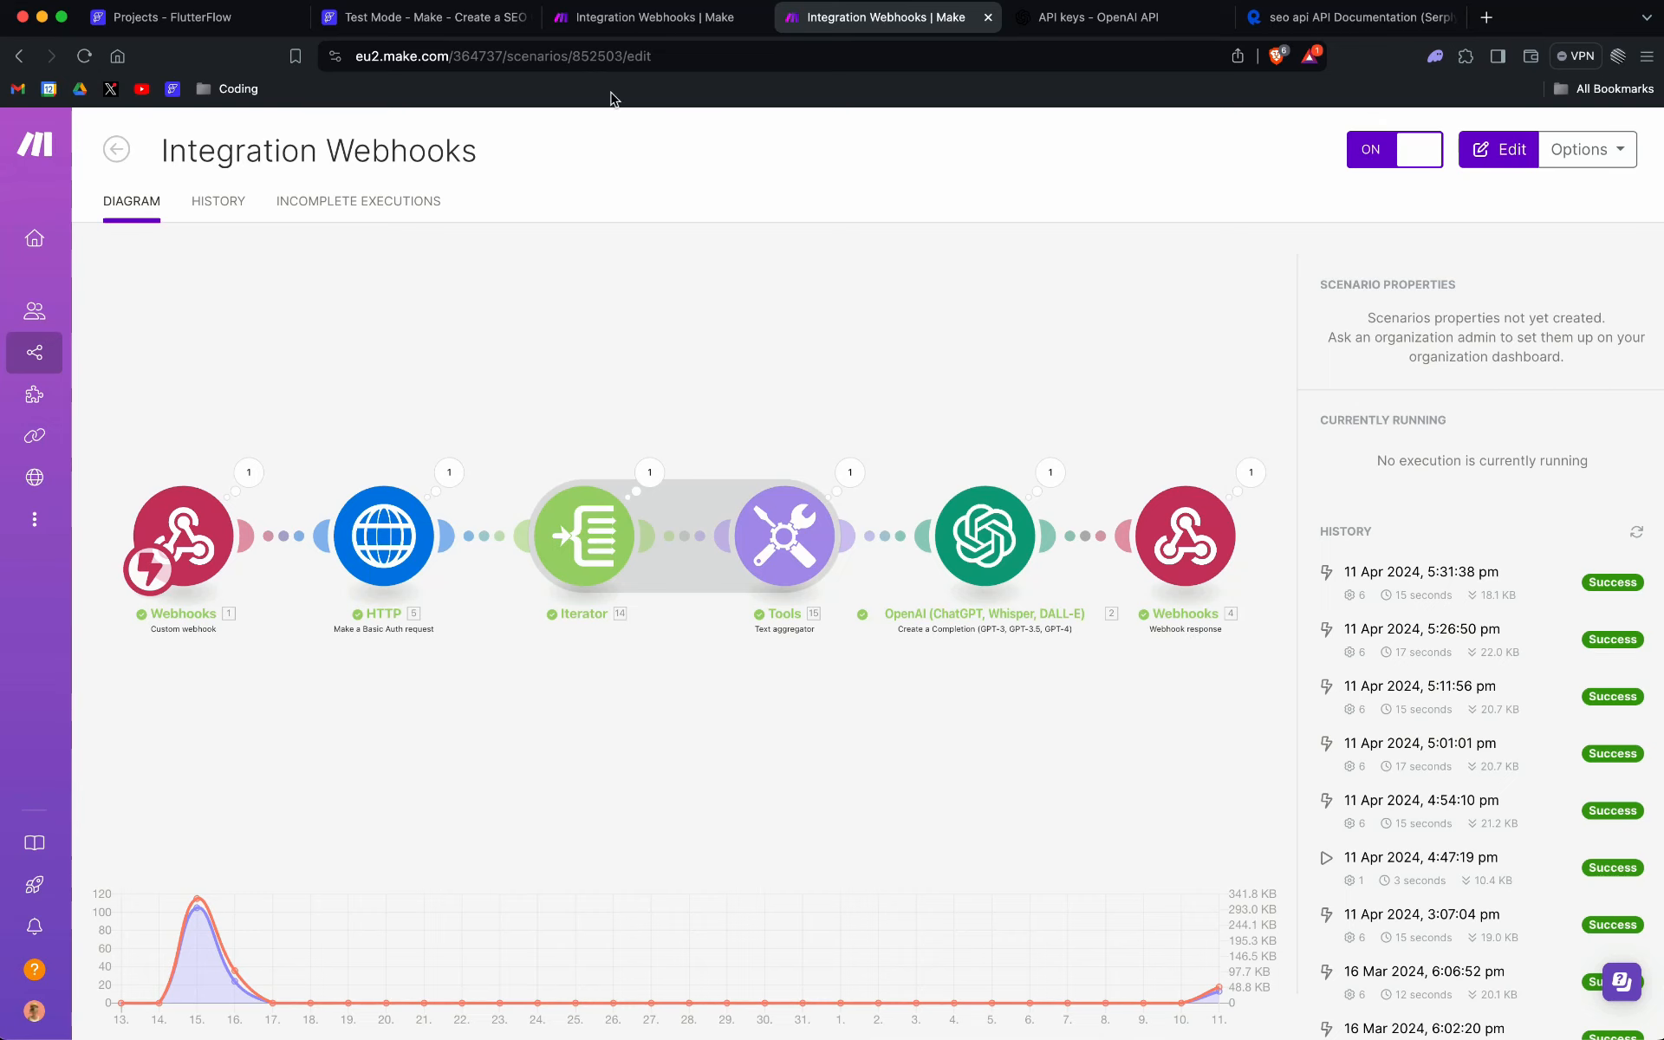
Step: Look over the FlutterFlow test app, the Make scenario, the OpenAI API keys page and the seo api page on RapidAPI
click(460, 19)
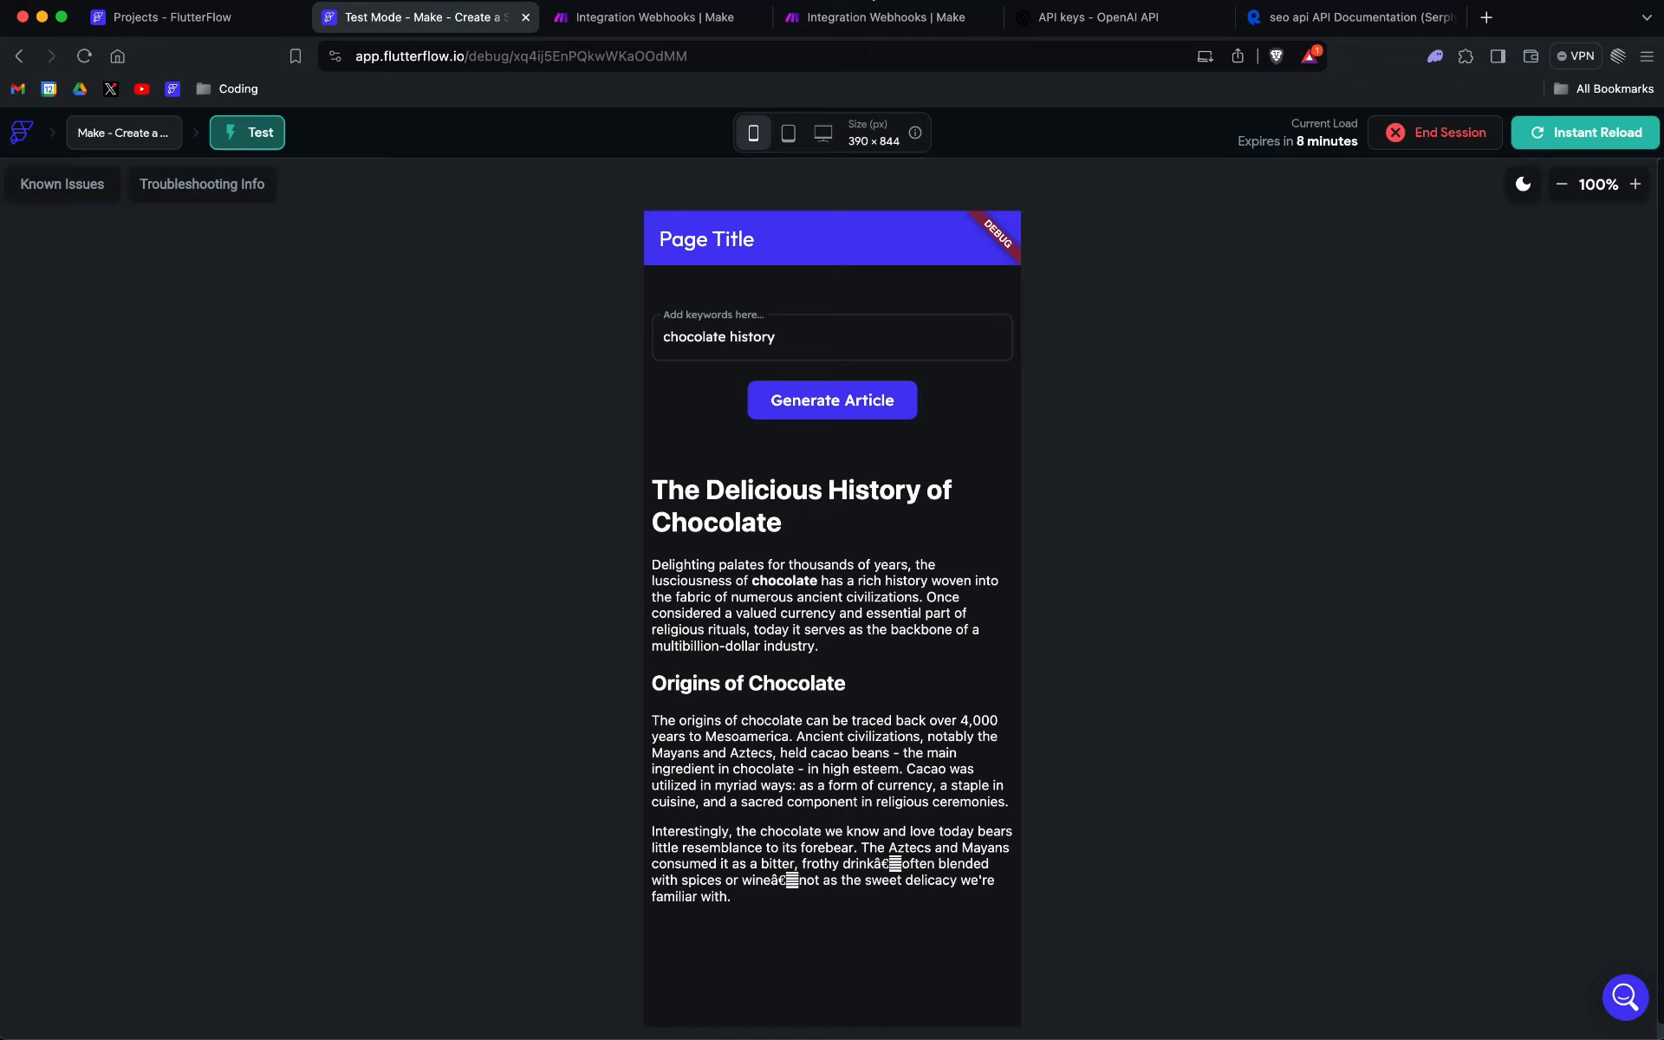
click(879, 16)
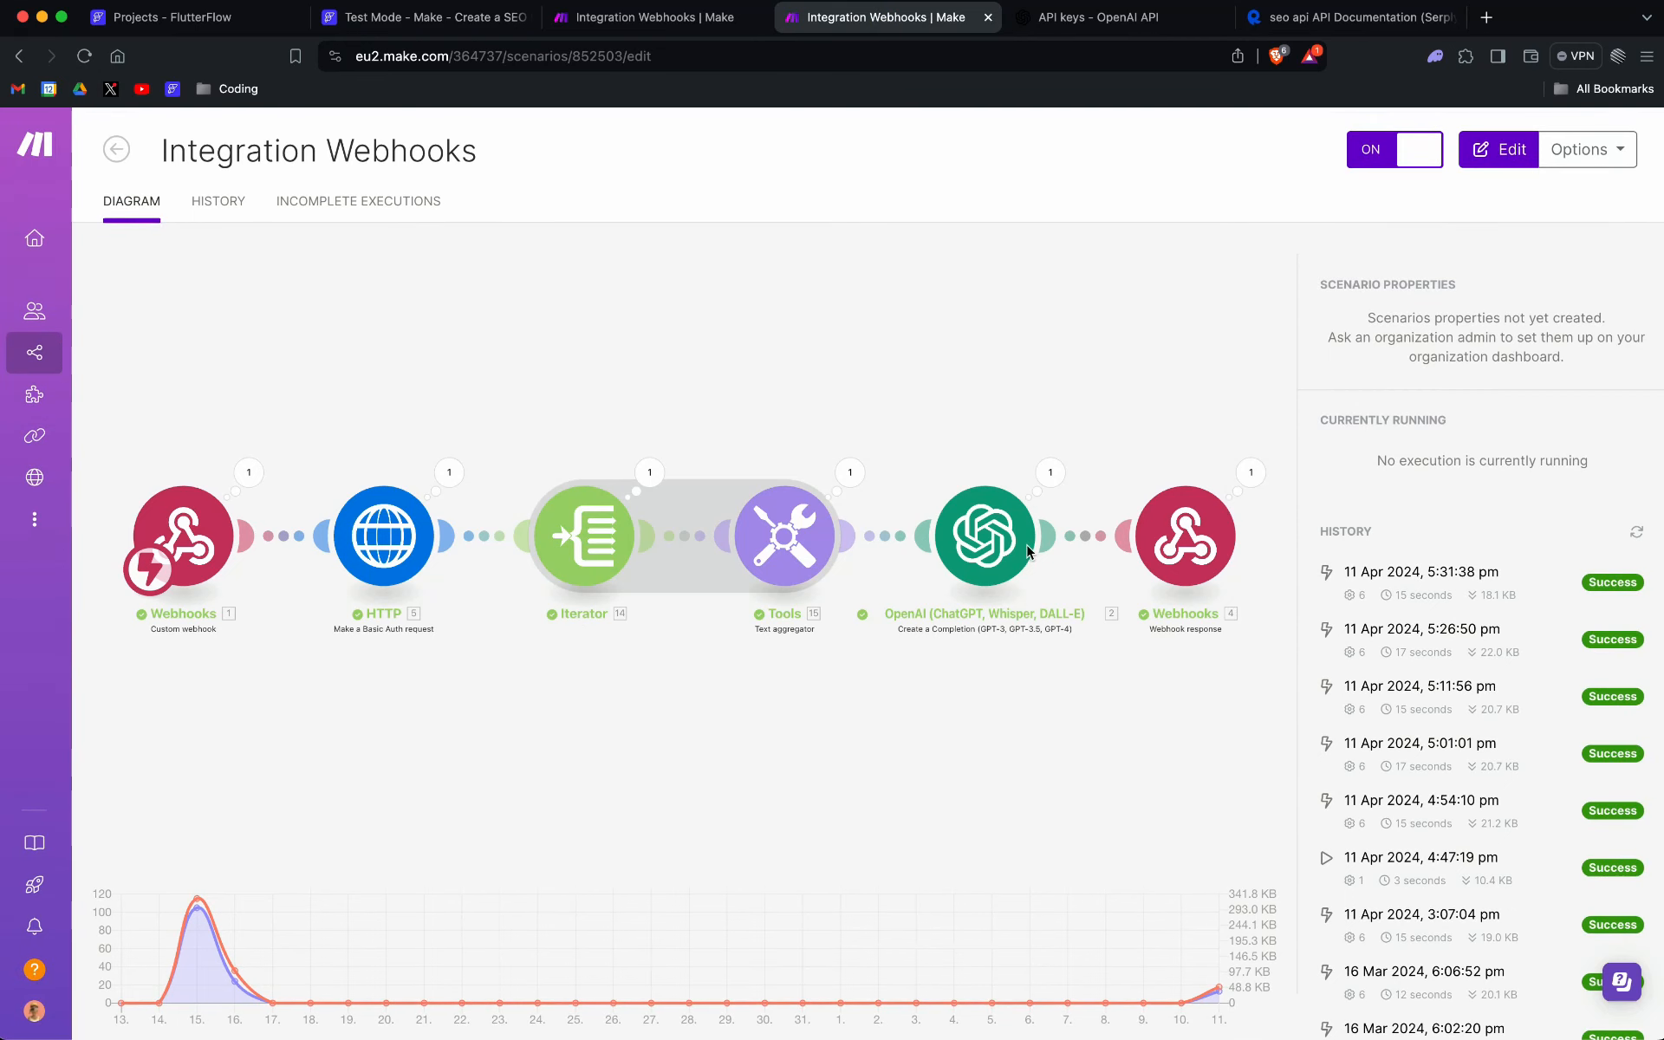
click(1077, 24)
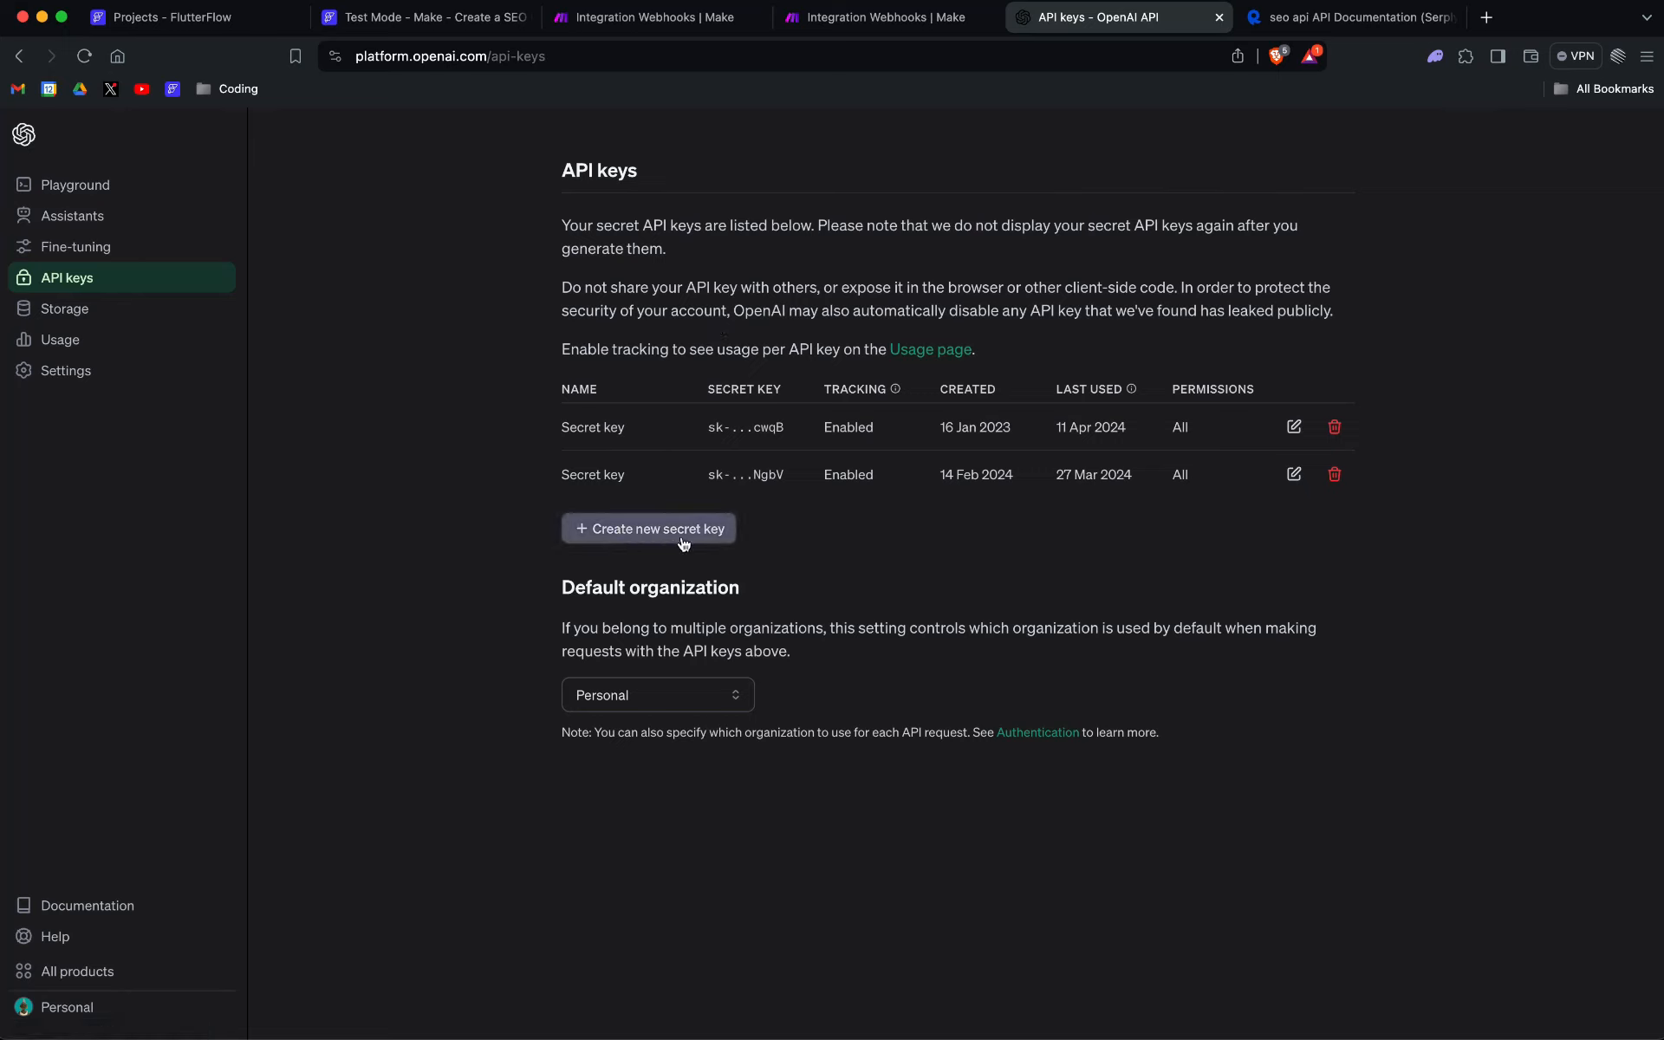
click(1334, 18)
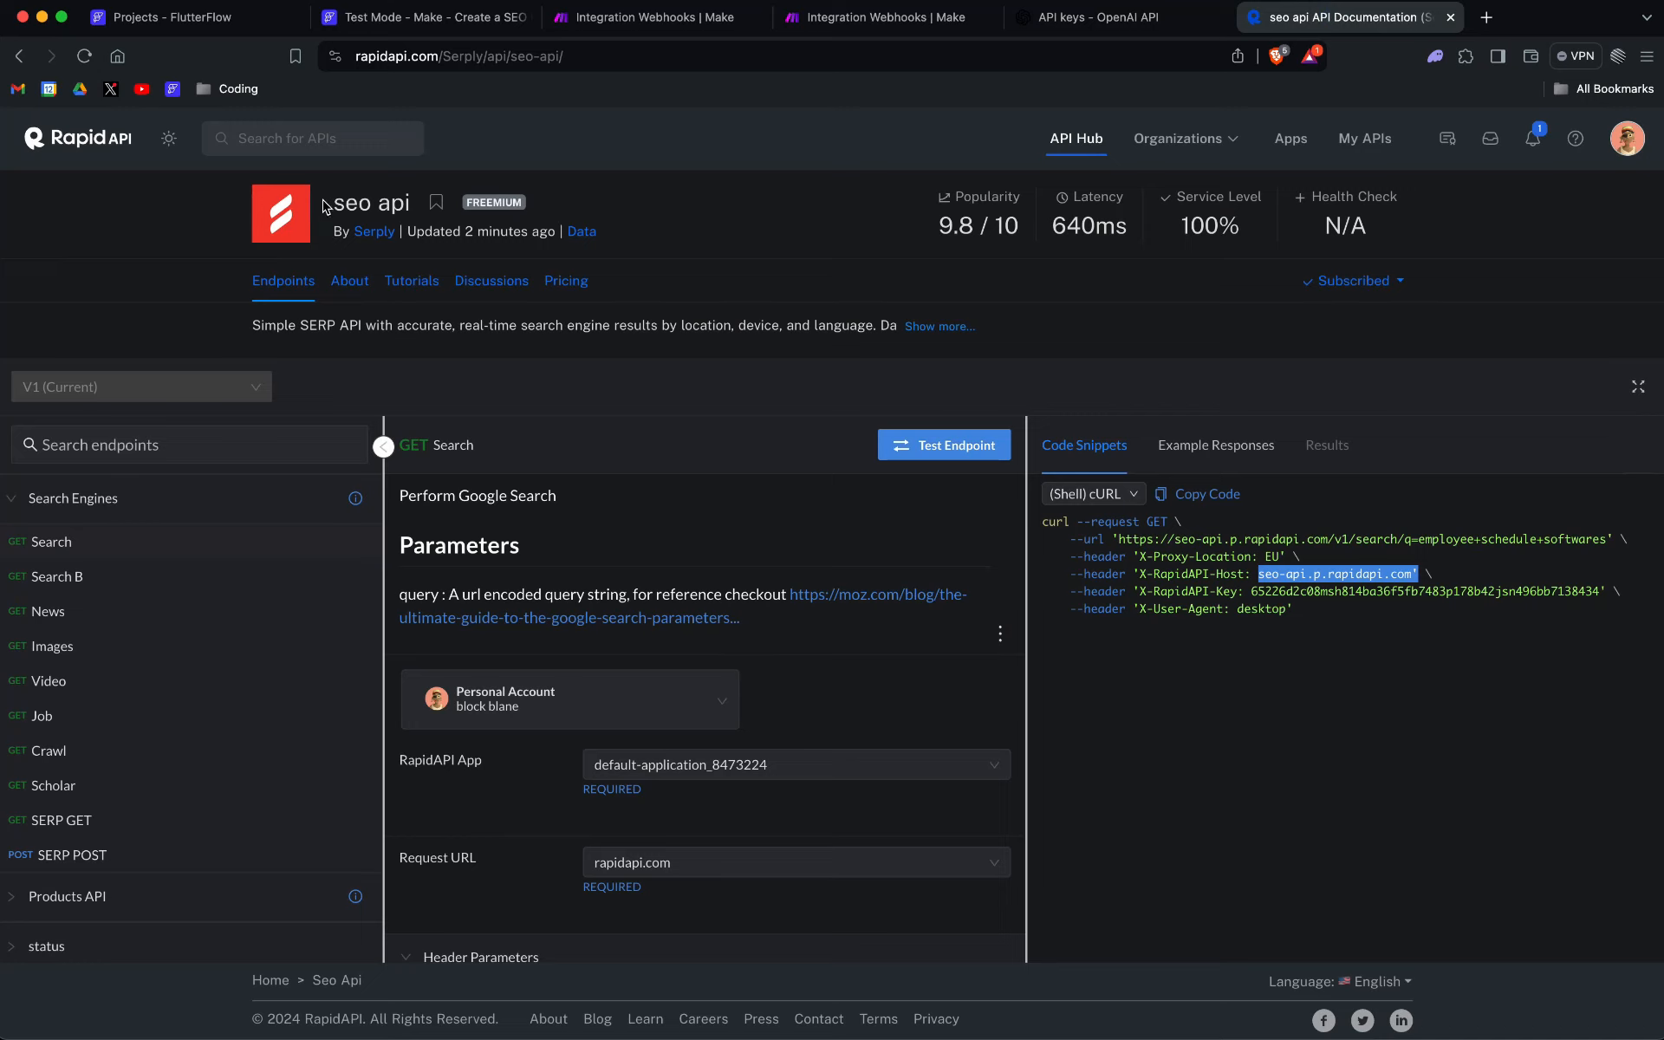
drag(330, 204, 414, 204)
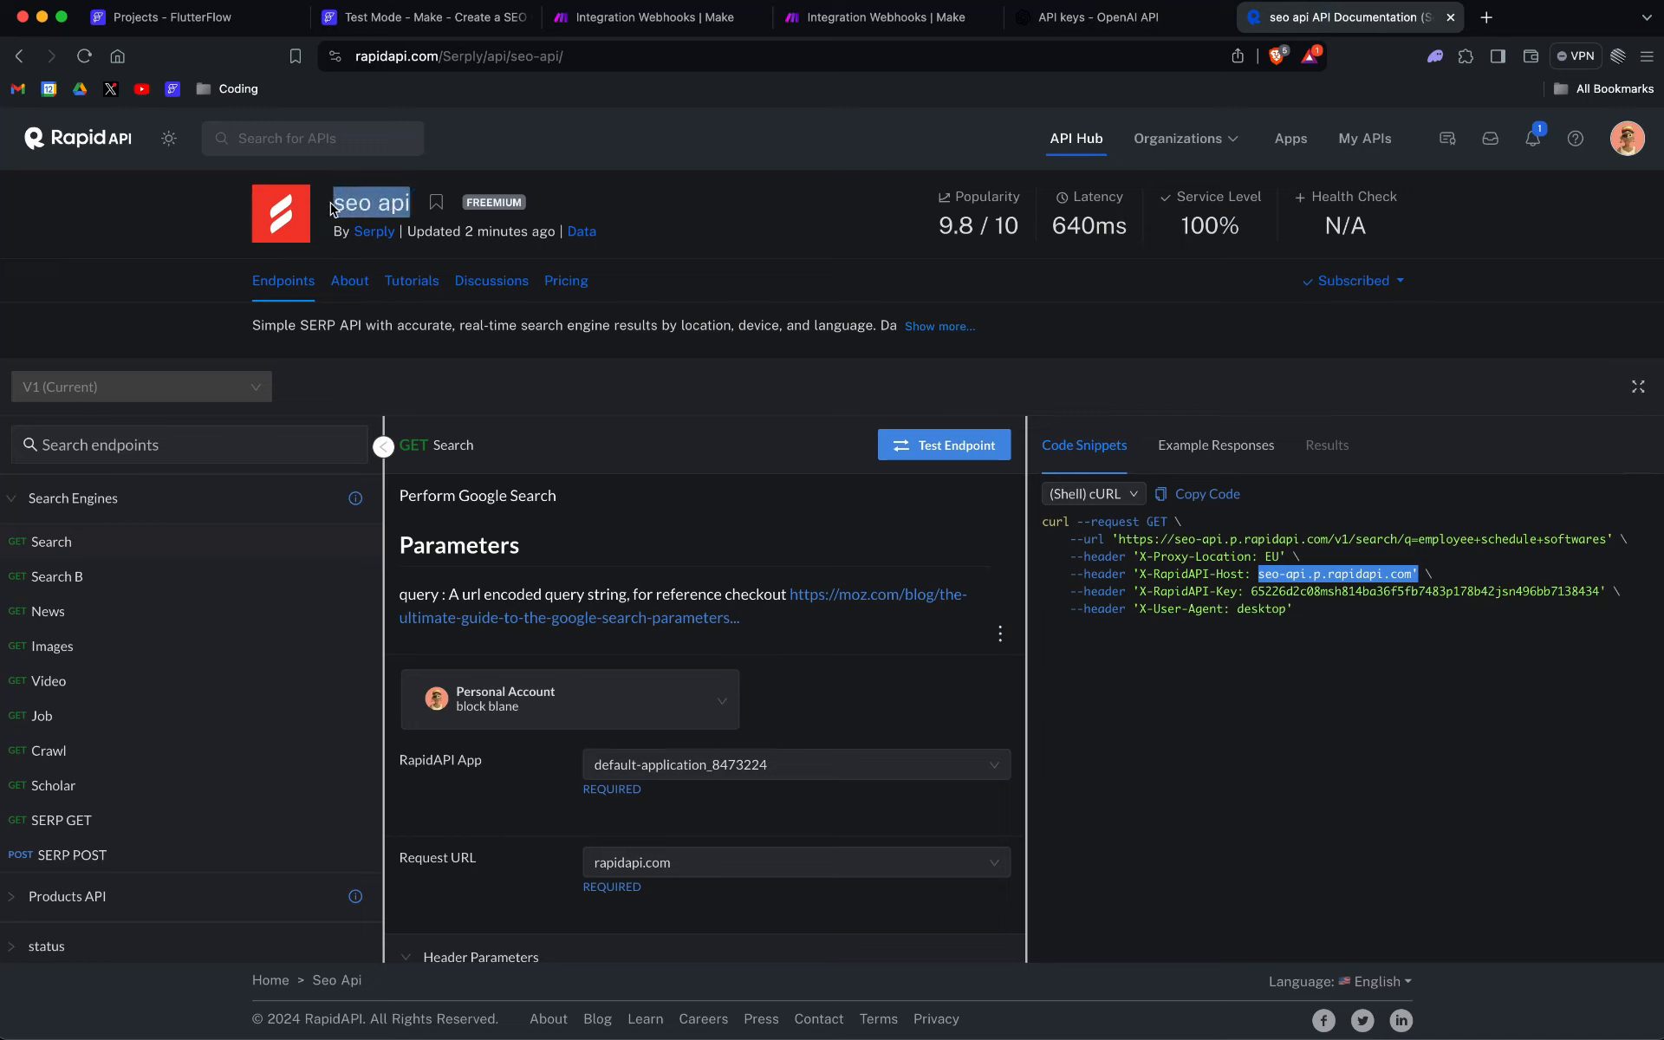
click(346, 203)
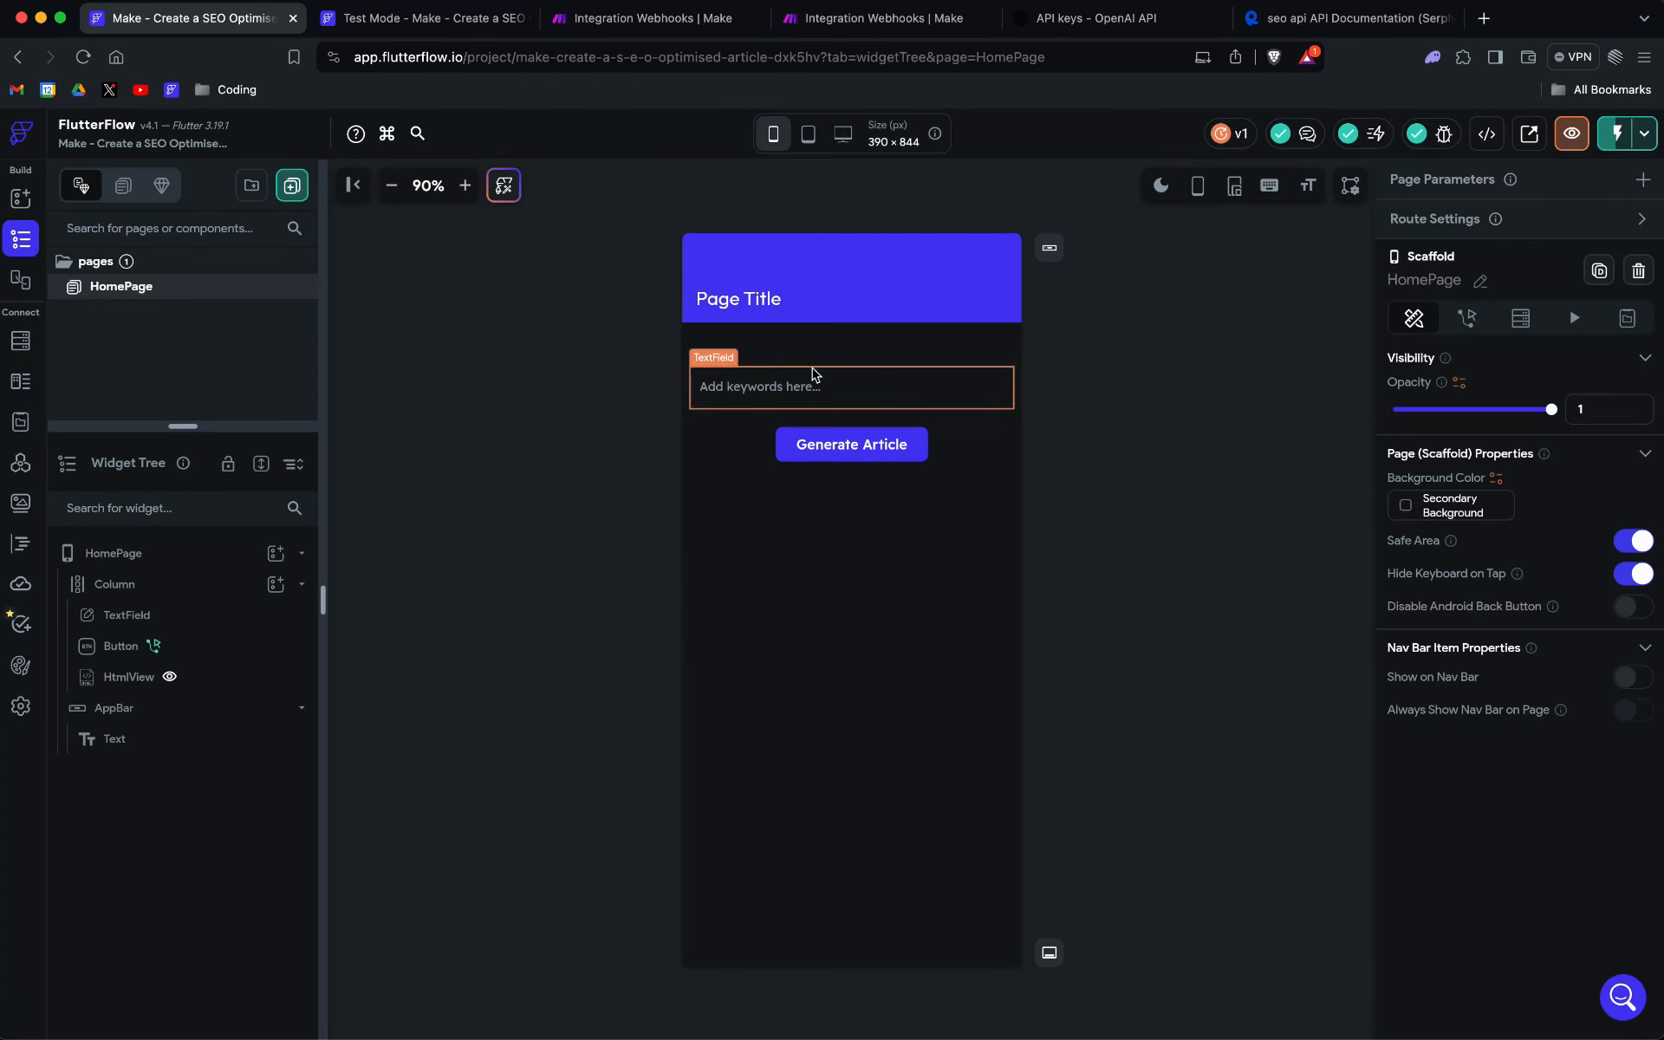
Step: In the FlutterFlow project, inspect the keywords text field and the Generate Article button's action flow, including its Update Page State action
click(717, 390)
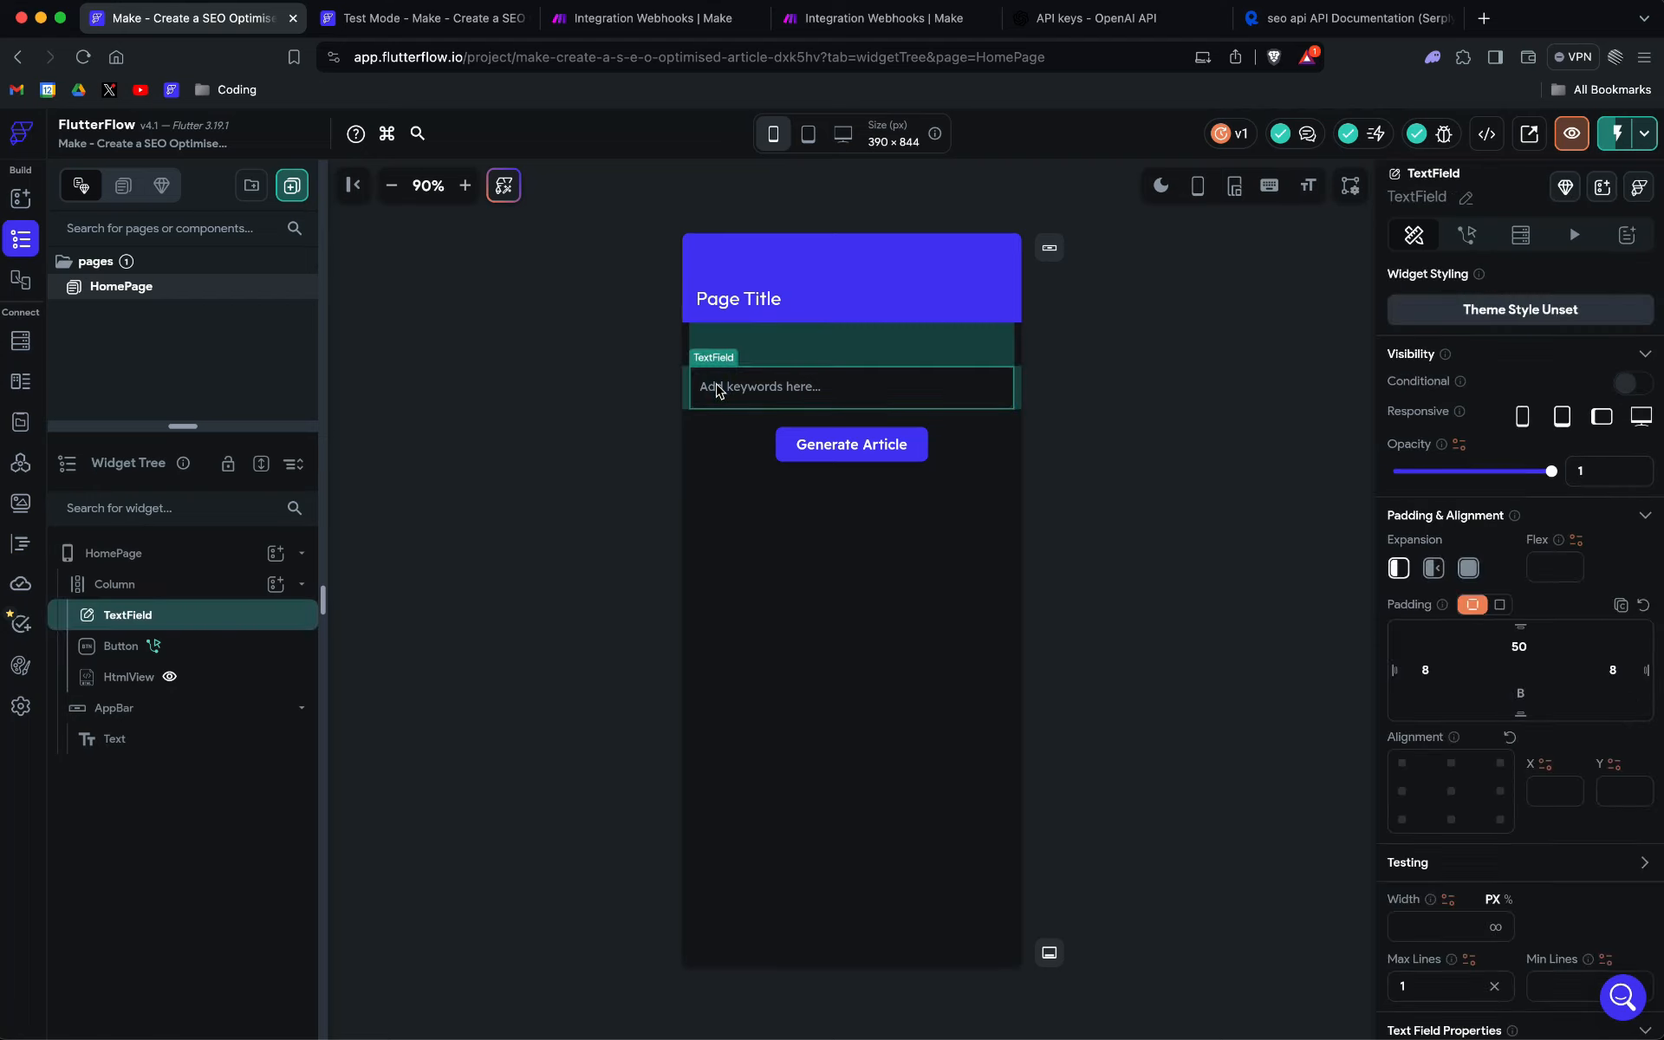
click(1241, 438)
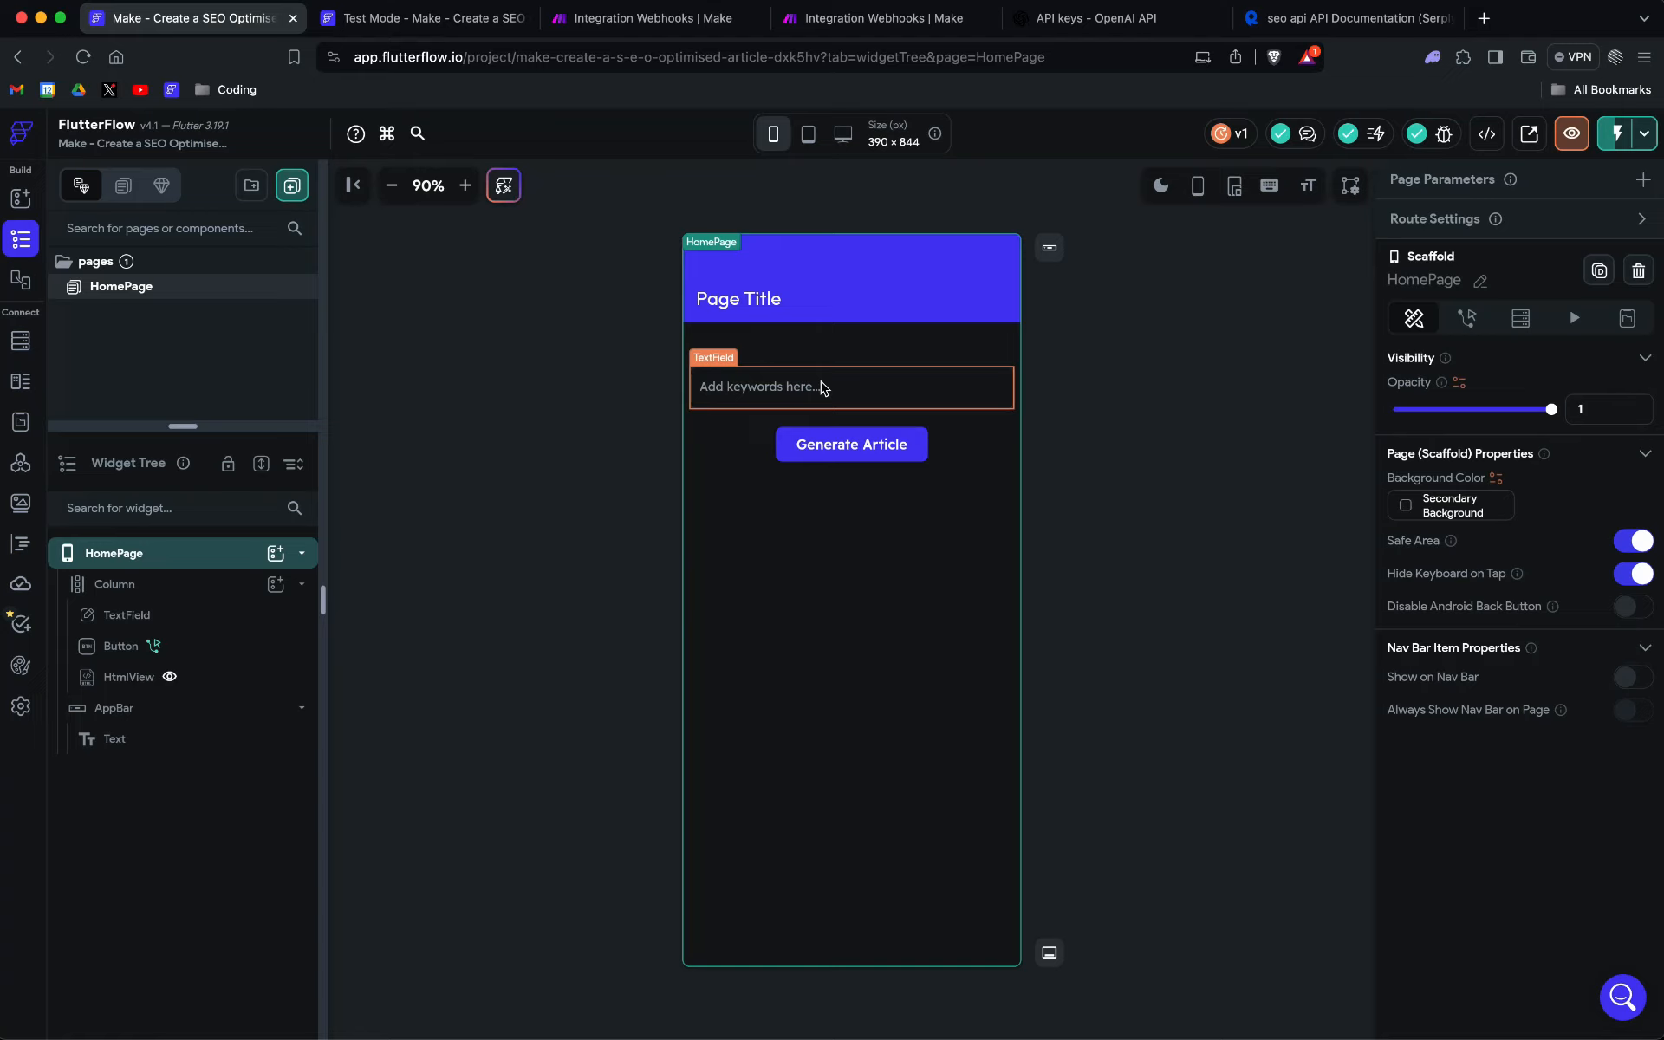
click(840, 442)
click(1476, 236)
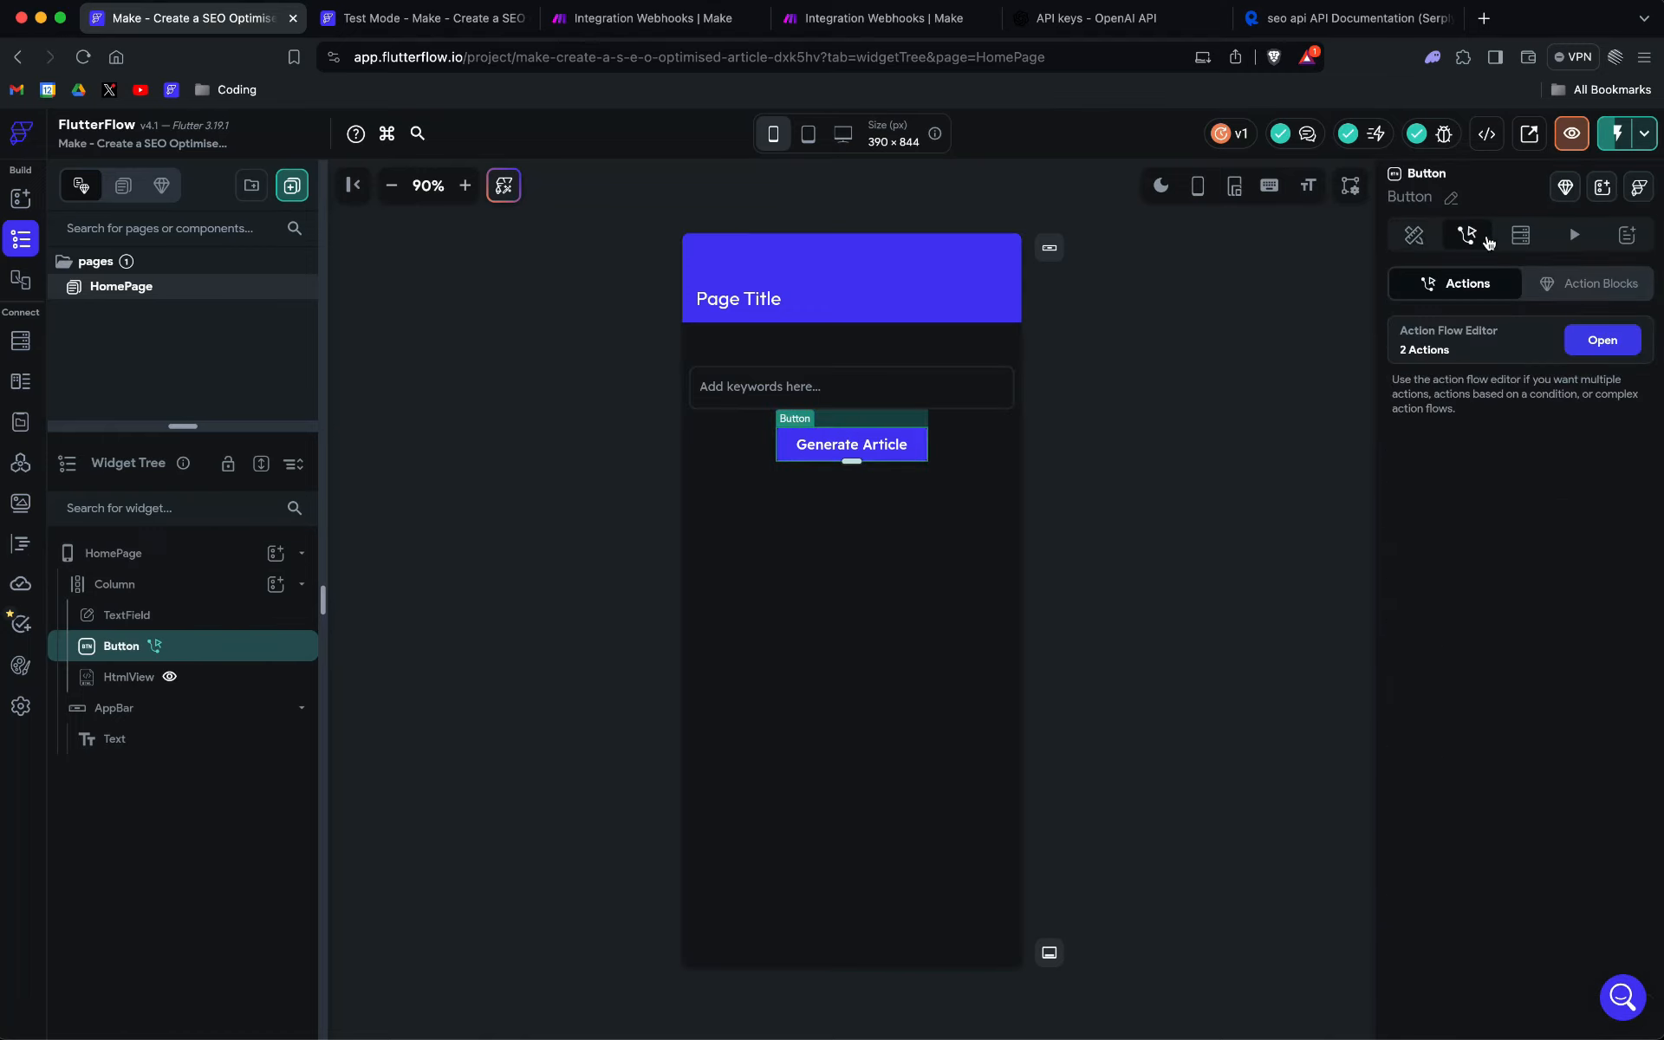
click(1603, 341)
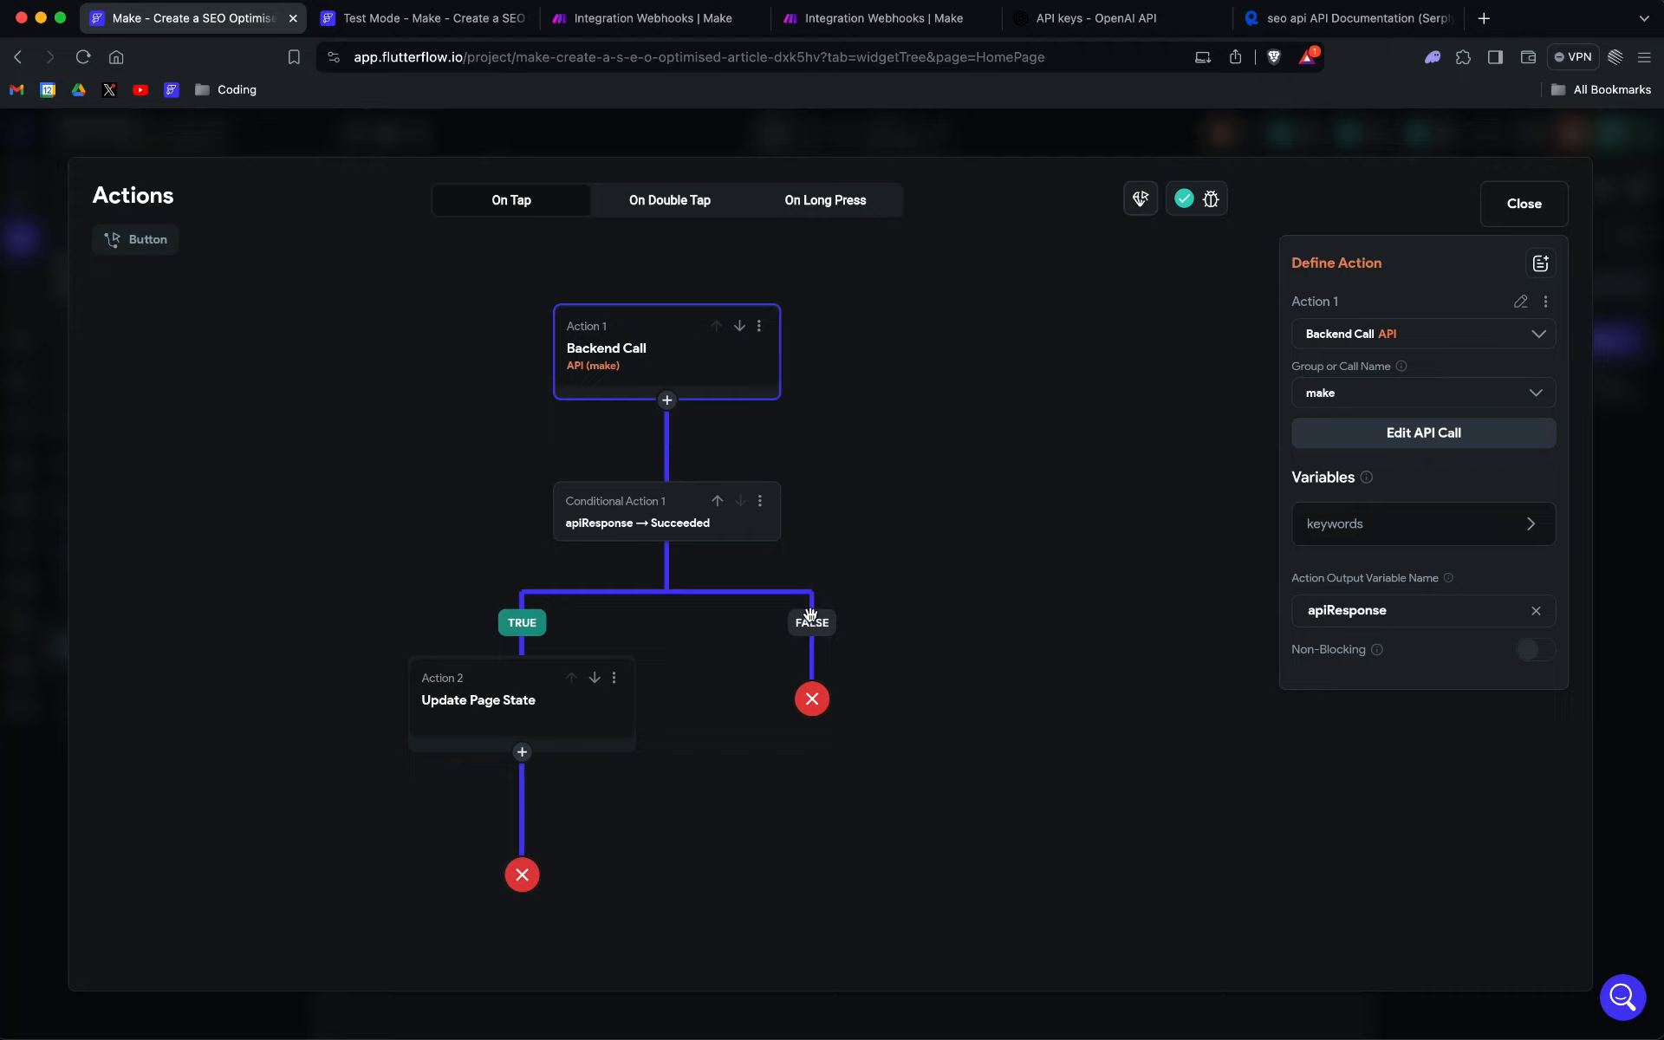
click(501, 693)
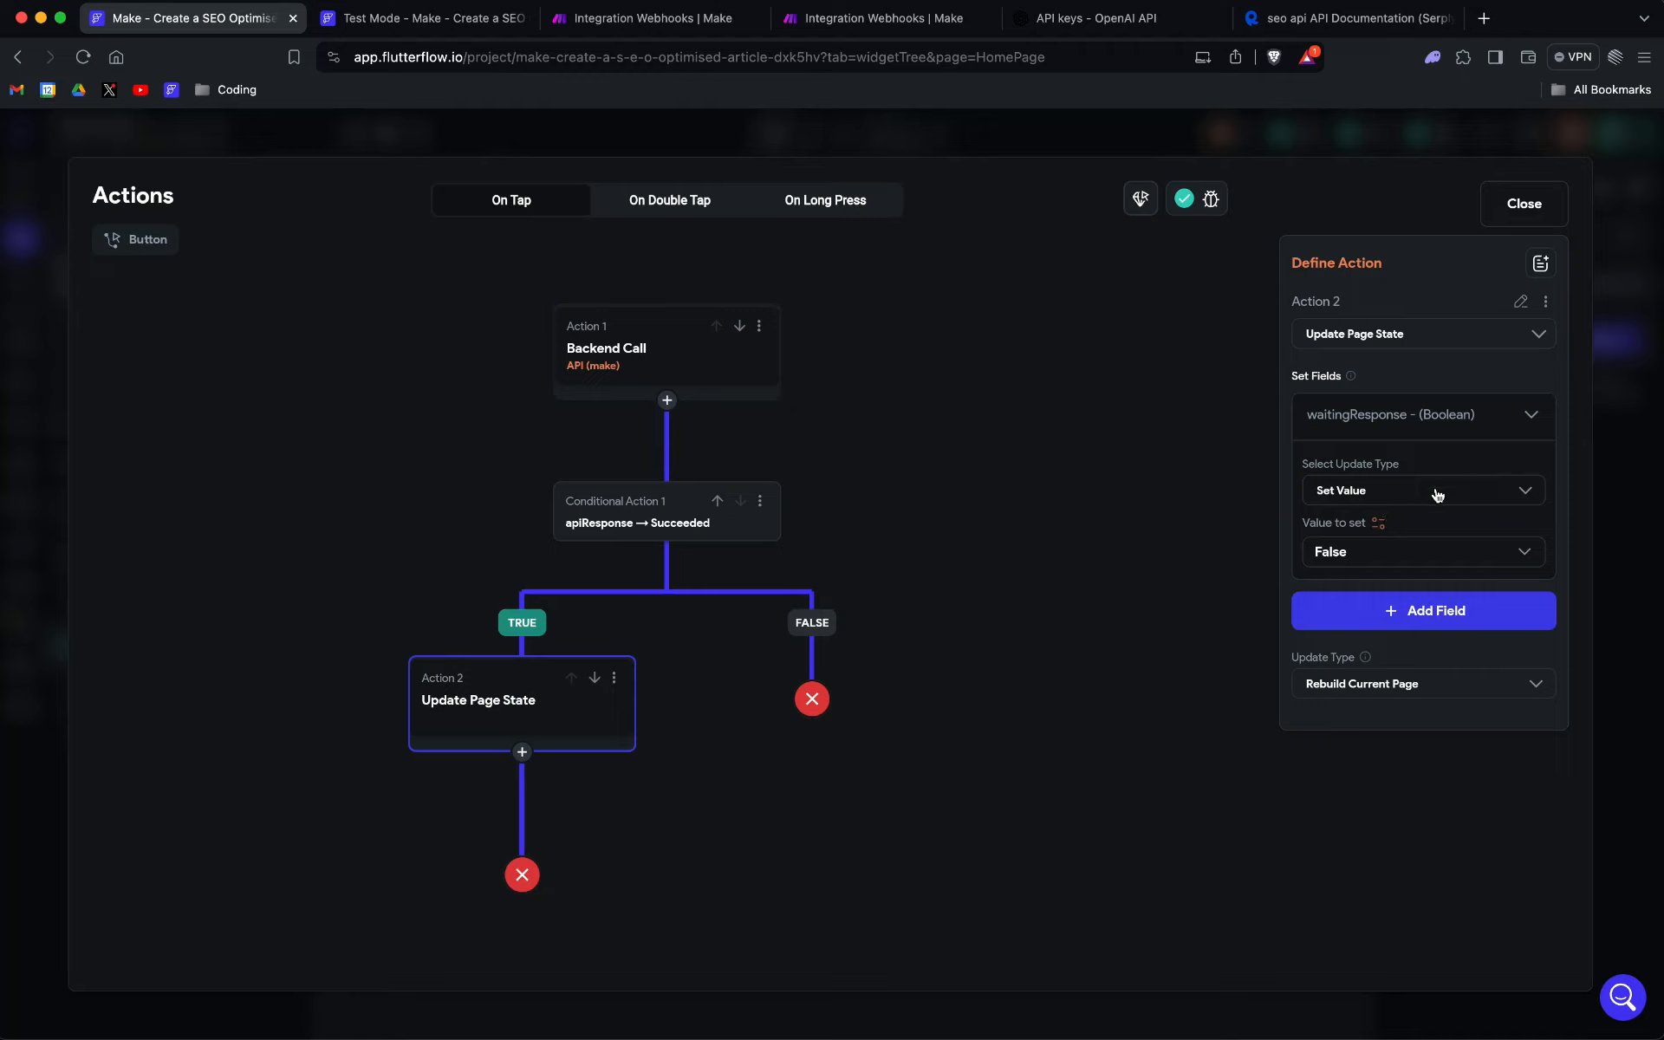
click(1527, 227)
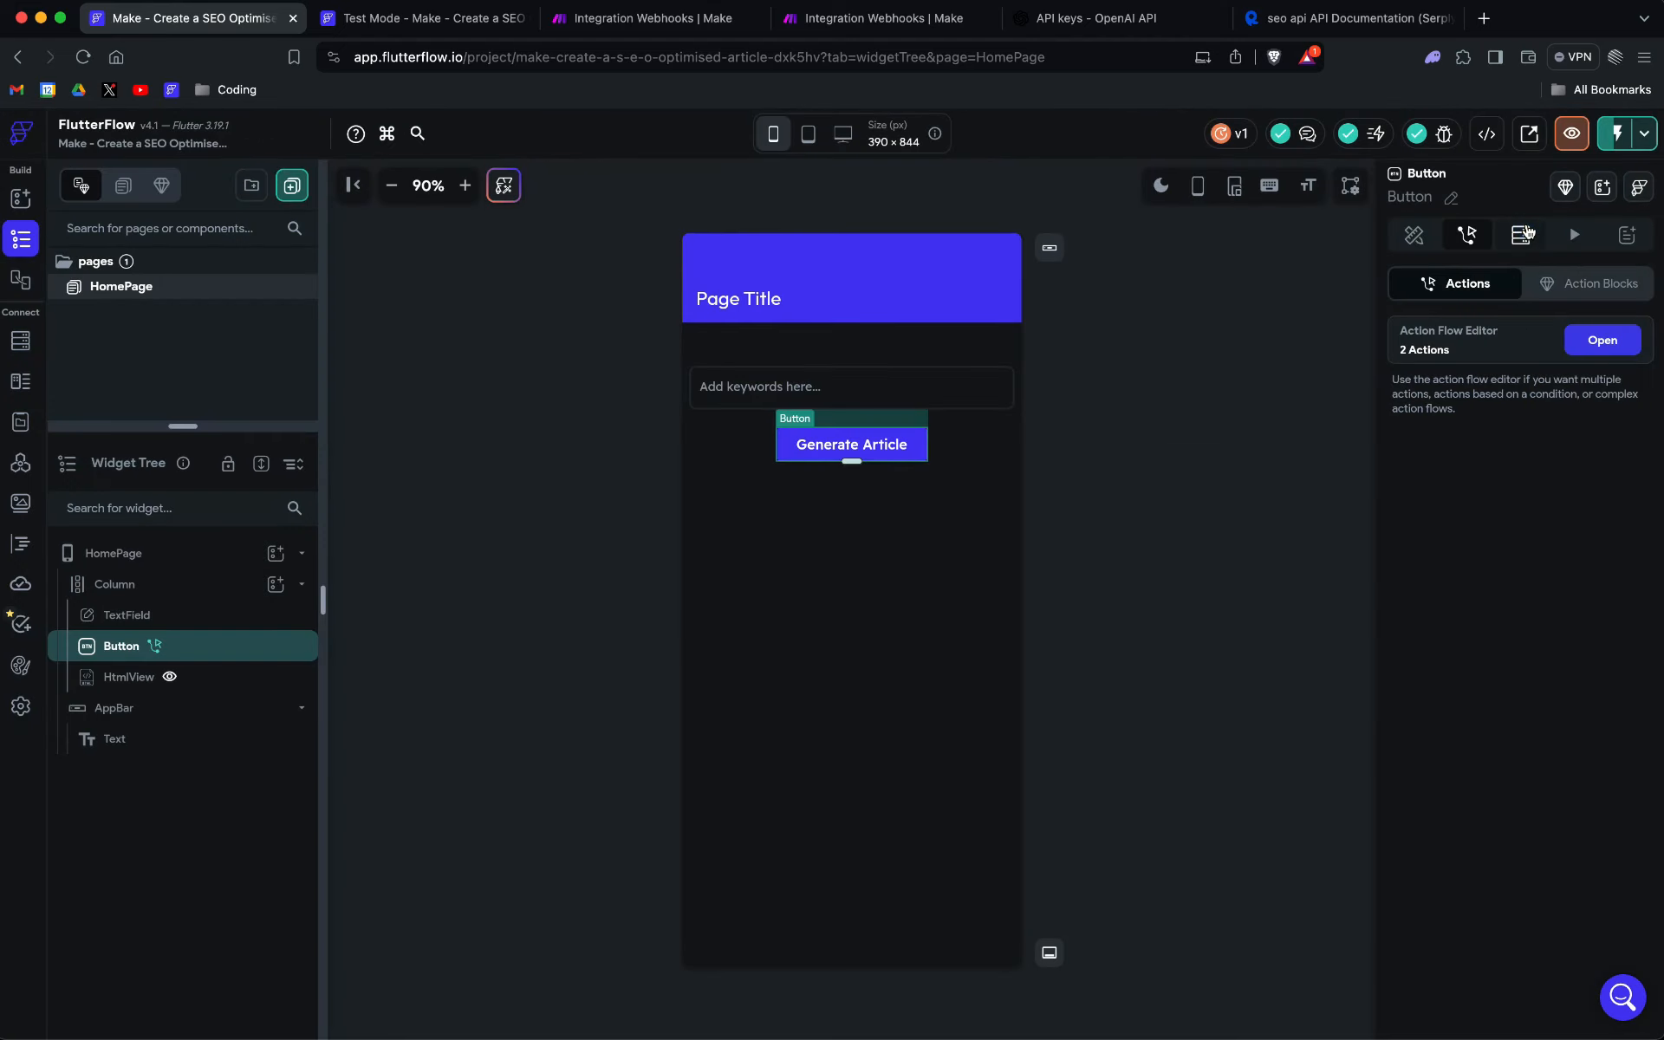
Step: Inspect the HtmlView's conditional visibility variable and leave it without changes
click(121, 683)
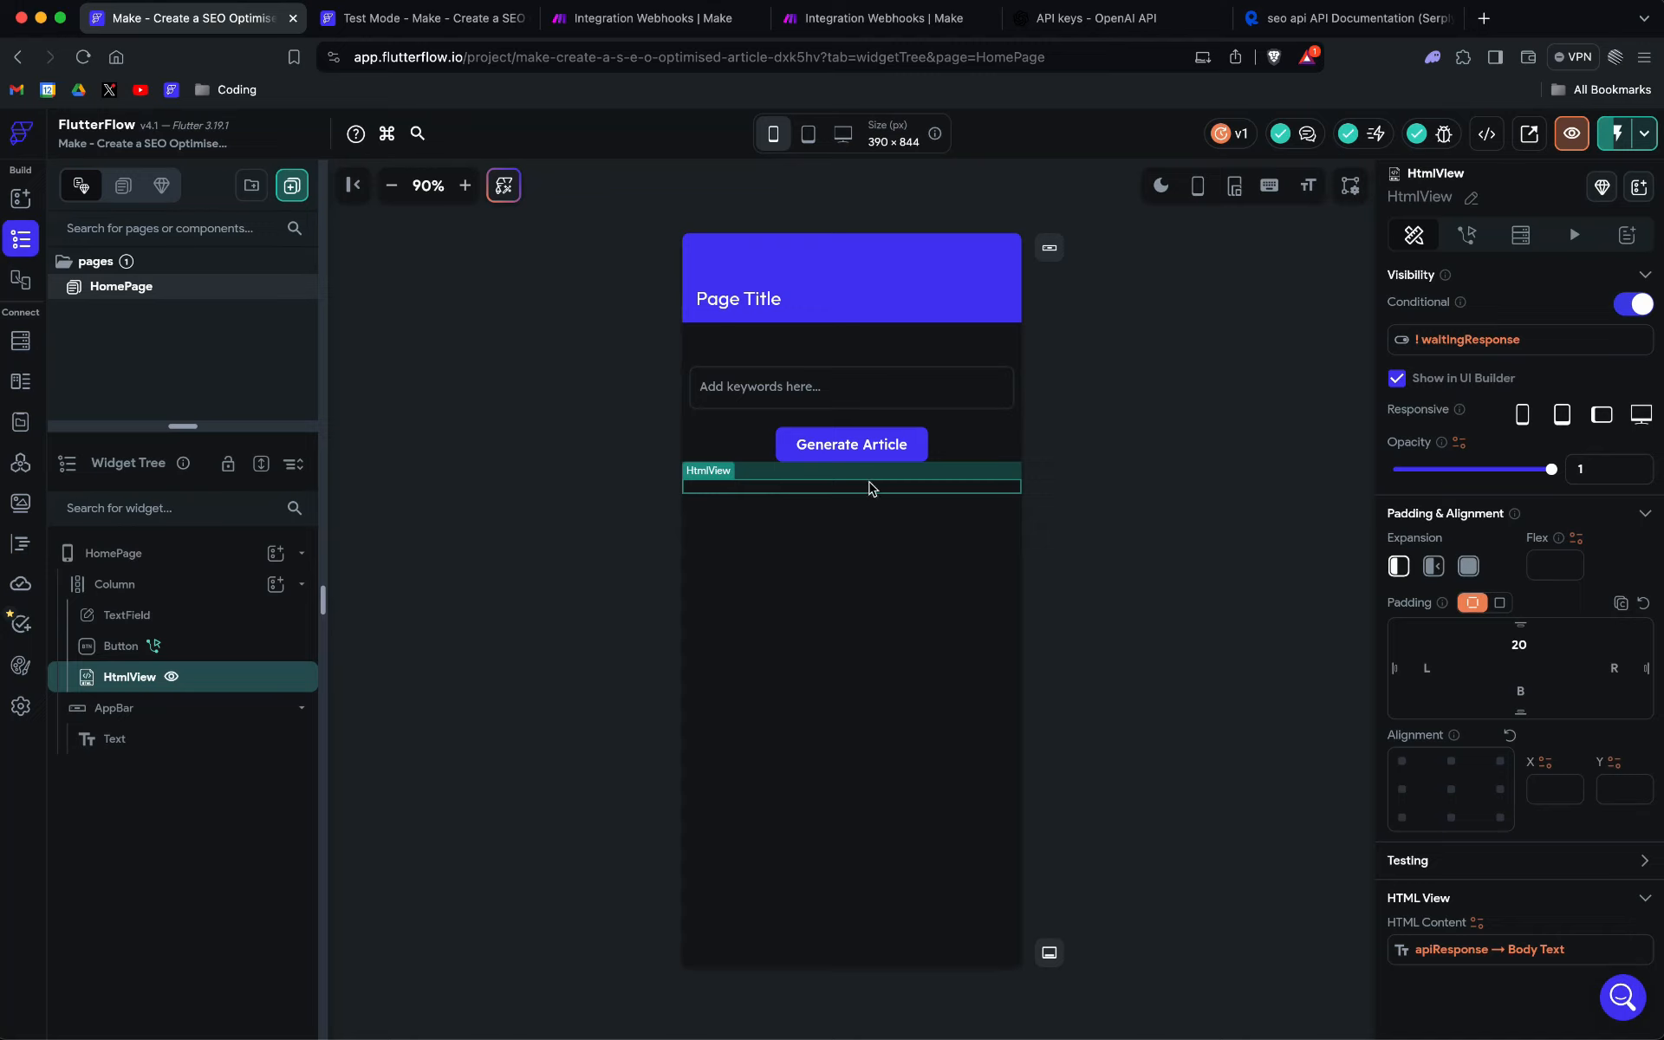
click(1483, 345)
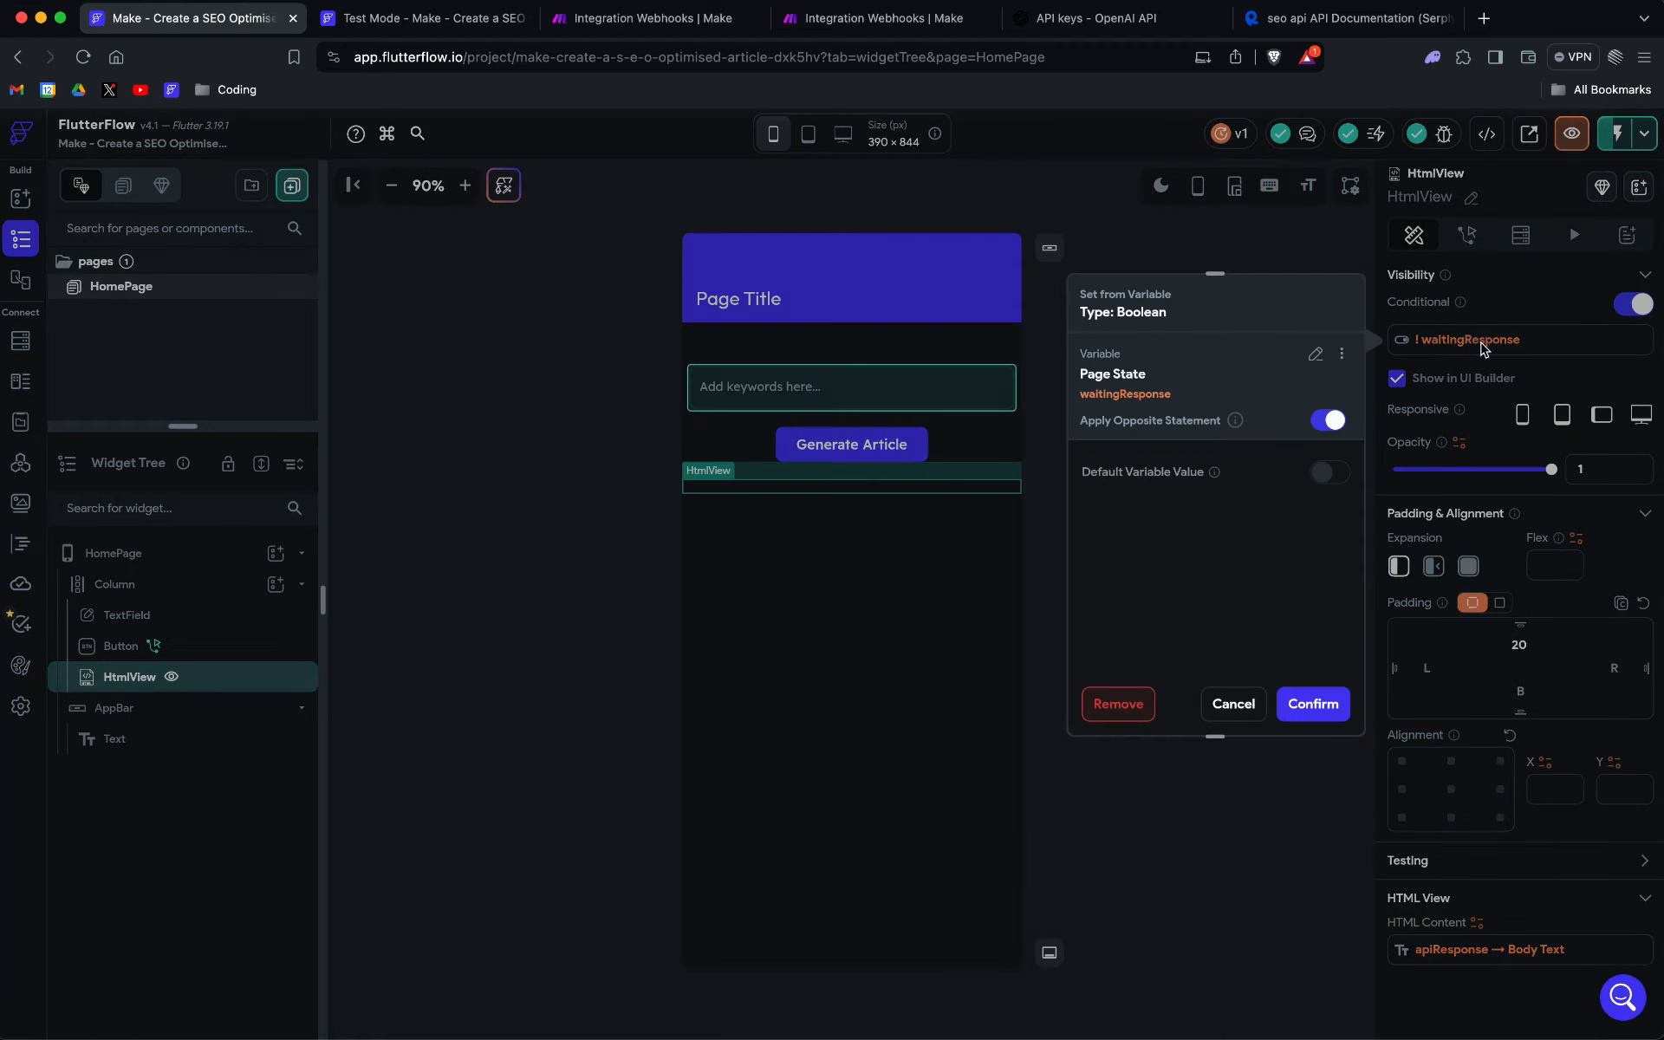
click(1237, 710)
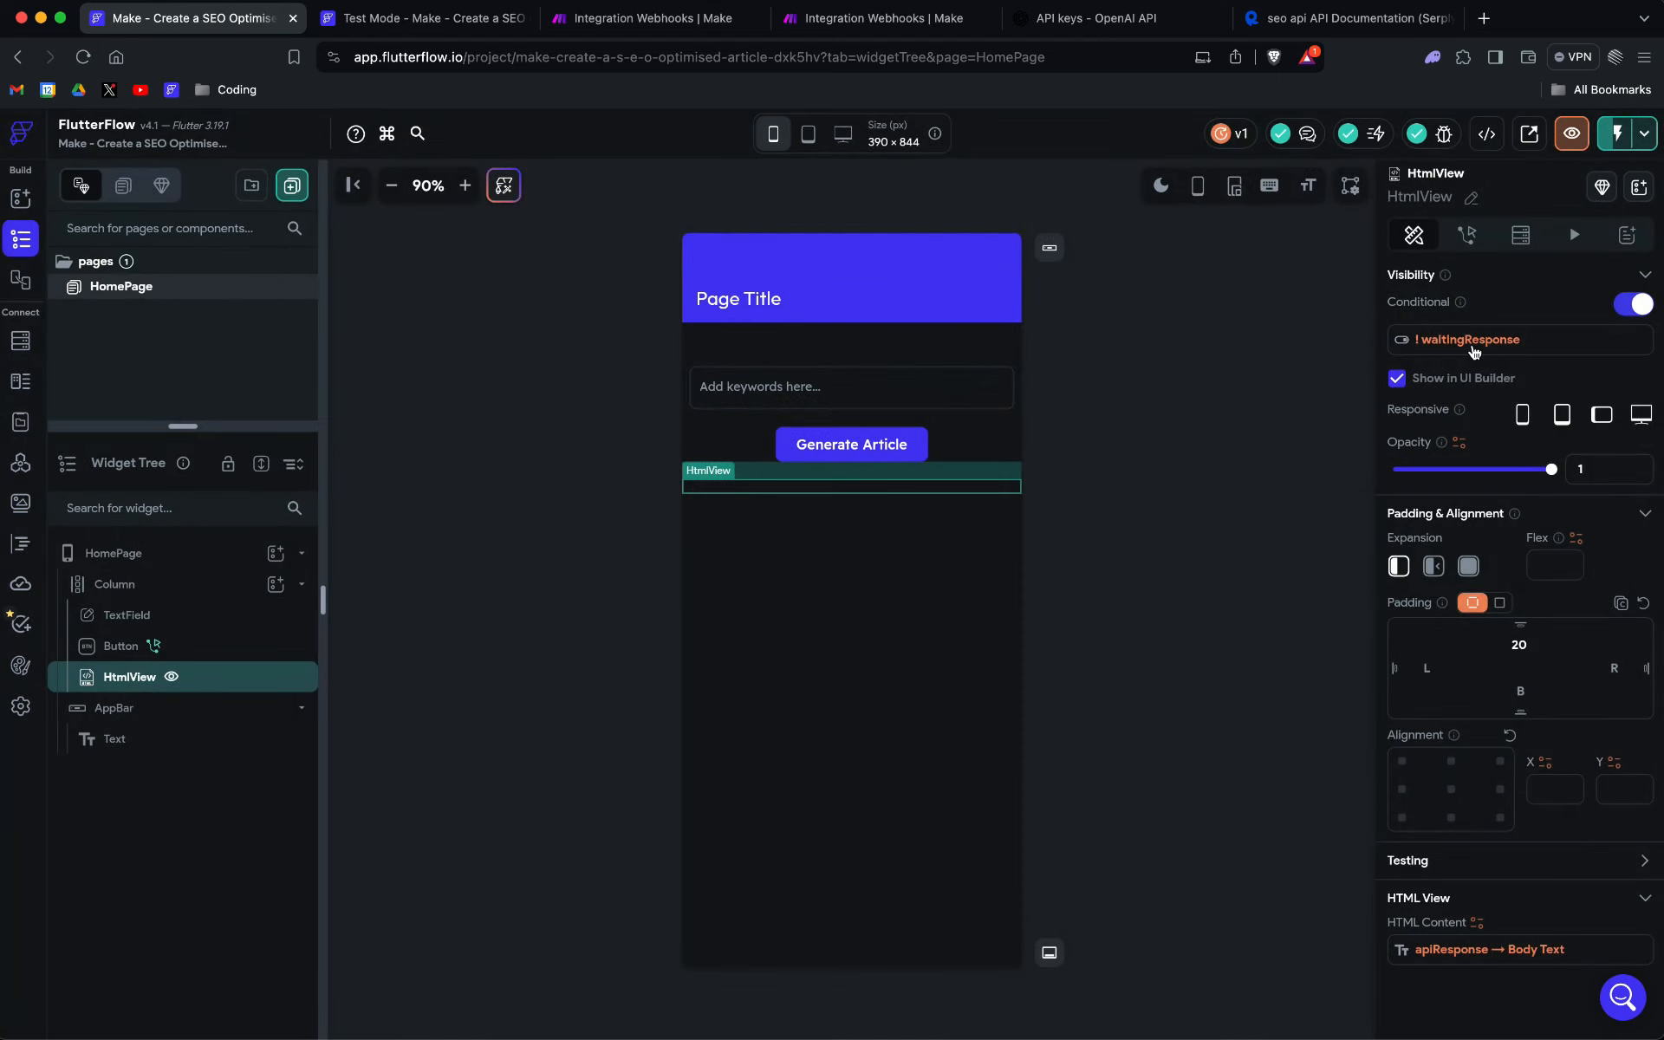
Step: Show the HomePage's local page state variables and expand the waitingResponse field's settings
click(113, 563)
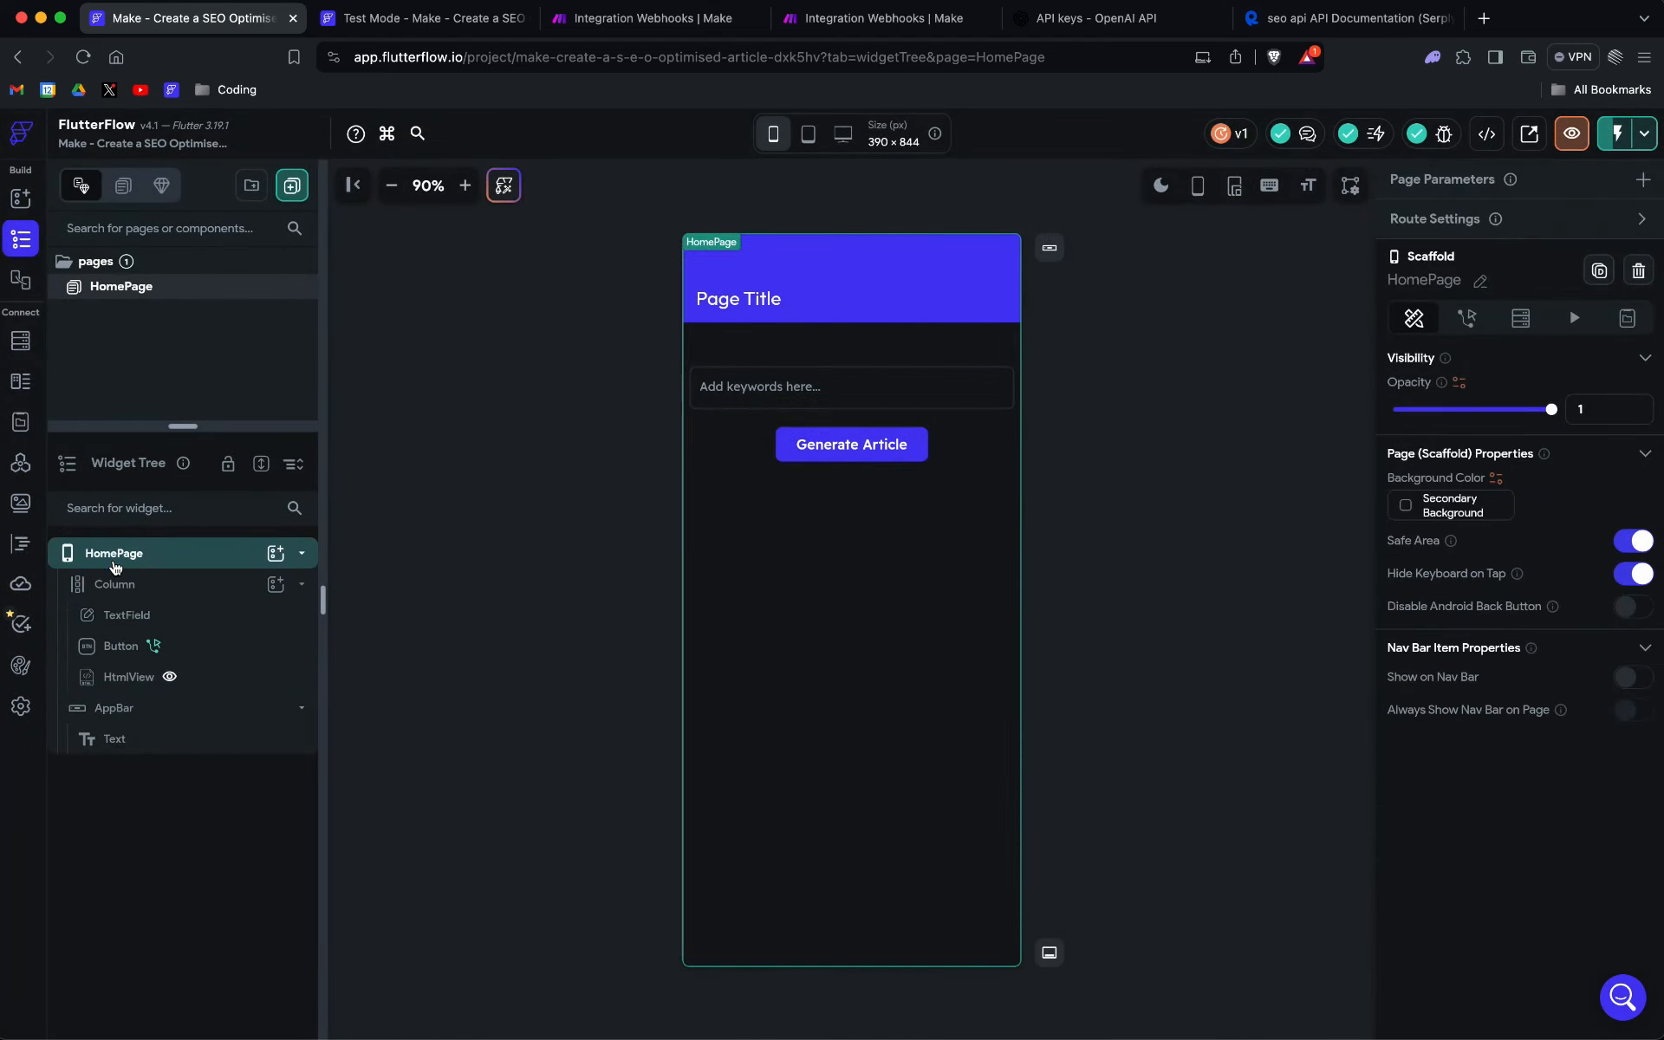
click(1627, 318)
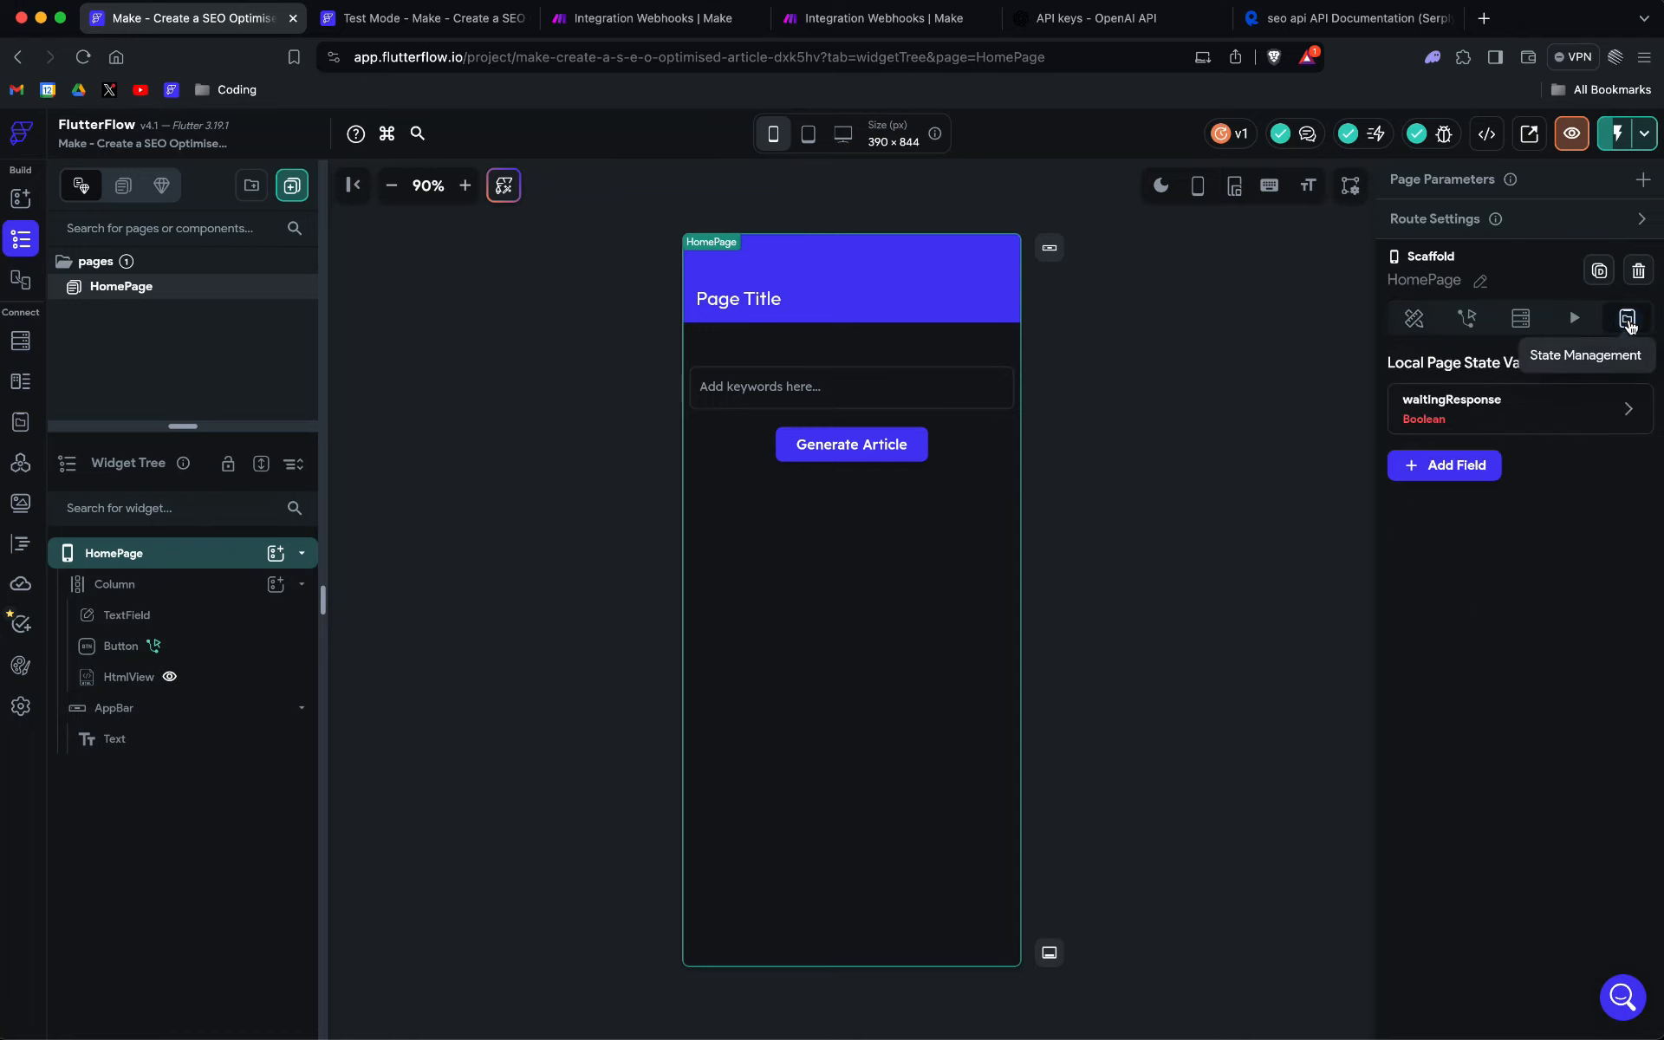
click(1461, 421)
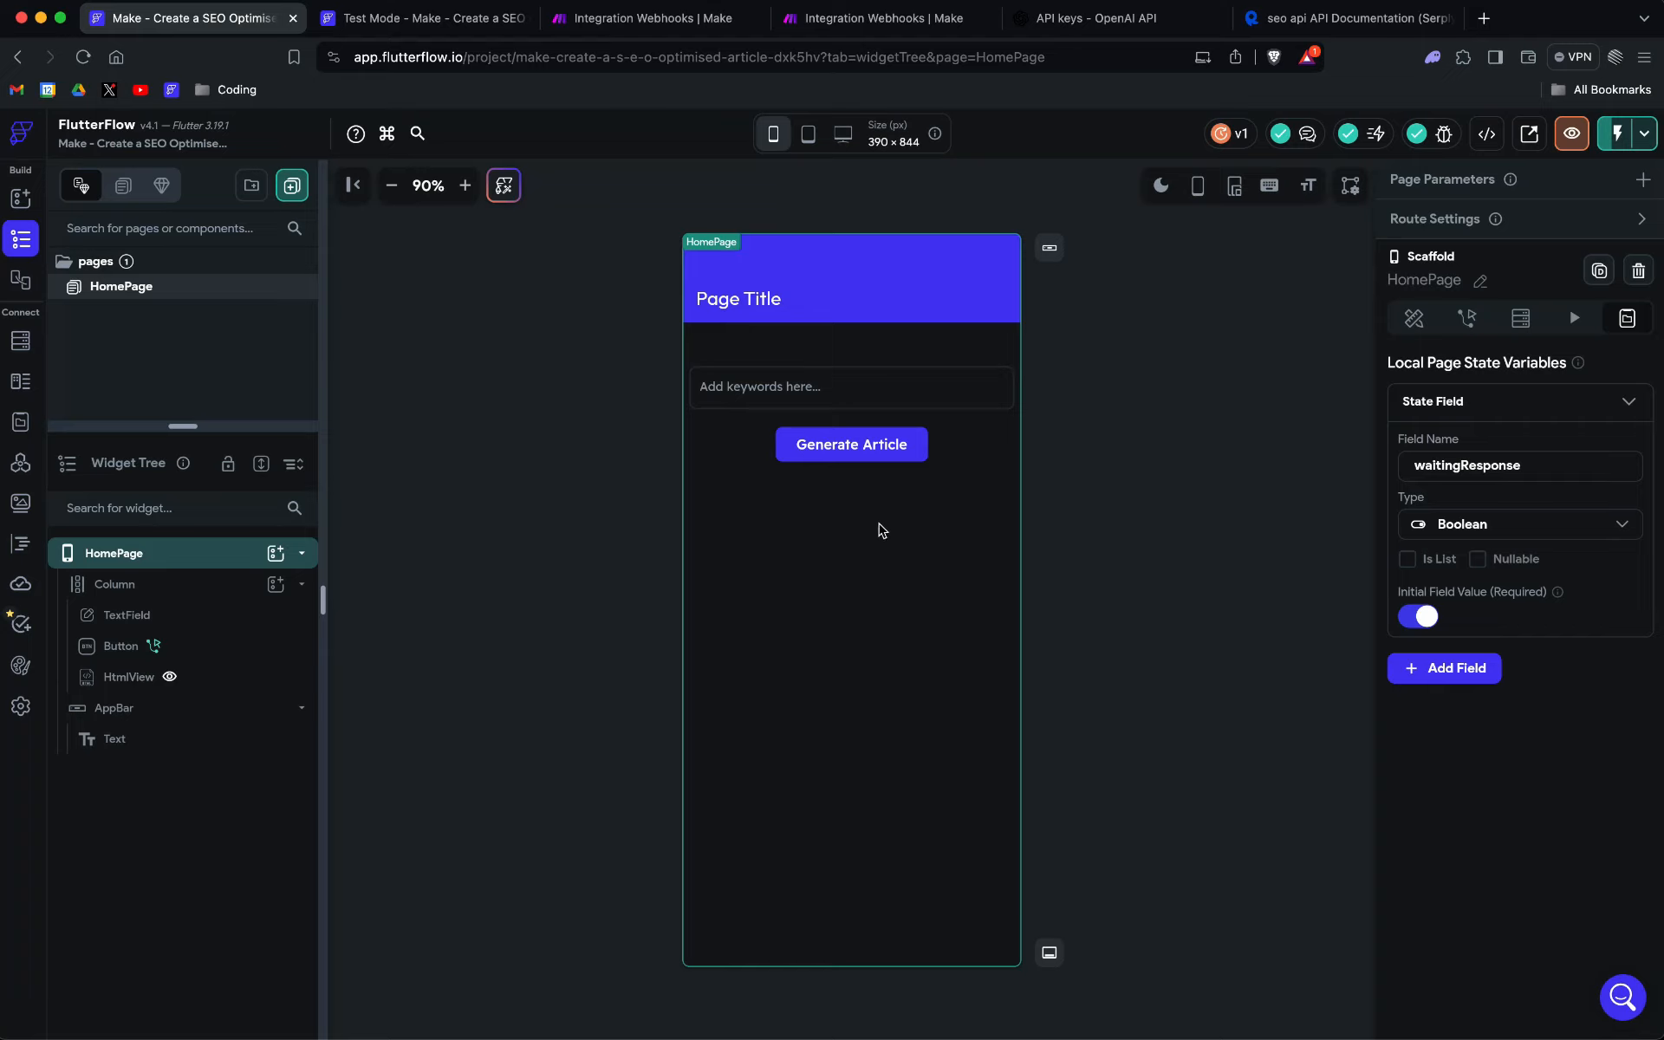
Step: Check the HtmlView's properties again, and review the Update Page State action in the Generate Article button's flow
click(207, 680)
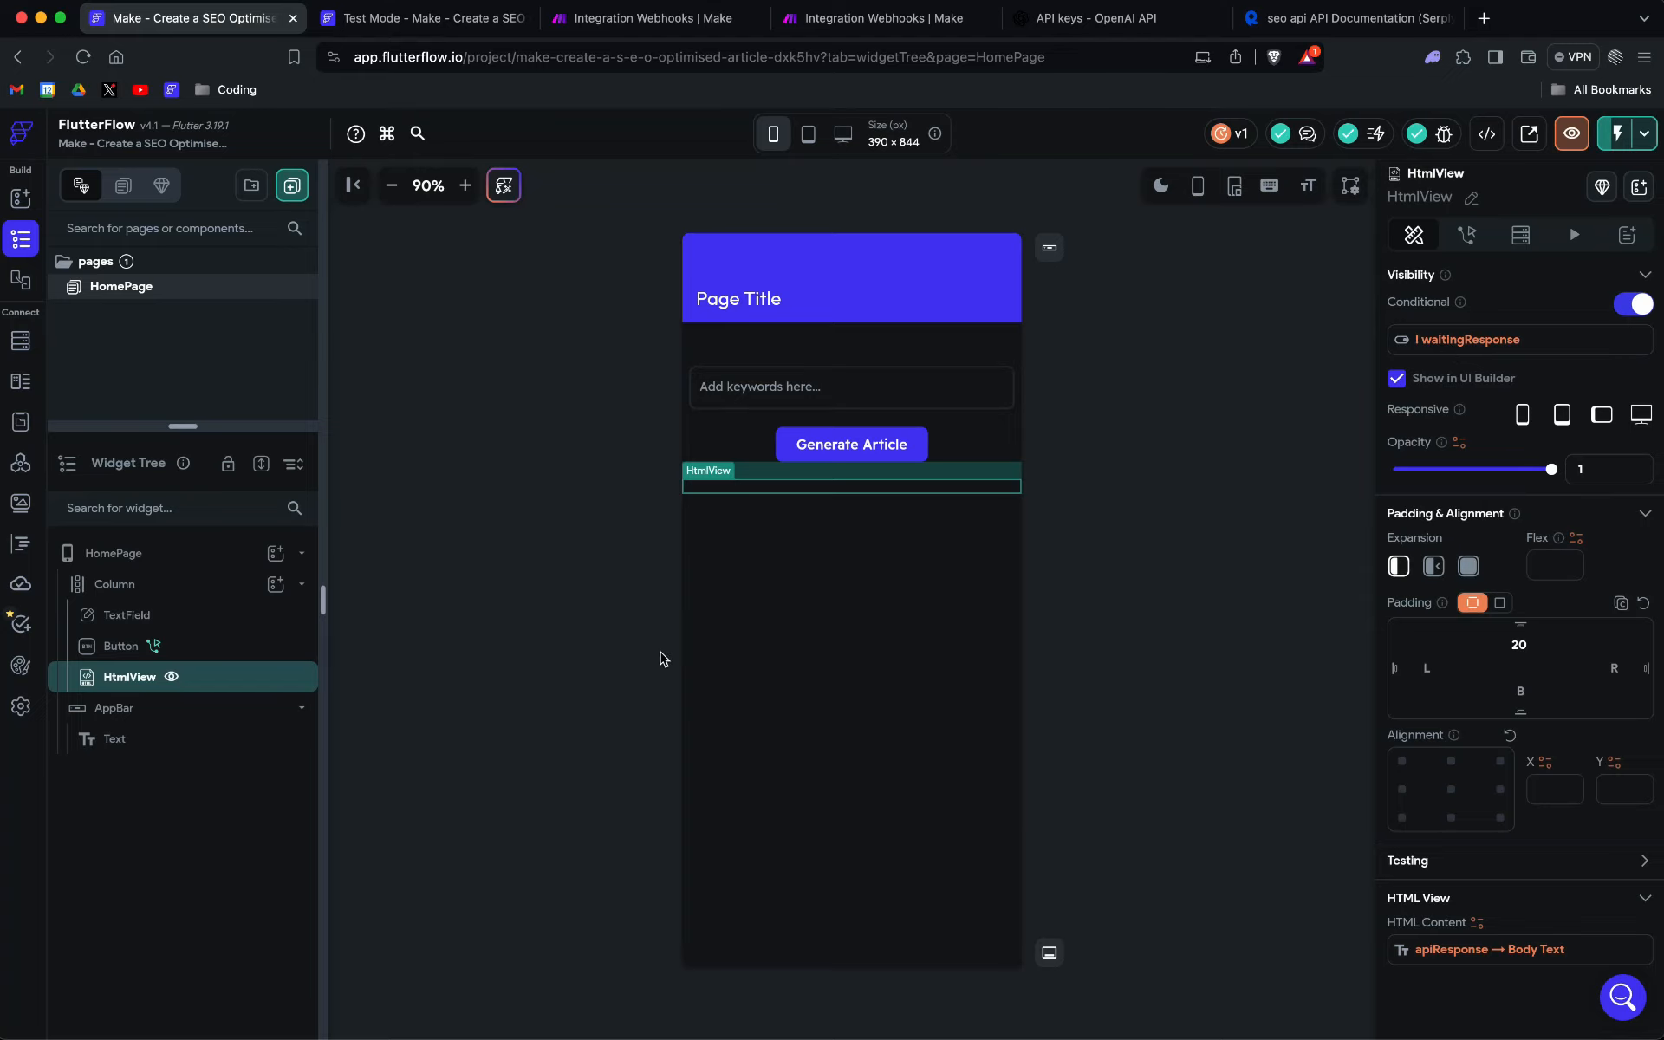
click(867, 472)
click(889, 441)
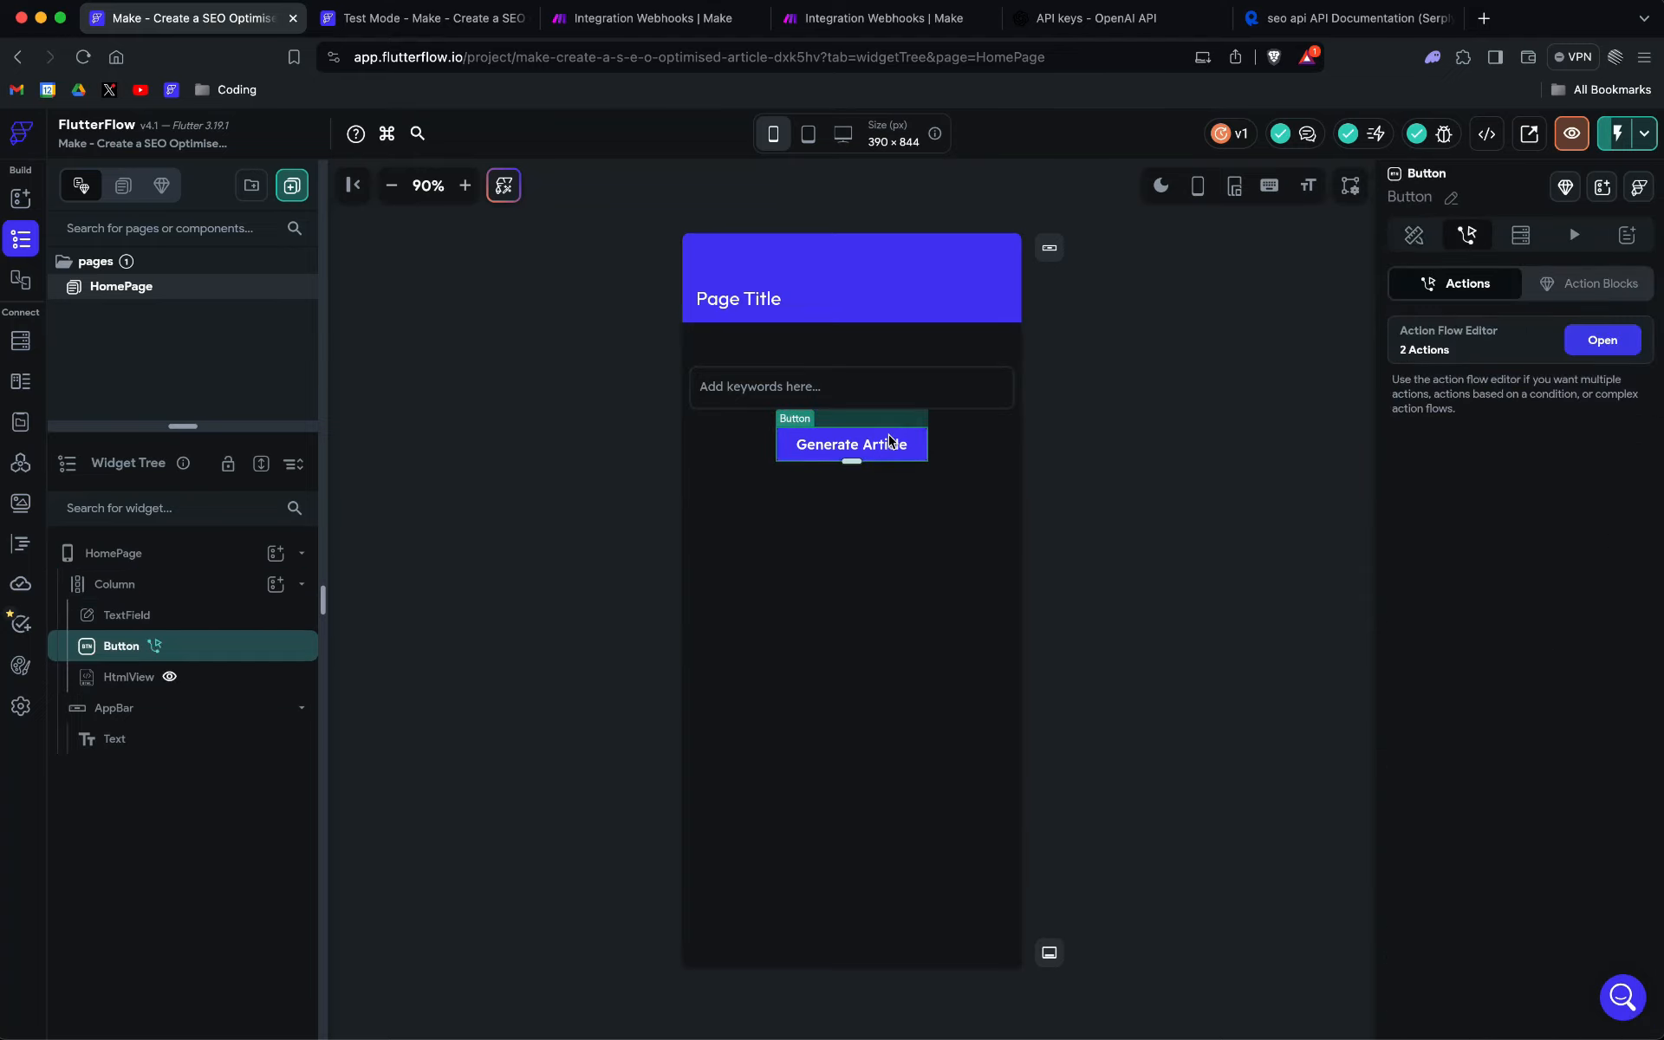
click(1599, 349)
click(486, 701)
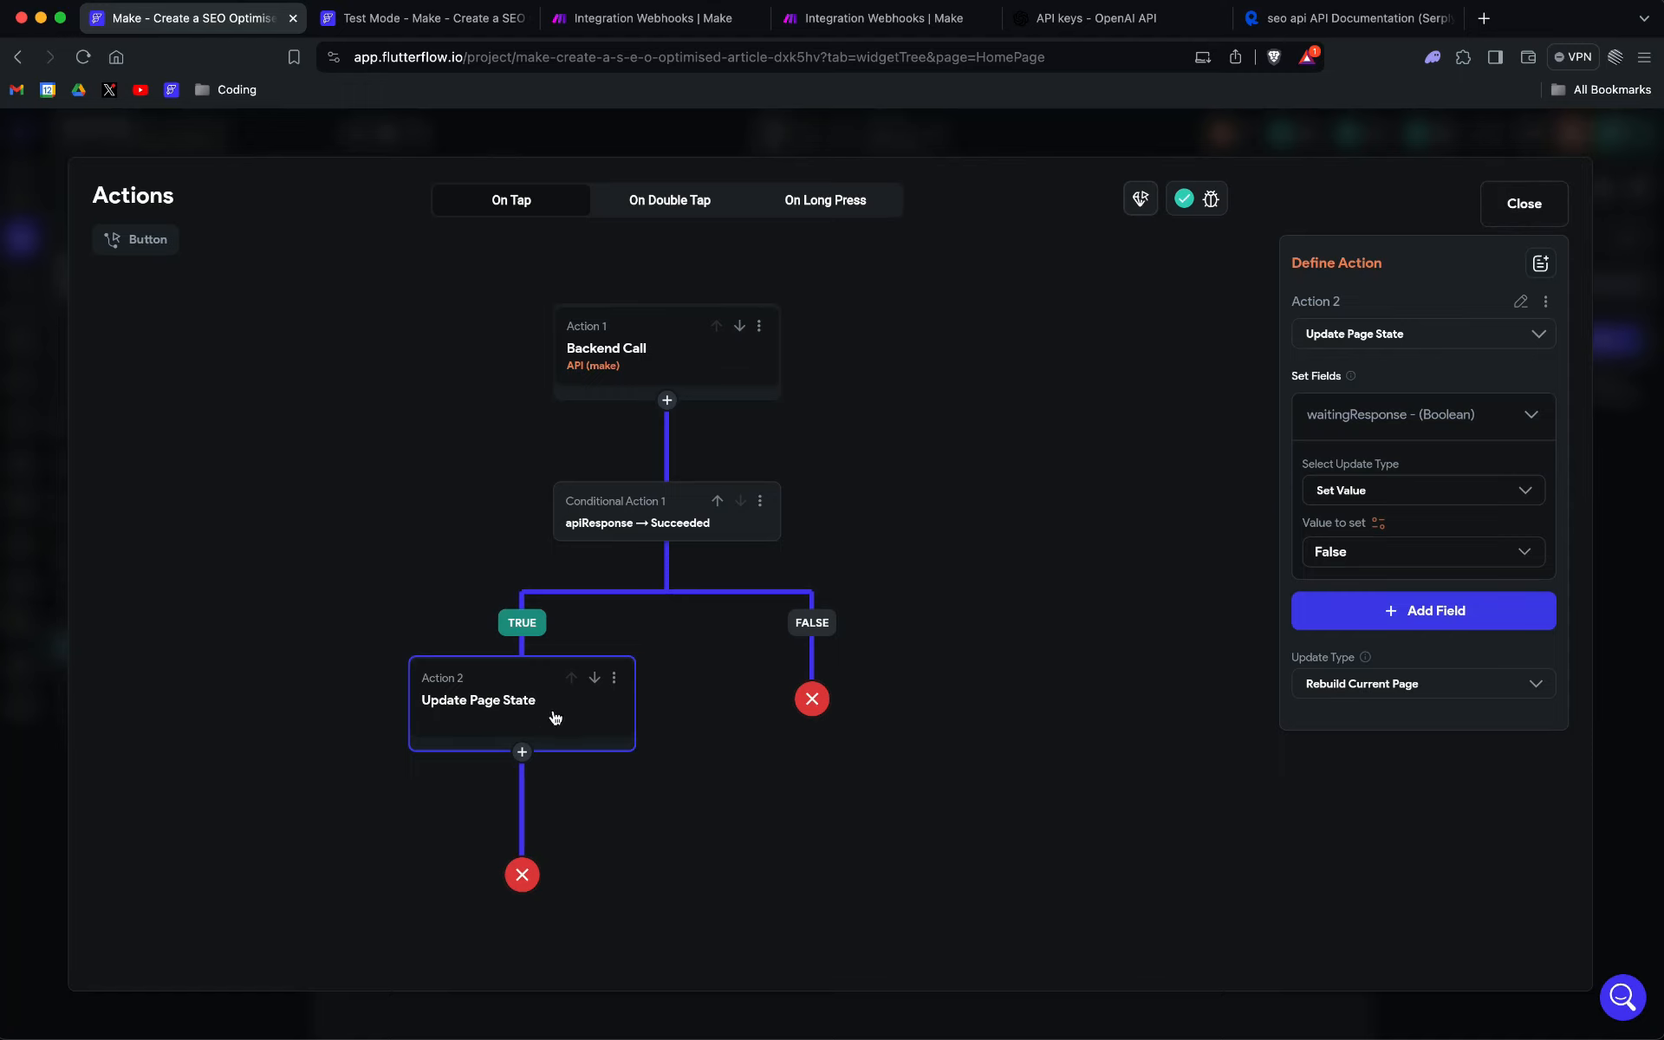
click(1524, 203)
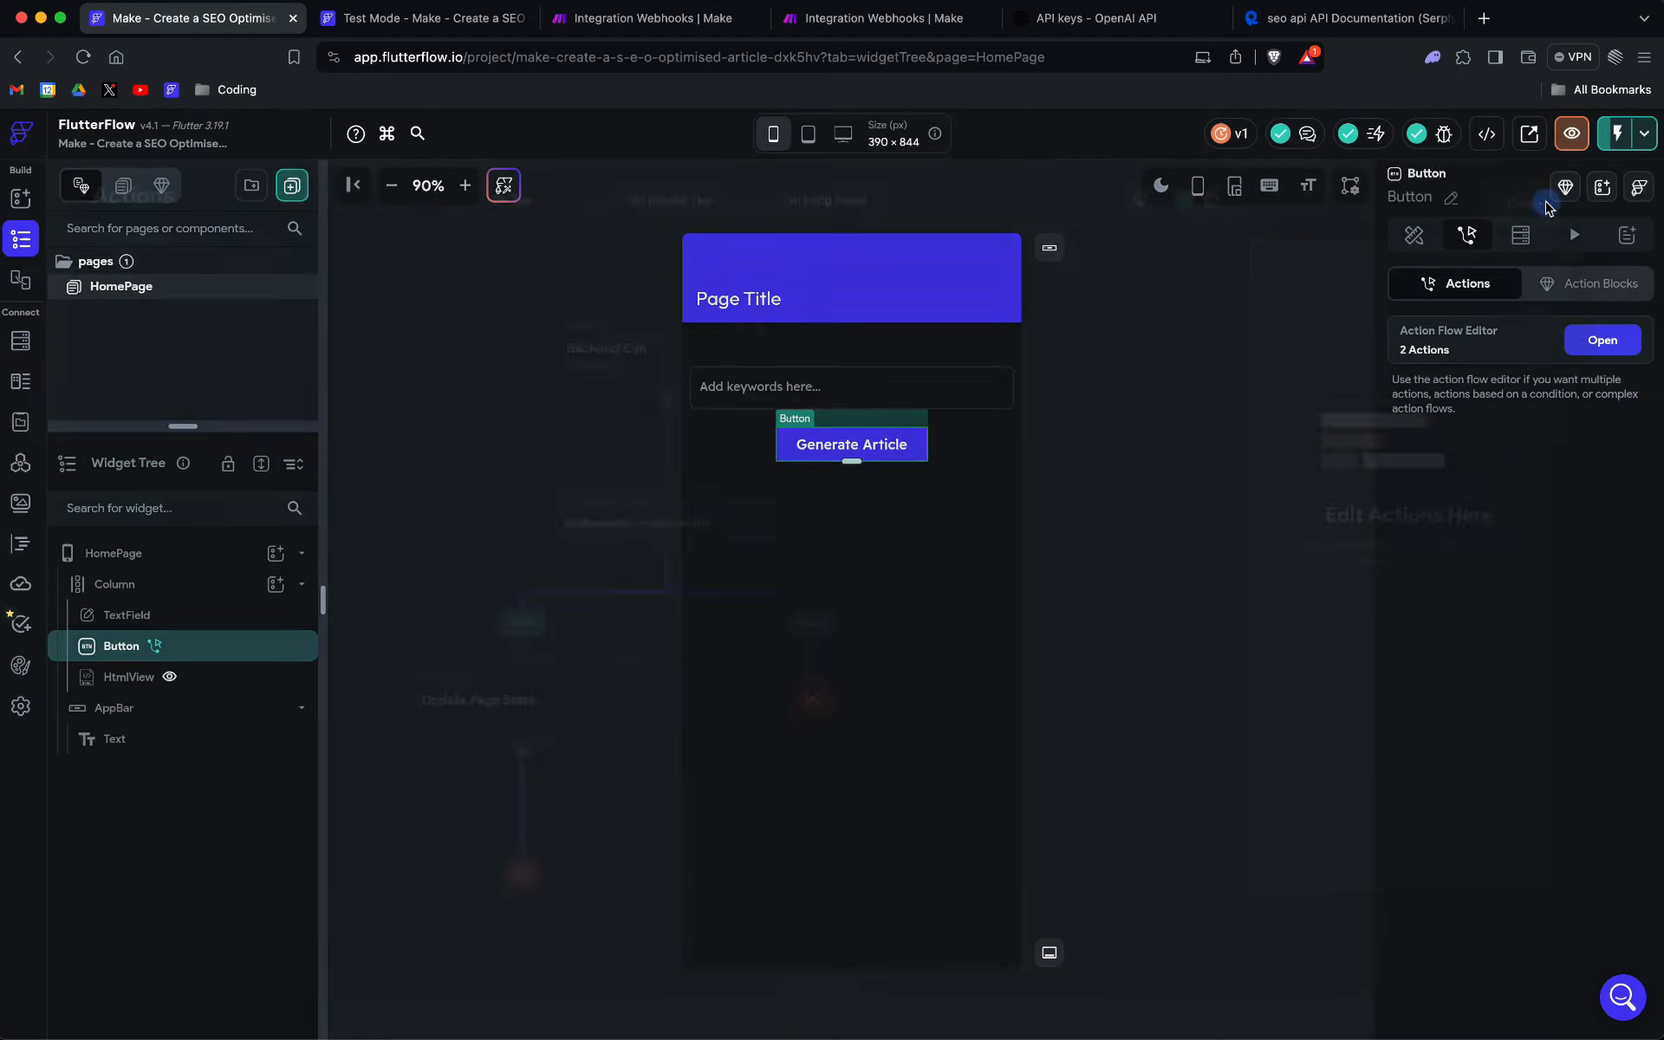
Step: Review the properties of the HtmlView and the keywords text field on the HomePage
click(112, 680)
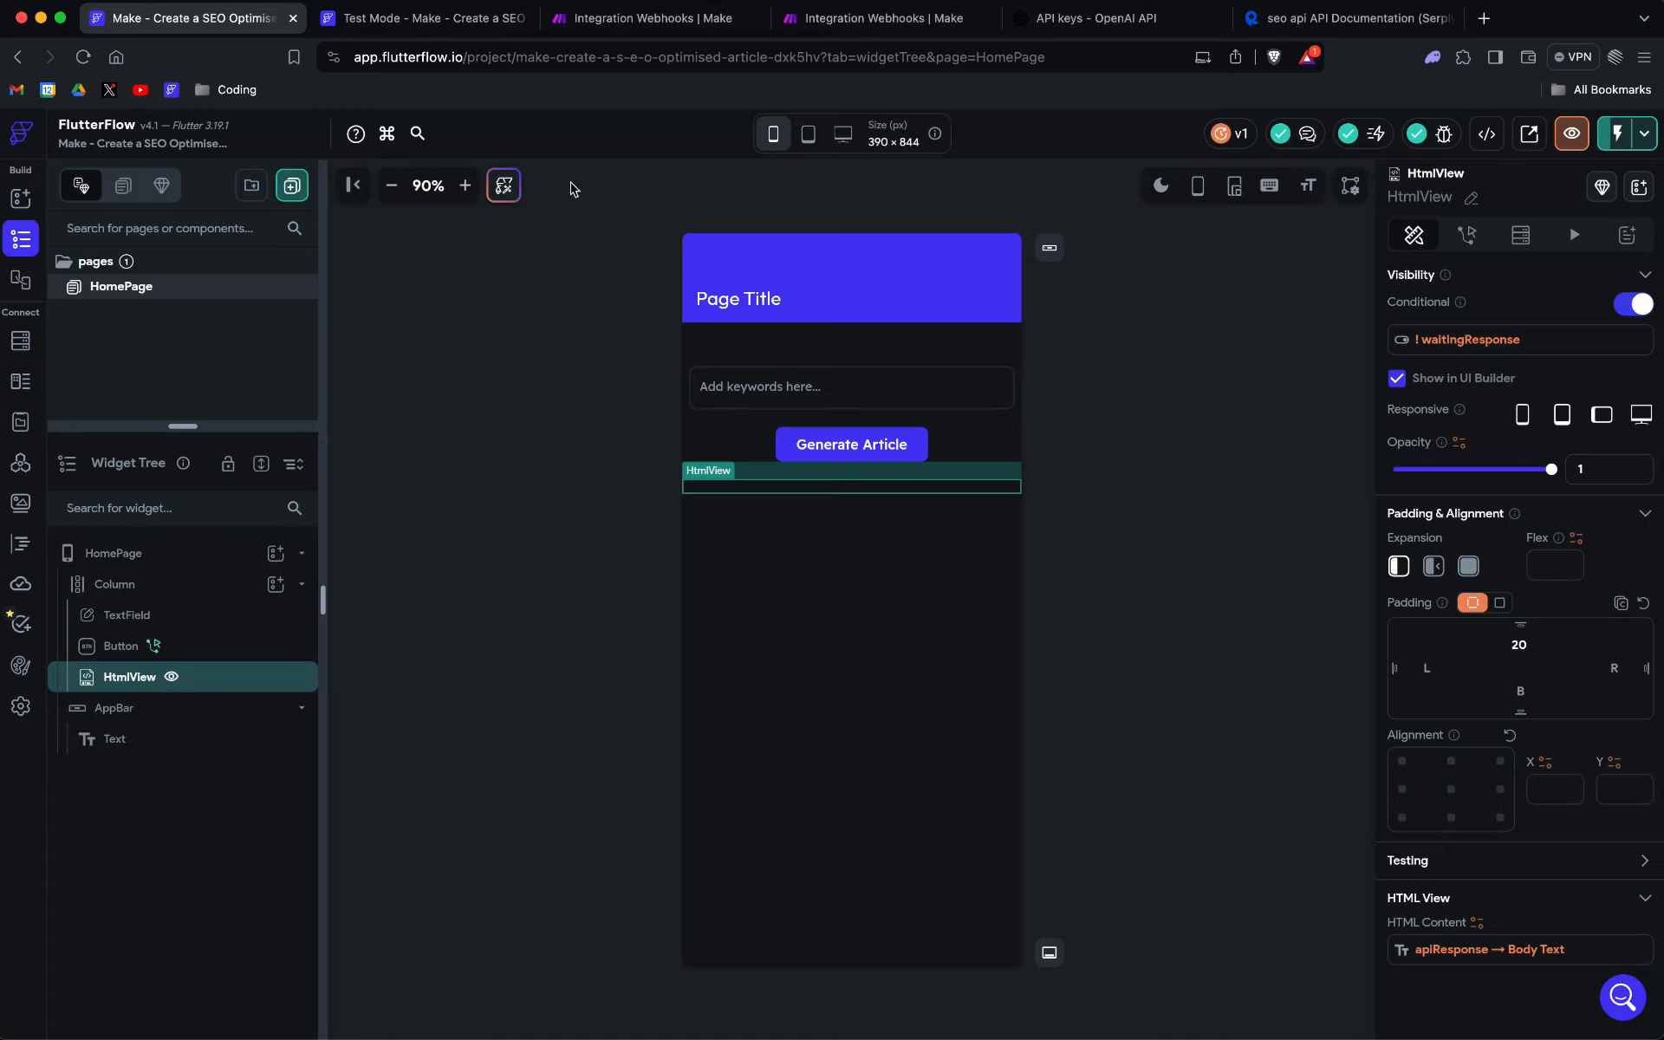
click(824, 414)
click(831, 397)
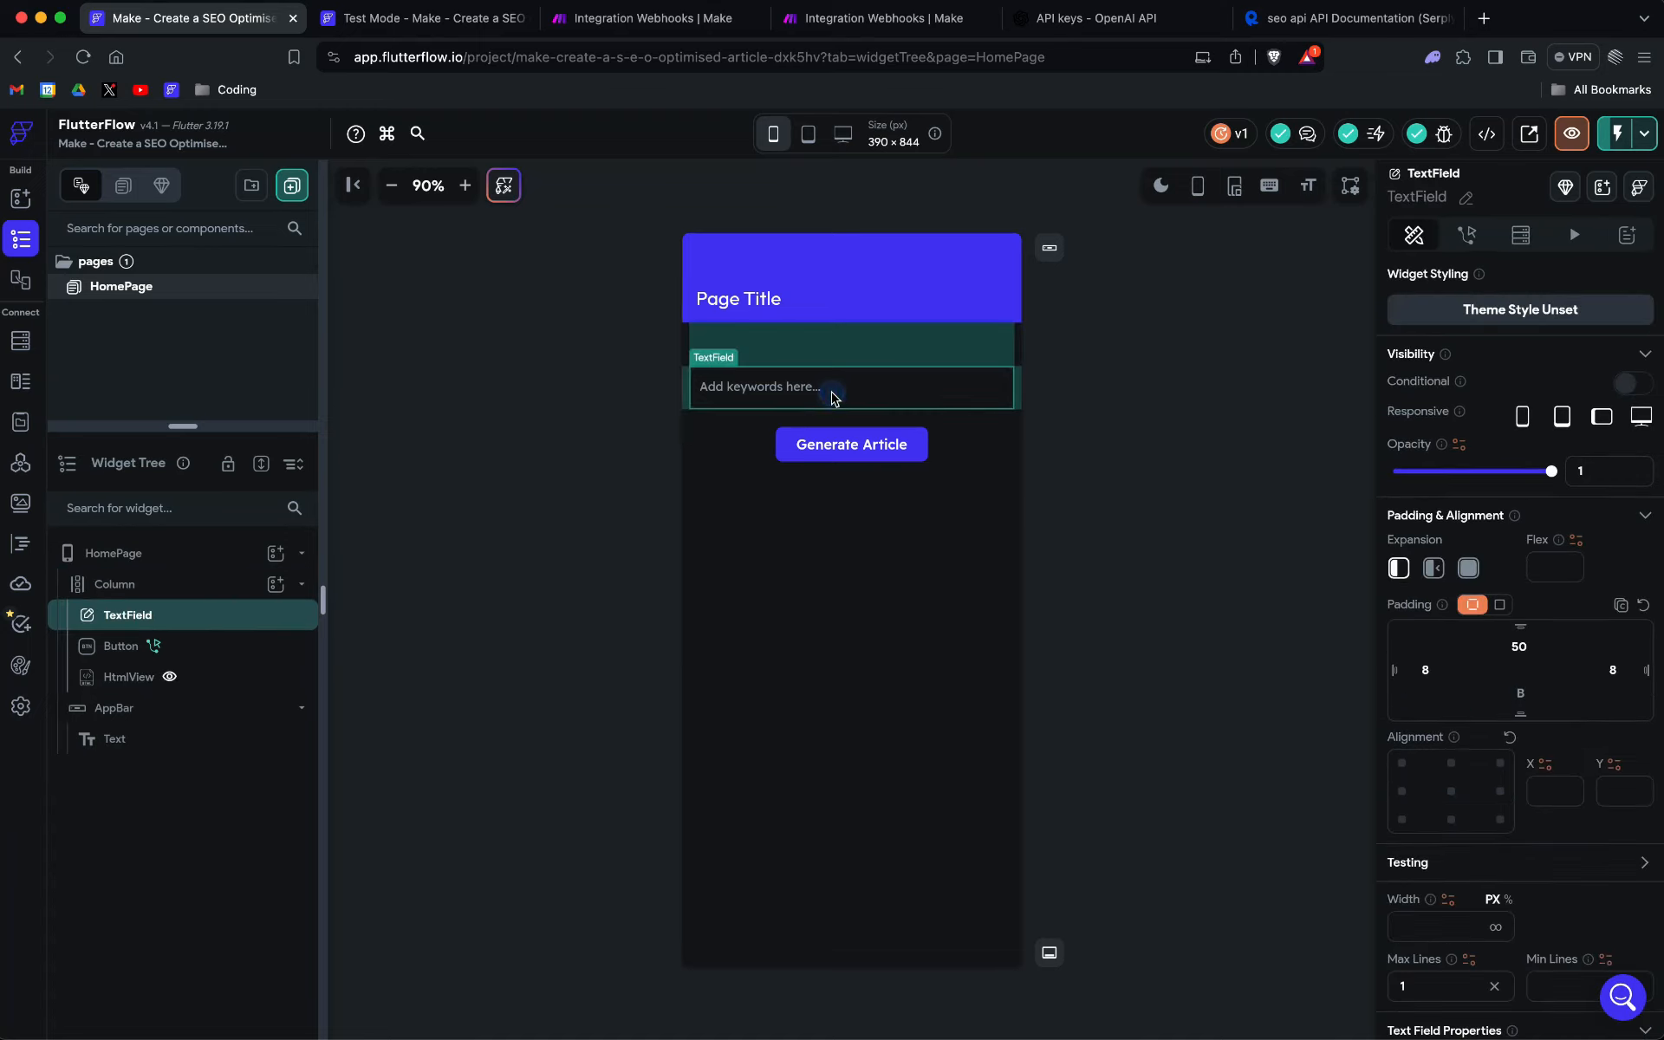
click(832, 423)
click(829, 395)
Step: Open the make API call's definition and compare its URL with the flutterflow test webhook address in Make
click(18, 466)
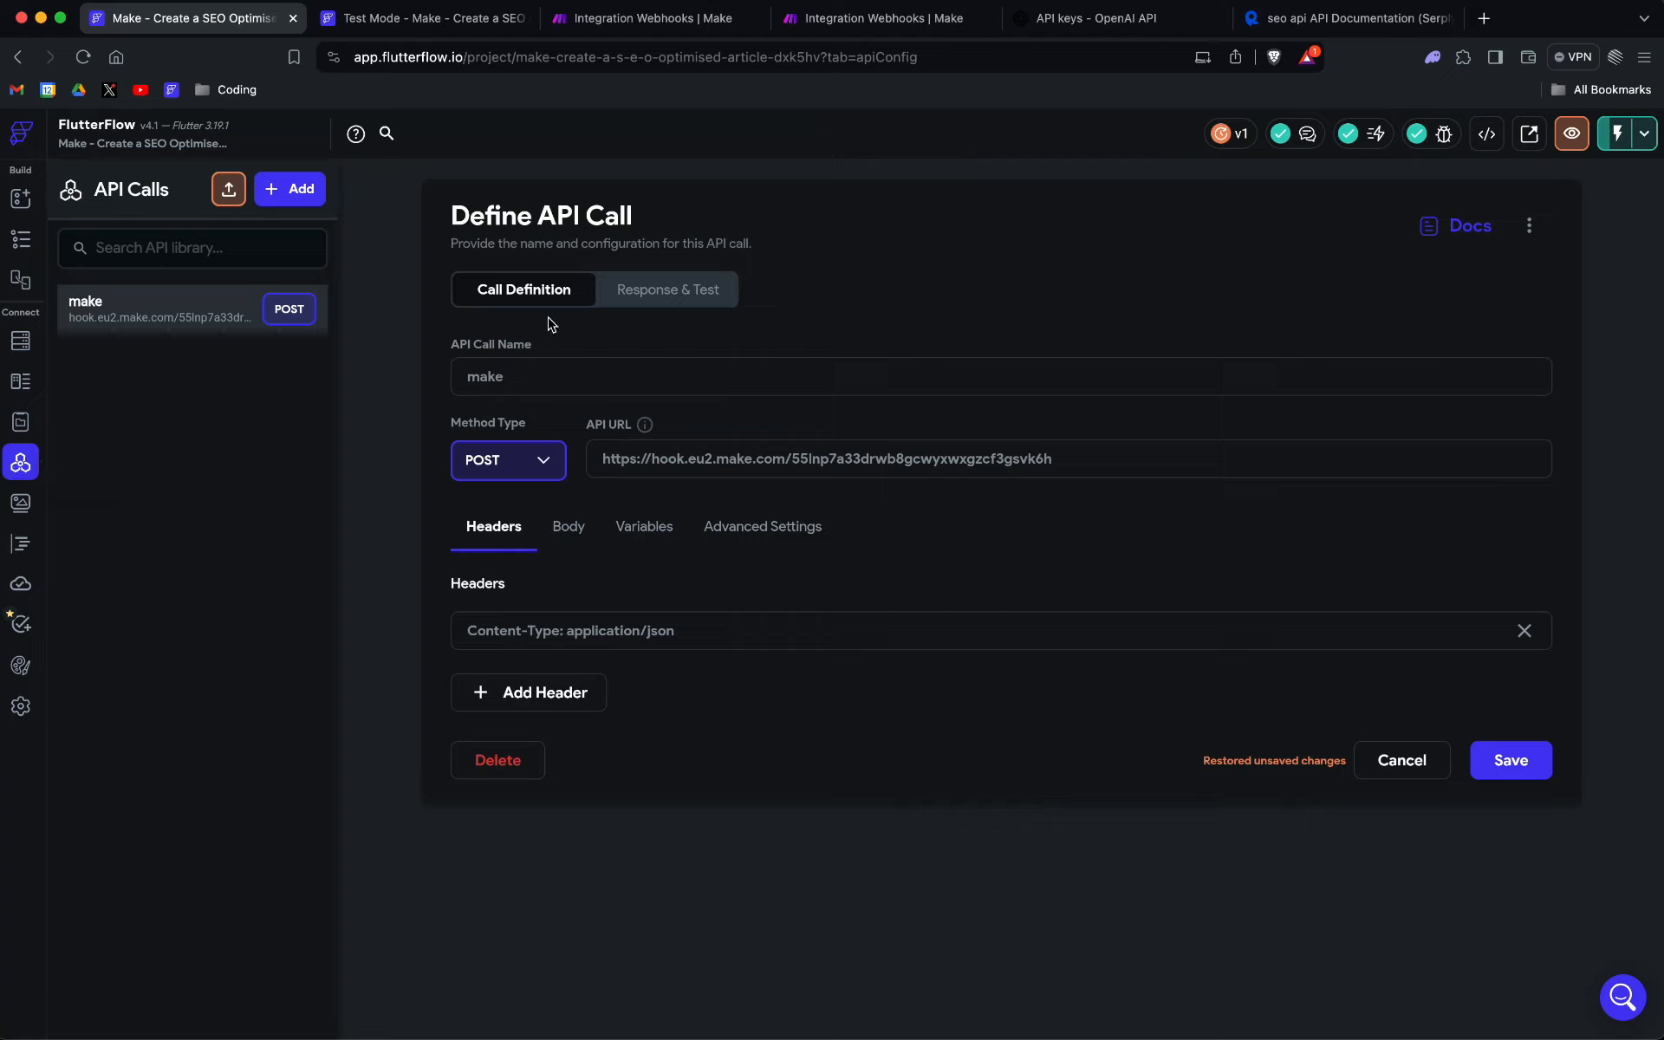
click(504, 377)
click(681, 33)
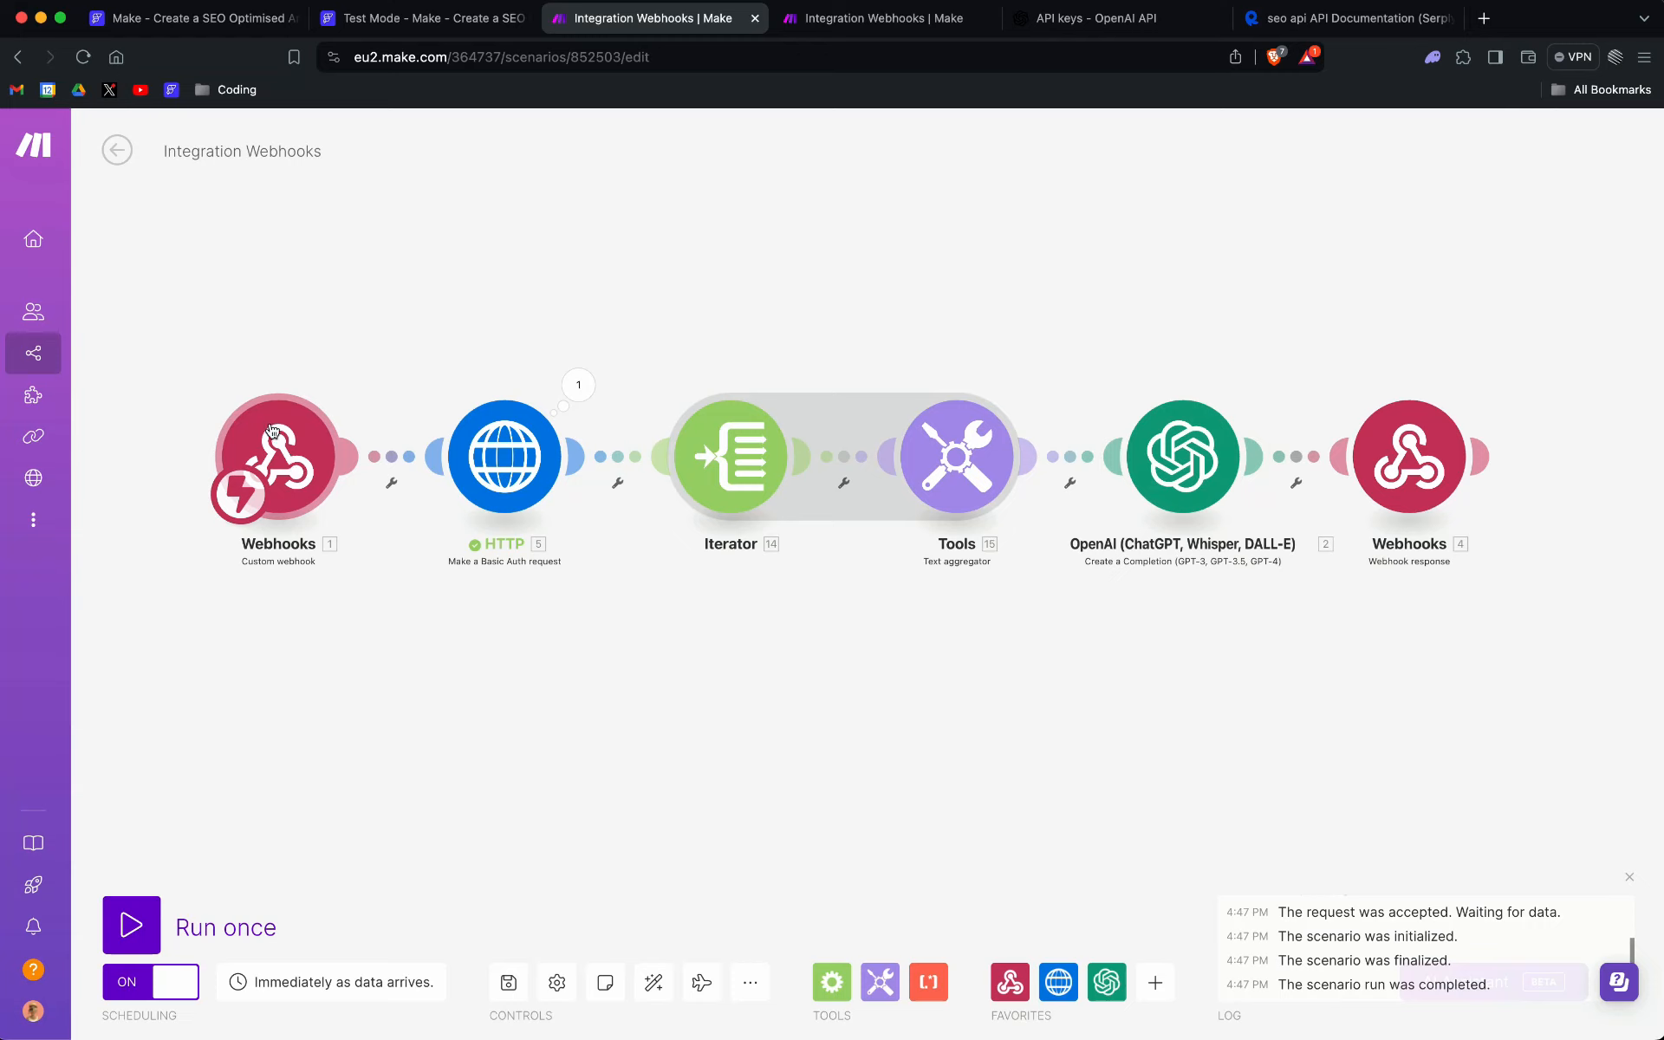
click(301, 459)
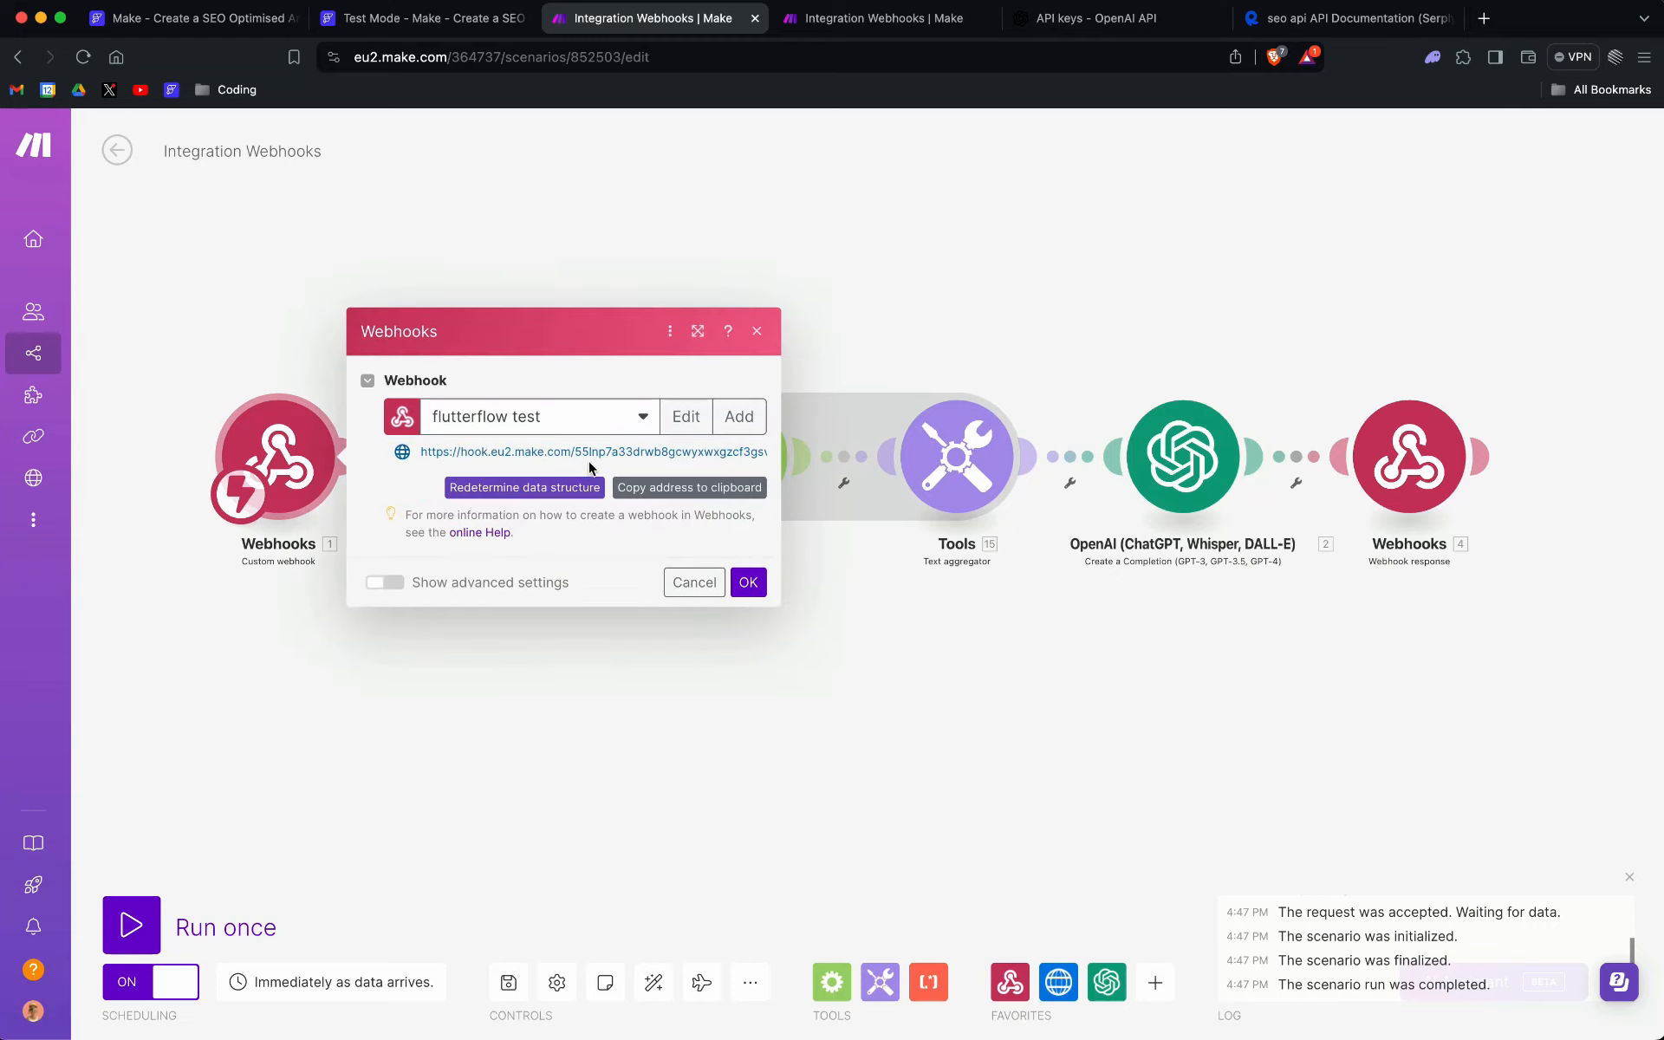
key(ctrl+shift+Tab)
key(ctrl+shift+Tab)
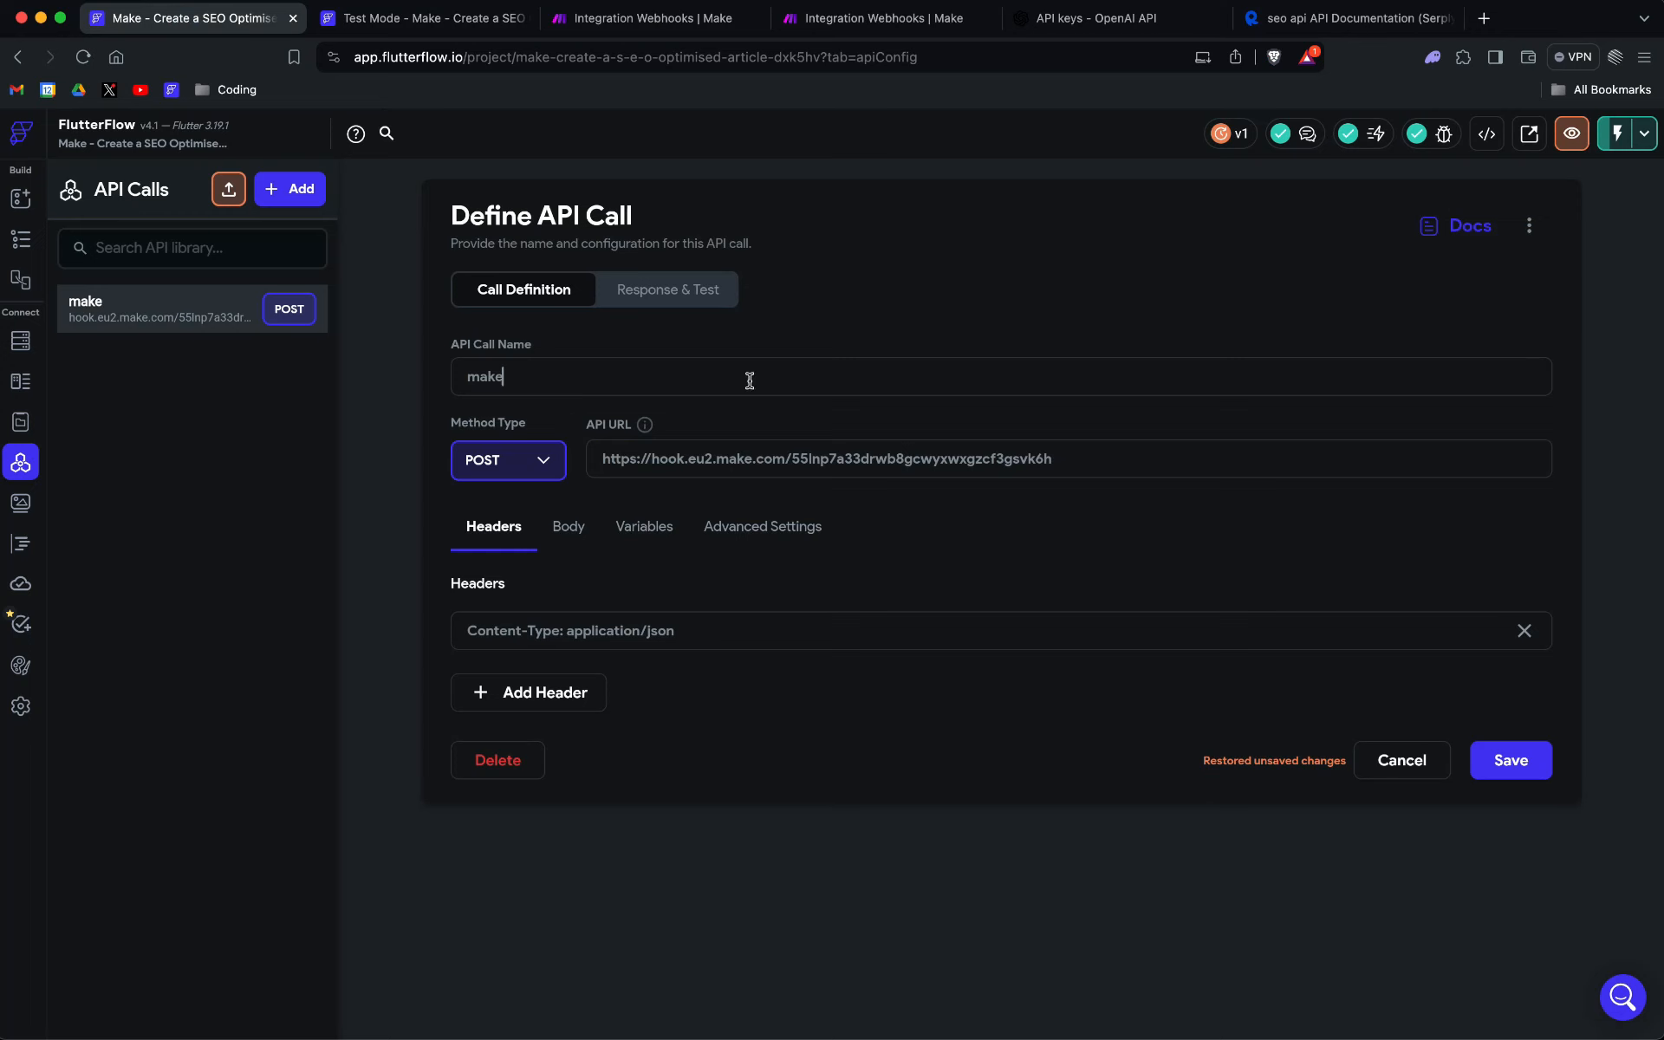
Step: Return to the Make scenario and review the custom webhook module's settings, closing them without changes
click(643, 17)
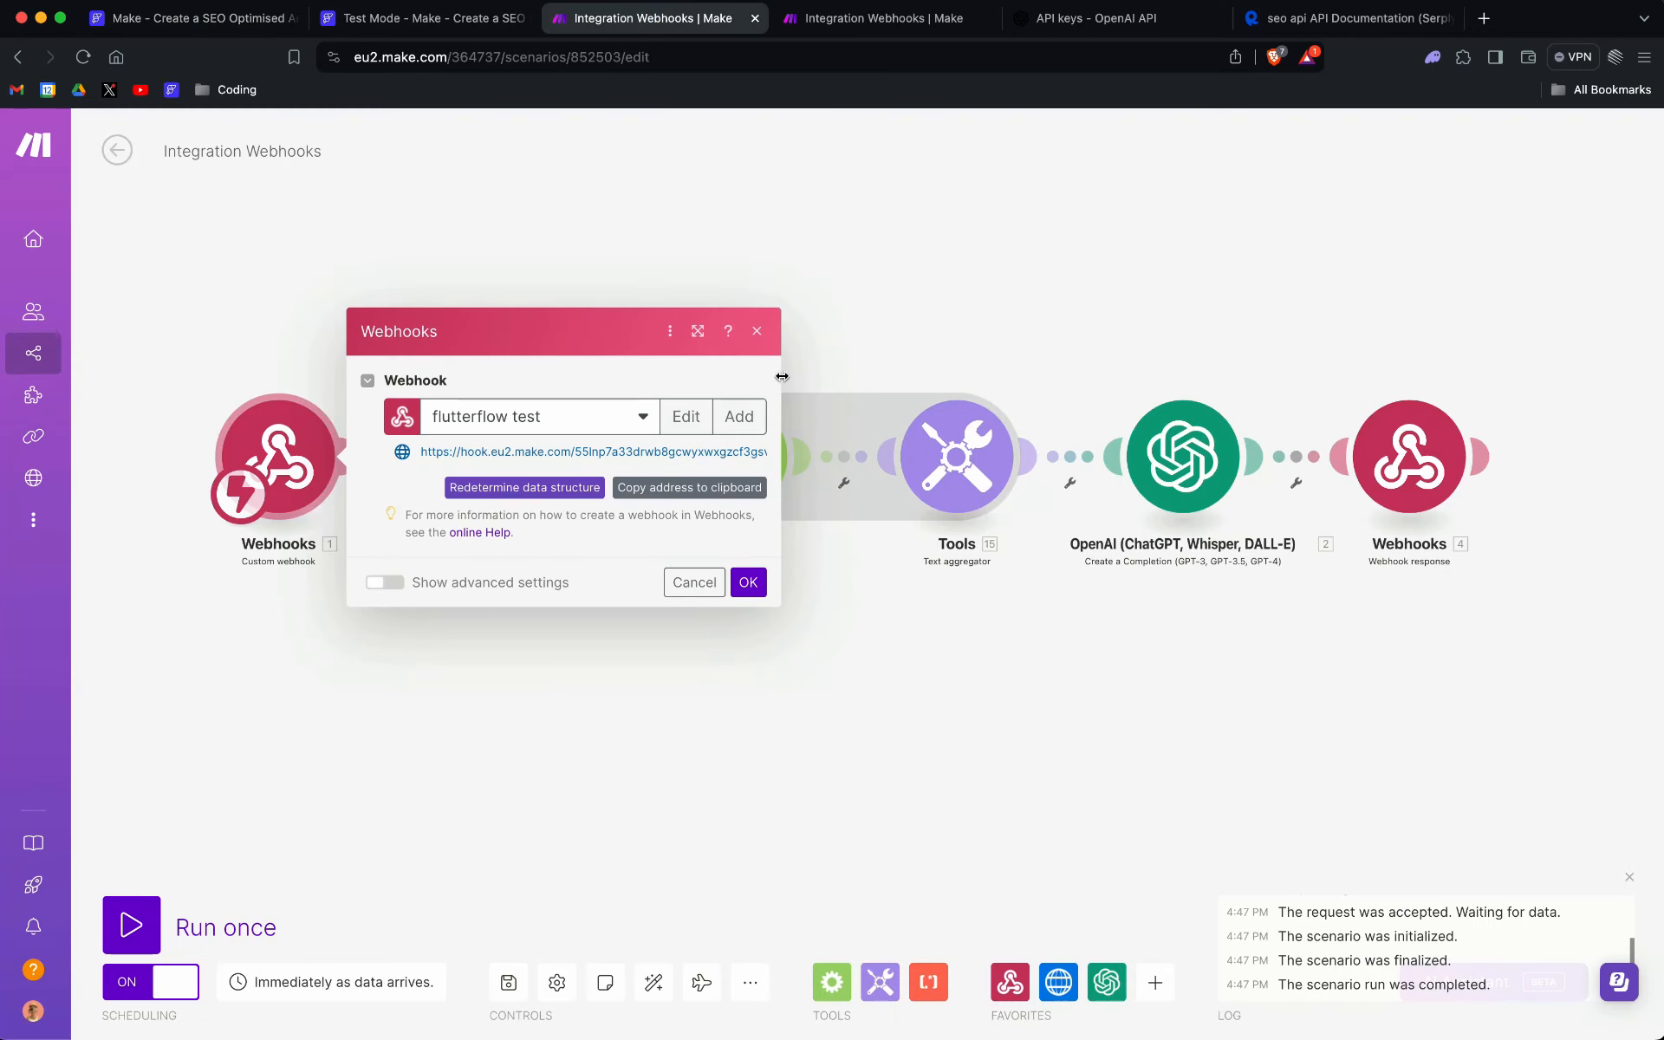
click(762, 328)
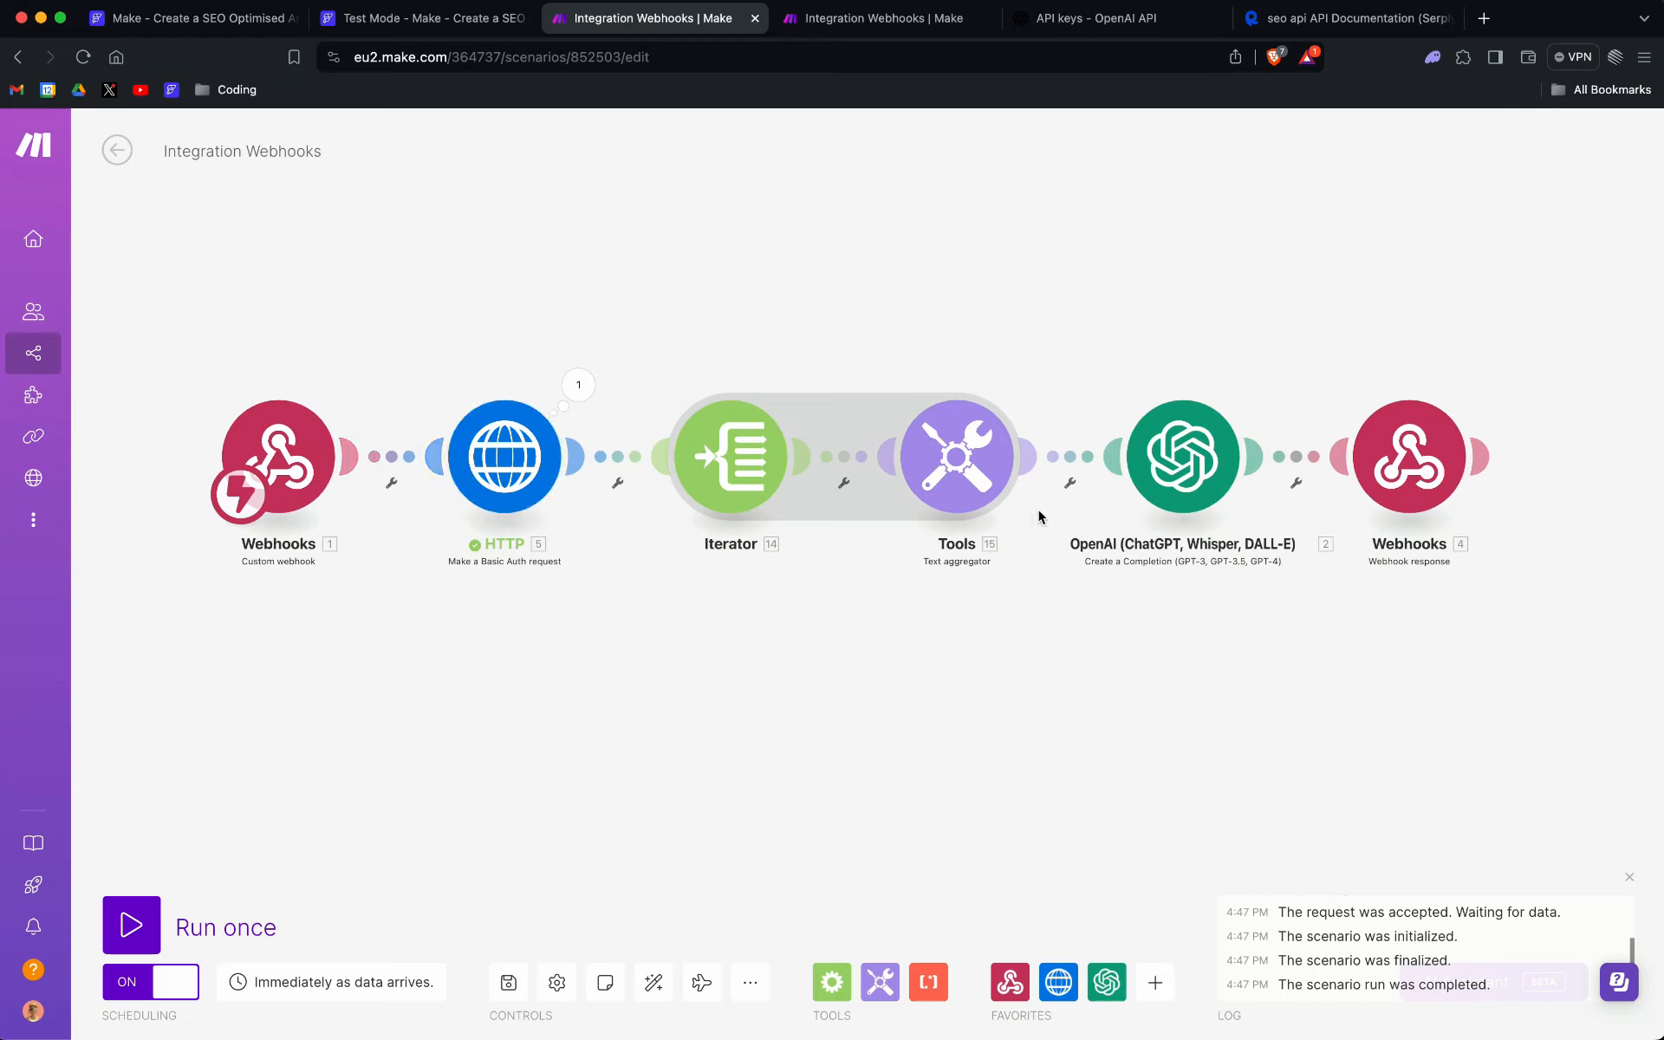
click(284, 465)
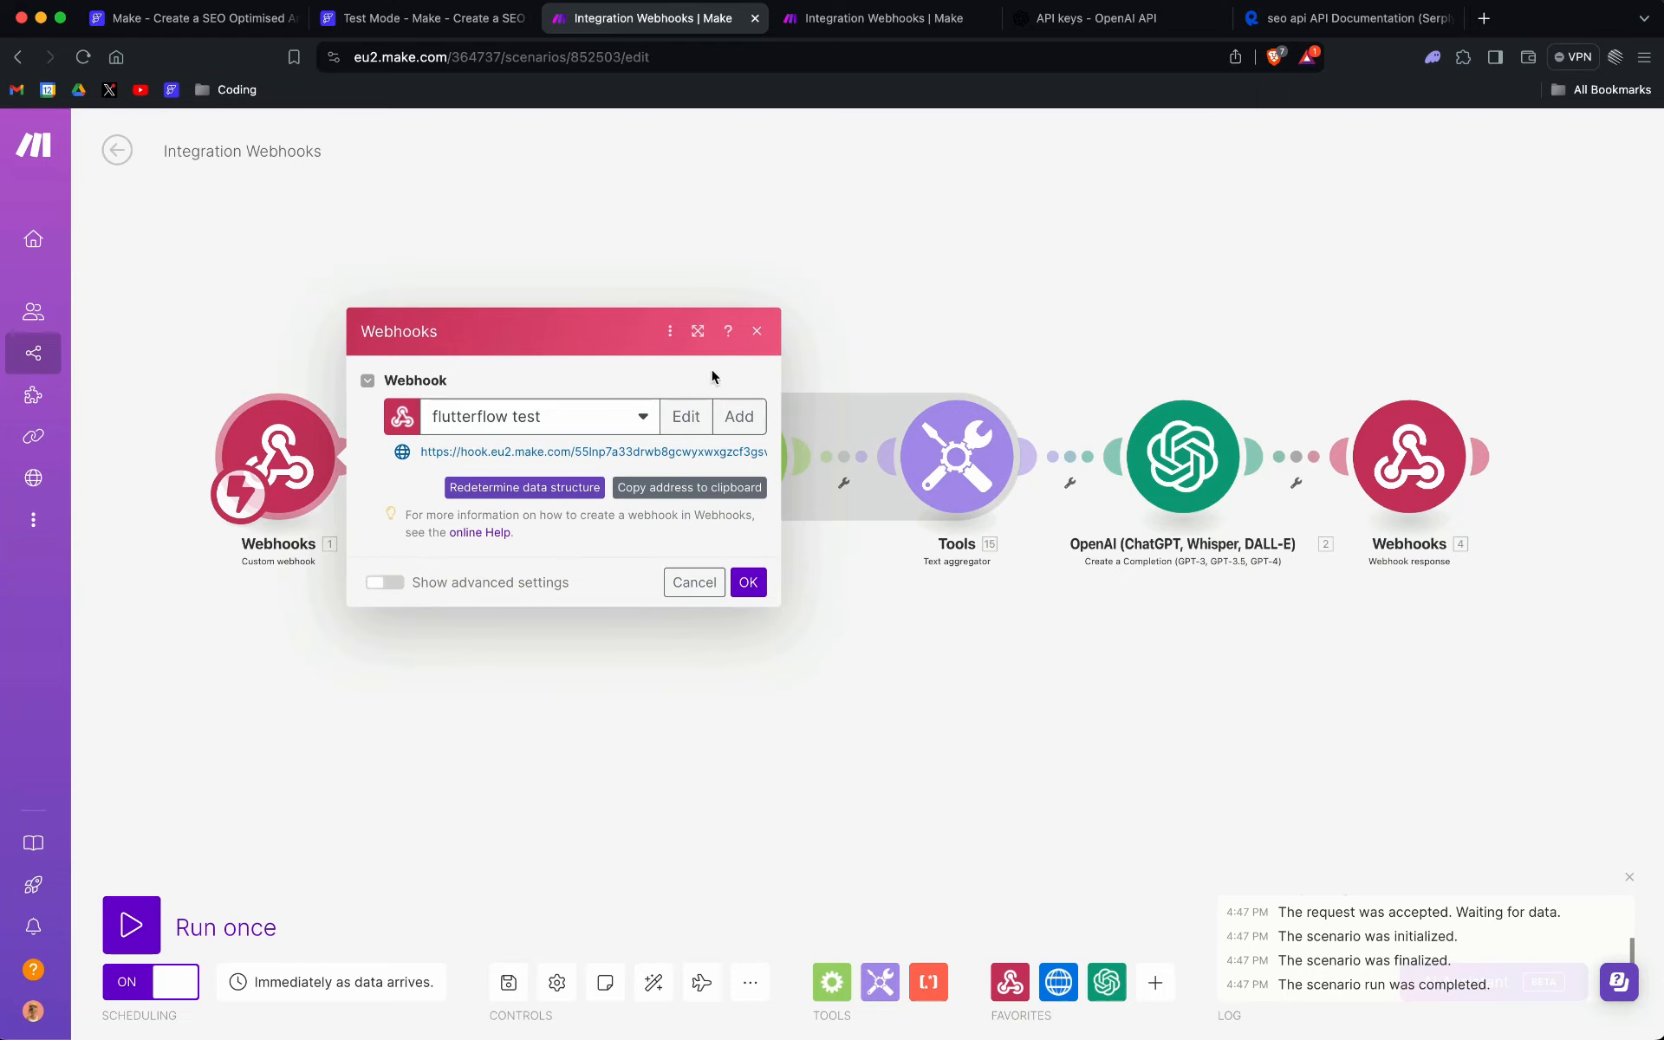
click(758, 332)
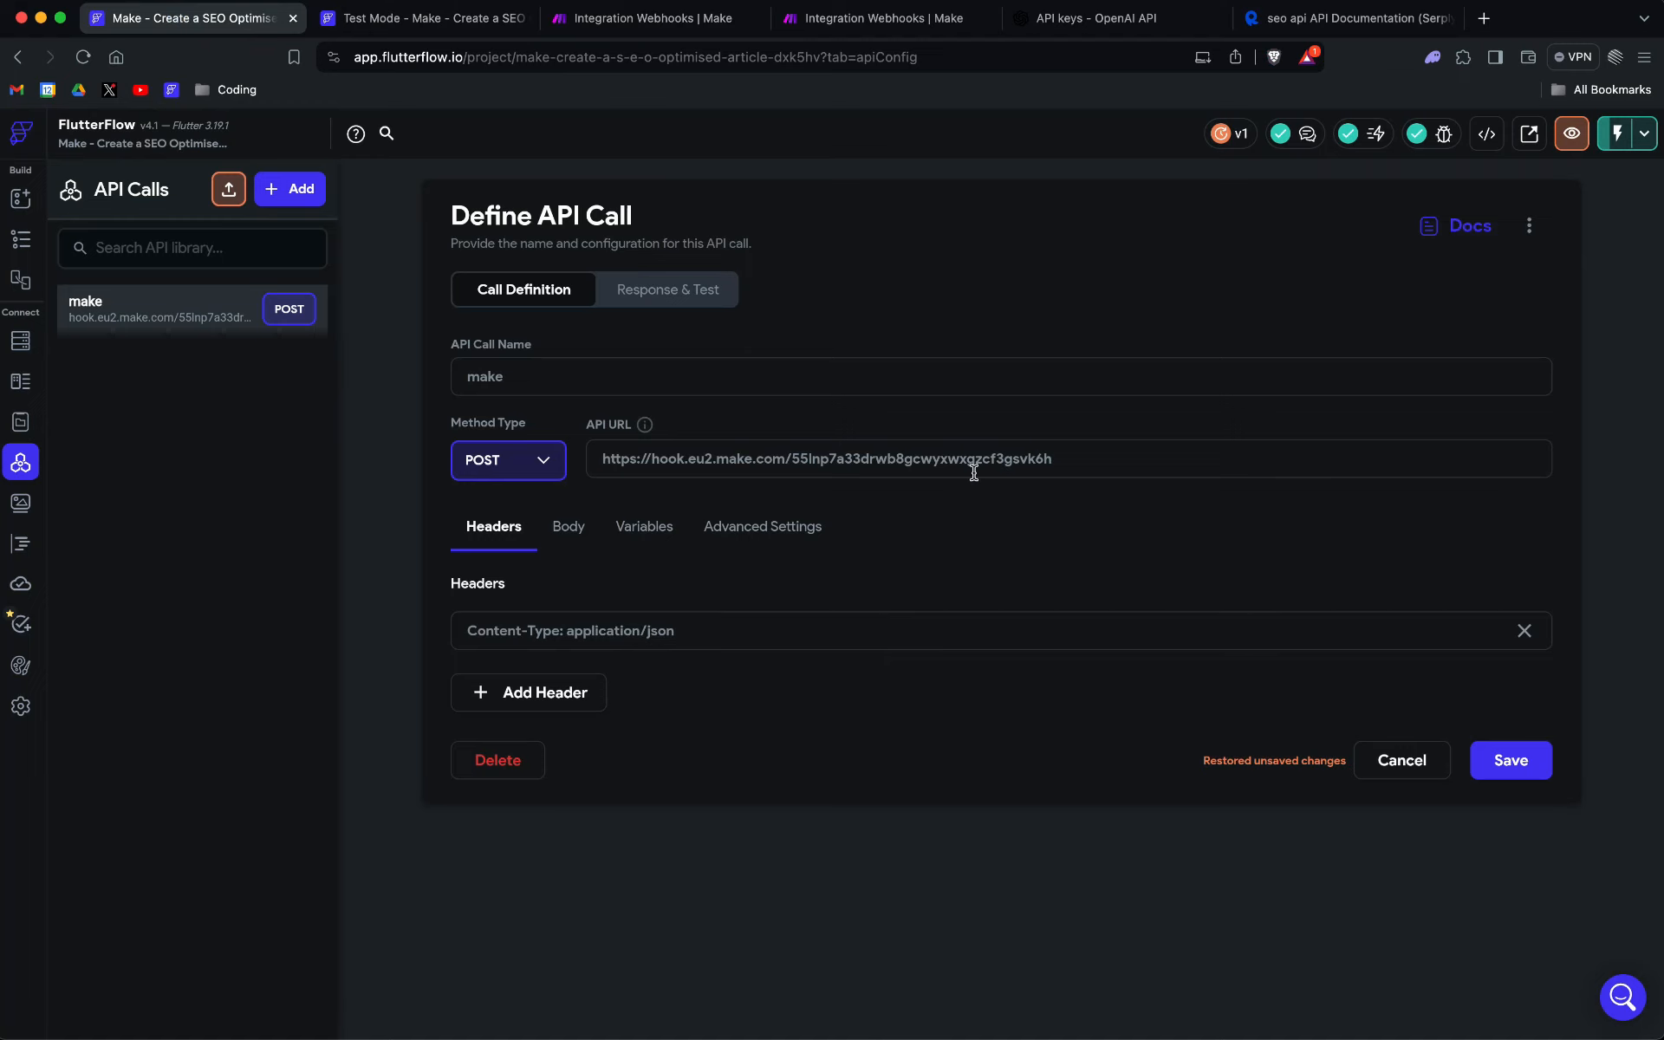
Step: View the make API call's variables in FlutterFlow, check the test app, and return to the Make scenario
click(631, 530)
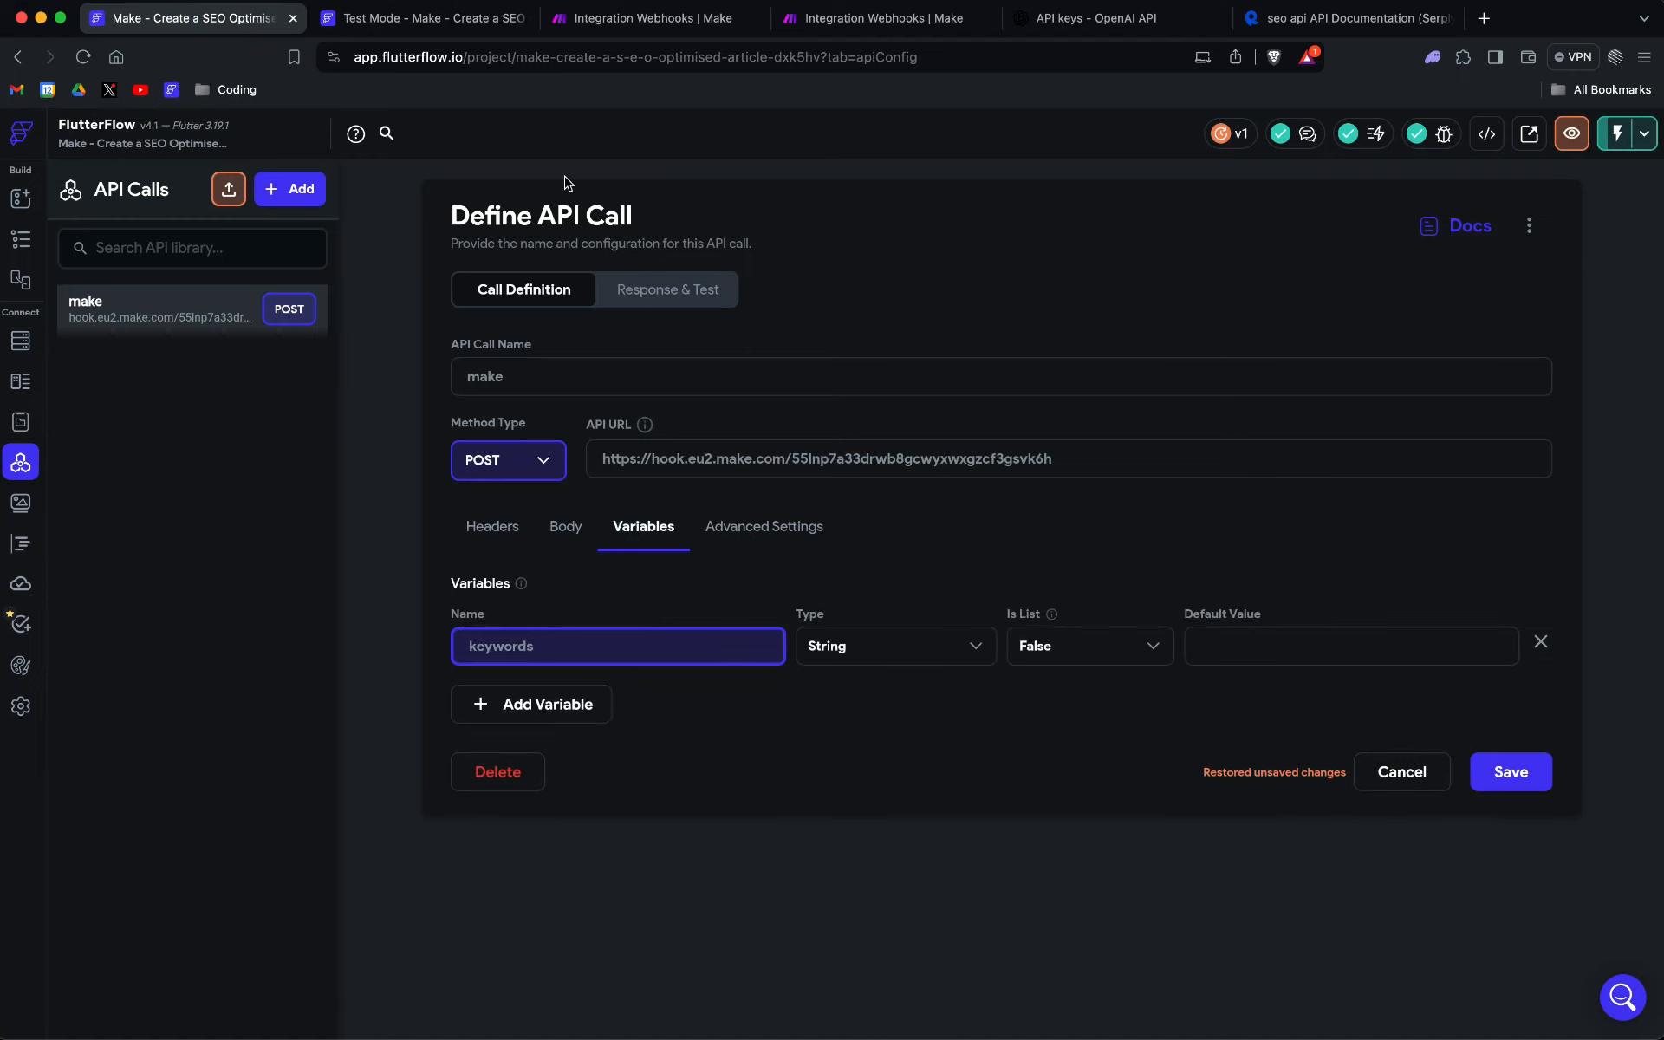
click(401, 21)
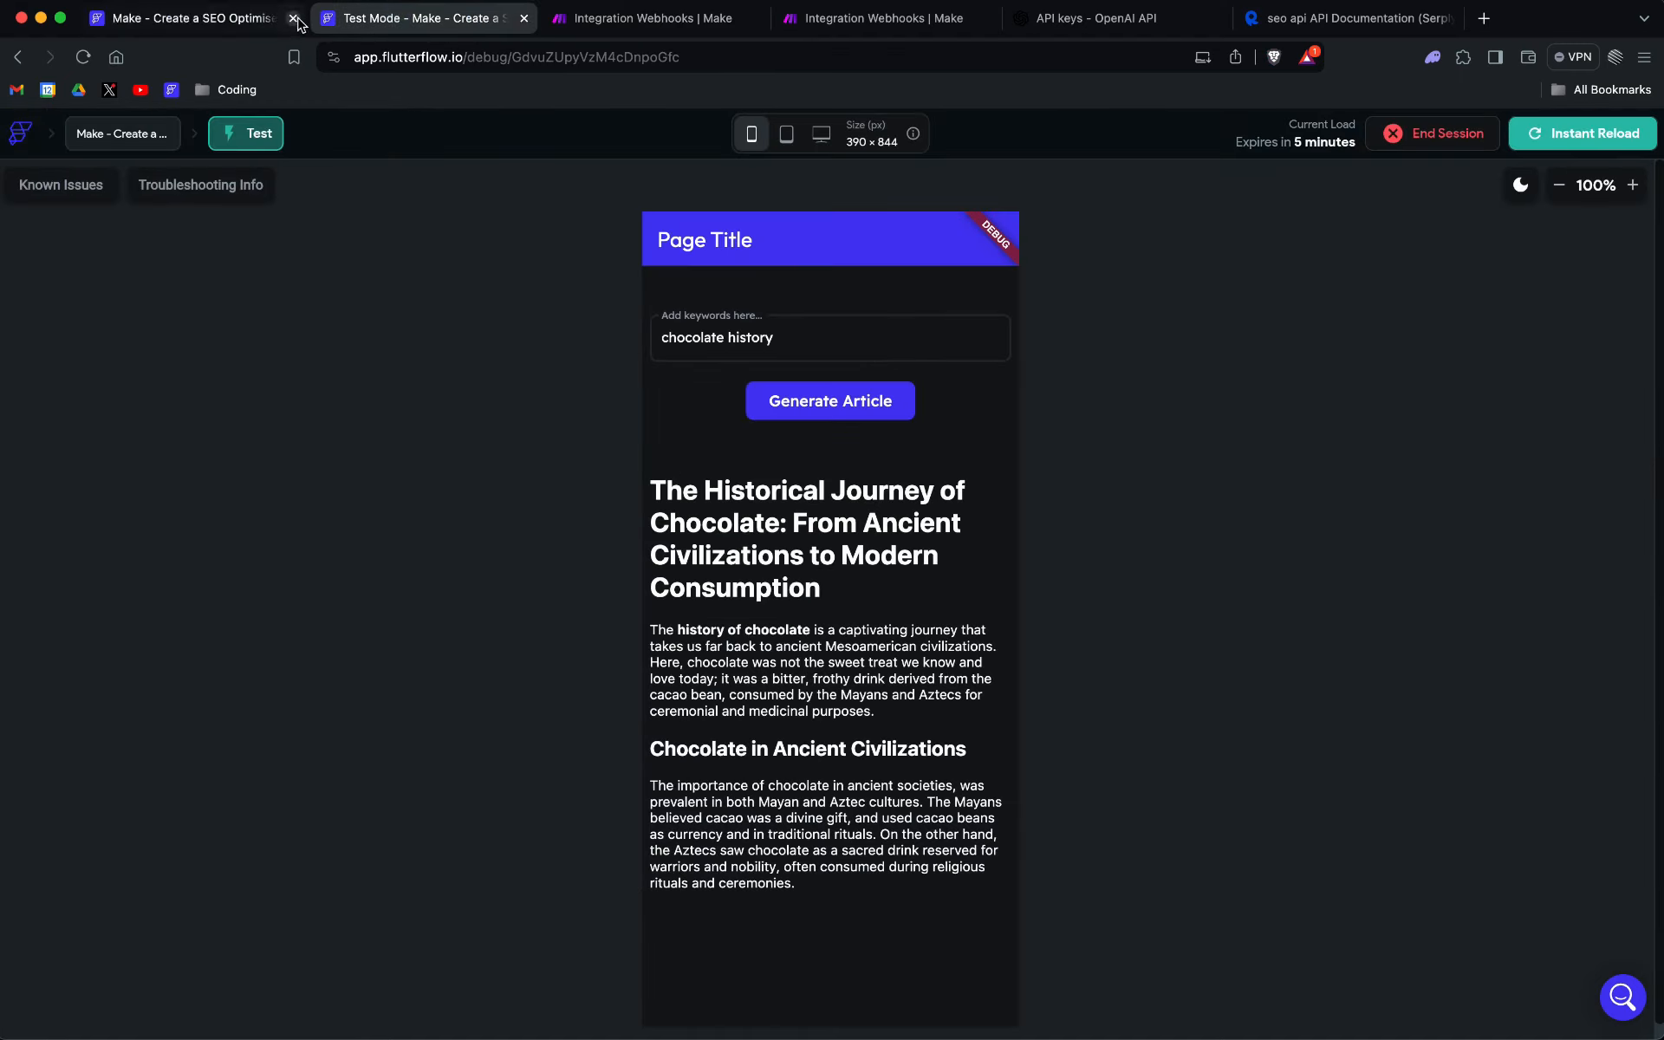
click(592, 24)
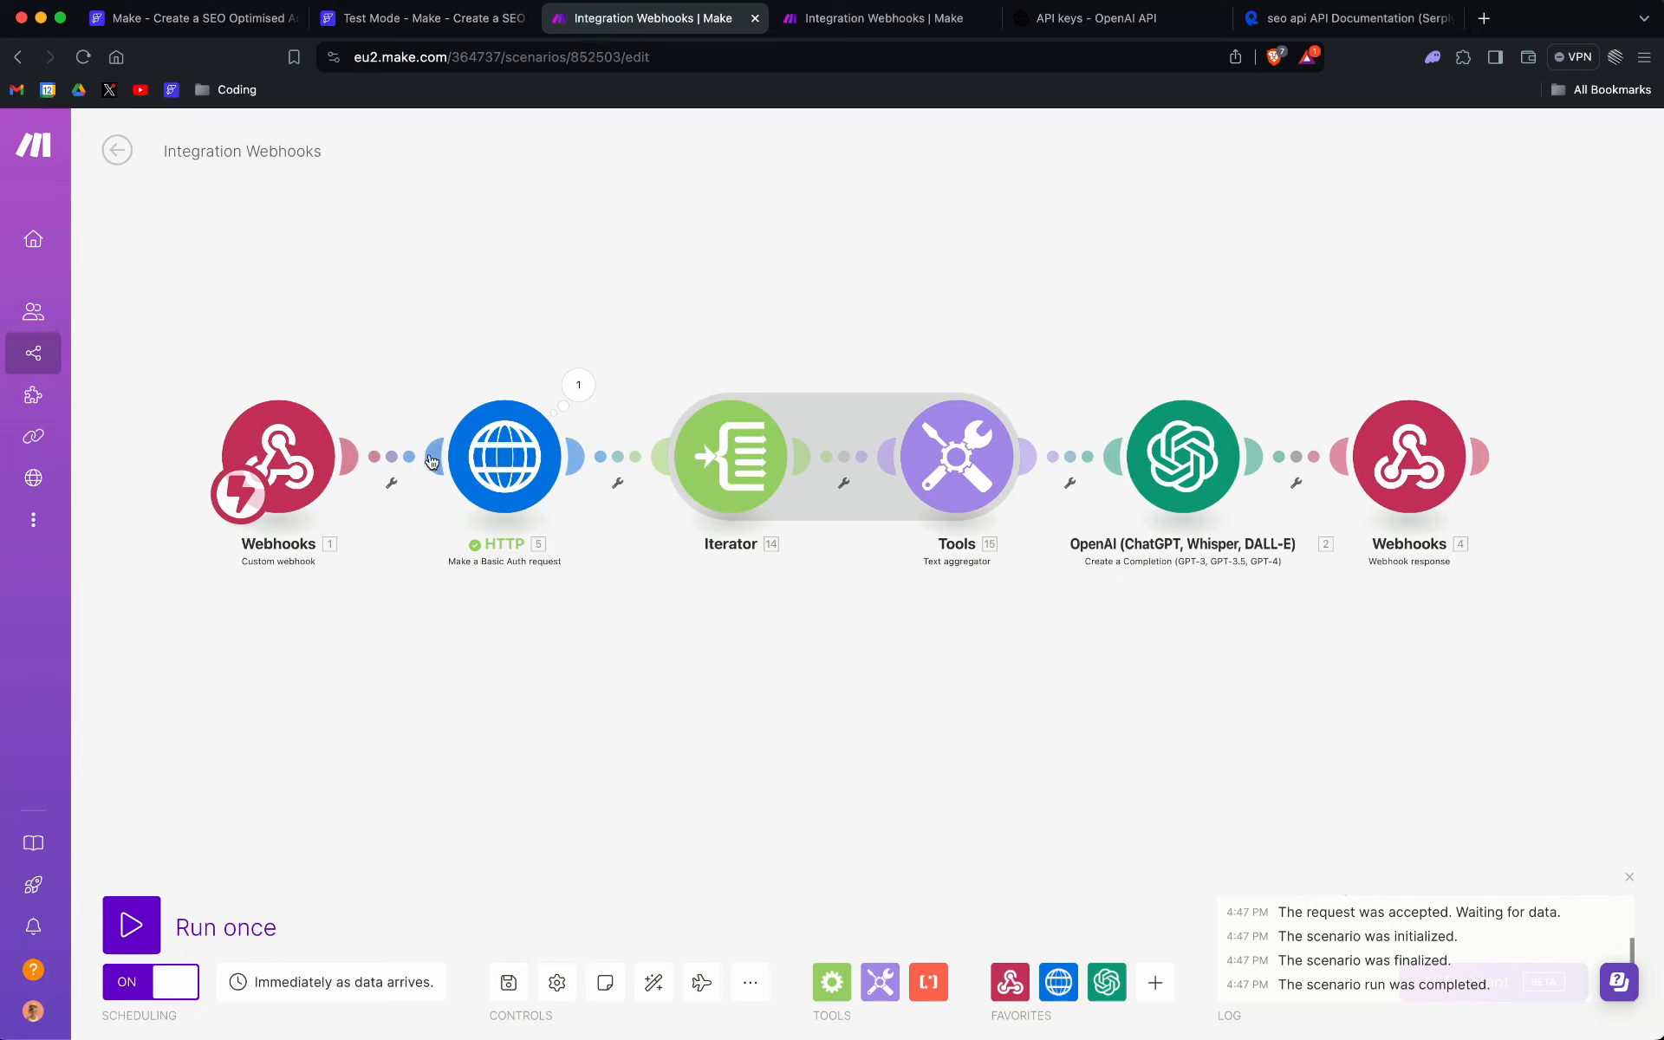
Step: Examine the HTTP module's request URL and the Keywords value mapped into it from the webhook, then close the settings without changes
click(506, 462)
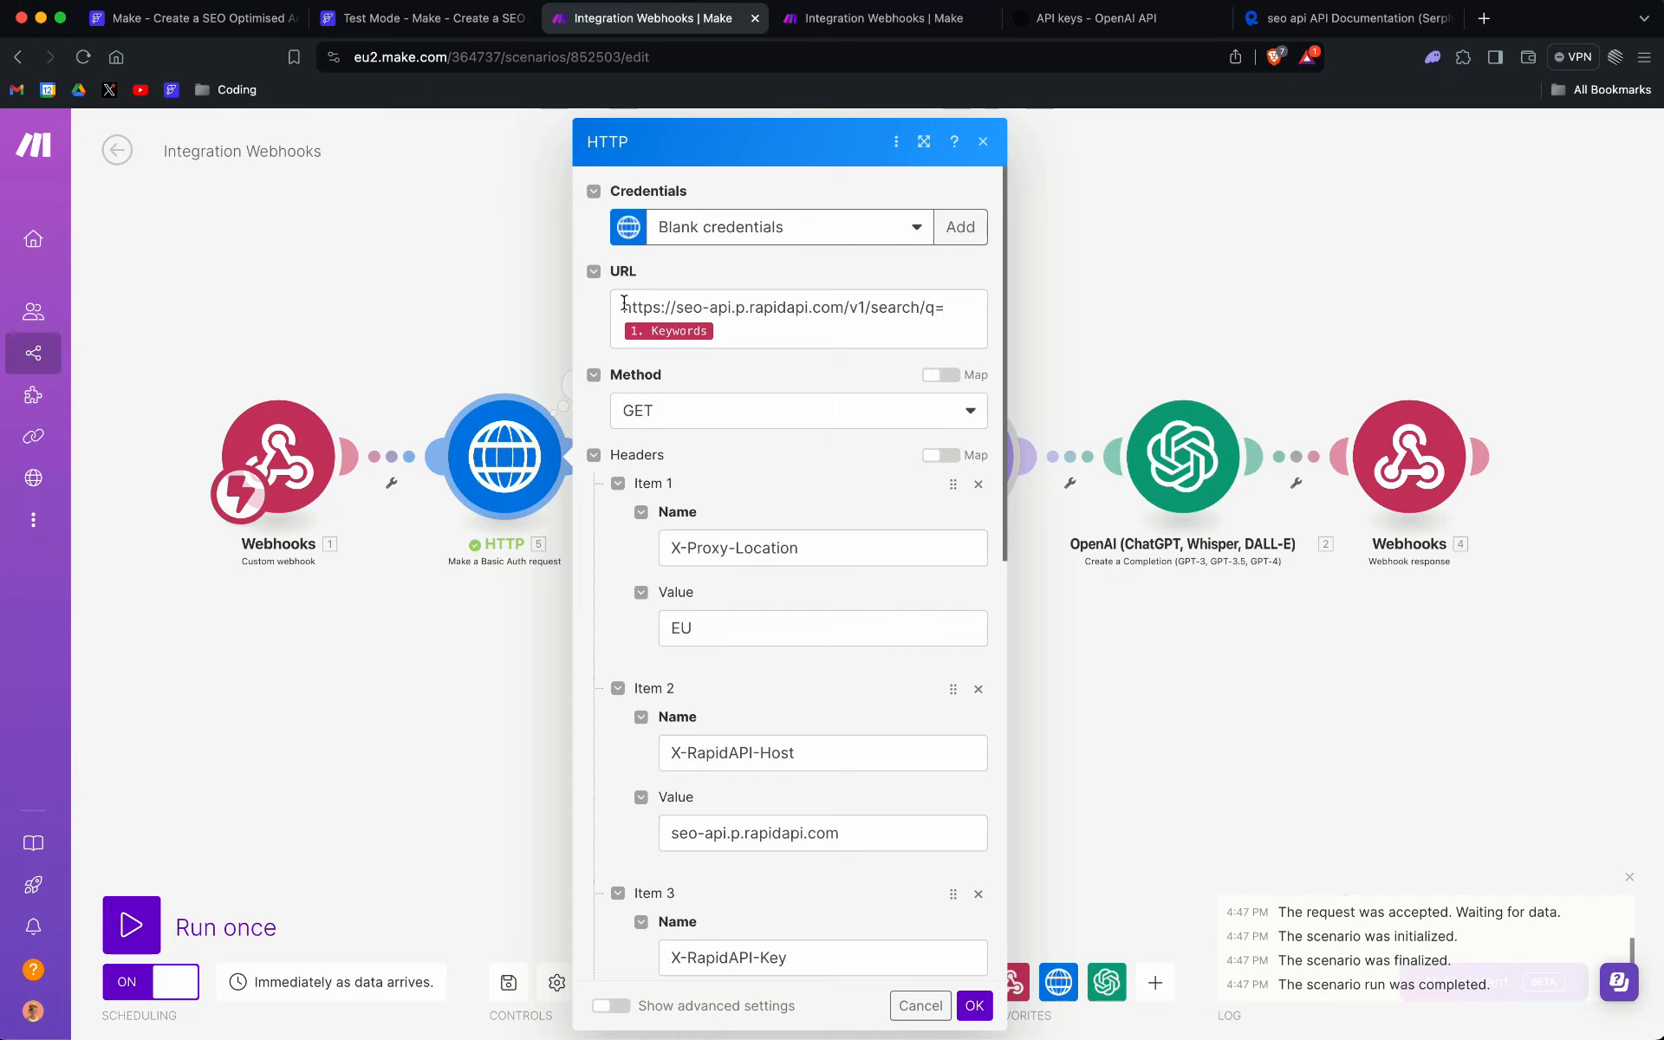
drag(622, 306, 748, 304)
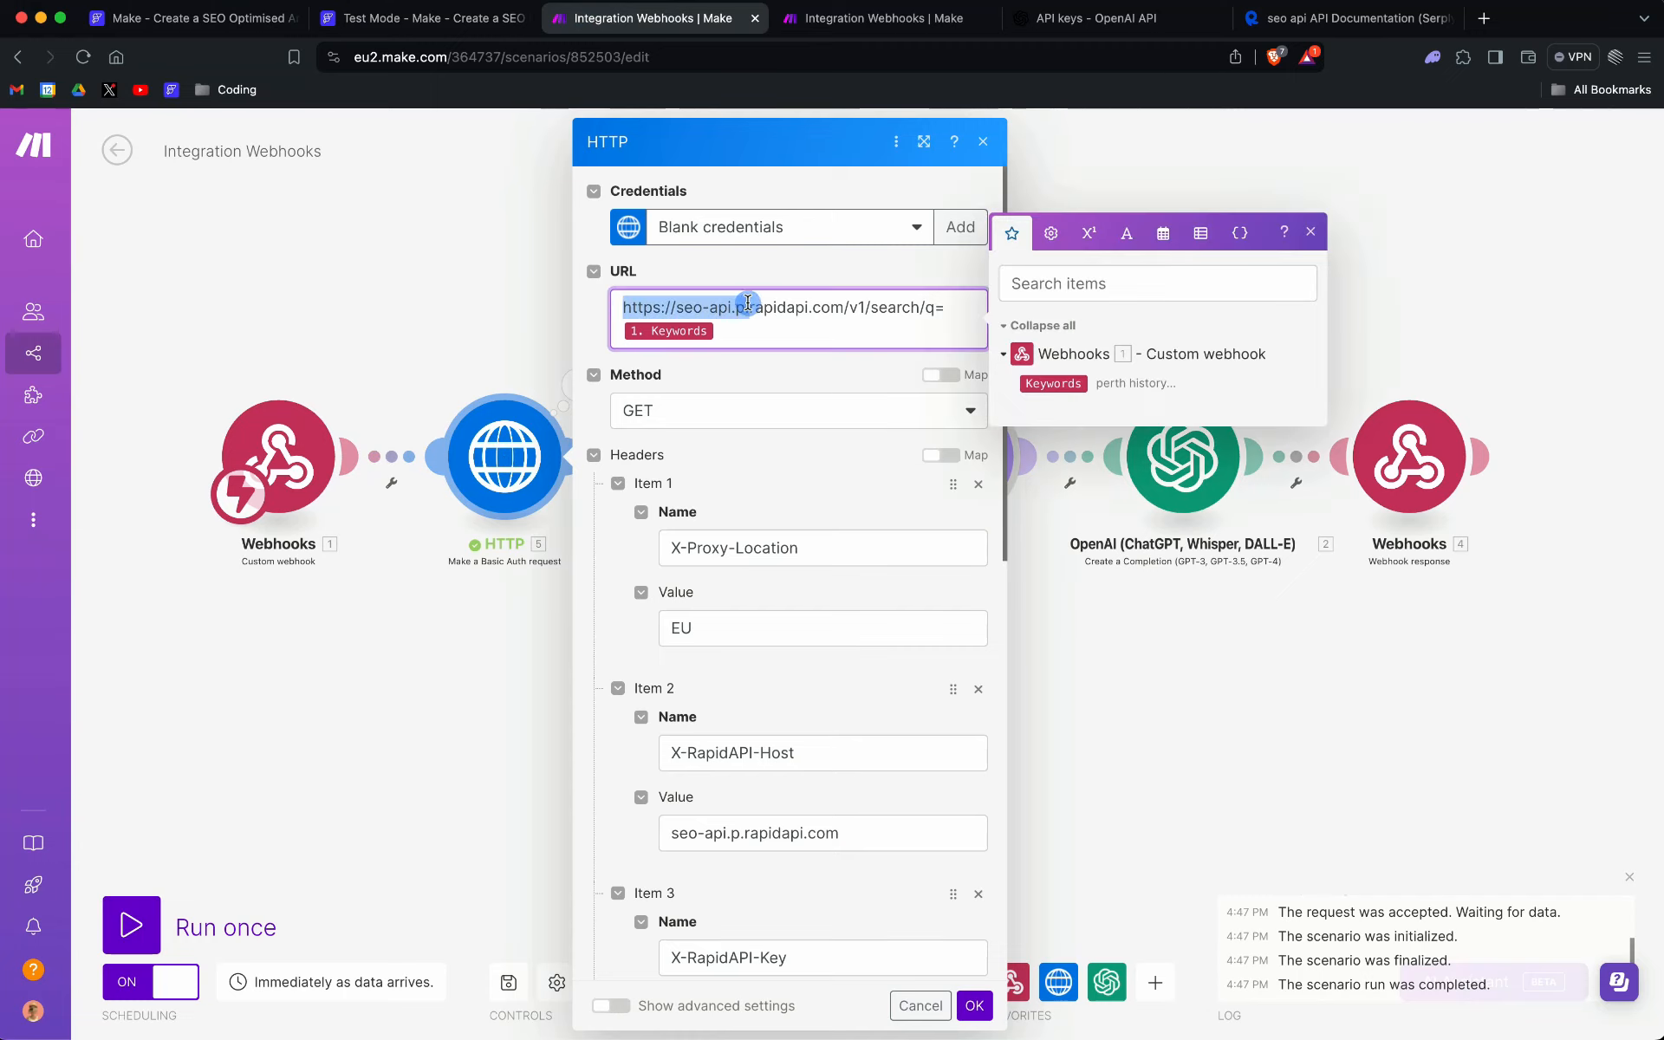
click(848, 313)
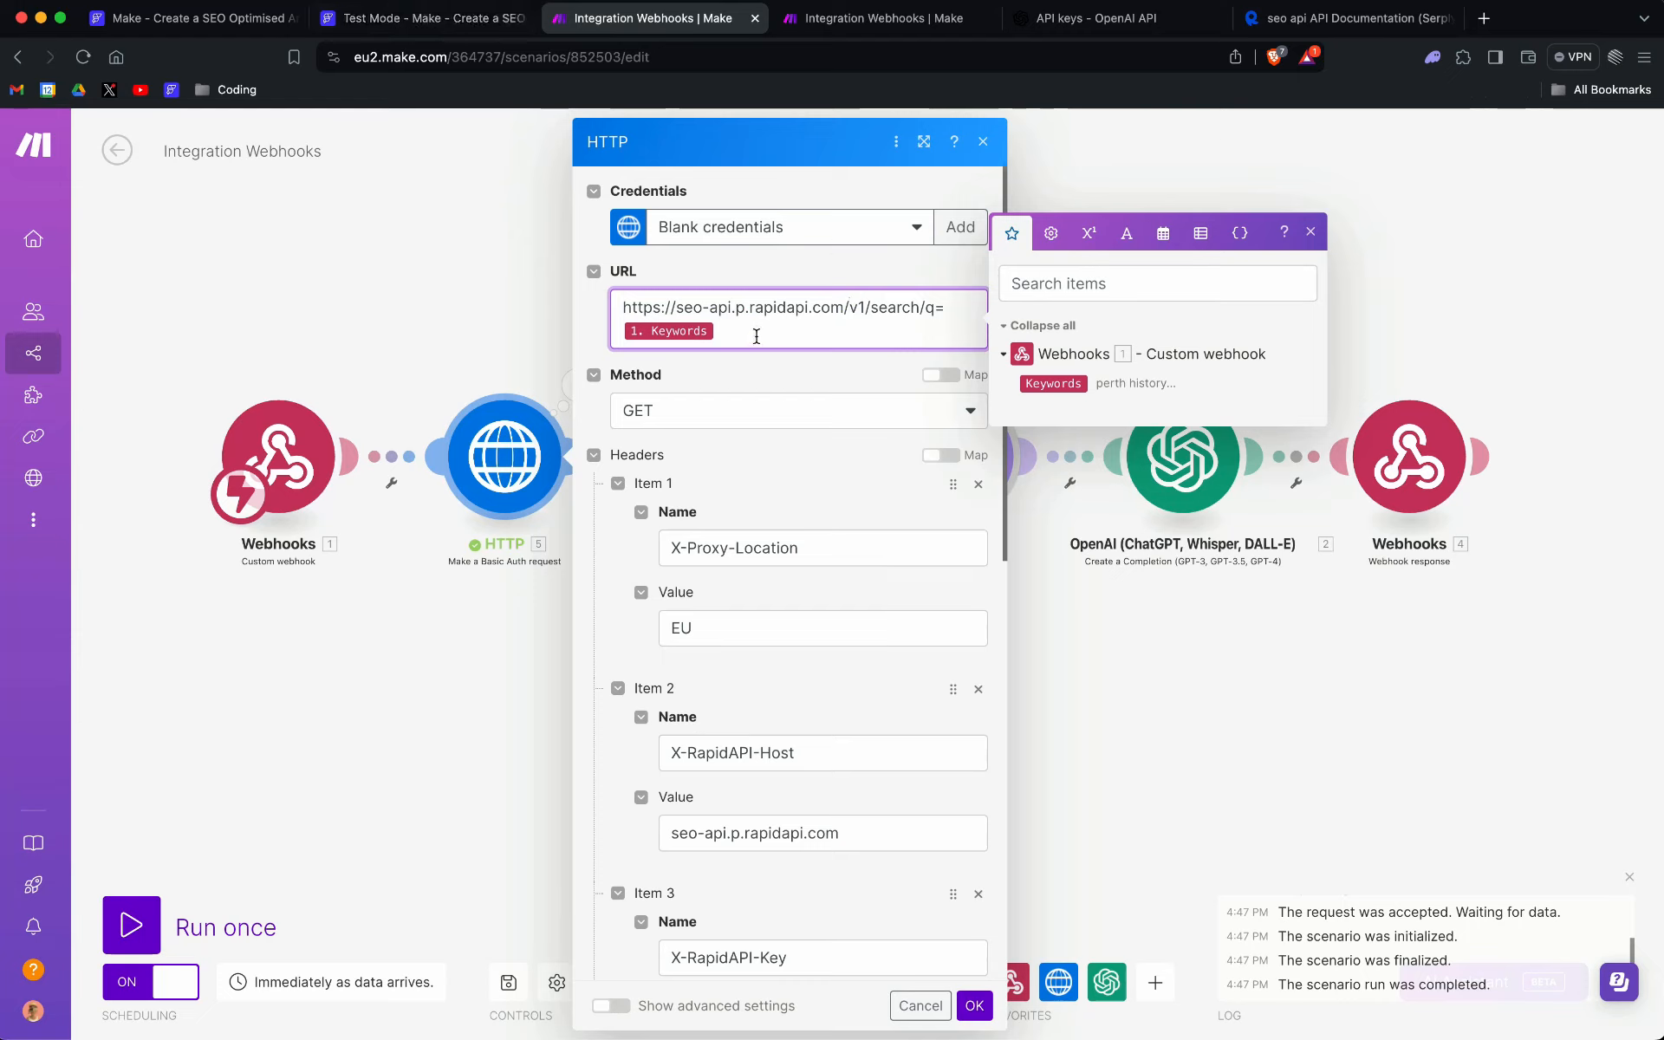
mouse_move(702, 333)
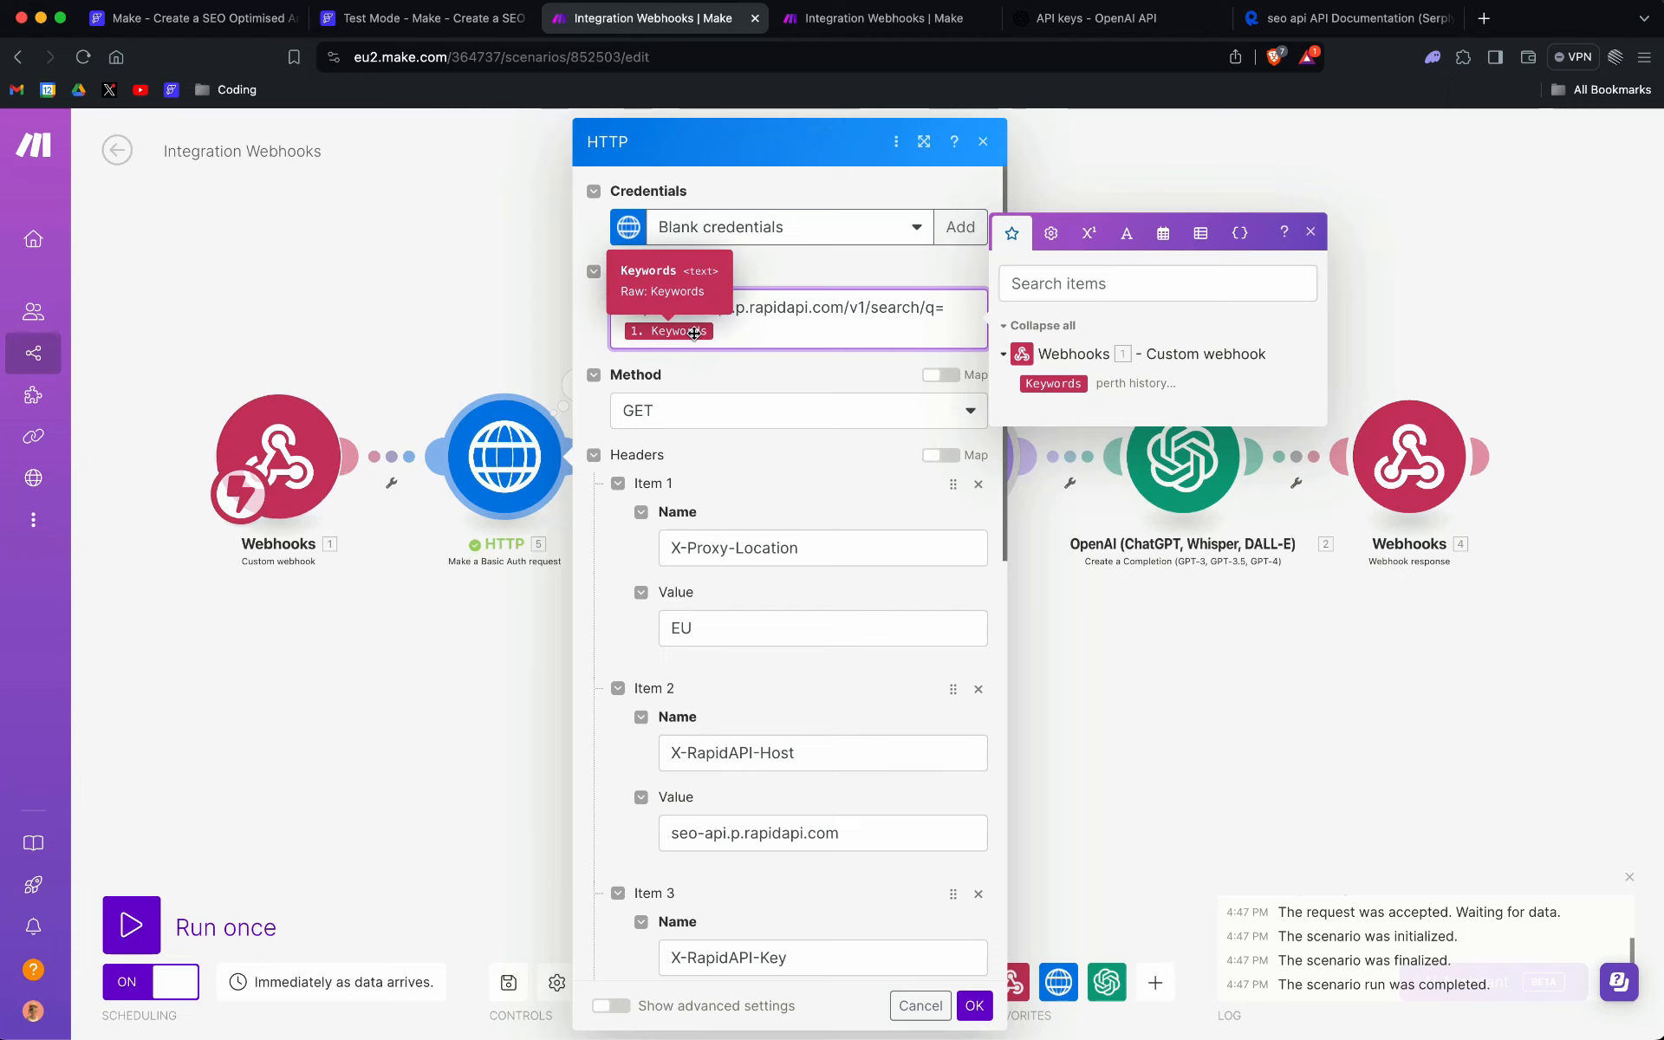
click(984, 138)
Step: Reopen the HTTP module's settings briefly, then view the input and output bundles of its last run and close them
click(505, 453)
click(447, 361)
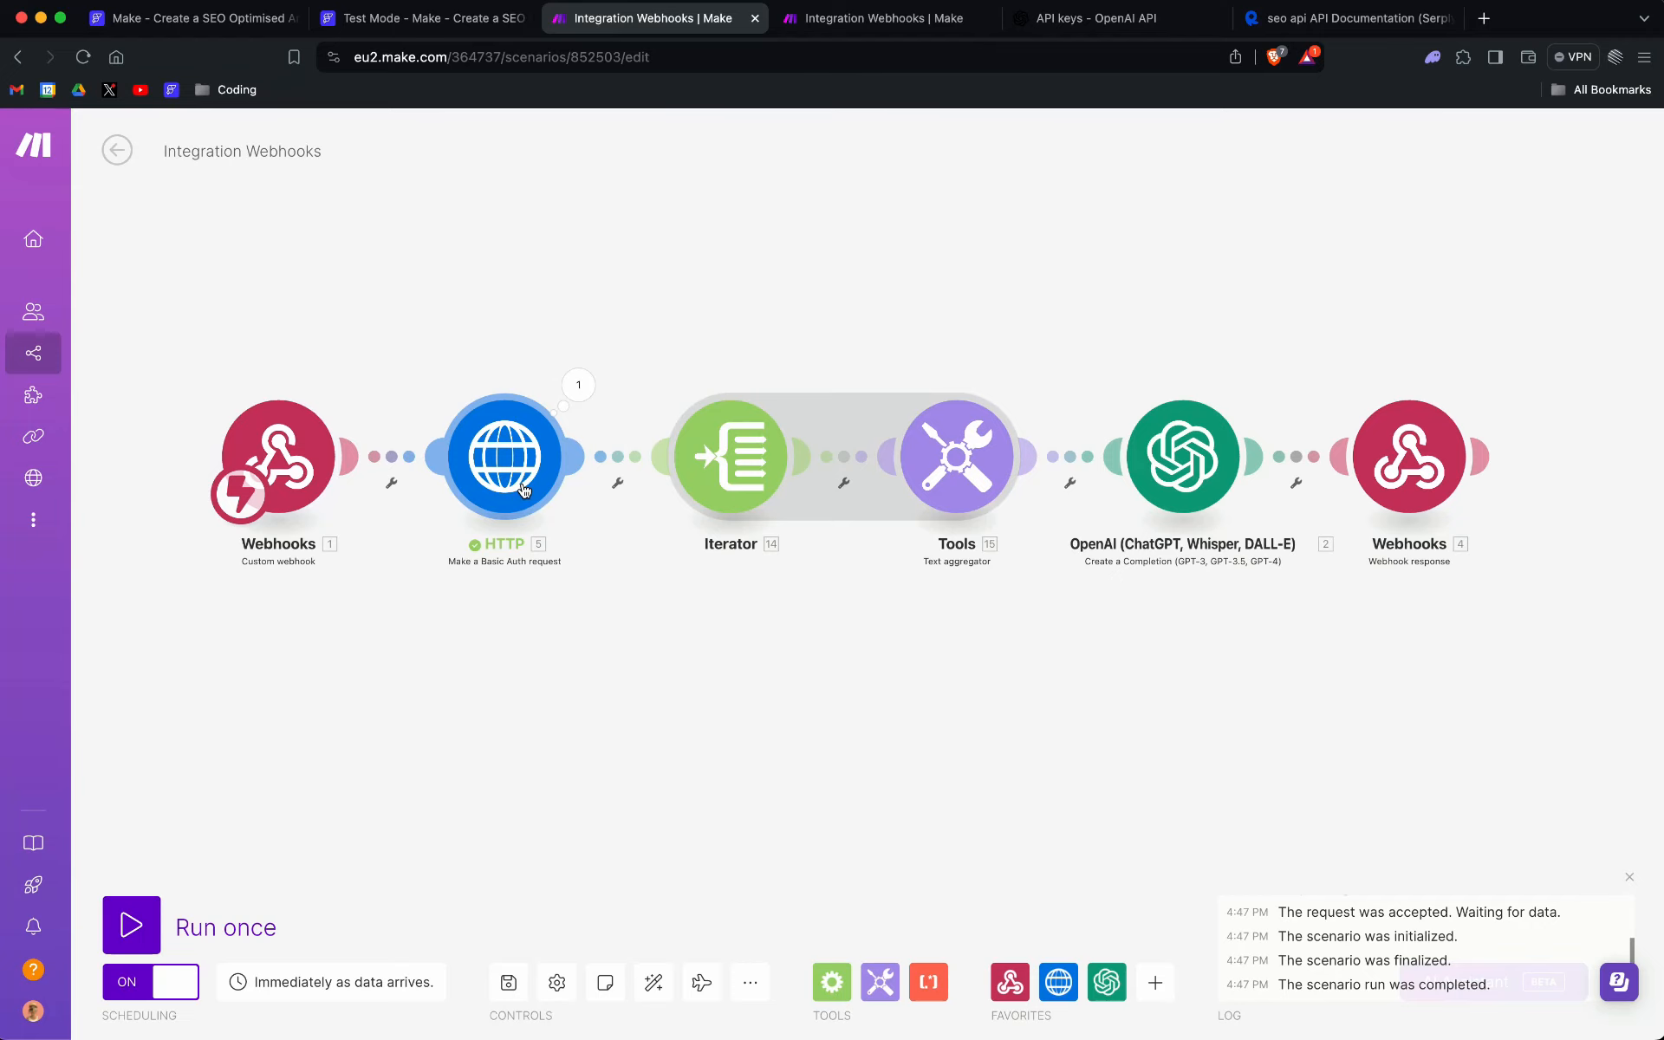
click(522, 486)
click(465, 300)
click(575, 391)
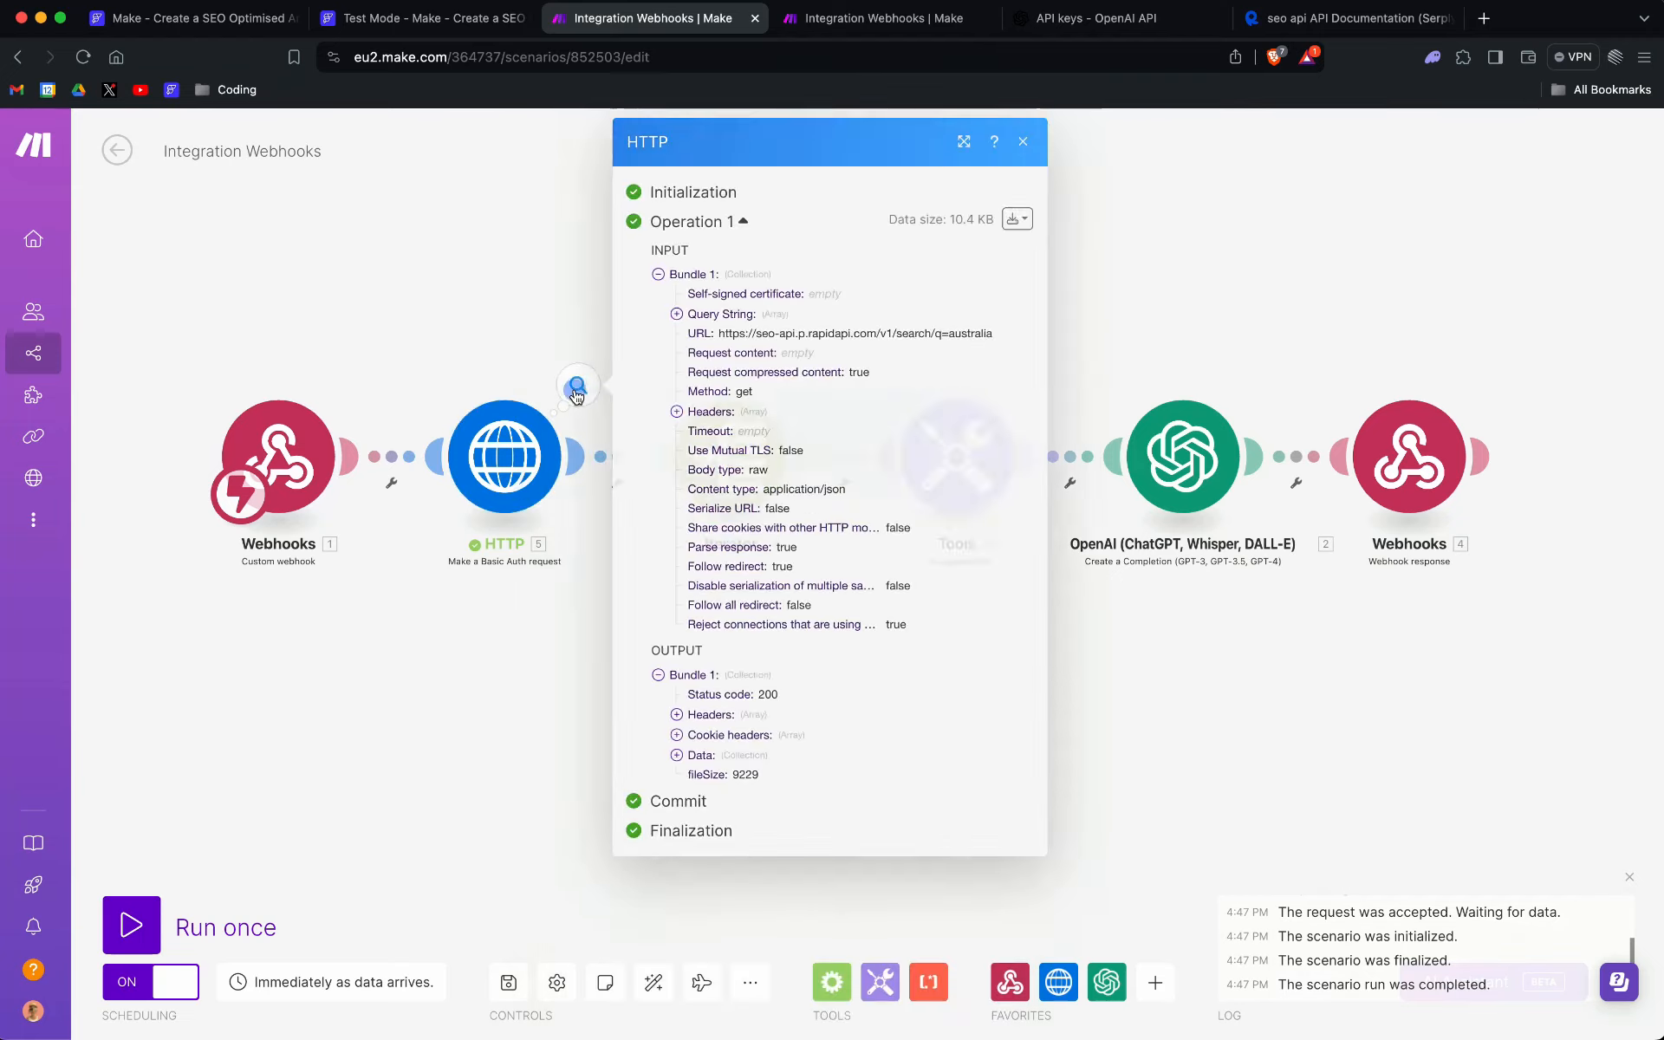
click(1023, 142)
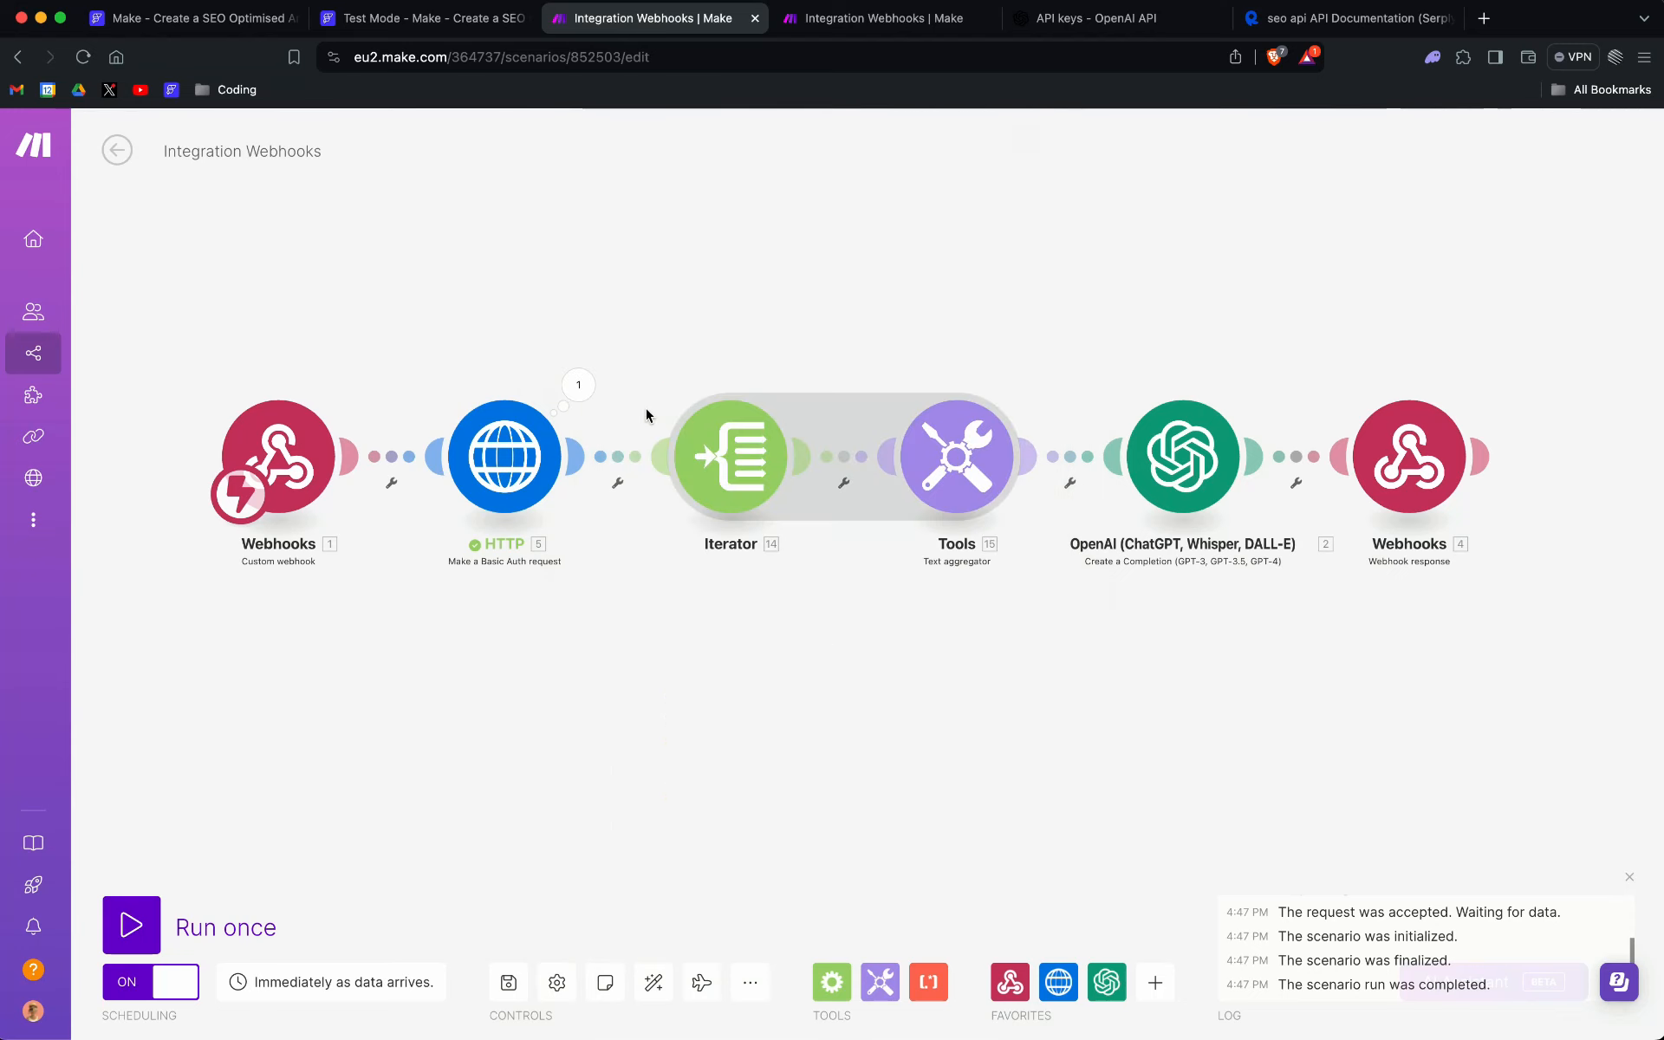
Step: Inspect the HTTP module's last run output by expanding Data, its results array and the first result
click(578, 385)
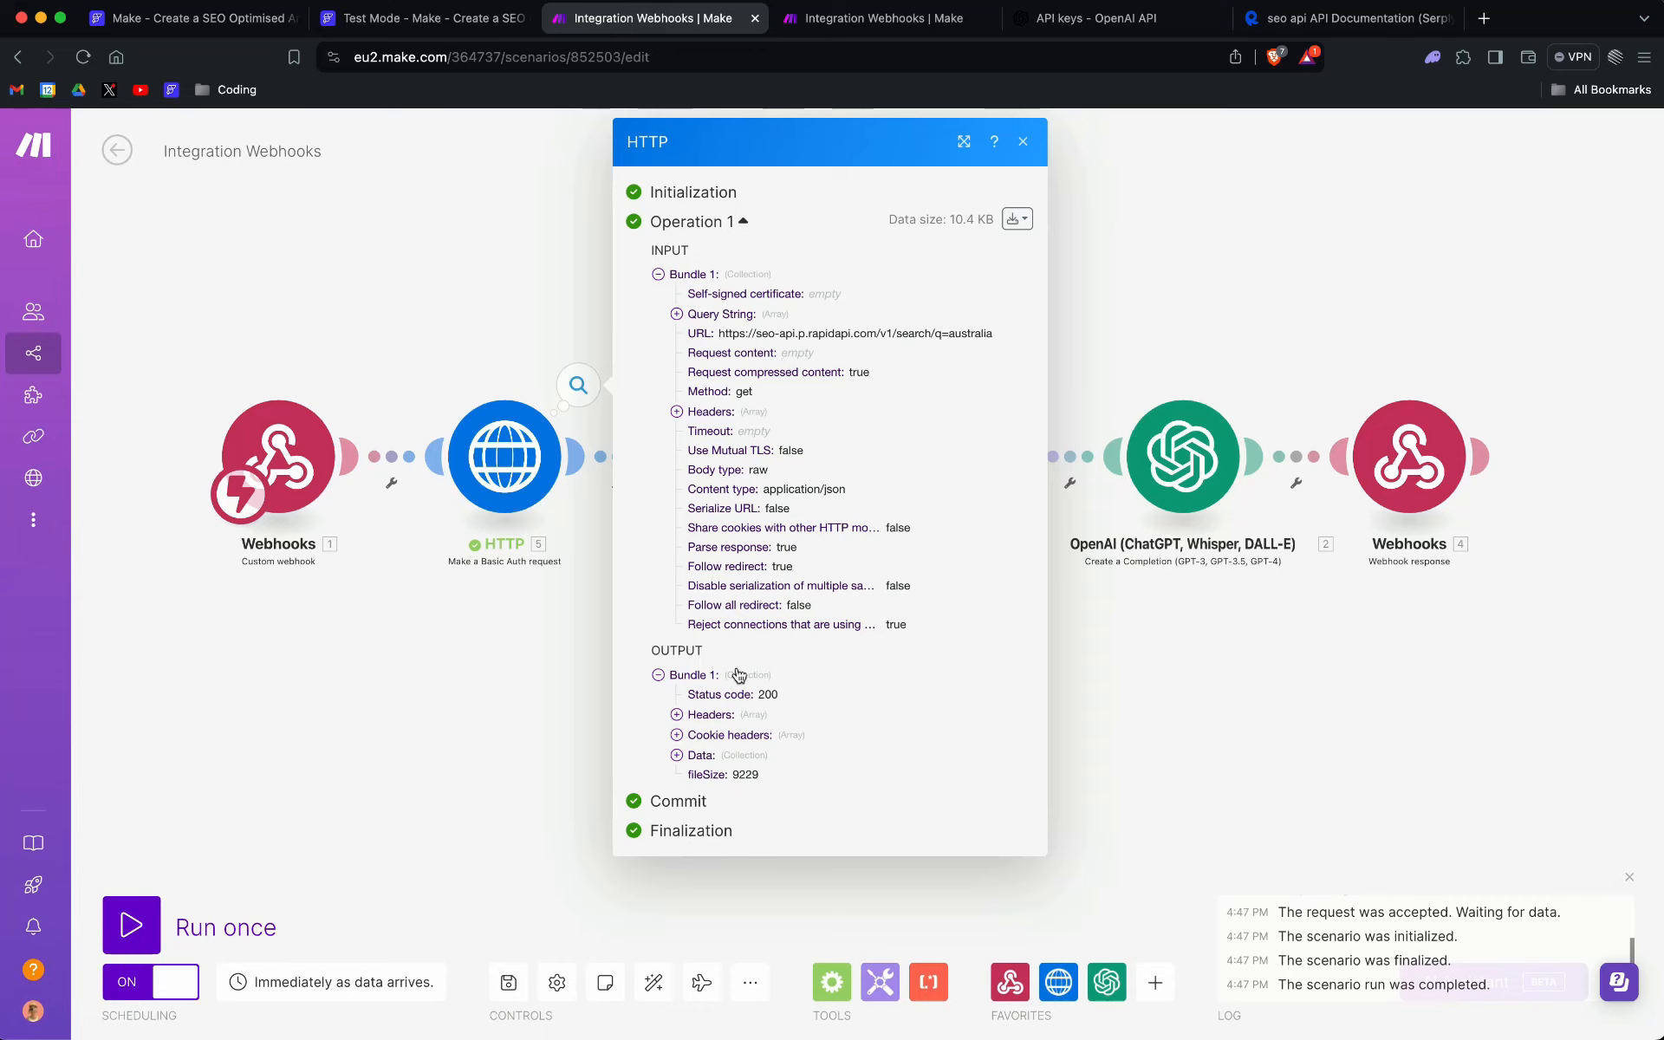
click(677, 755)
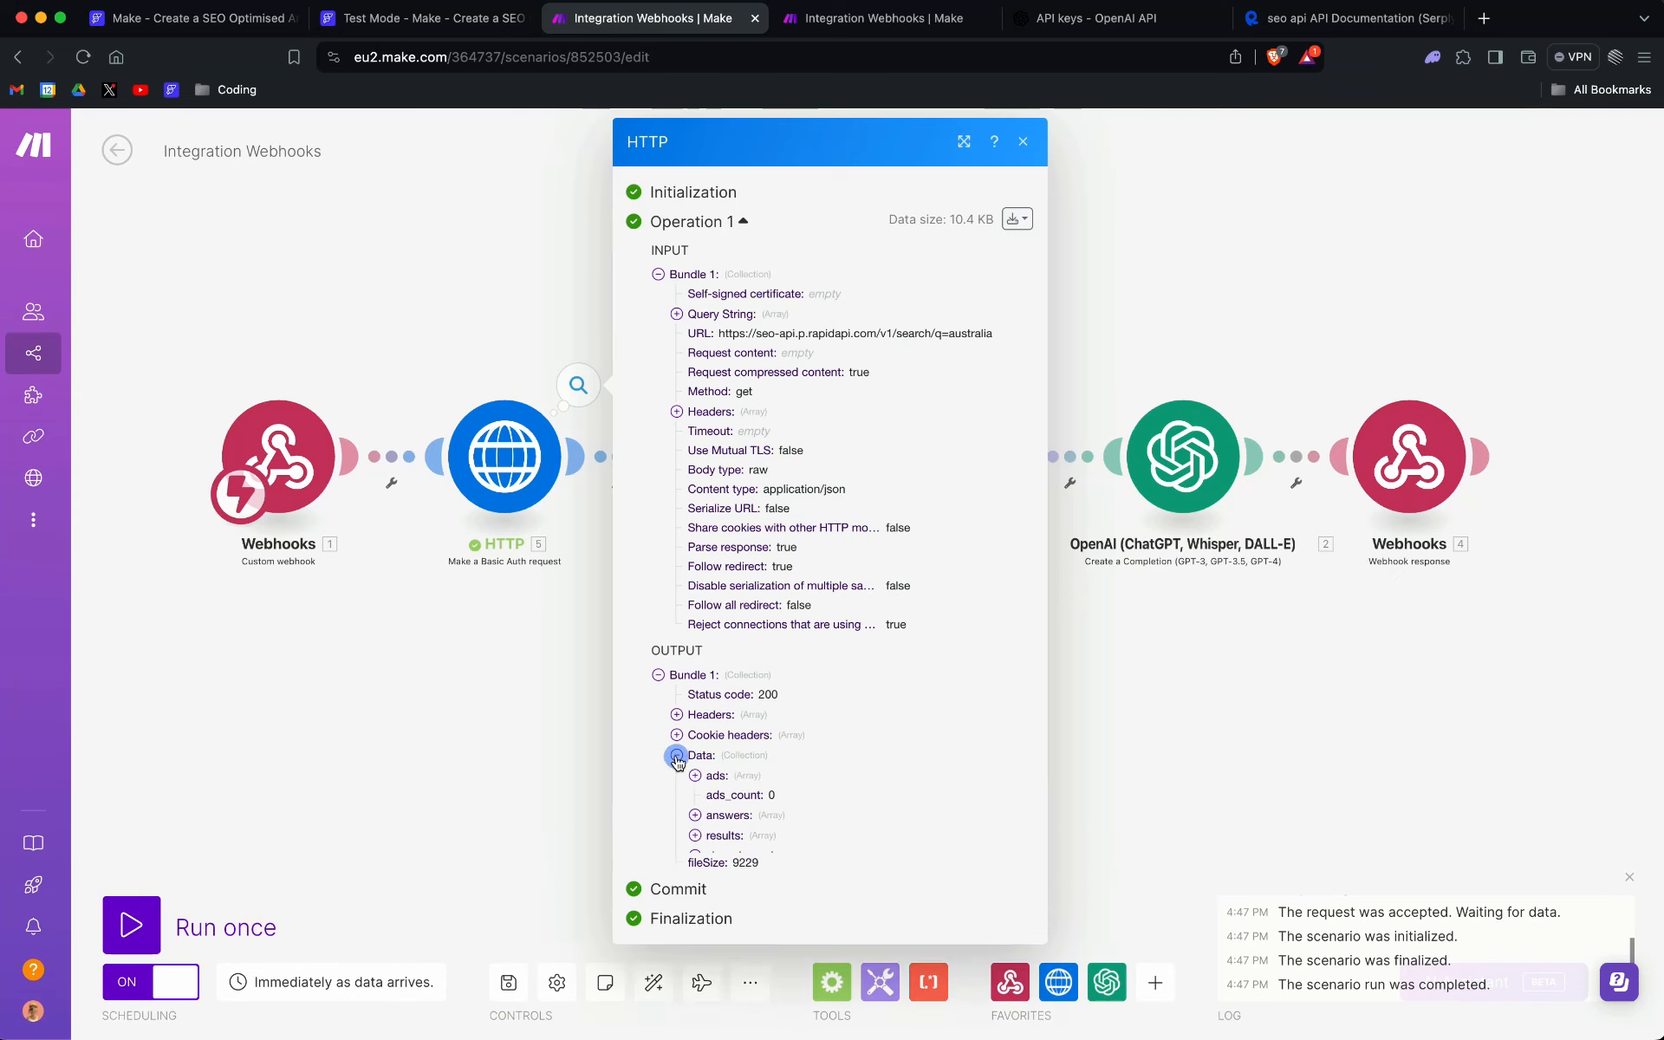
scroll(756, 730, down, 2)
click(695, 730)
scroll(788, 698, down, 3)
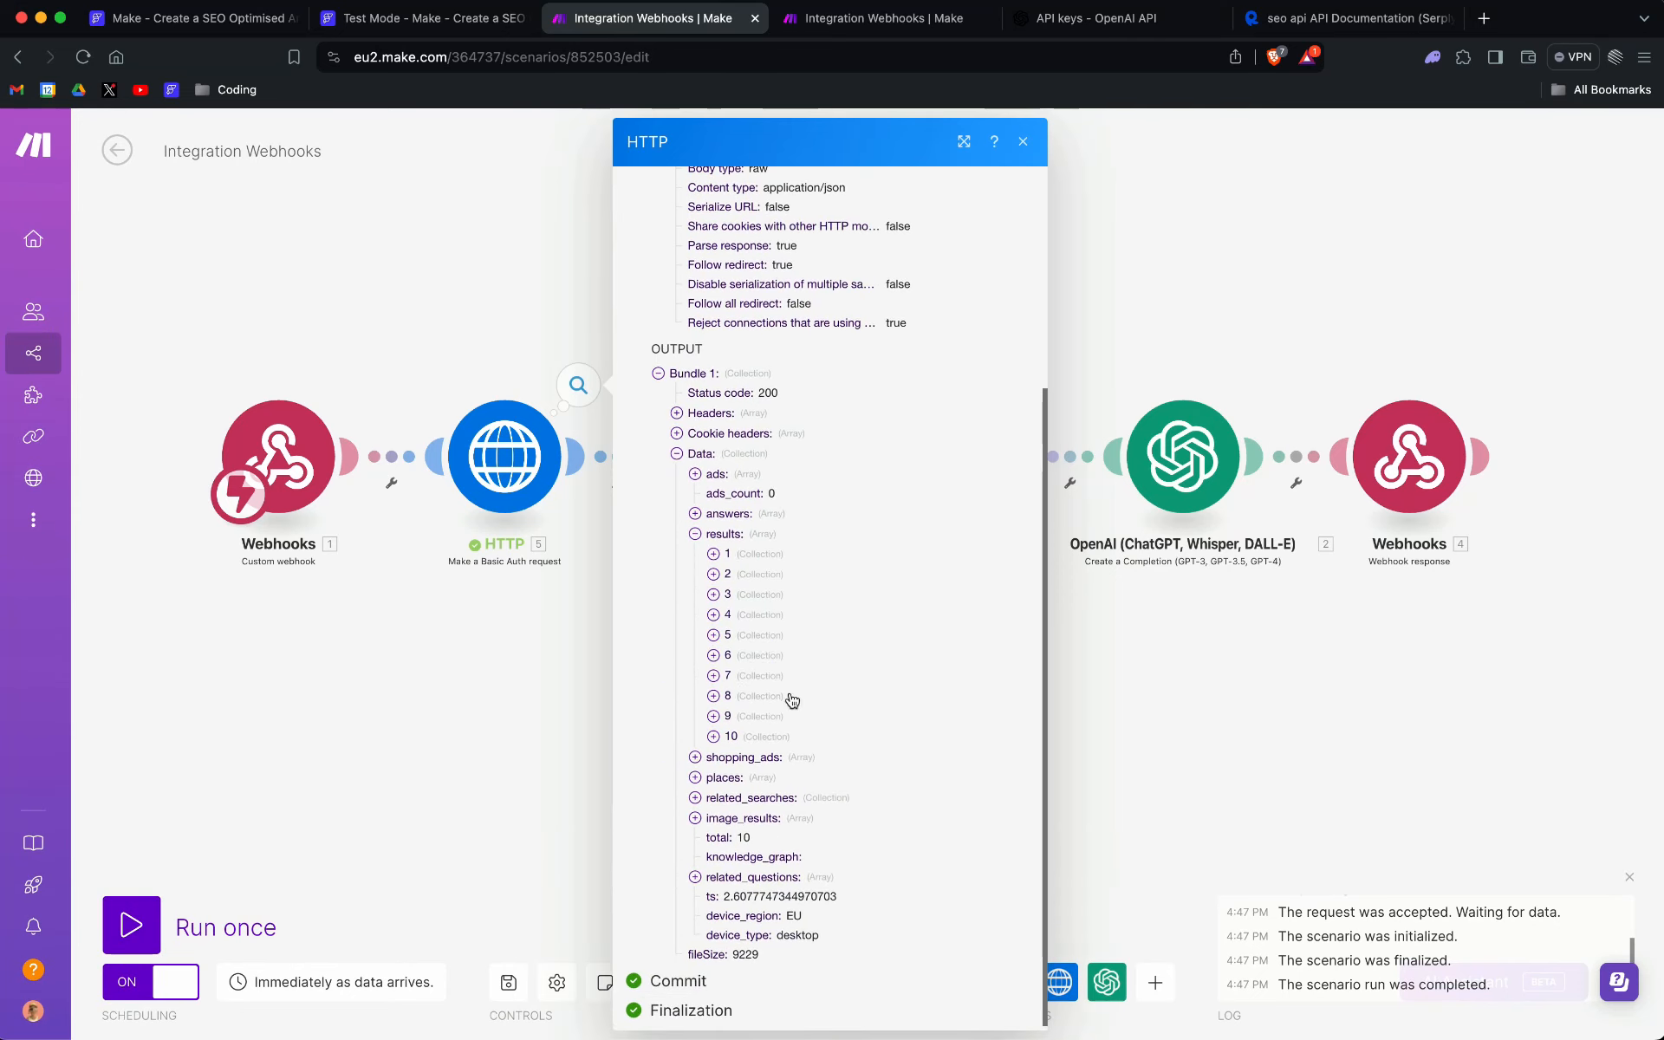
click(713, 553)
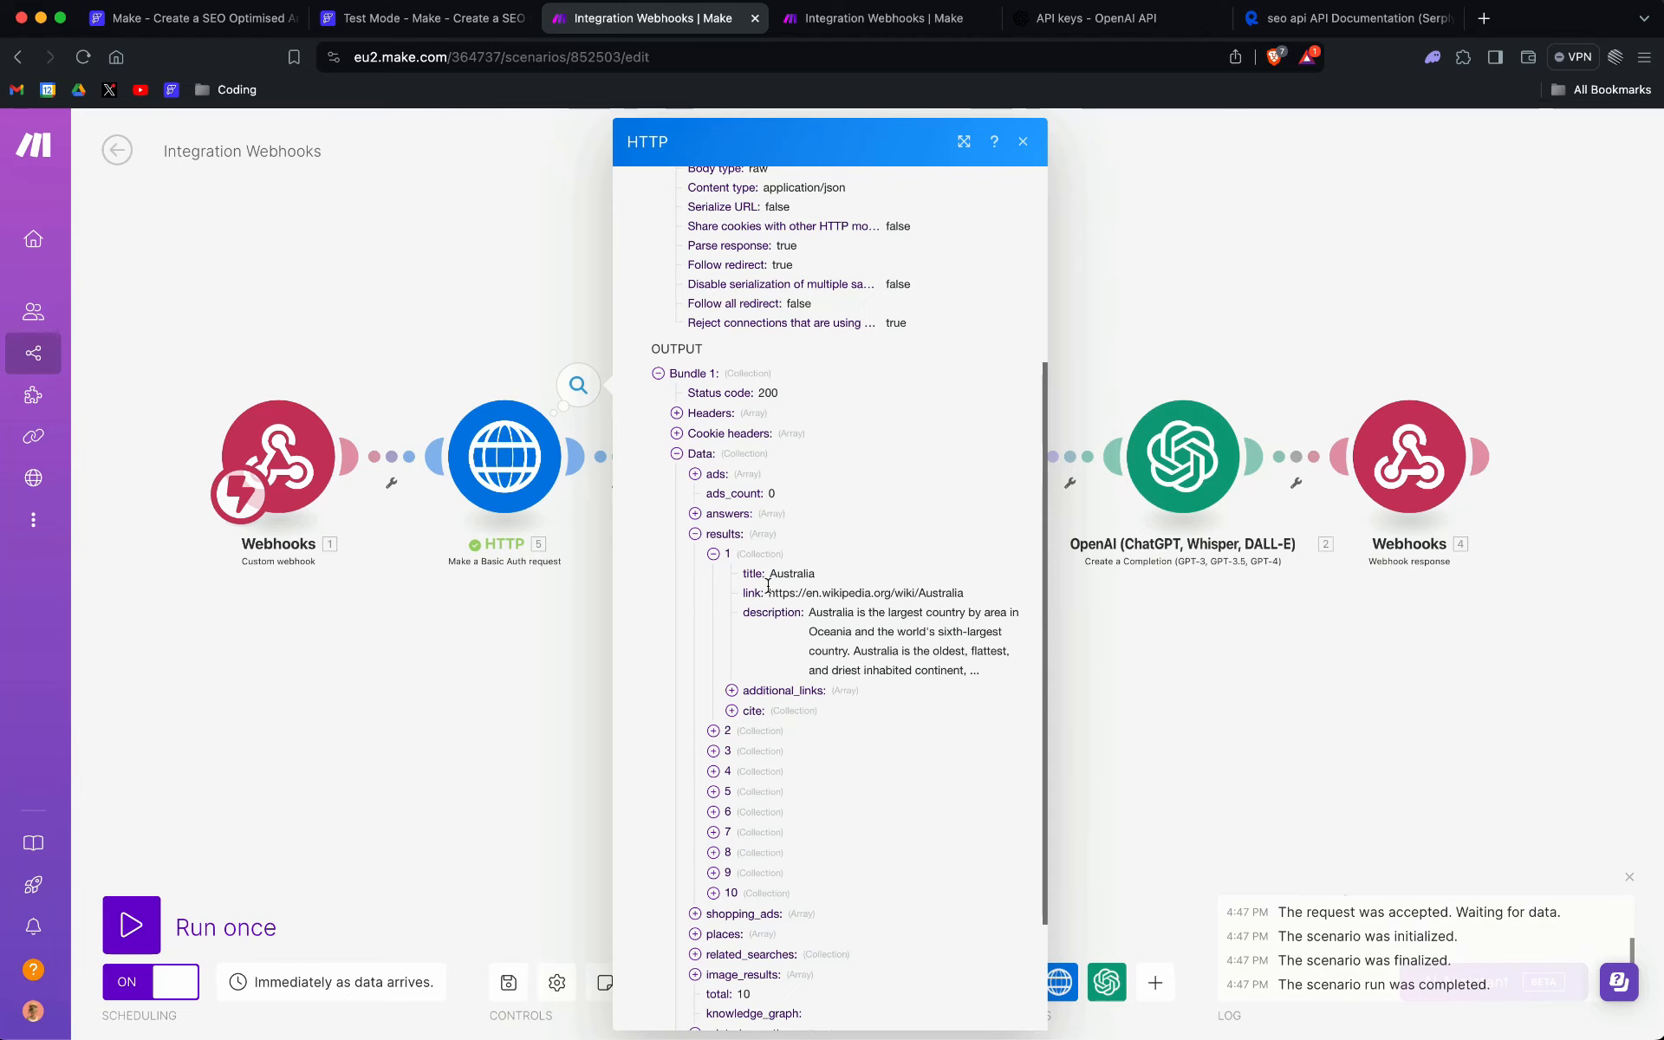
Step: Compare the request input with the first and second results, then collapse the output data and close the run details
scroll(775, 586, up, 5)
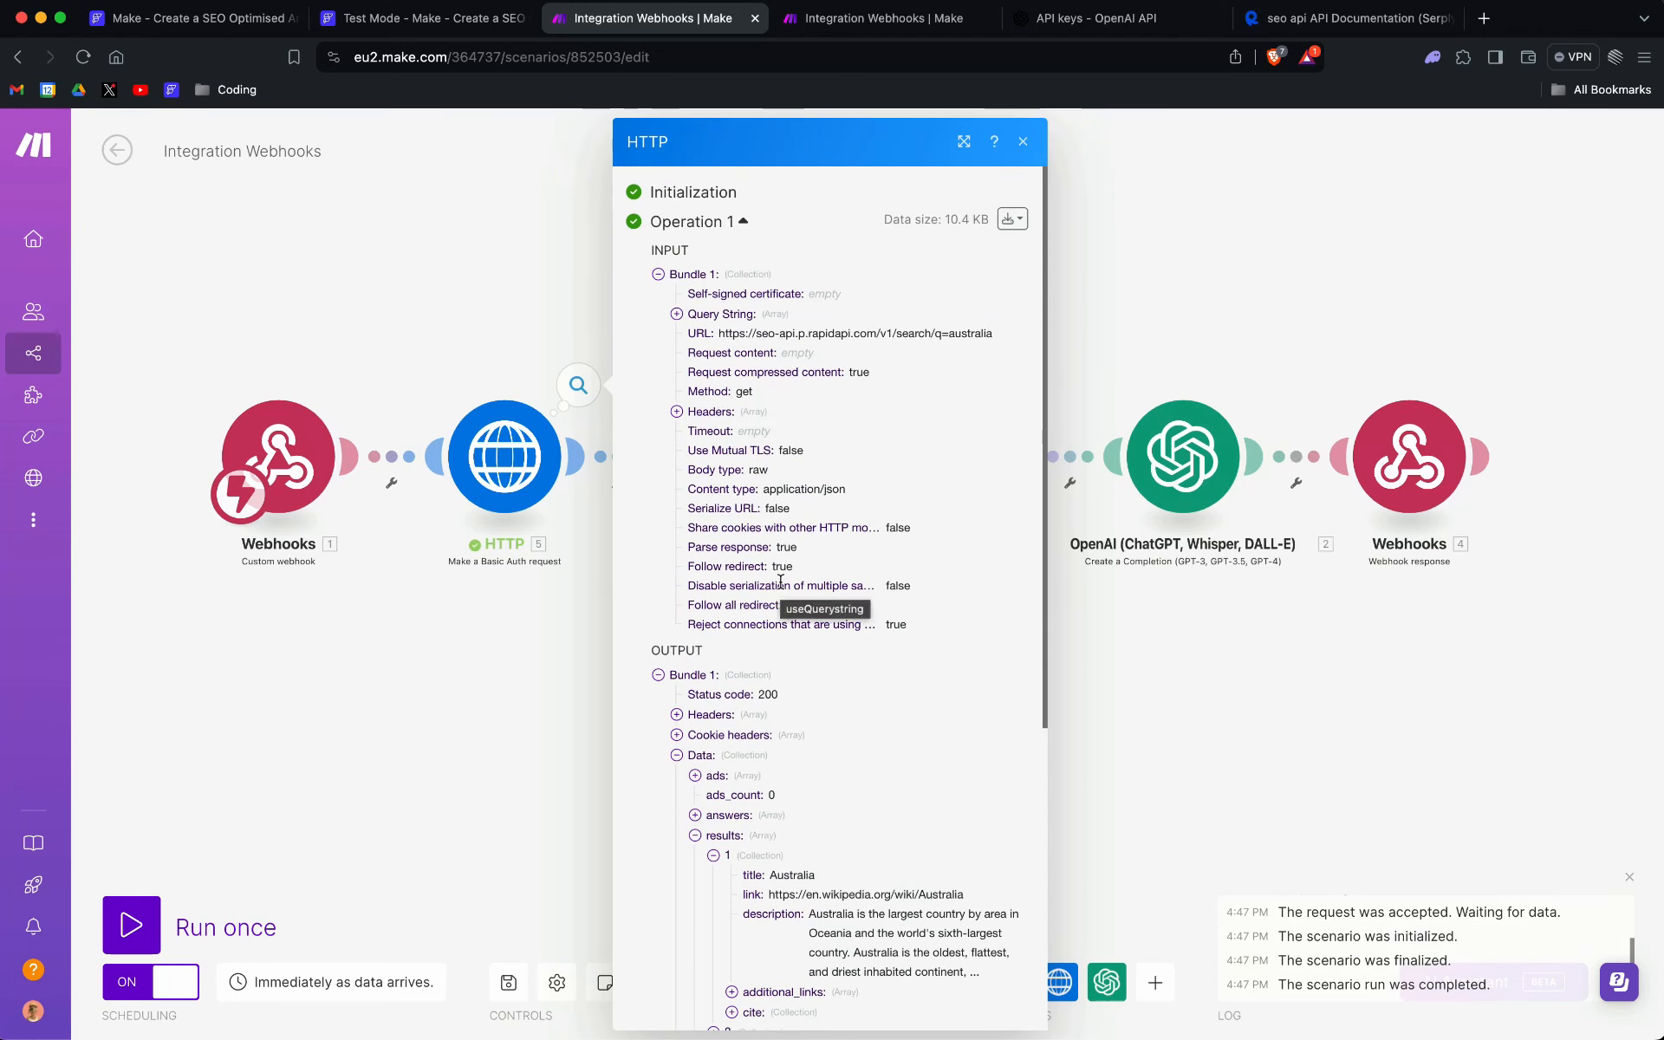
scroll(780, 583, down, 3)
scroll(783, 588, down, 5)
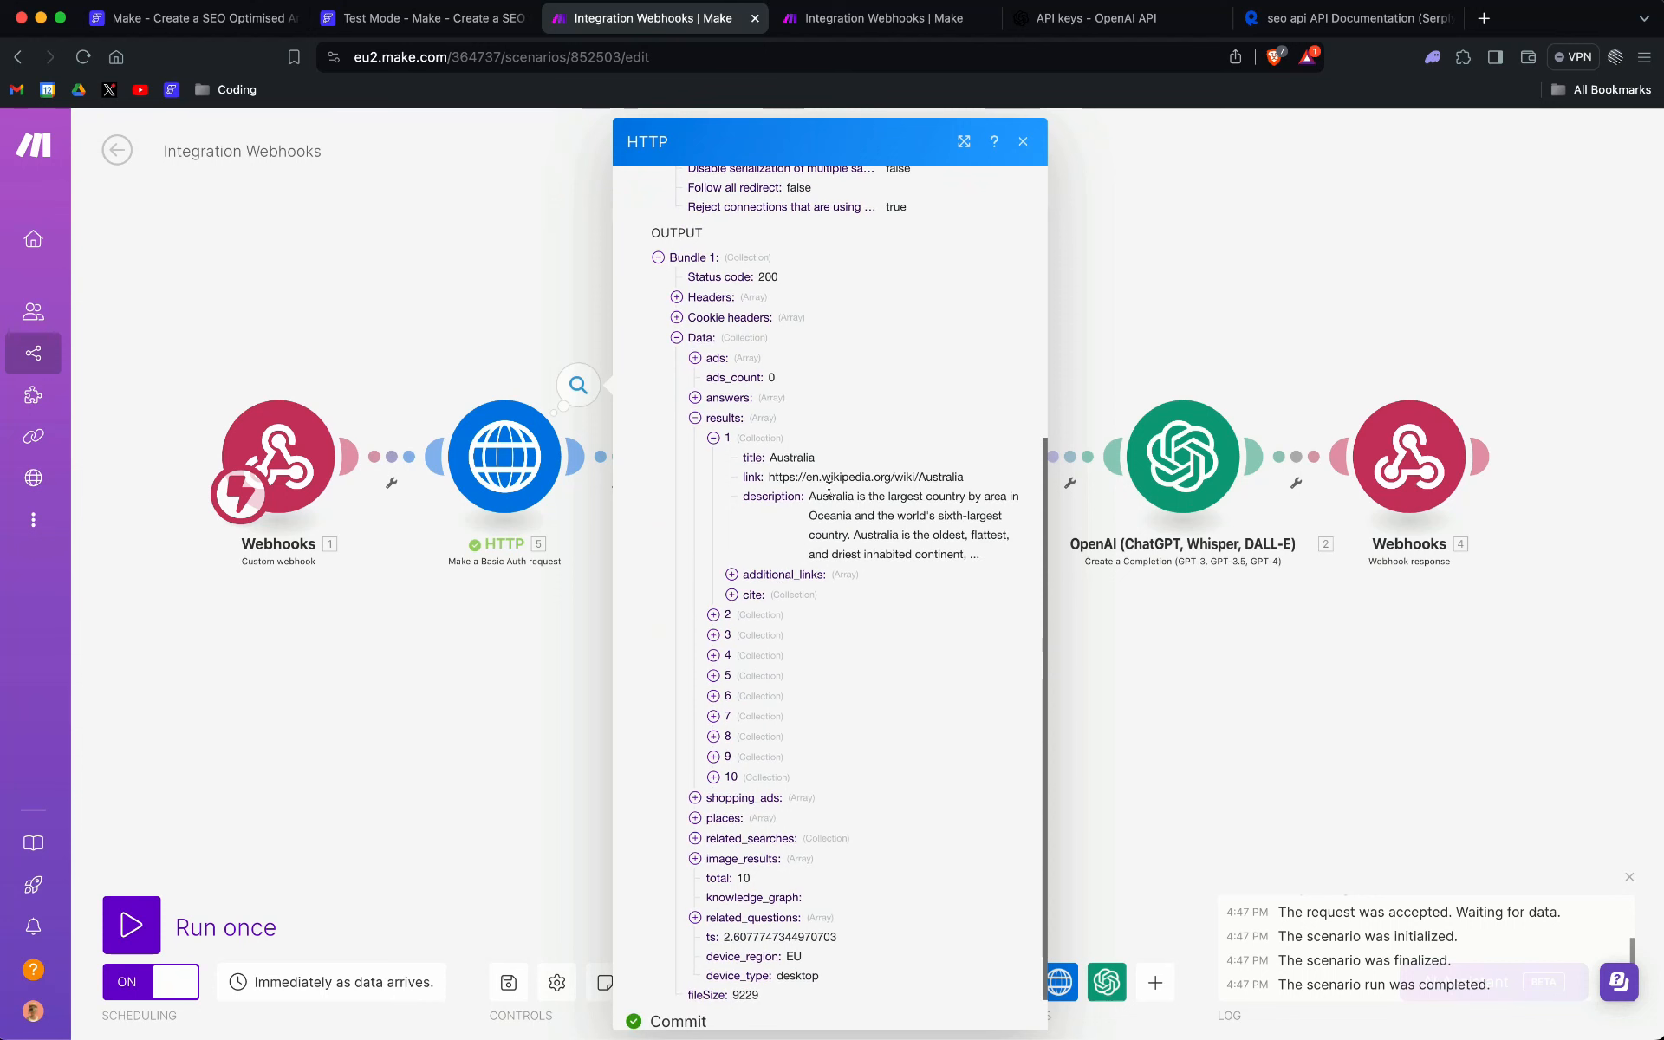
click(713, 614)
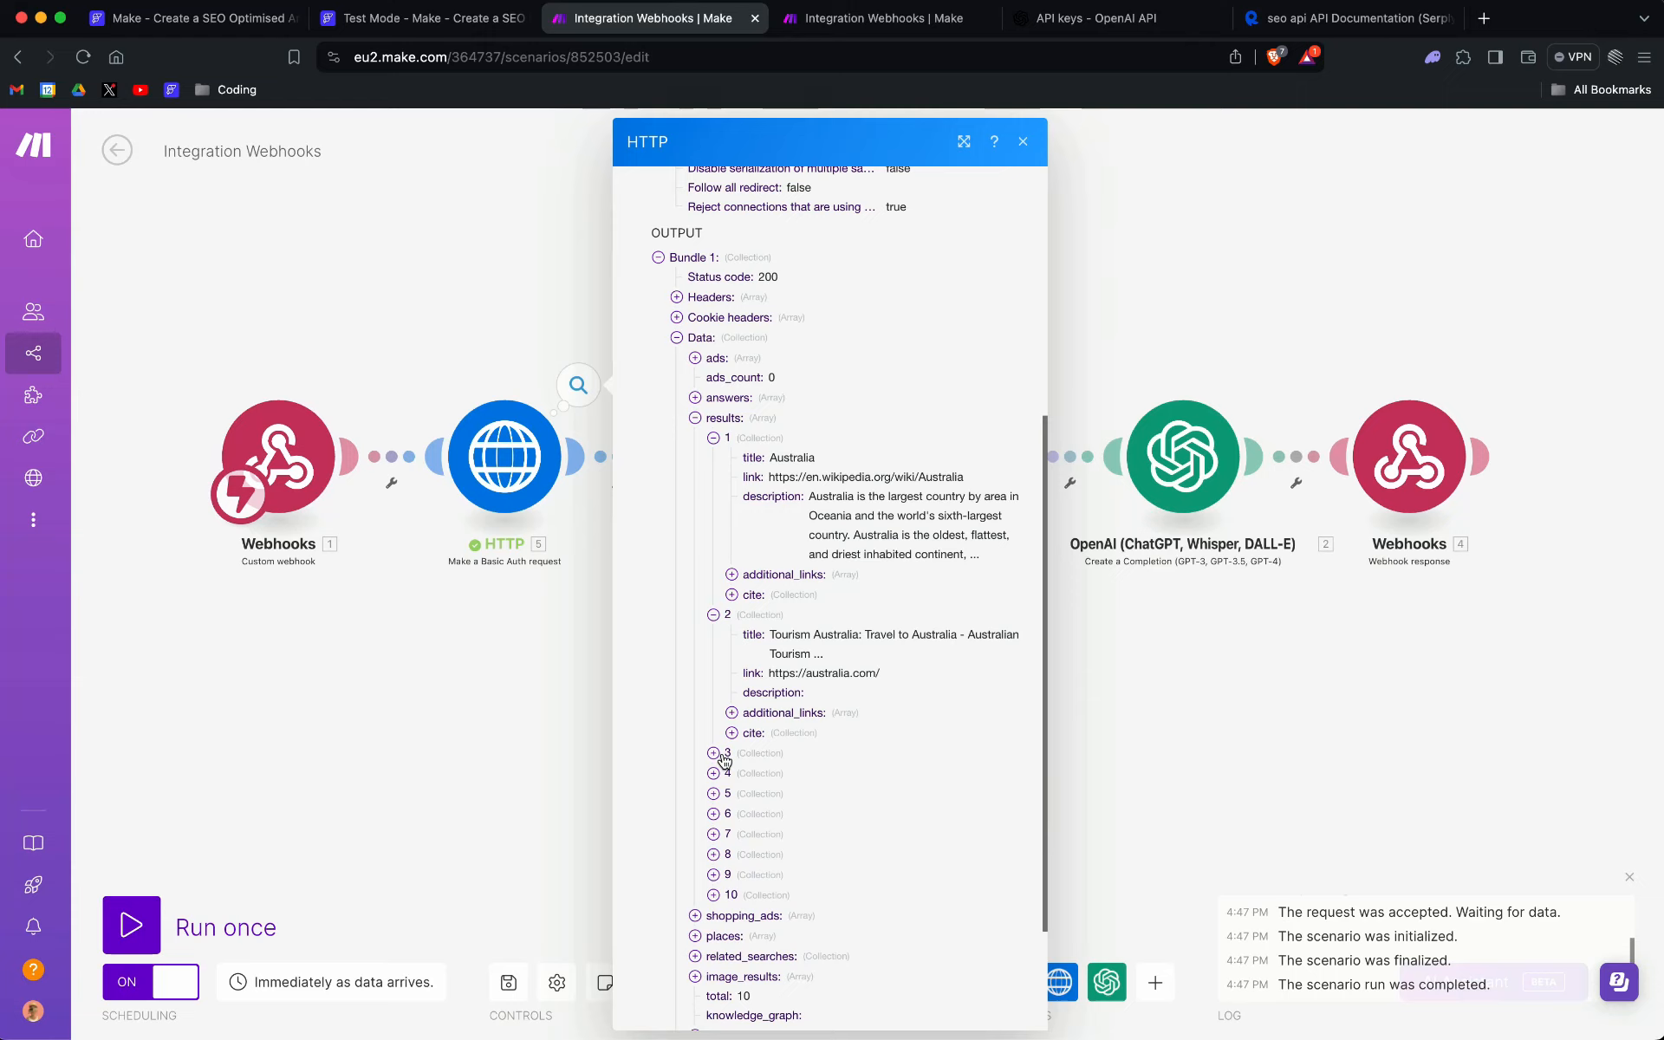
click(714, 440)
click(714, 440)
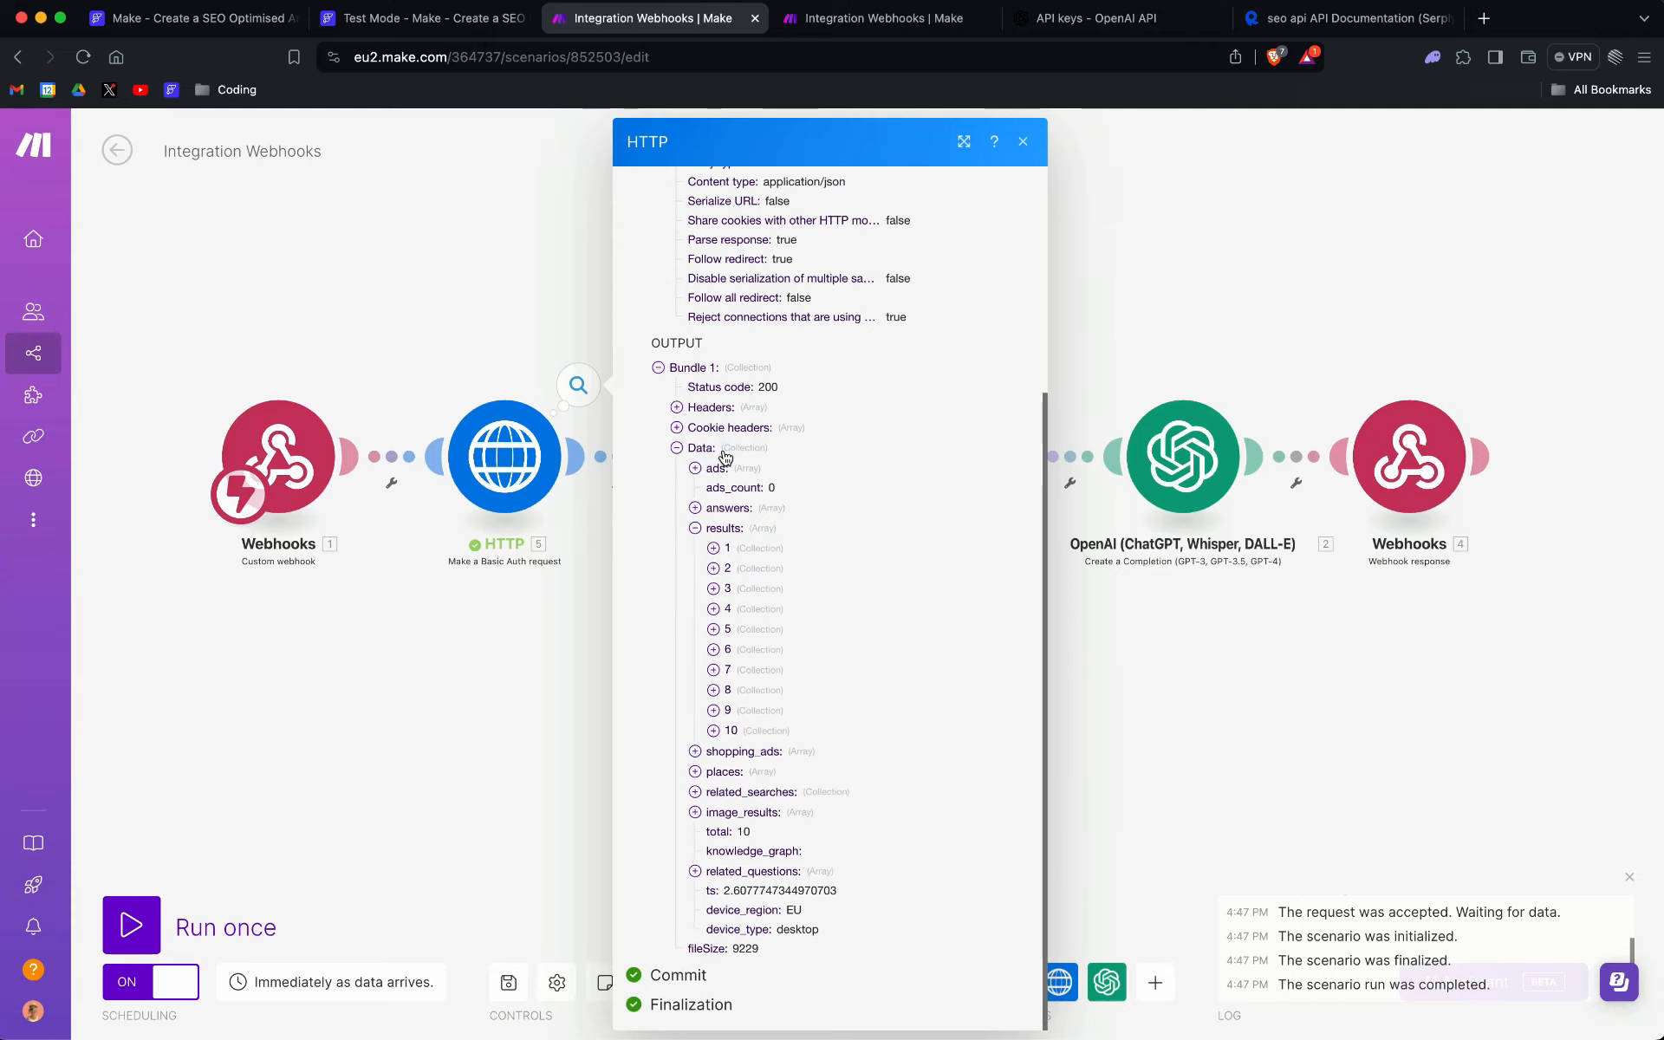
click(675, 446)
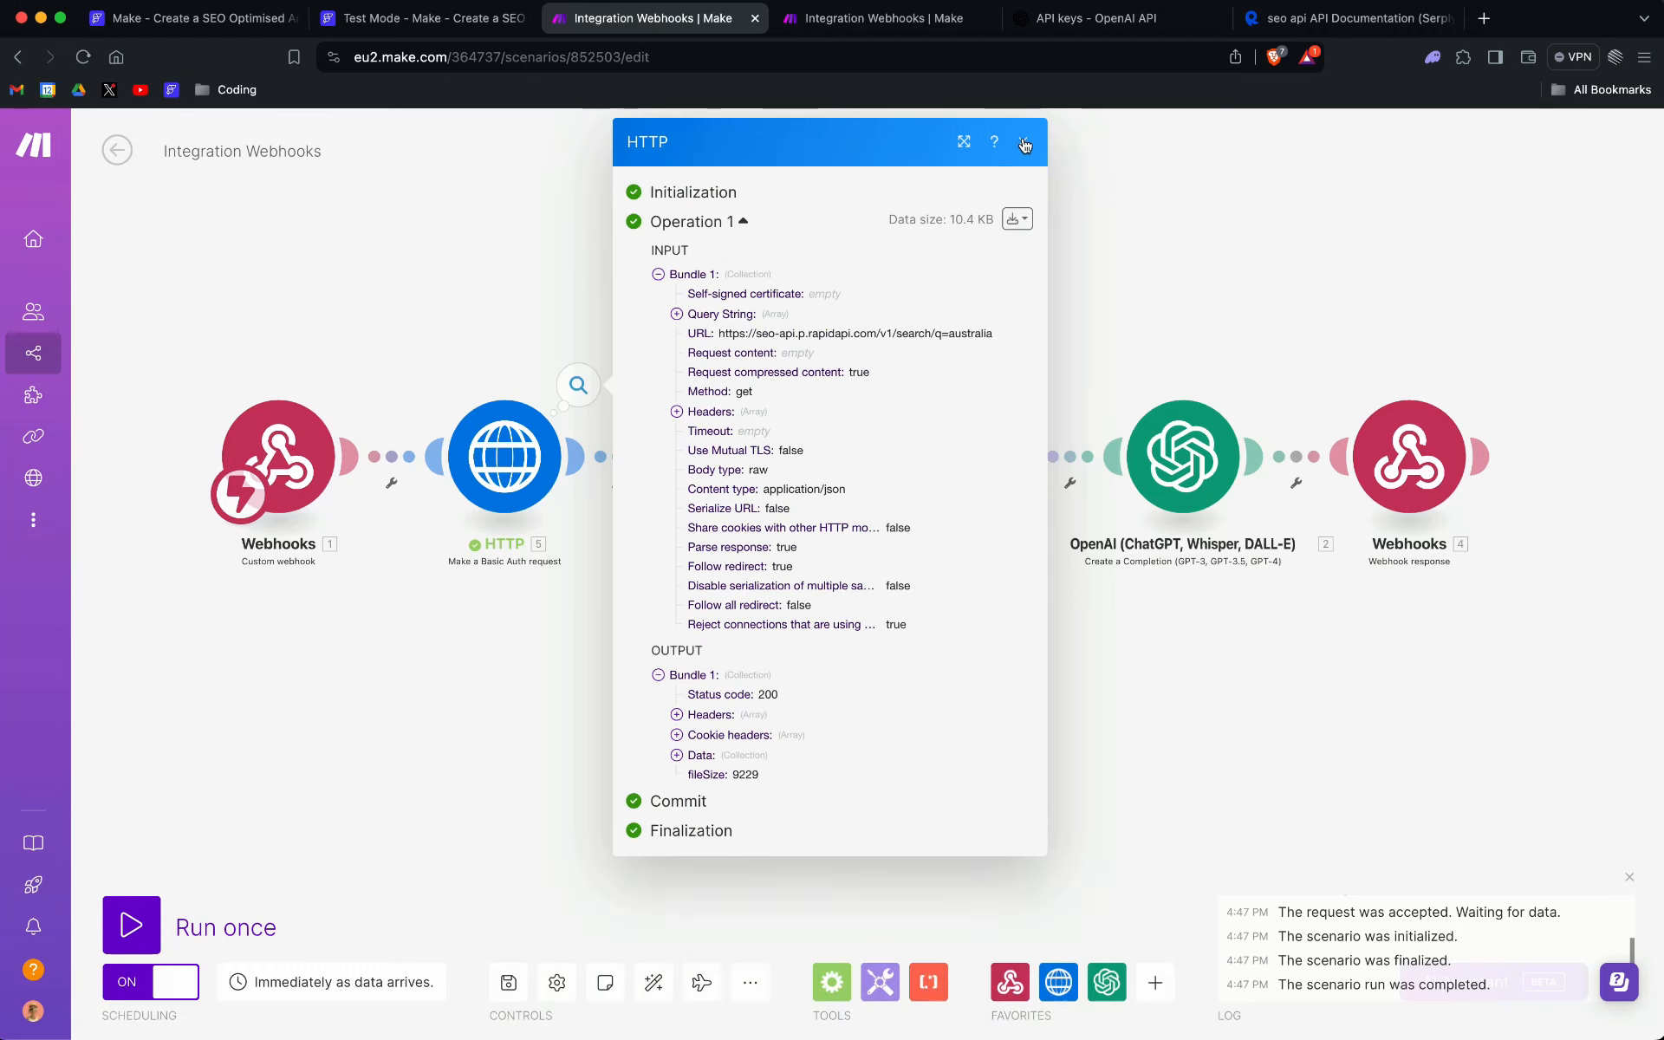
click(1024, 141)
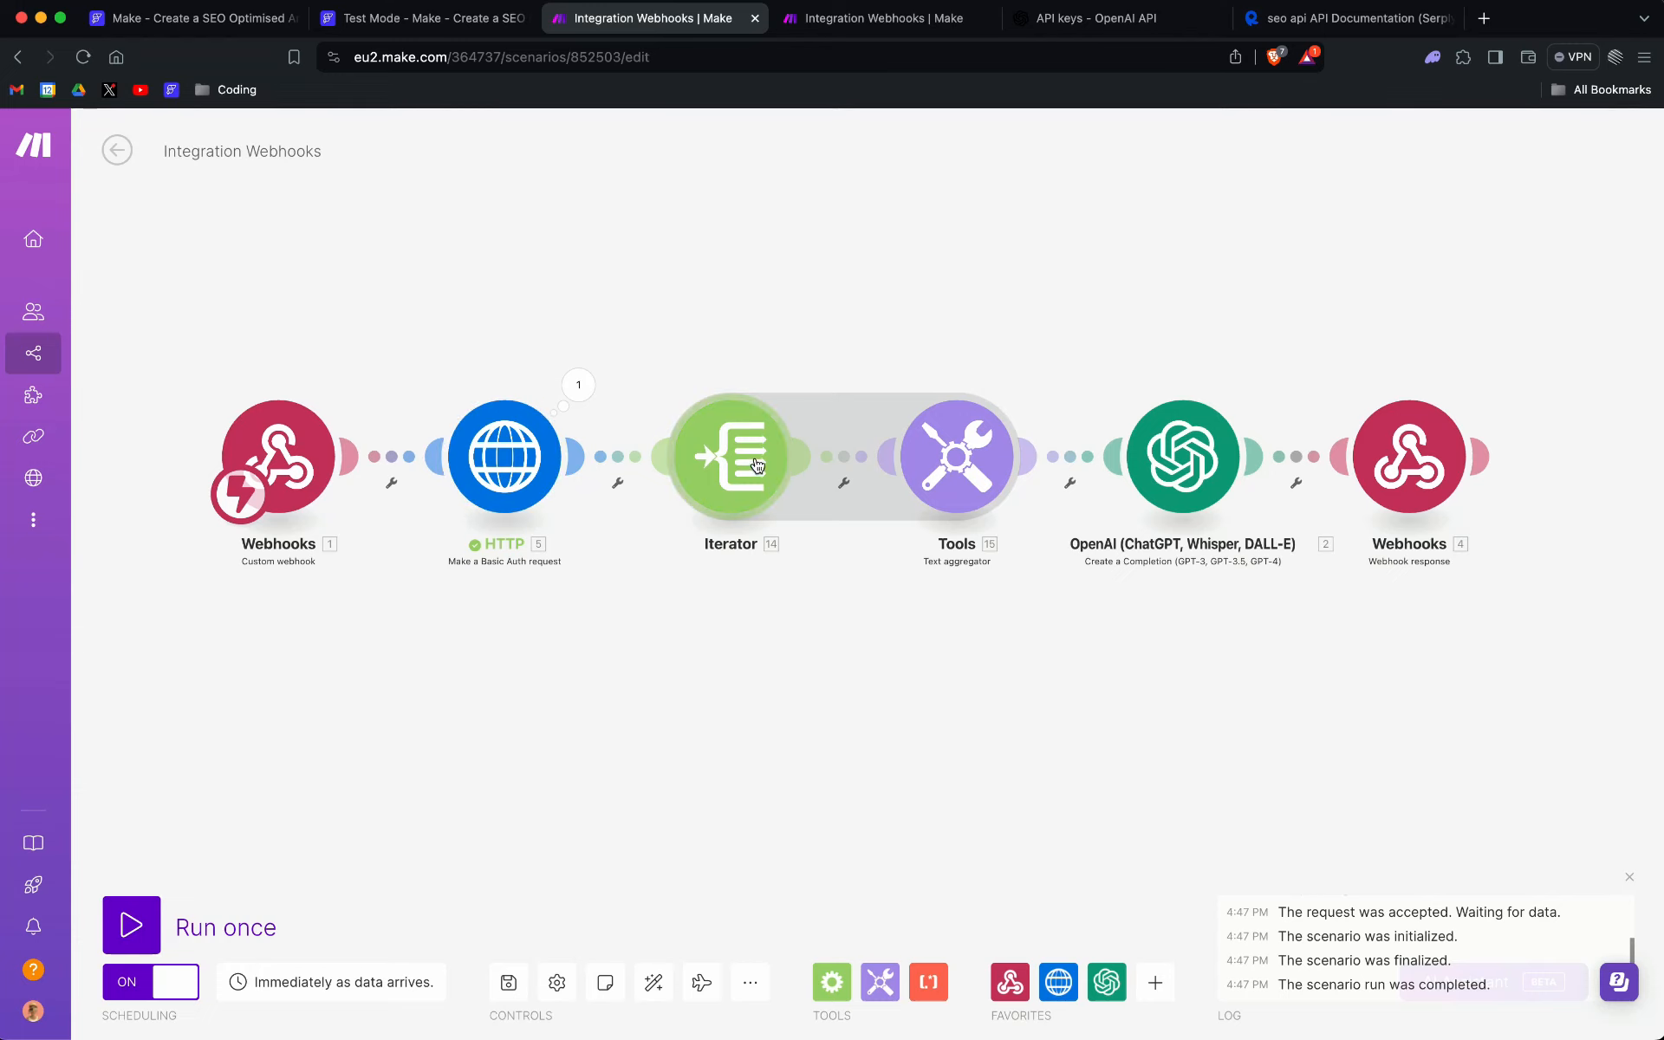
Step: Review the OpenAI module's message content prompt and the HTTP data items available for mapping, including the results array
click(1190, 460)
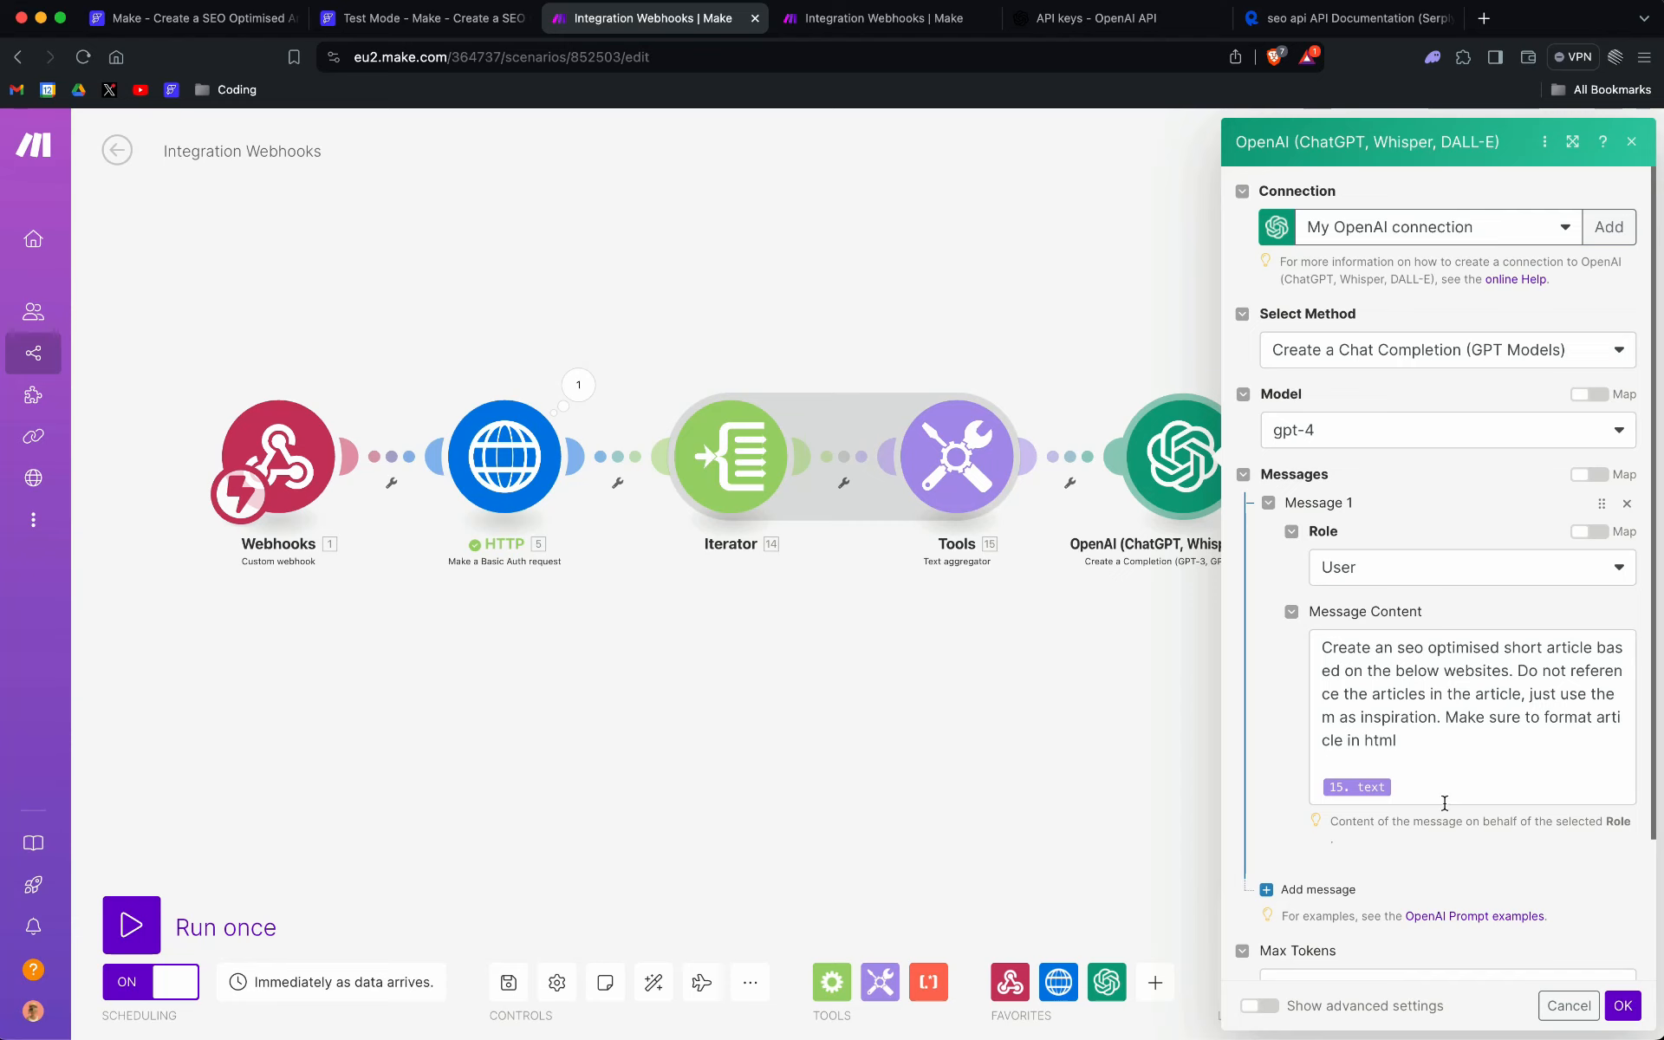
click(1444, 804)
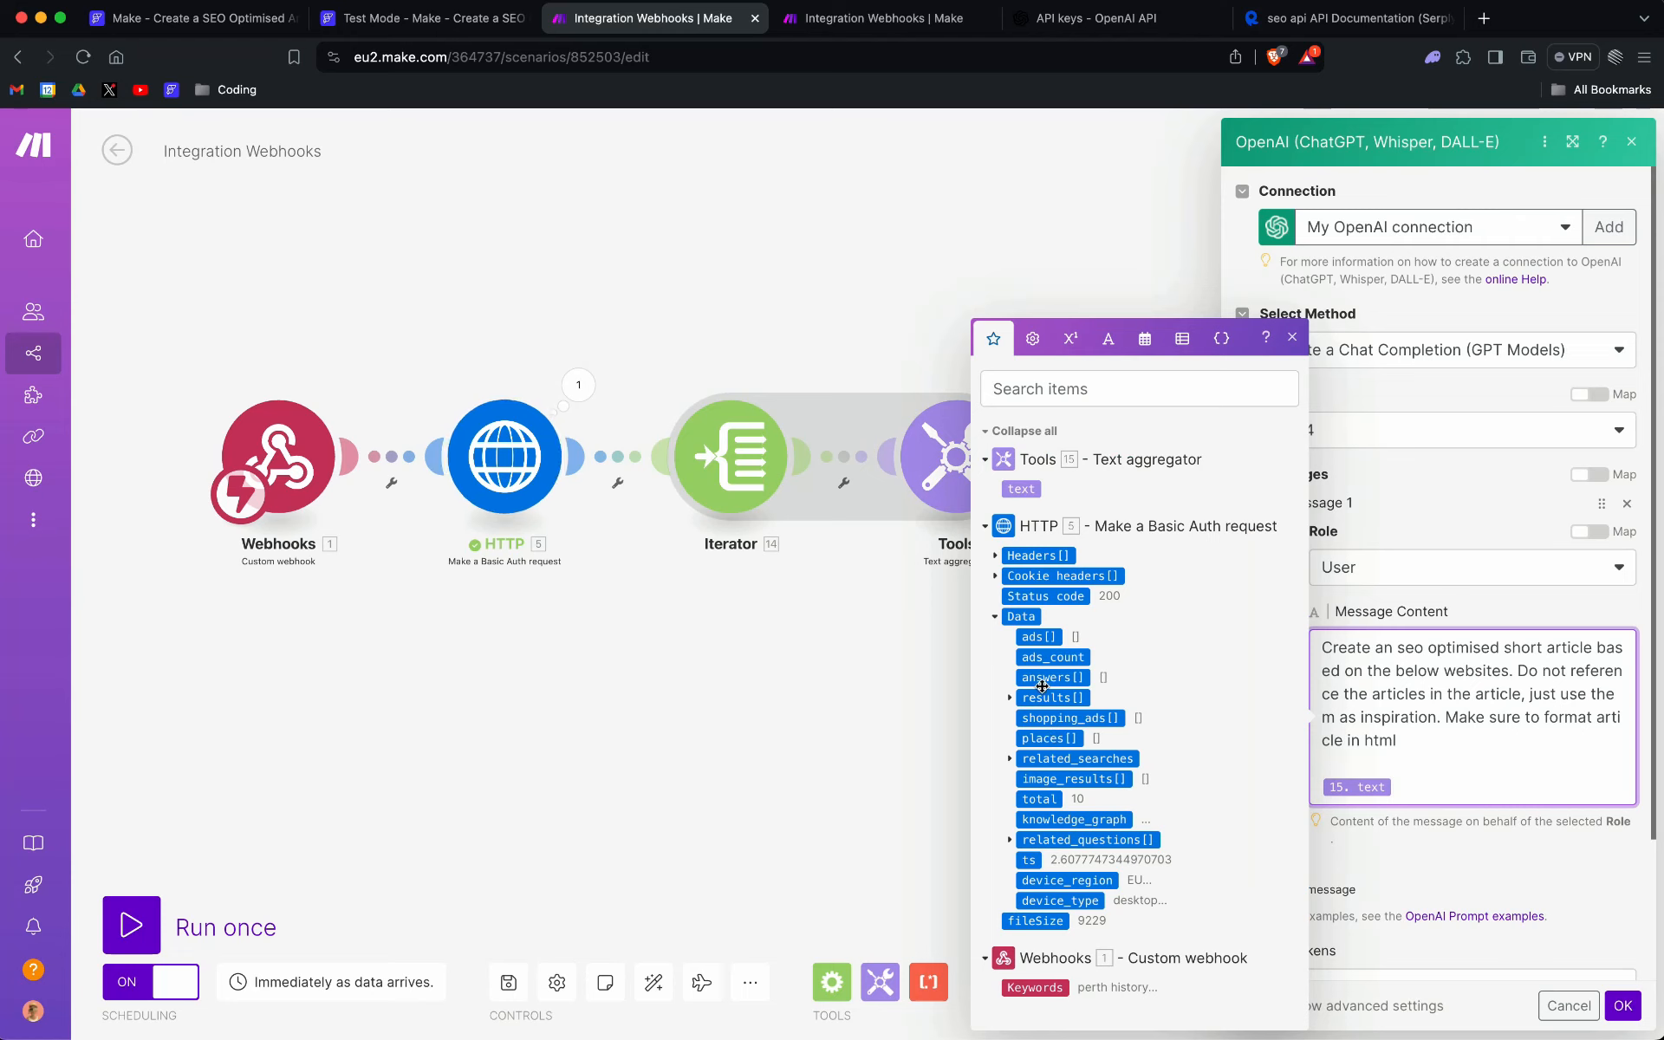
click(997, 619)
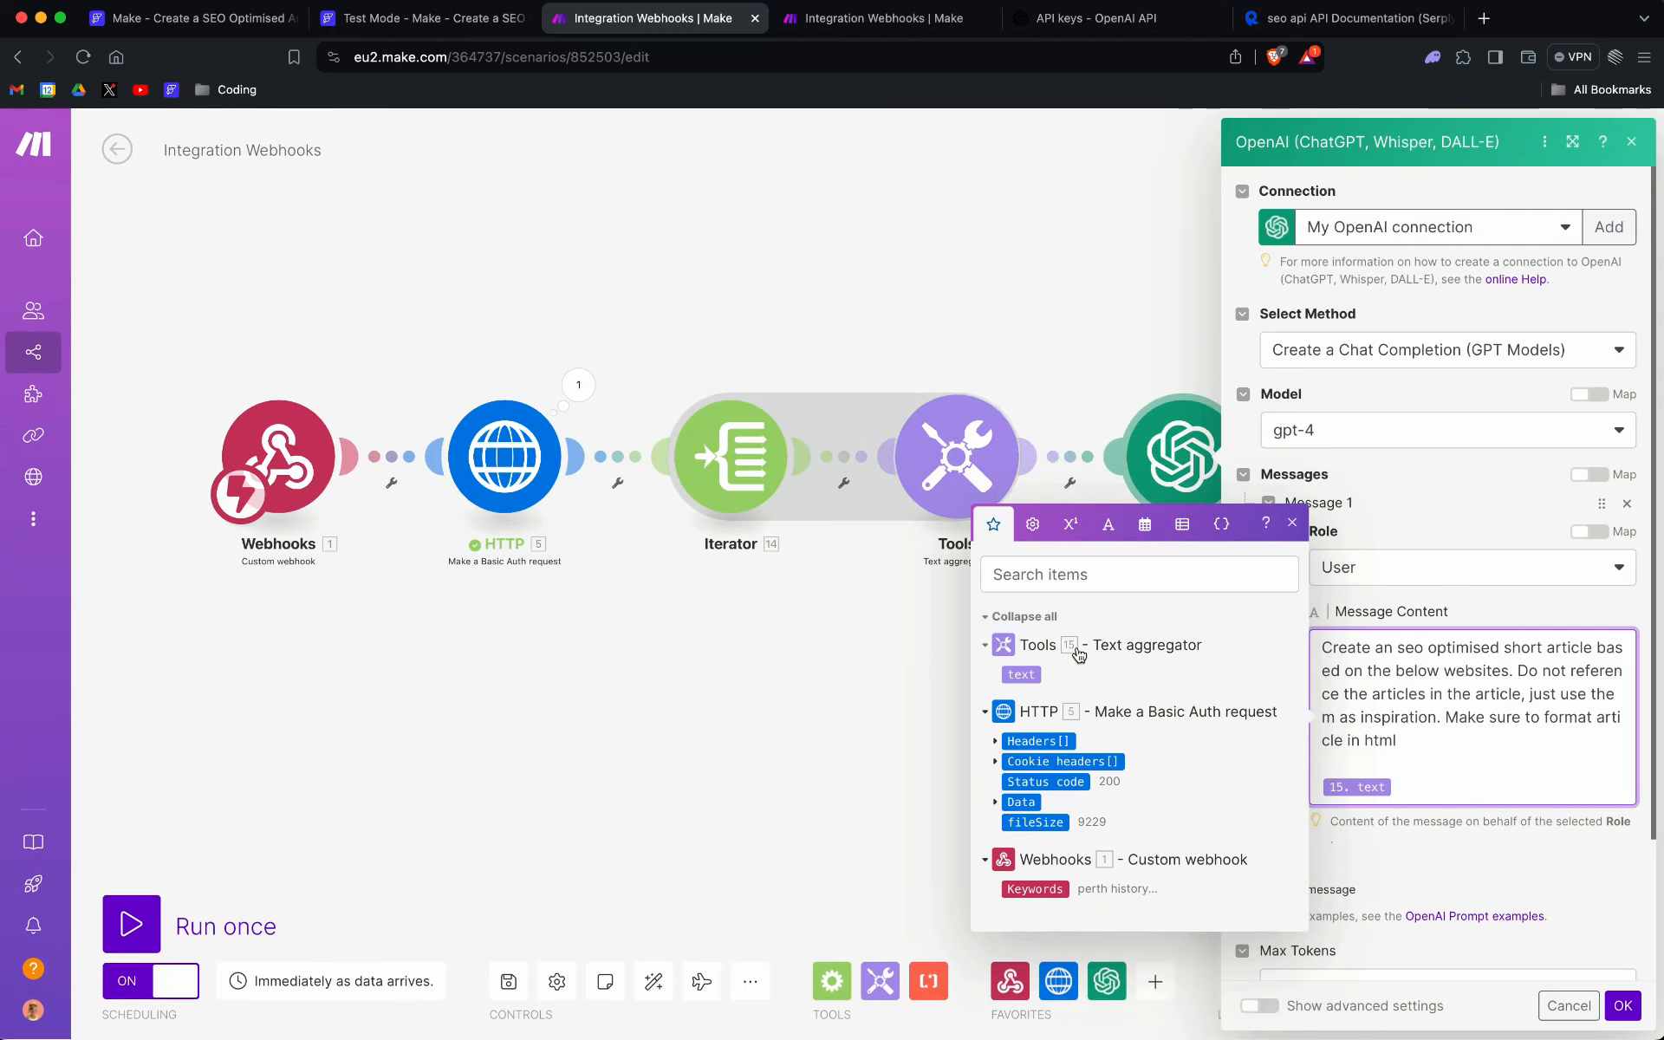
click(998, 804)
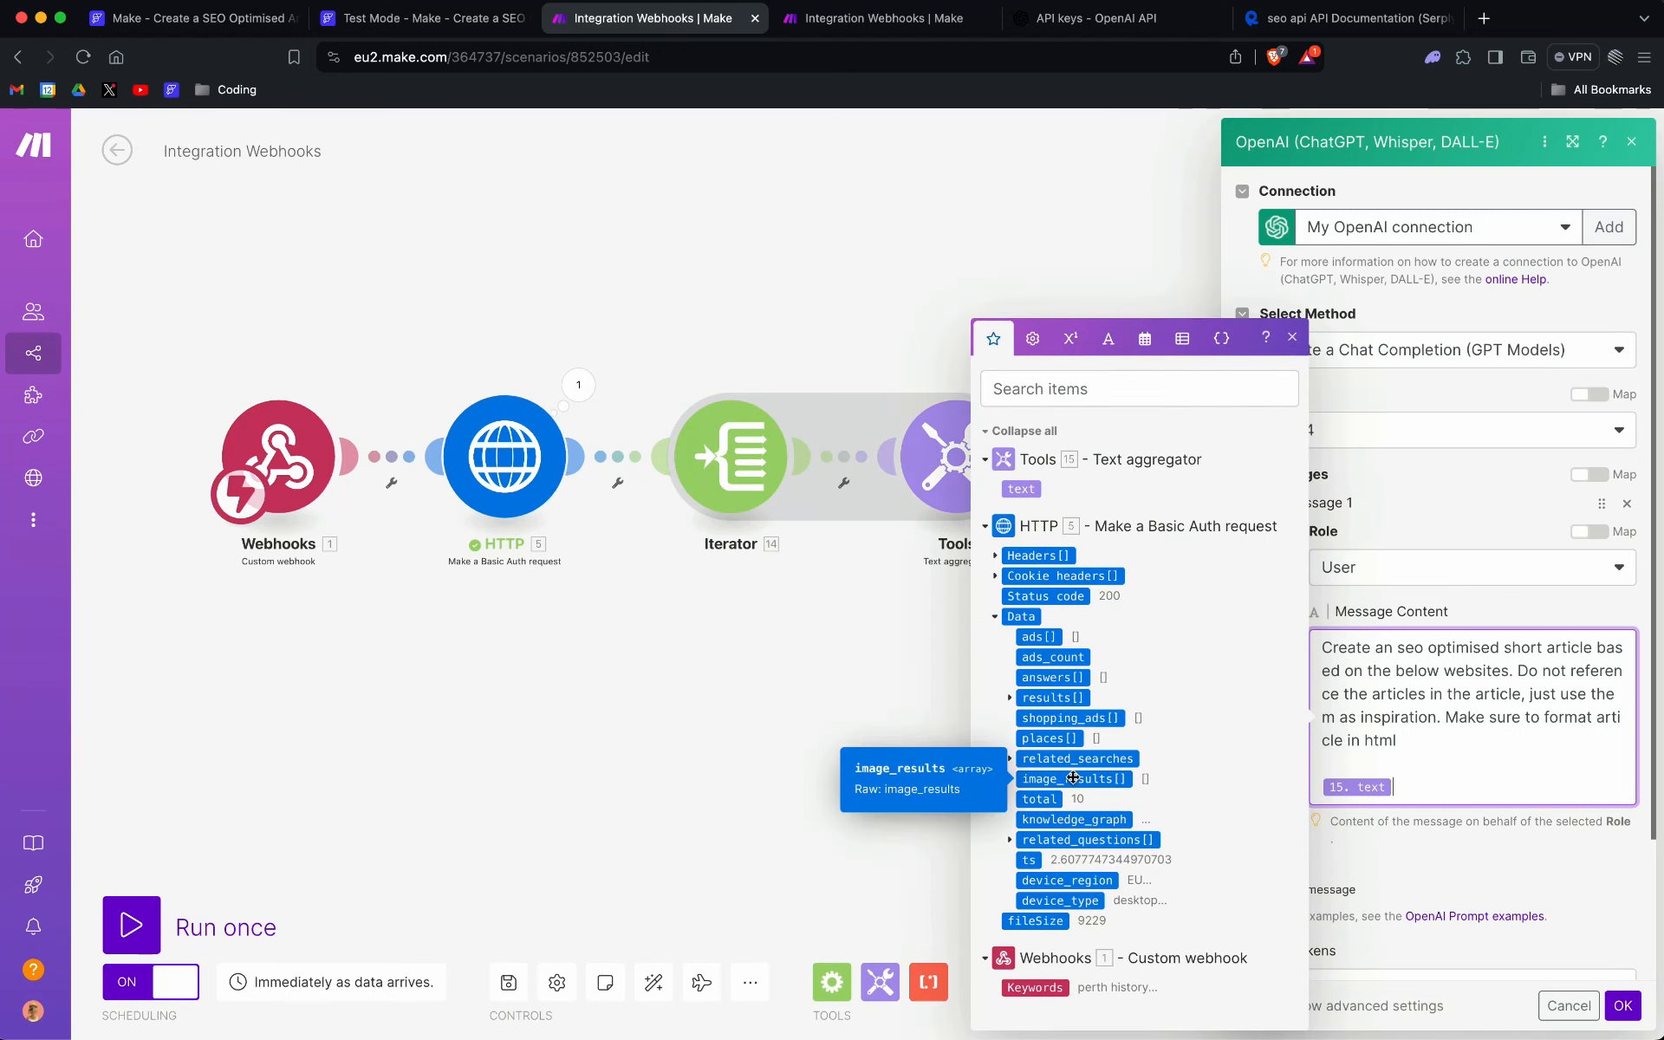
click(1010, 700)
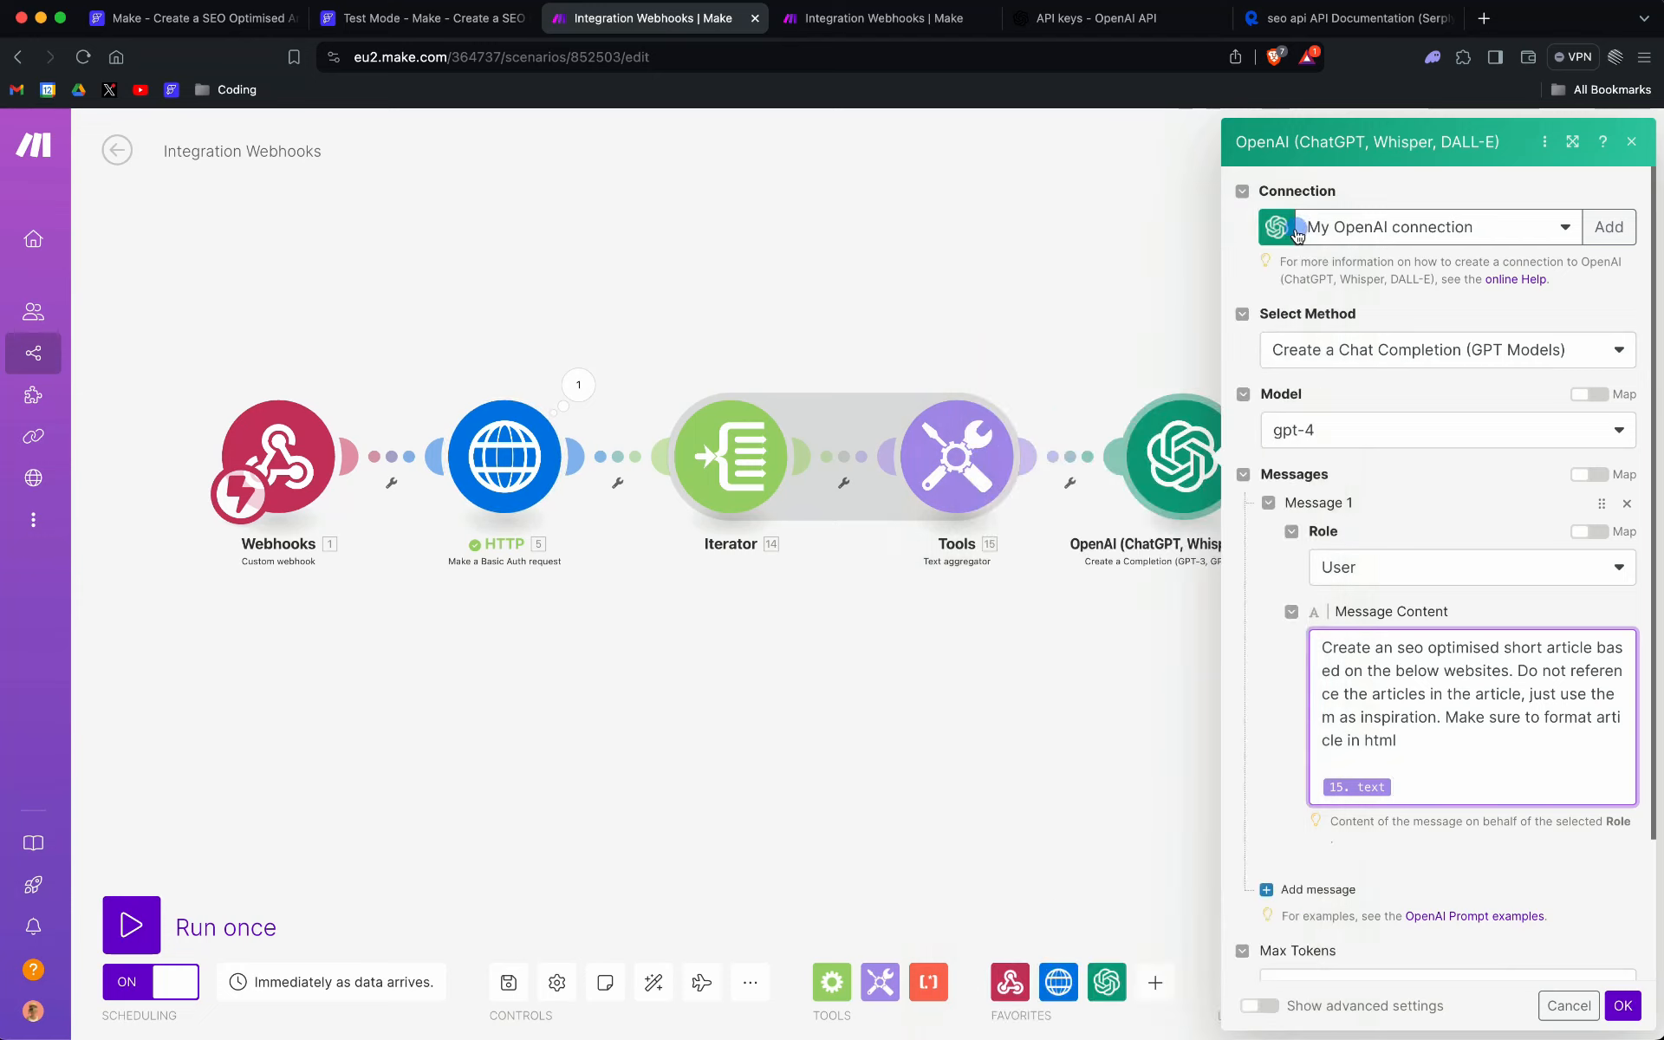
Step: Review the HTTP module's headers, body type, content type and Parse response option, then close its settings unchanged
click(496, 466)
scroll(773, 648, down, 5)
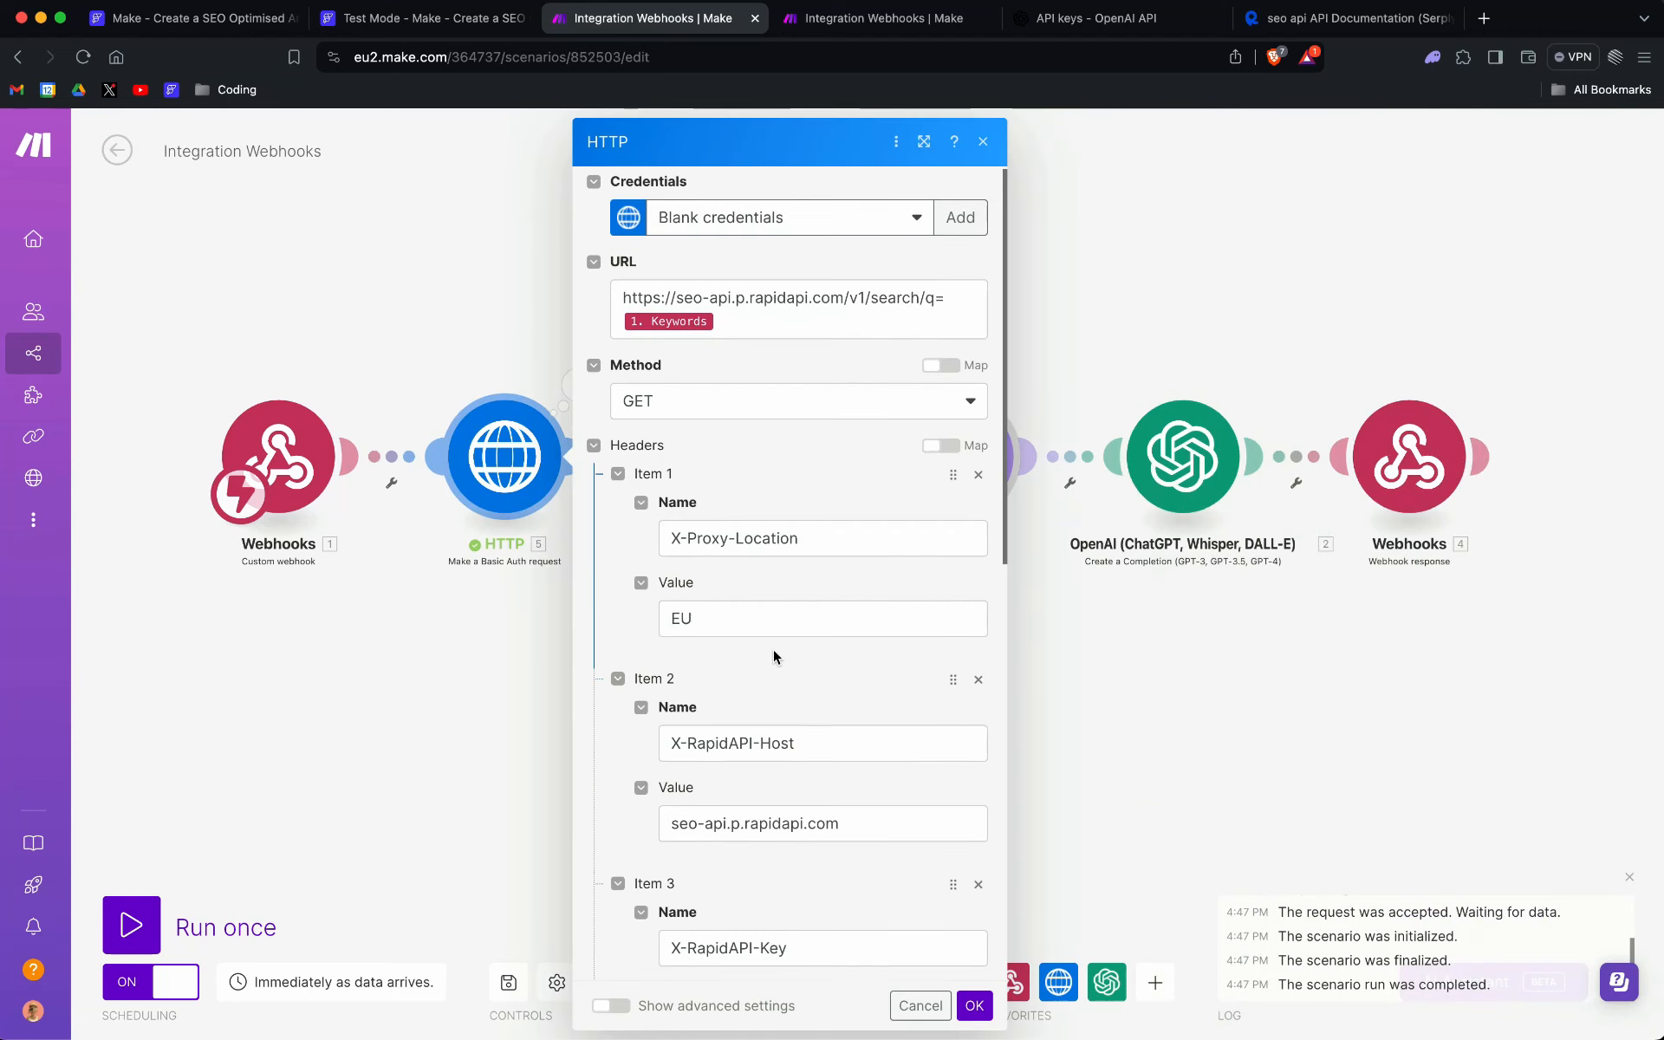
scroll(773, 648, down, 5)
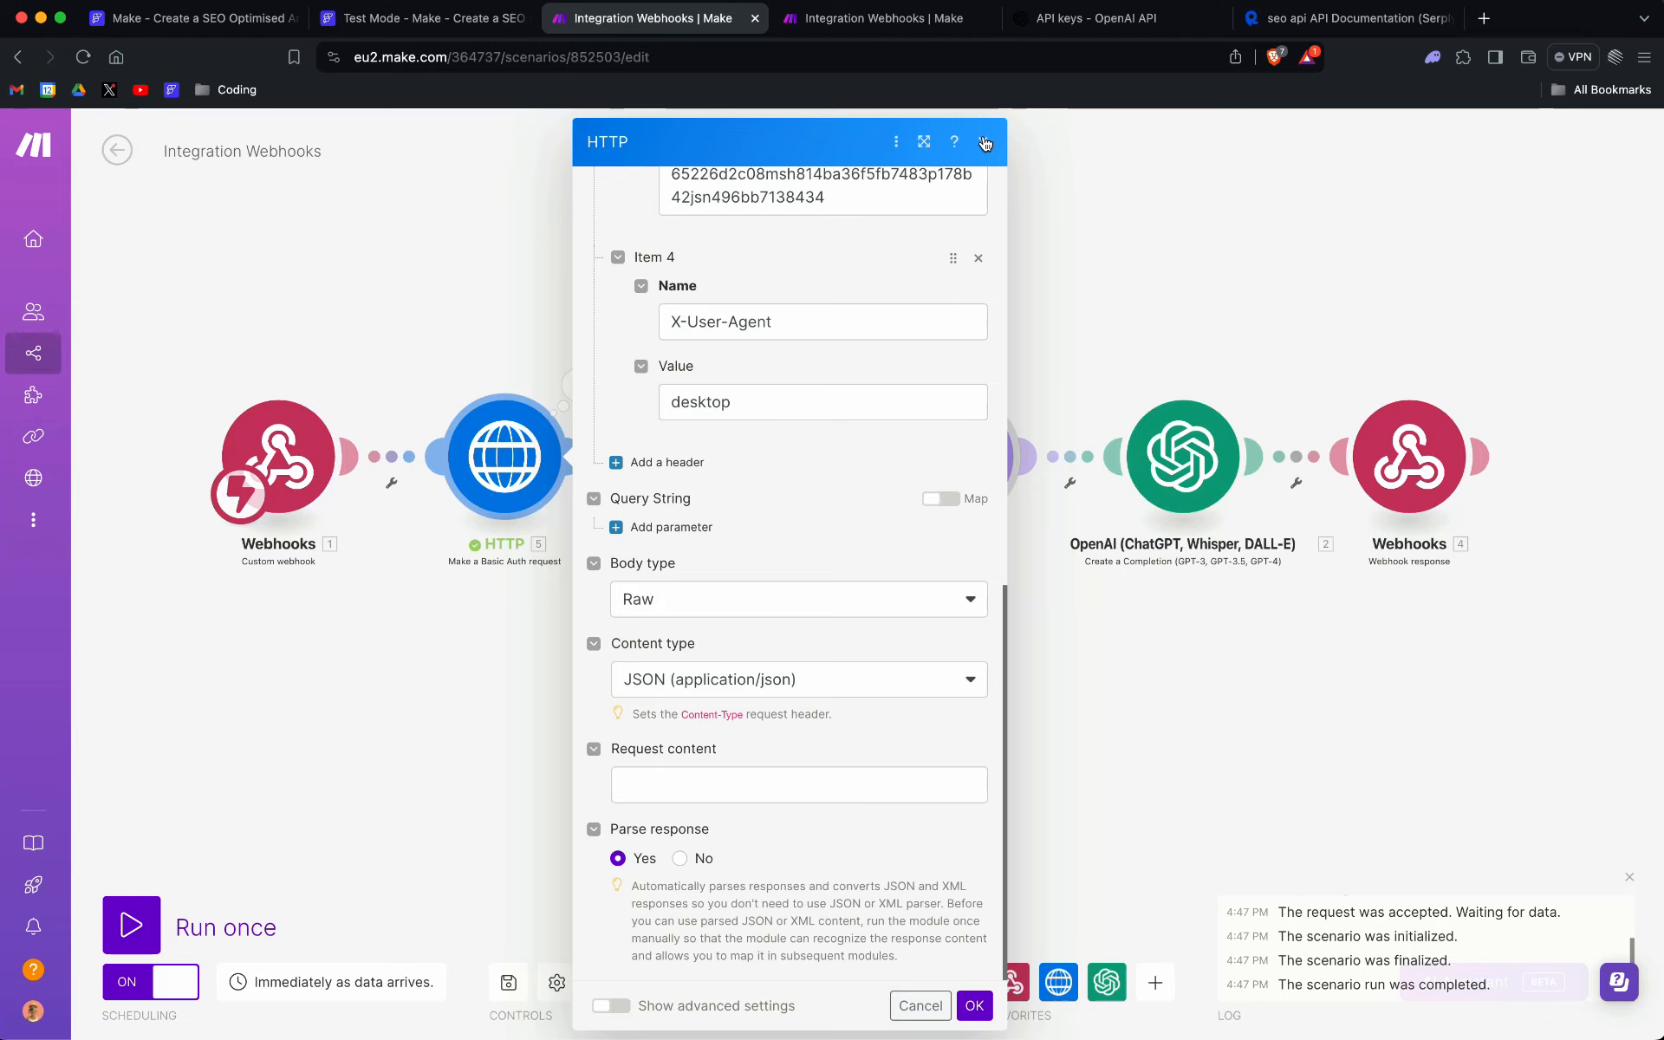
click(985, 143)
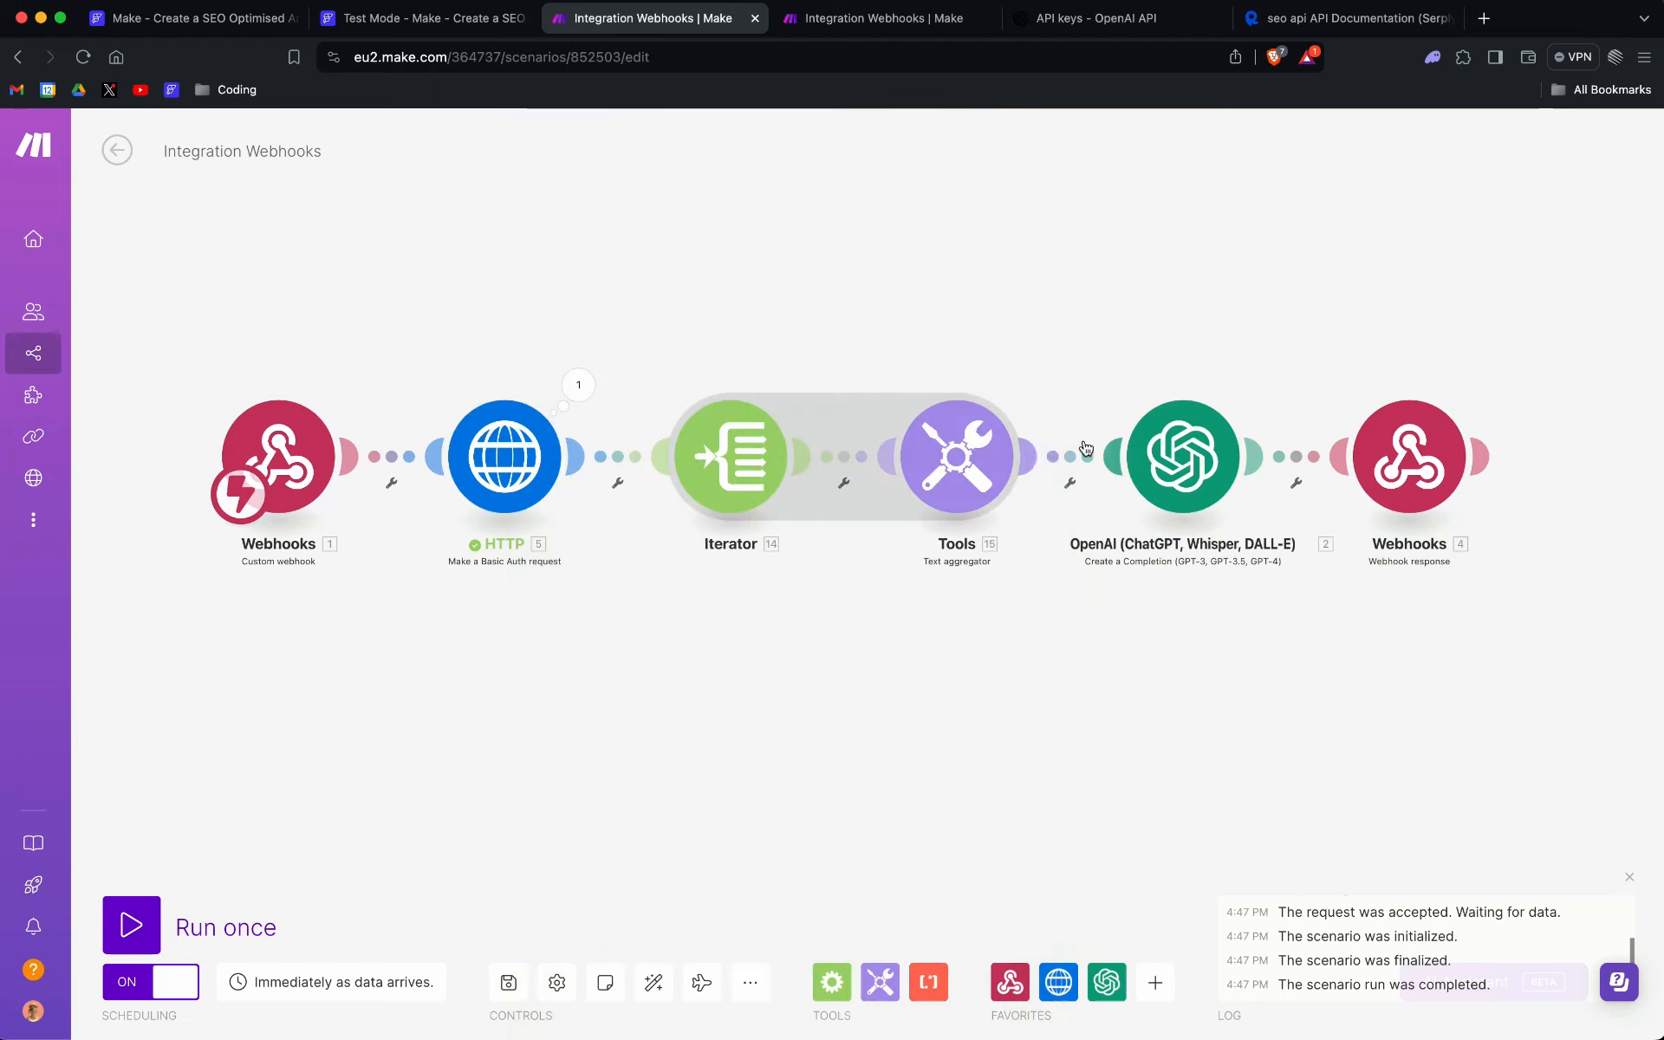
Step: Look over the OpenAI module's settings and the HTTP module's request configuration, closing each without changes
click(1178, 462)
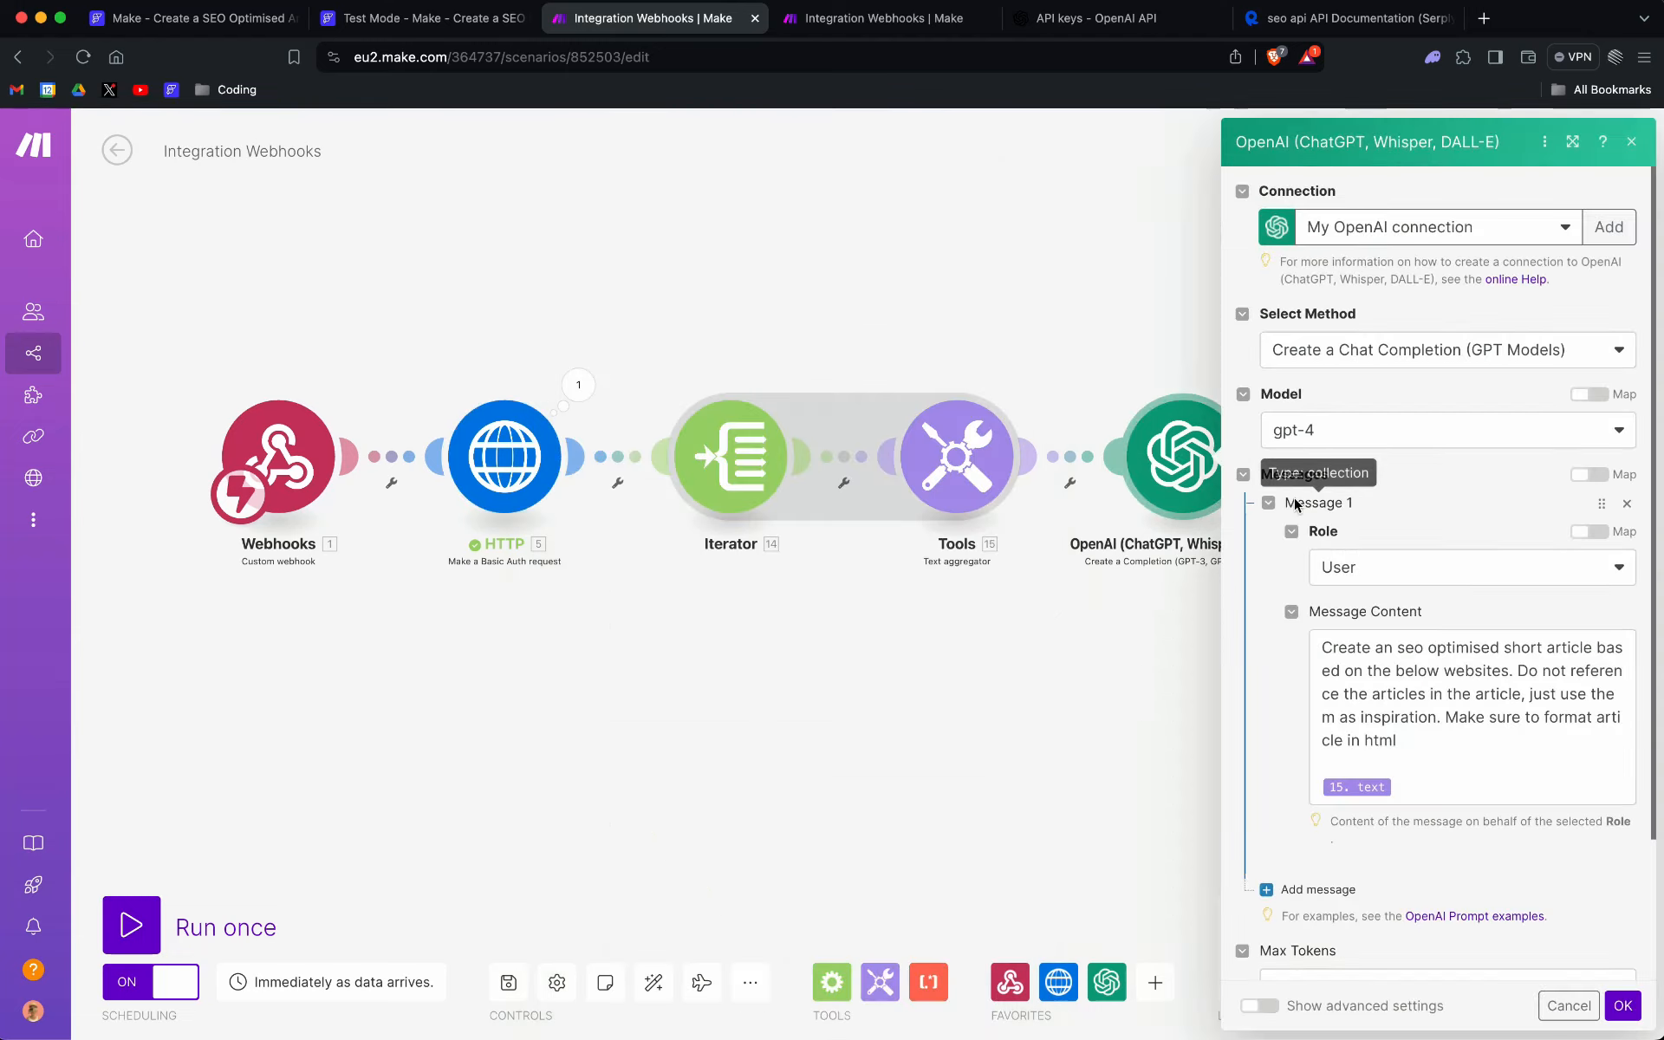
click(1099, 689)
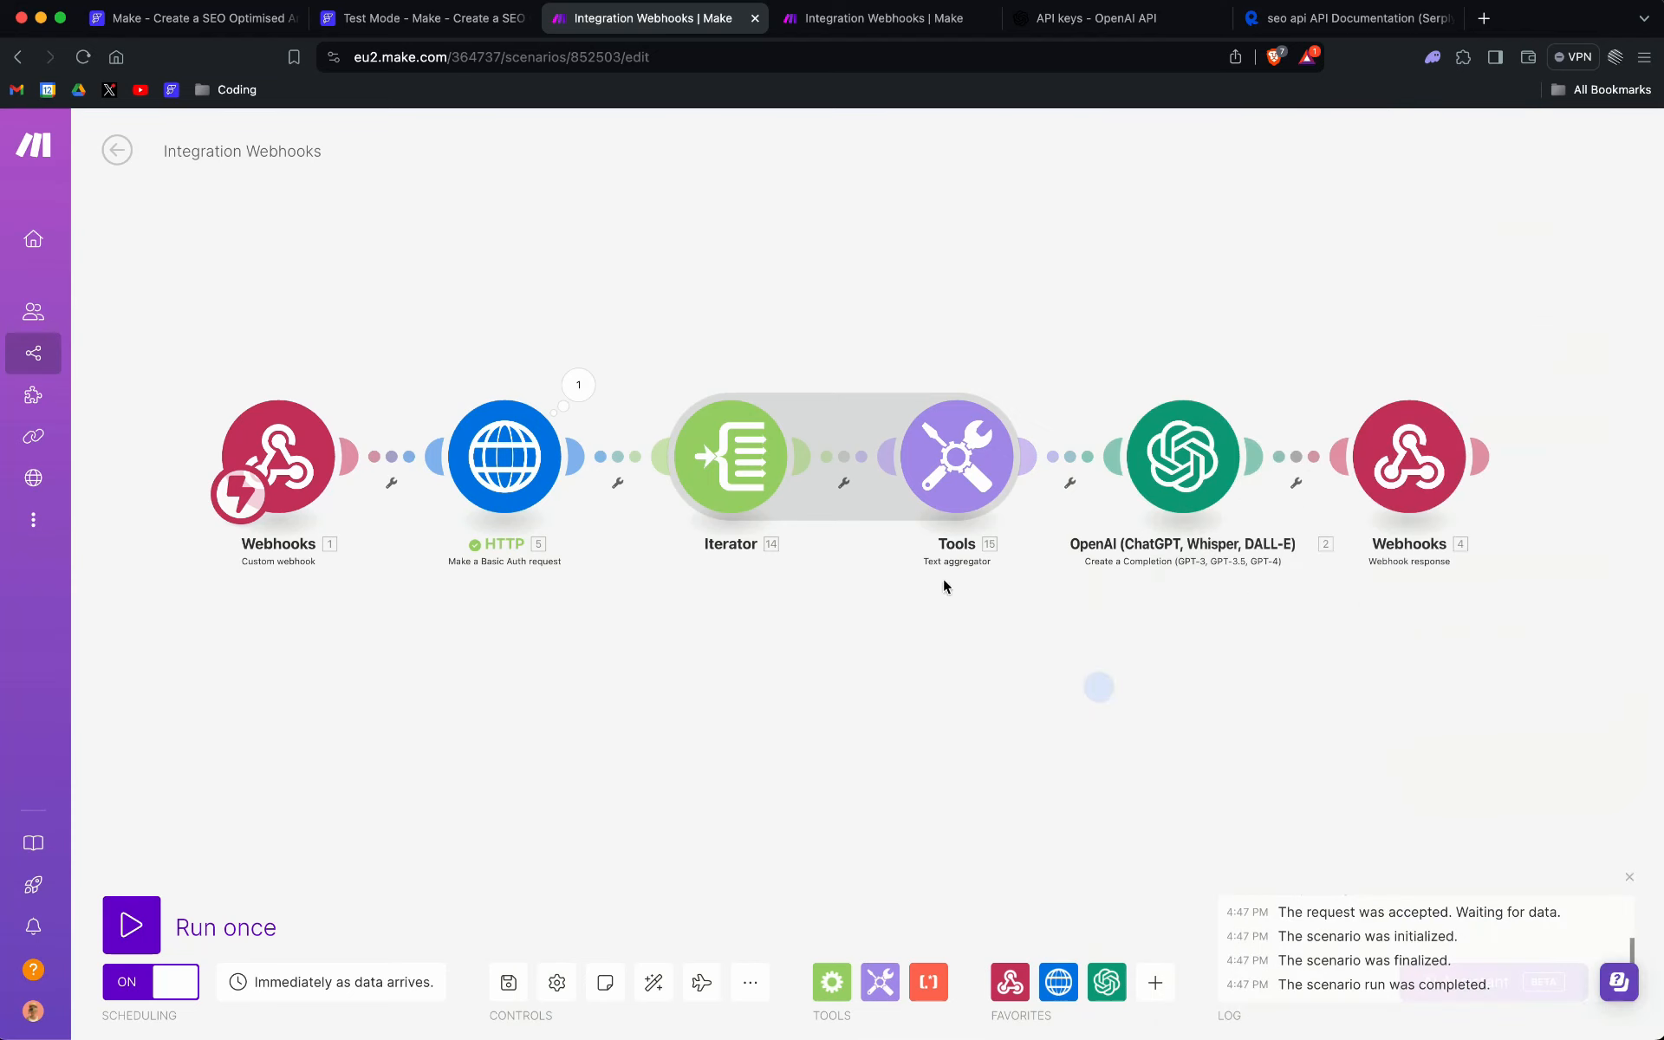
click(494, 457)
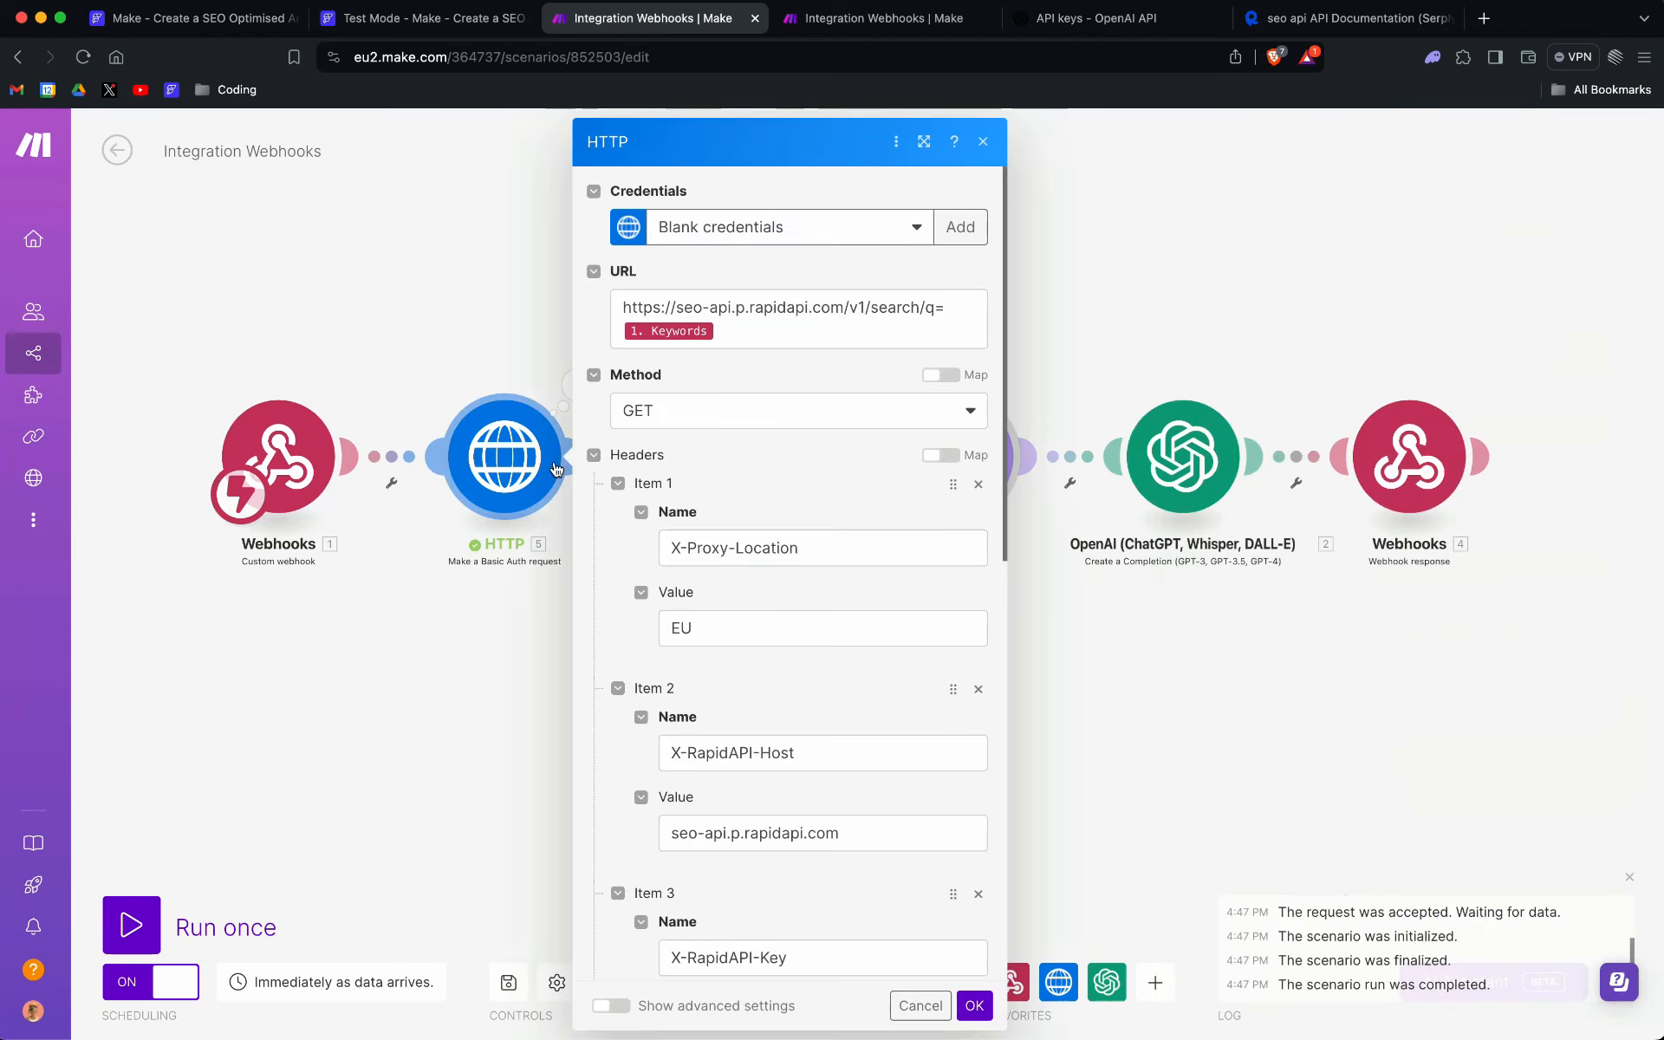
scroll(730, 601, down, 10)
click(499, 678)
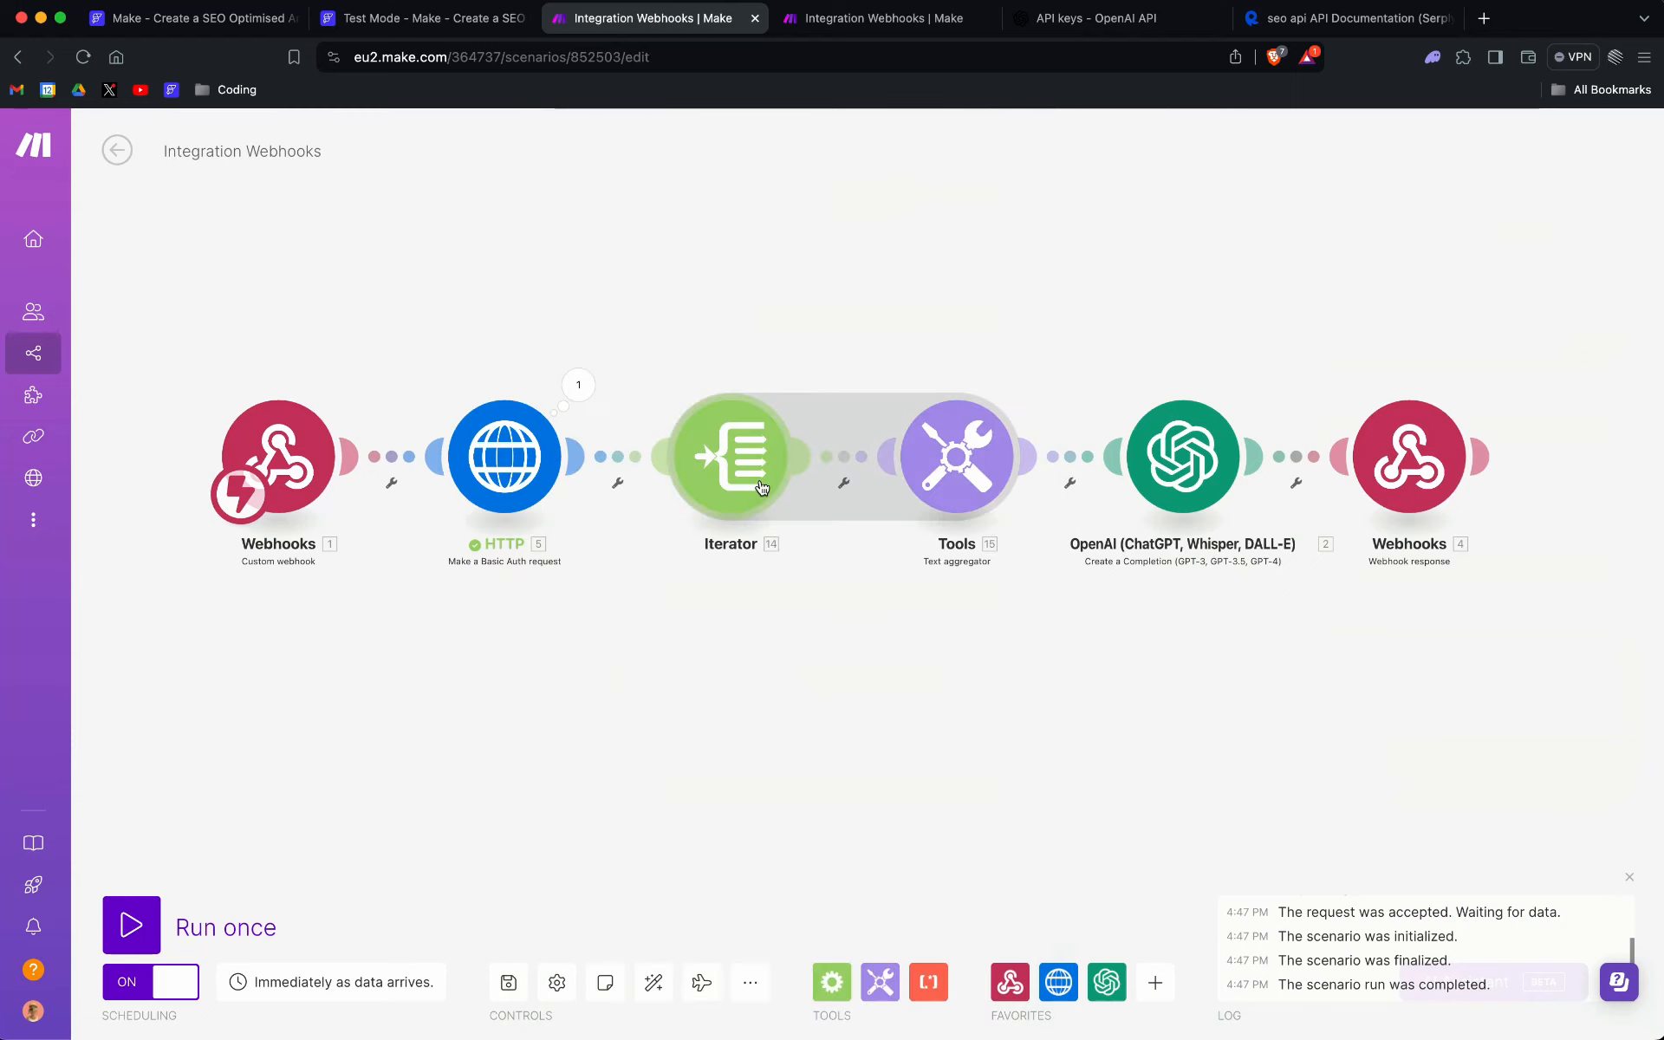
Step: Read through the HTTP module's full settings once more, from the request URL to the response options, and close them
click(518, 459)
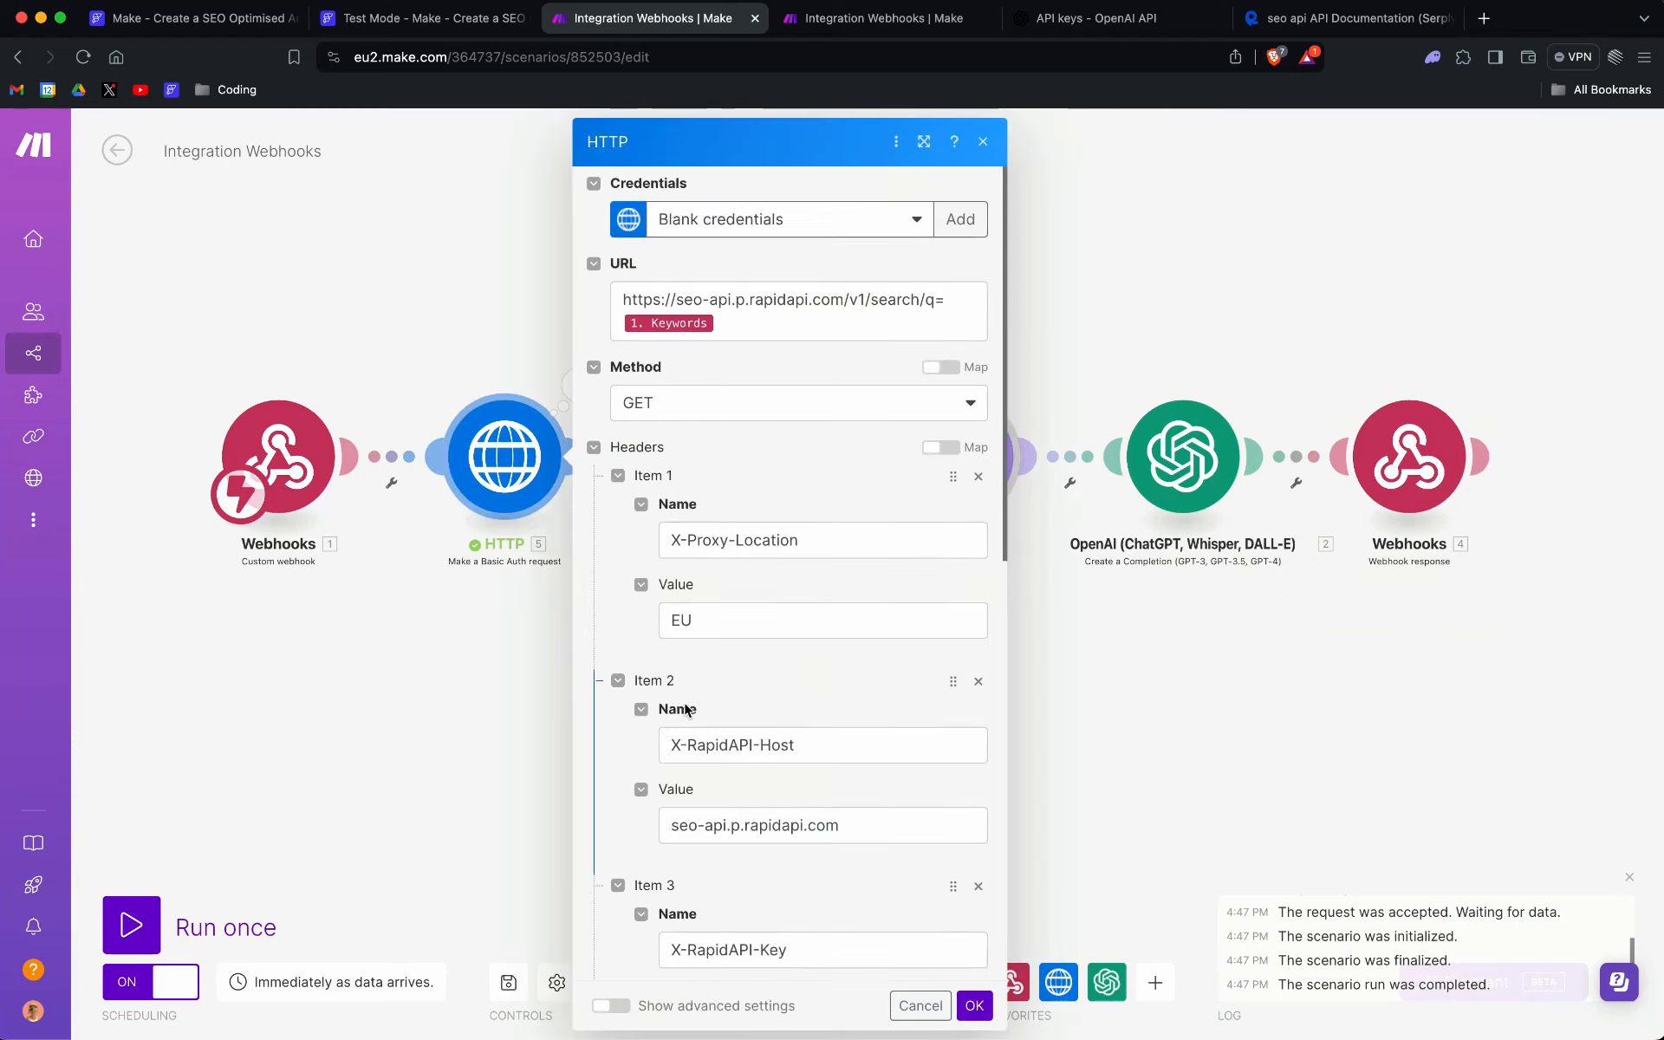
scroll(684, 706, down, 10)
scroll(659, 564, up, 10)
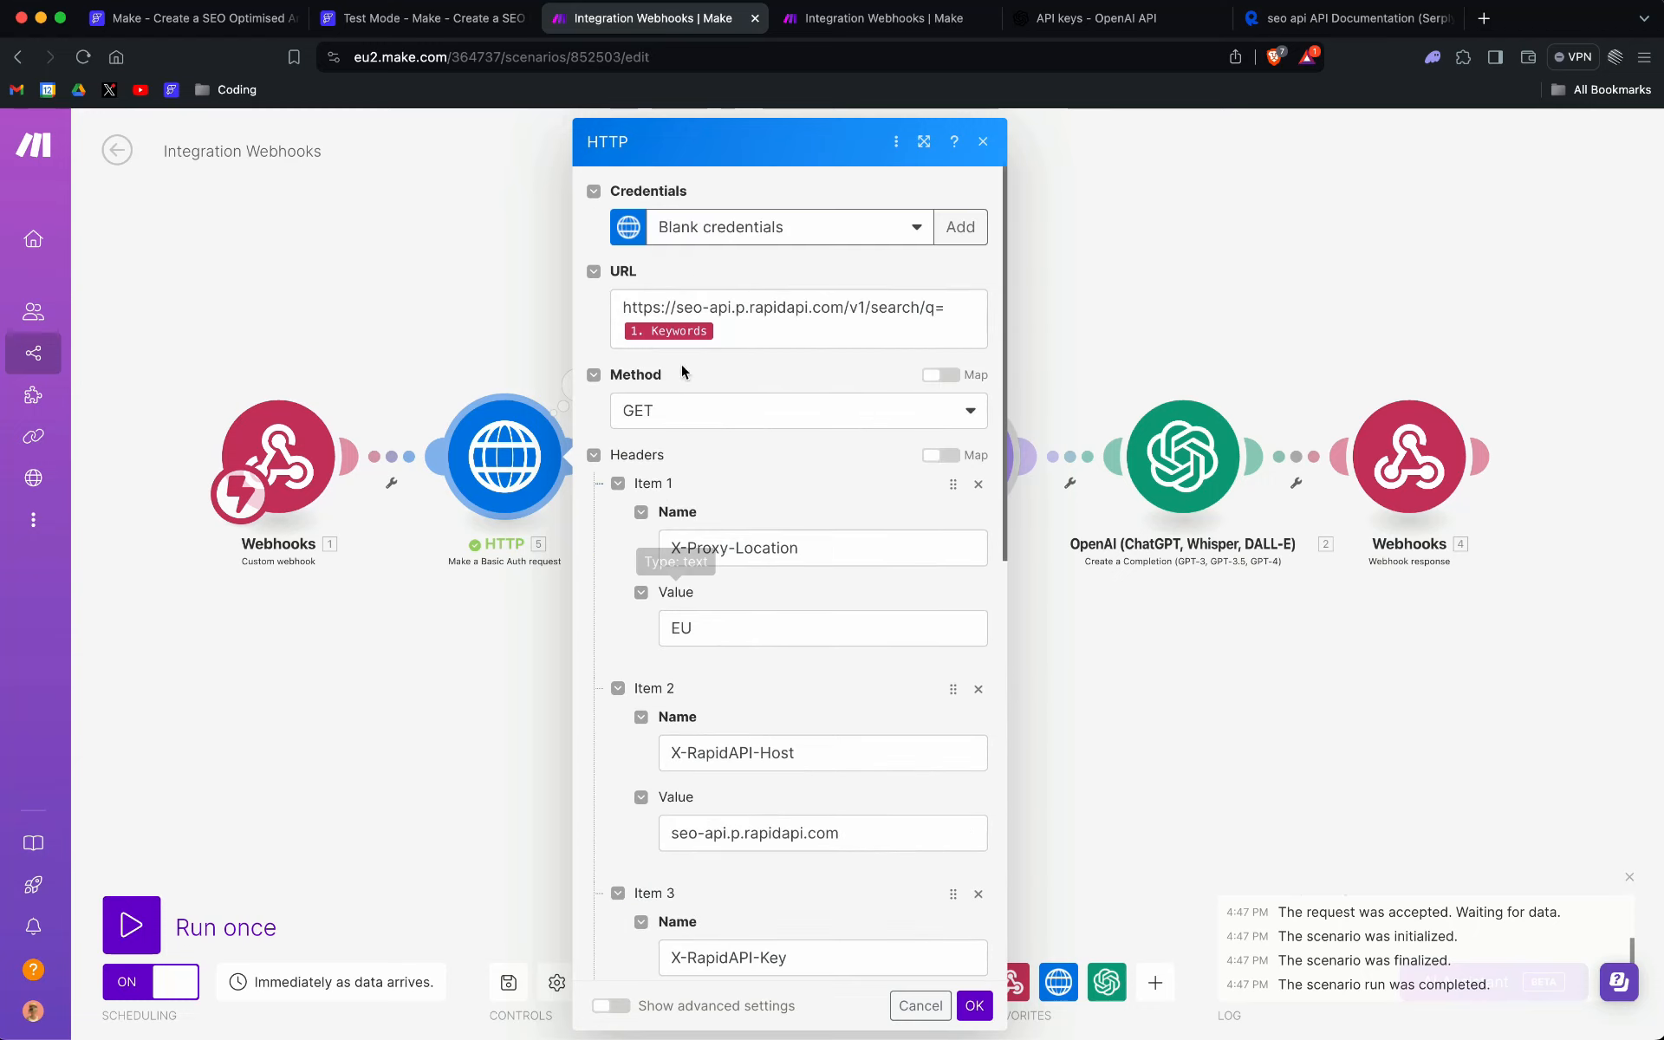
click(983, 142)
Step: Open the HTTP module's last run details, examine the list of items in the output's results array, and close the details
click(557, 386)
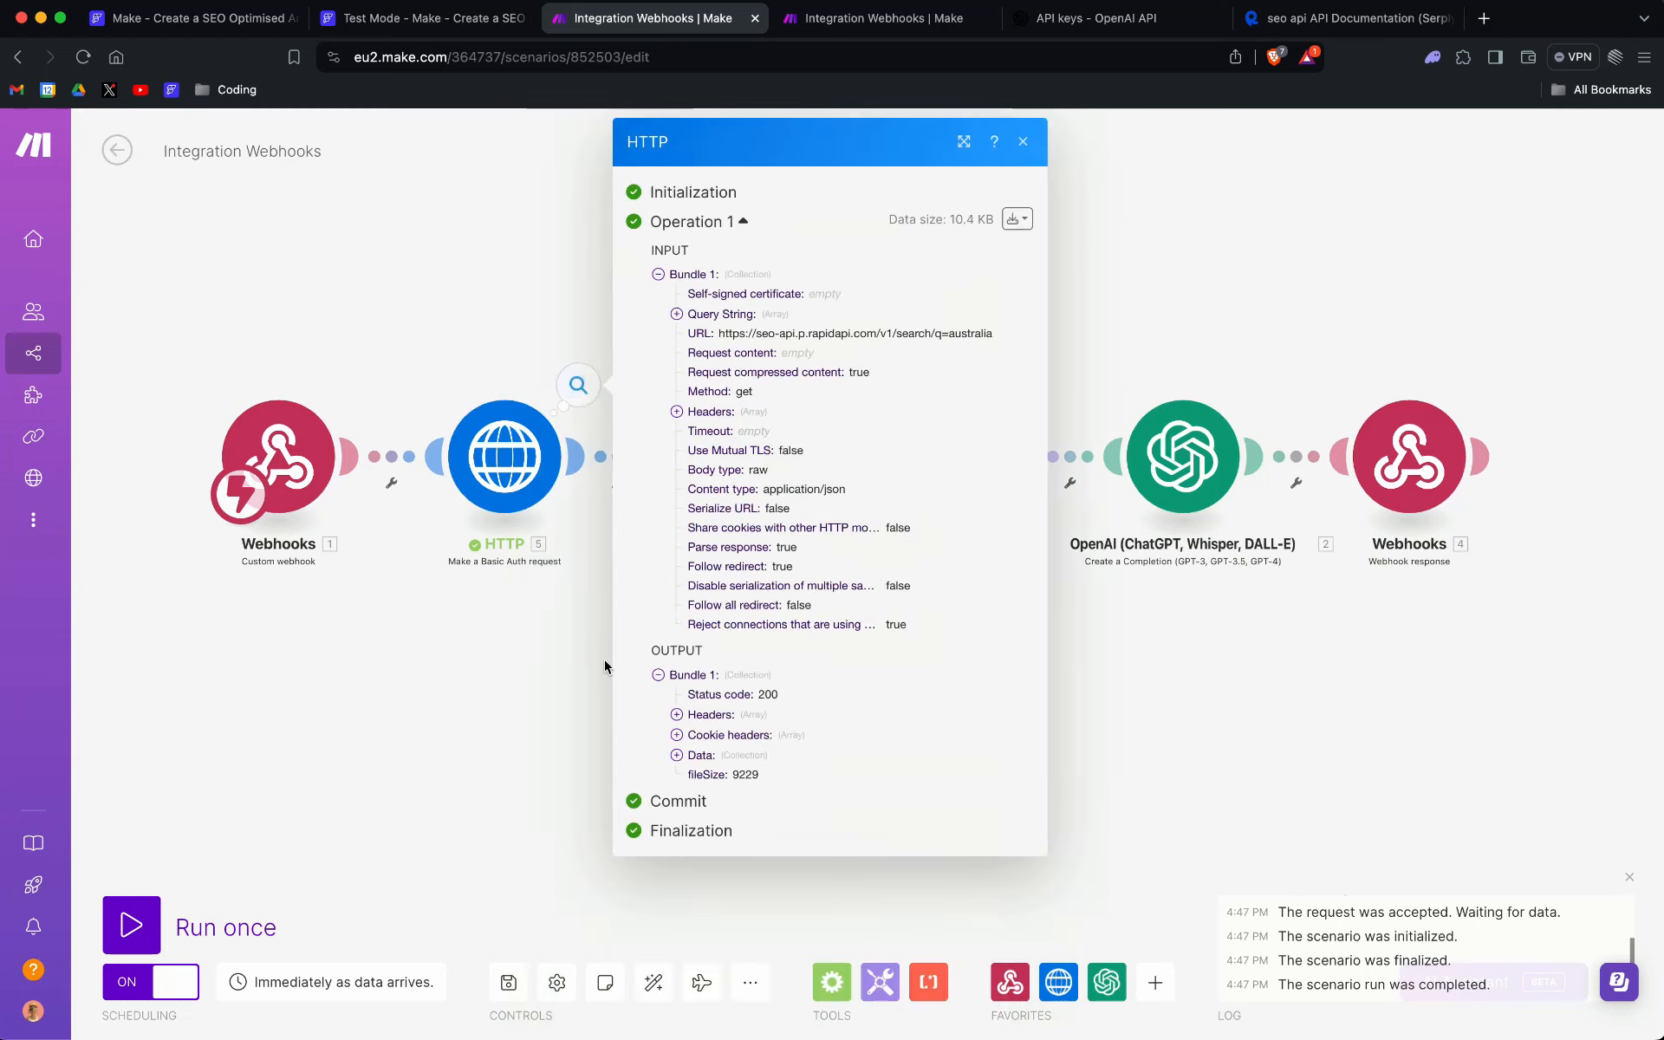
click(677, 755)
scroll(745, 711, down, 2)
click(695, 730)
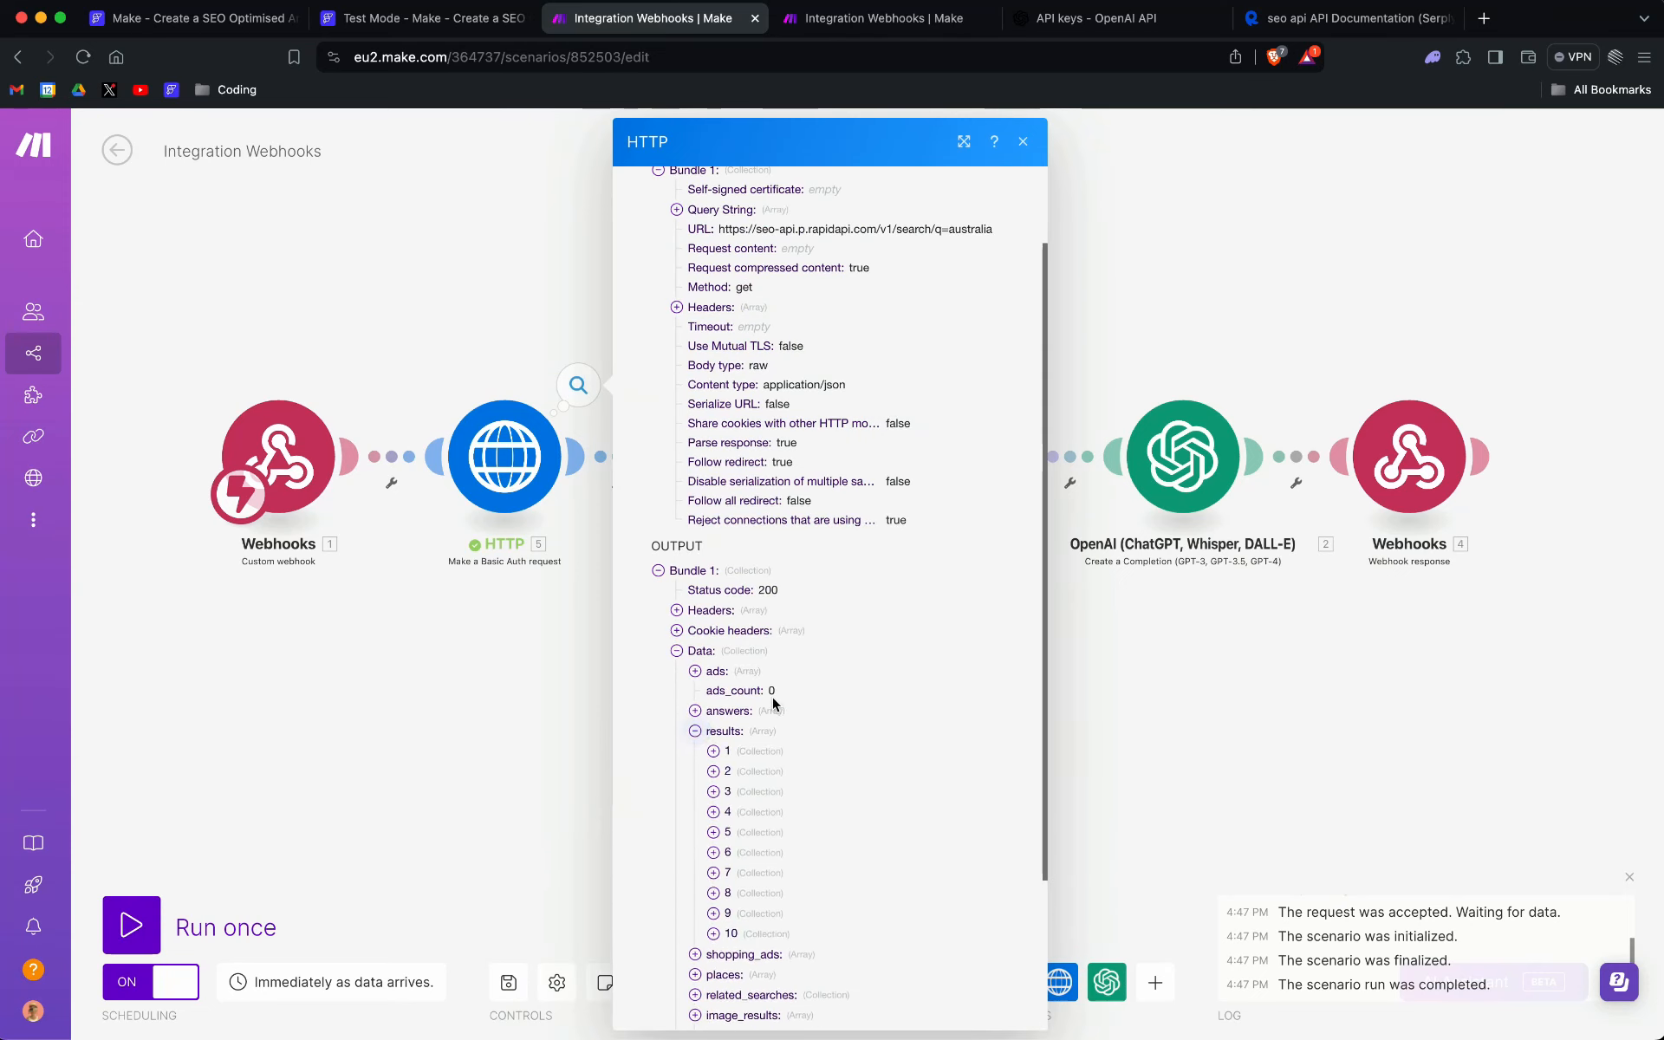
scroll(753, 684, down, 4)
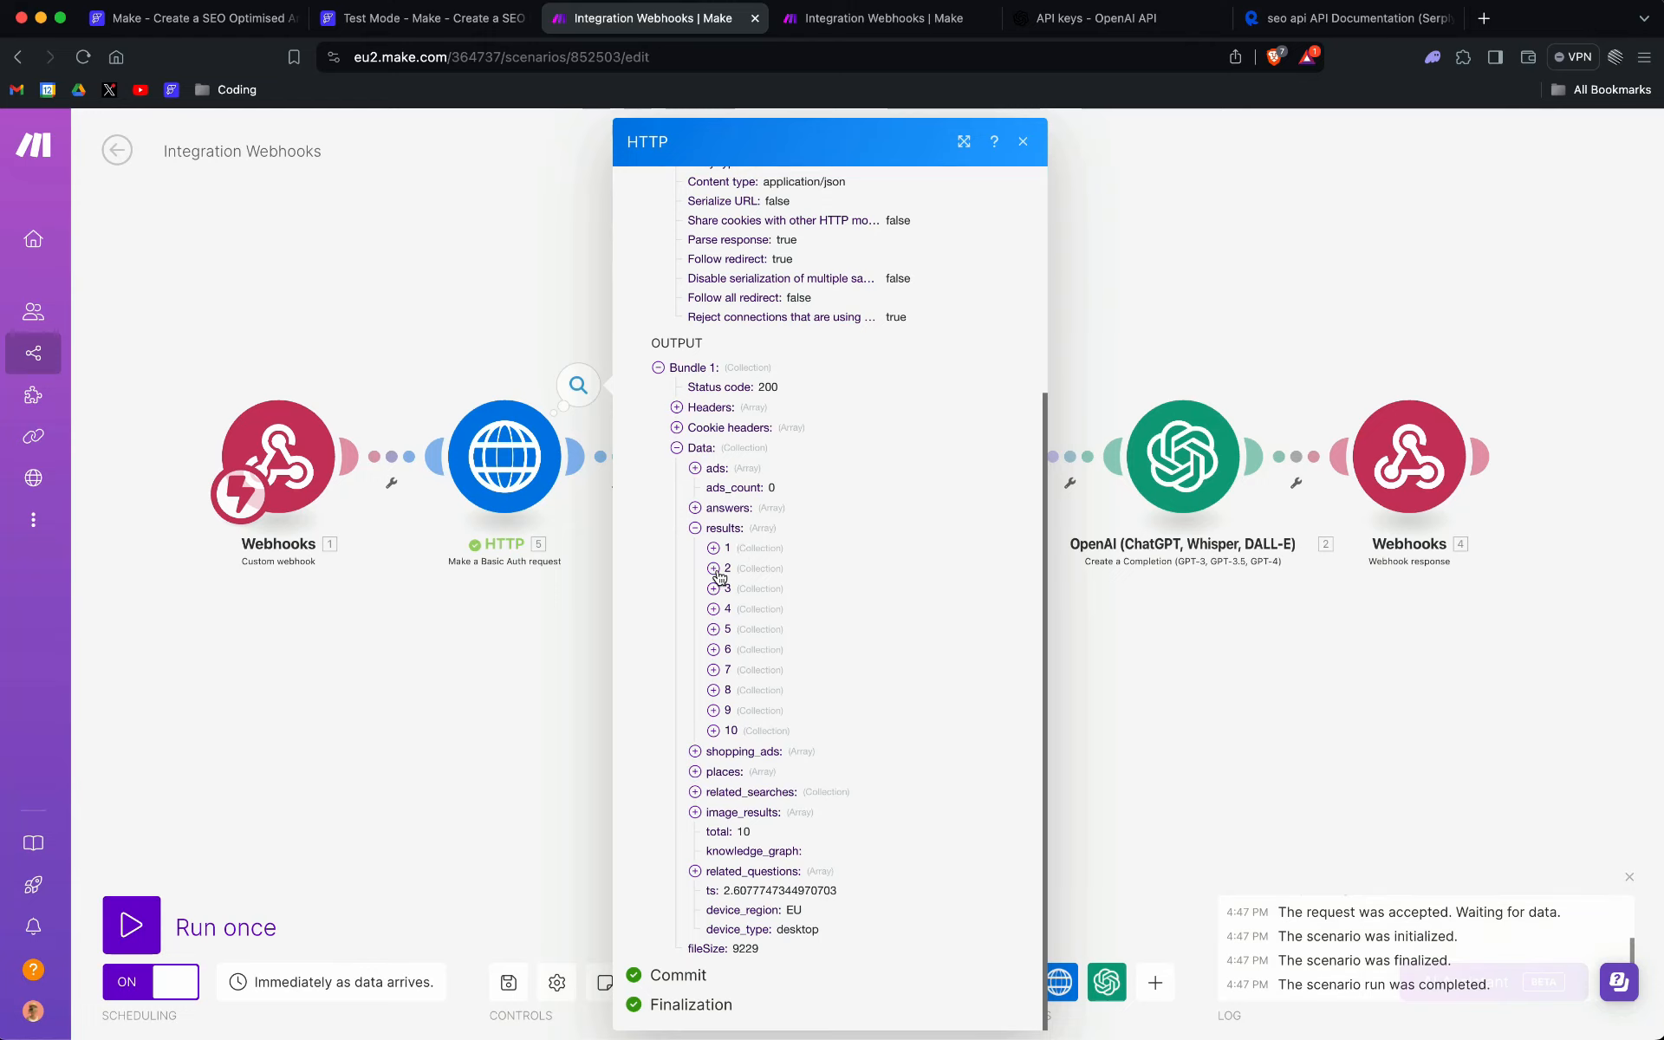
click(1124, 693)
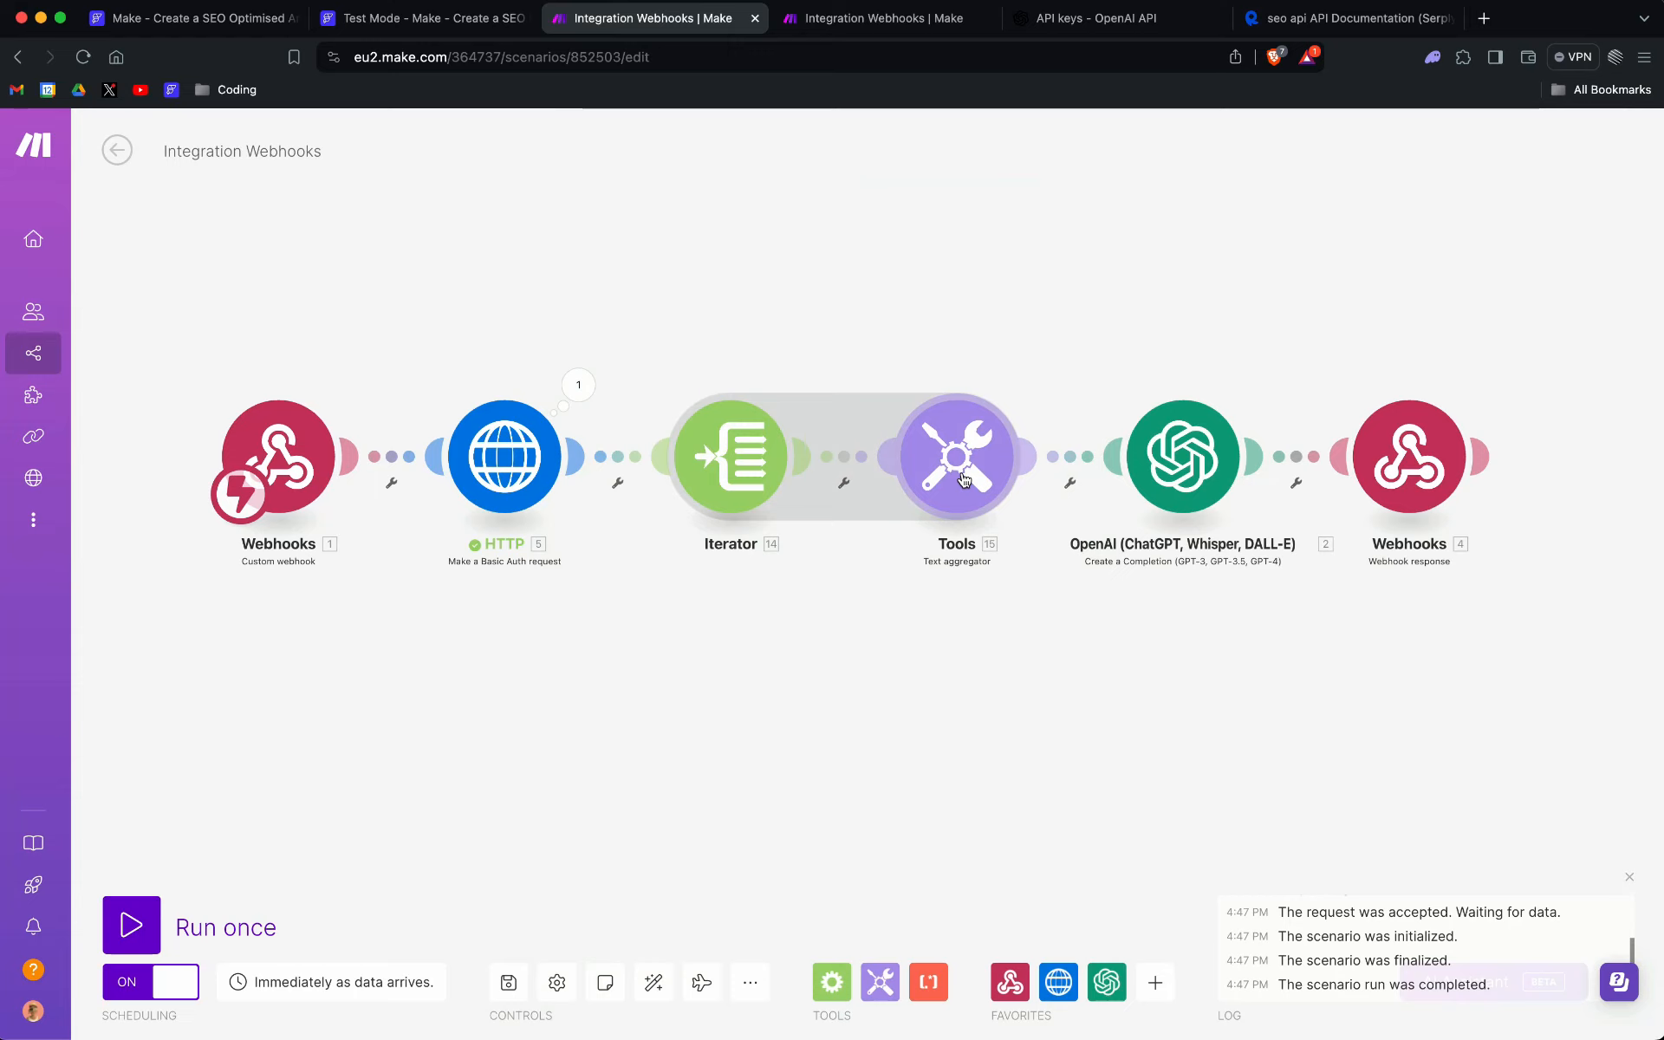
Step: Check the text aggregator's source module and text mapping, then read the OpenAI module's message prompt and close its settings unchanged
click(964, 479)
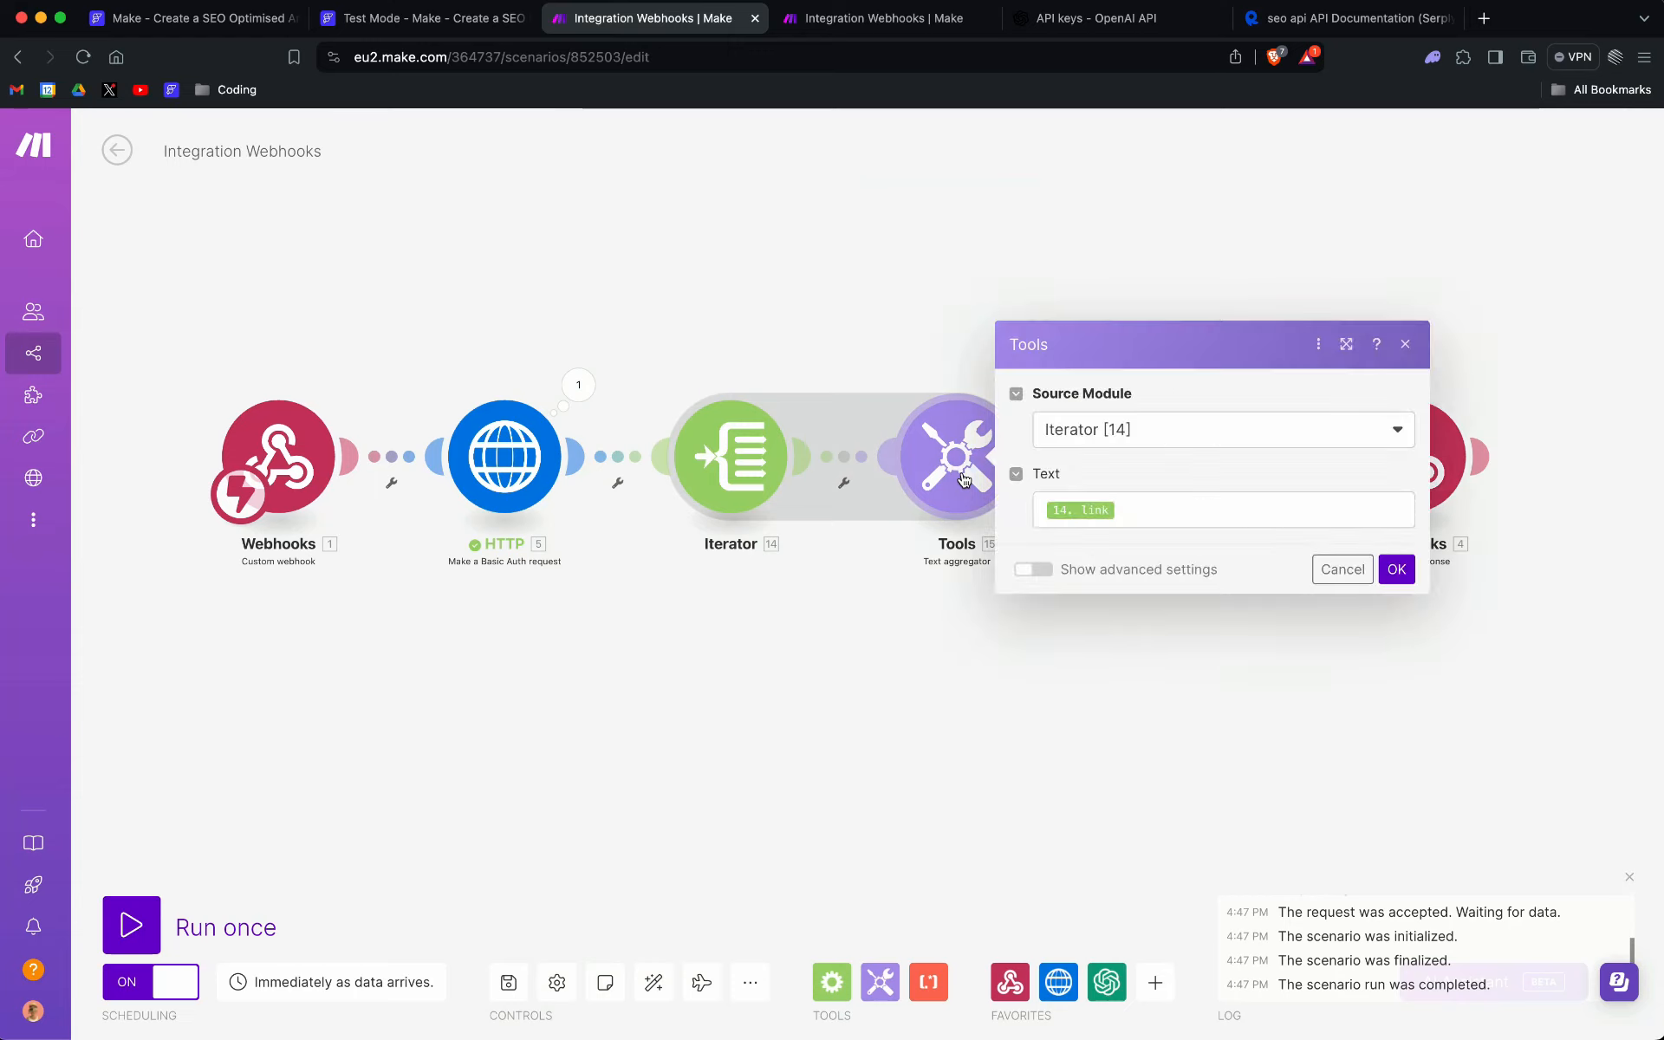
click(1070, 792)
click(1176, 459)
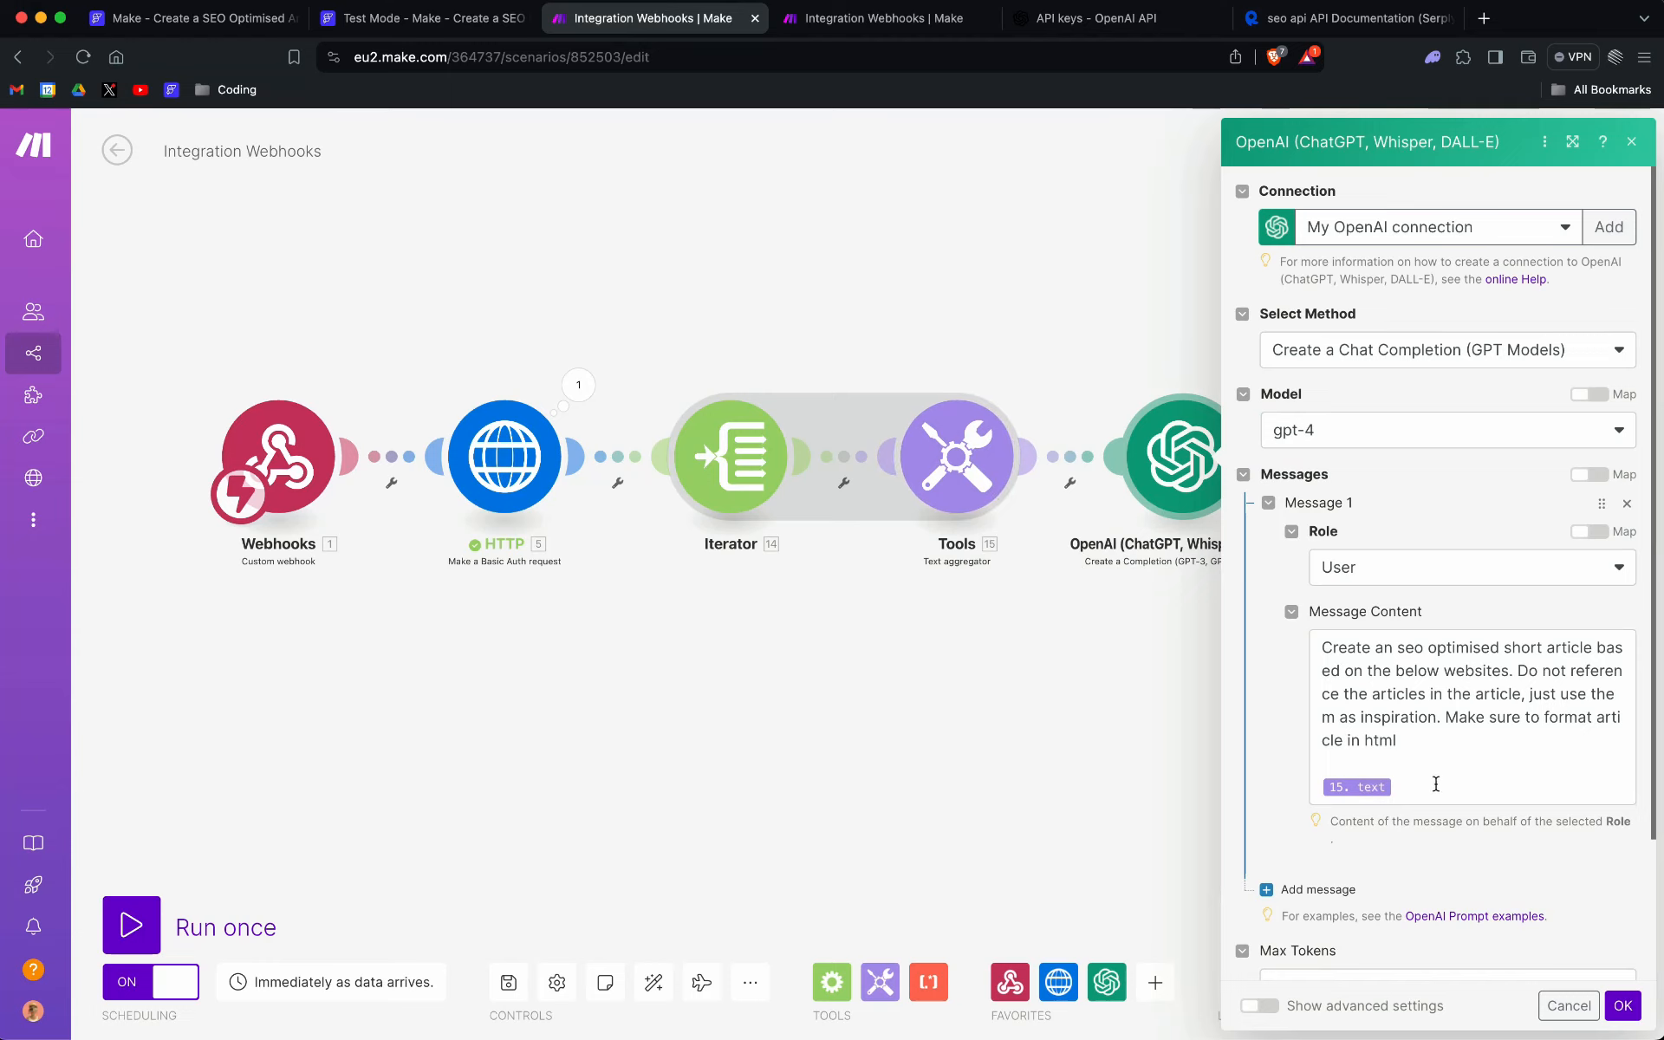
drag(1324, 647, 1451, 711)
click(1293, 338)
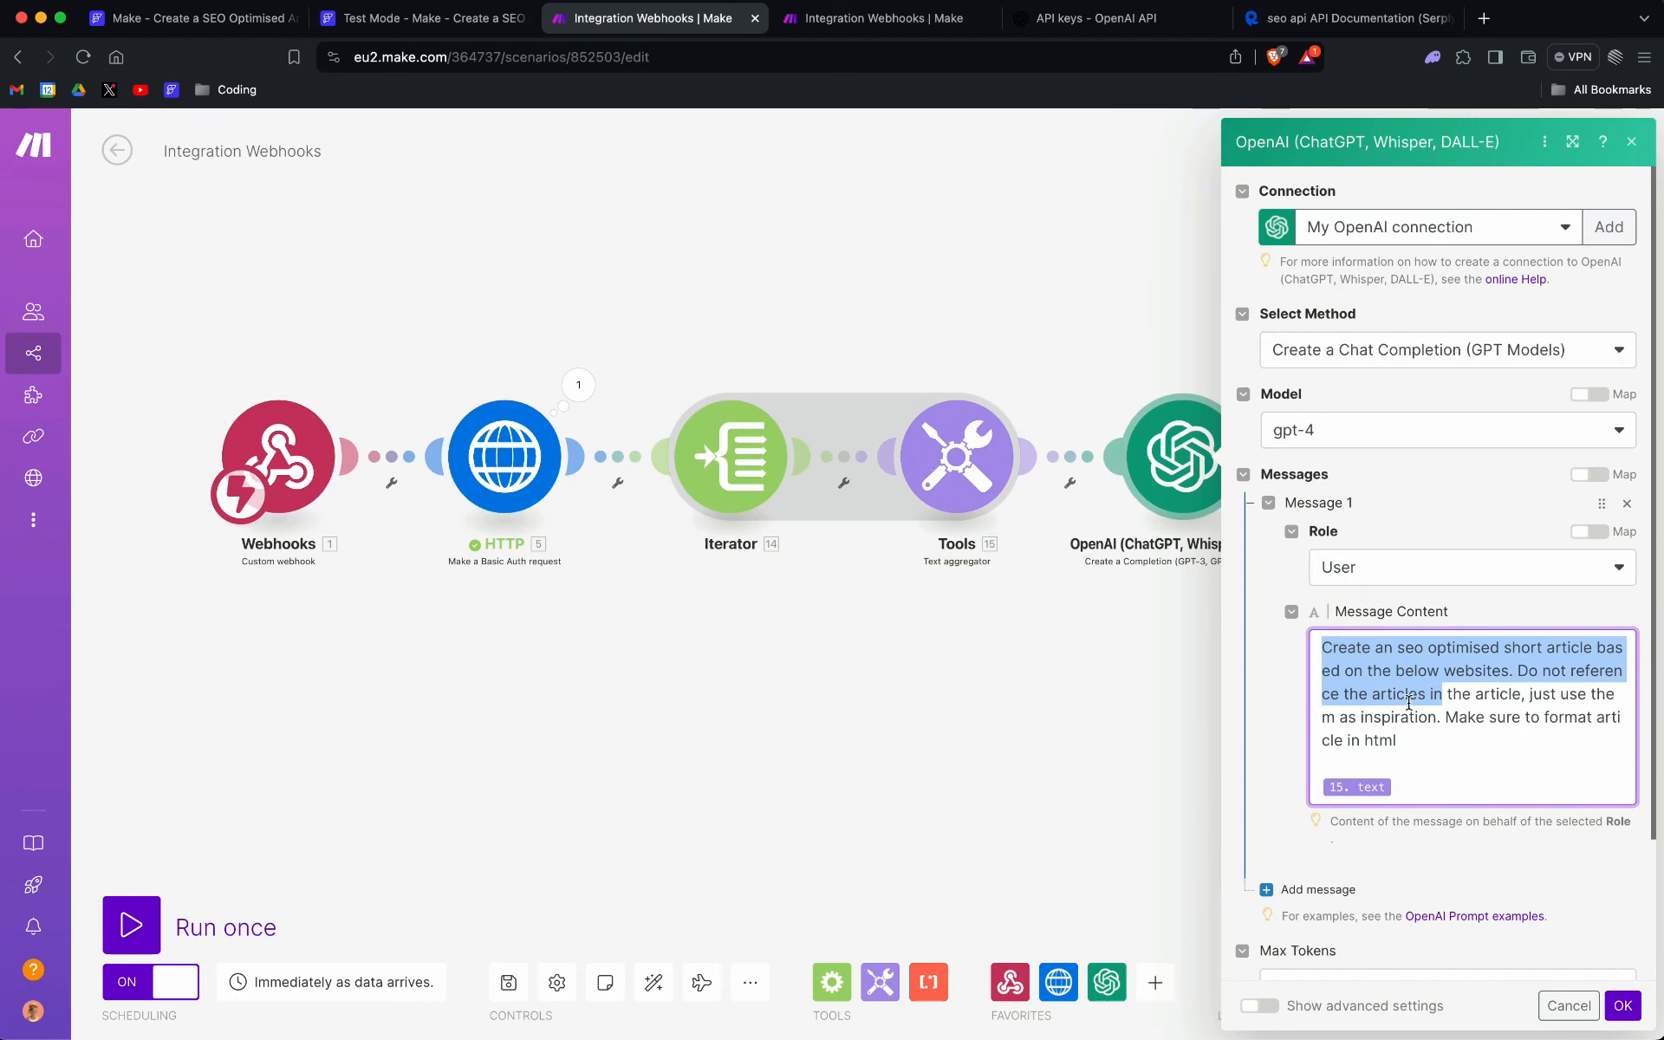
click(1420, 740)
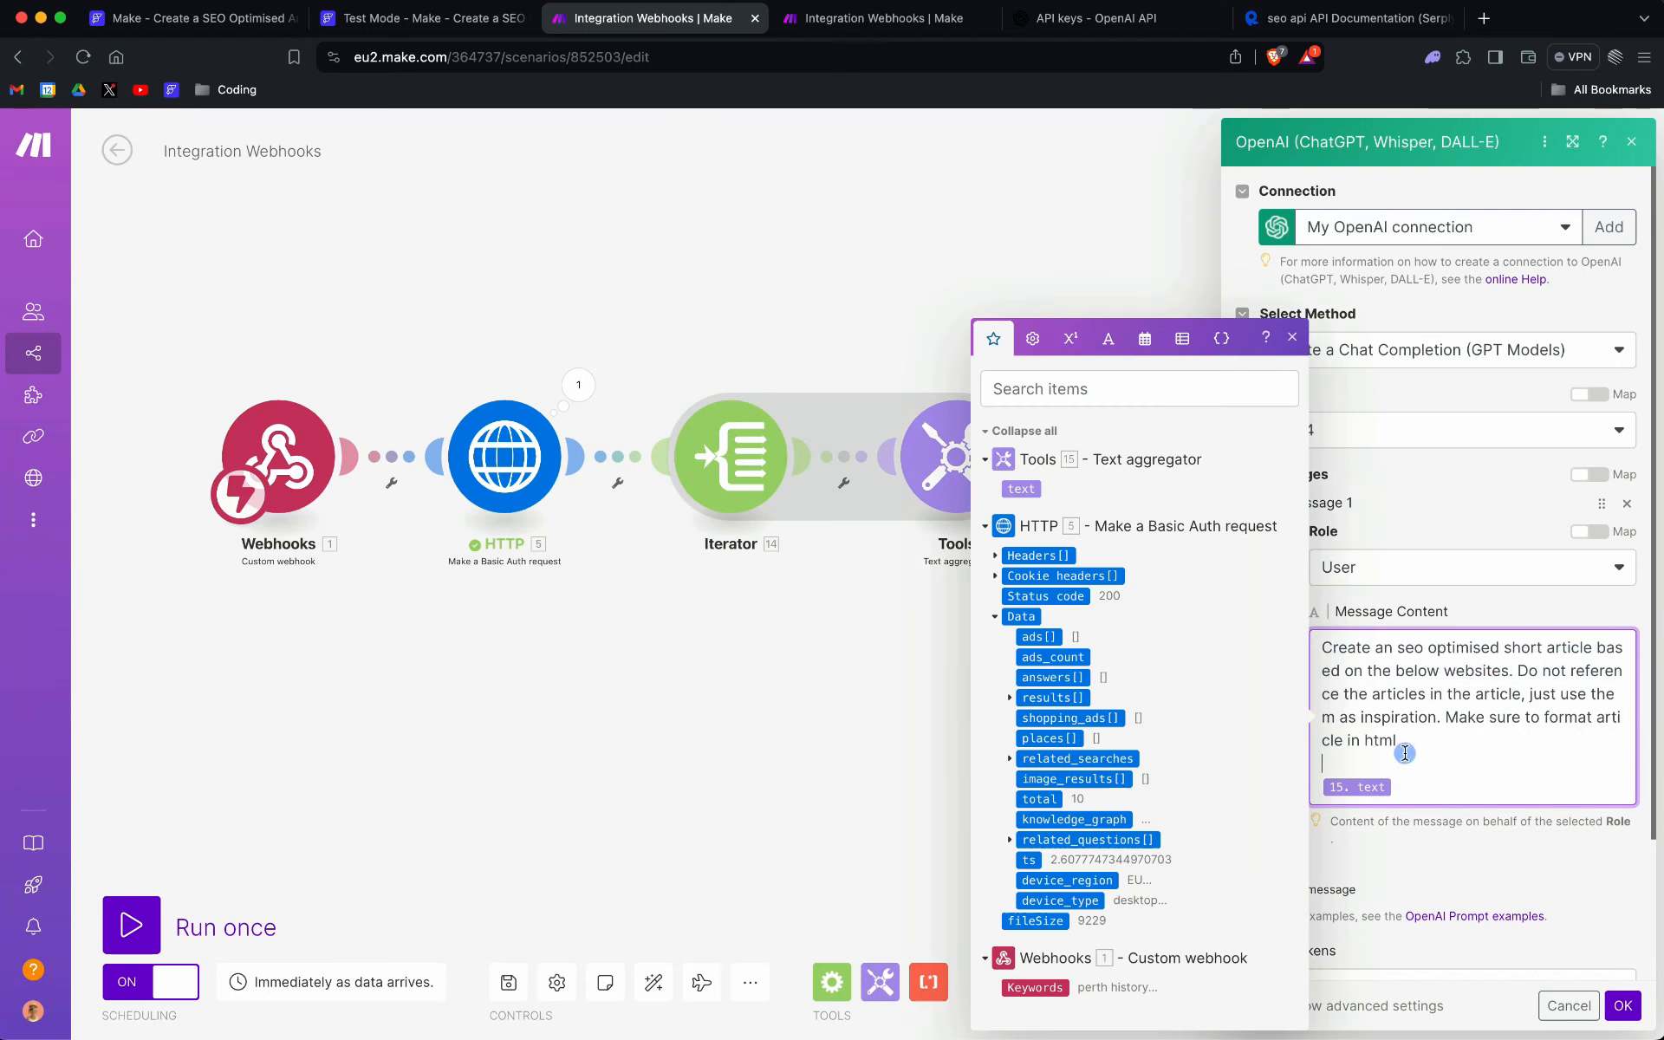
click(1284, 337)
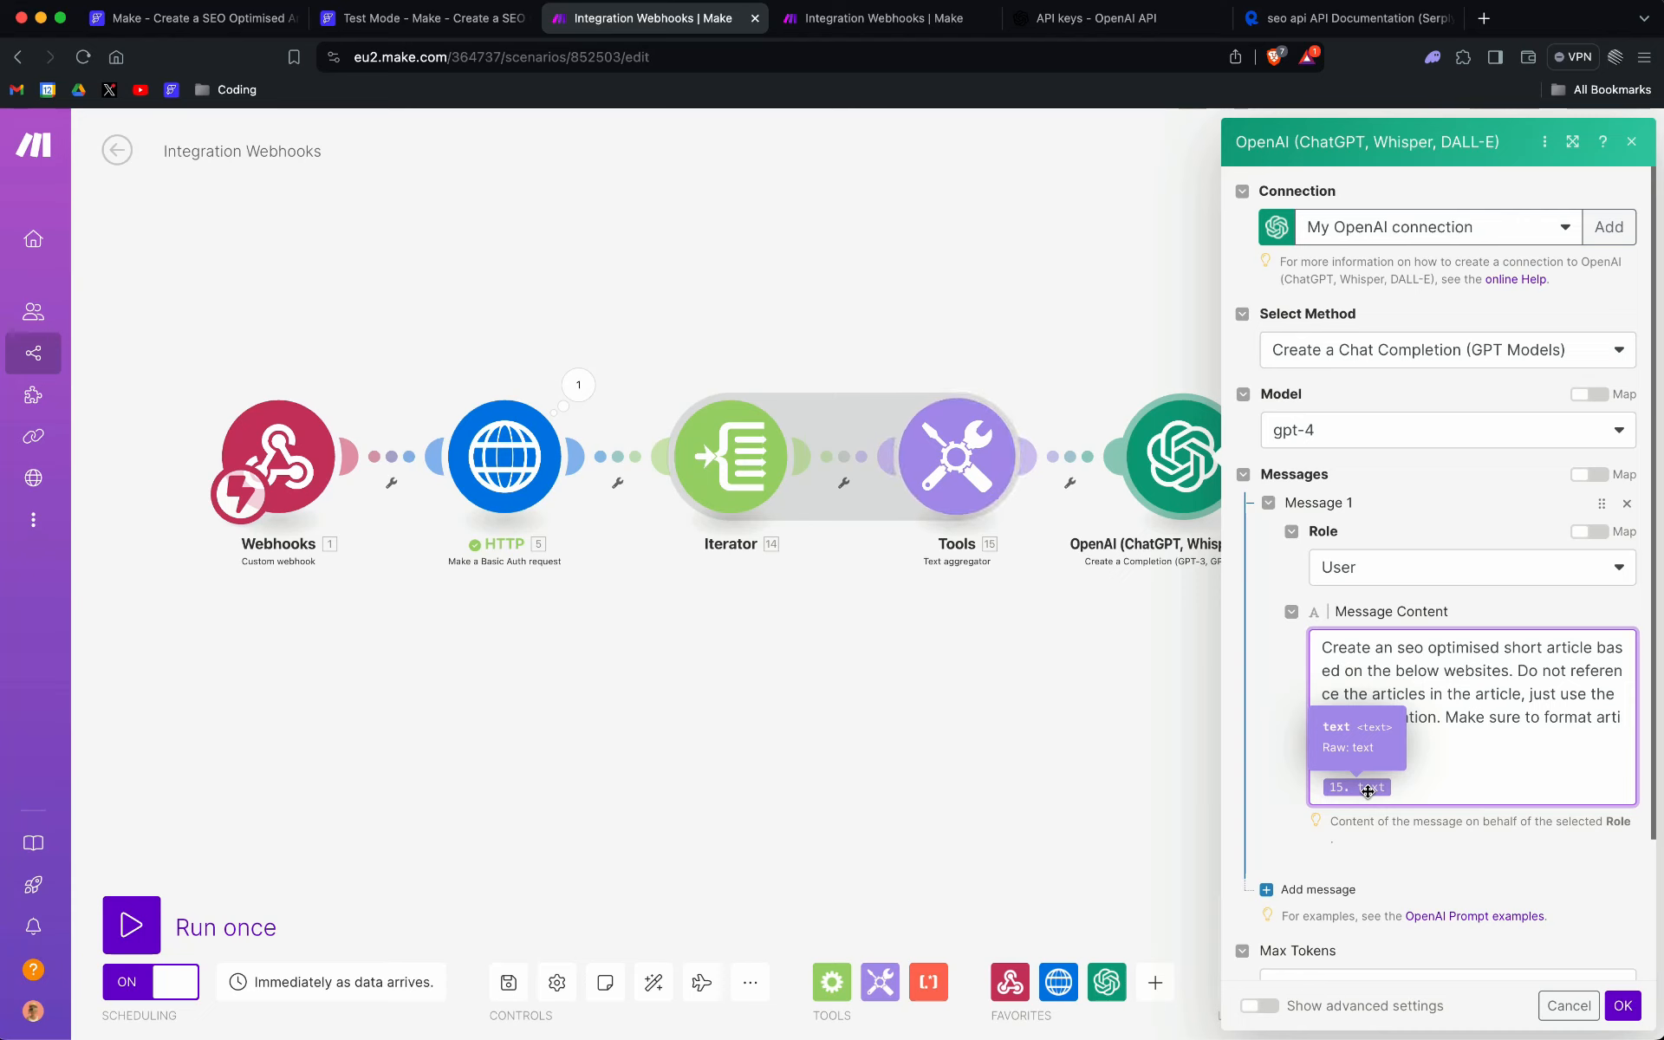
click(1504, 716)
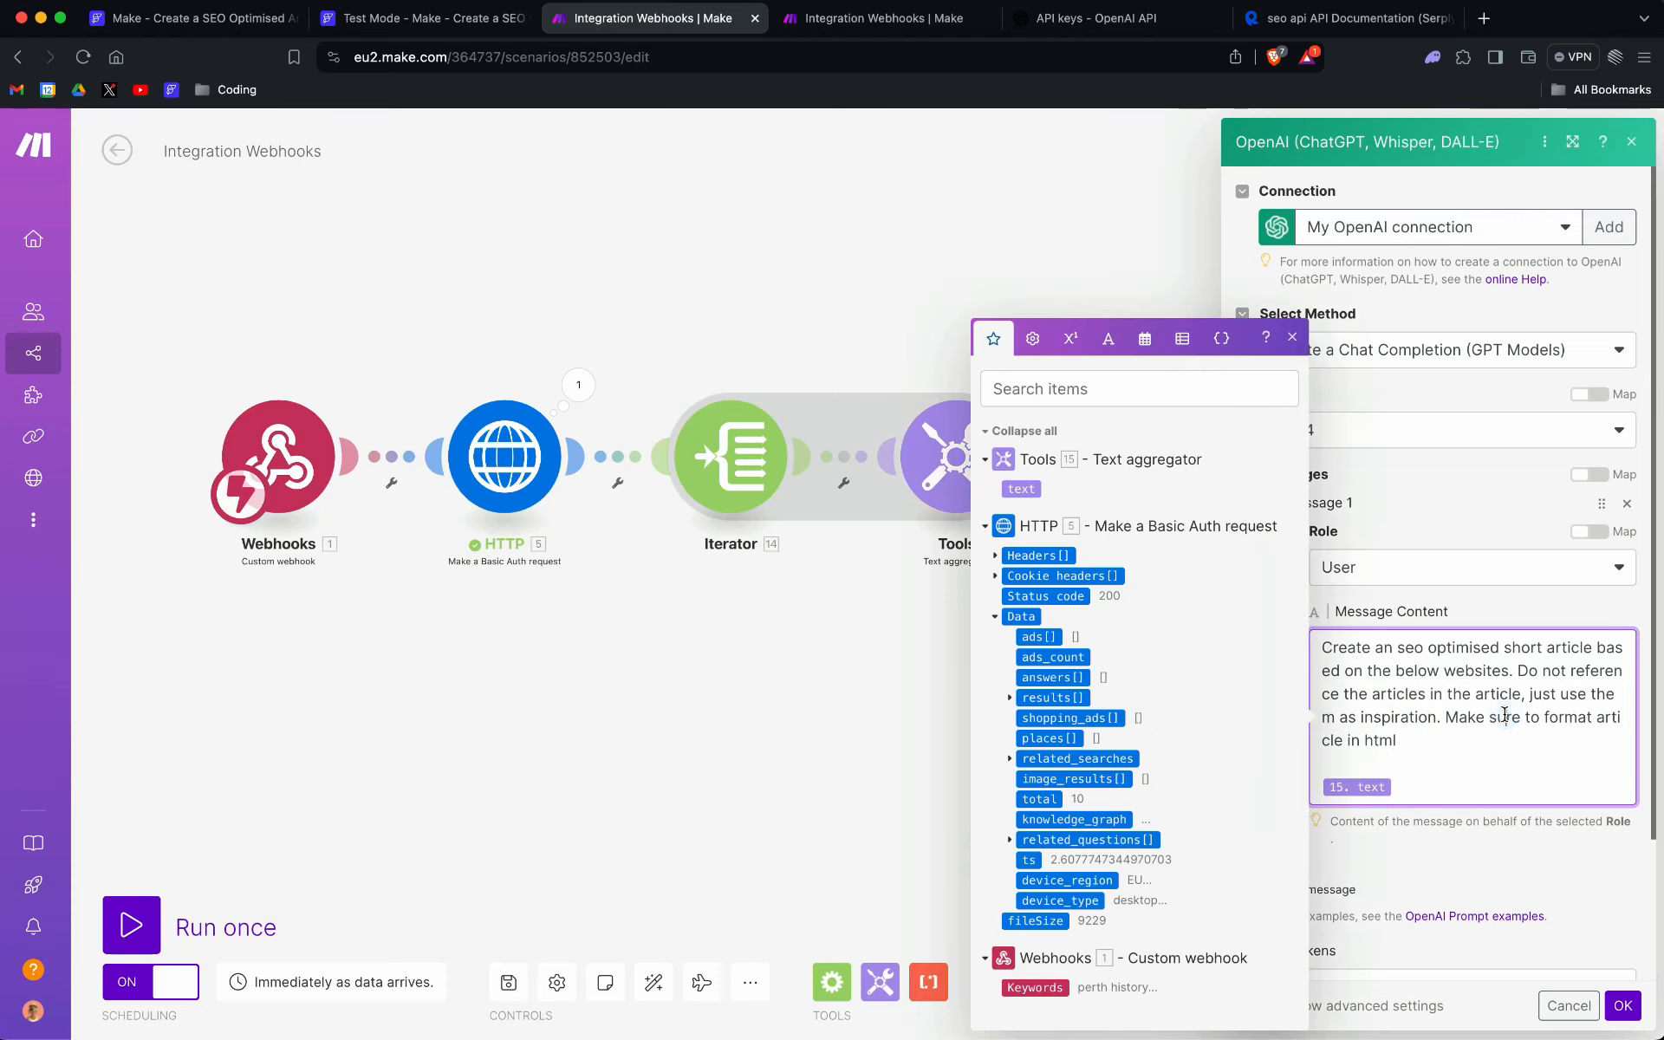
click(1632, 141)
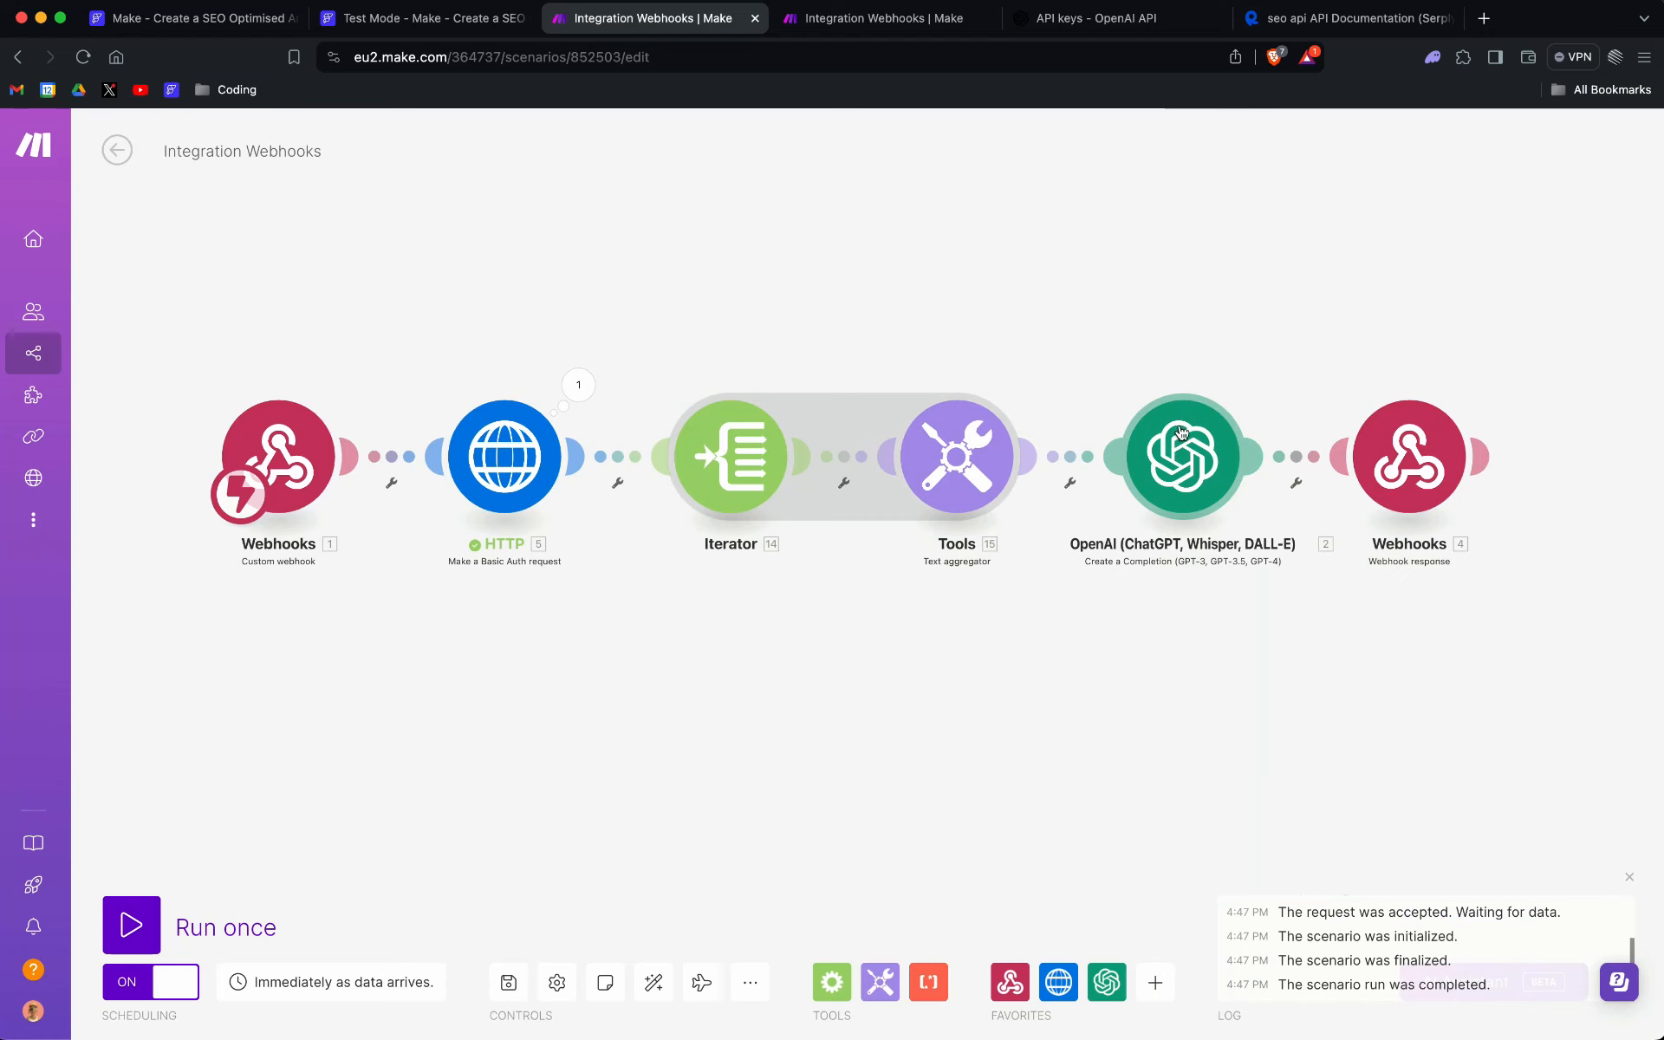
click(1183, 468)
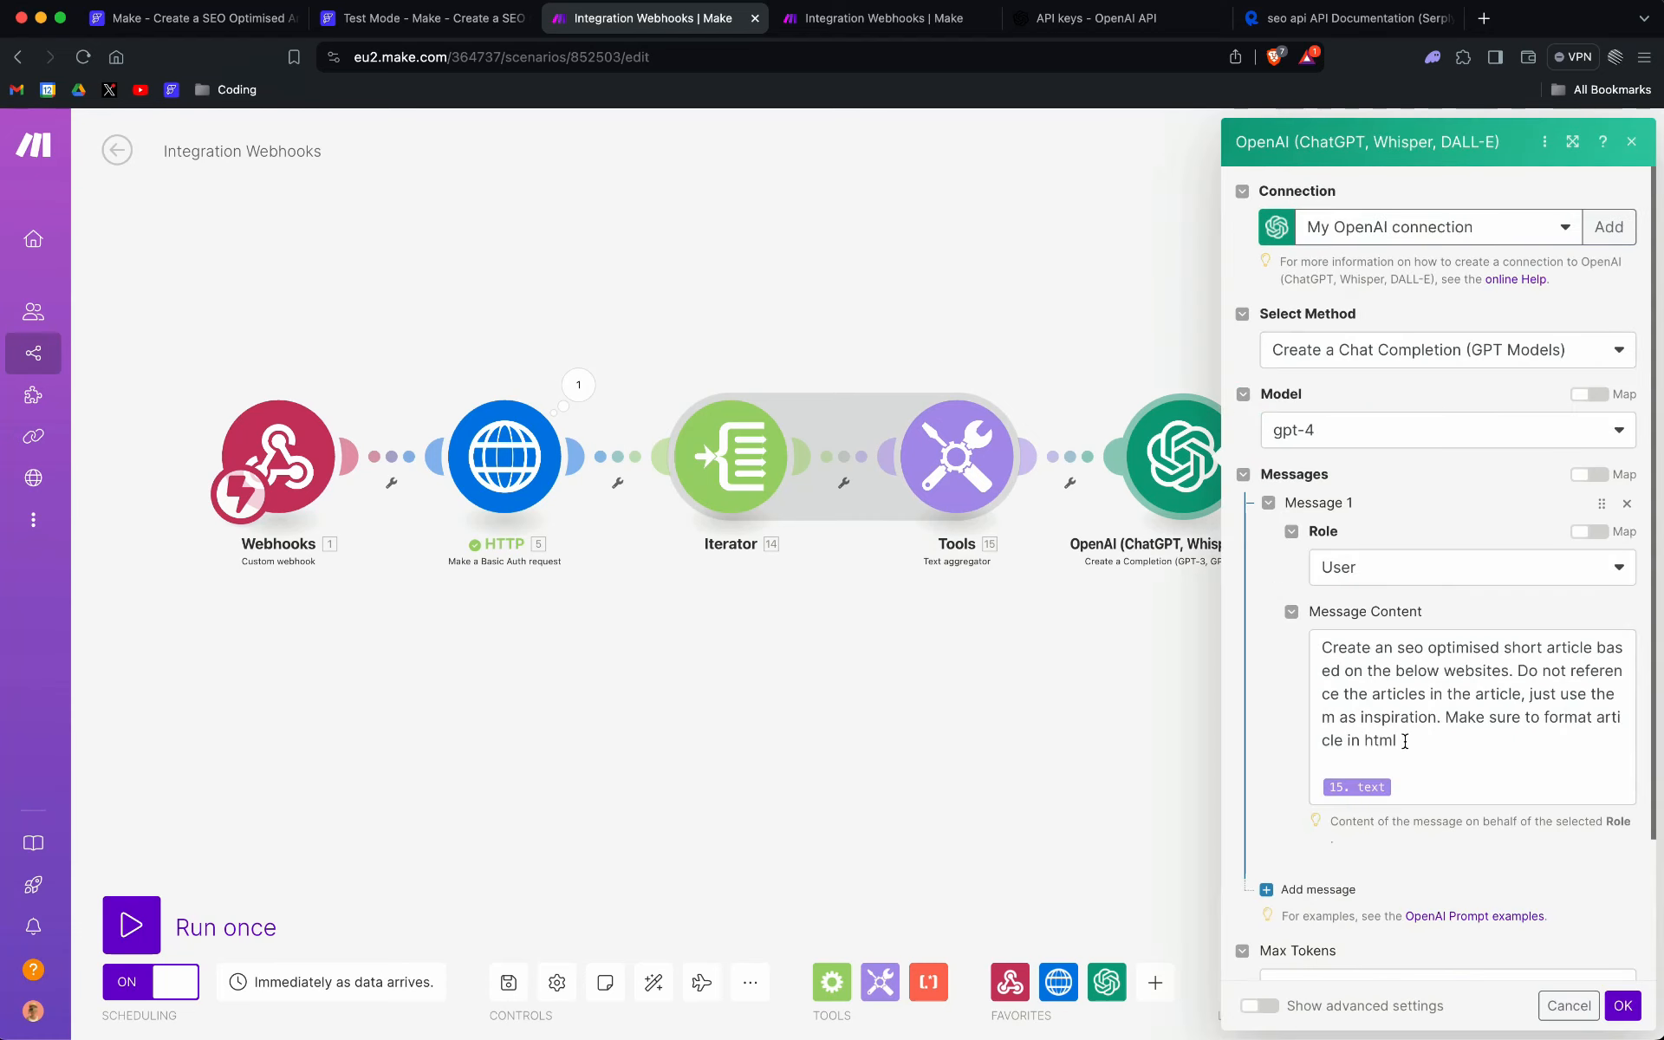
click(1633, 144)
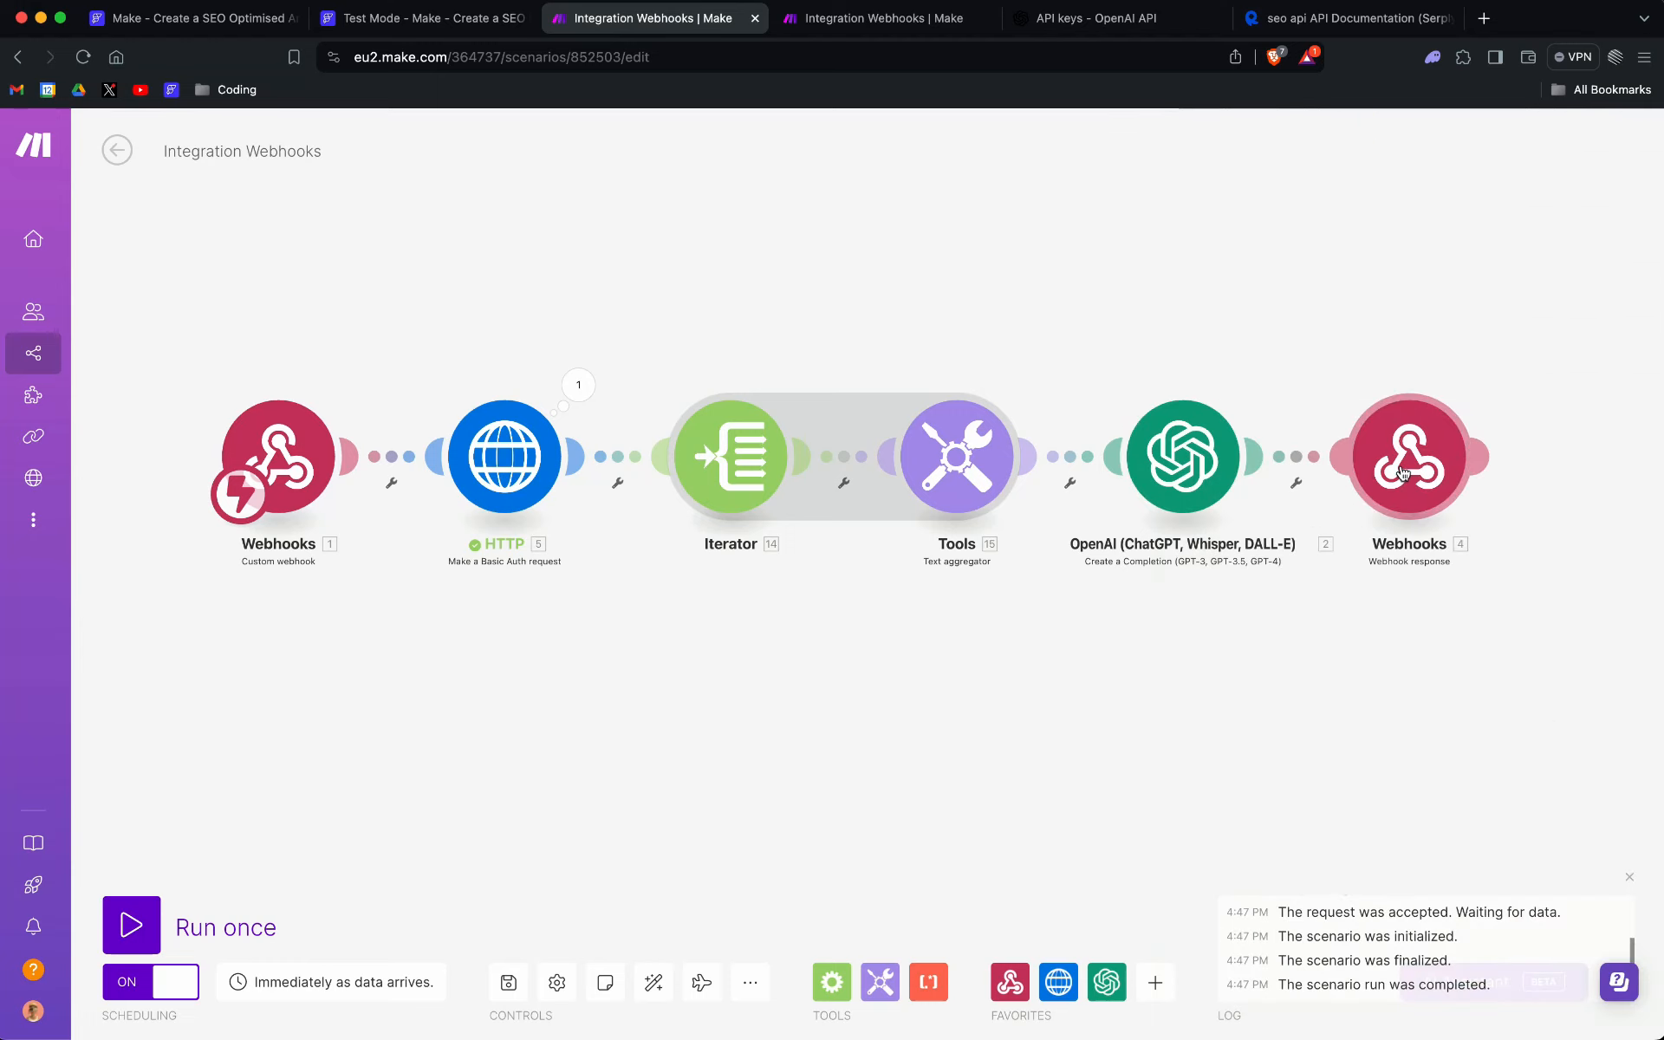
Step: Look at the generated article in the FlutterFlow test app, then inspect the HtmlView widget's visibility and HTML content settings on HomePage
click(404, 20)
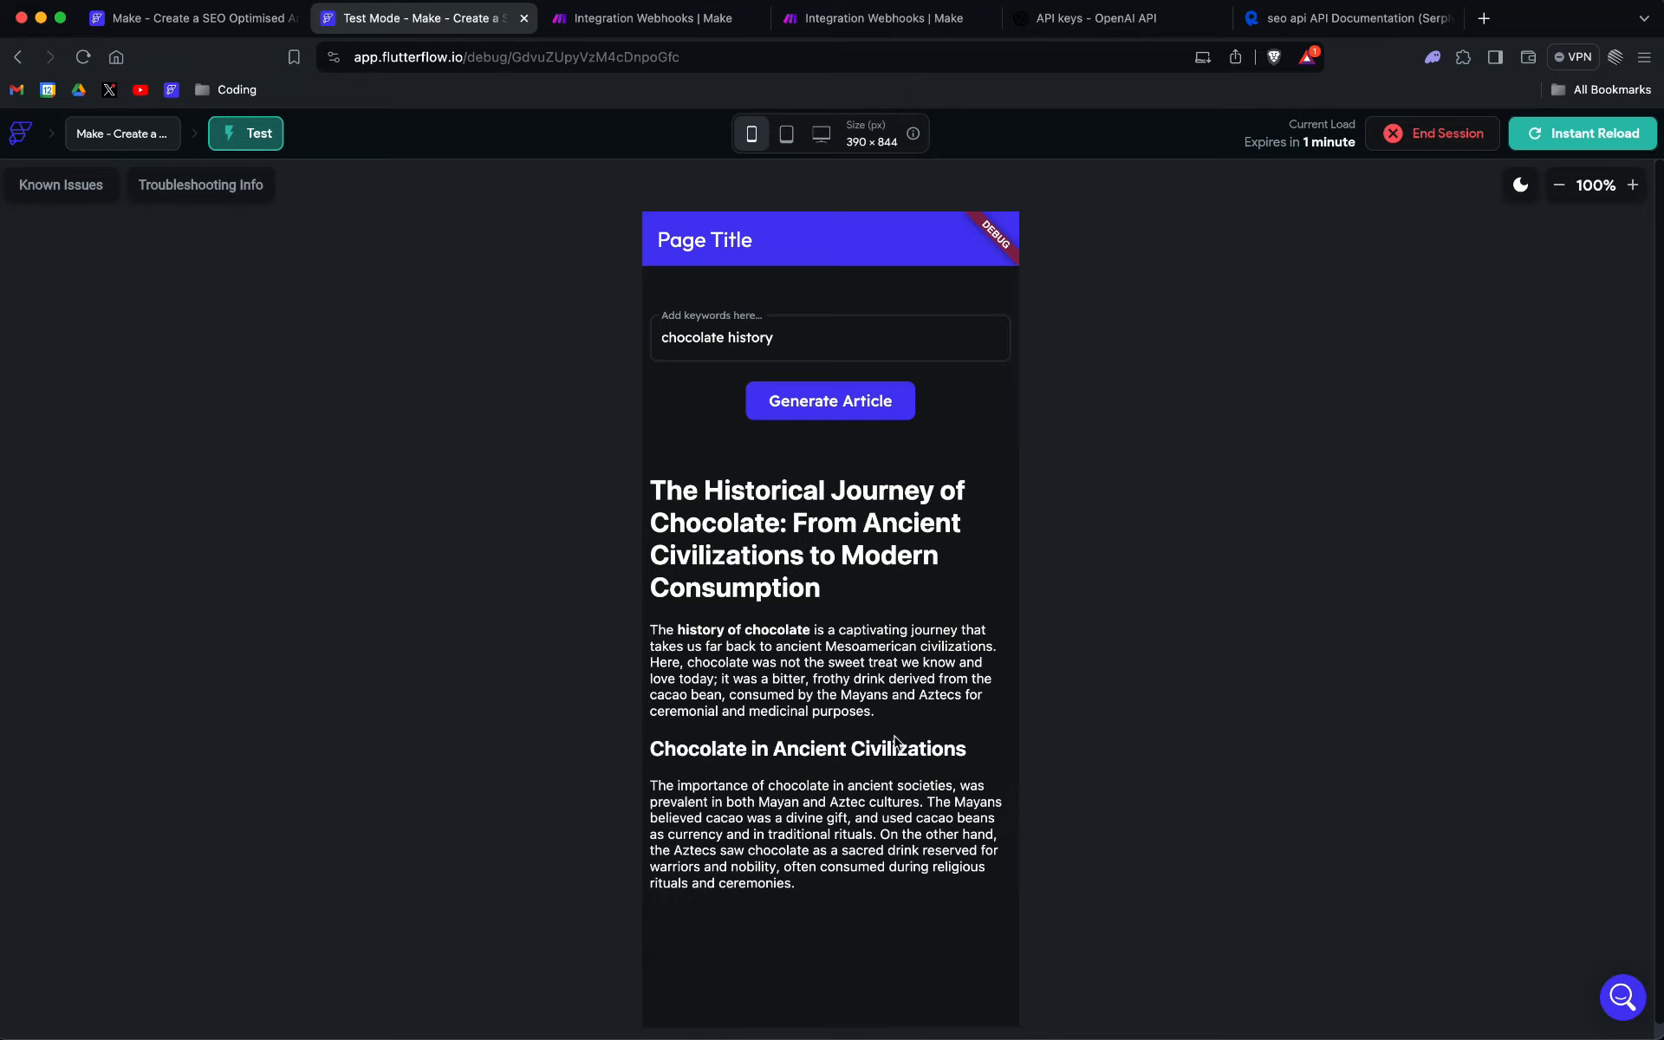
click(160, 19)
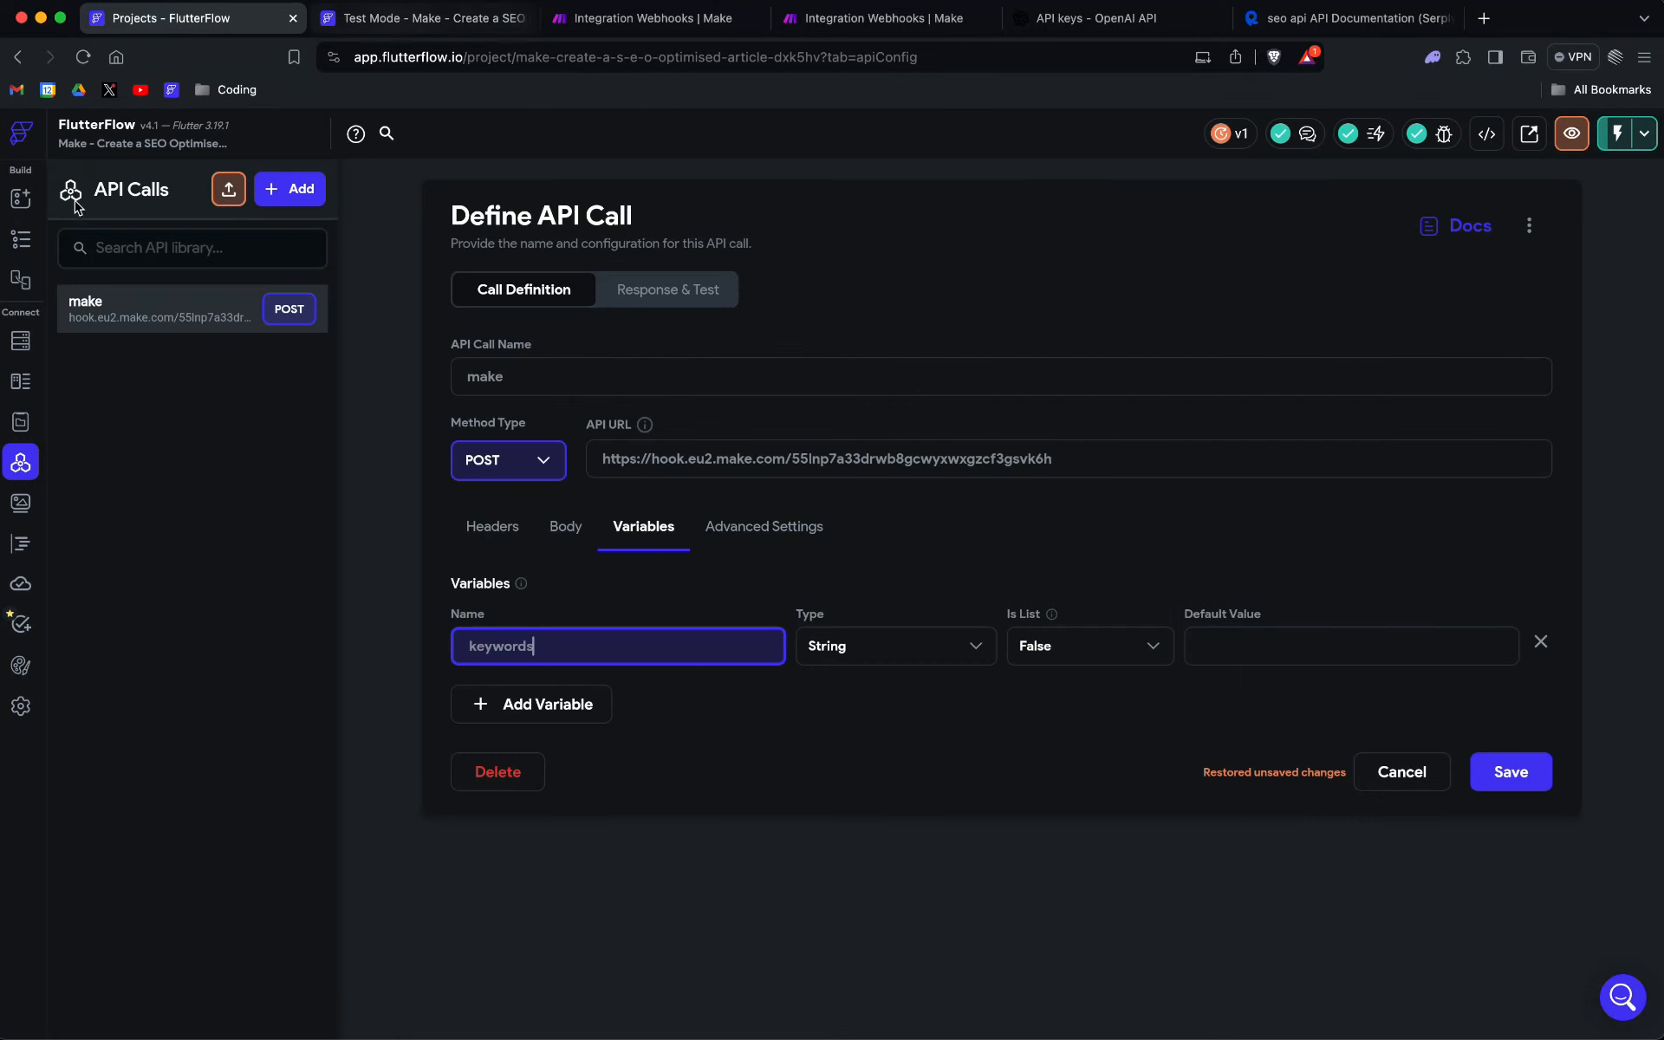
click(20, 243)
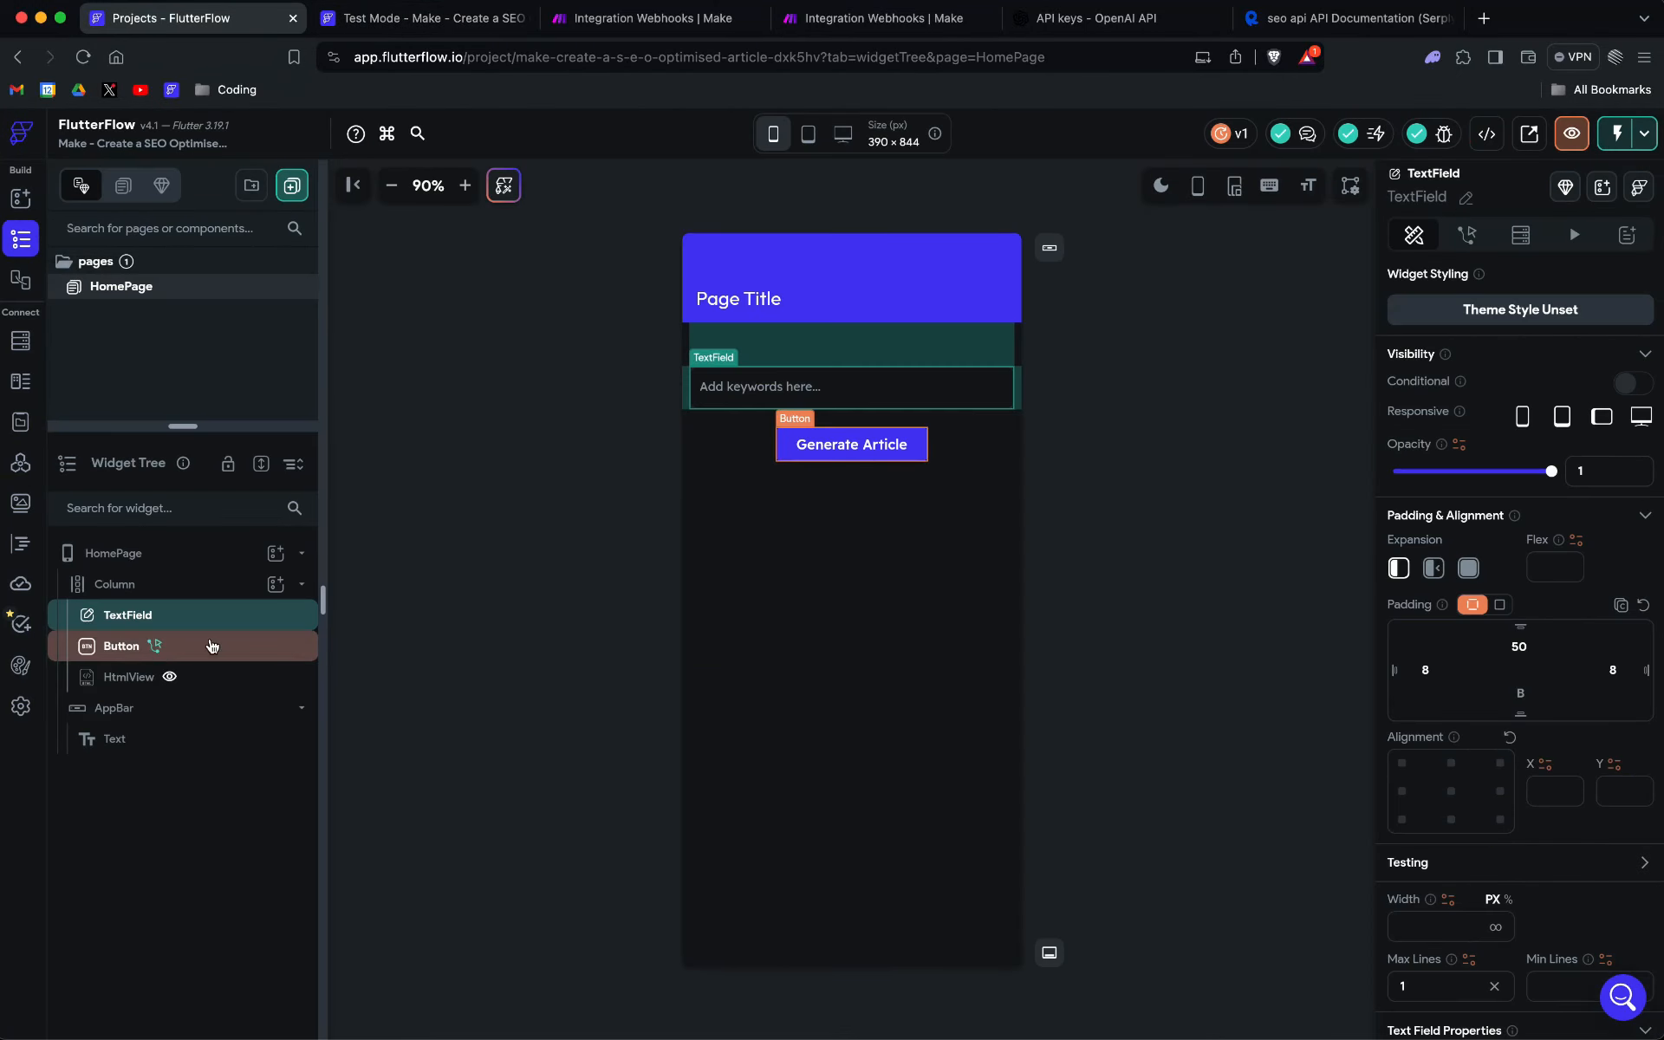
click(212, 687)
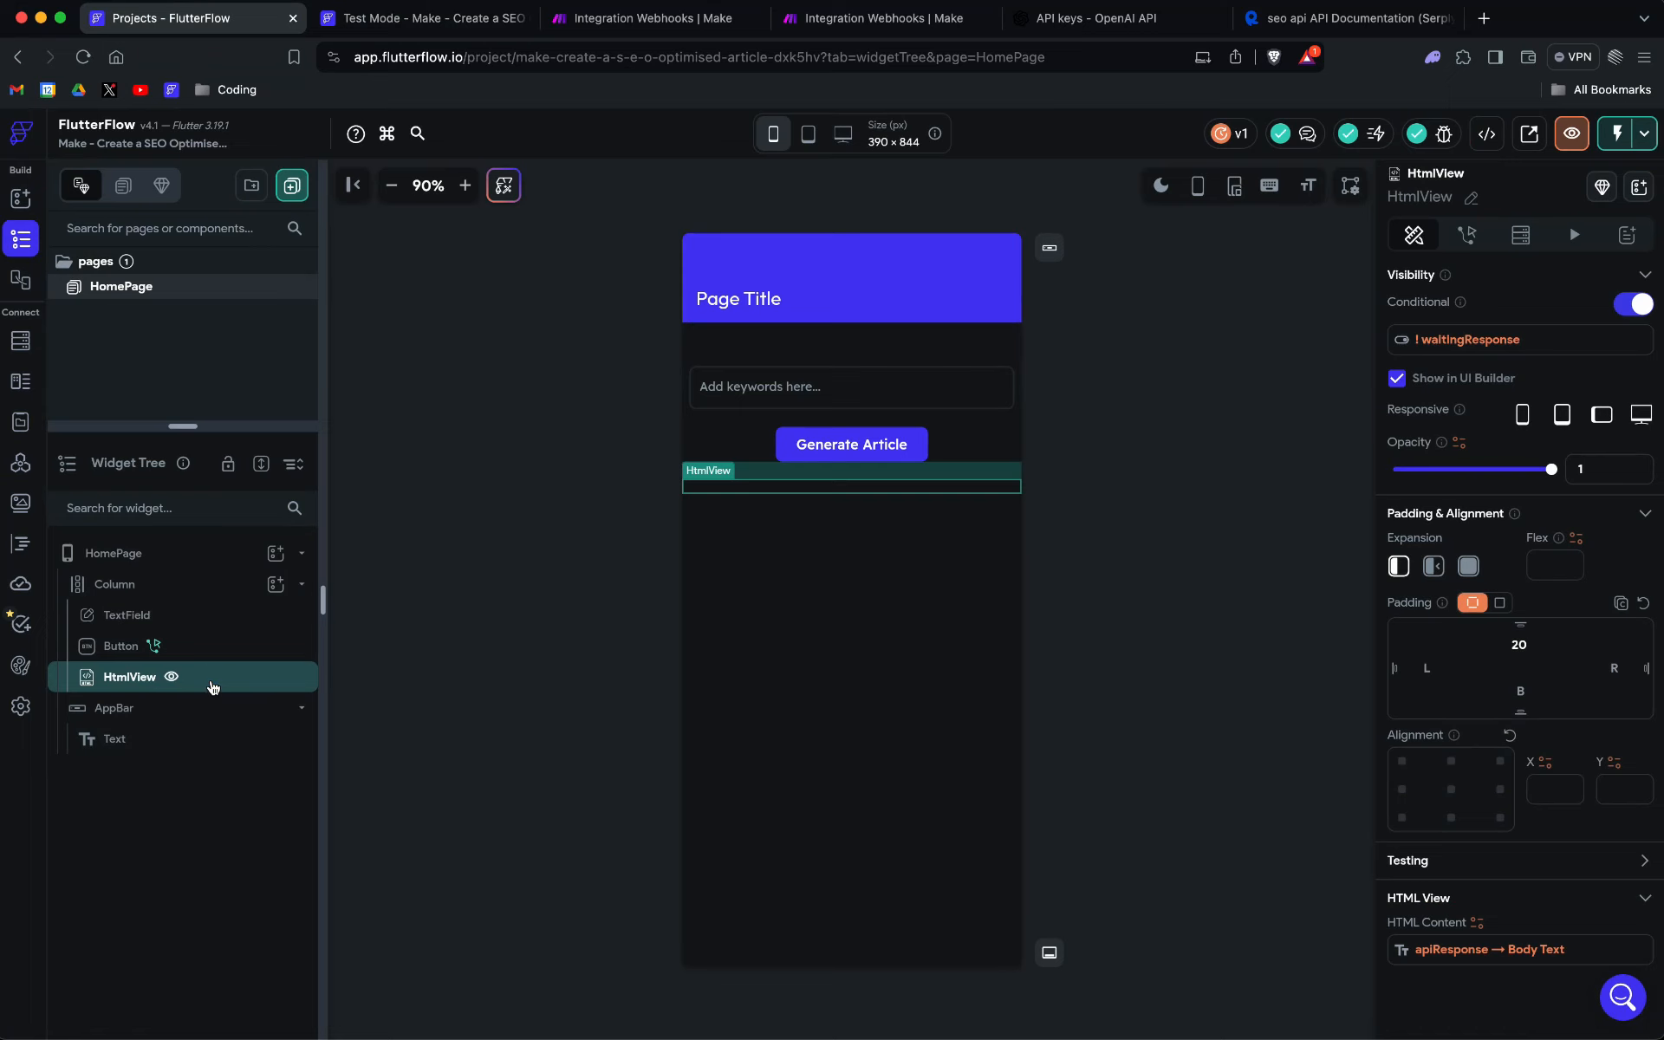
Step: Compare the custom webhook's address in Make with the API URL of FlutterFlow's make call, then review the call's variables and JSON body
click(635, 26)
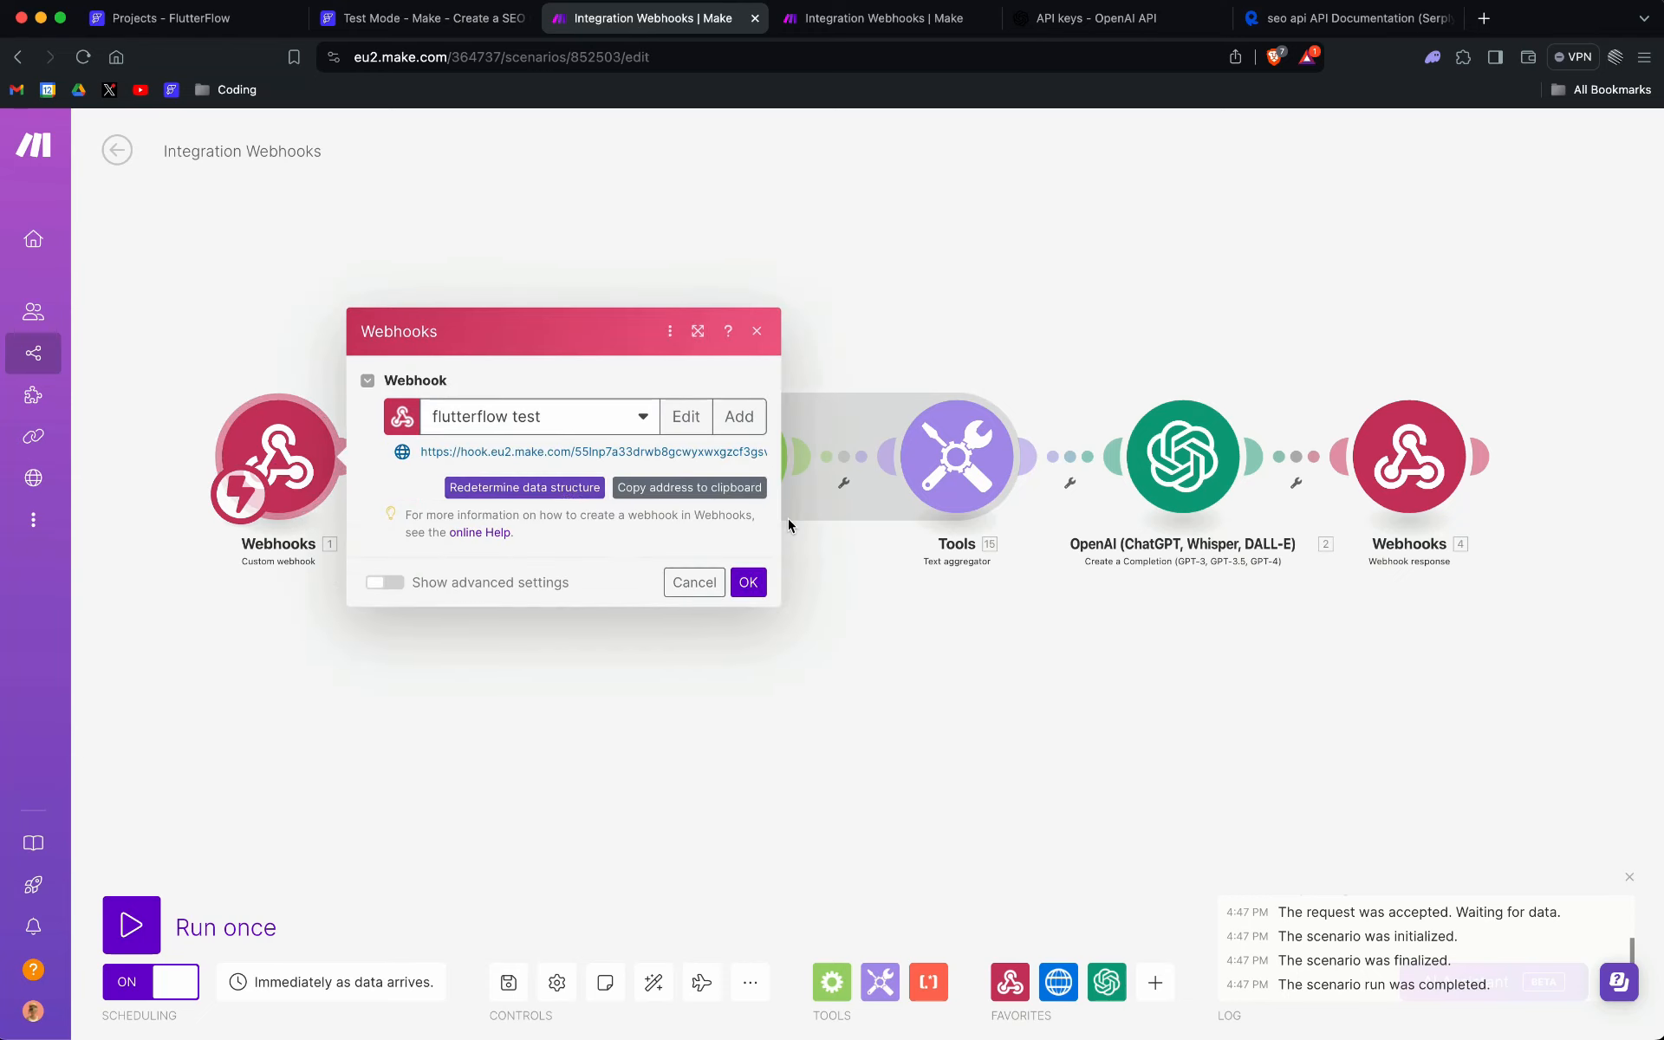
click(757, 330)
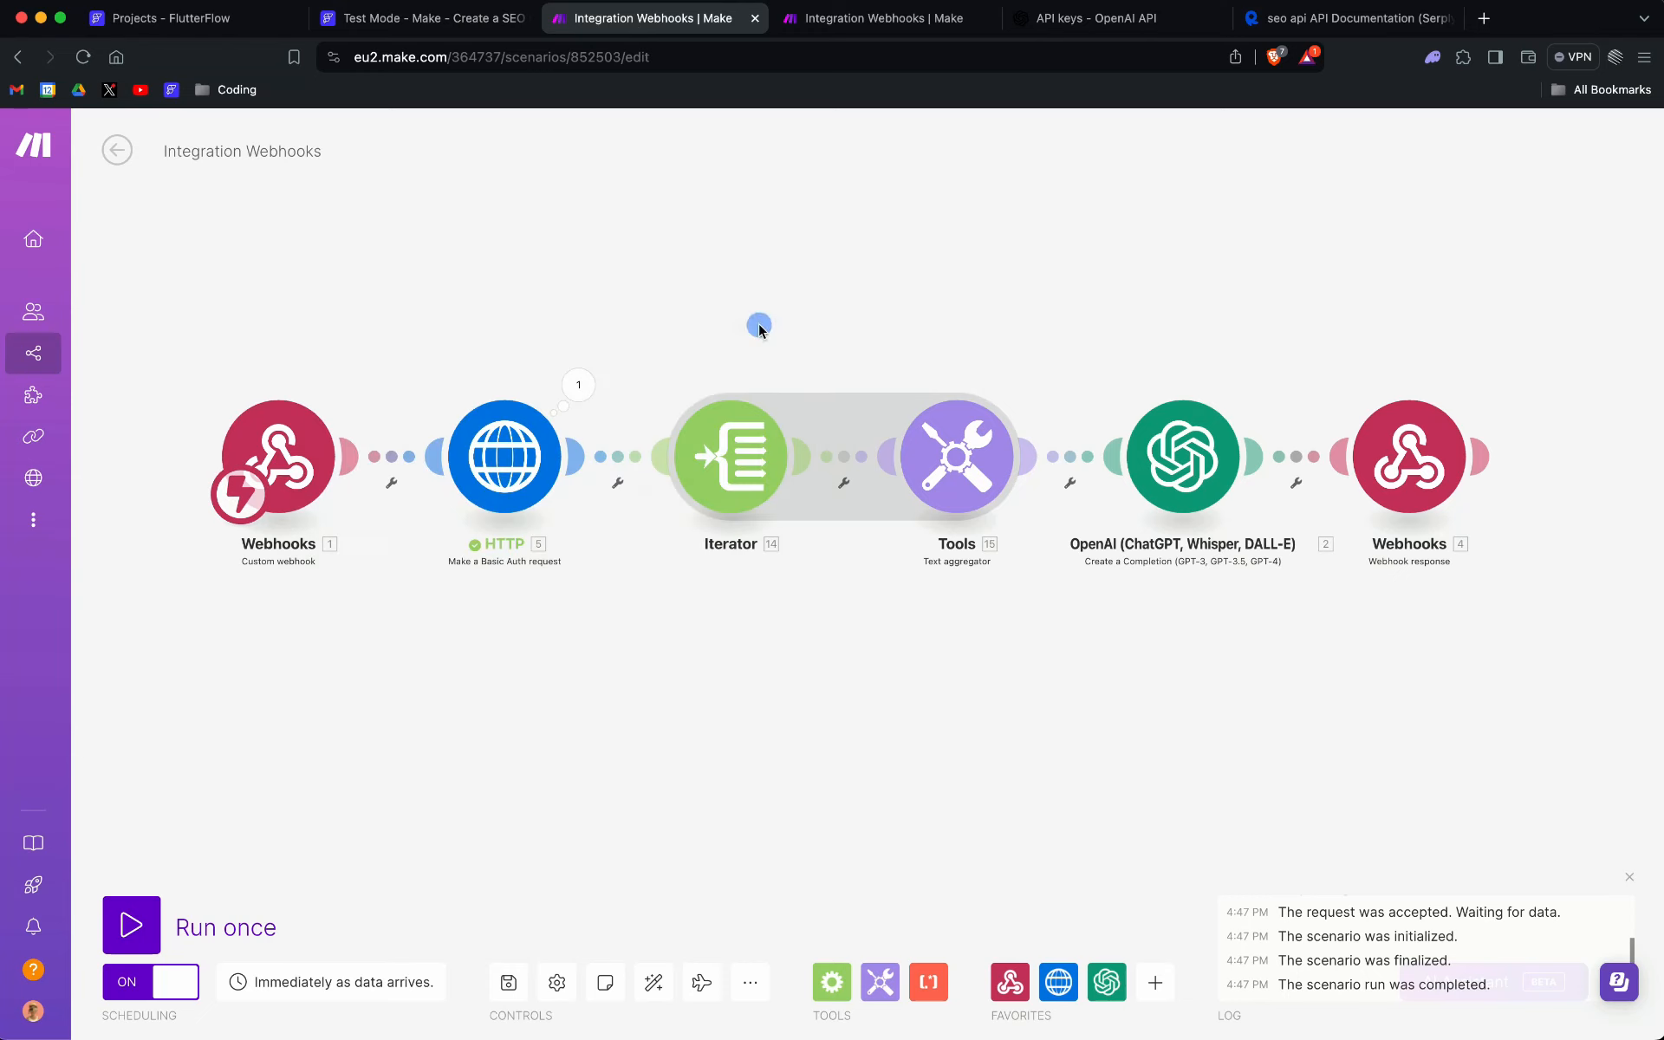
click(148, 18)
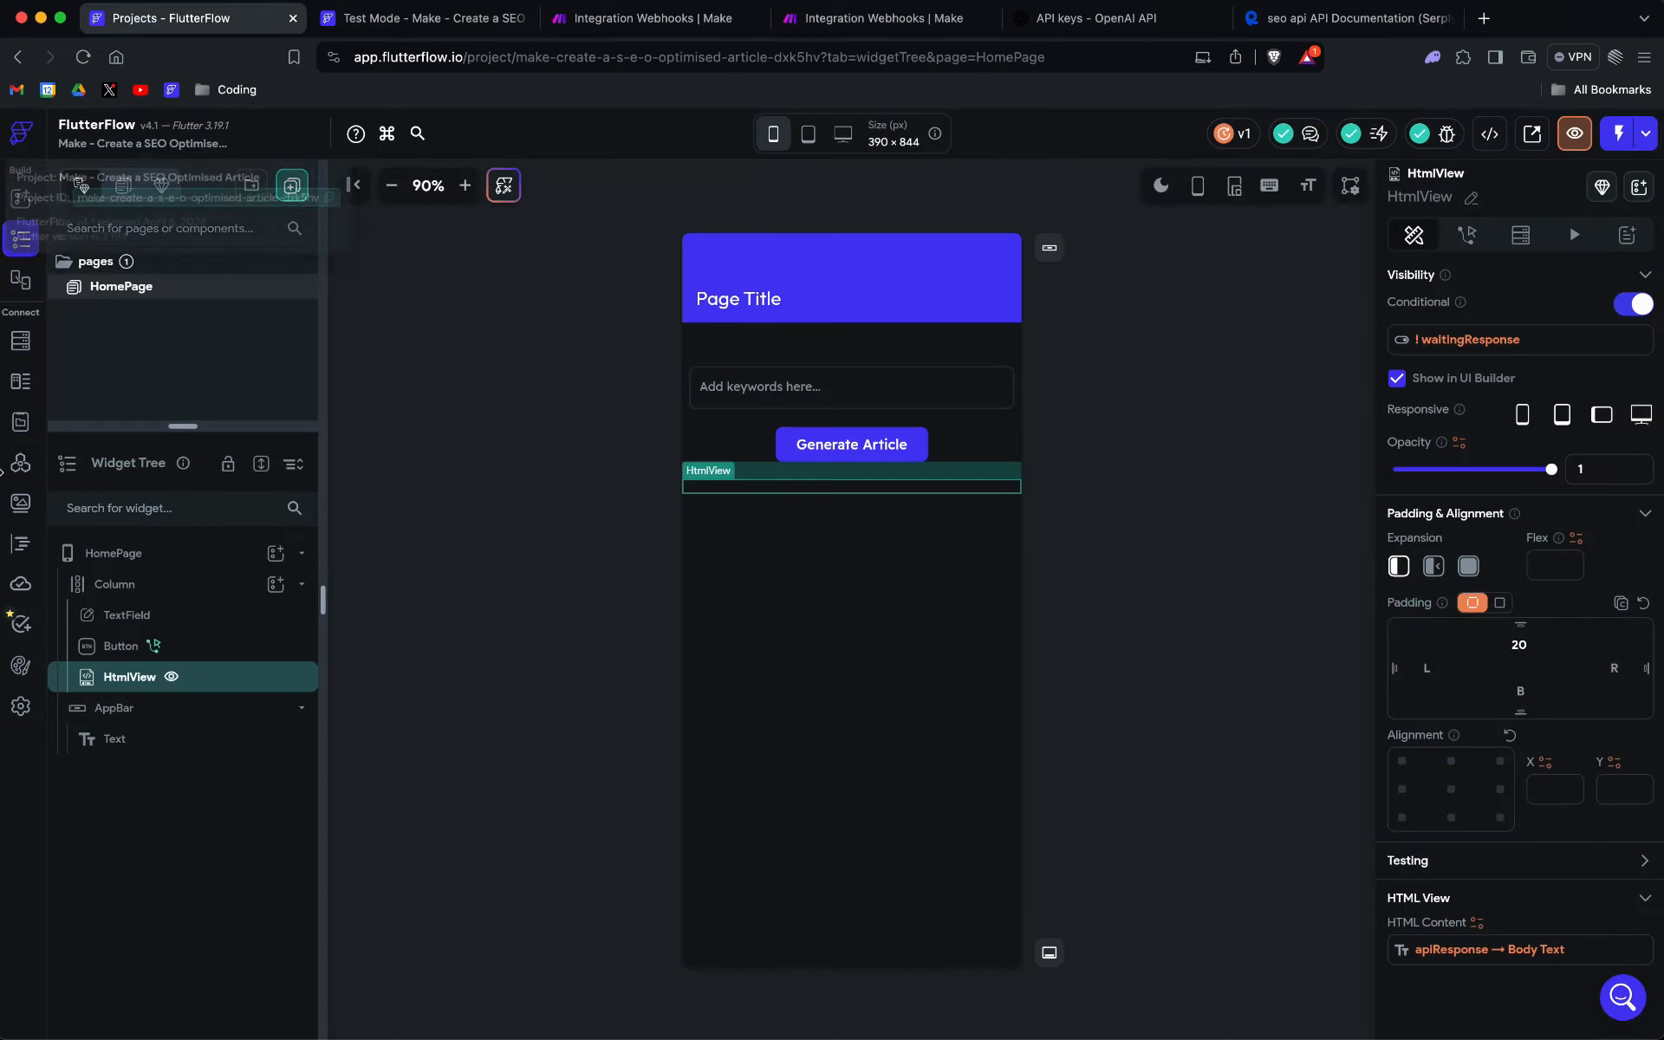
click(20, 462)
double_click(692, 464)
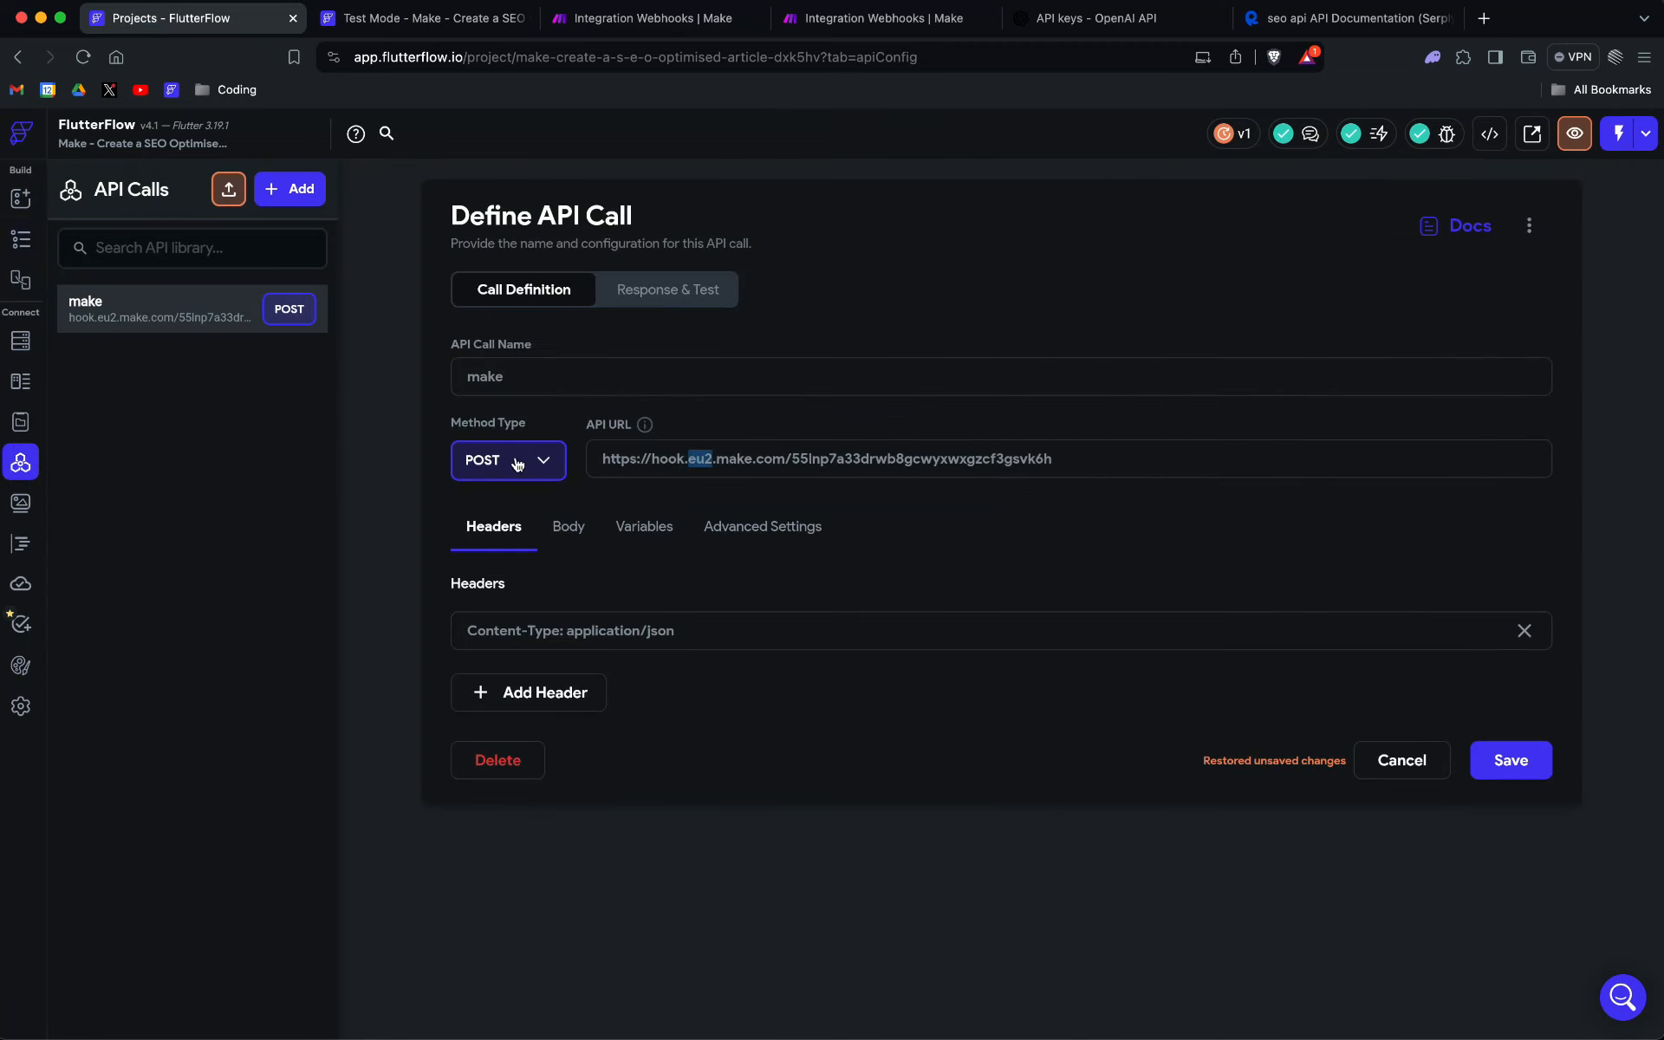
click(844, 460)
click(929, 462)
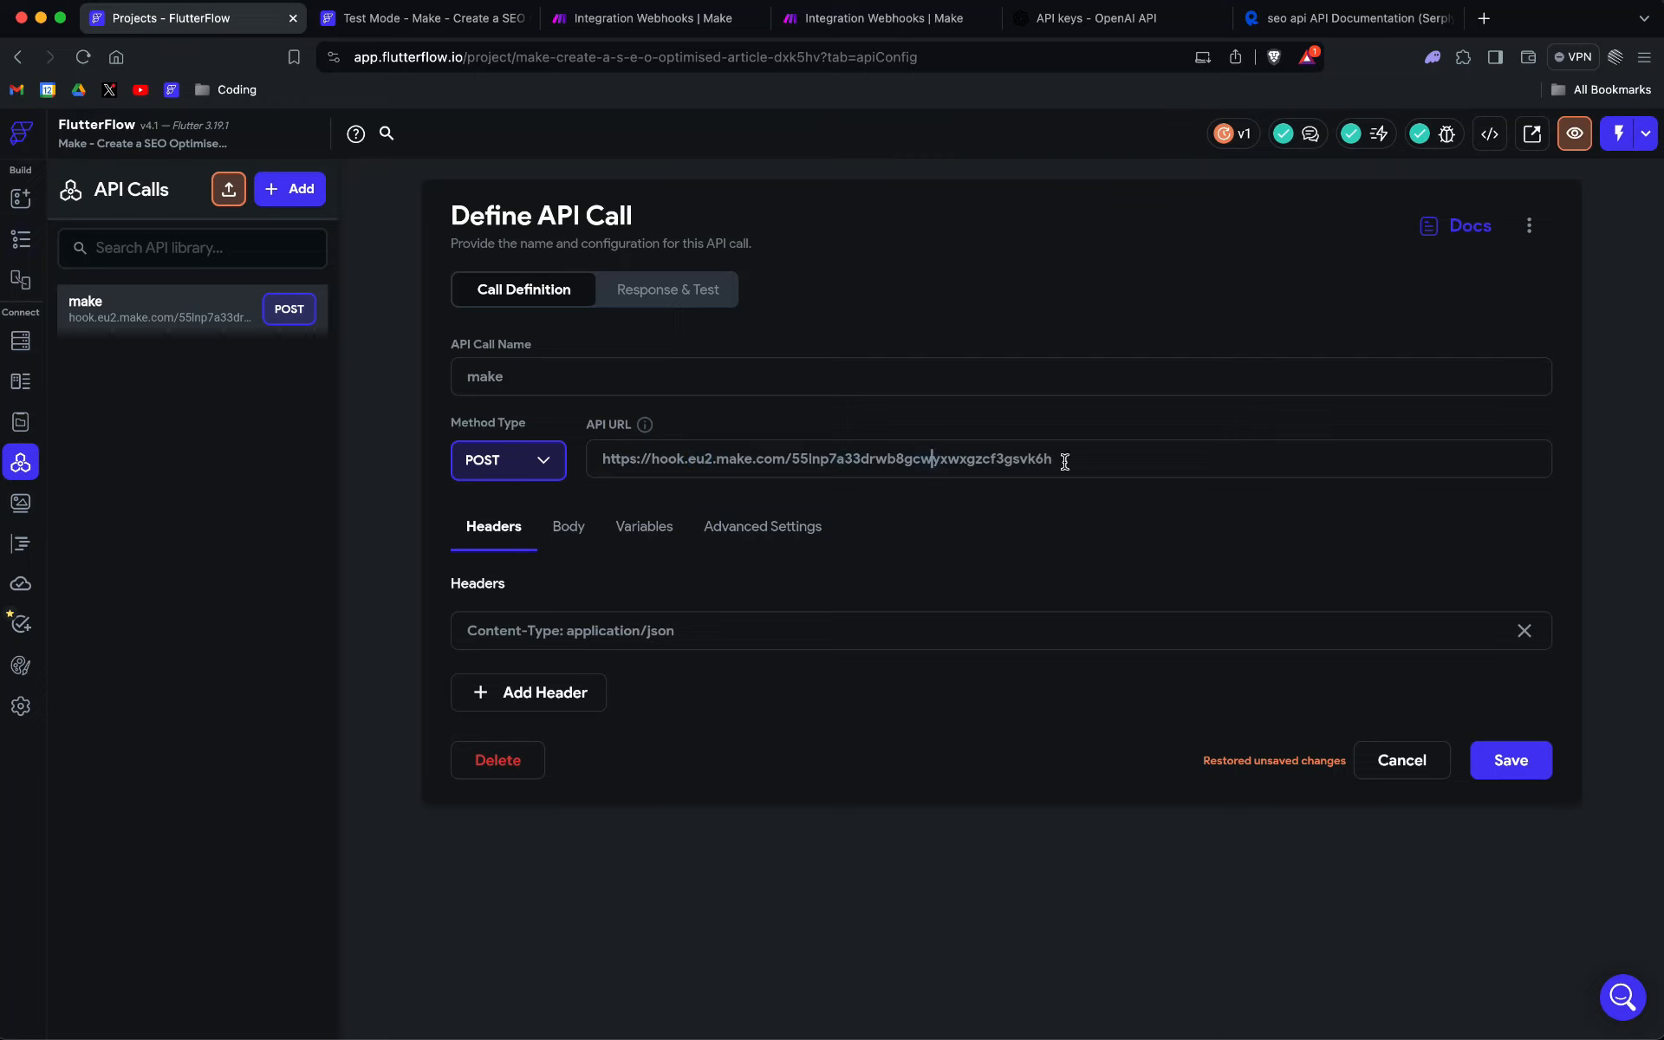
click(632, 530)
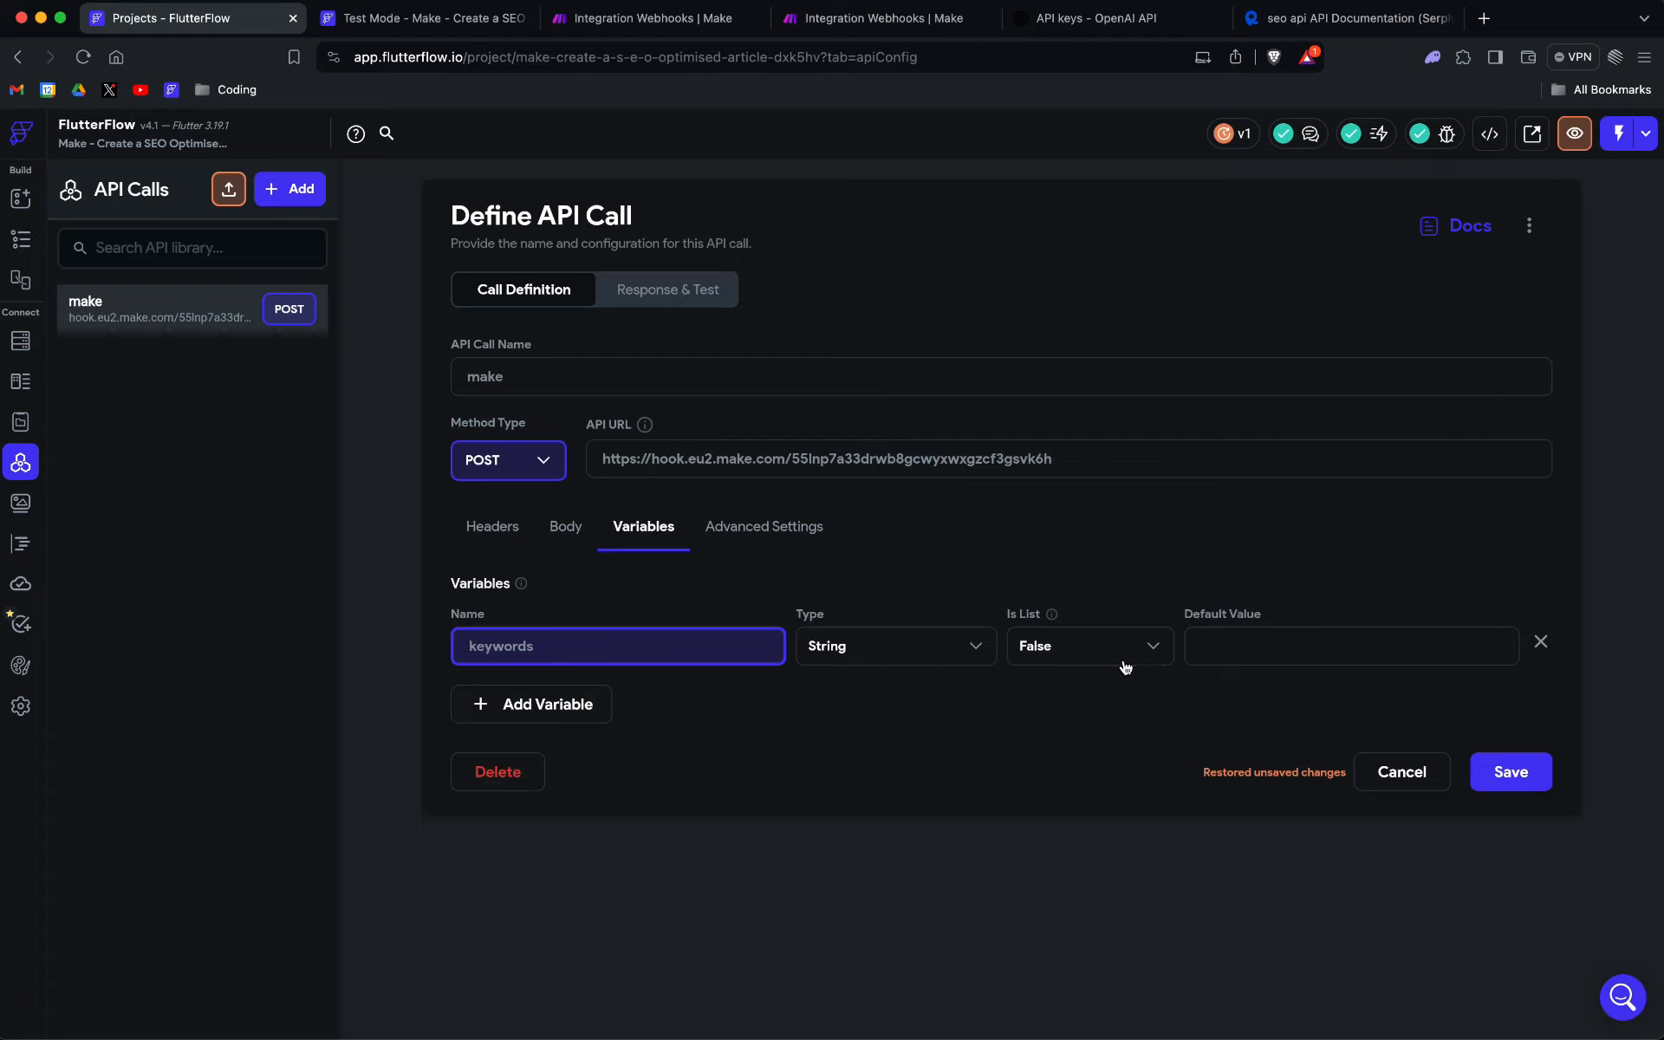
click(563, 530)
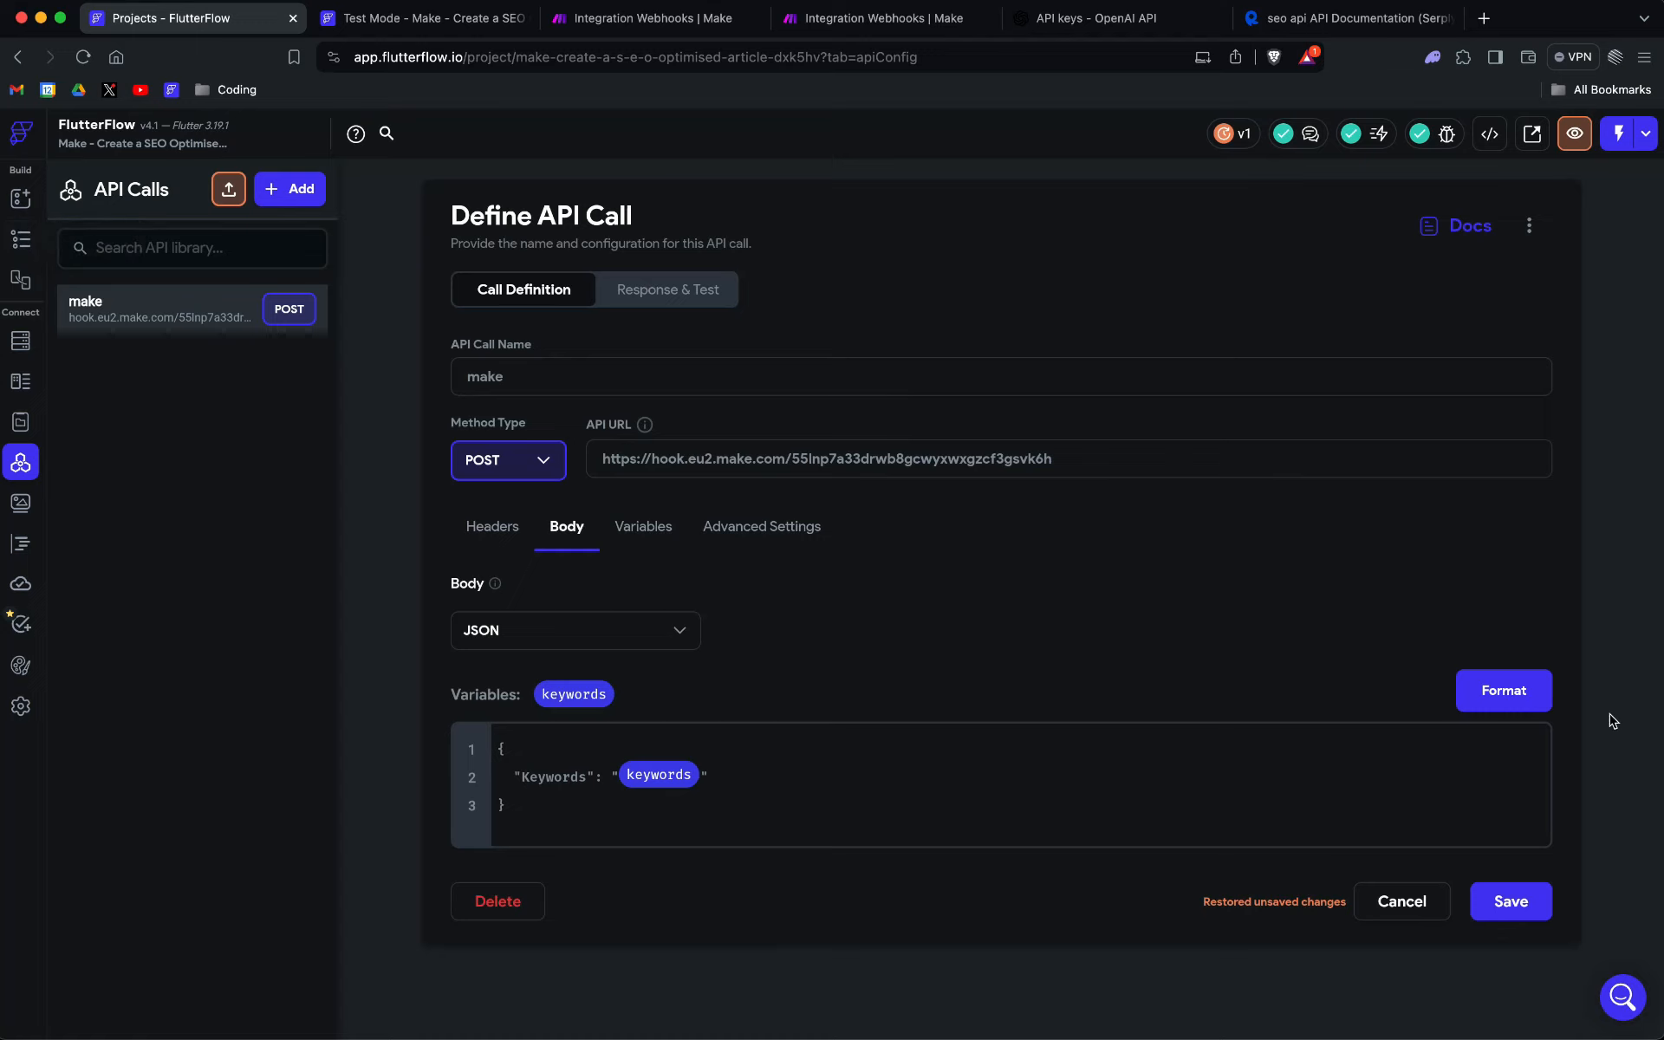
Step: Set the keywords test value of the make API call to "chocolate history" and run the API test
click(668, 290)
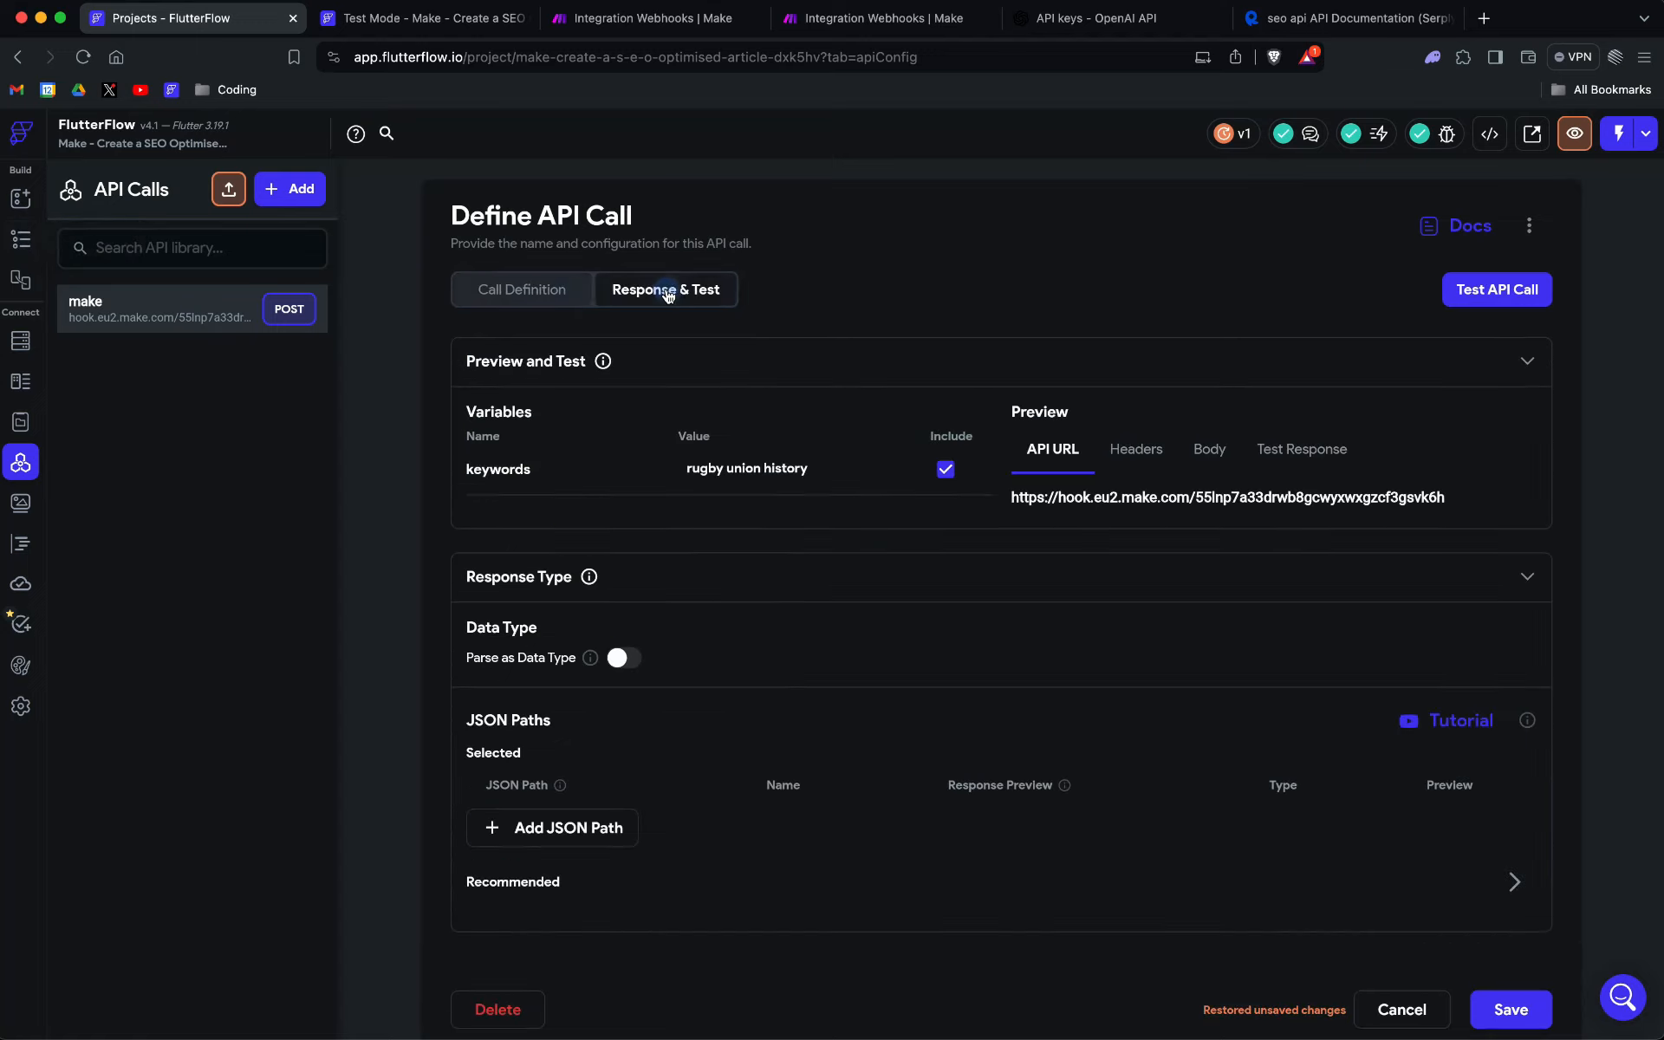
click(769, 475)
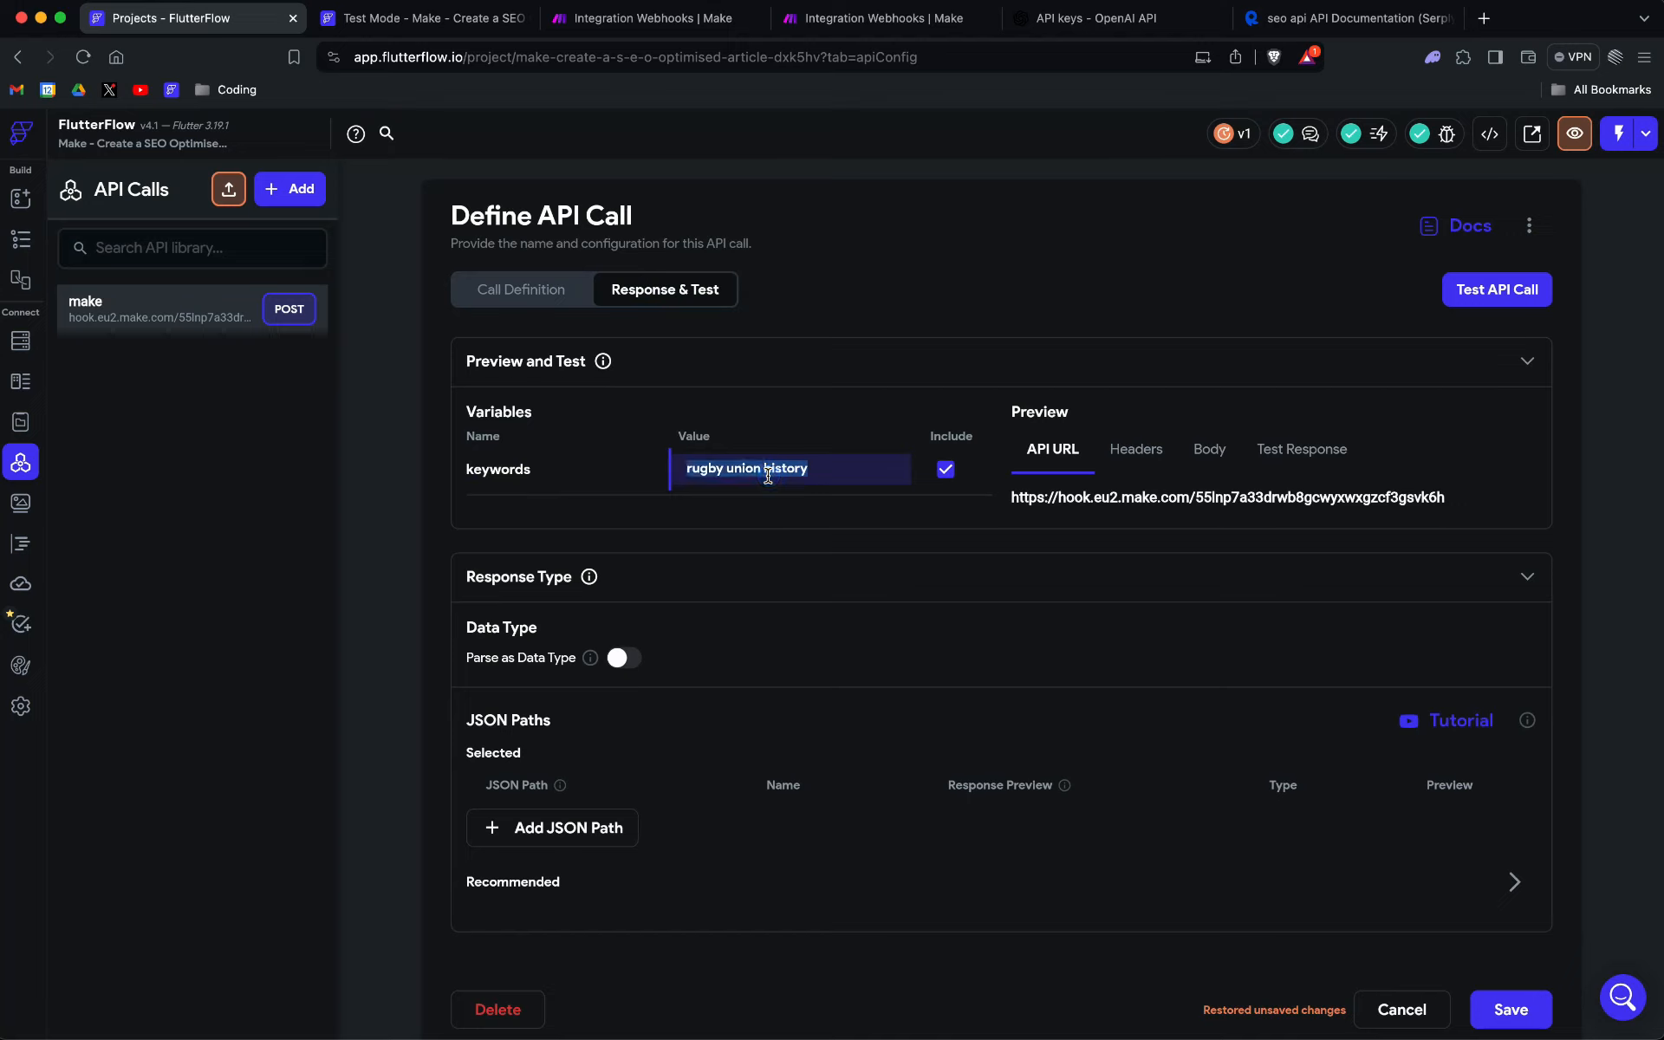
text(cho)
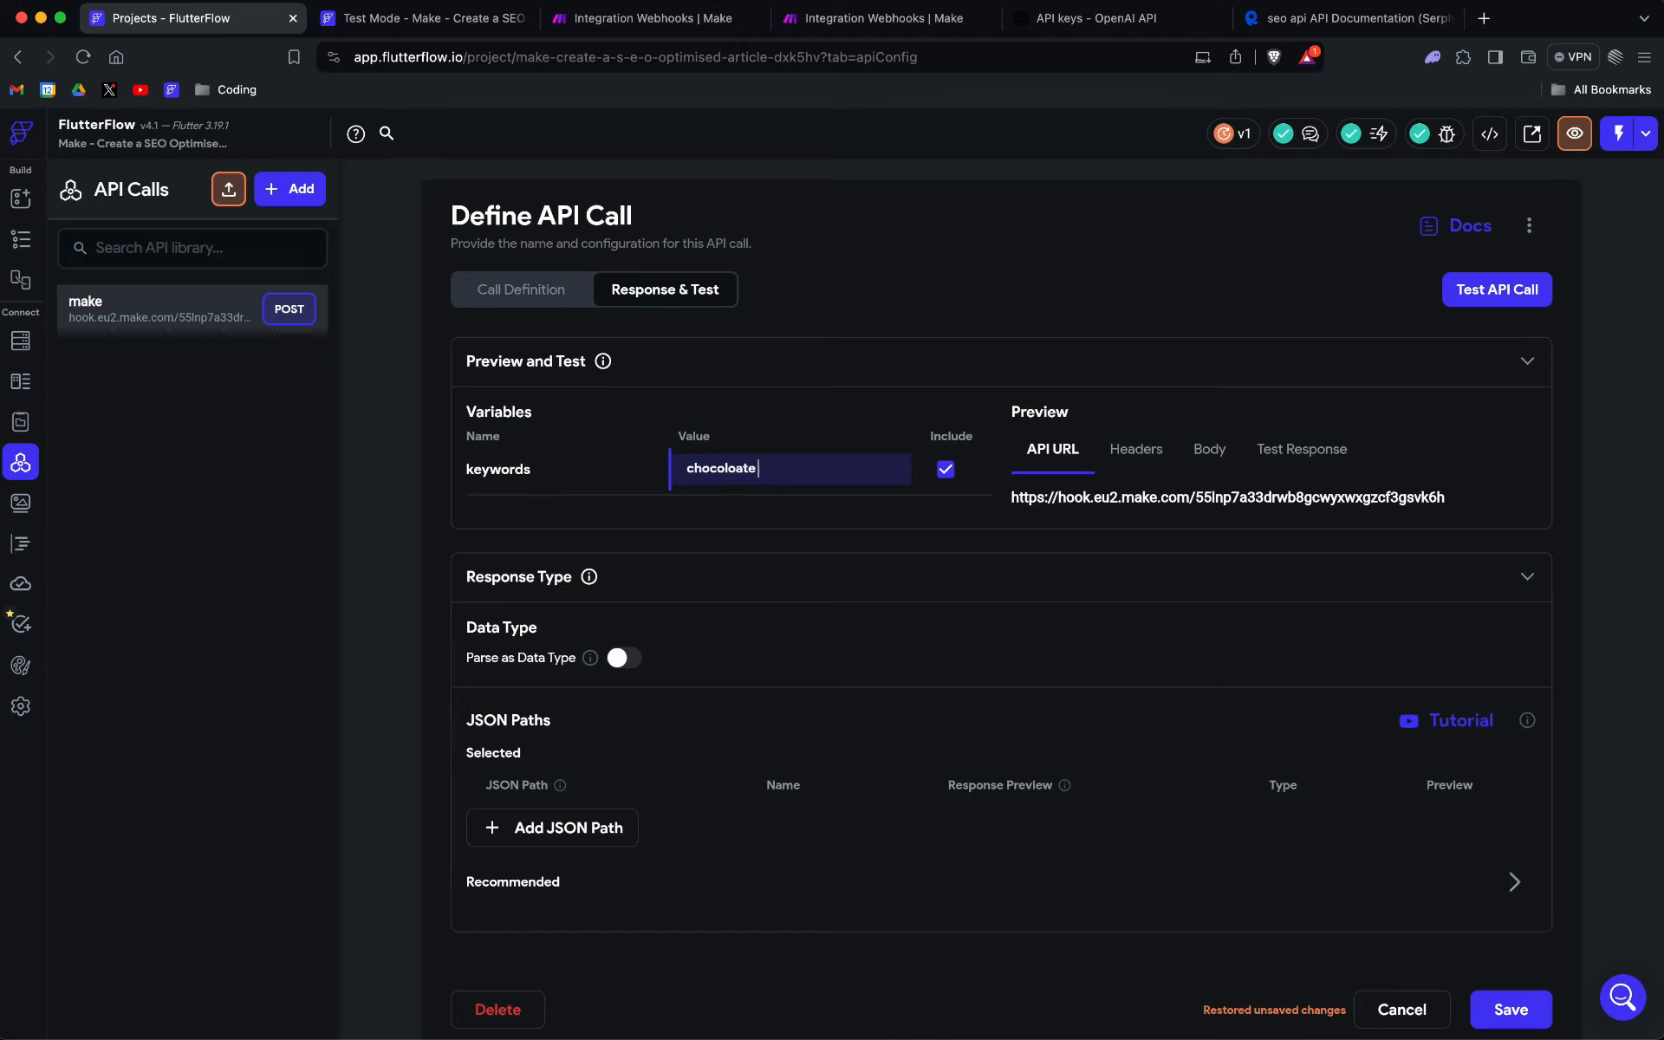
text(colate hhistory)
click(769, 469)
key(BackSpace)
click(742, 475)
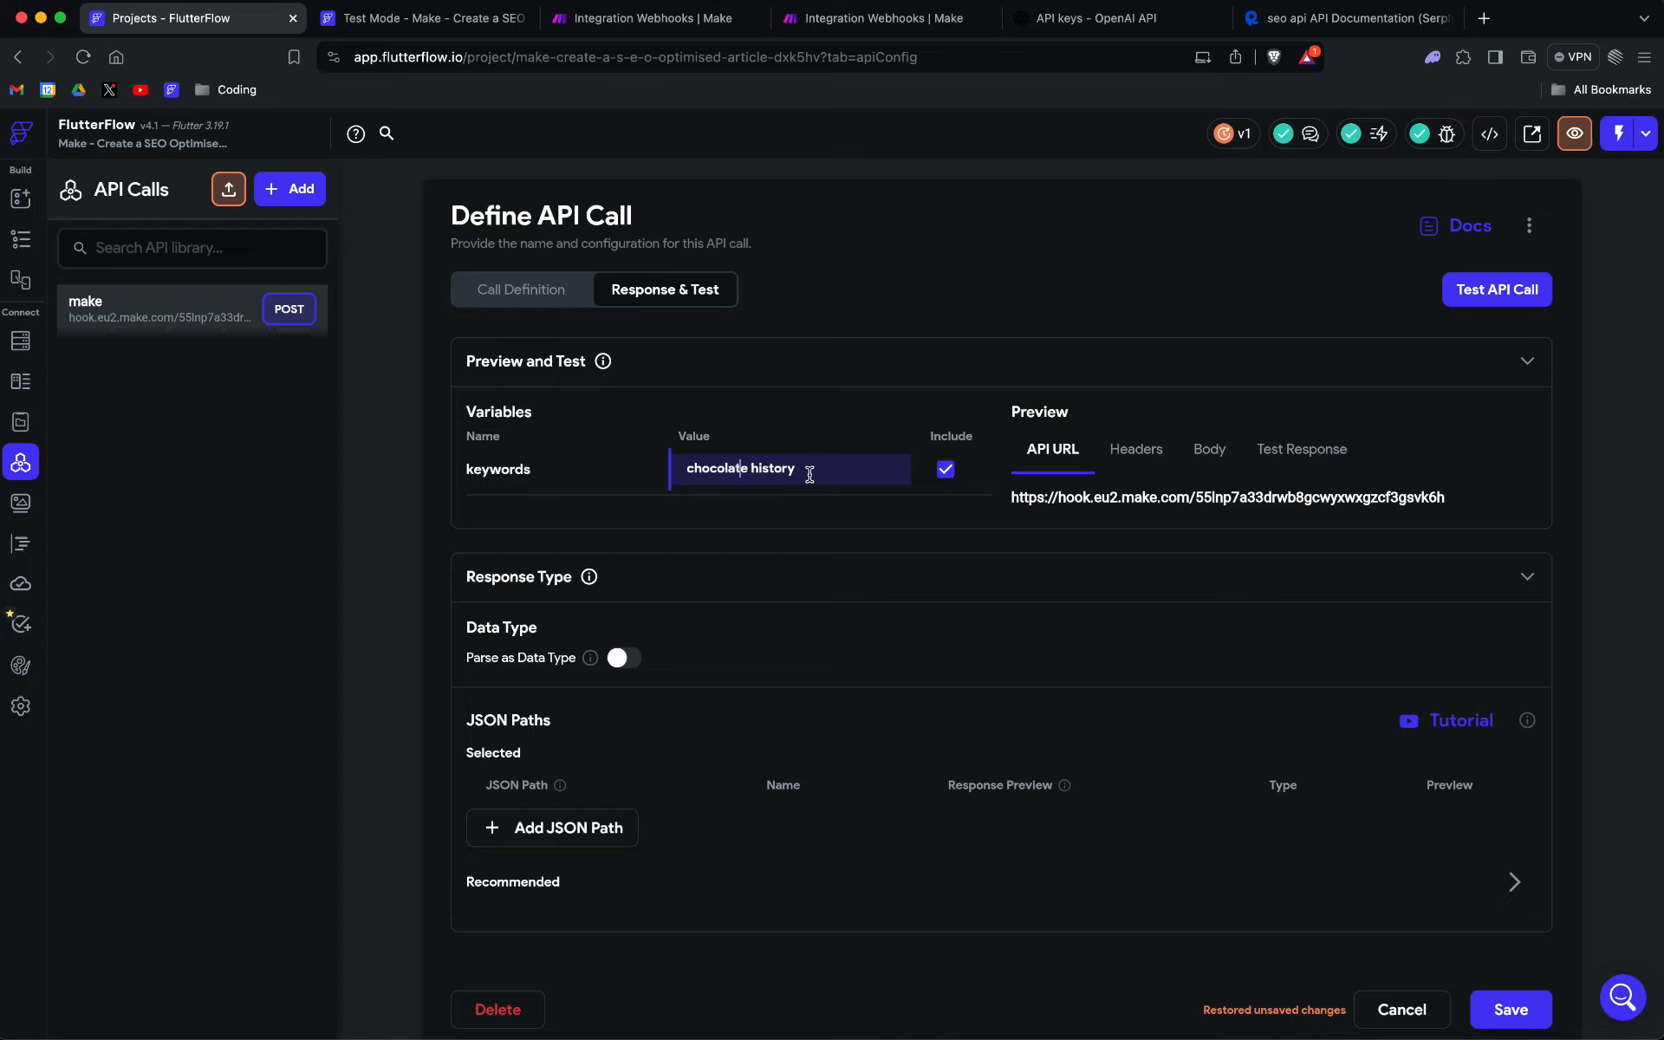
click(1504, 302)
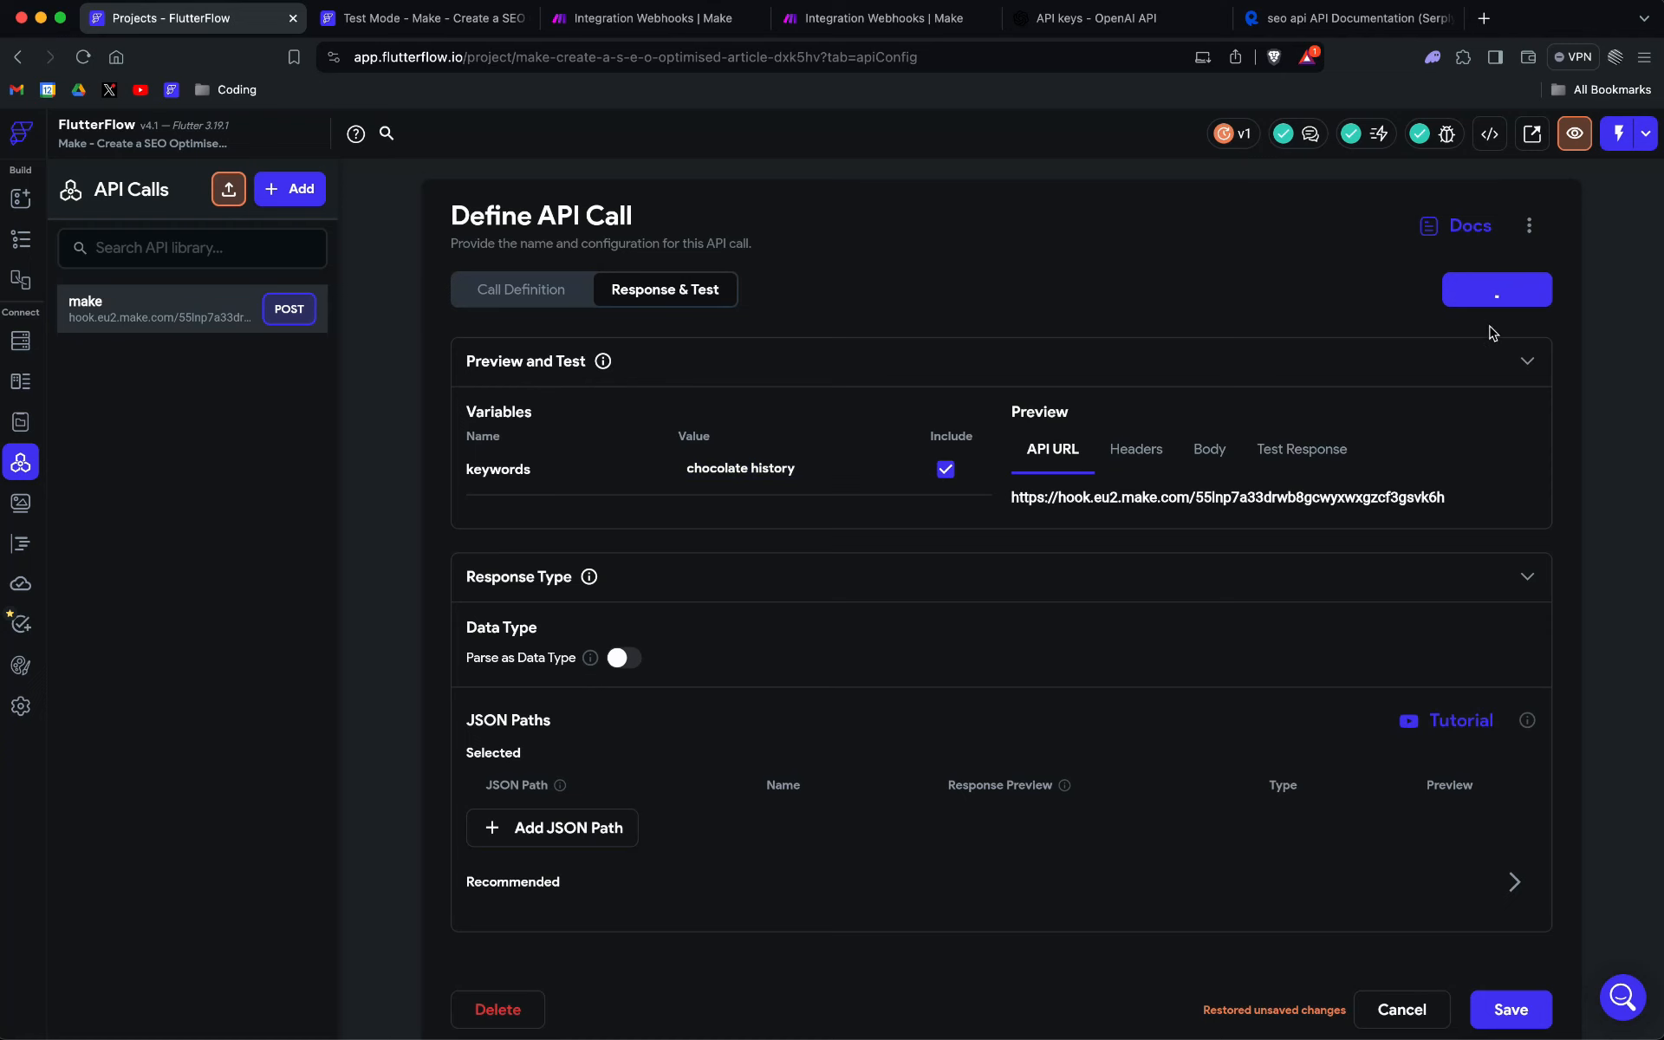
Step: Switch to Make's Integration Webhooks diagram to watch the scenario execute, then return to the FlutterFlow API call
click(816, 34)
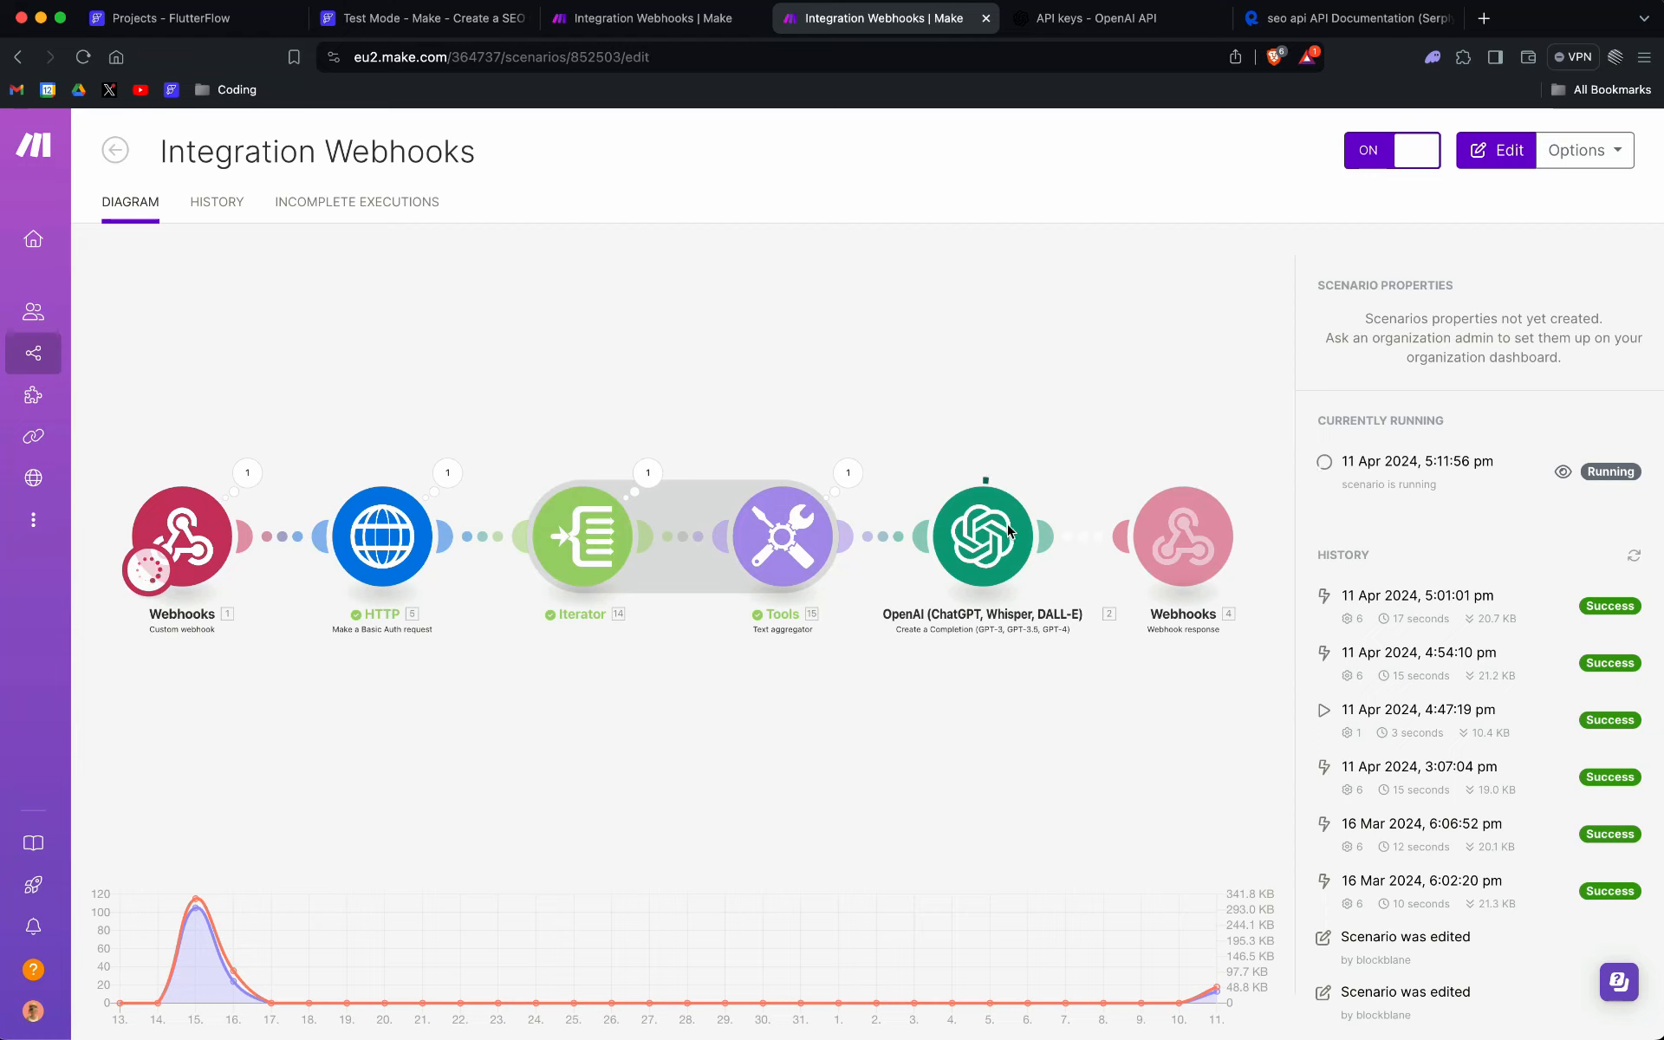
click(379, 26)
click(184, 12)
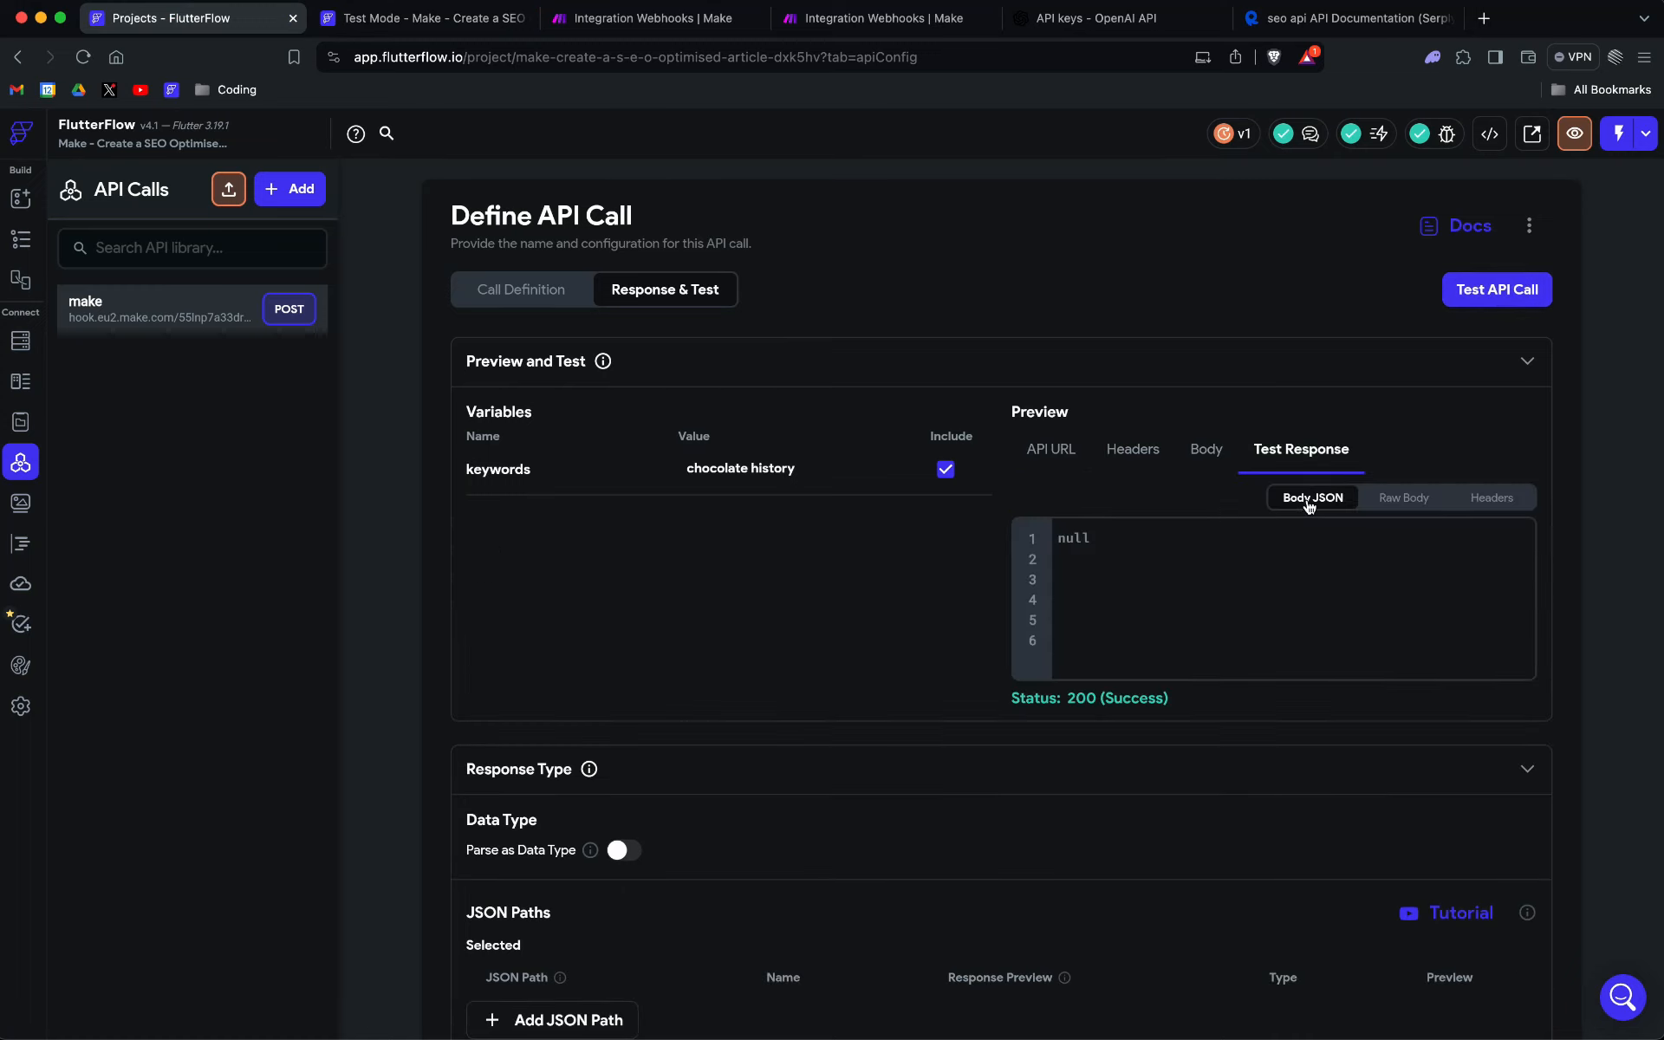
Step: Show the test response's raw body and examine the HTML heading and paragraph tags of the returned article
click(1401, 501)
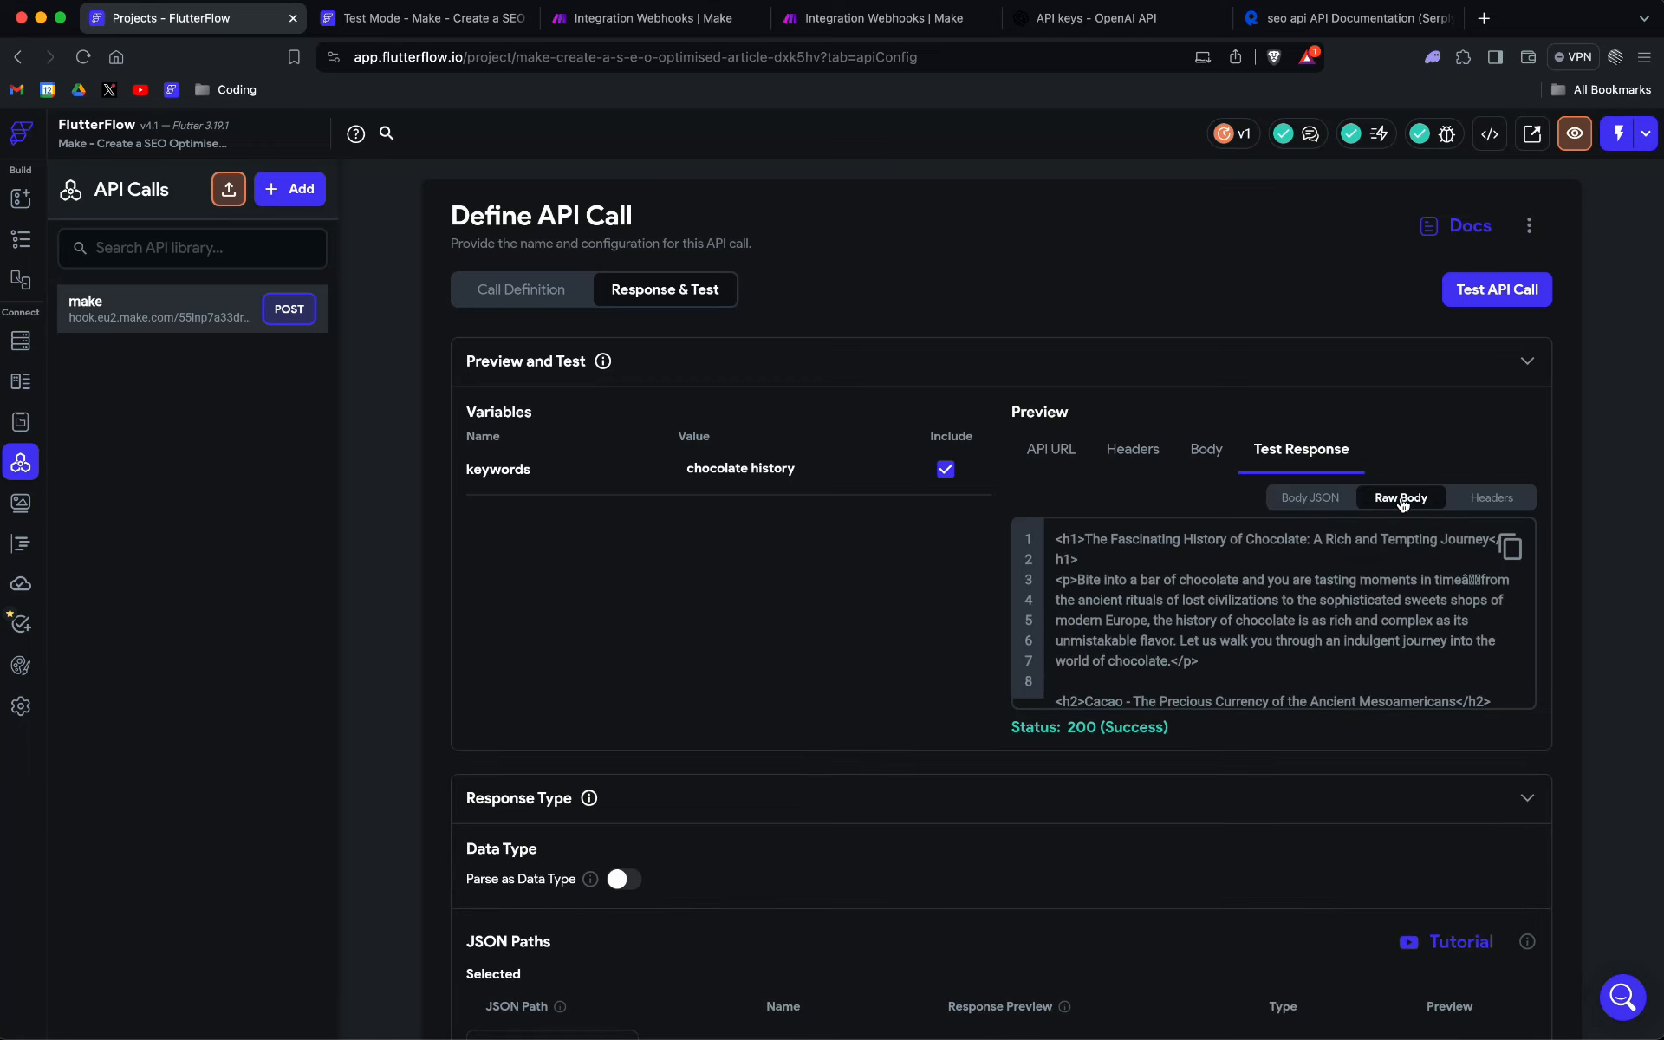
scroll(1316, 616, down, 10)
scroll(1300, 558, up, 10)
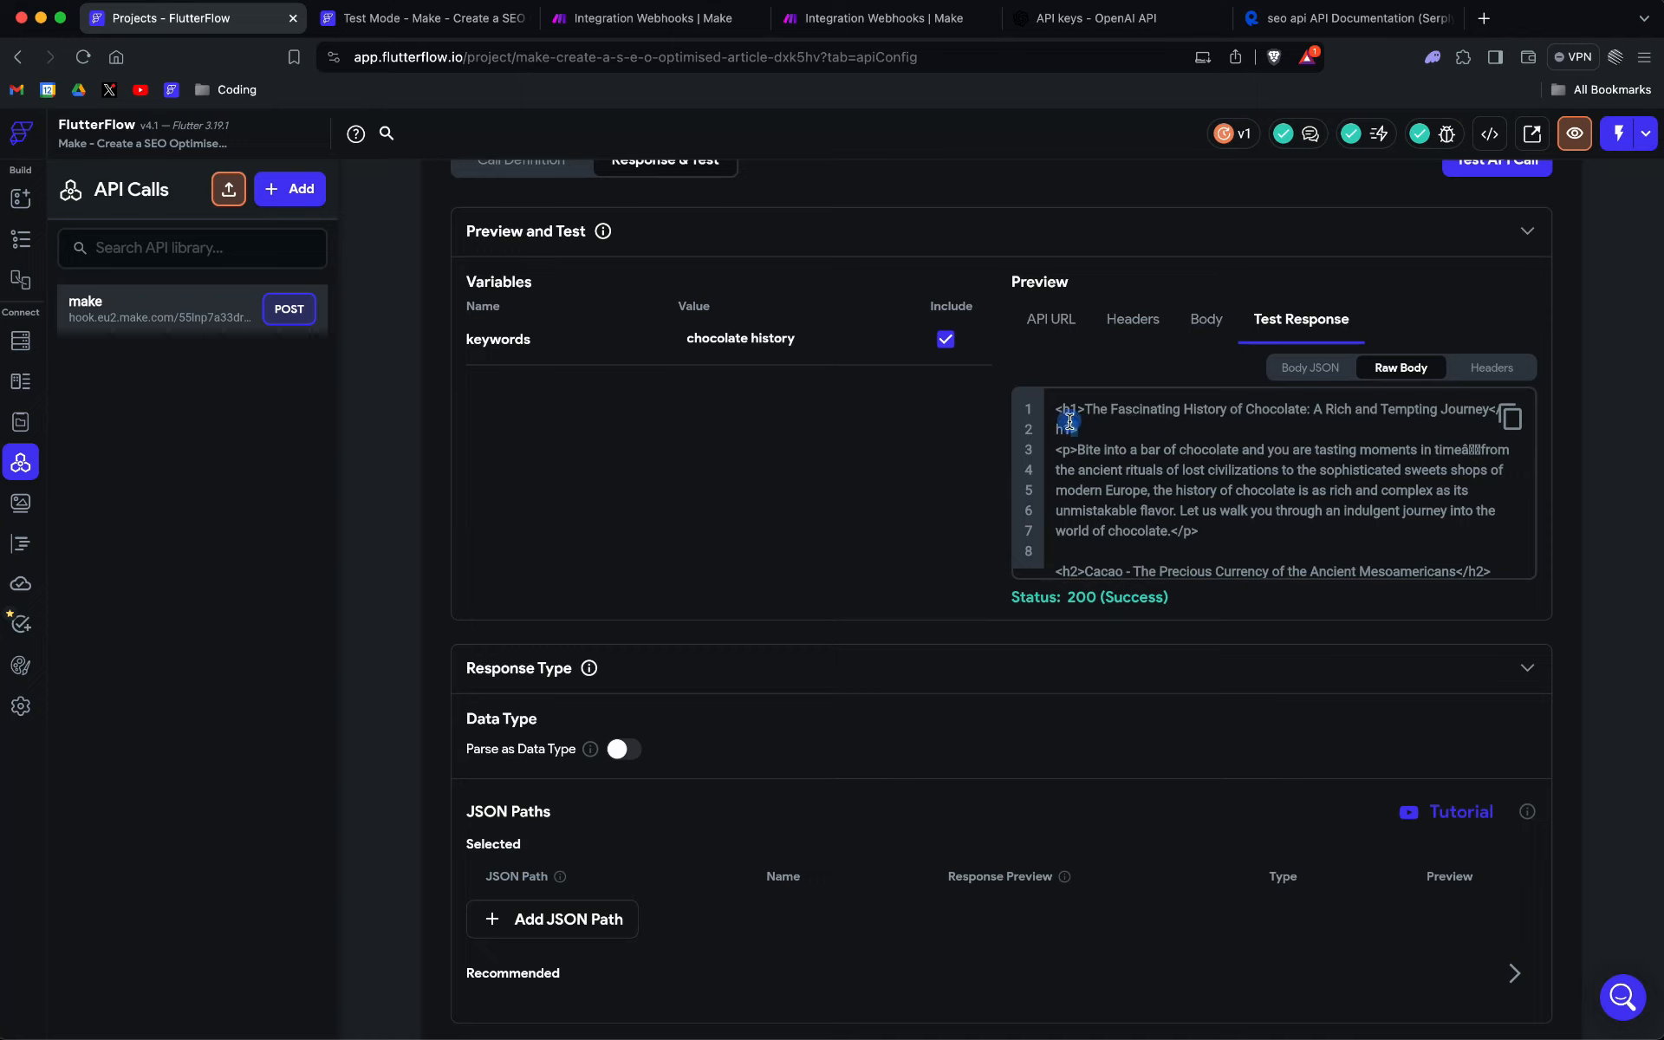
drag(1079, 430, 1062, 409)
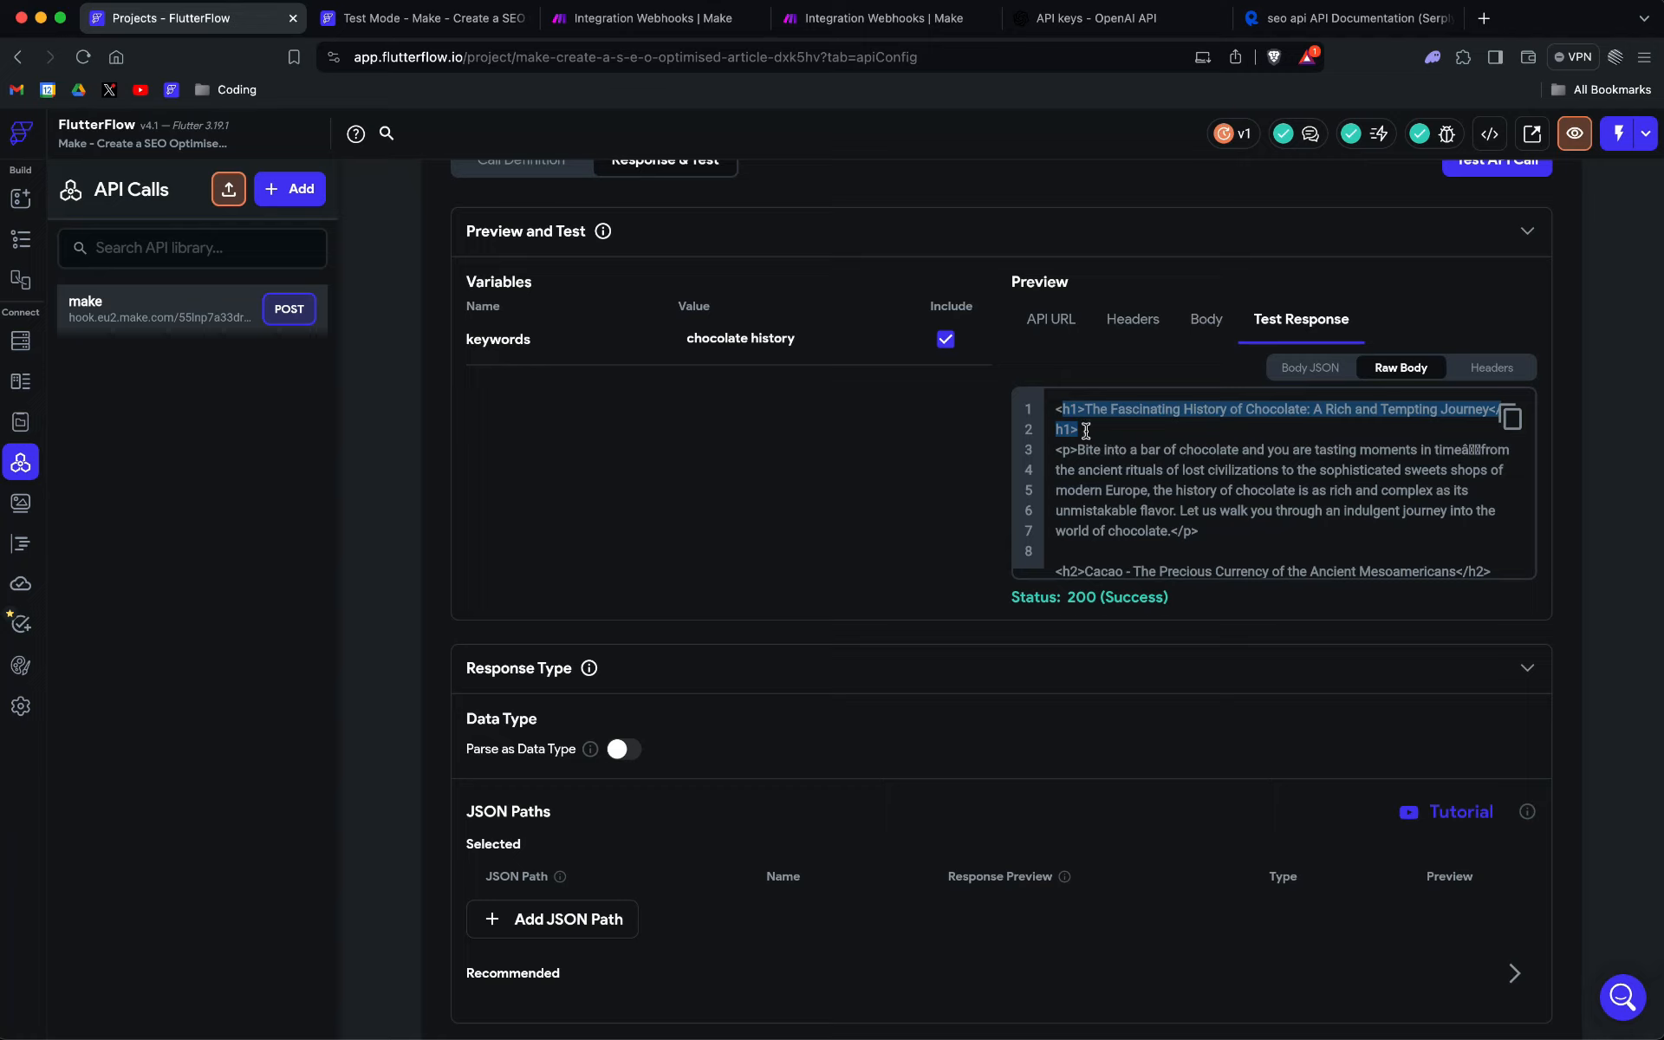
click(1104, 430)
drag(1104, 430, 1203, 511)
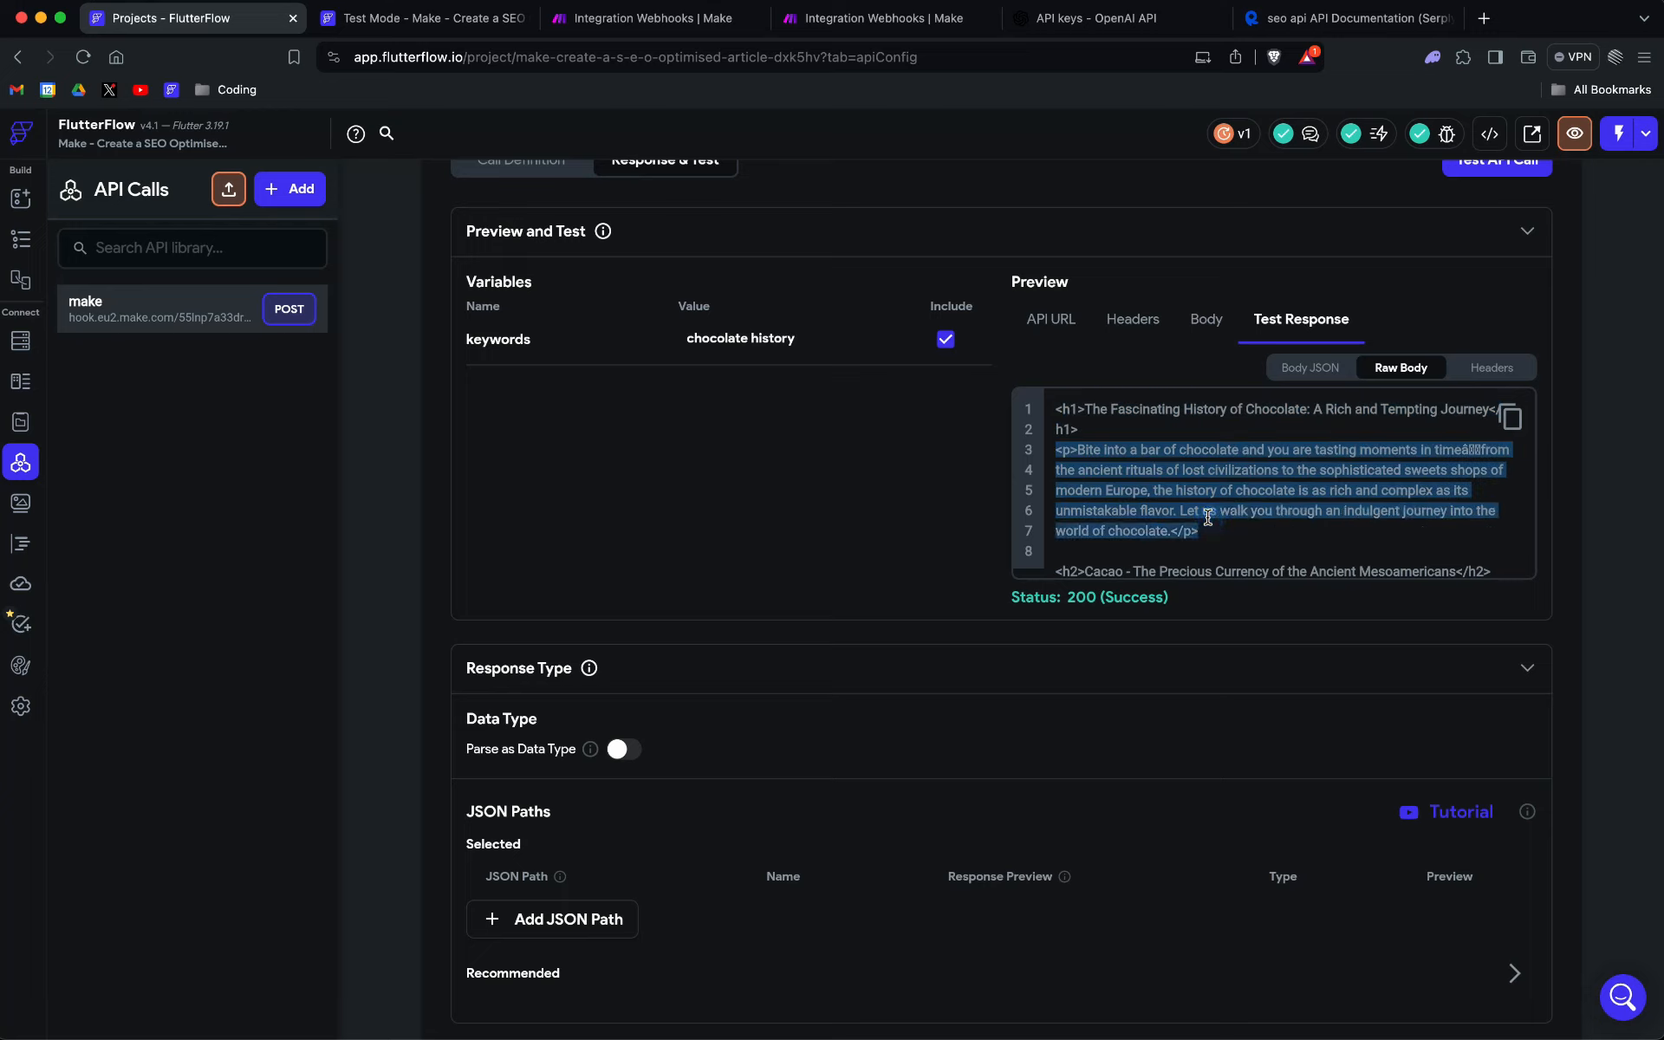
scroll(1204, 511, down, 4)
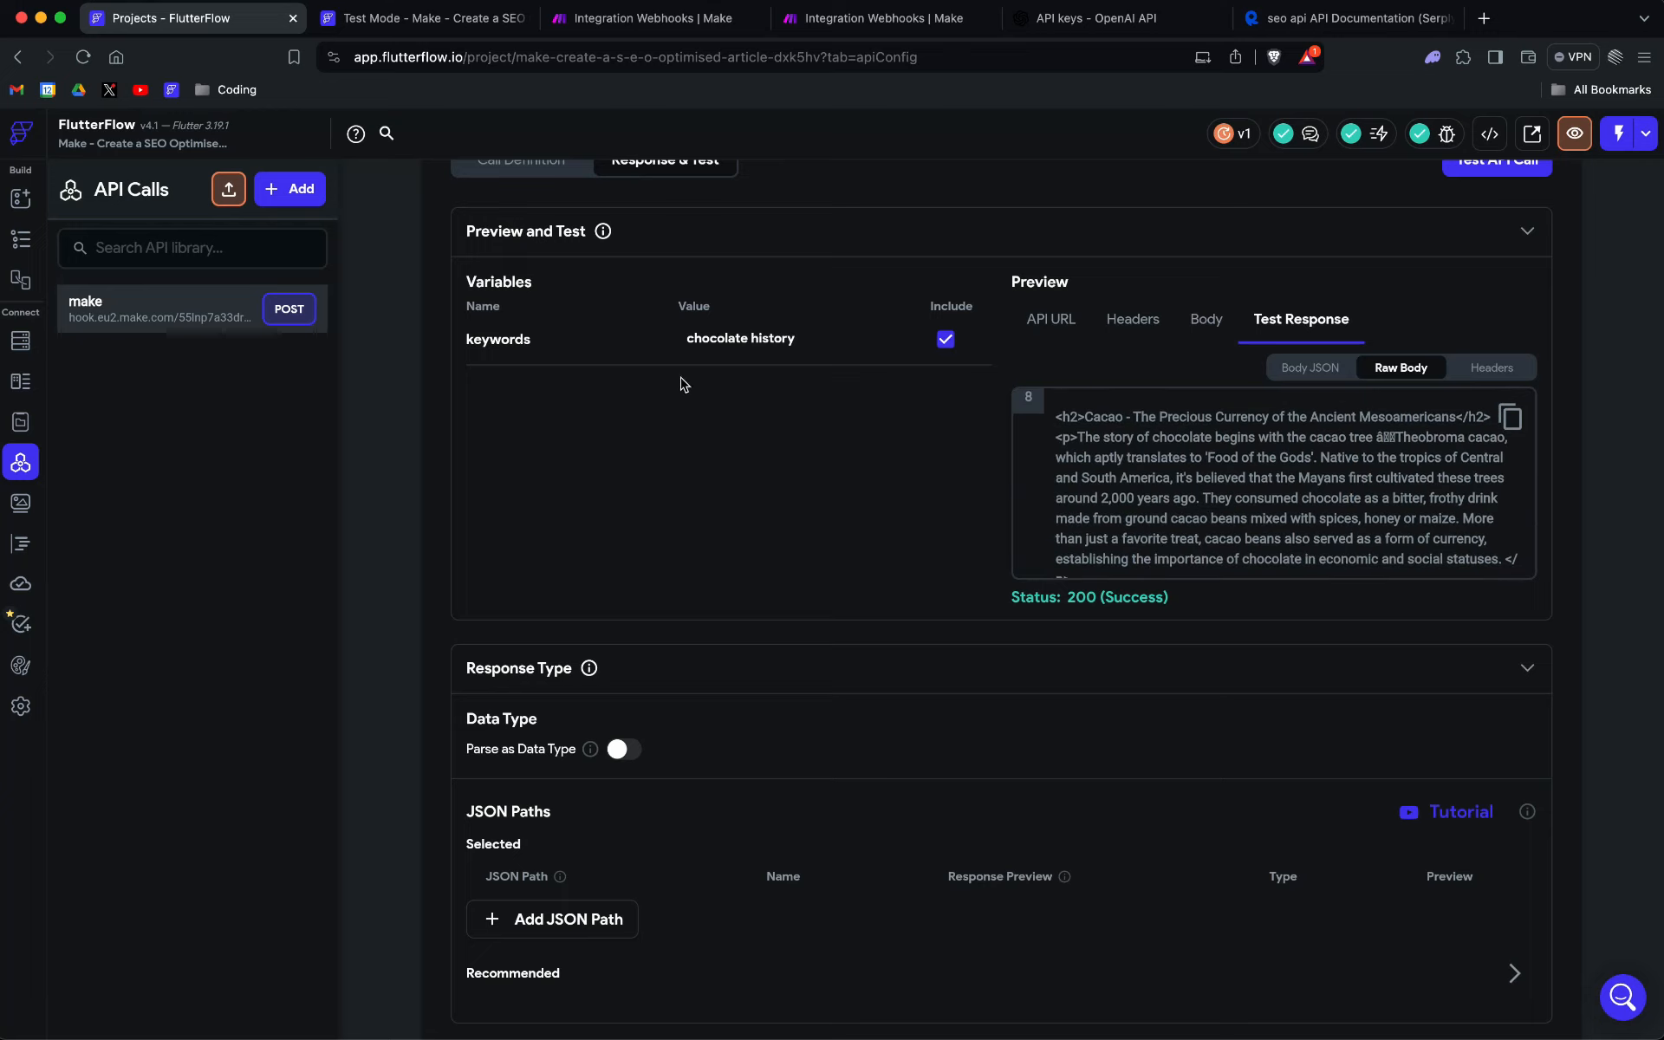
scroll(682, 383, up, 3)
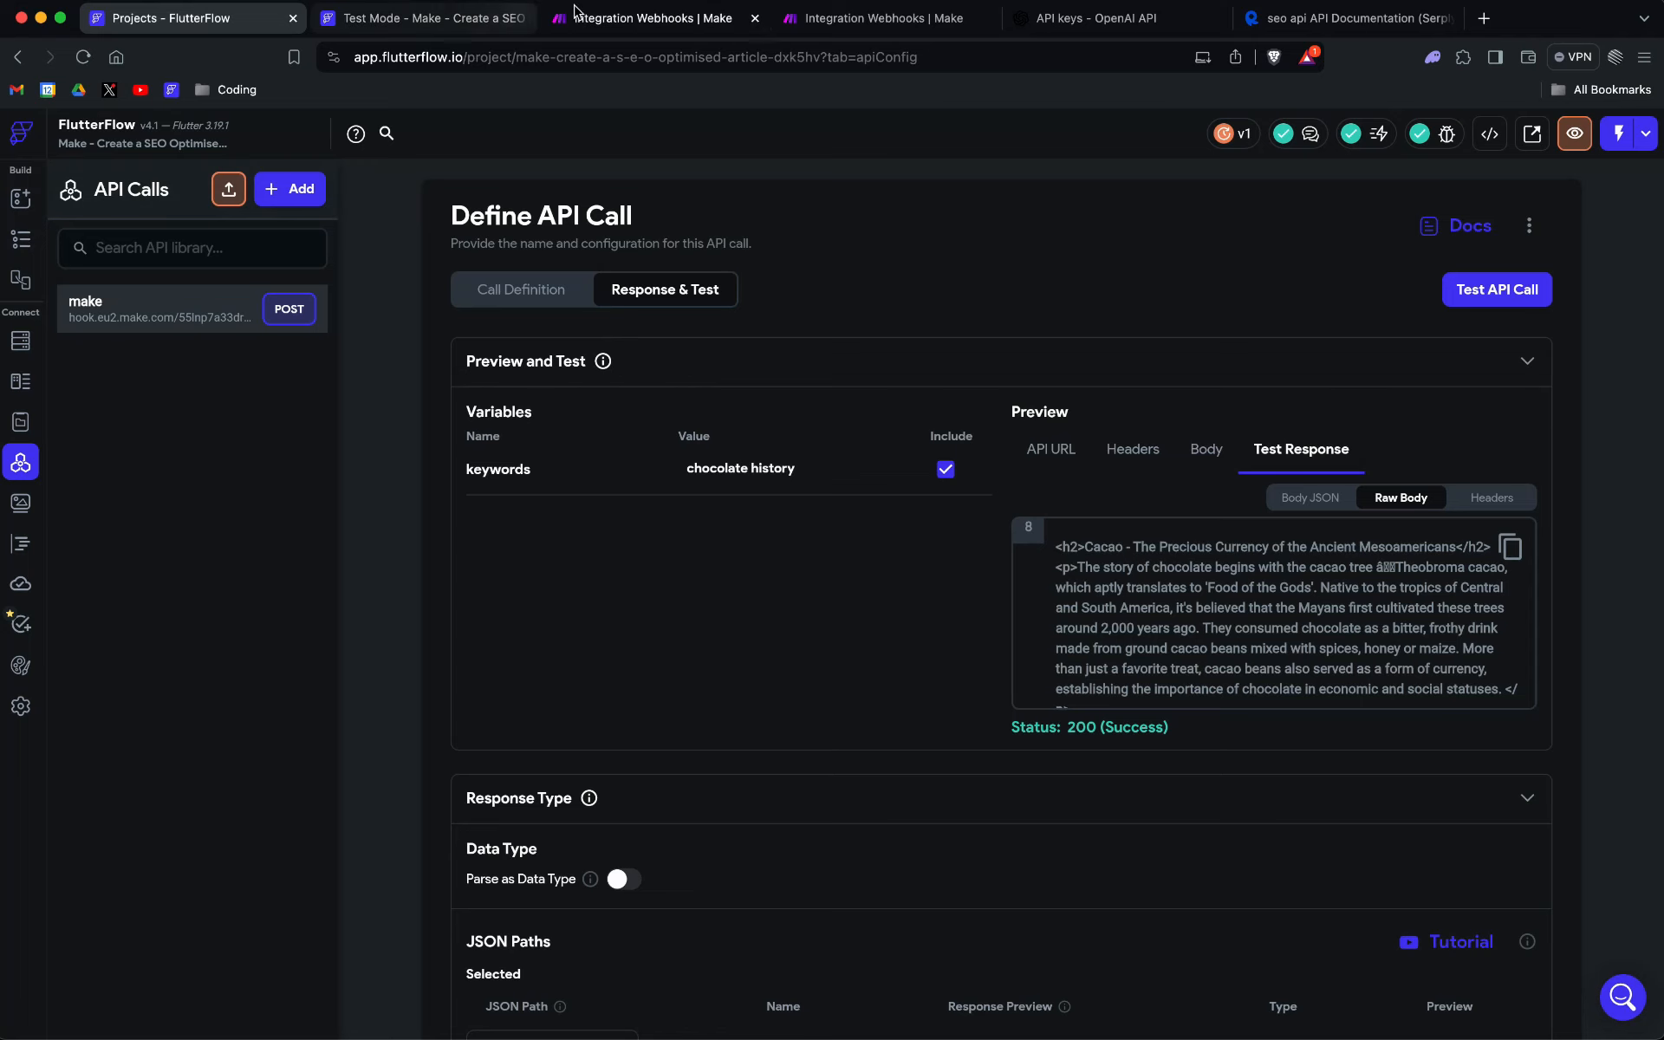
Step: Open the settings of the HTTP module in Make's Integration Webhooks scenario, then switch to the seo api documentation on RapidAPI
click(674, 19)
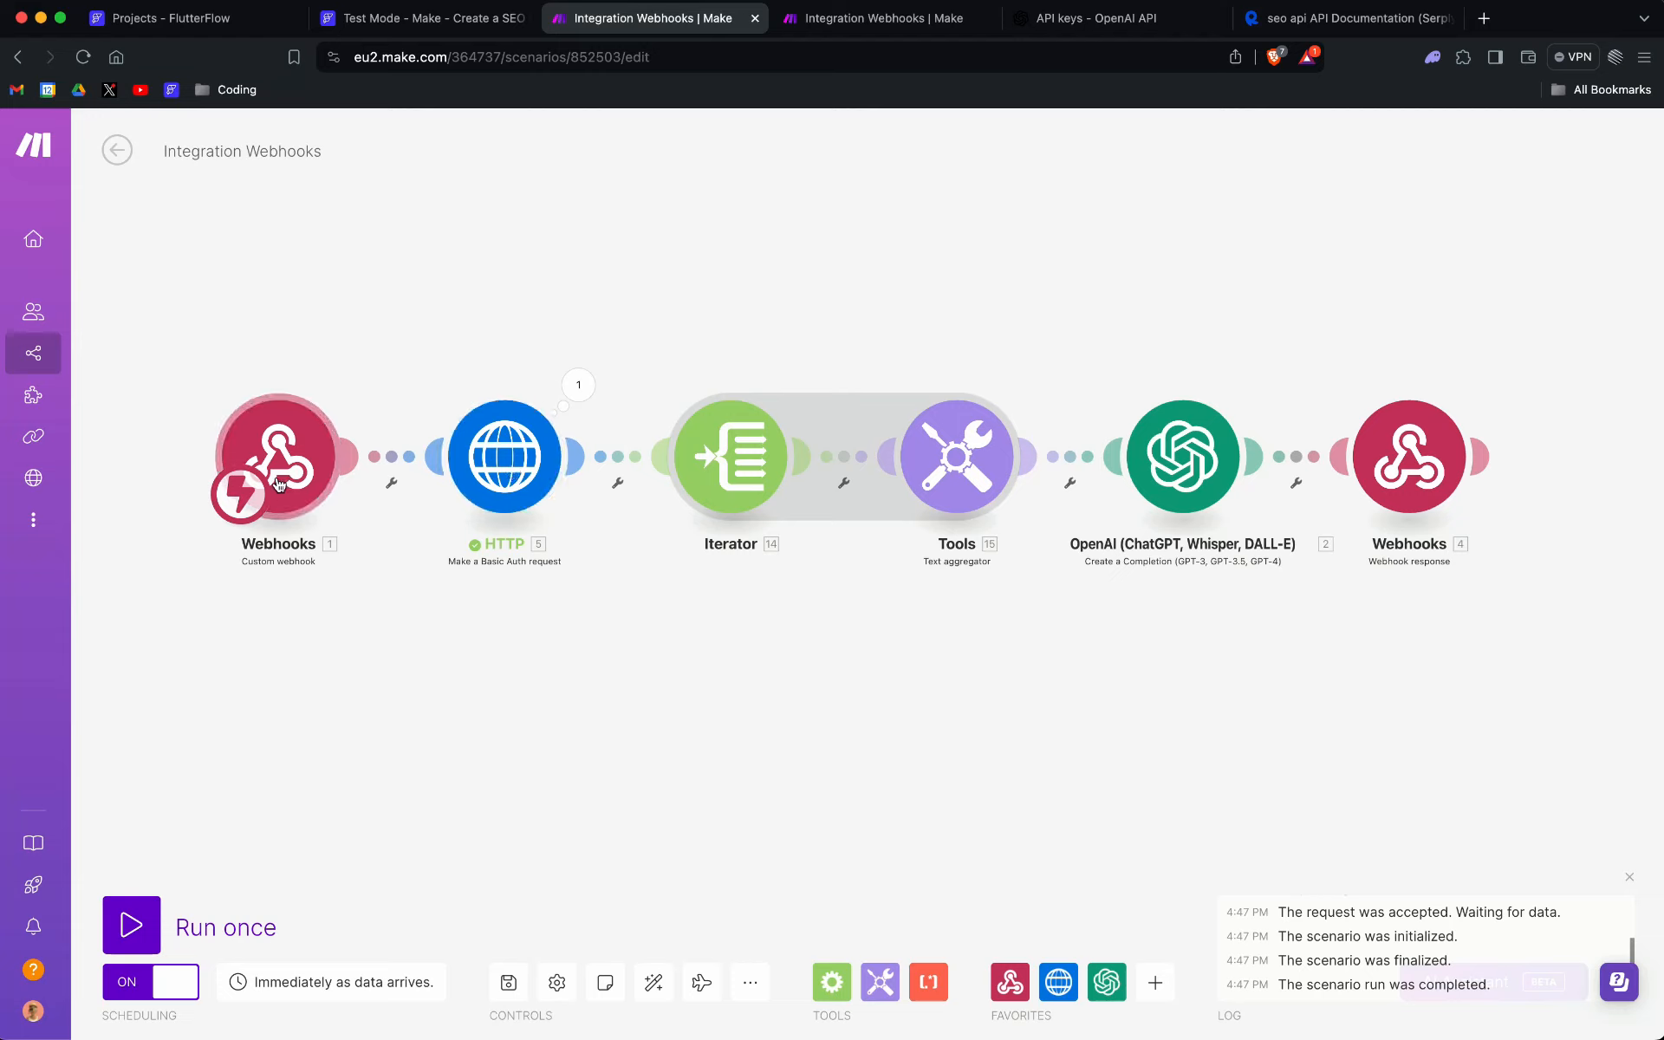
click(525, 483)
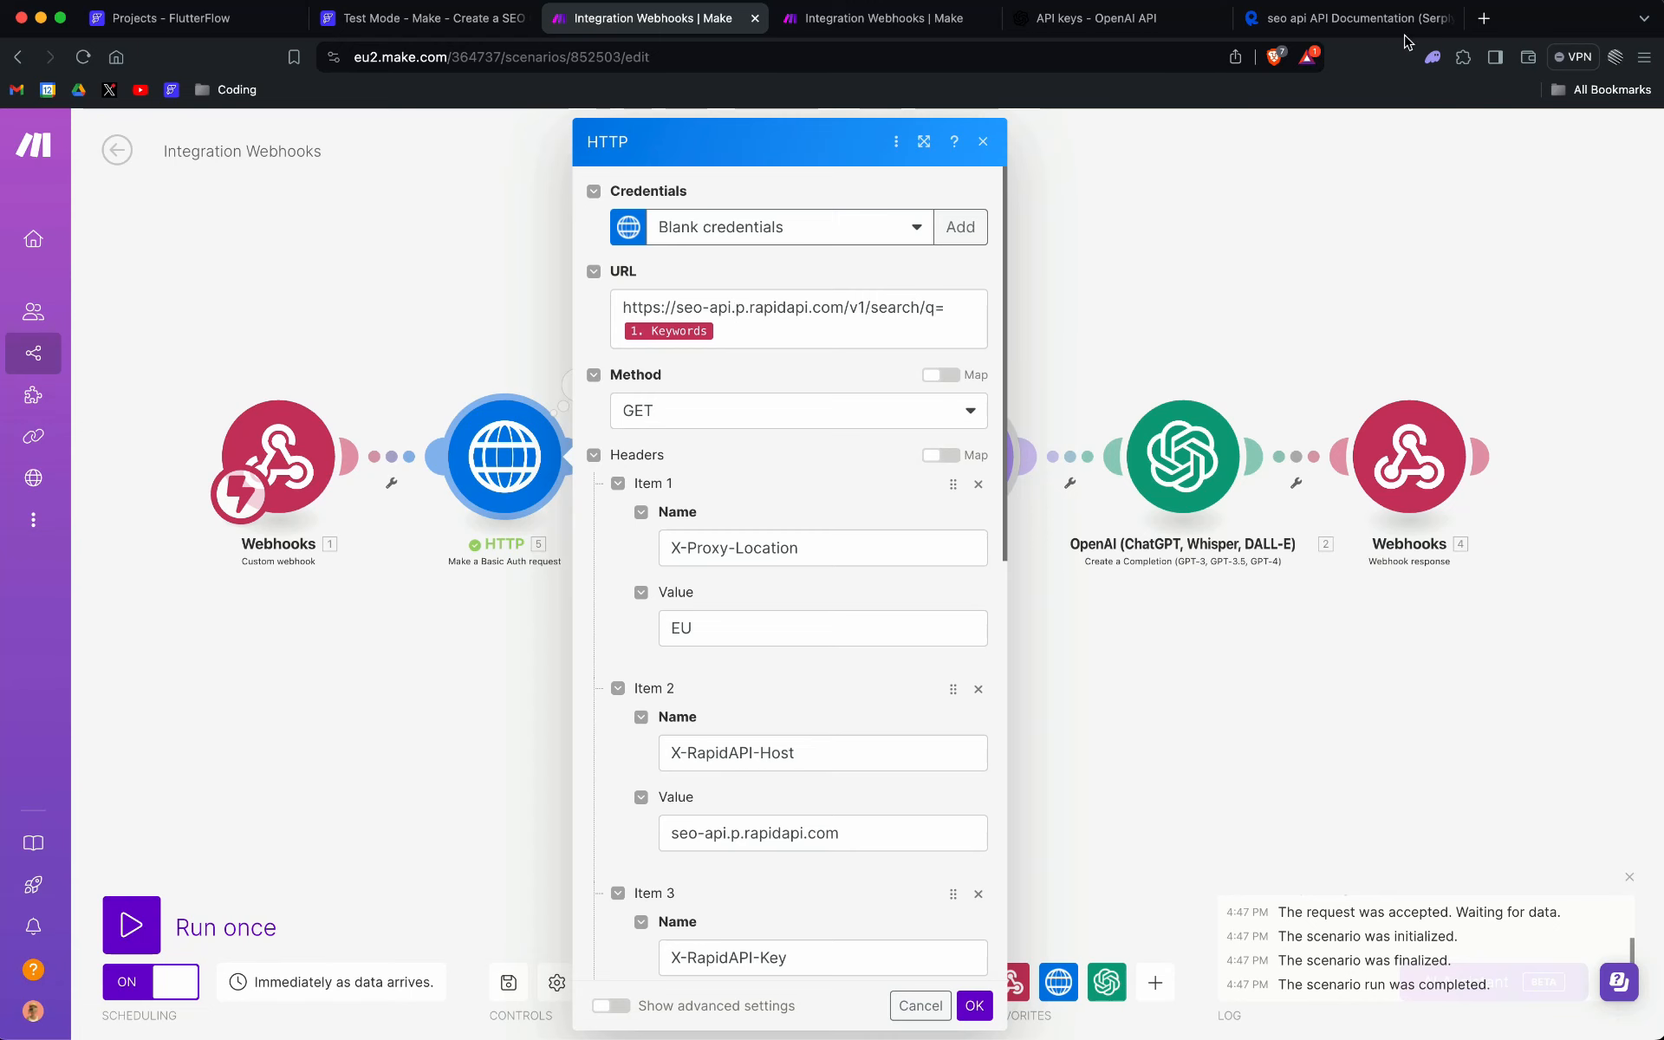
click(1374, 18)
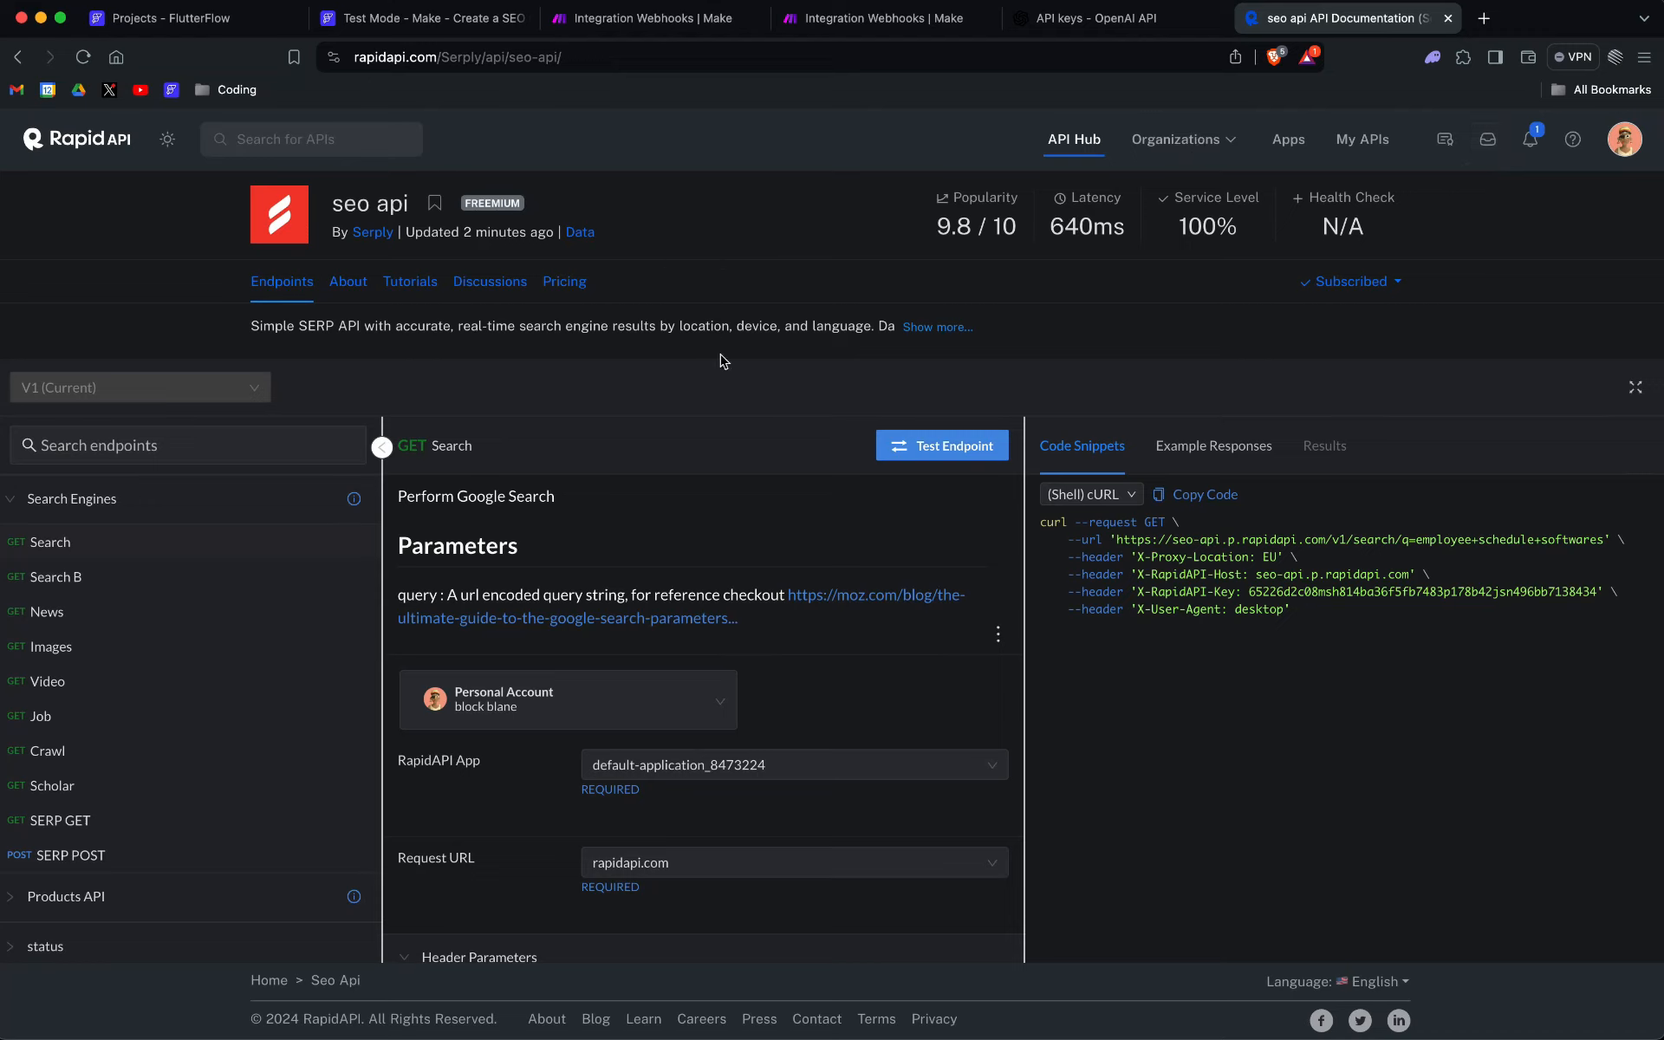
Step: Look through the available code snippet languages and highlight the request URL in the Search endpoint's cURL snippet
scroll(685, 565, down, 1)
scroll(685, 565, up, 1)
click(1135, 500)
mouse_move(1143, 905)
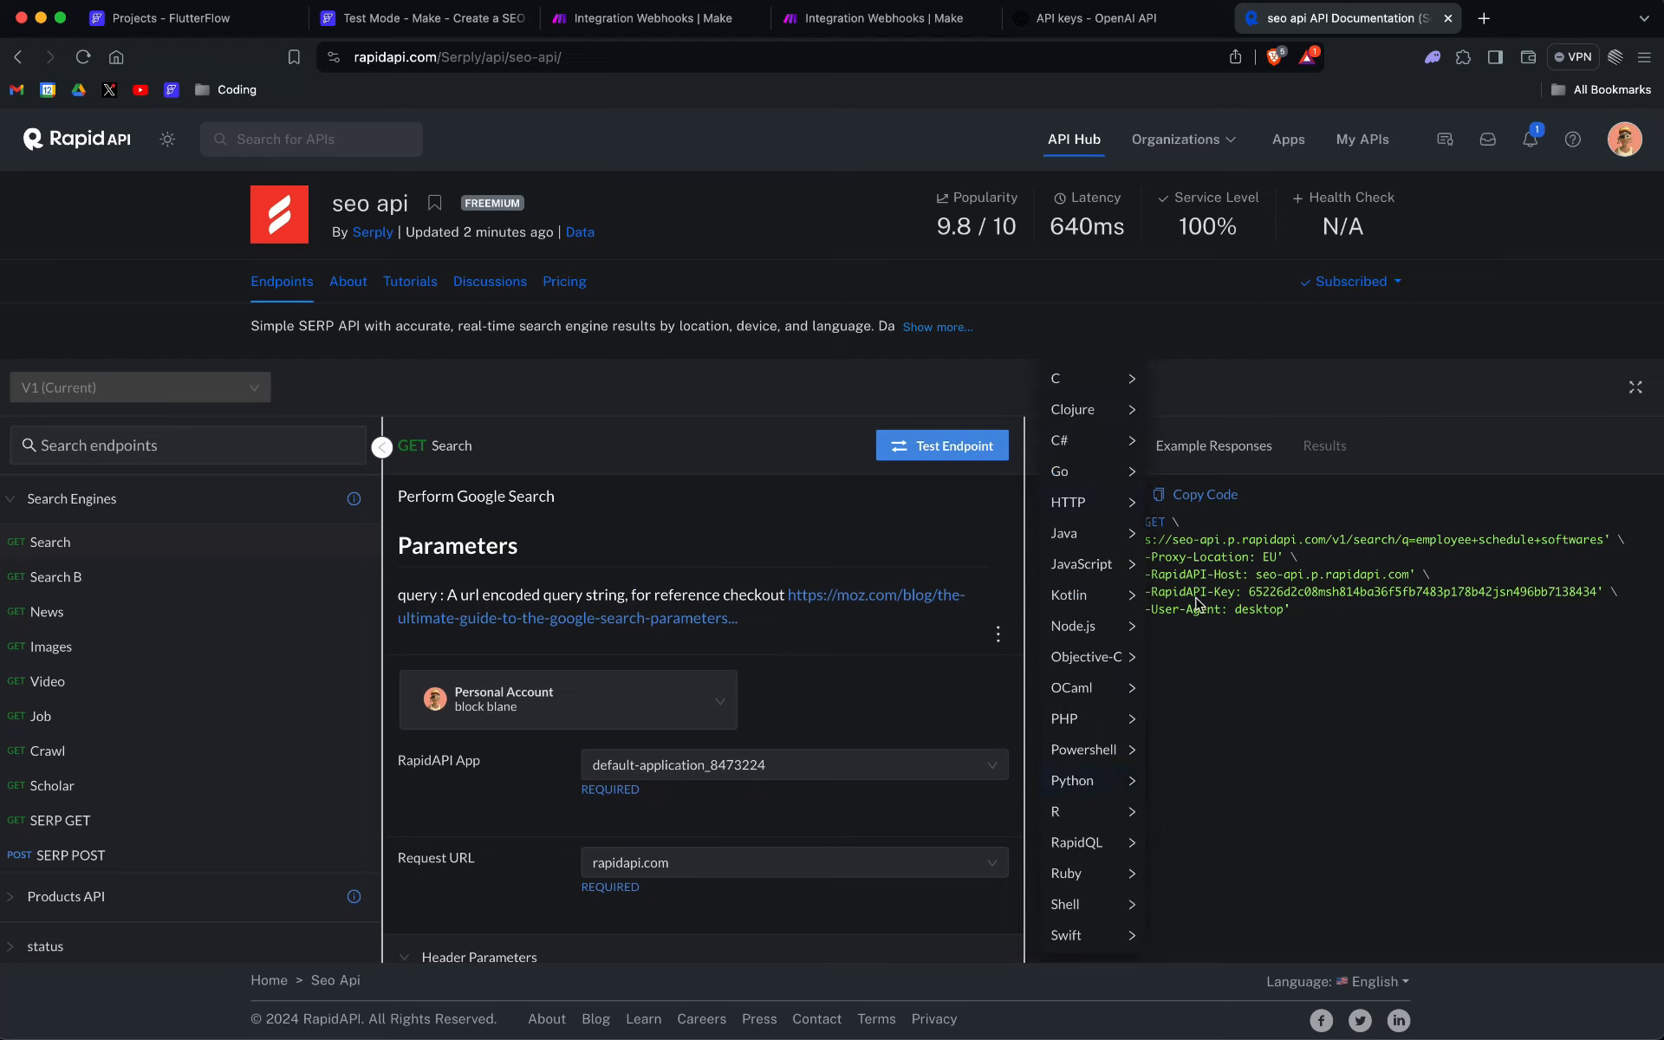
click(1252, 637)
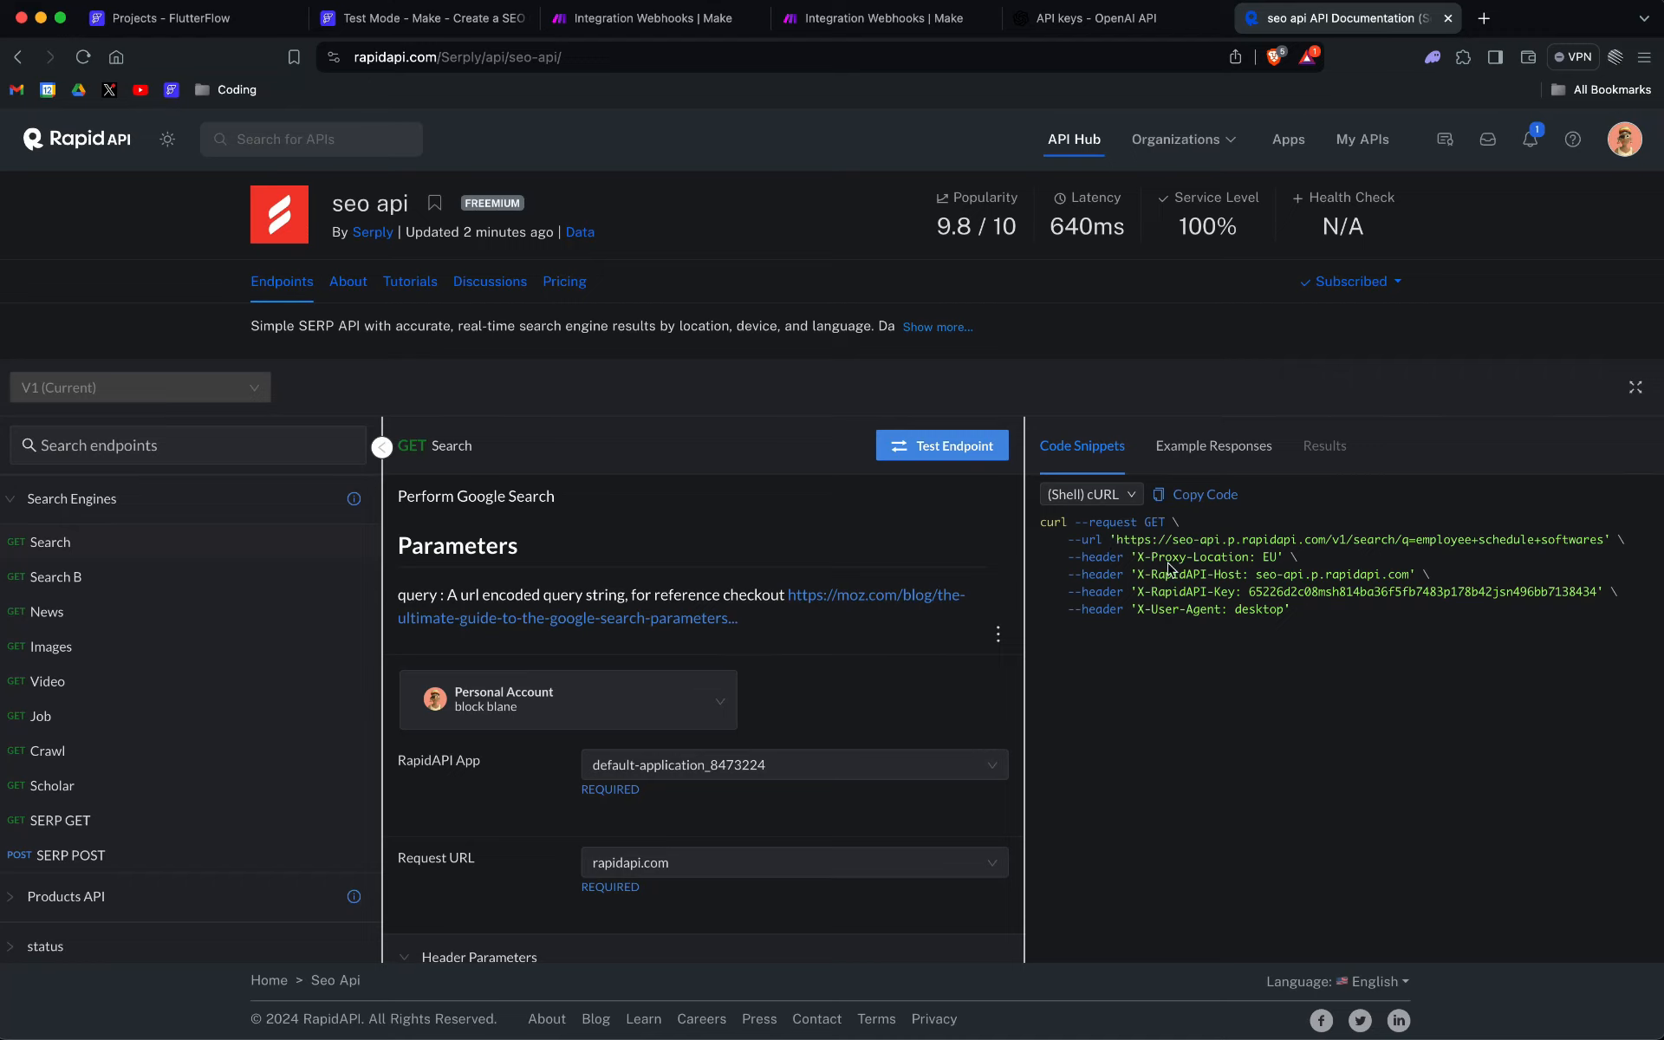
drag(1116, 540, 1591, 539)
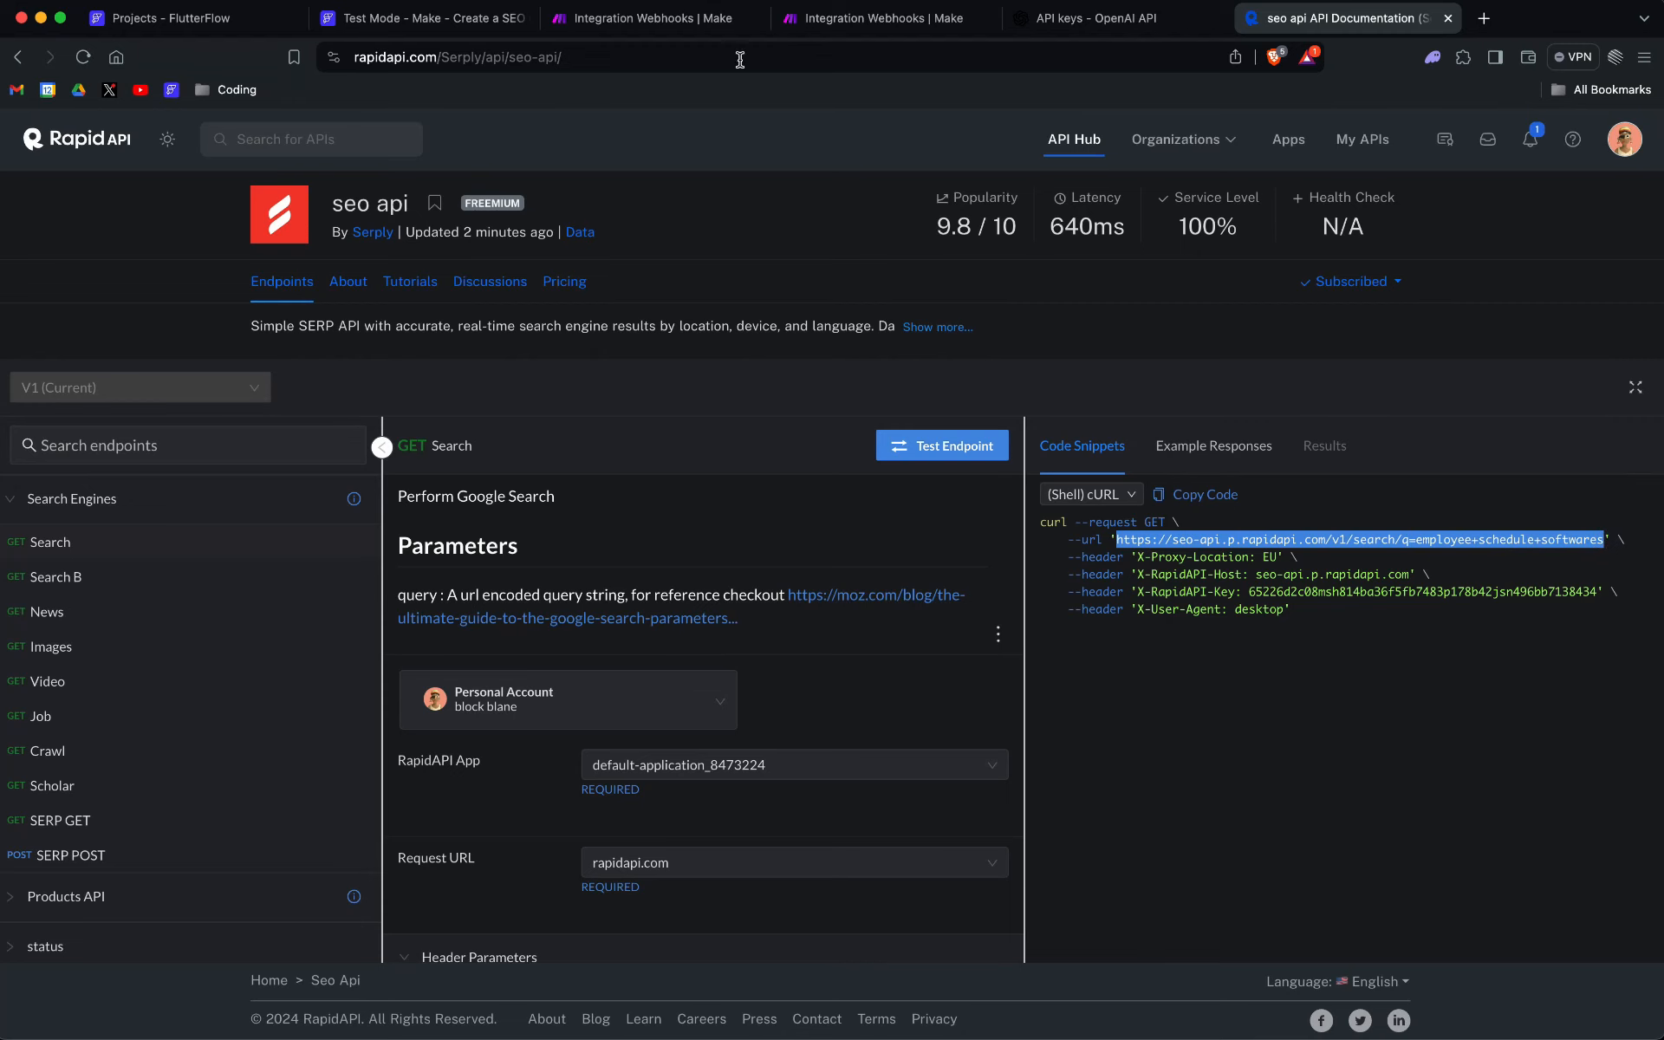
Step: Compare the HTTP module's URL in Make with RapidAPI's cURL snippet and highlight the example query "employee+schedule+softwares"
click(398, 17)
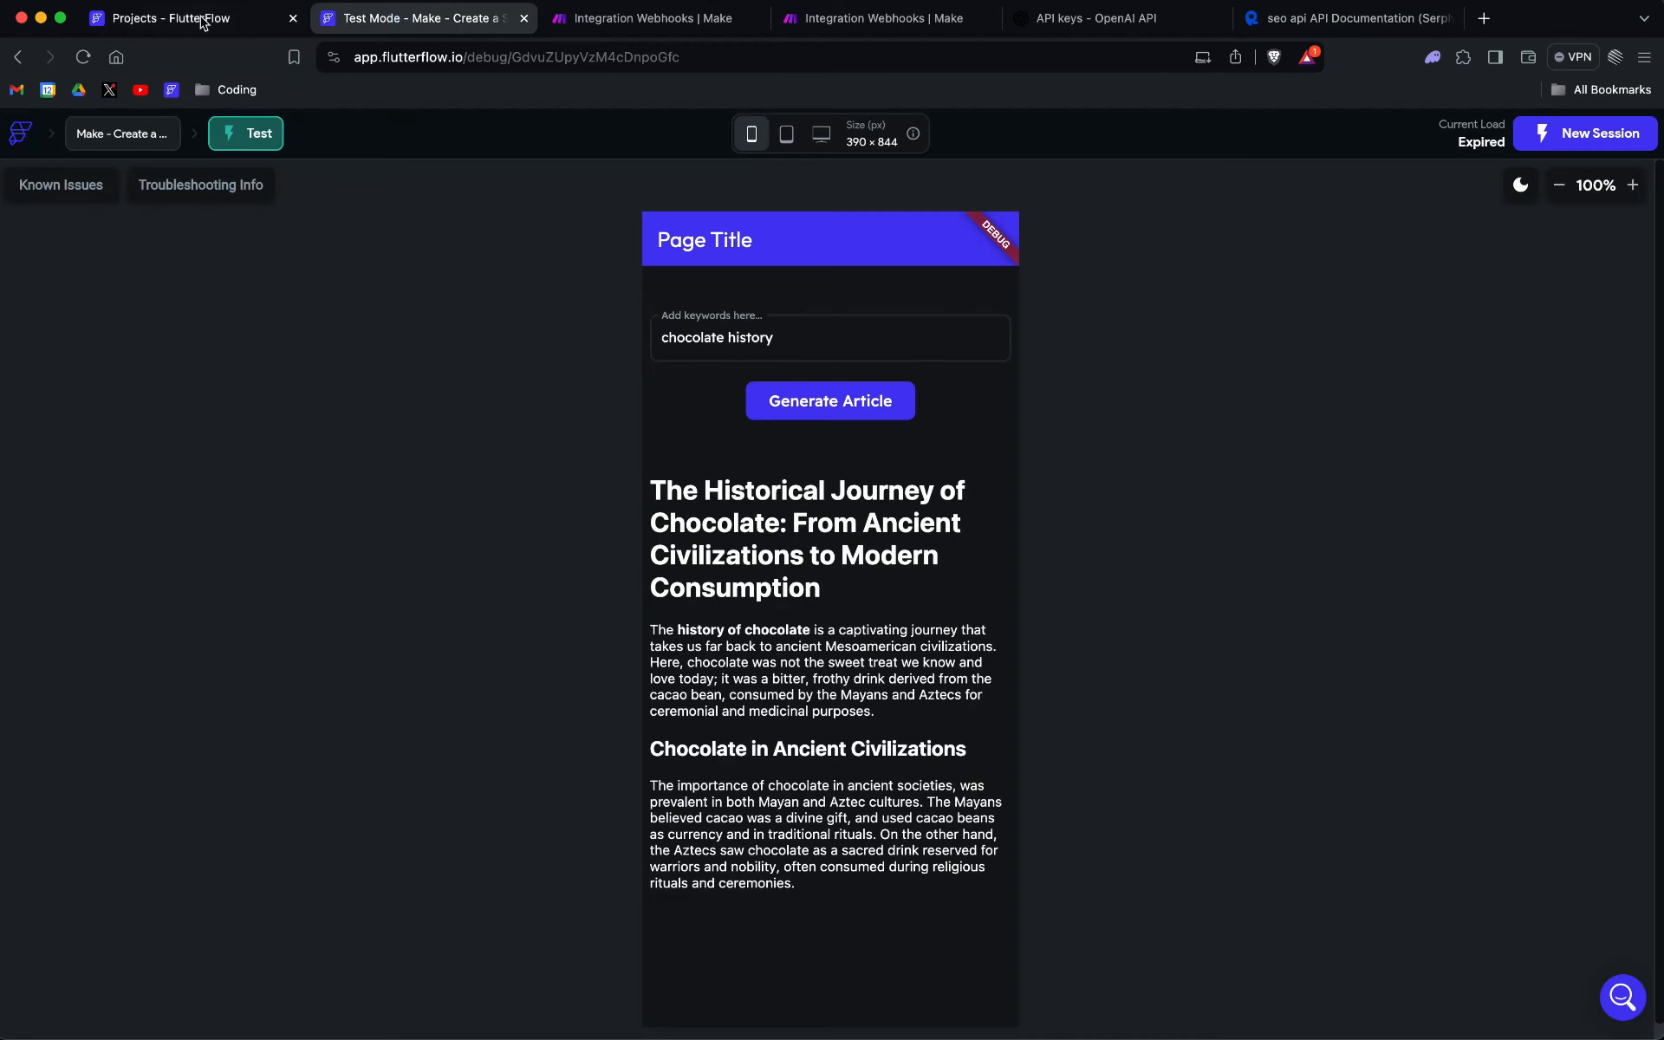
click(723, 26)
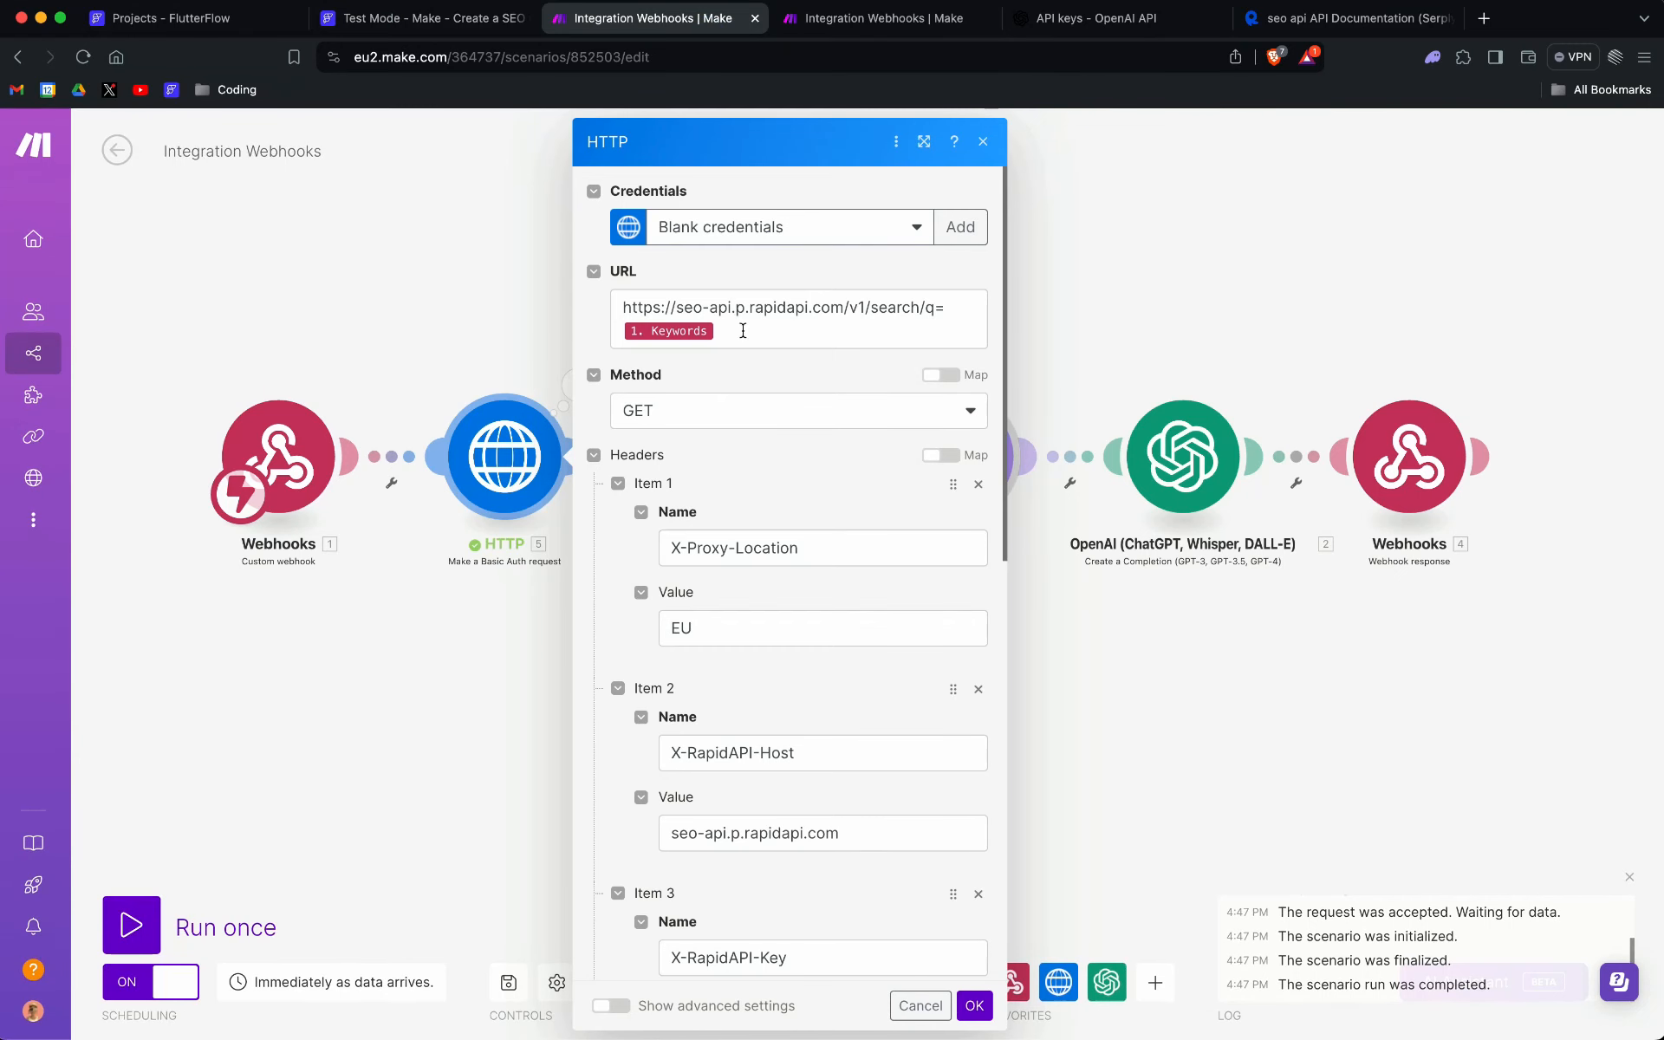
click(854, 330)
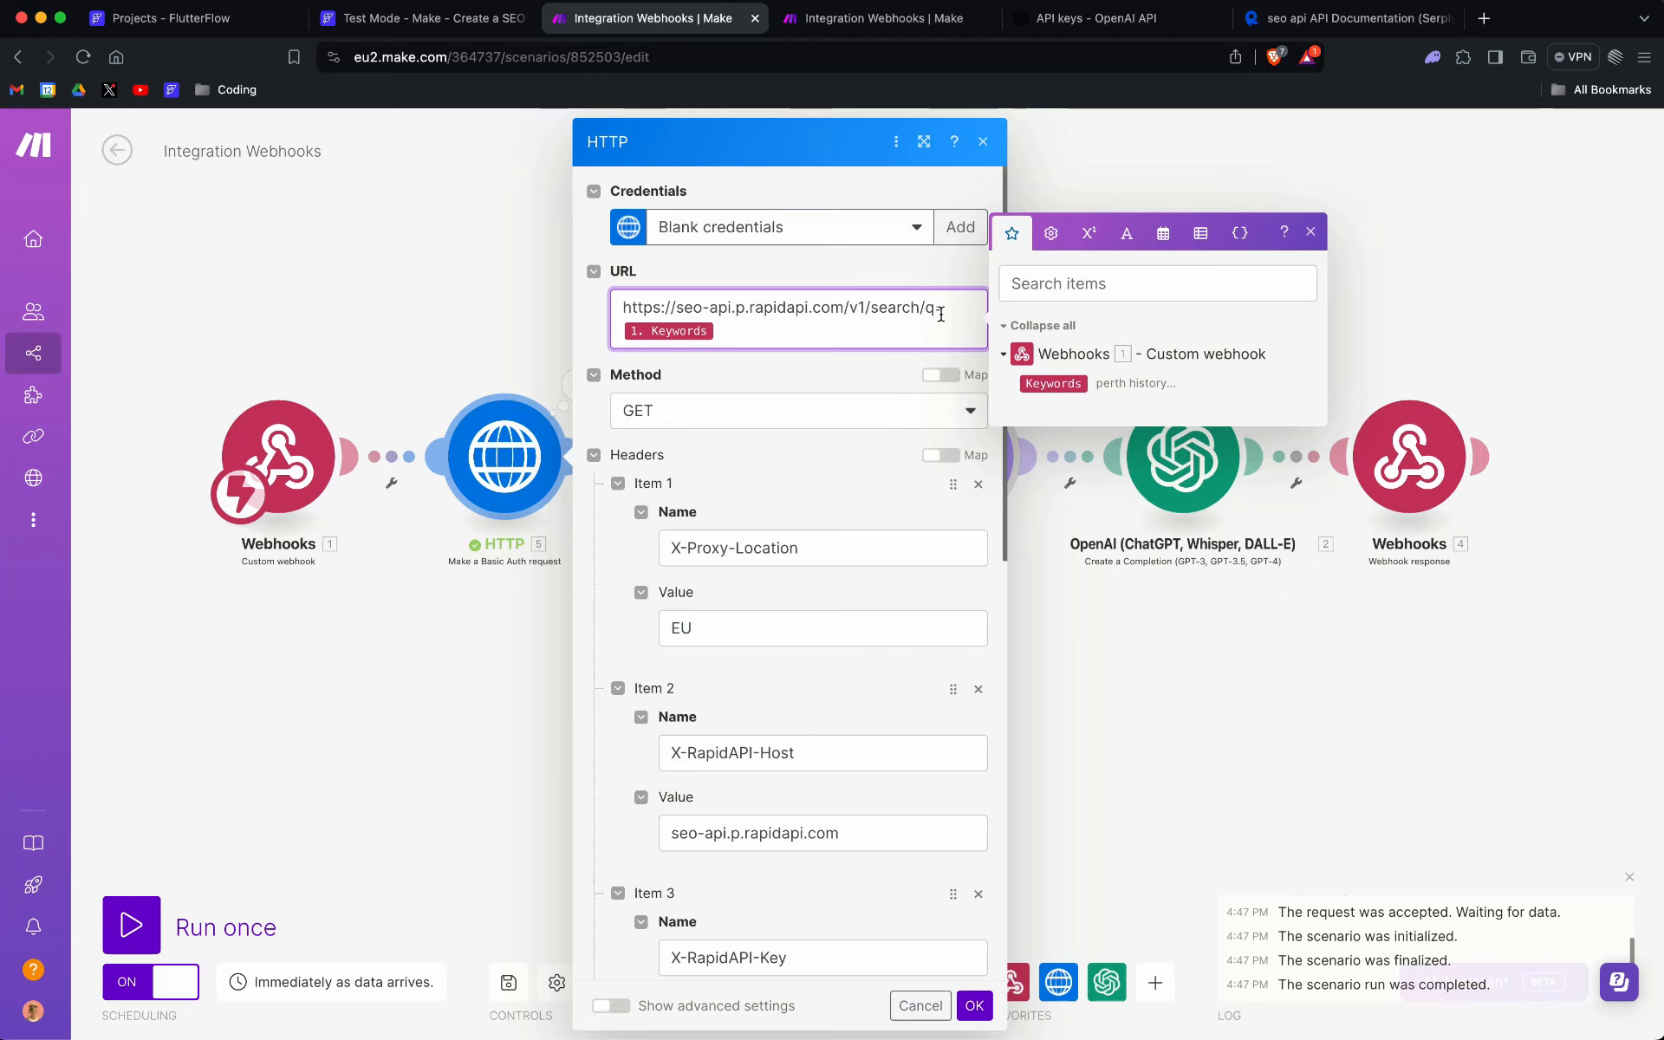
click(1304, 19)
click(1367, 551)
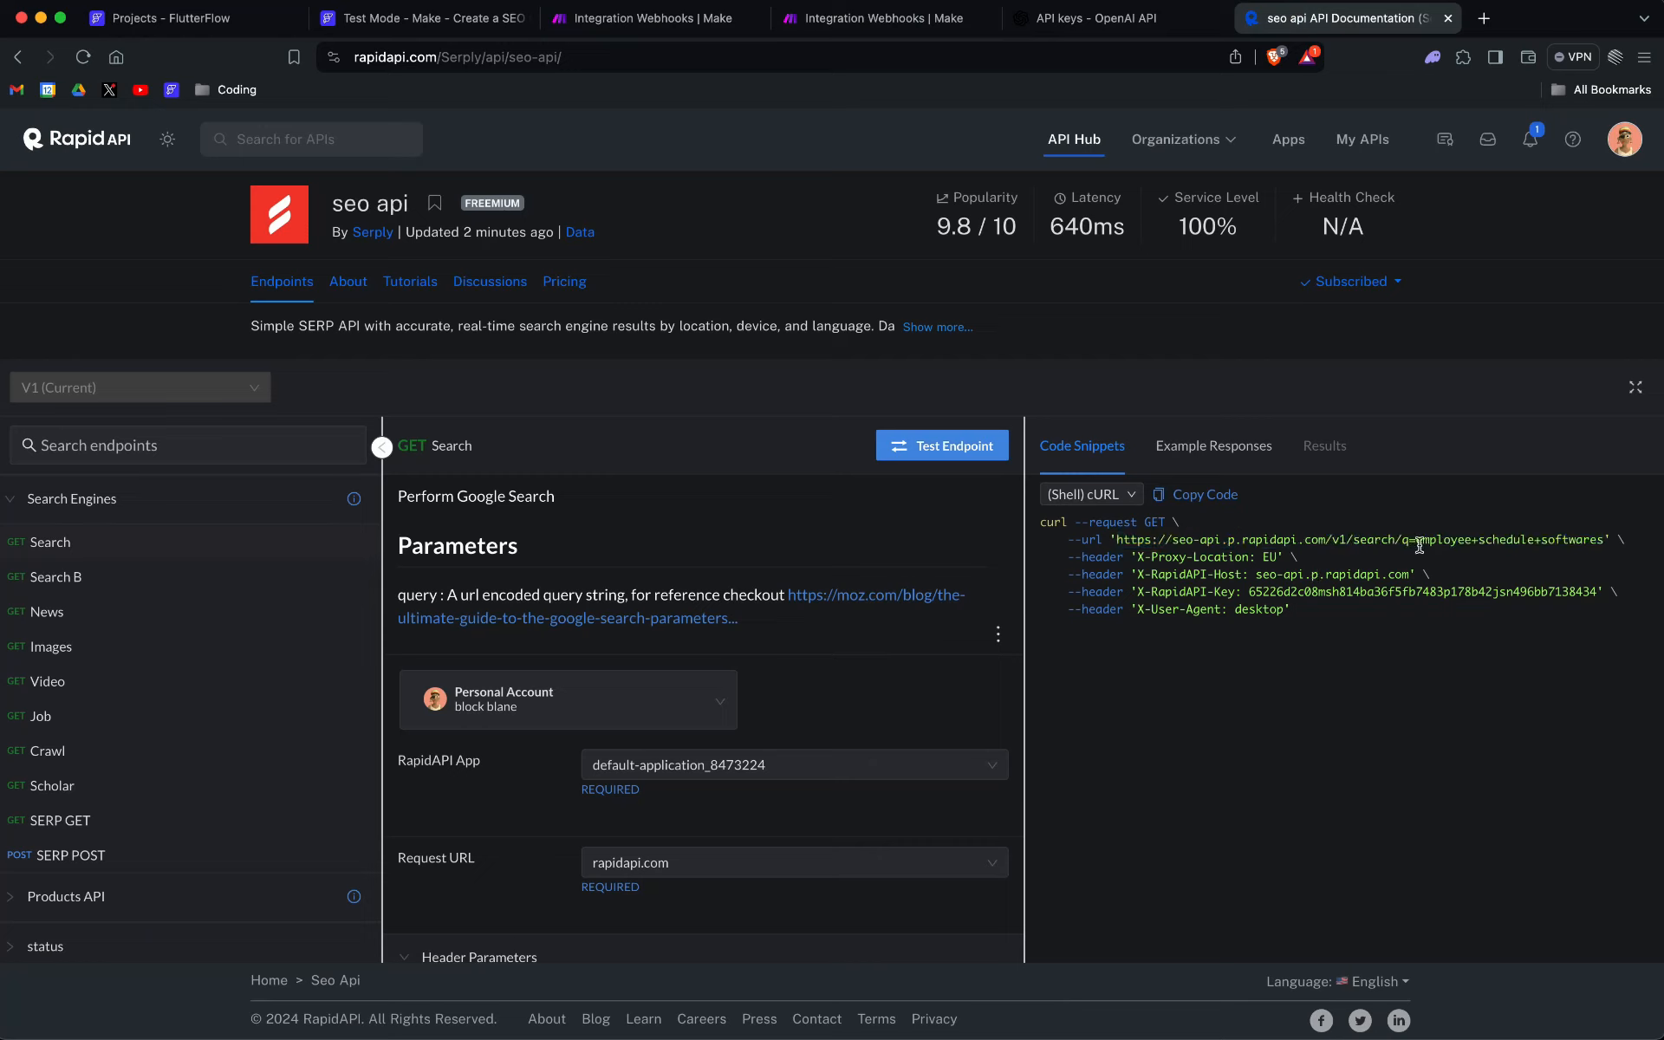
drag(1418, 537, 1604, 544)
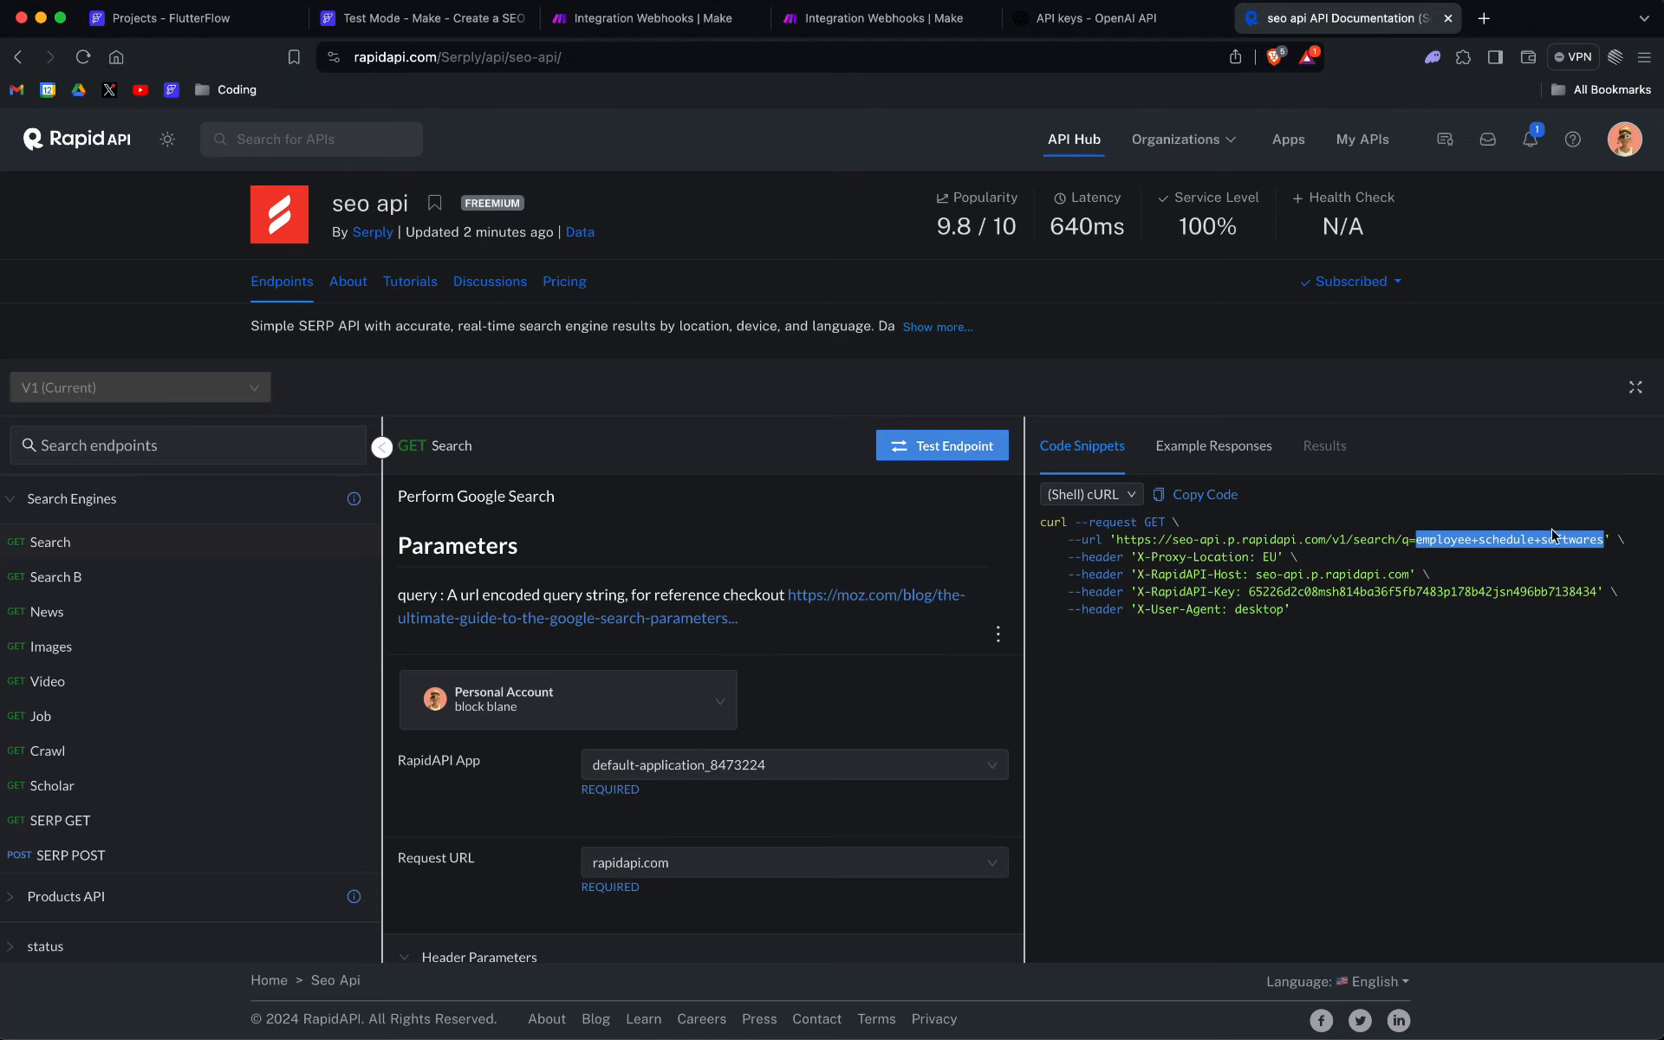
Step: Return to the HTTP module in Make, append the webhook's Keywords variable to the URL and remove the duplicate again
click(401, 19)
click(676, 19)
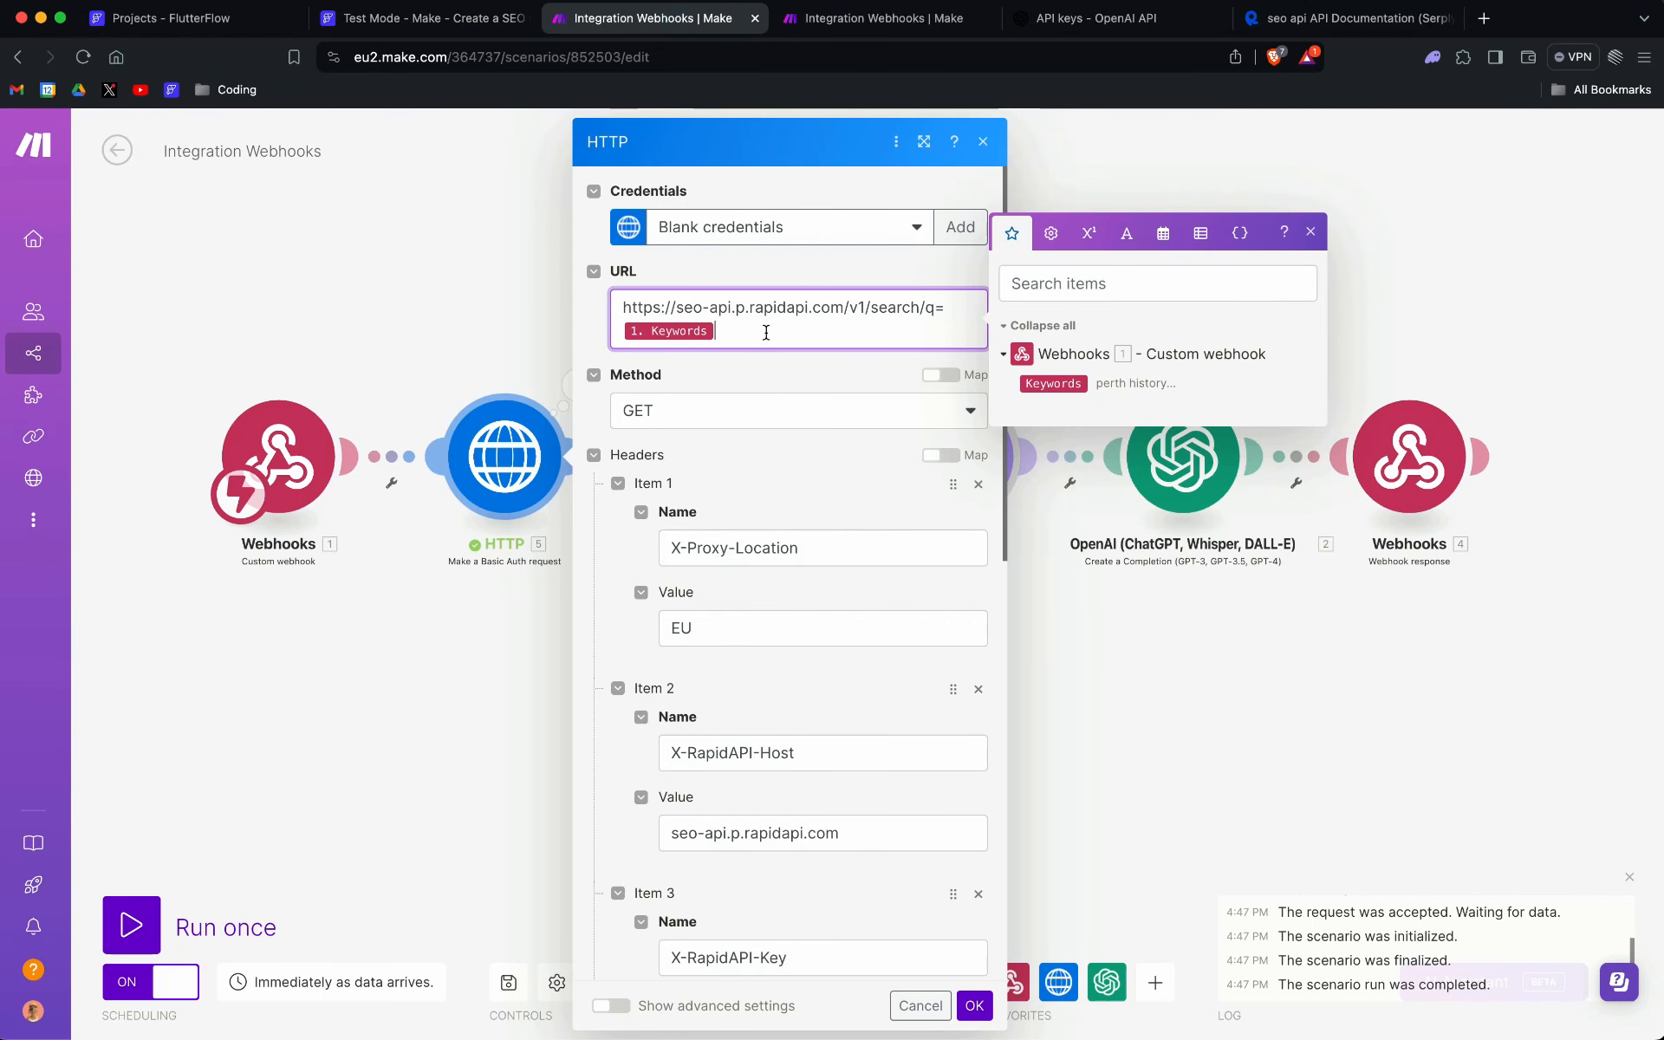
drag(953, 308, 611, 305)
click(952, 310)
click(1050, 384)
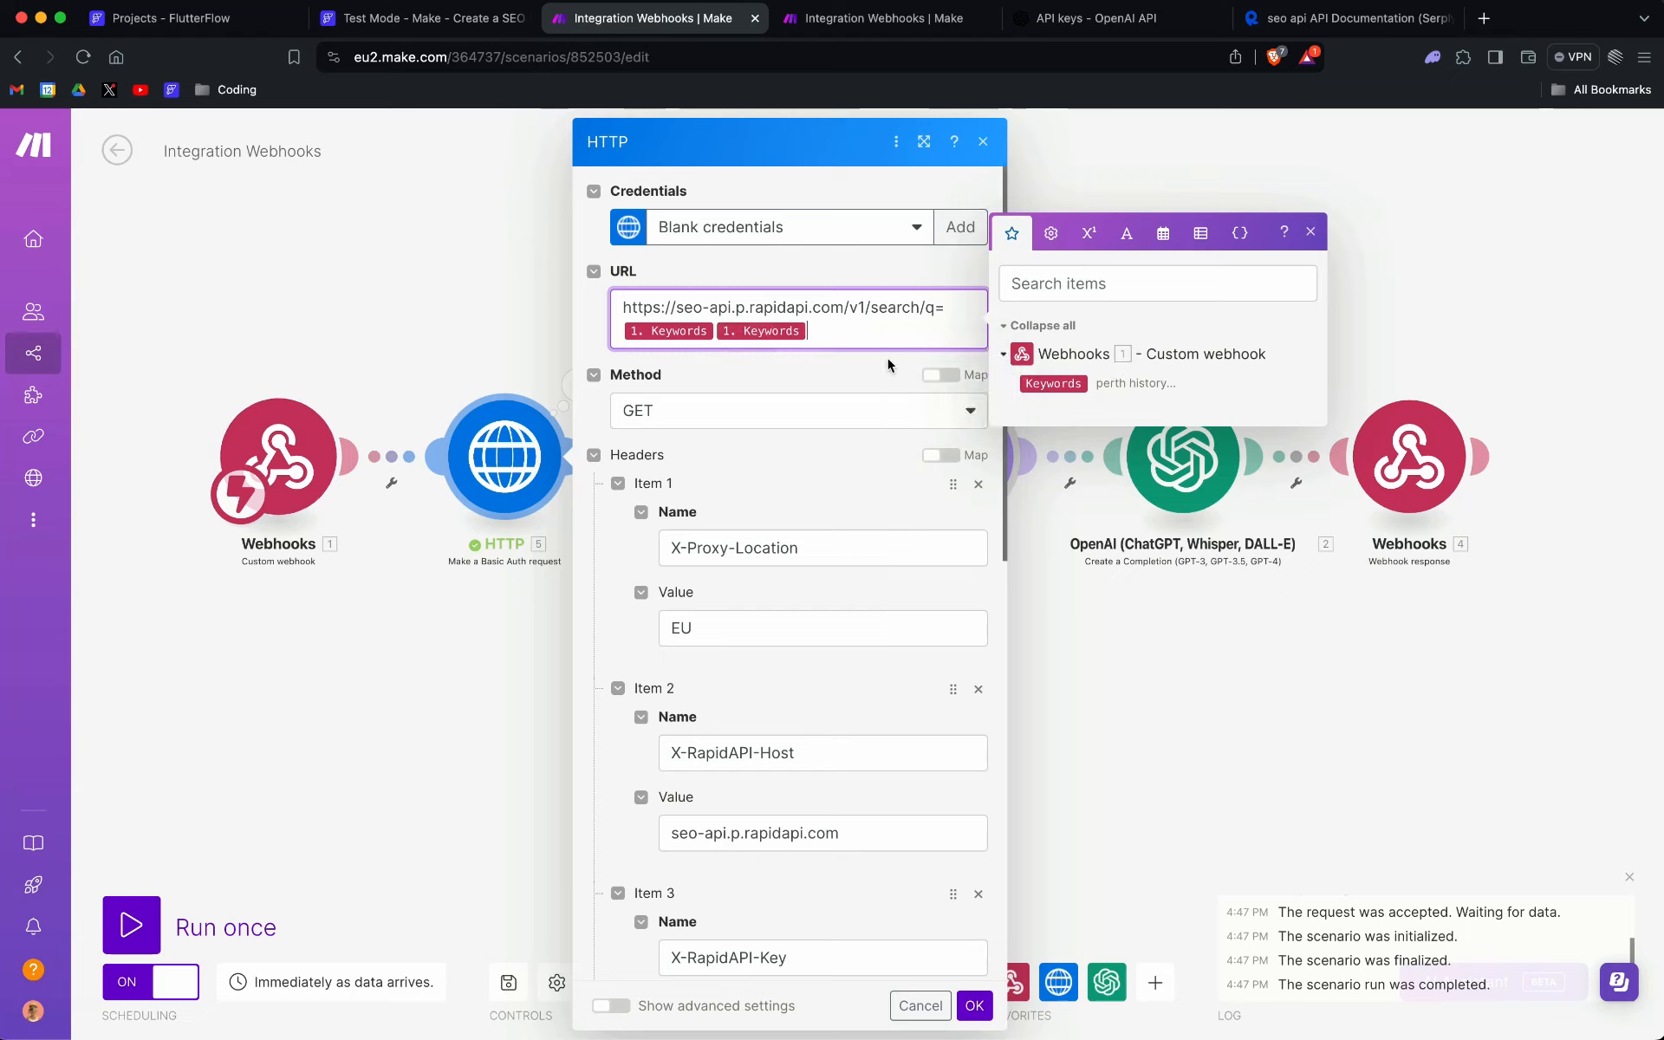
key(BackSpace)
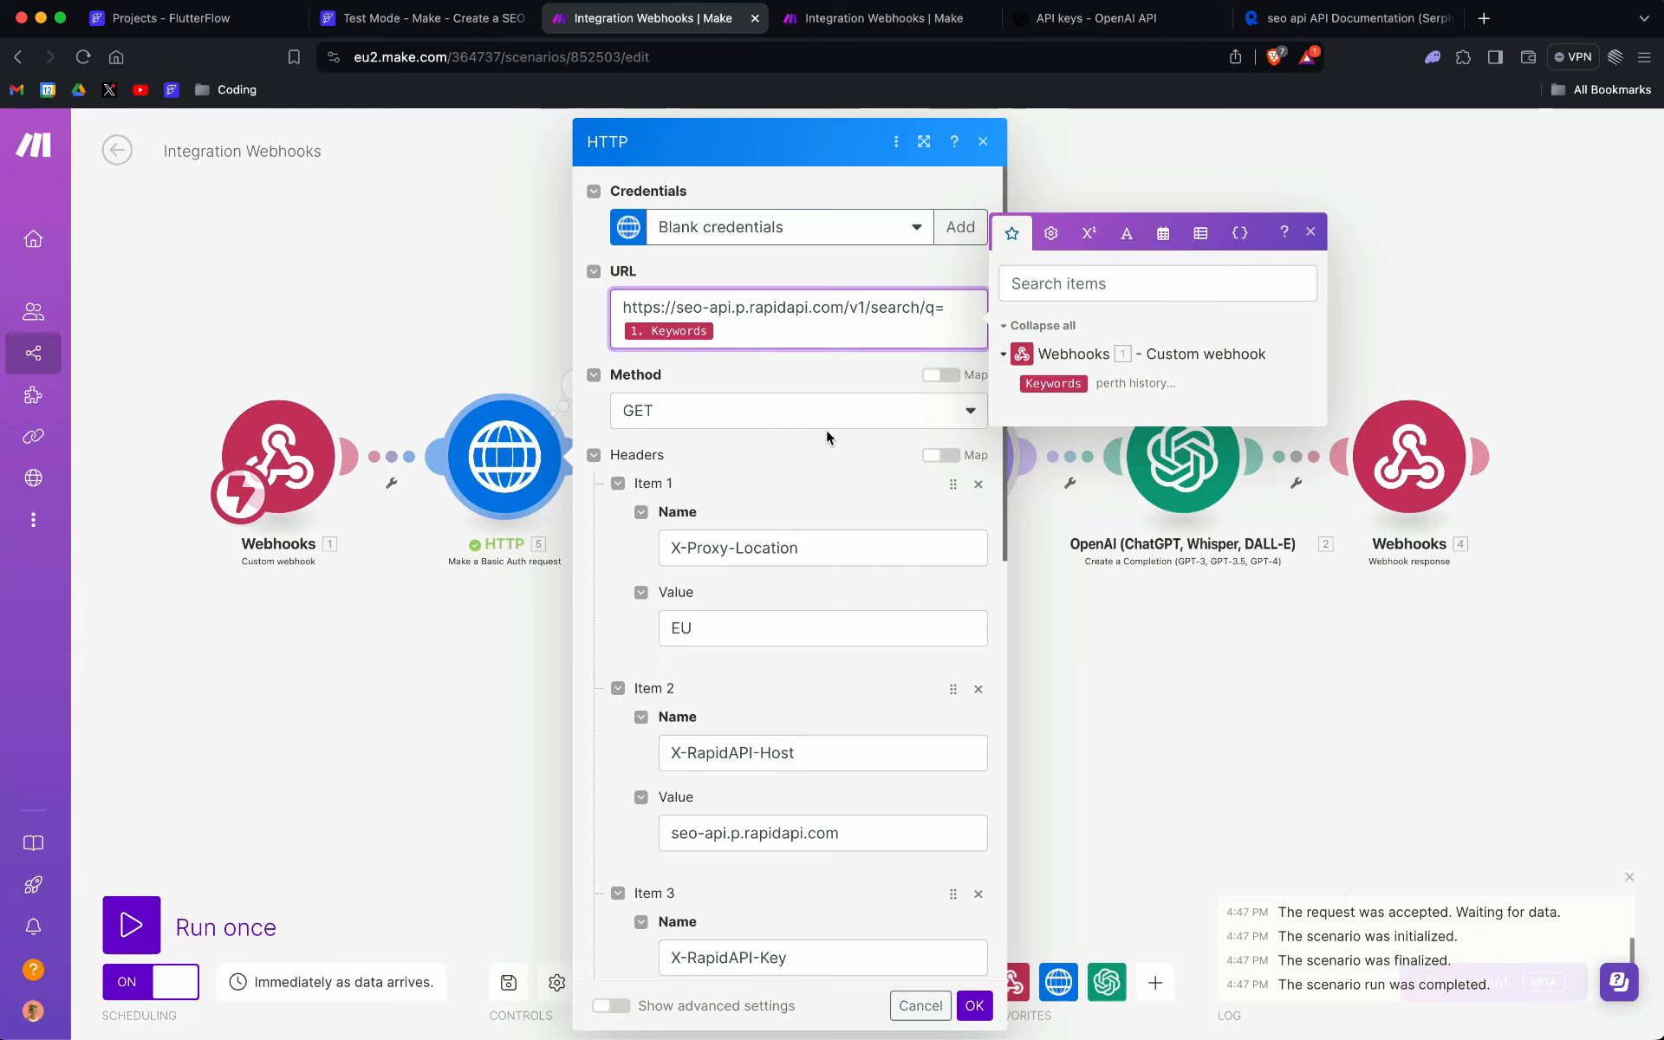
Step: Compare the HTTP module's header names and values in Make with the header lines of the cURL snippet on RapidAPI
scroll(824, 494, down, 3)
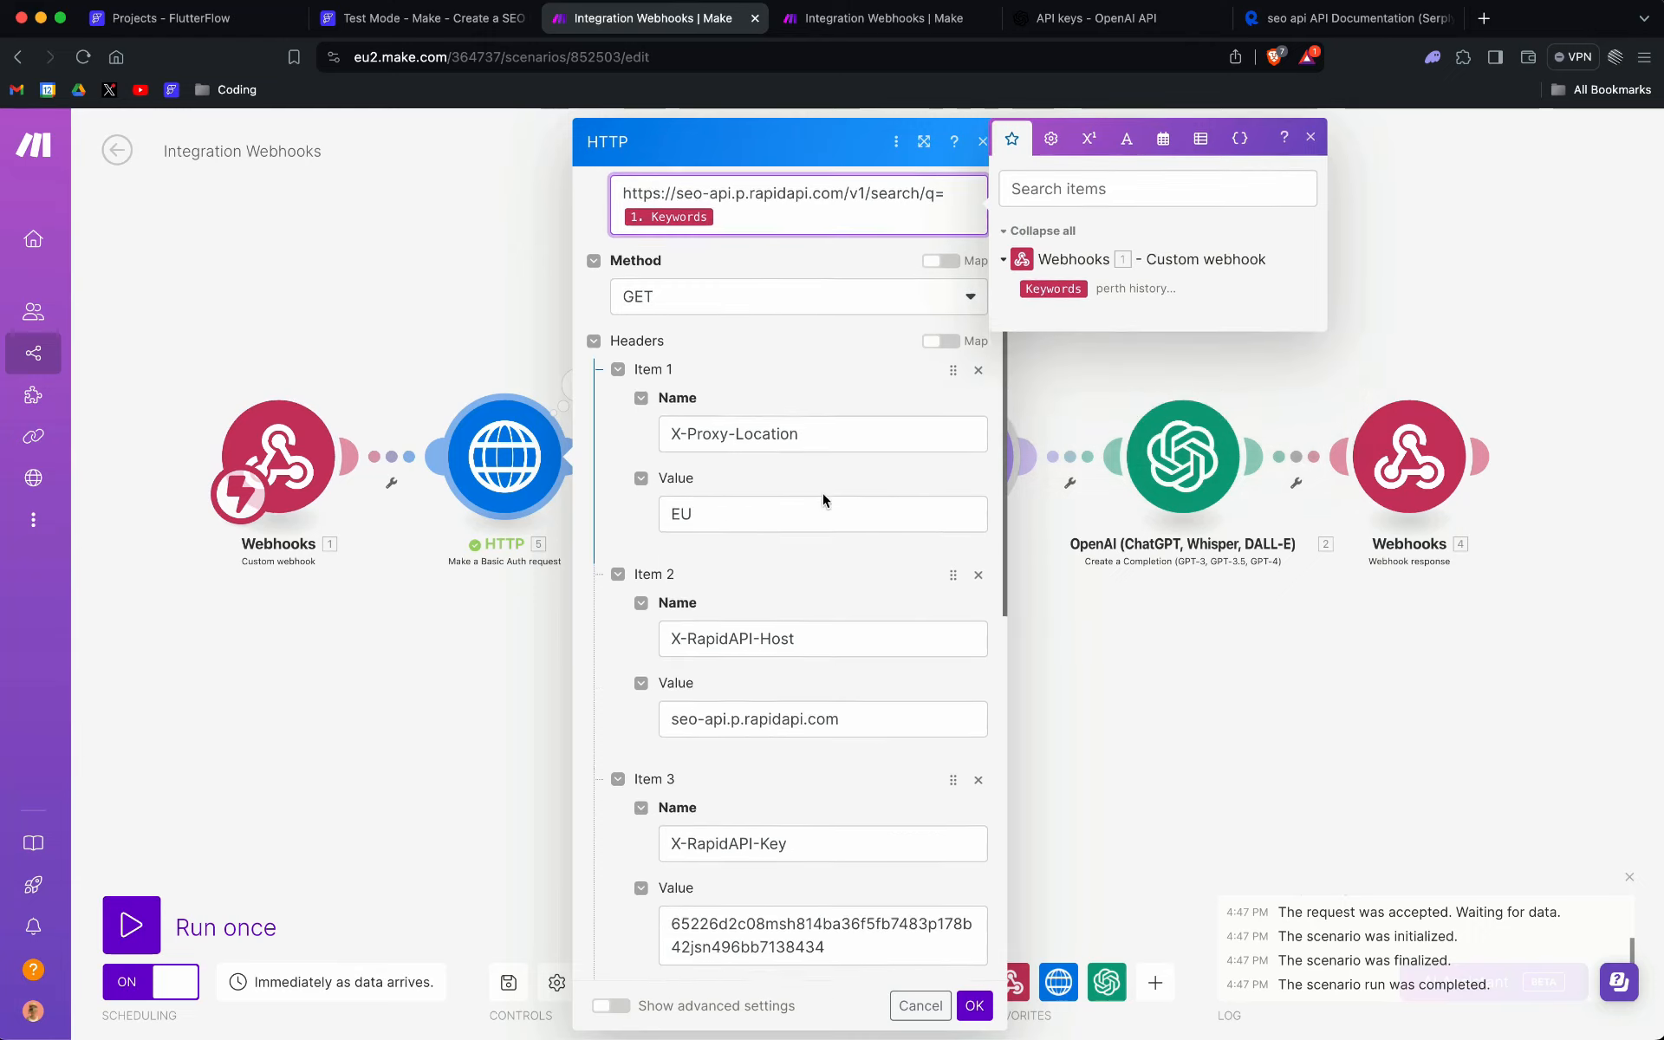
click(1334, 18)
drag(1293, 611, 1079, 559)
click(1127, 557)
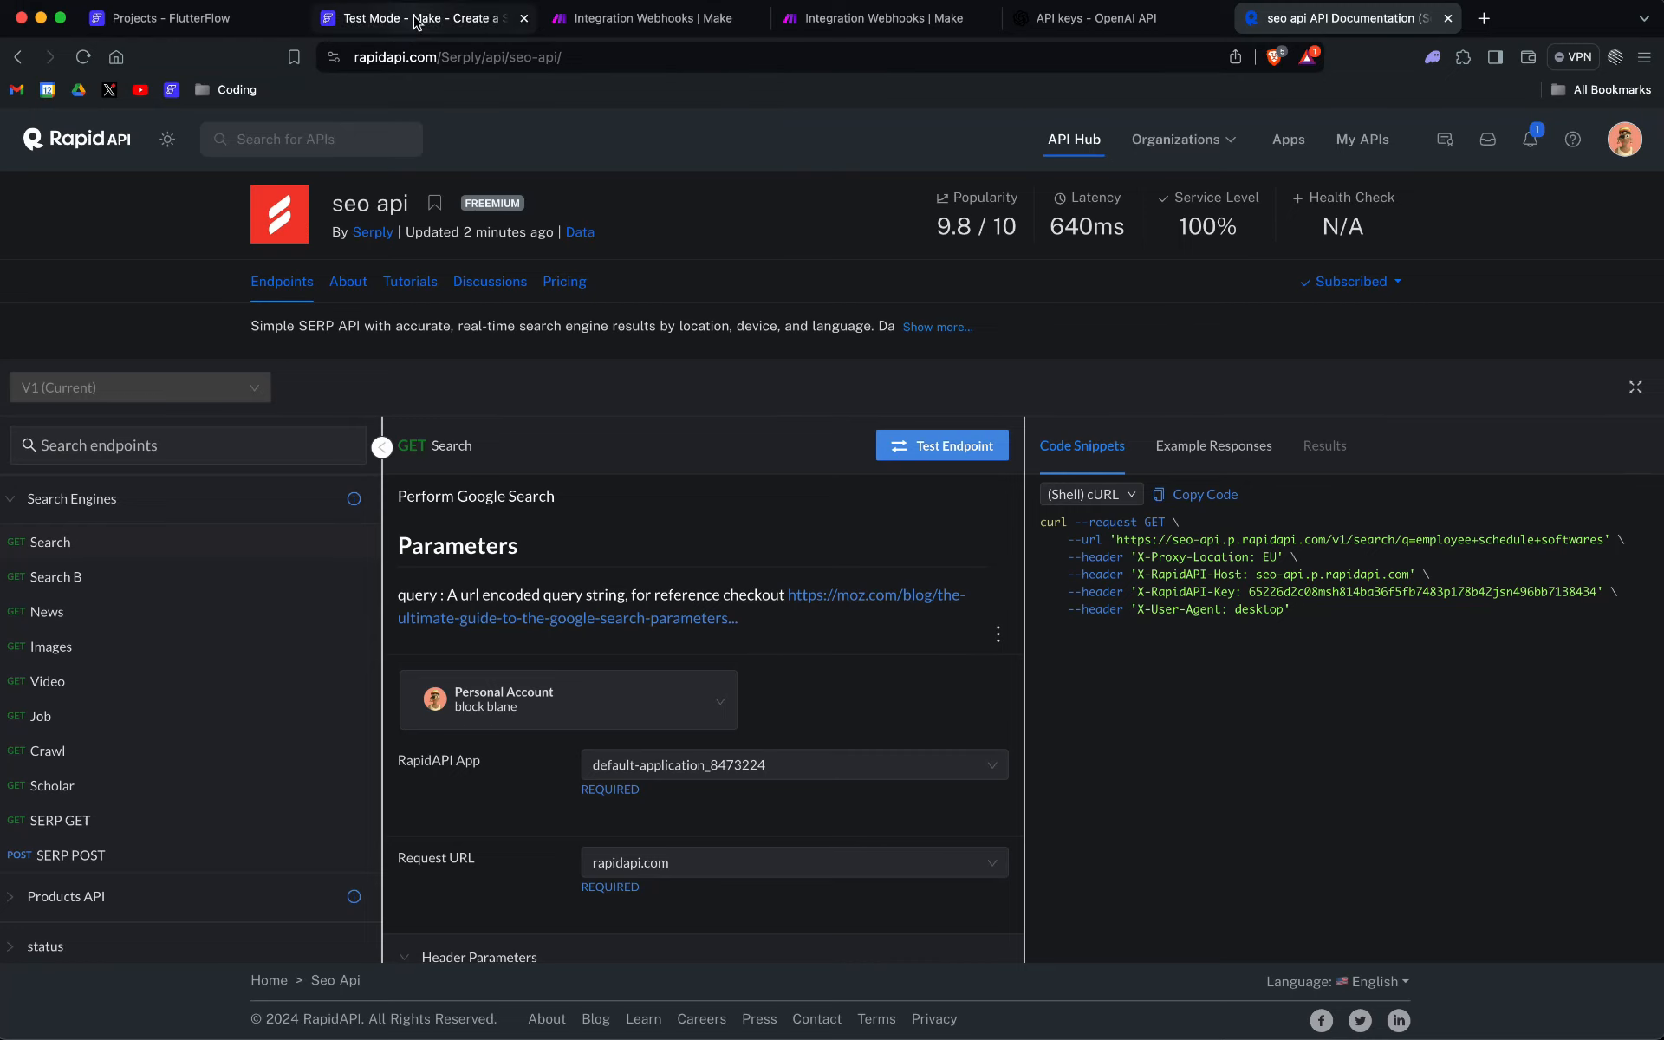
click(617, 19)
scroll(718, 559, down, 10)
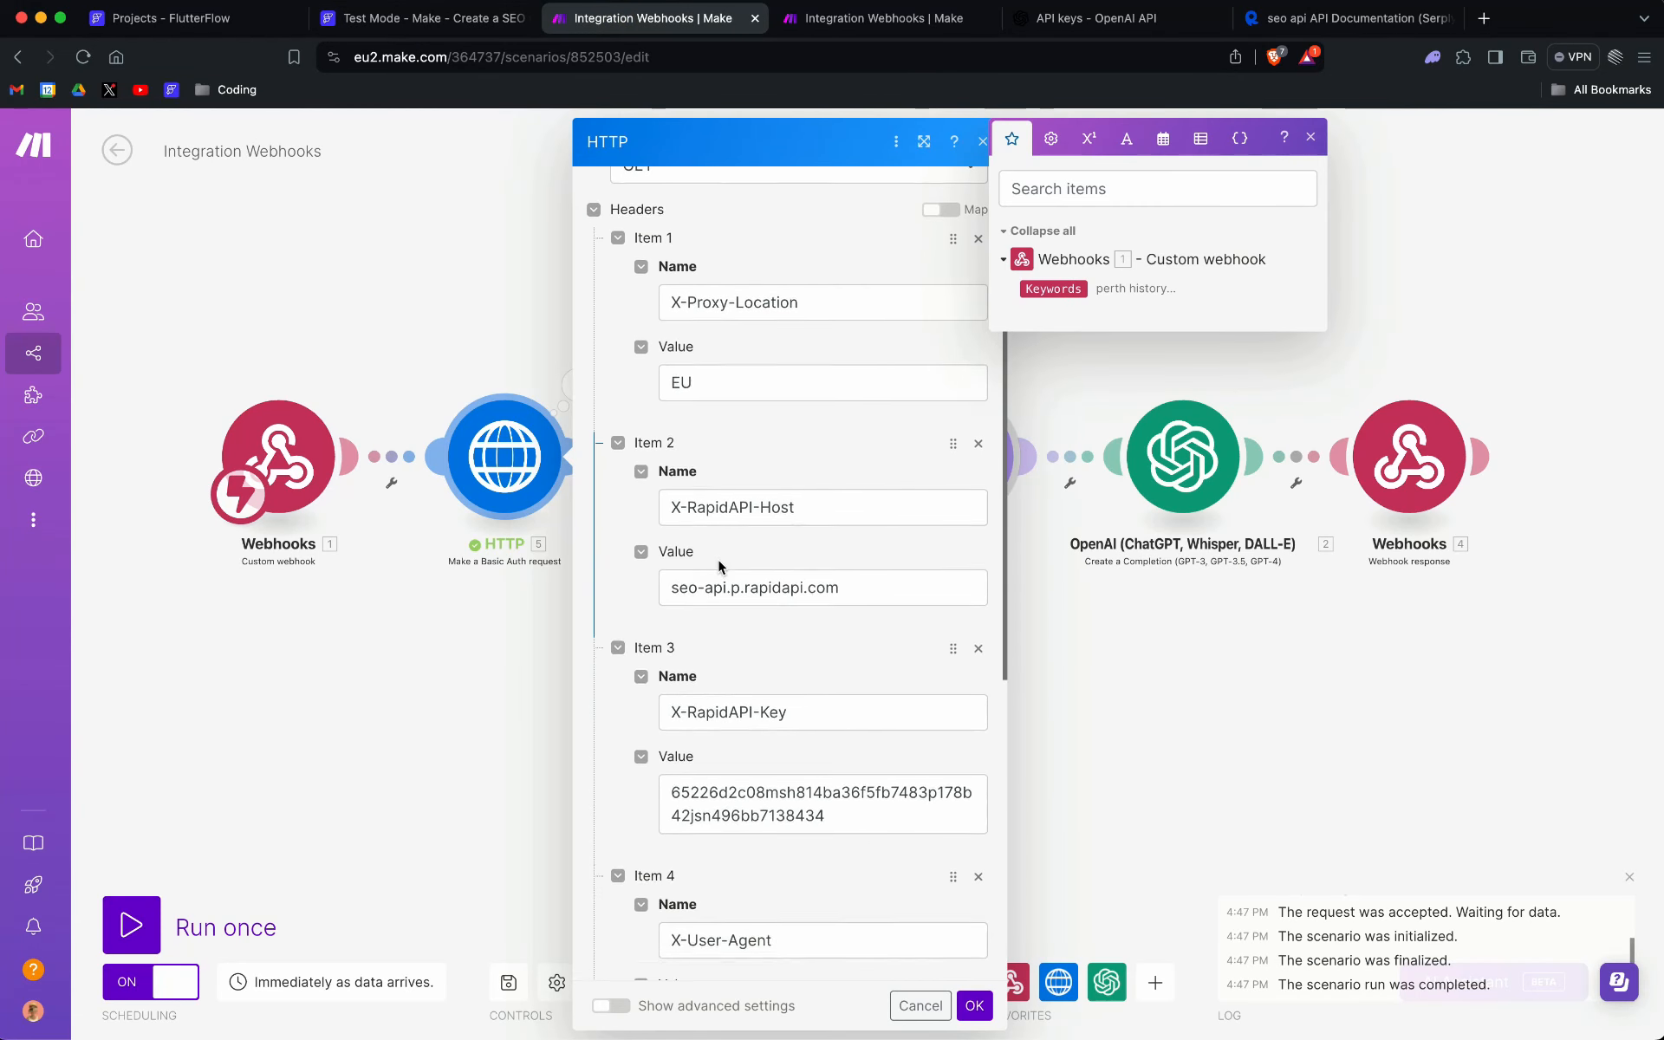
scroll(719, 559, up, 6)
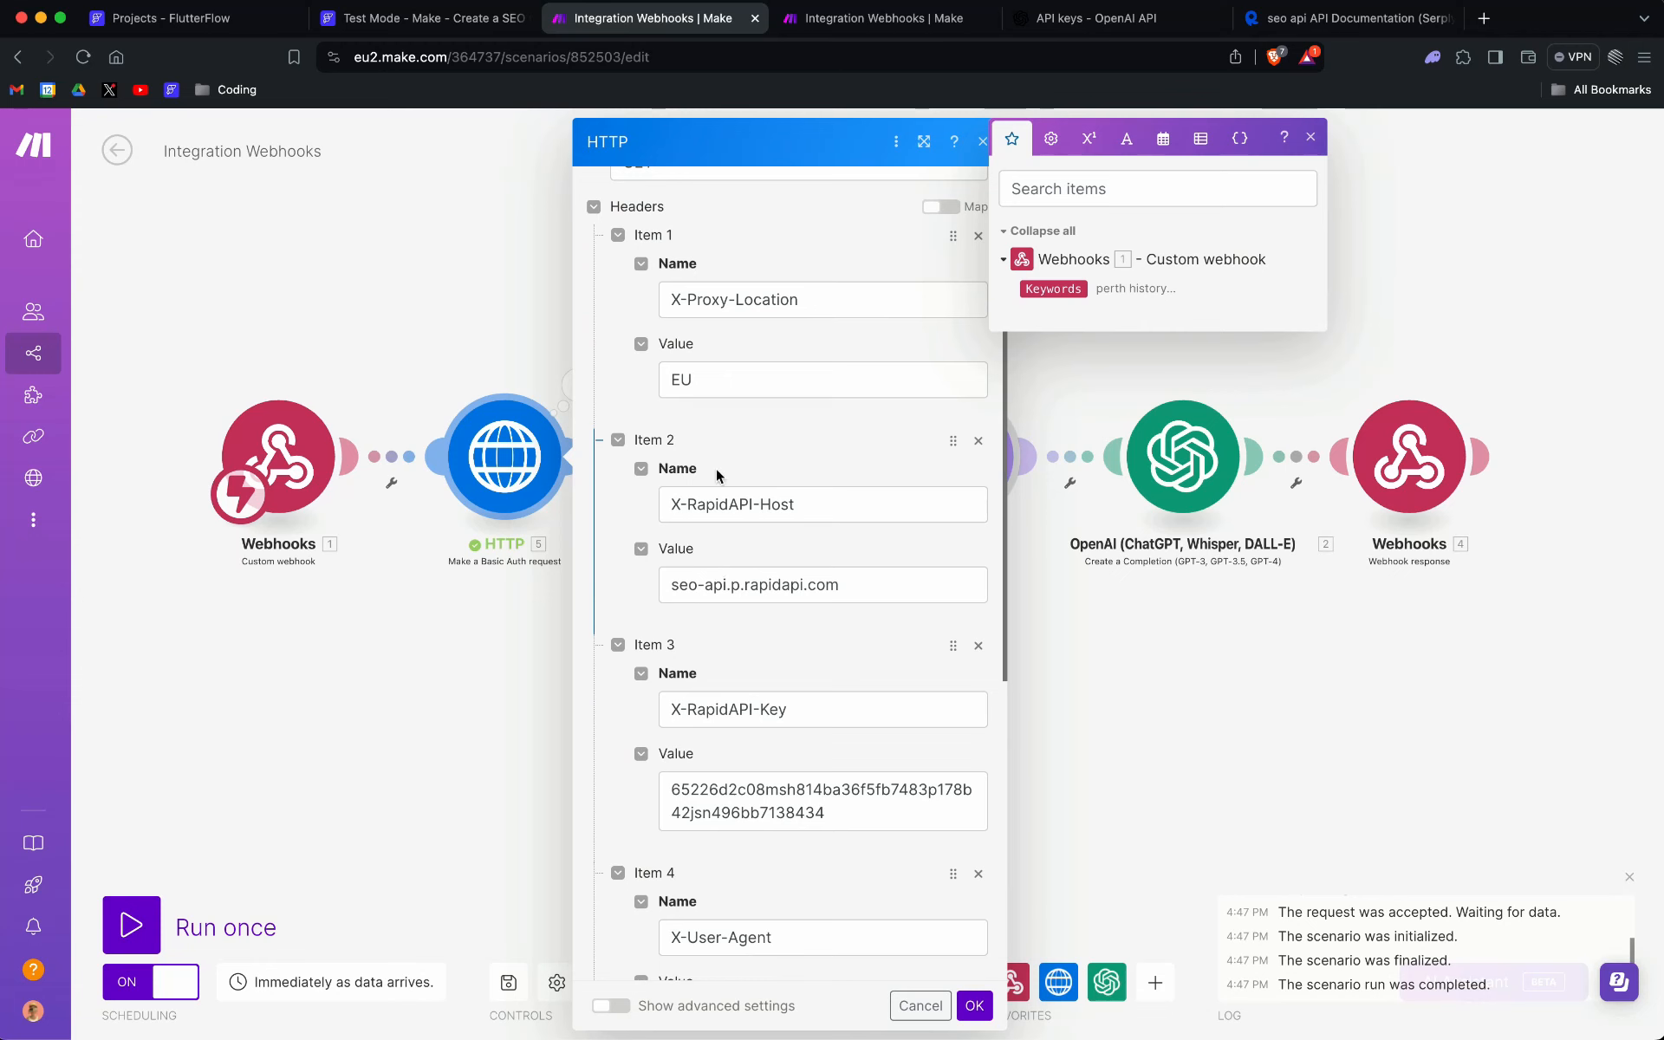
Step: Highlight the last three header lines in RapidAPI's snippet, then collapse and re-expand the Headers section of Make's HTTP module
click(1300, 21)
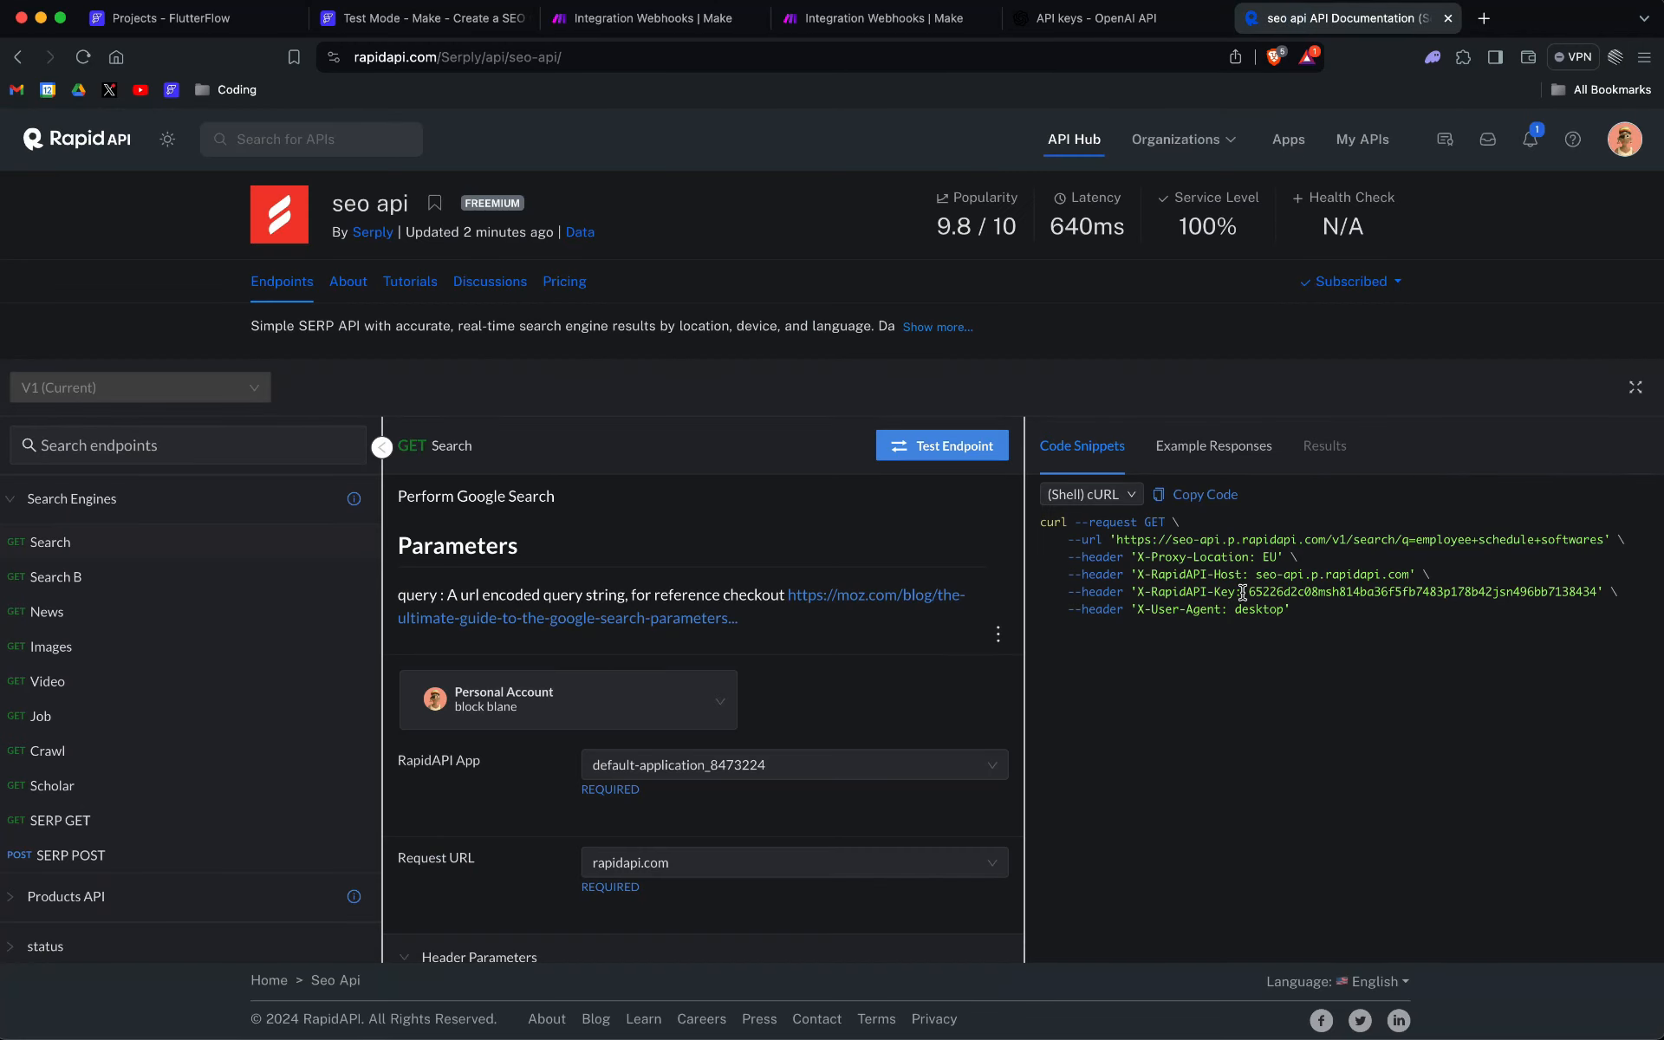
drag(1293, 611, 1127, 579)
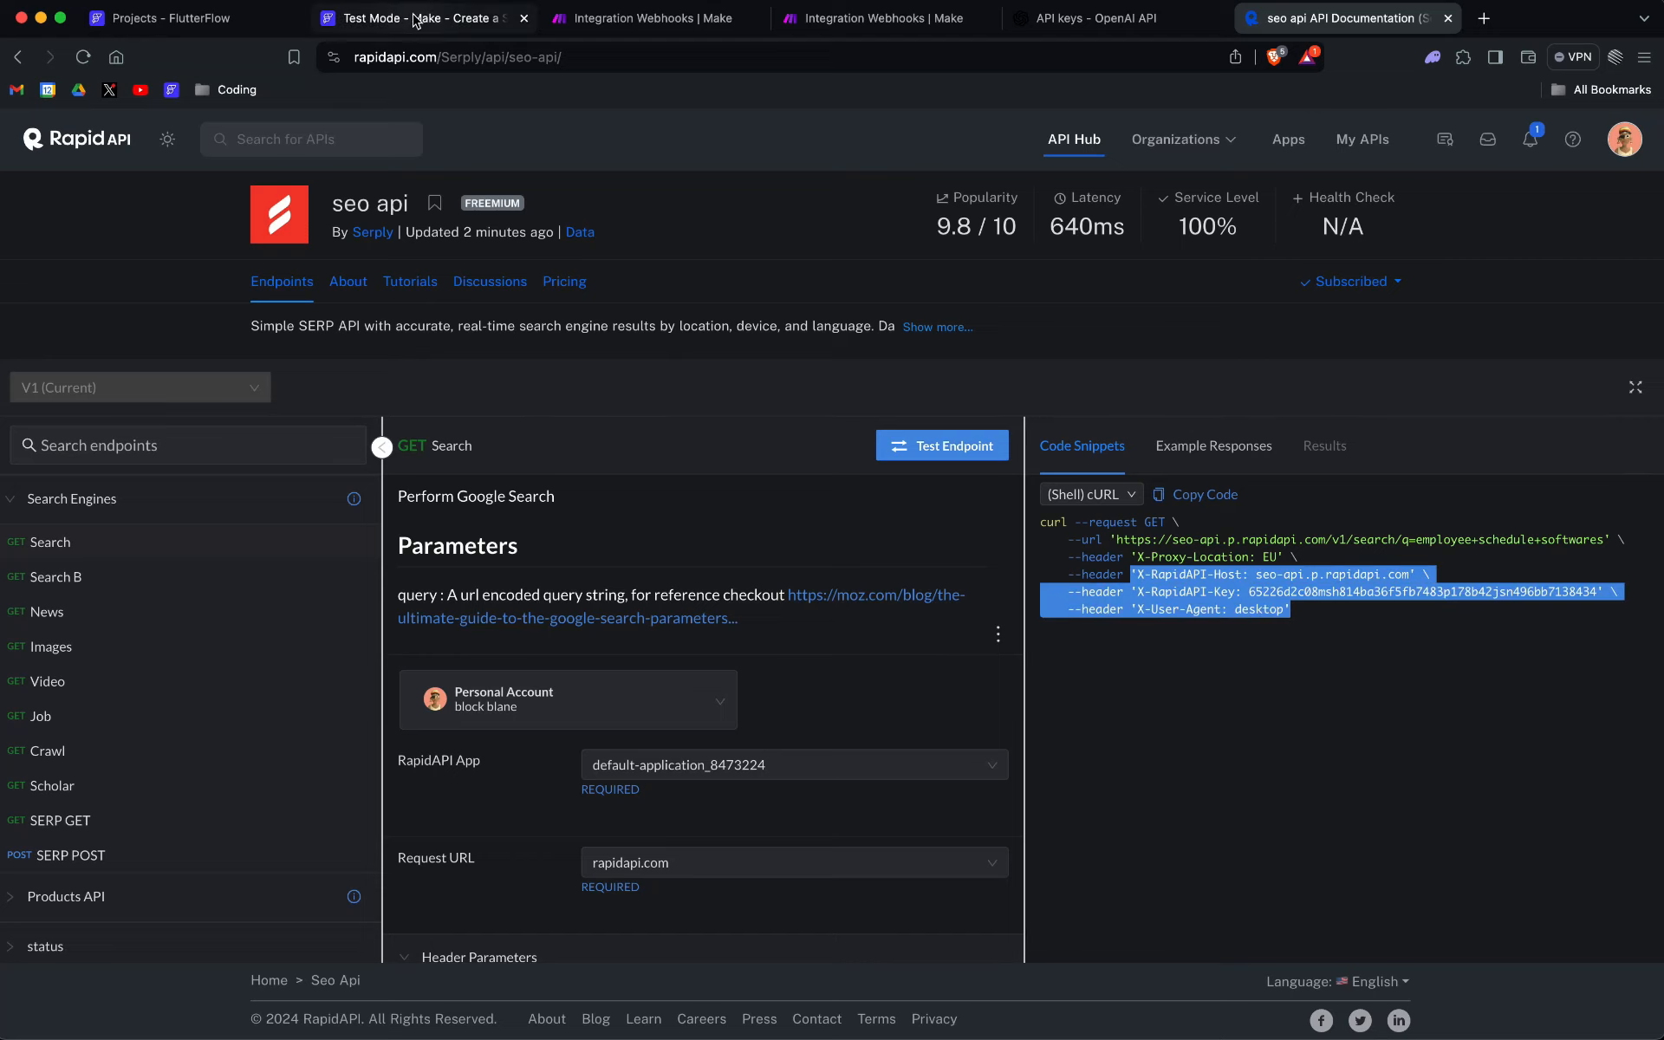
click(666, 18)
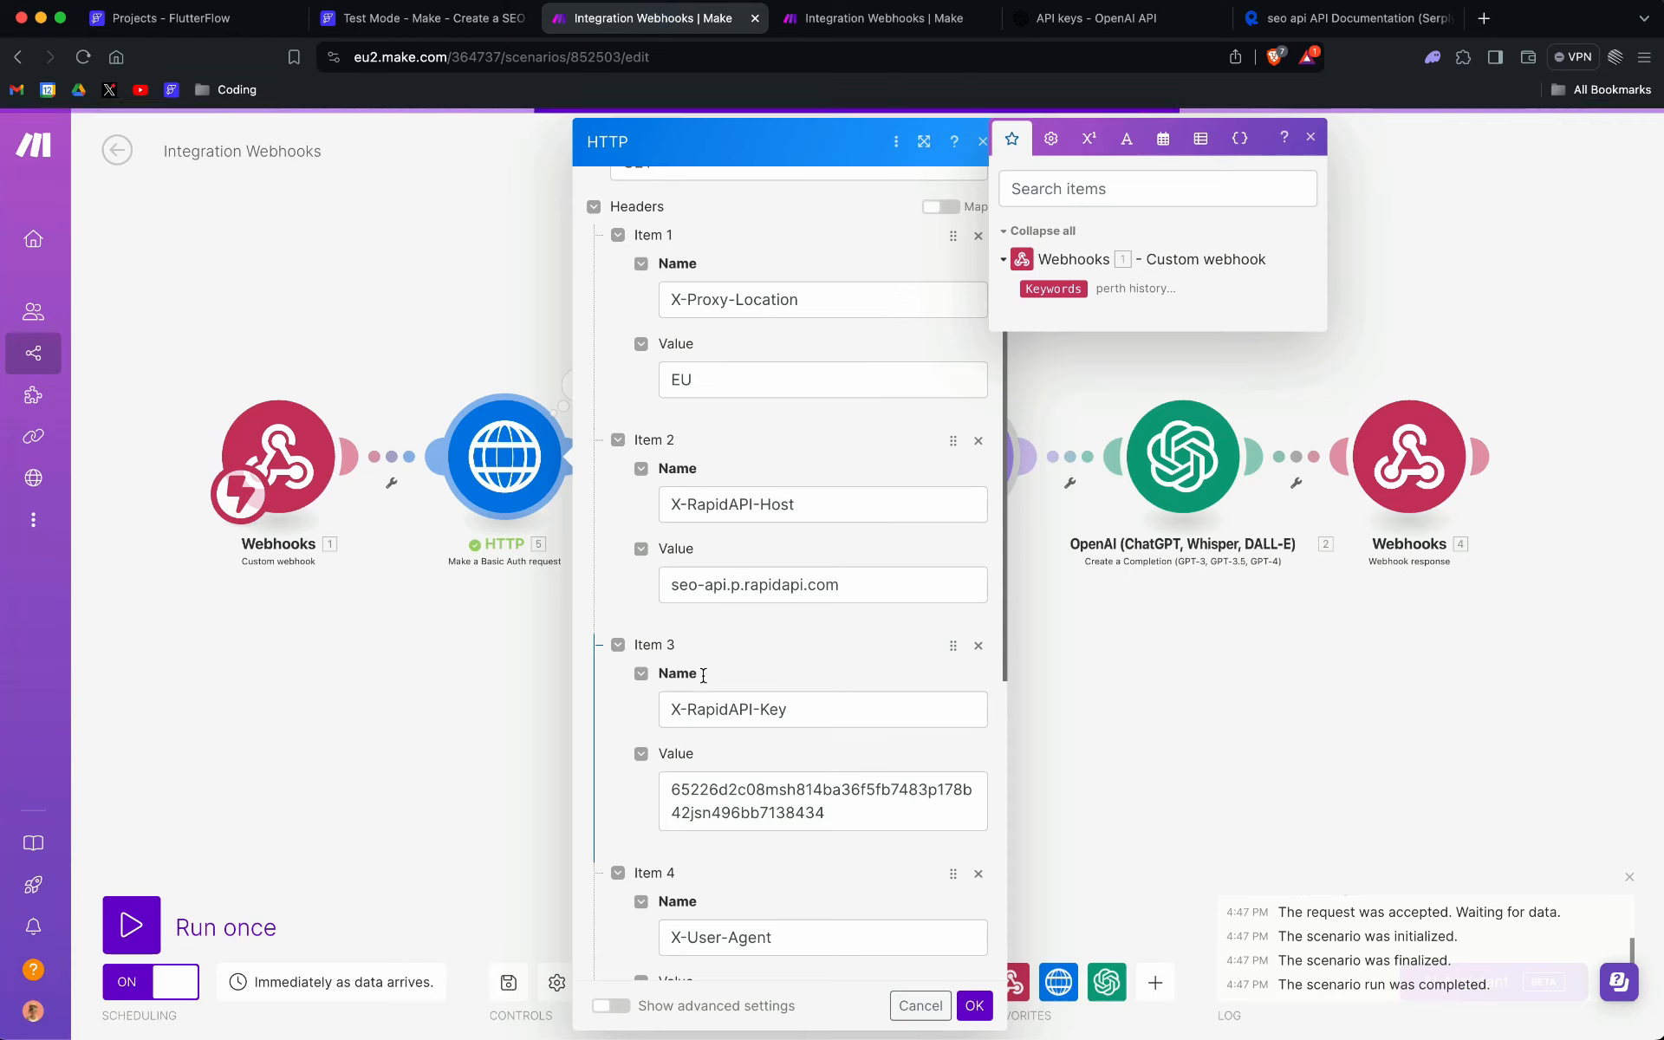
scroll(607, 390, up, 2)
click(595, 373)
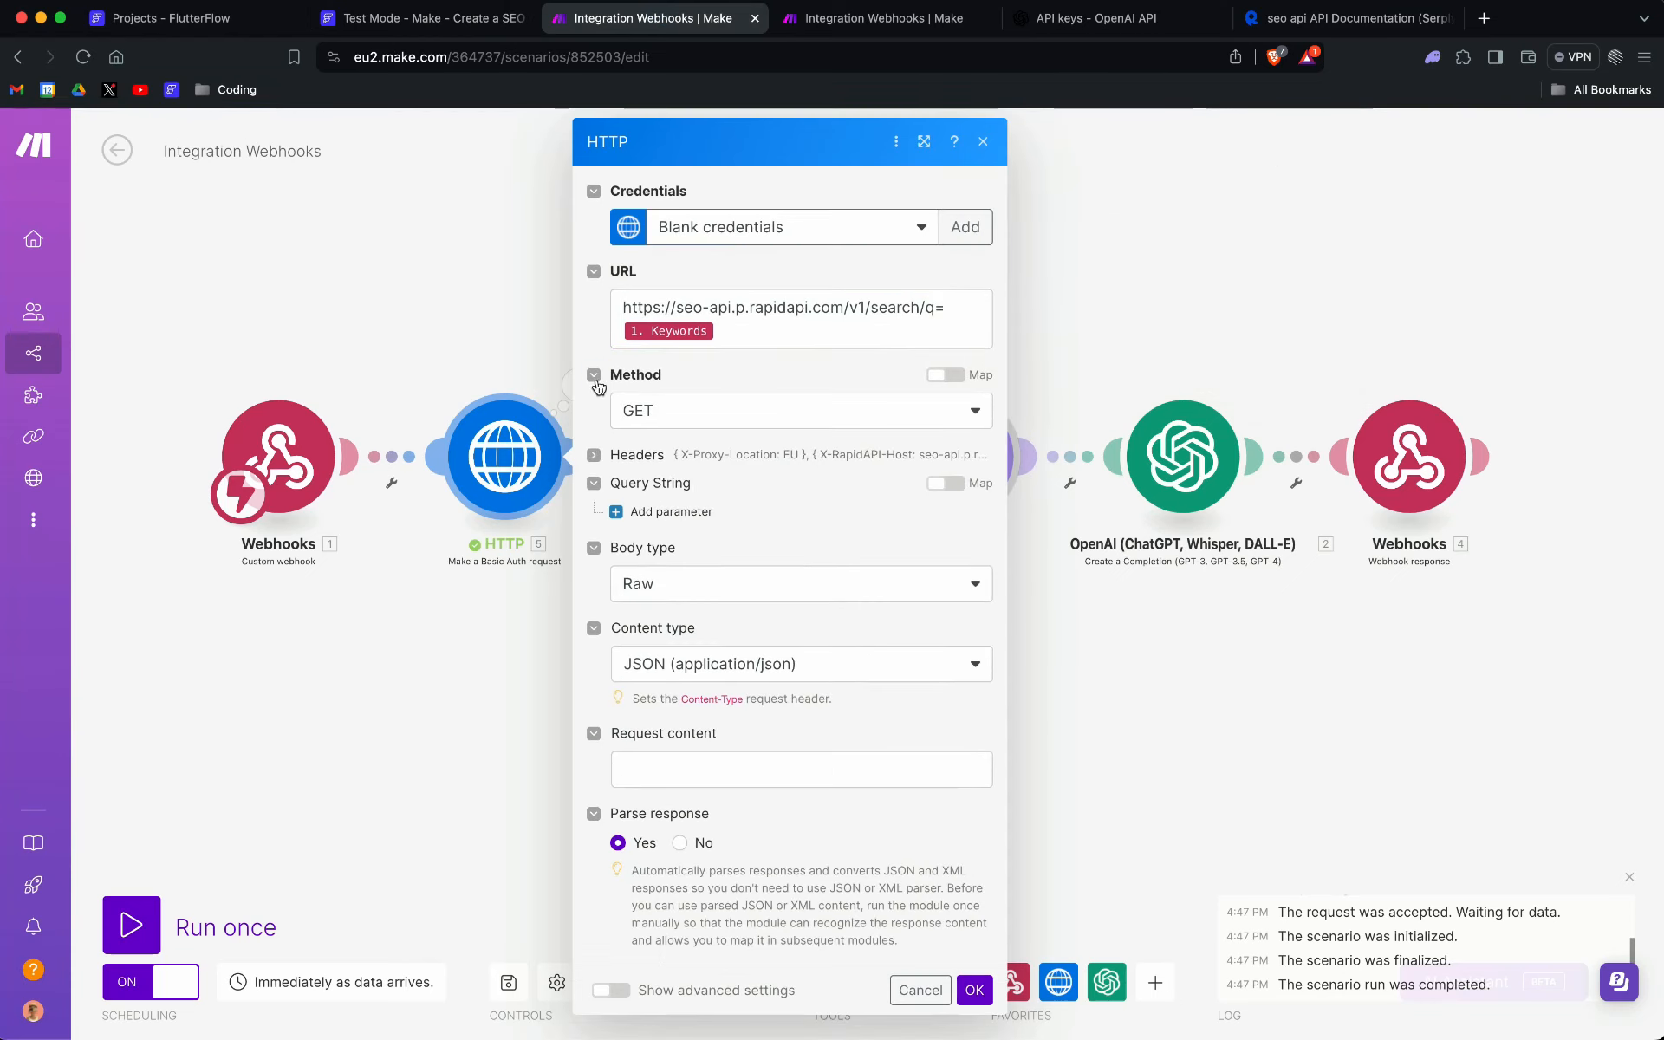
click(594, 458)
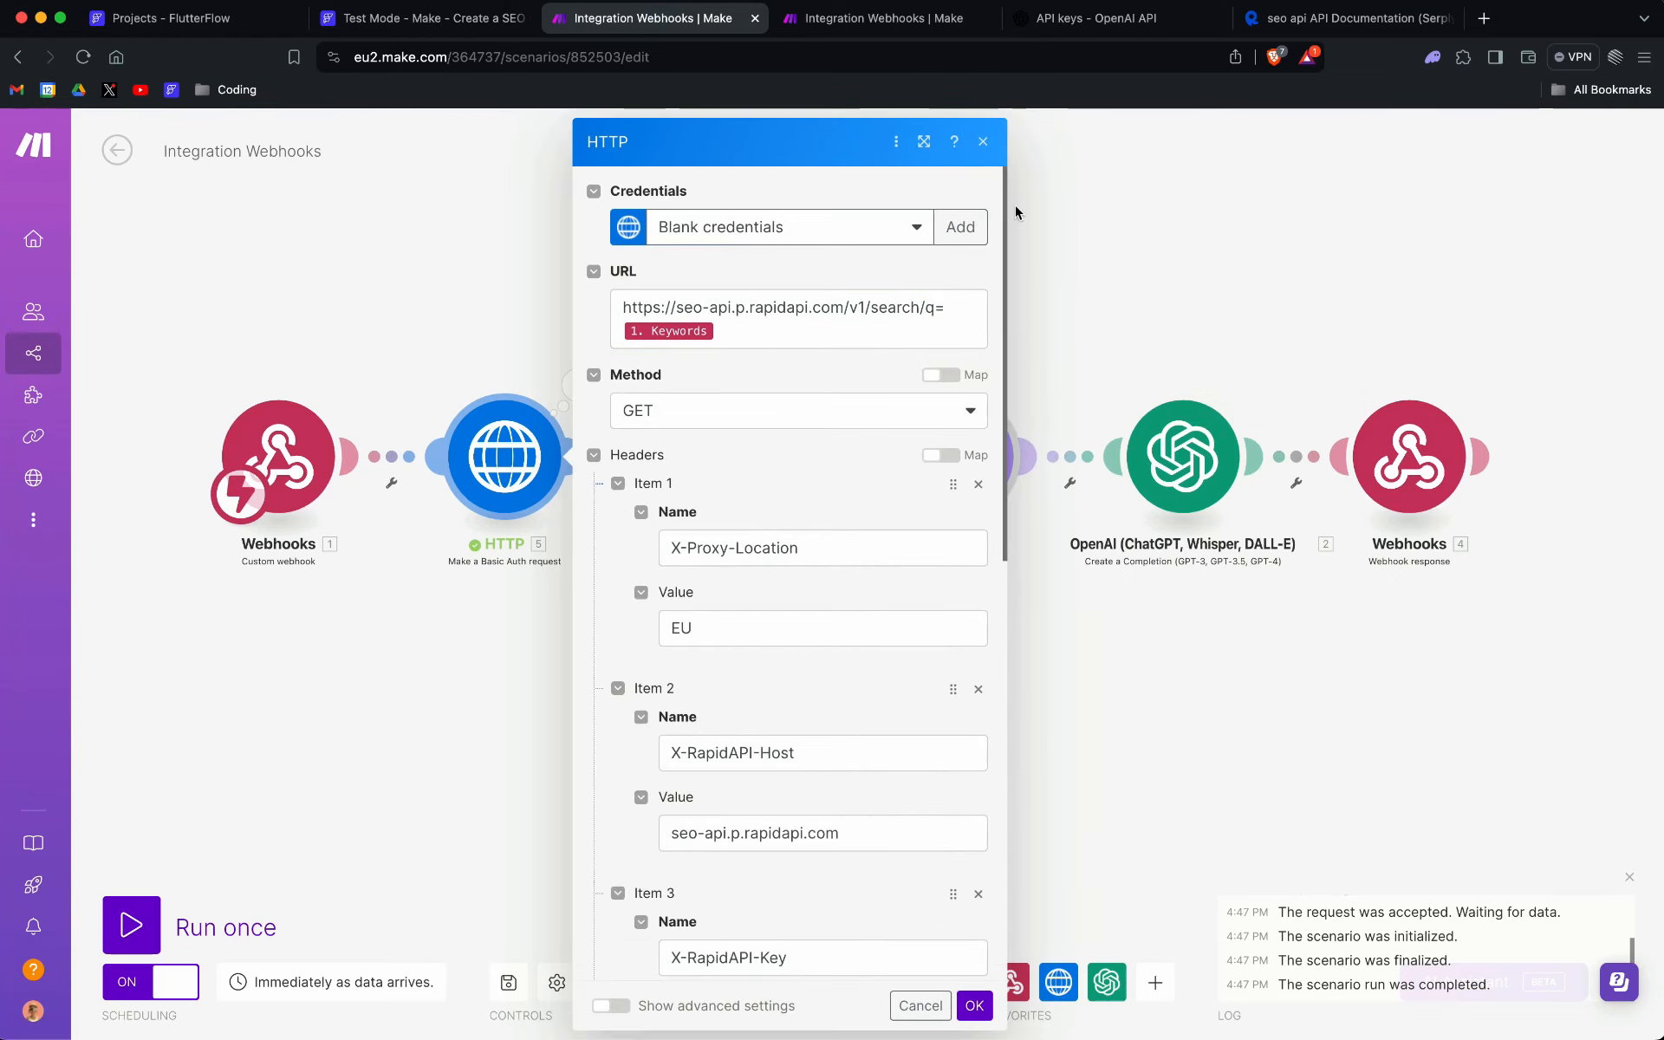
Step: Switch back to RapidAPI and highlight the value of the X-RapidAPI-Host header in the cURL snippet
click(1339, 18)
click(1235, 602)
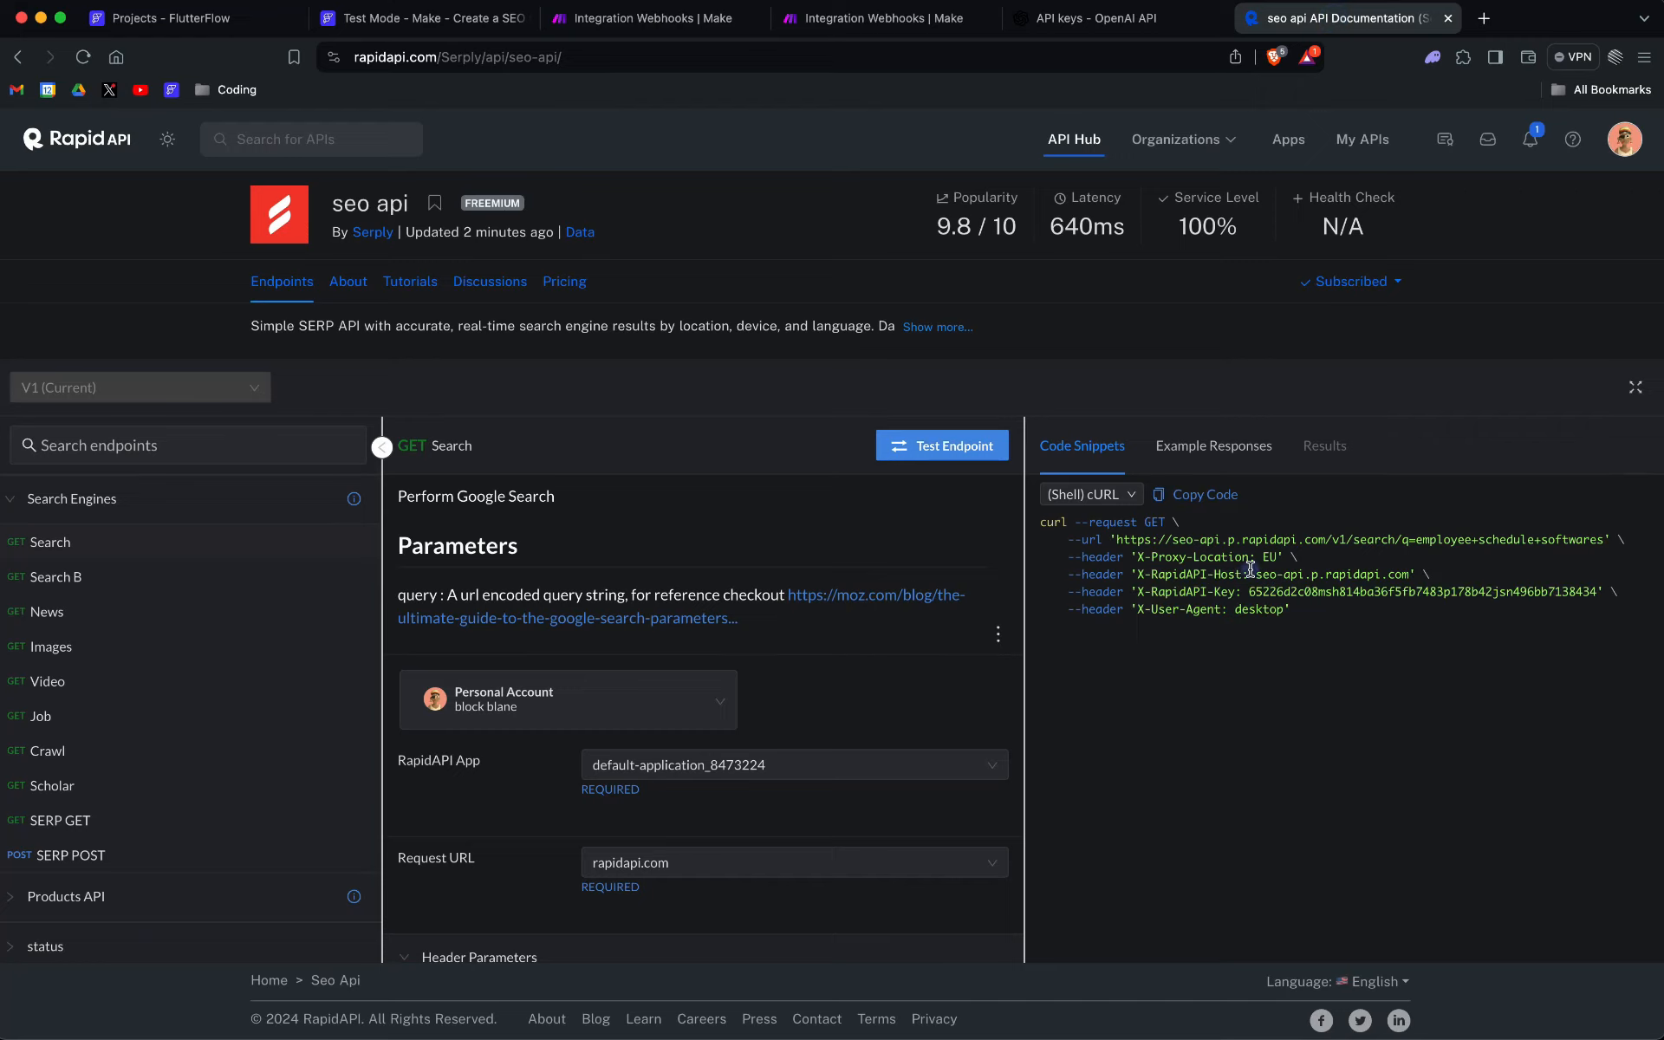
drag(1249, 571, 1152, 570)
click(1257, 571)
drag(1258, 572, 1416, 574)
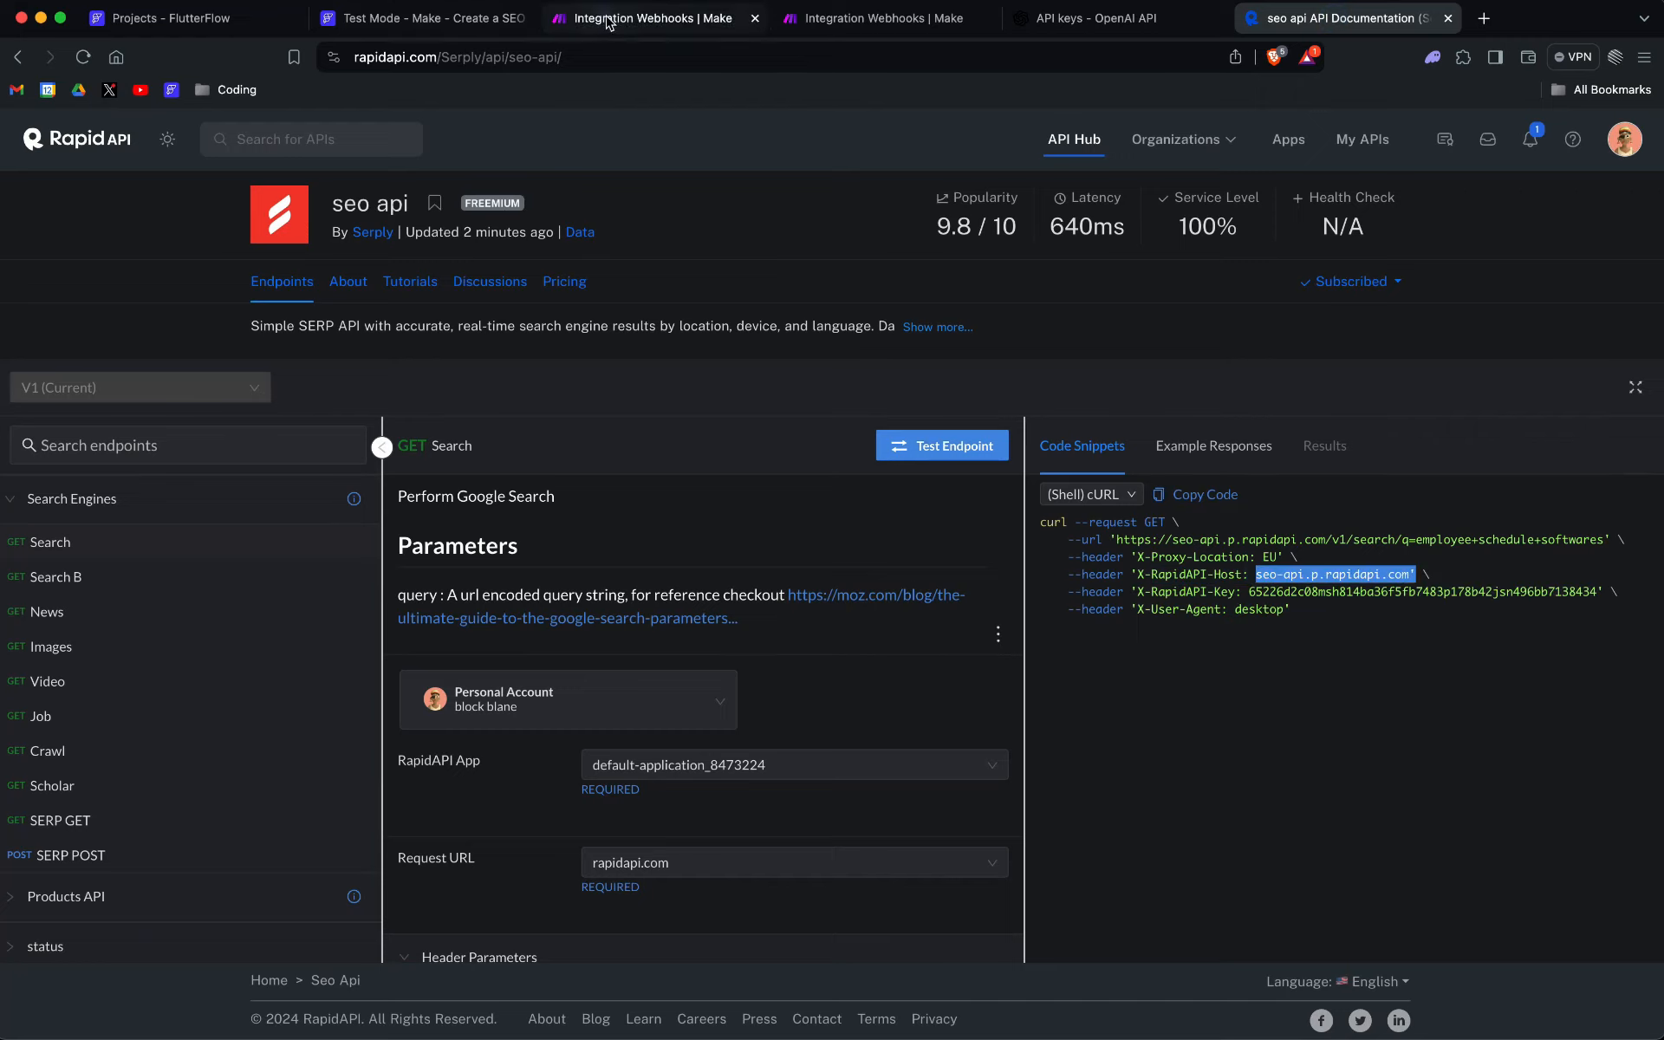
Step: Review the HTTP module's headers, body type, content type and response parsing options in Make, then confirm the module's settings
click(609, 19)
scroll(724, 624, down, 10)
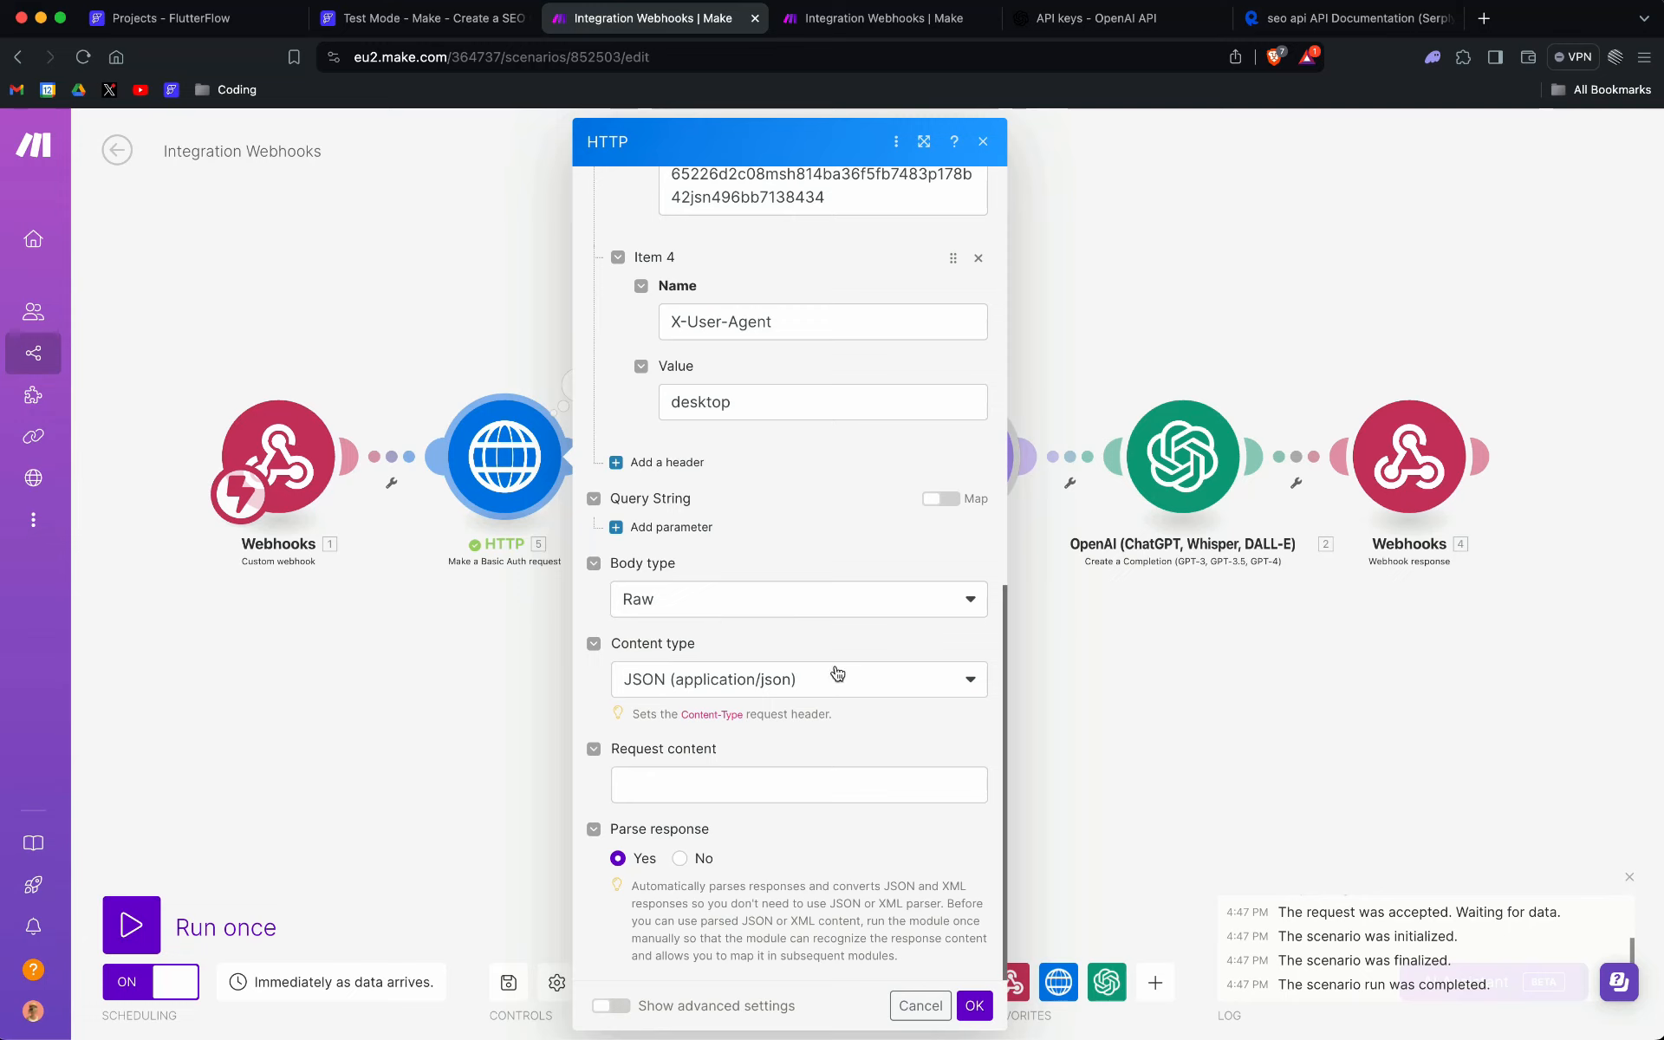
scroll(899, 860, up, 2)
scroll(899, 863, down, 2)
scroll(624, 860, up, 15)
click(972, 1006)
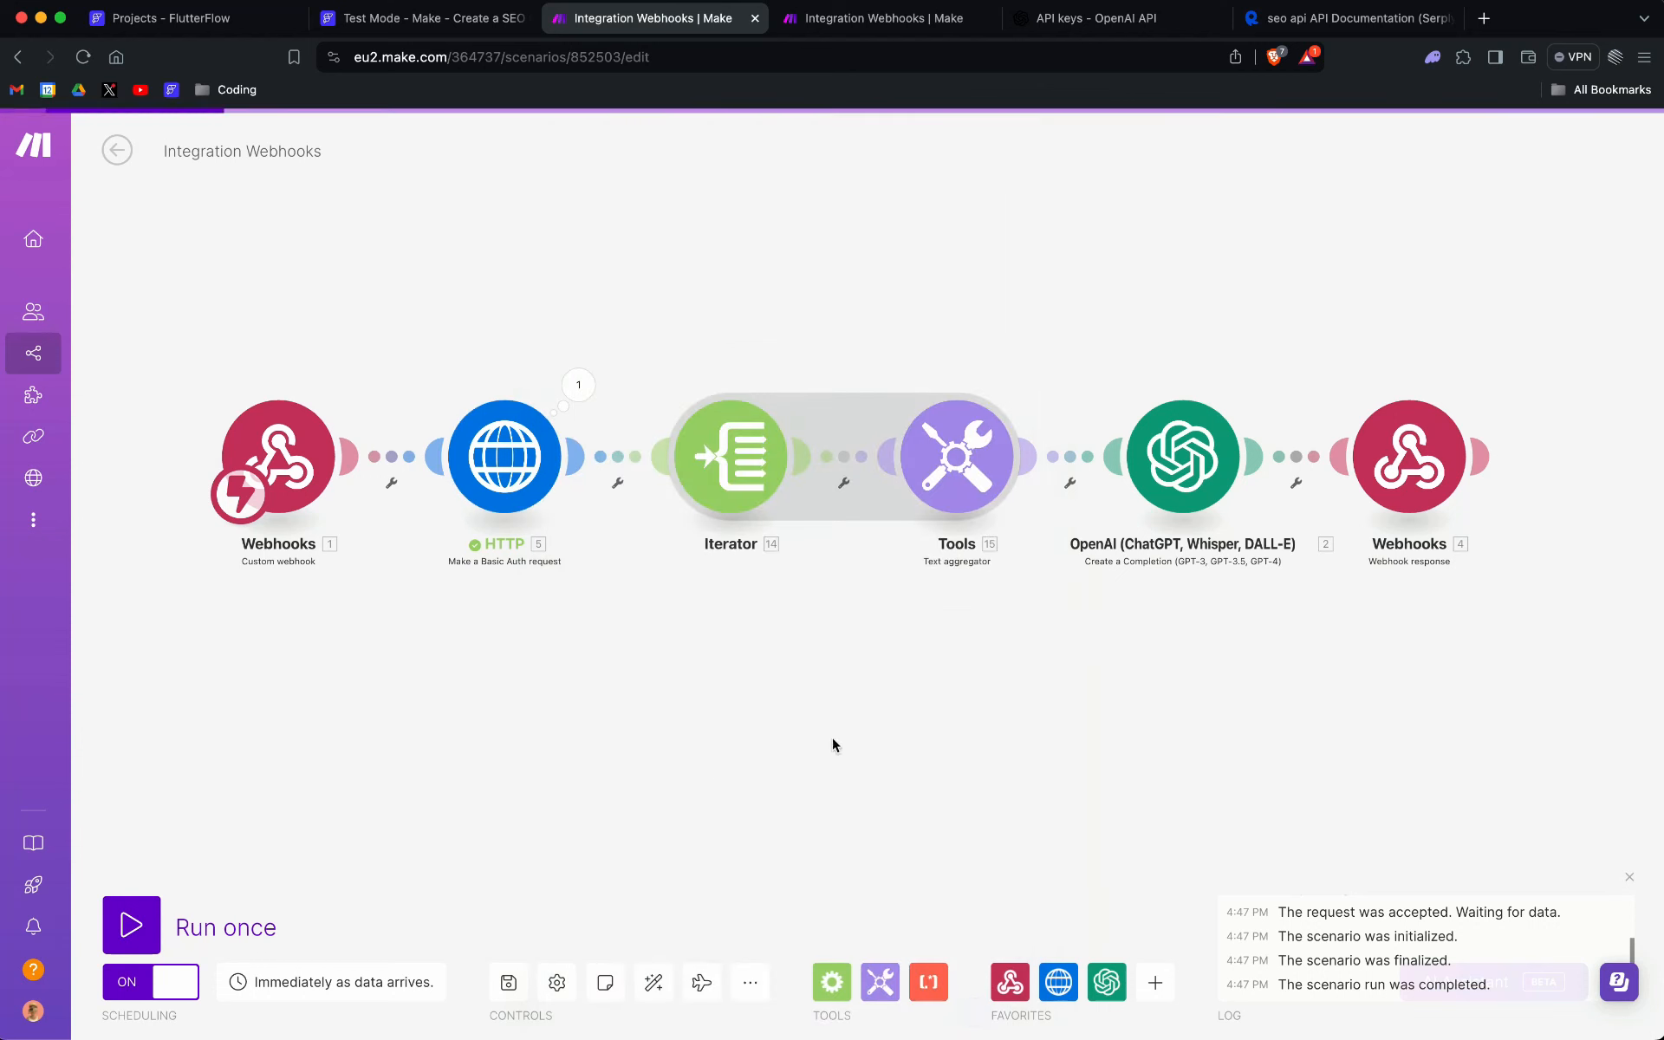
Step: Inspect the input and output of the HTTP module's last run, then recheck the lower part of its settings and close them
click(578, 385)
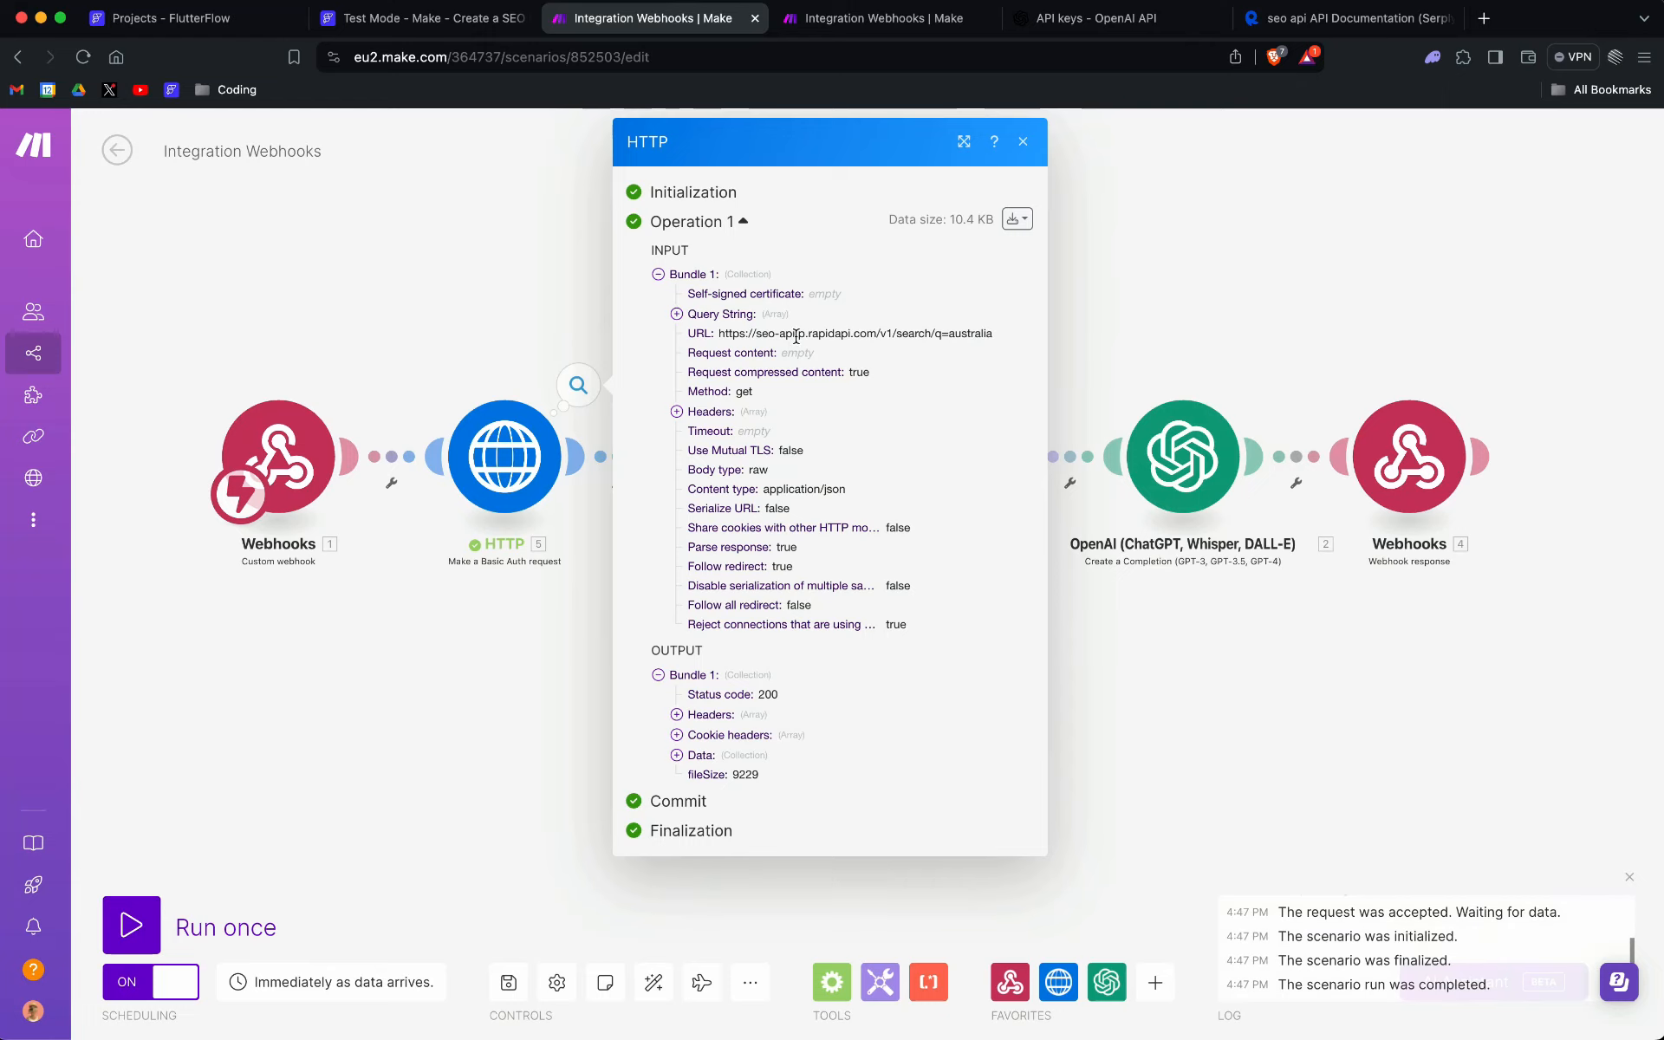
click(1023, 142)
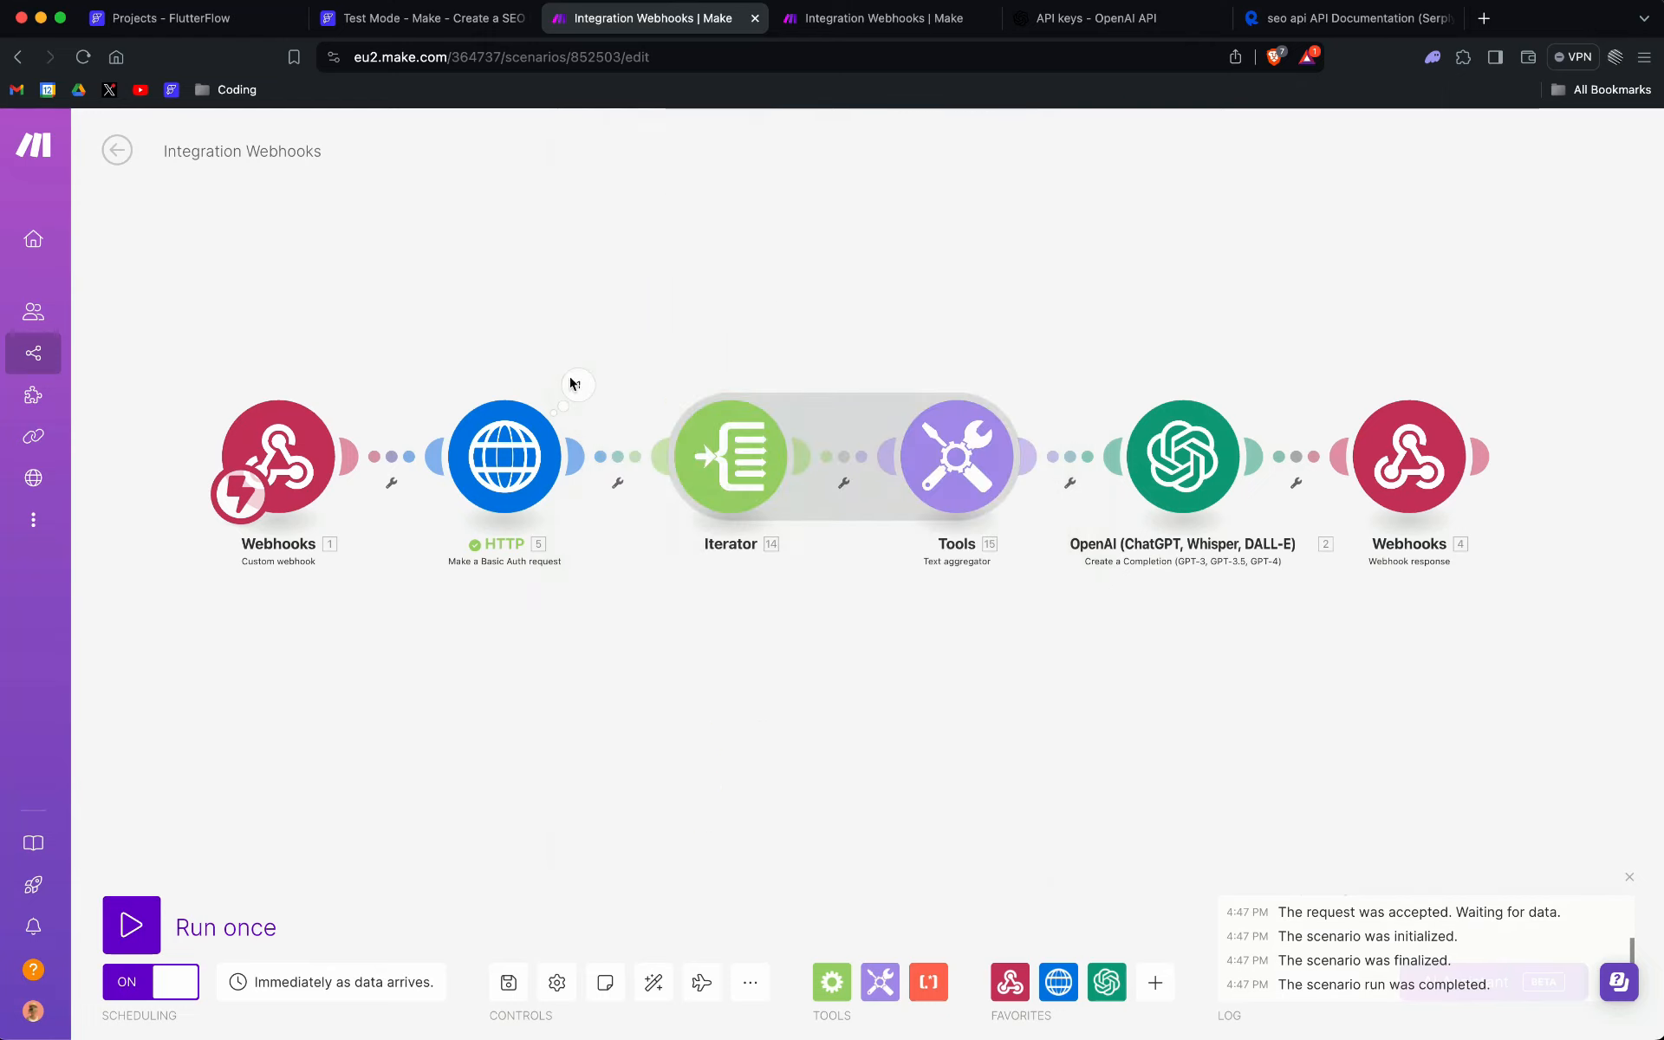
click(475, 451)
scroll(777, 489, down, 8)
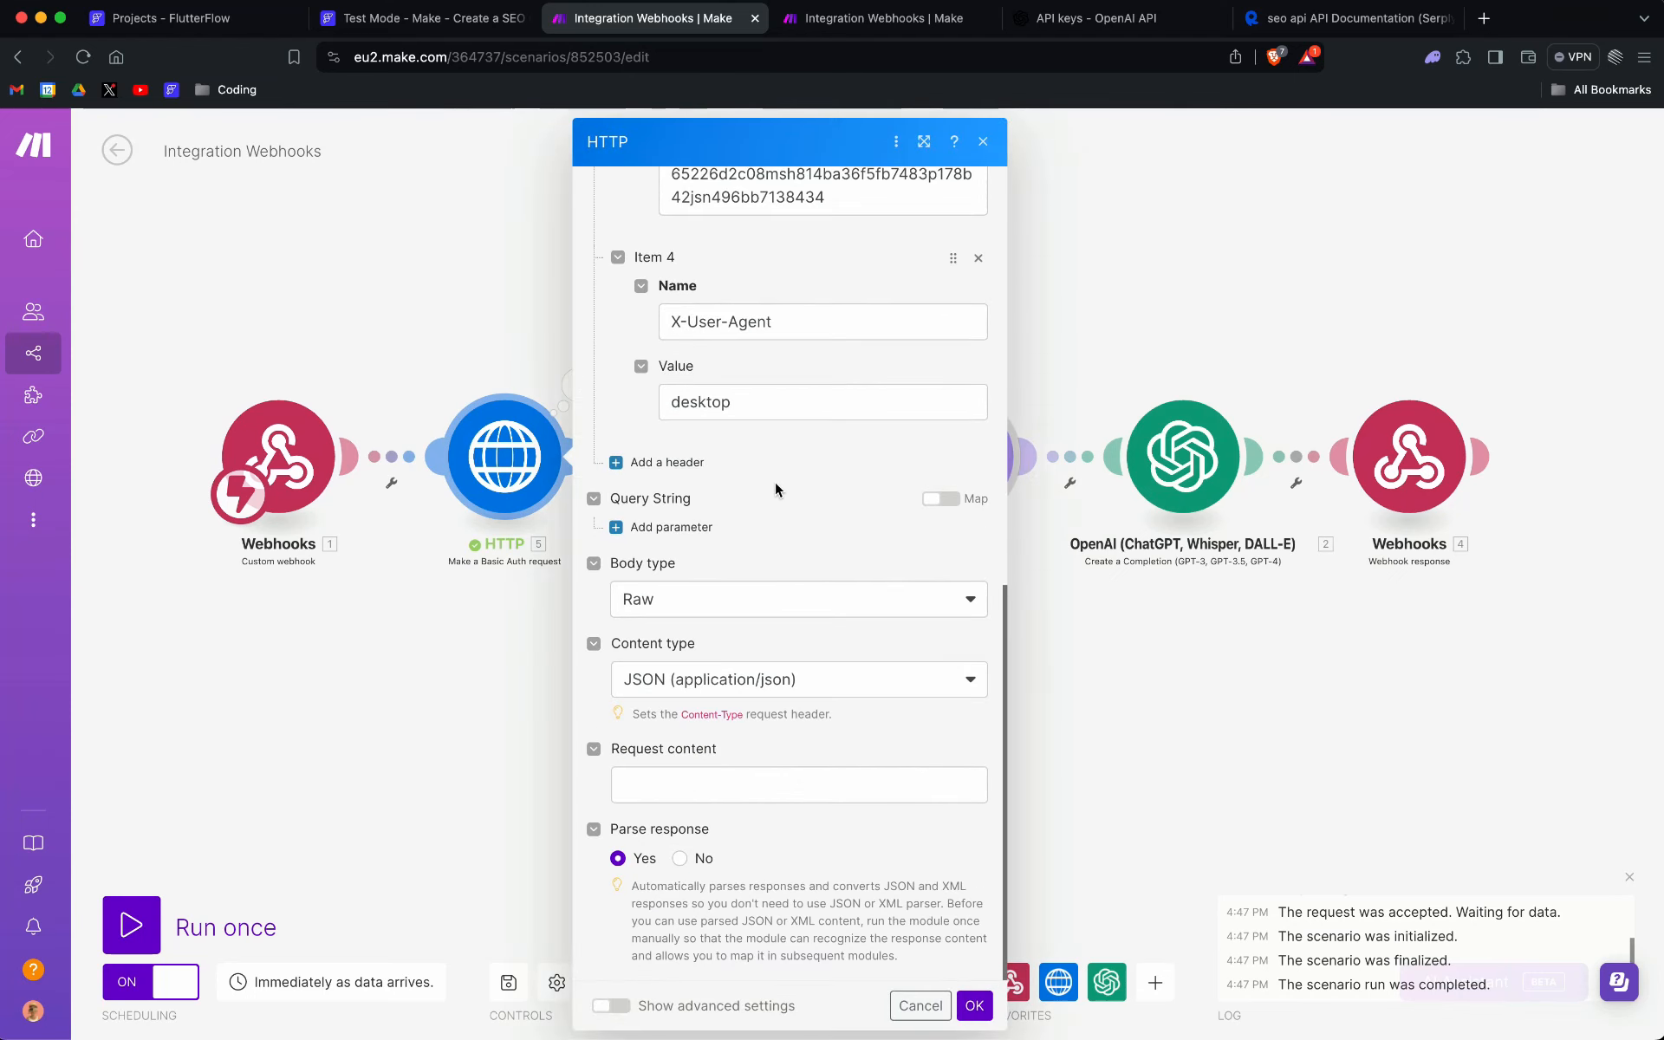
click(983, 141)
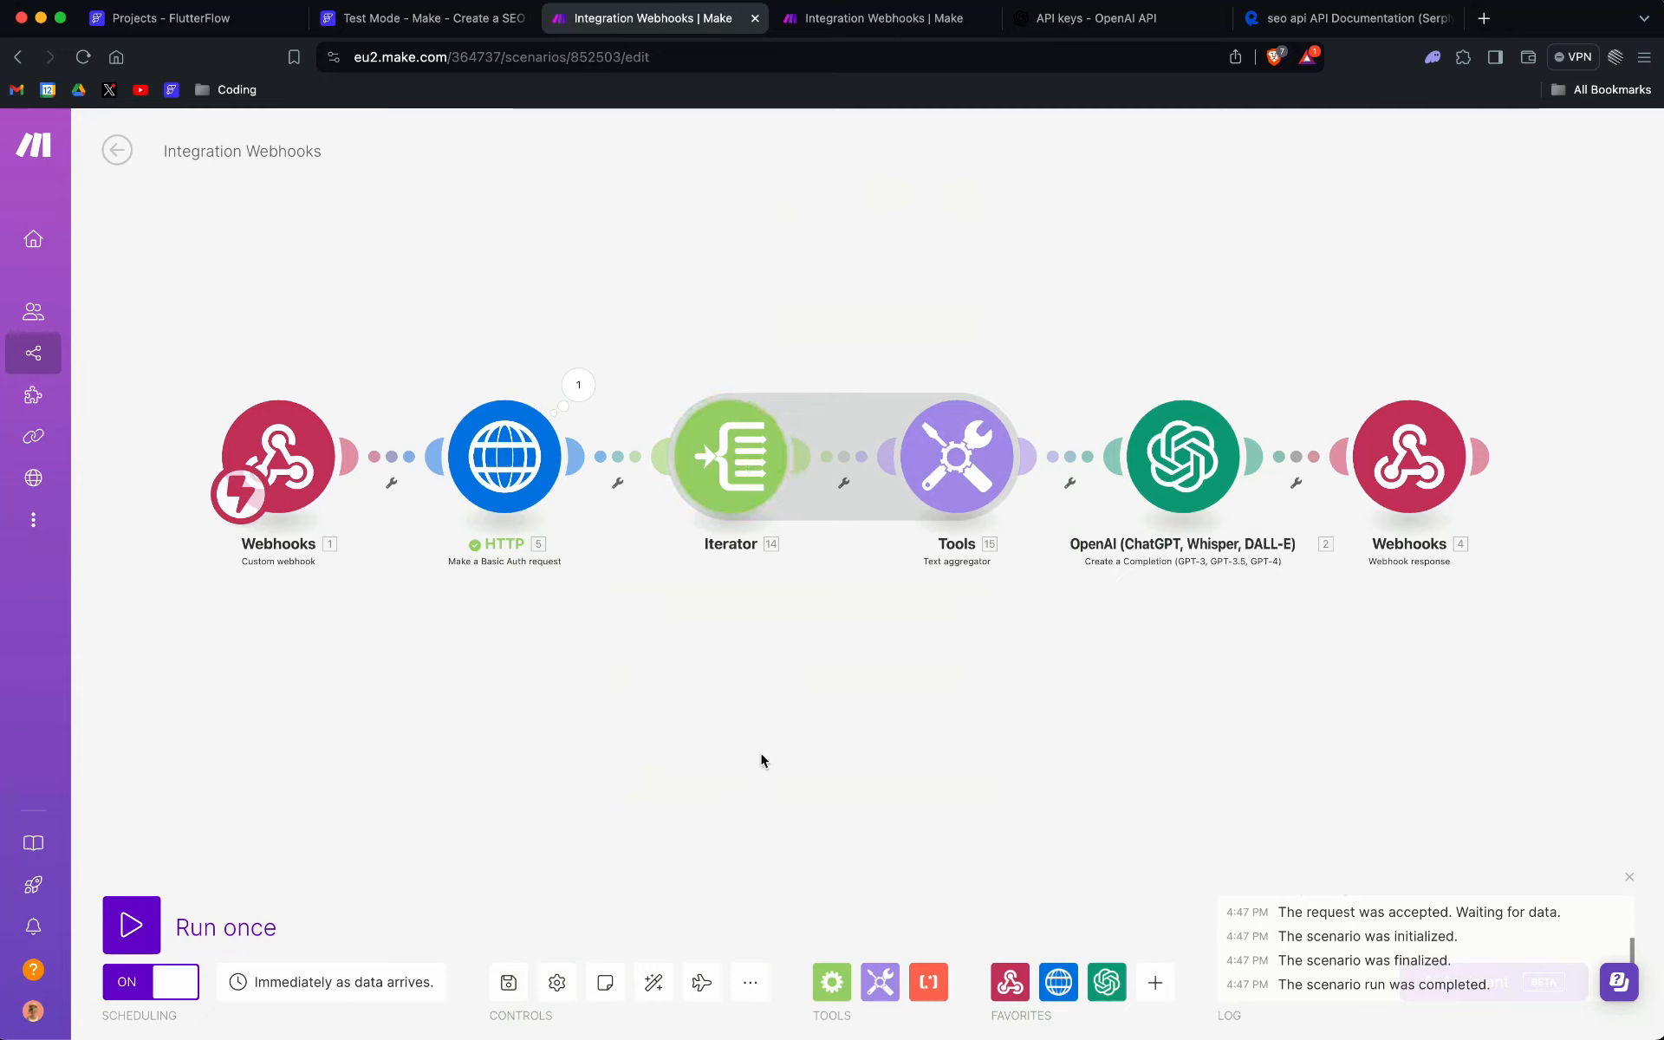
Step: Search the apps and modules available for the scenario for "iterat", then clear the search
click(1156, 986)
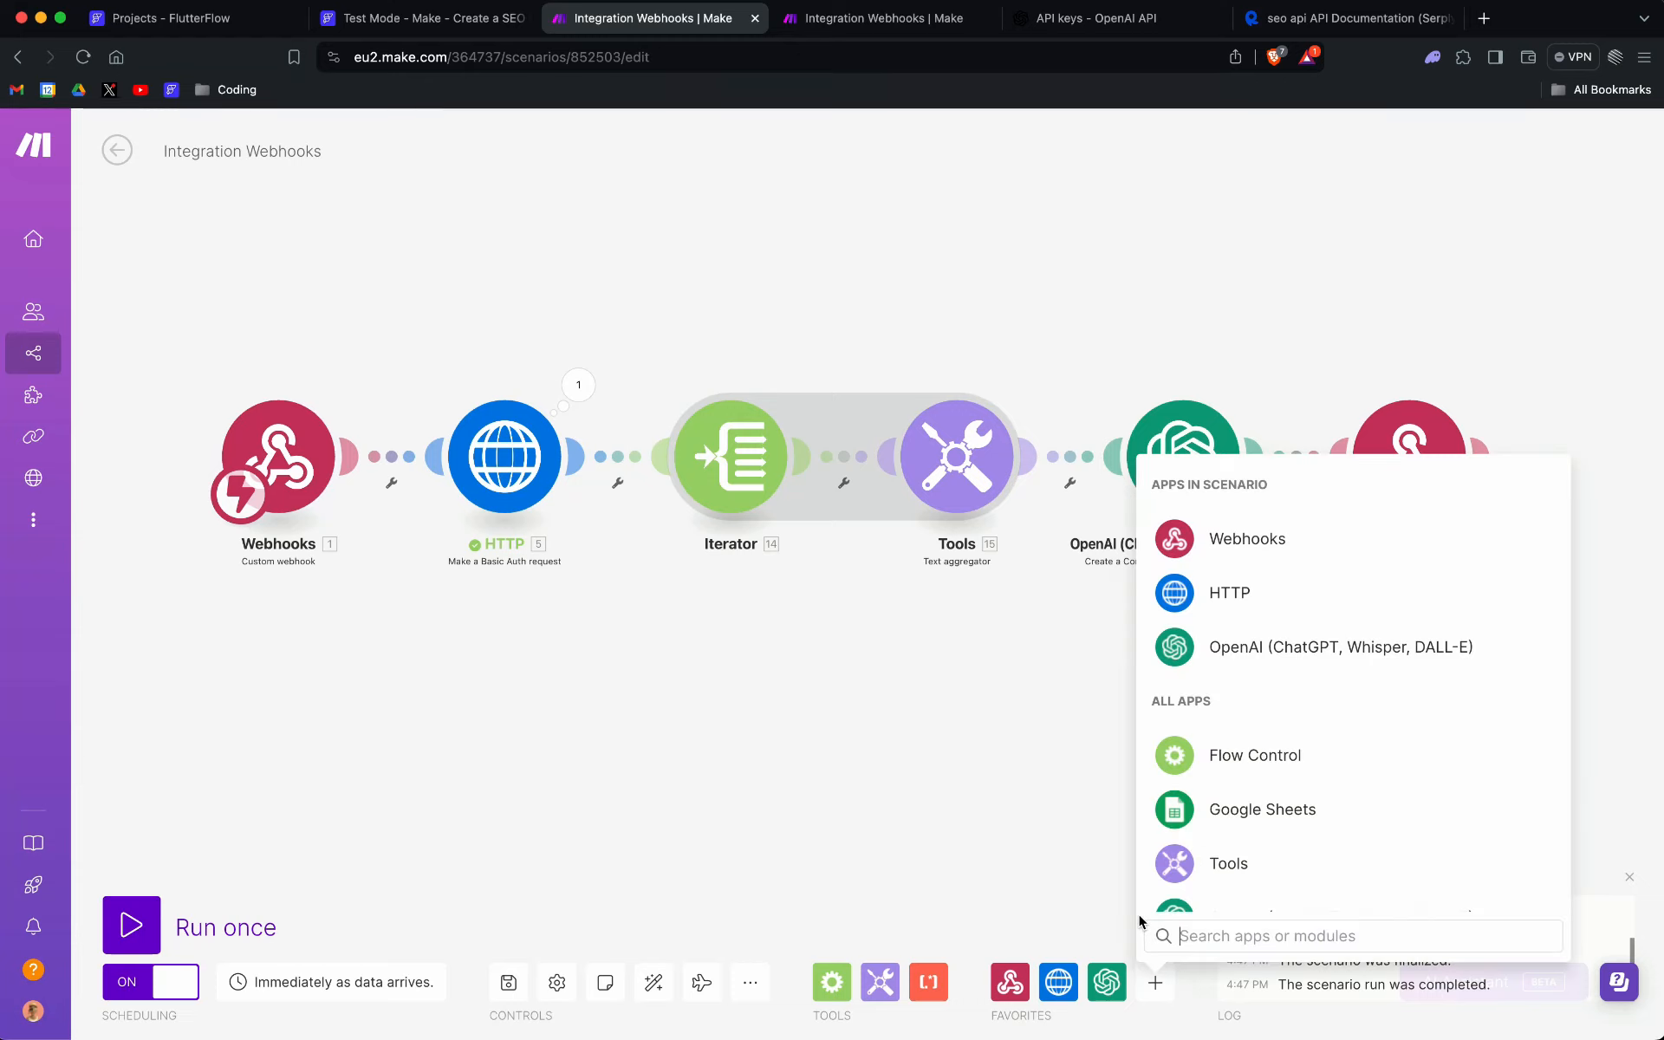
text(ite)
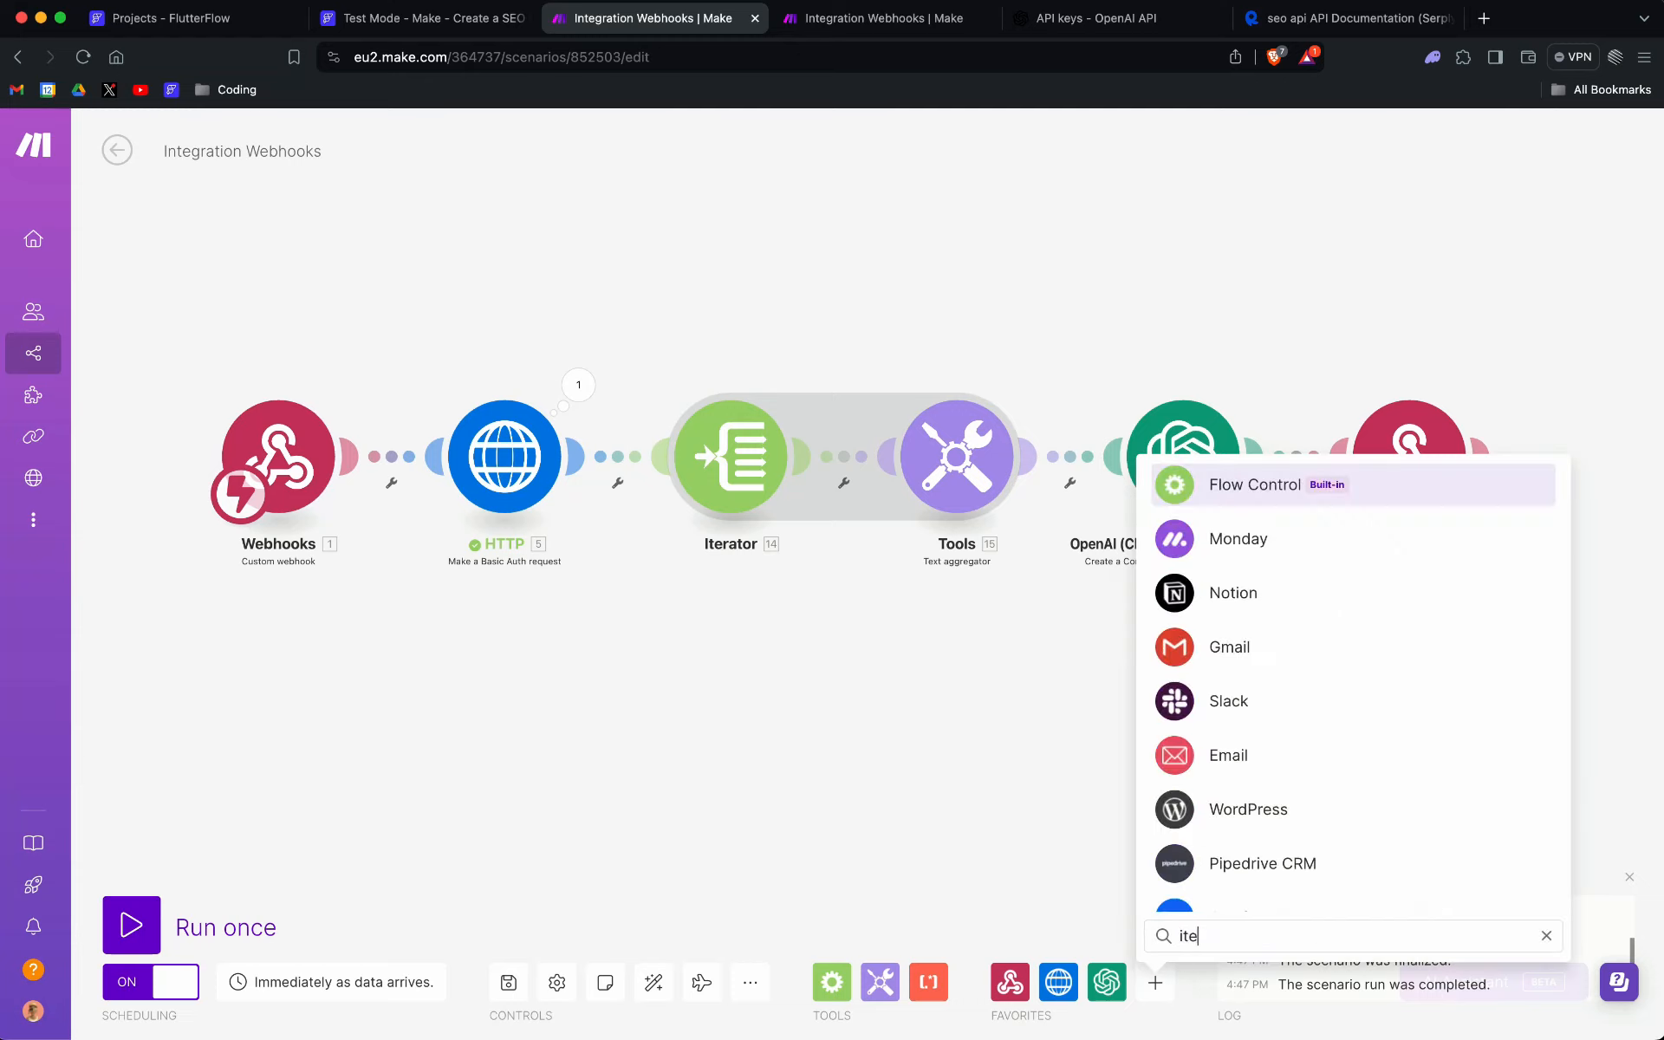
text(rat)
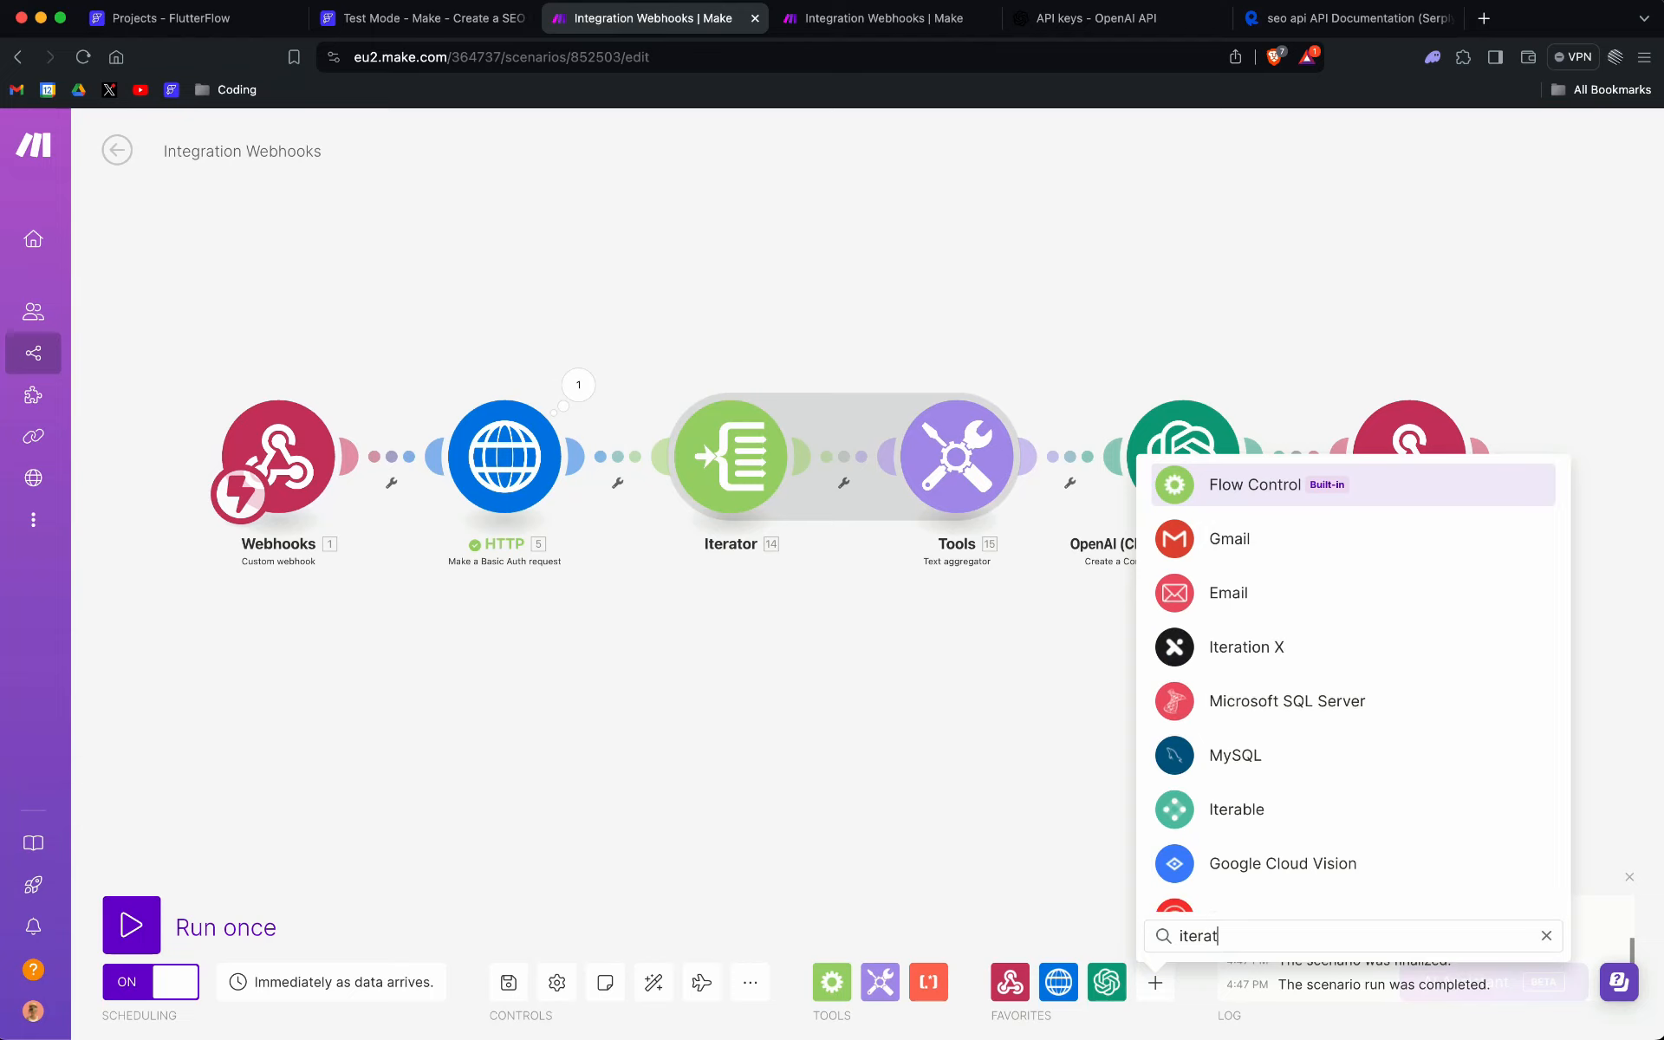
key(BackSpace)
key(BackSpace)
key(BackSpace)
key(BackSpace)
key(BackSpace)
key(BackSpace)
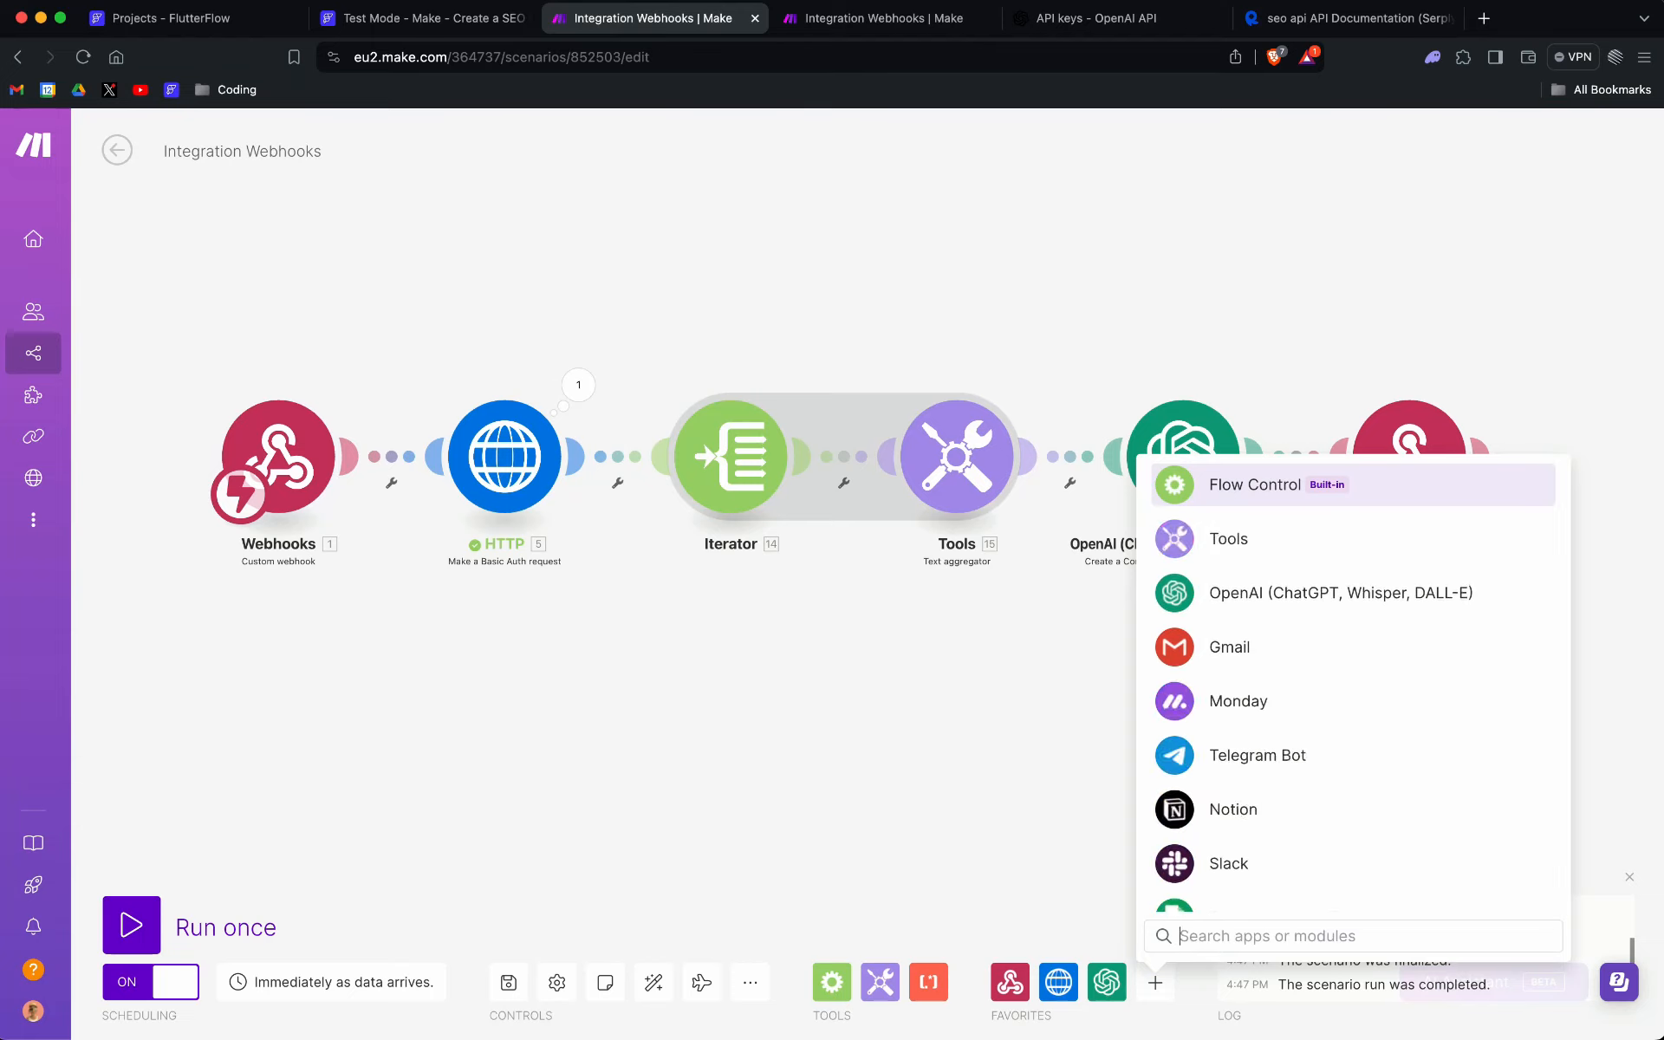
Step: Search the available apps and modules for "web", then clear the search and dismiss the module list
text(web)
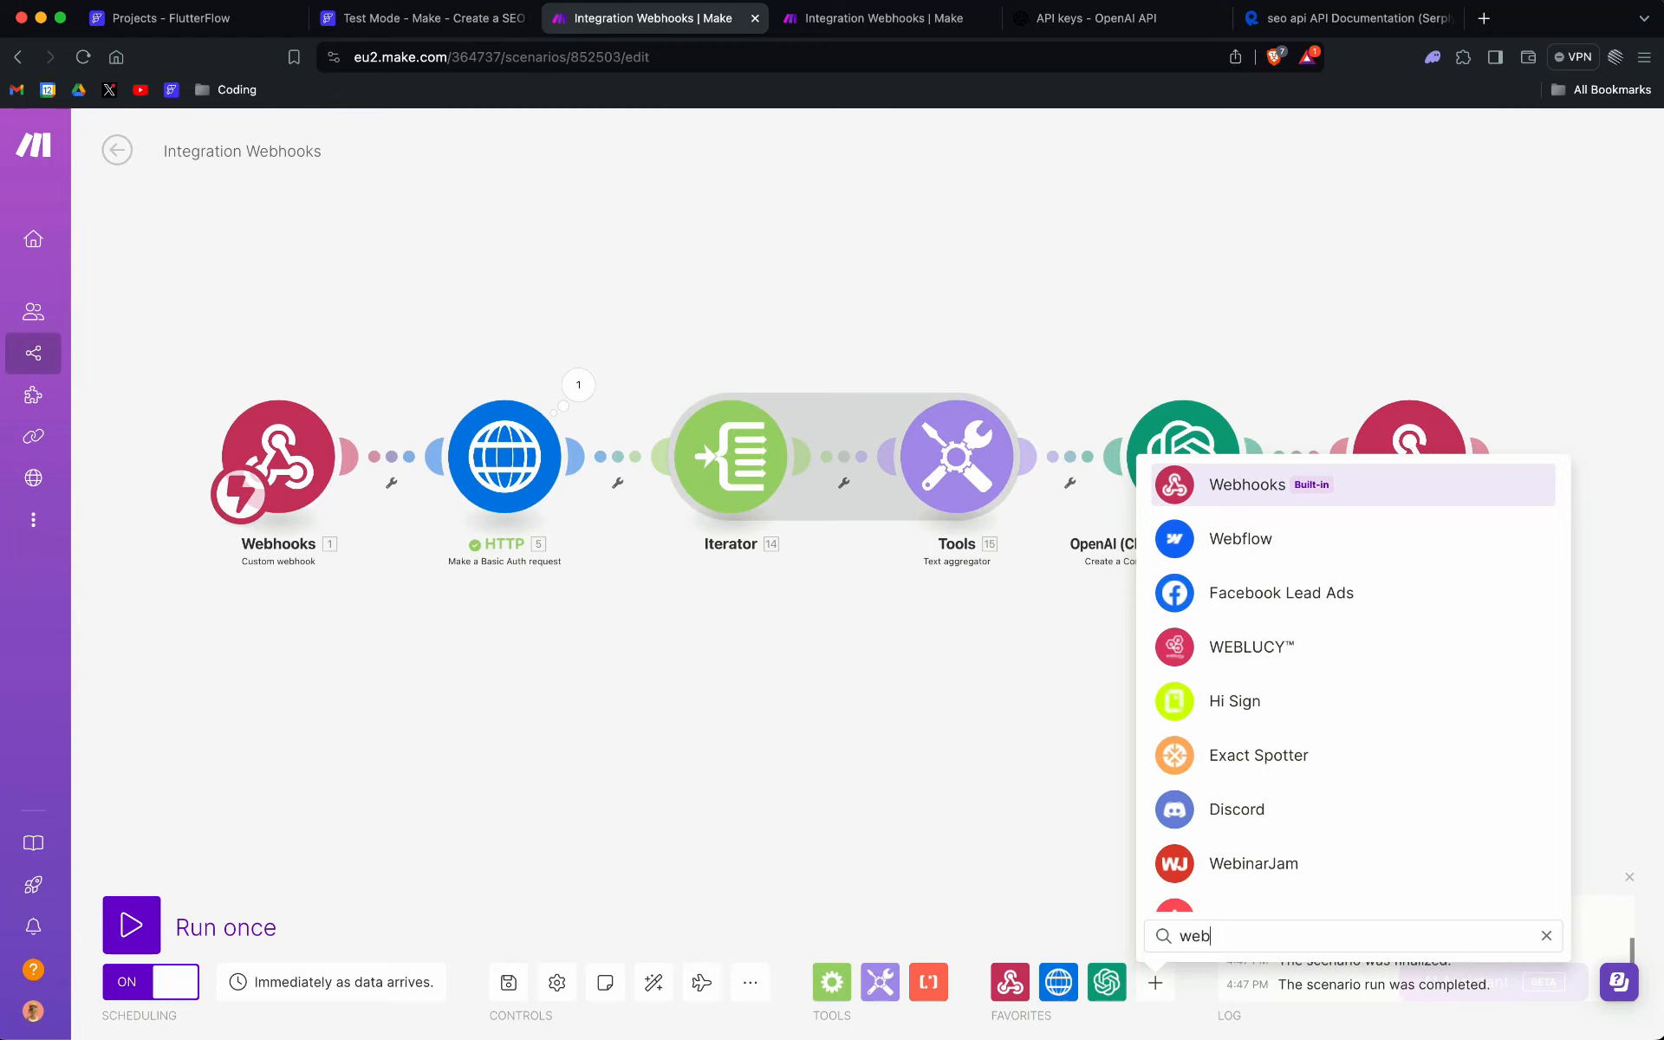
key(BackSpace)
key(BackSpace)
key(BackSpace)
click(882, 600)
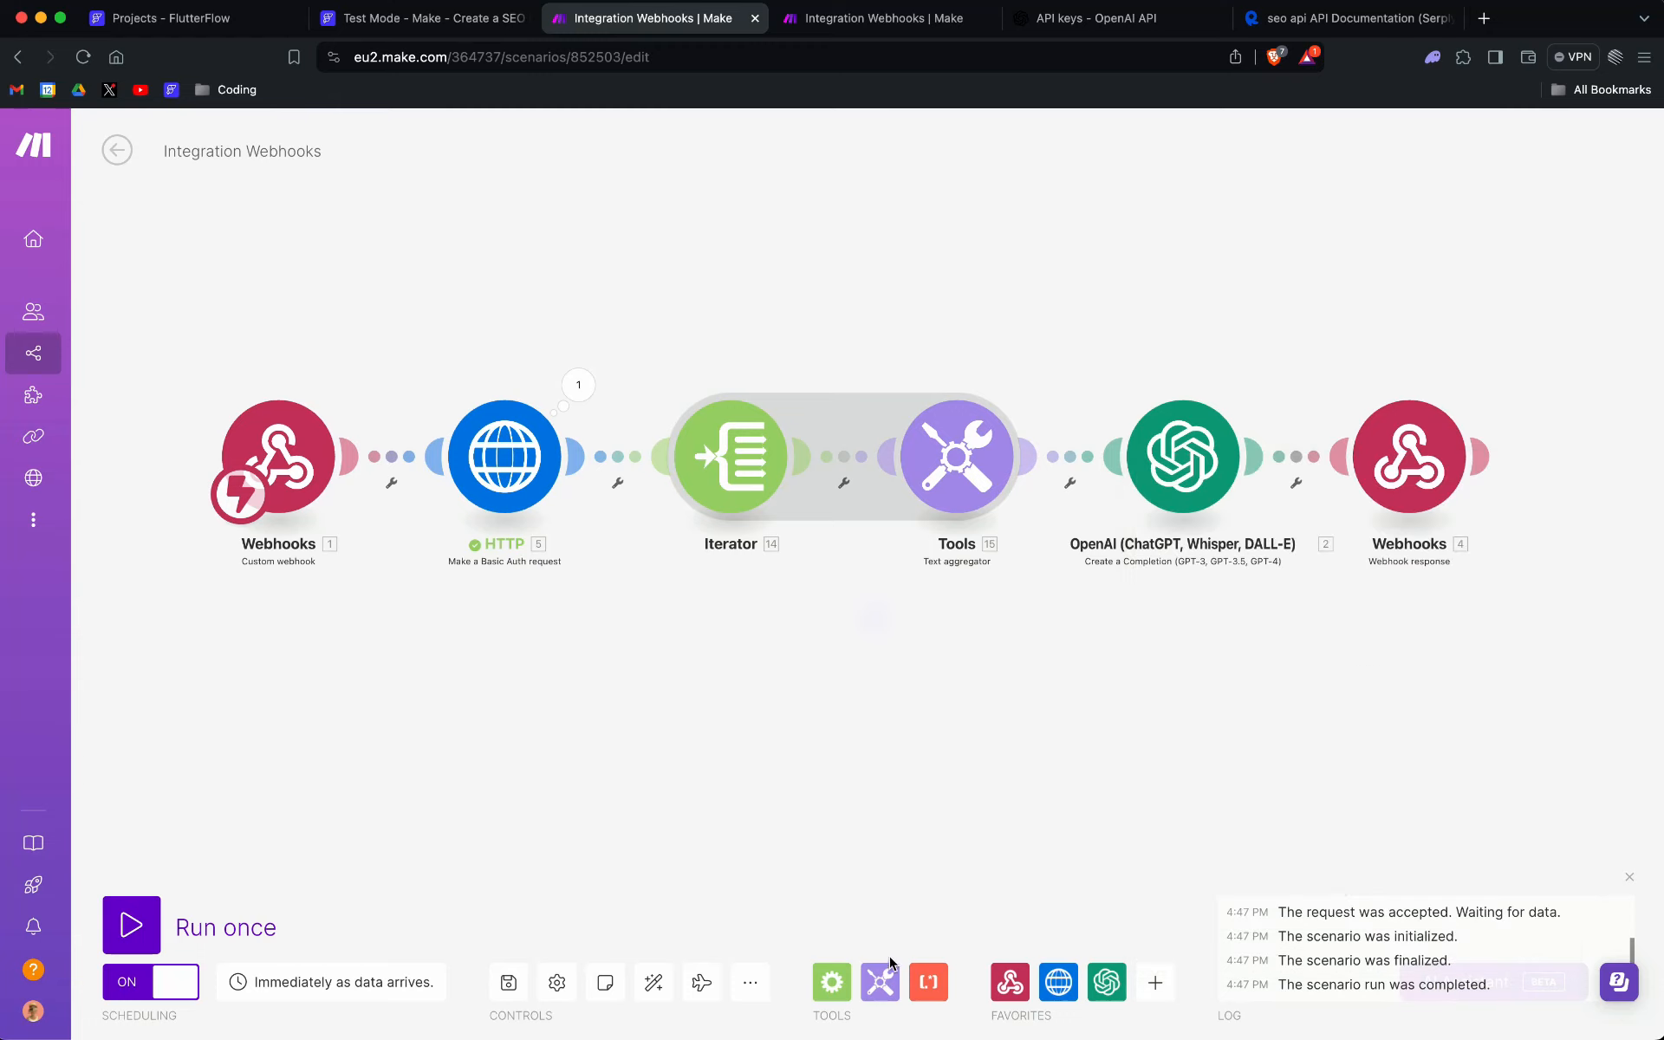
Step: Look through the modules offered under Flow Control and Tools, including the aggregators, without adding any to the scenario
click(827, 979)
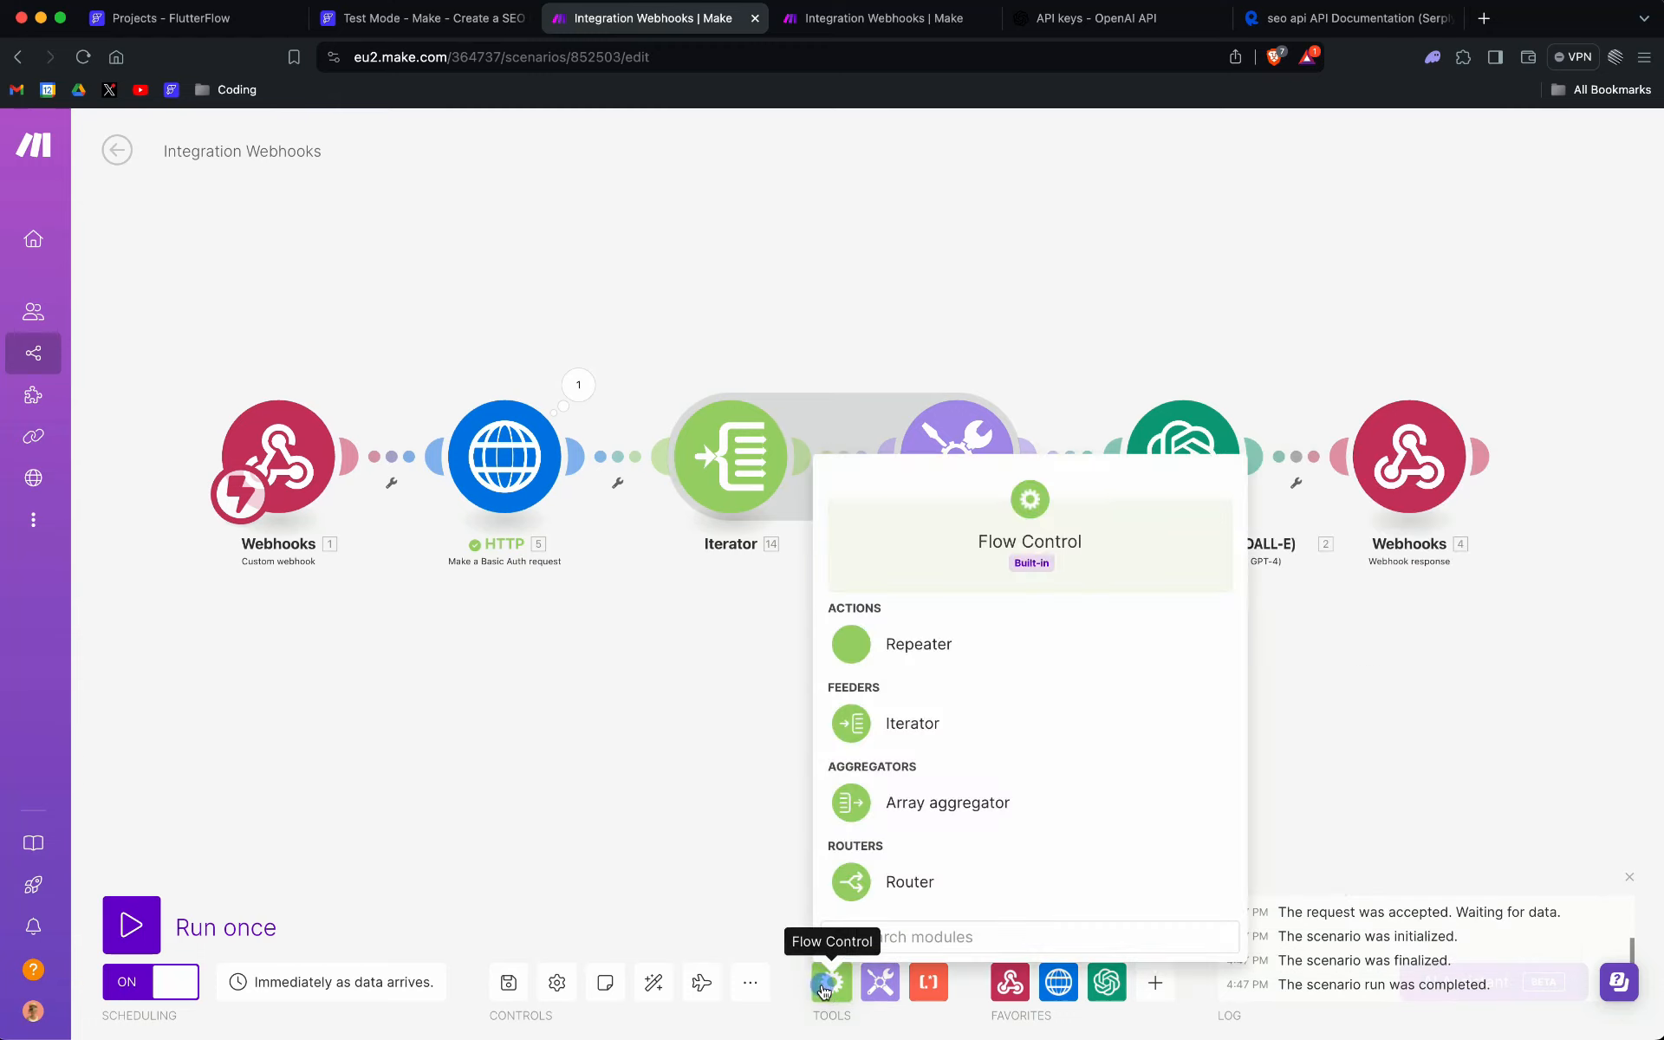
click(716, 737)
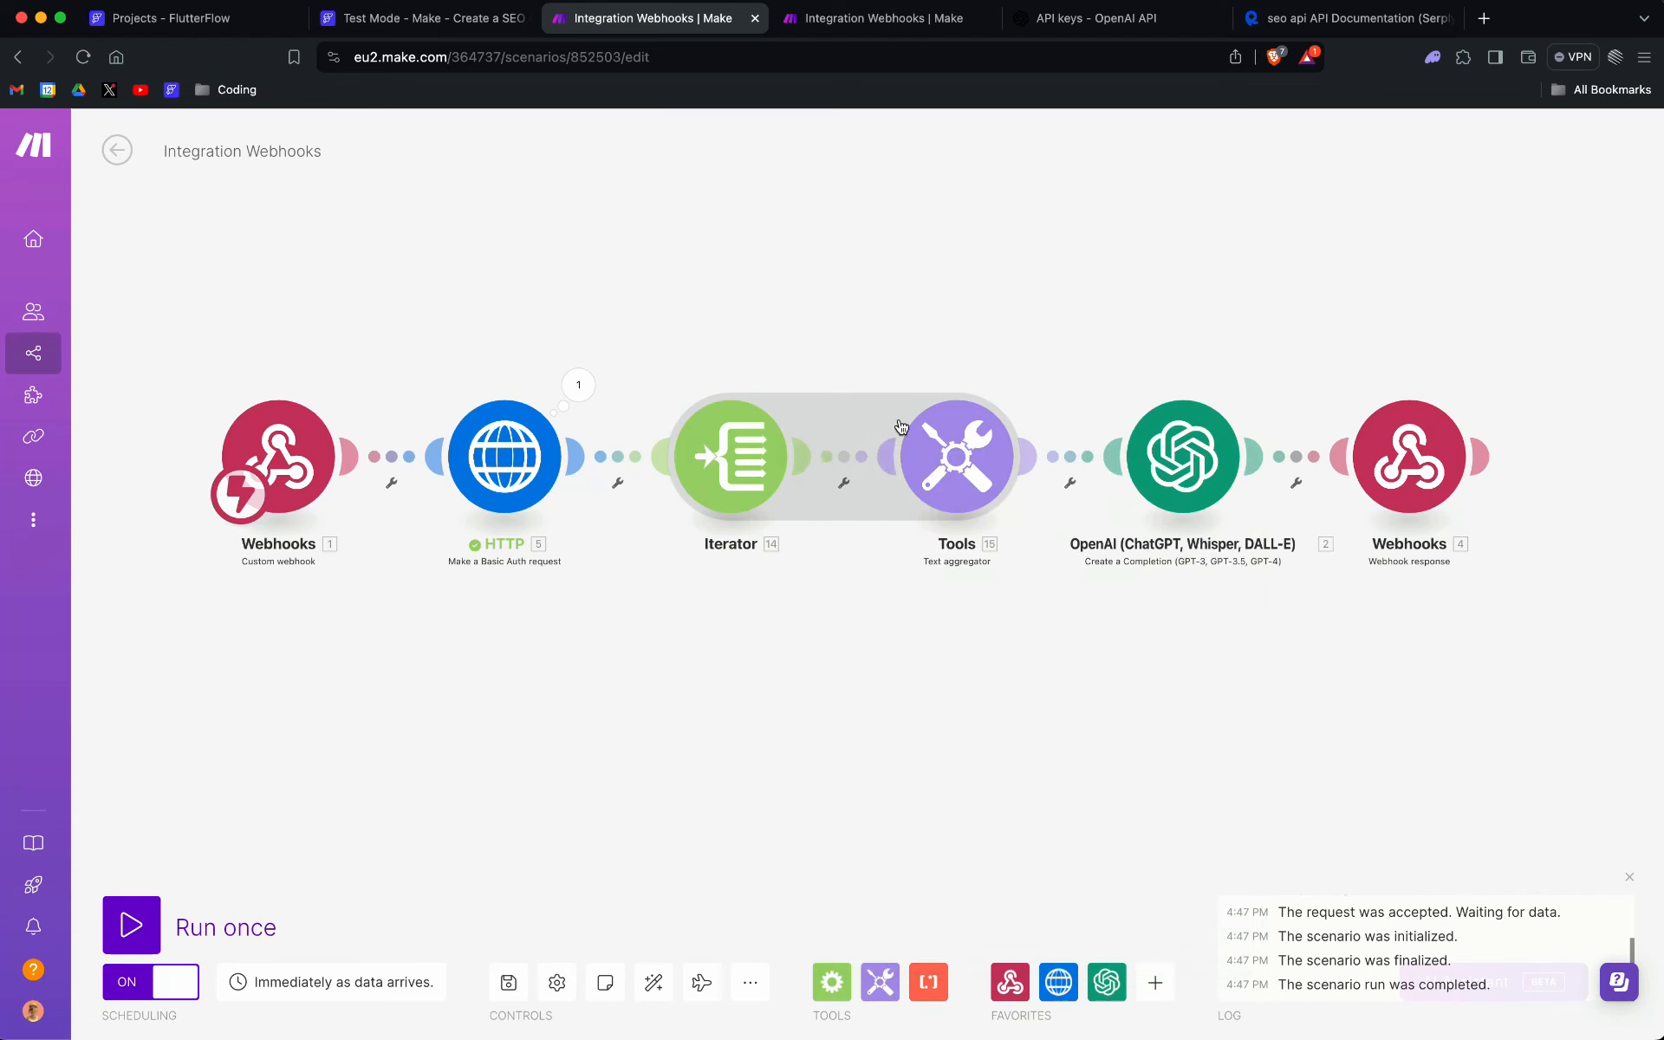
click(882, 982)
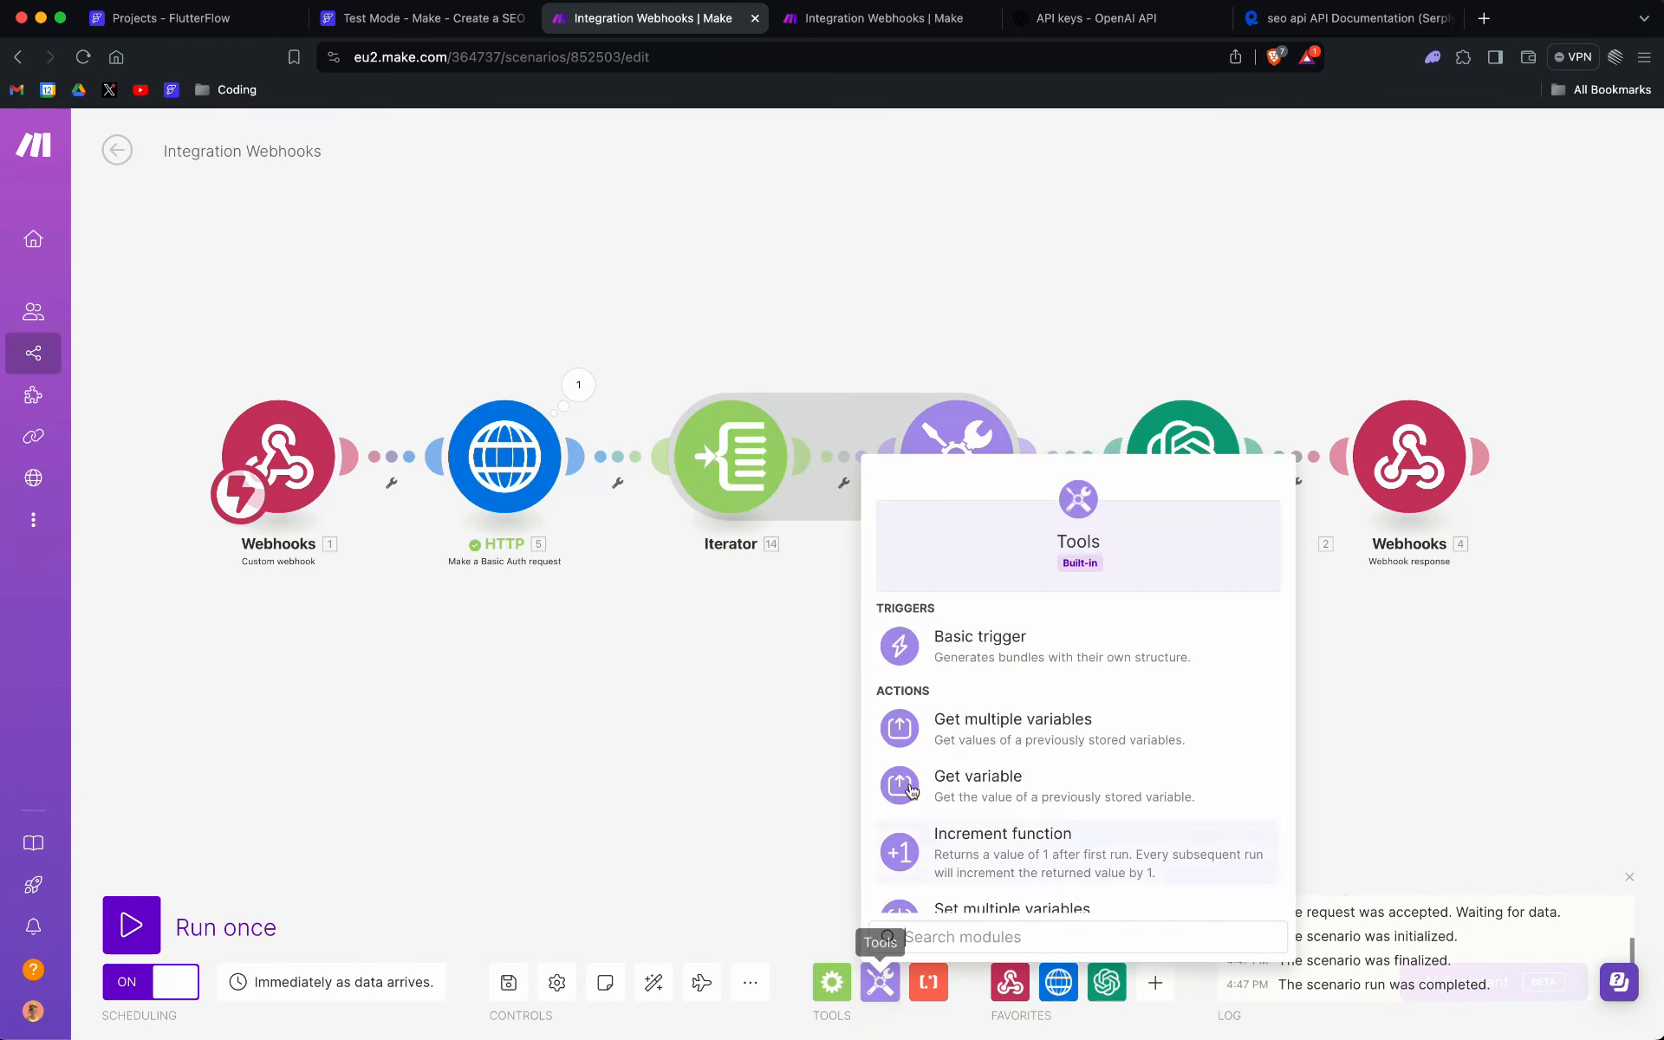
scroll(1040, 713, down, 5)
scroll(983, 715, up, 1)
scroll(983, 714, up, 1)
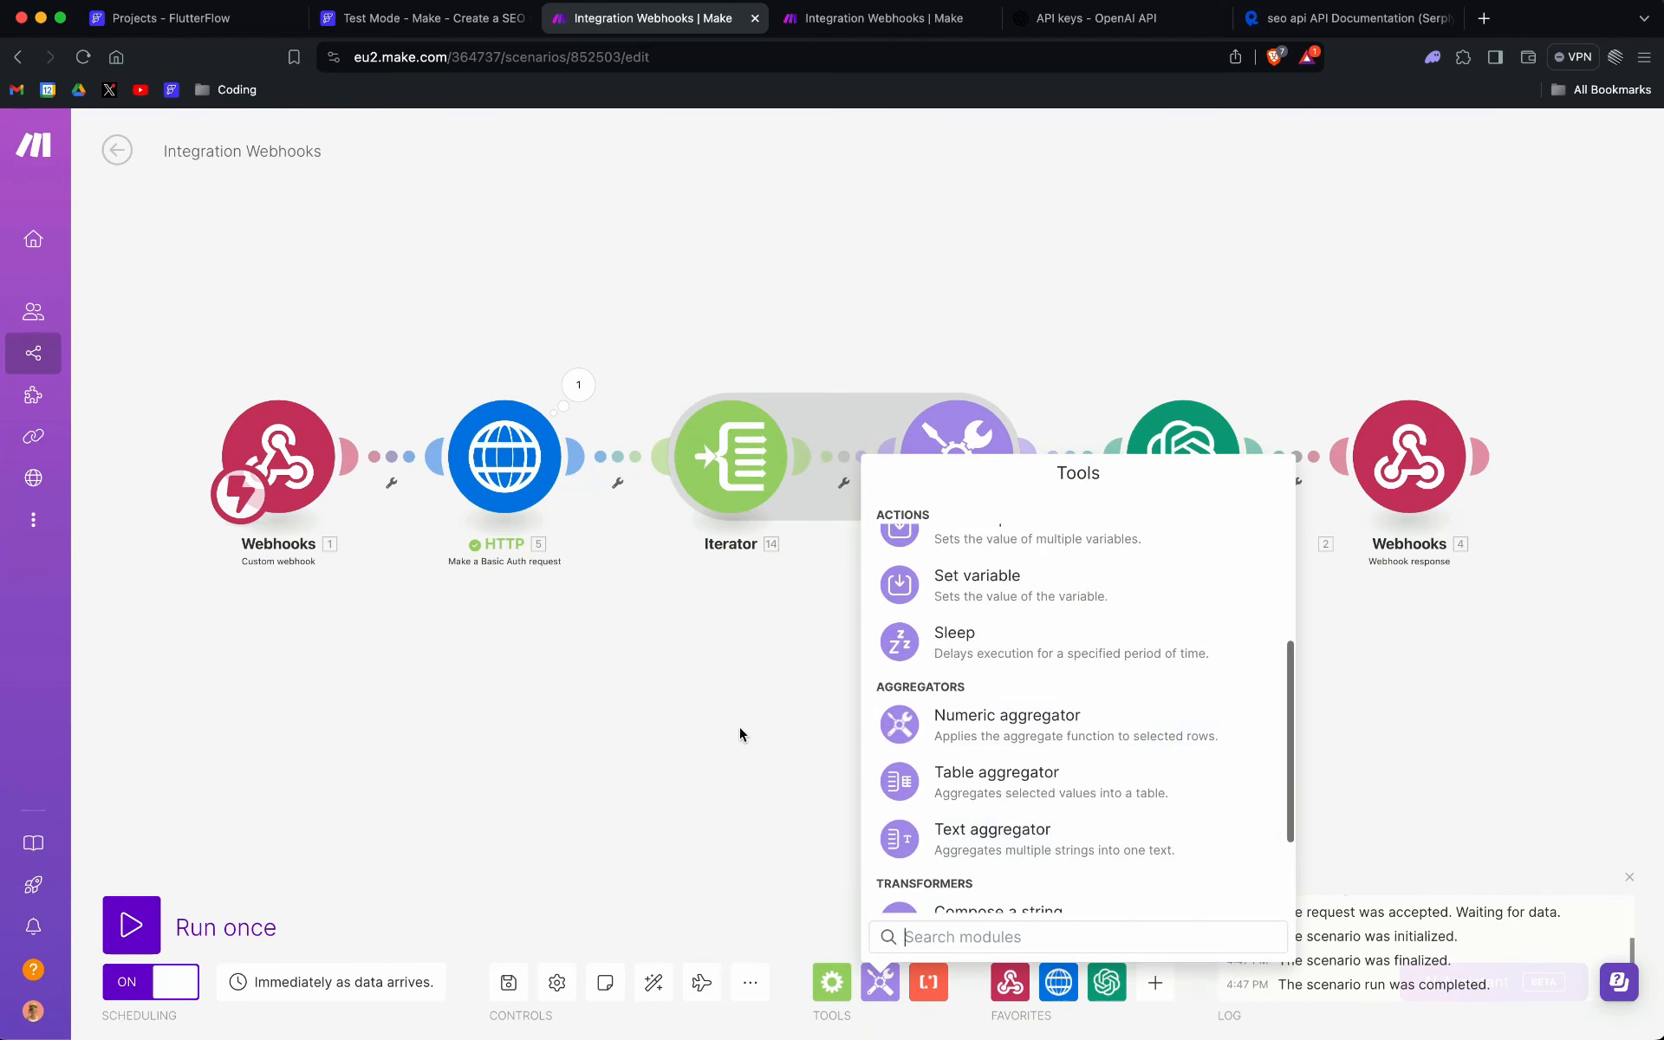
click(740, 732)
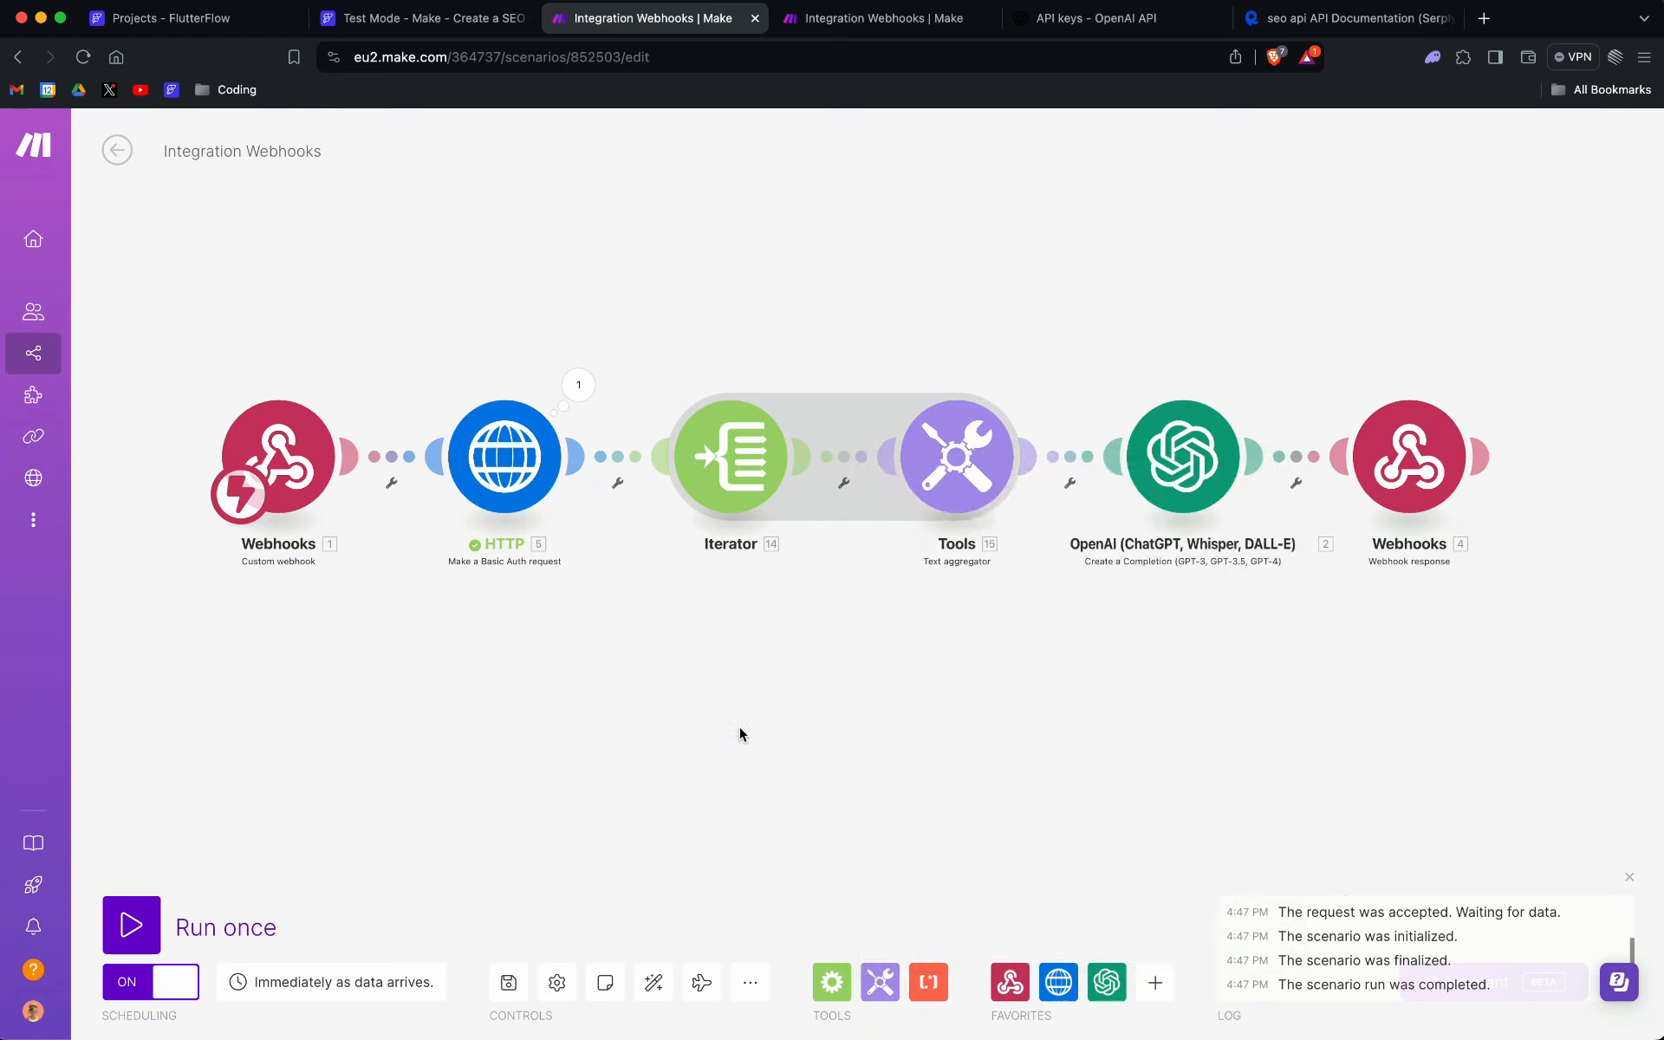
Step: Review the Iterator's Array mapping and examine the fields inside the HTTP module's Data and results[] items
click(741, 433)
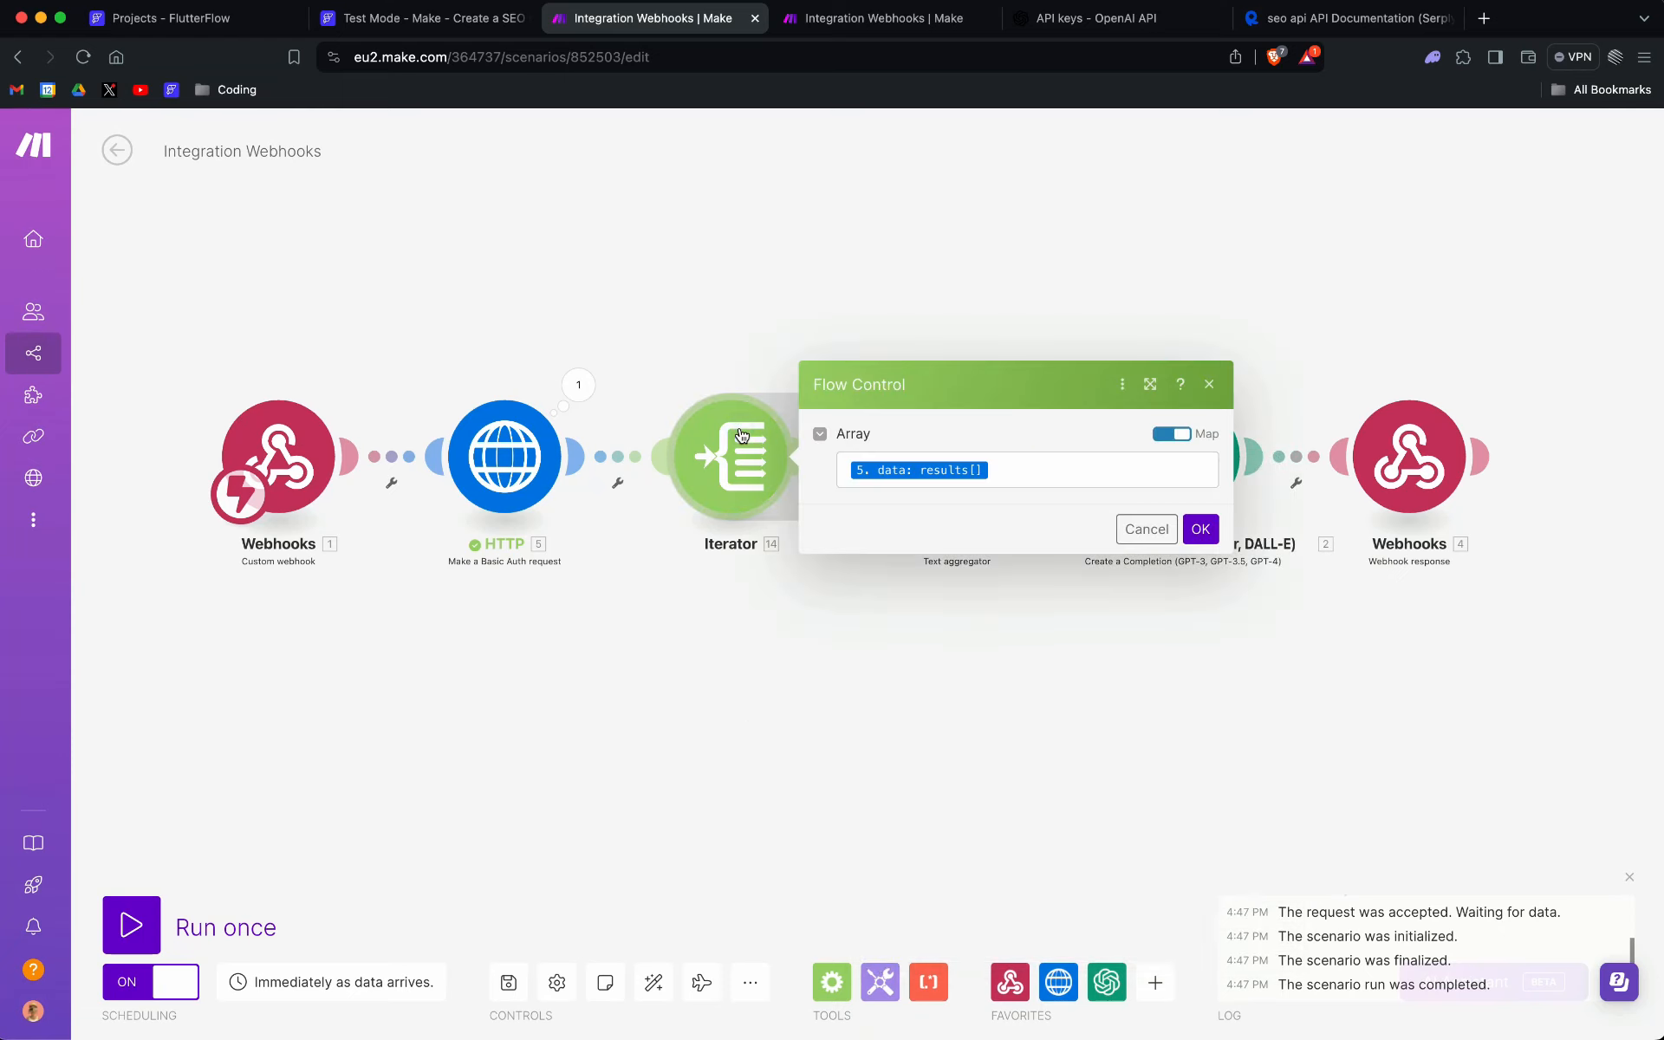
click(1029, 473)
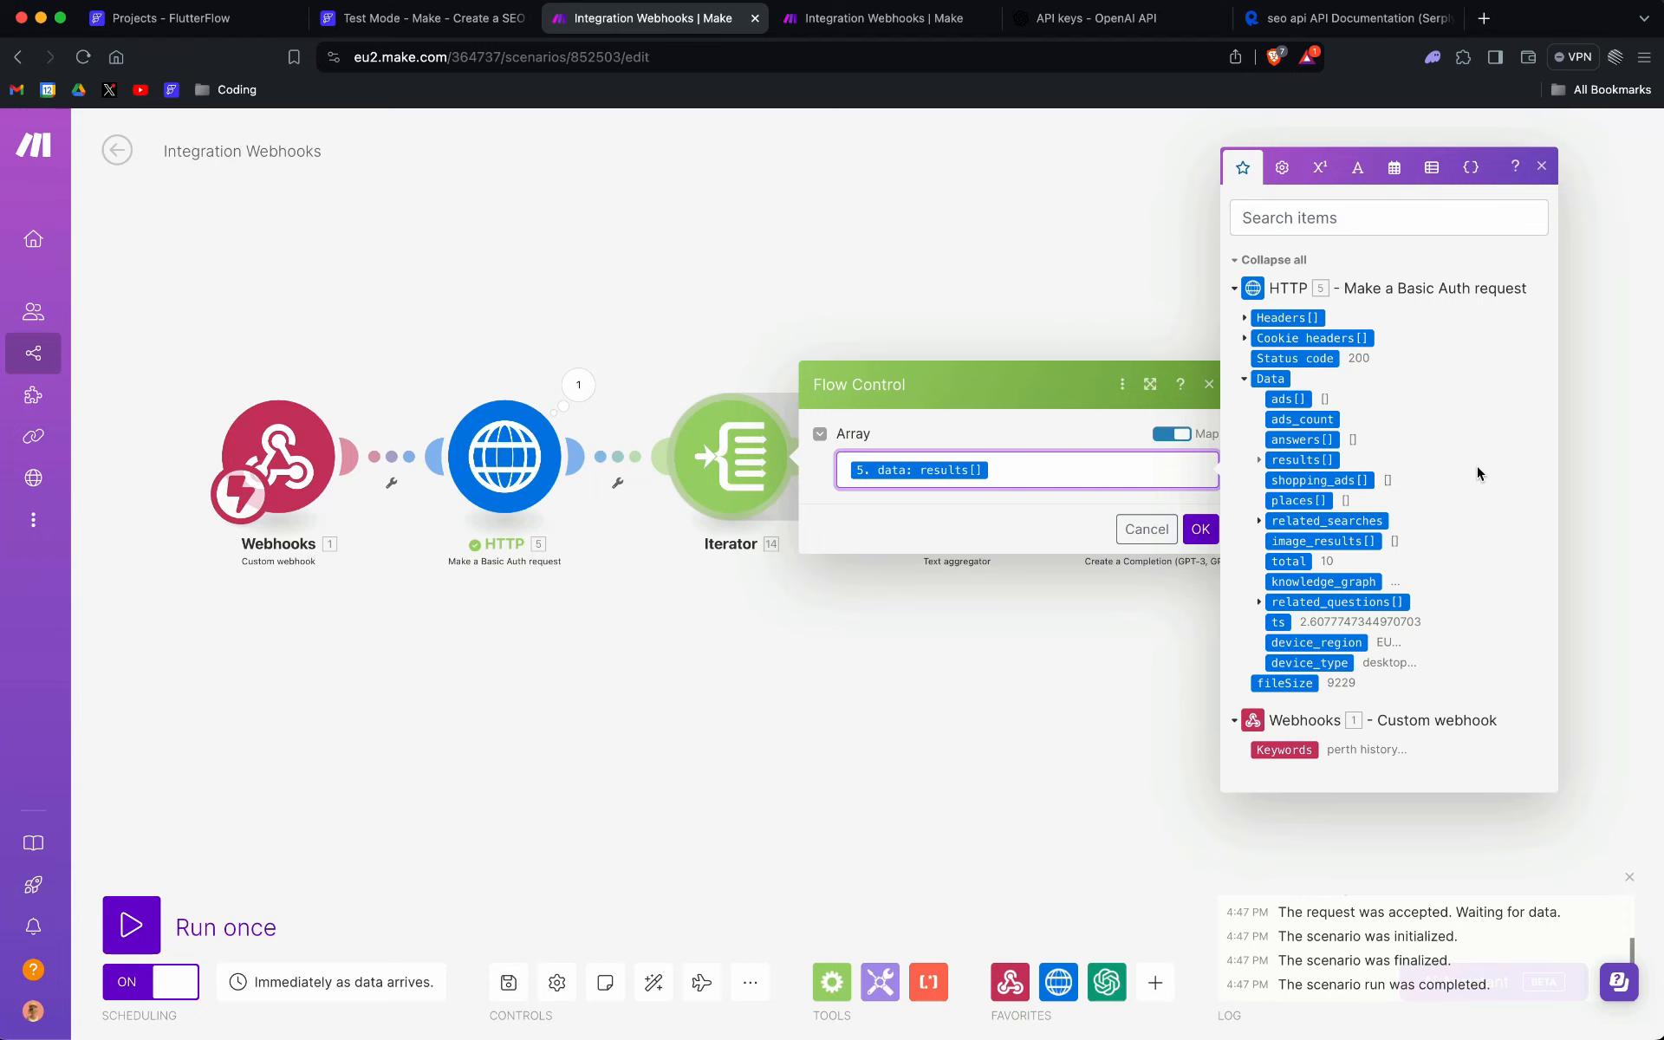
click(1245, 379)
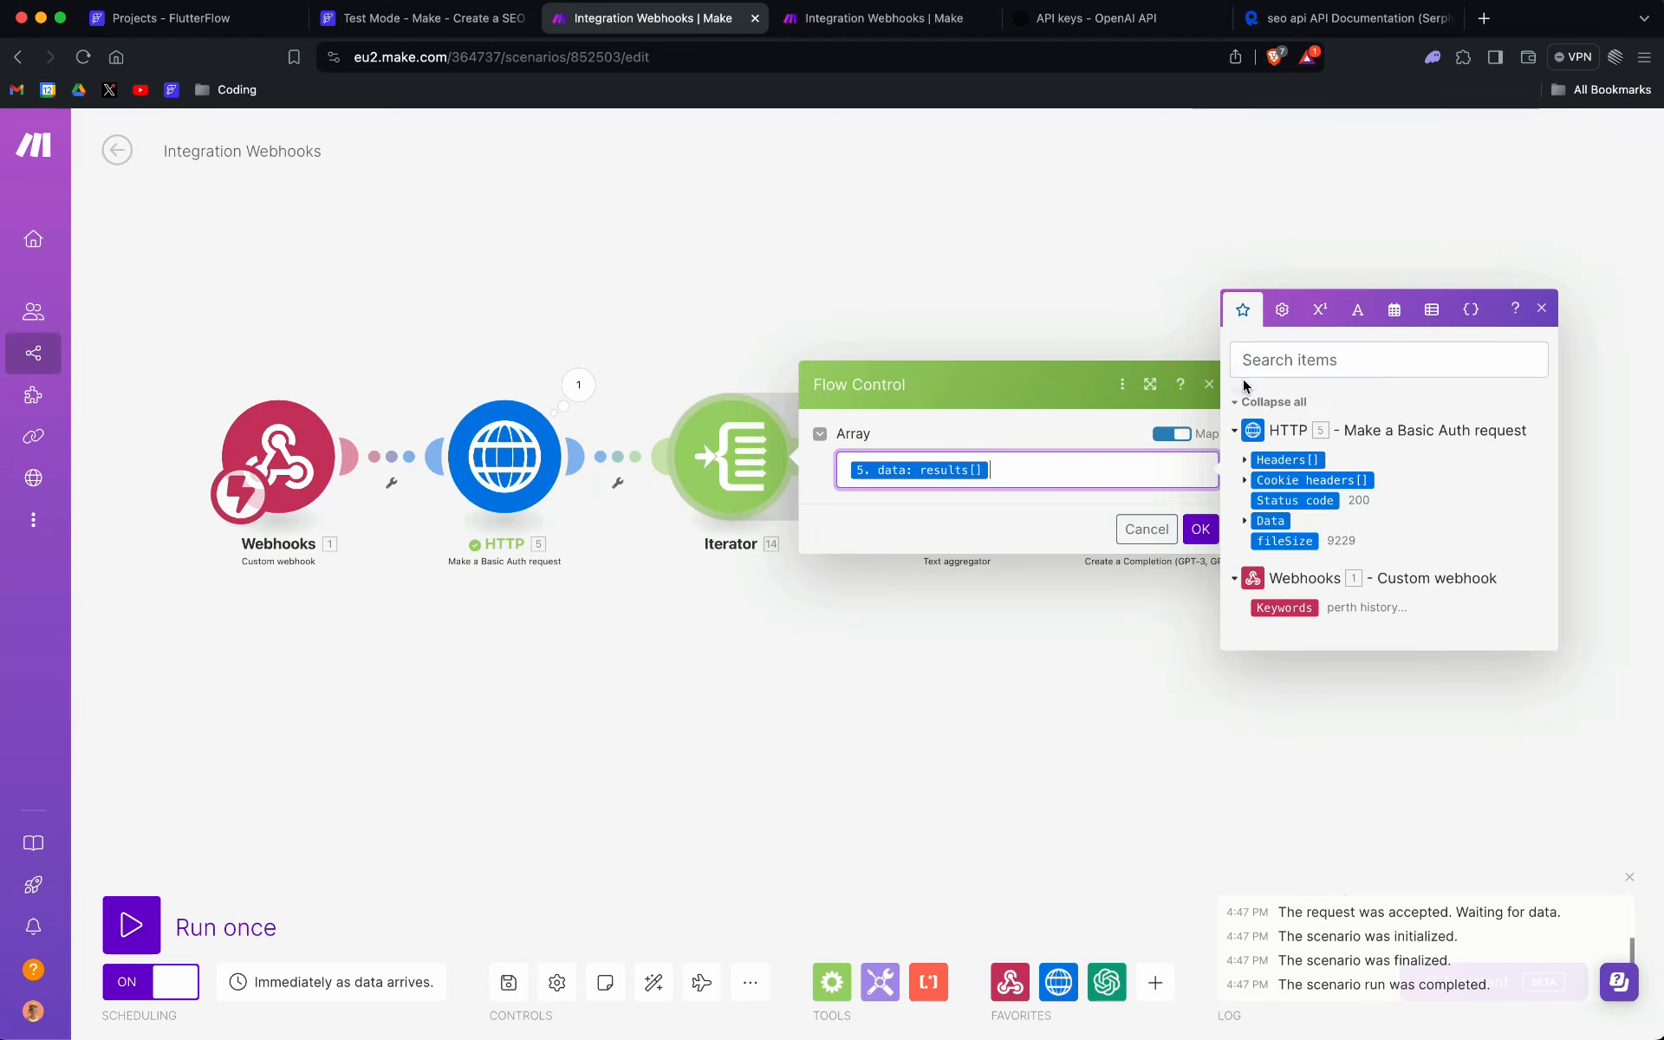
click(1245, 524)
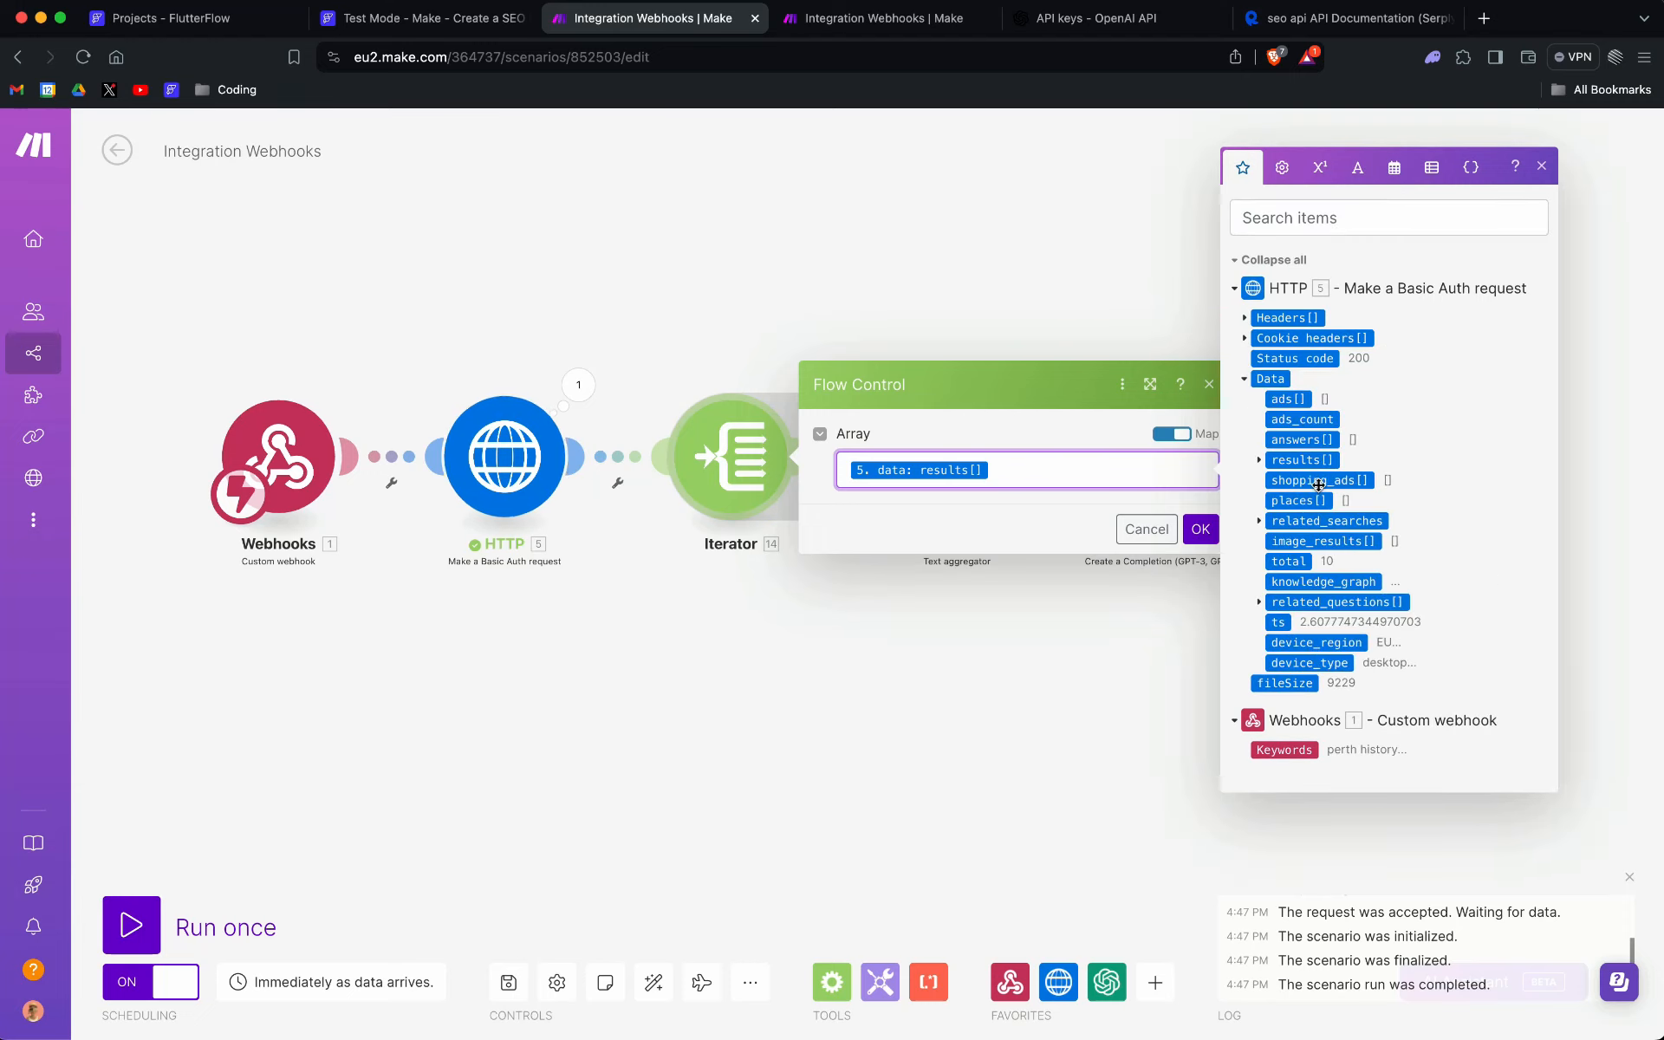
click(1259, 464)
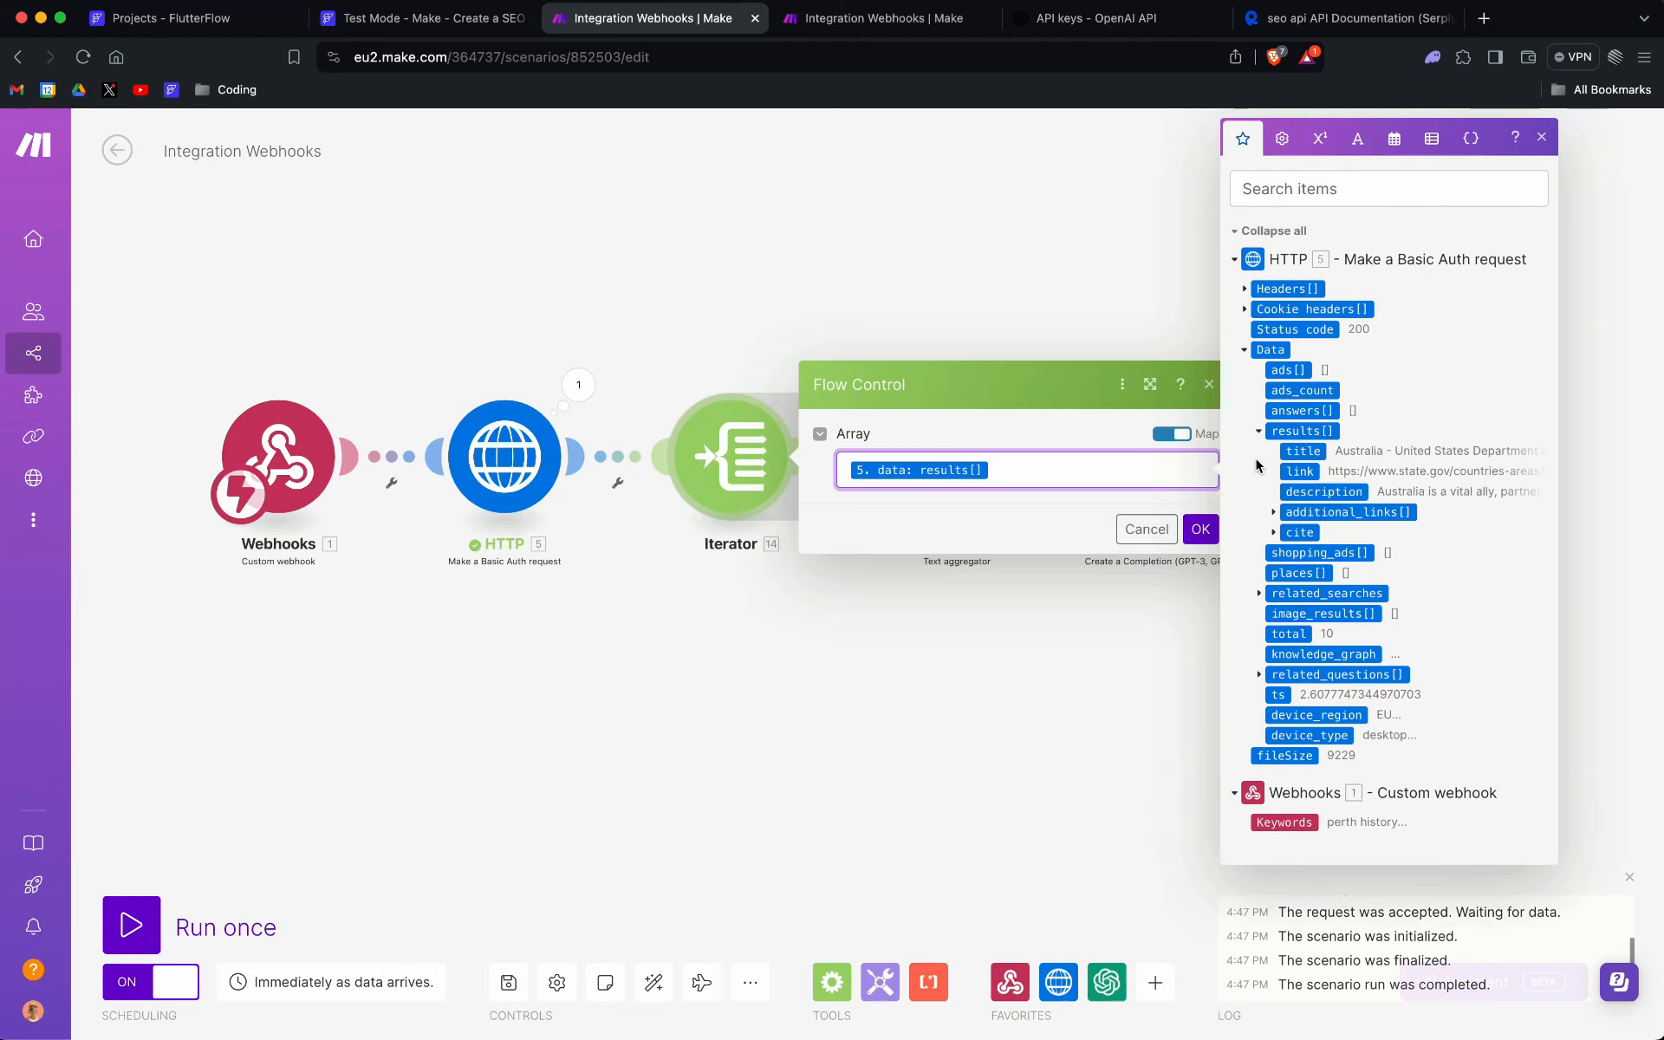
click(1258, 430)
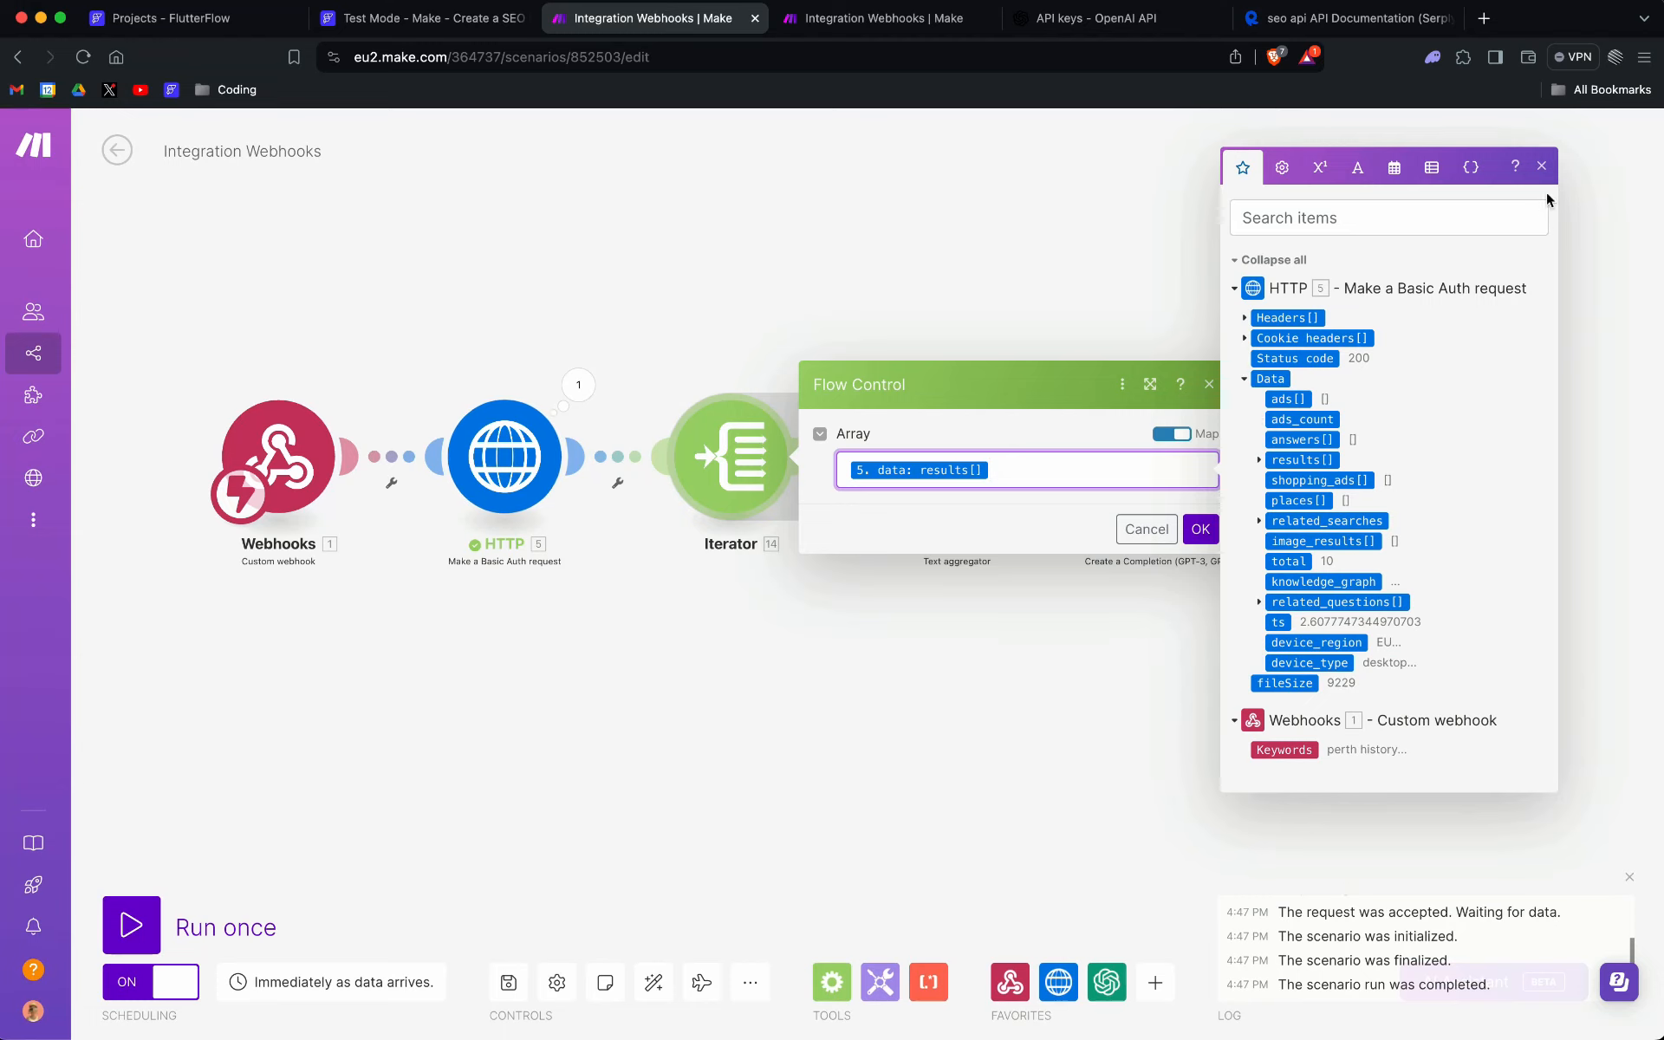
click(1541, 165)
Step: Inspect the results array in the output data of the HTTP module's last run, then close the run details
click(578, 385)
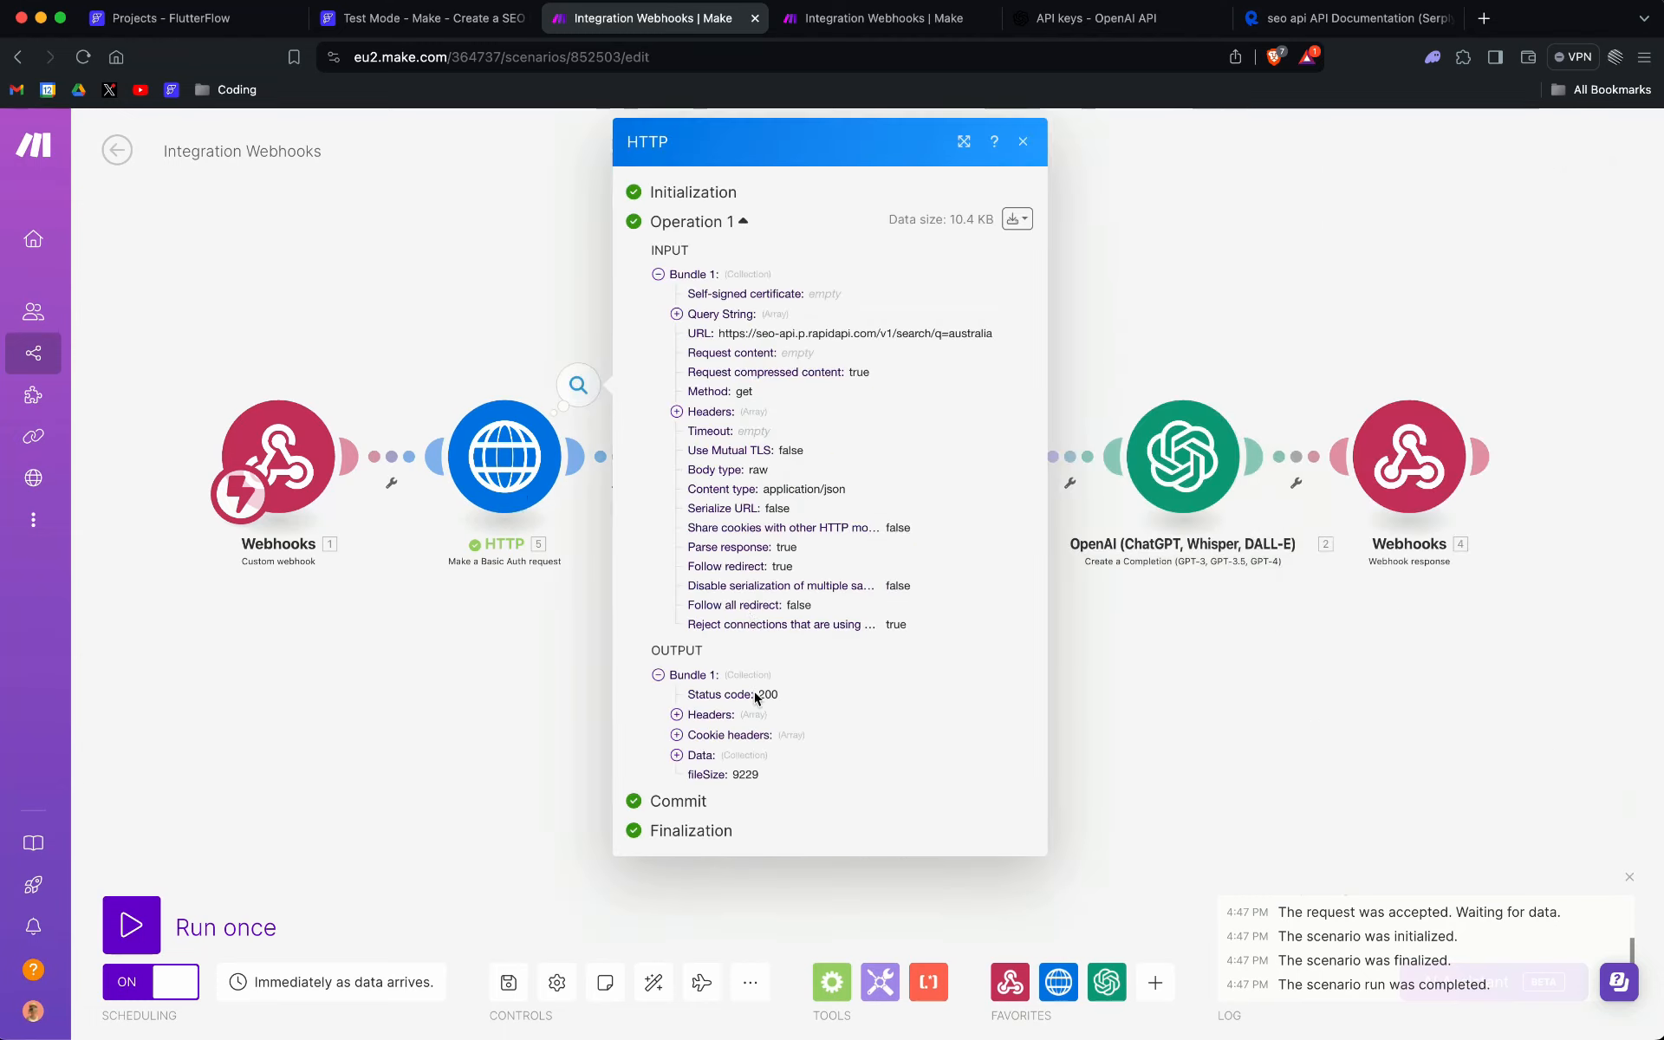
click(677, 756)
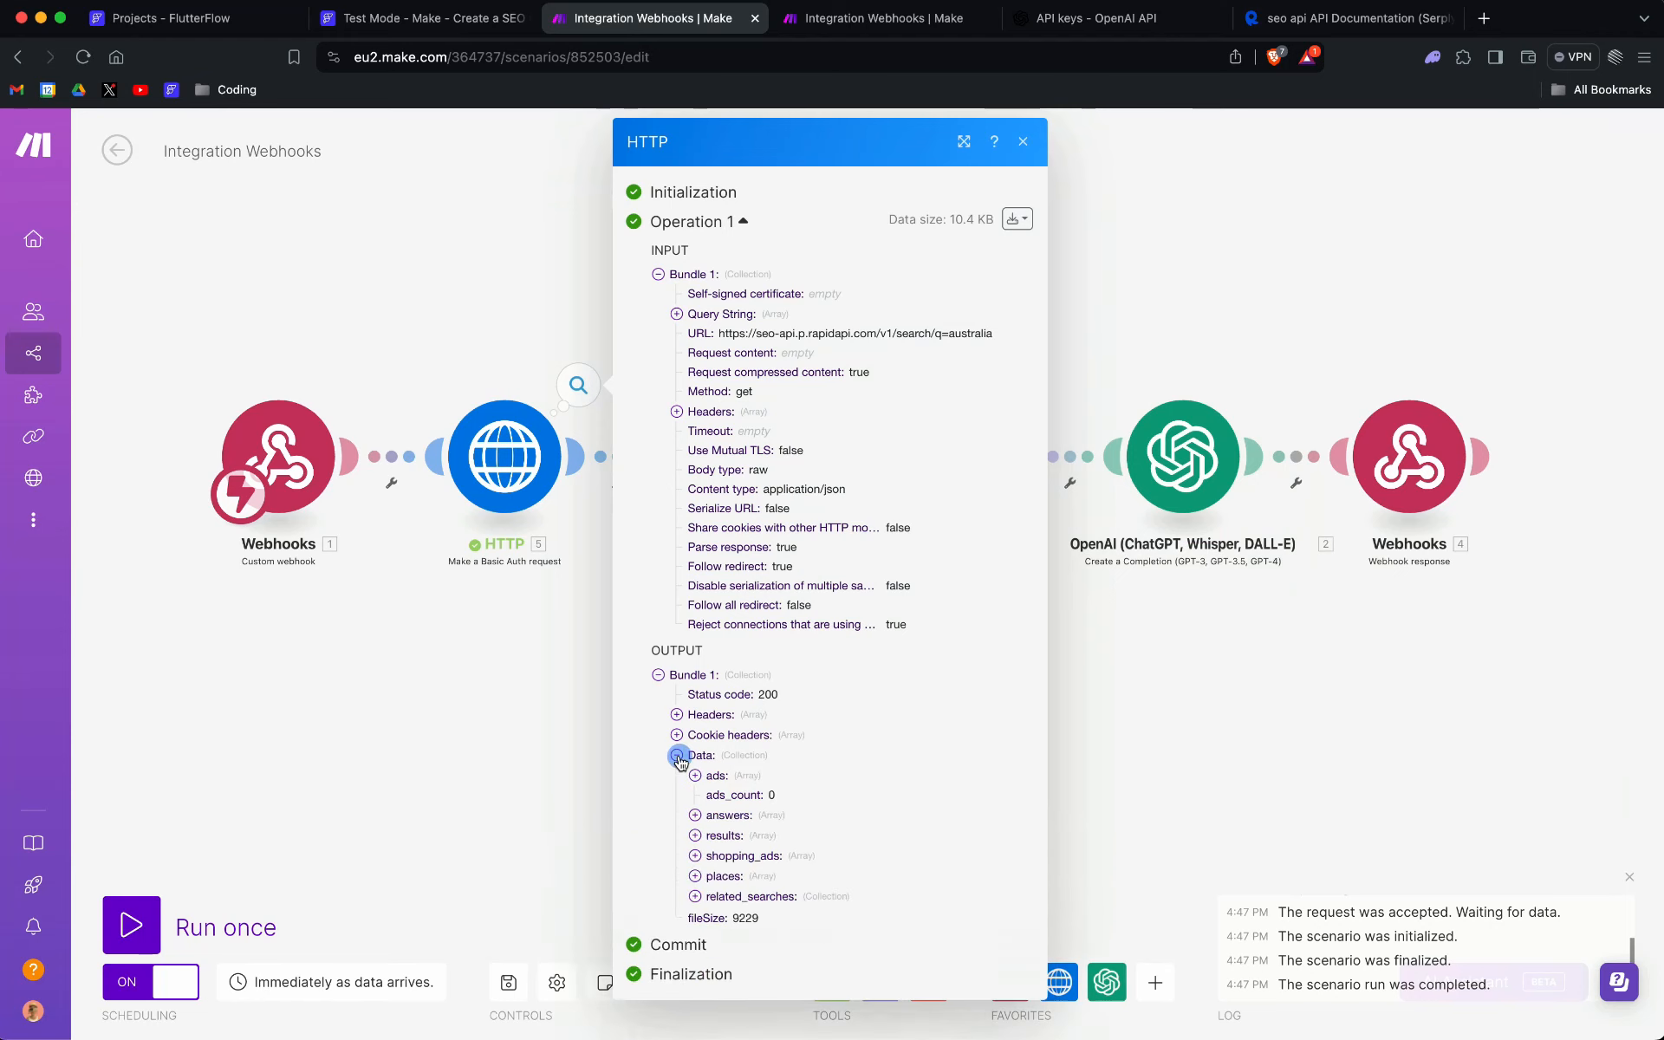
scroll(779, 693, down, 2)
click(694, 730)
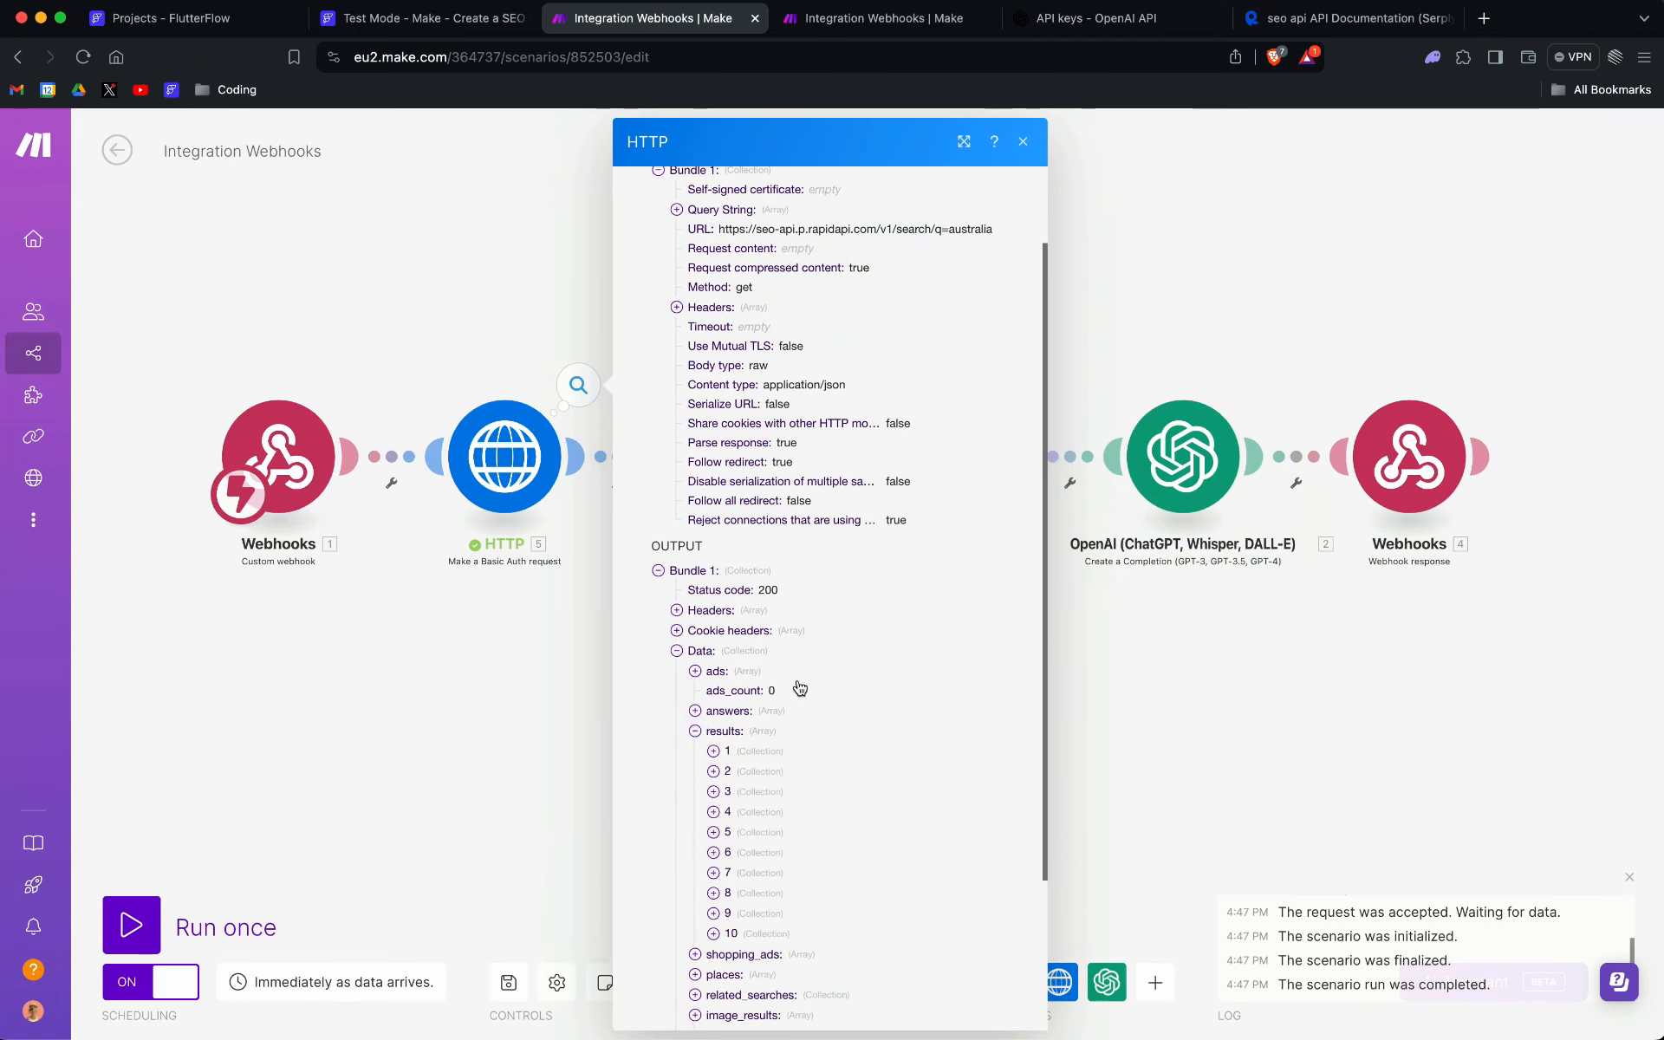
scroll(726, 844, down, 4)
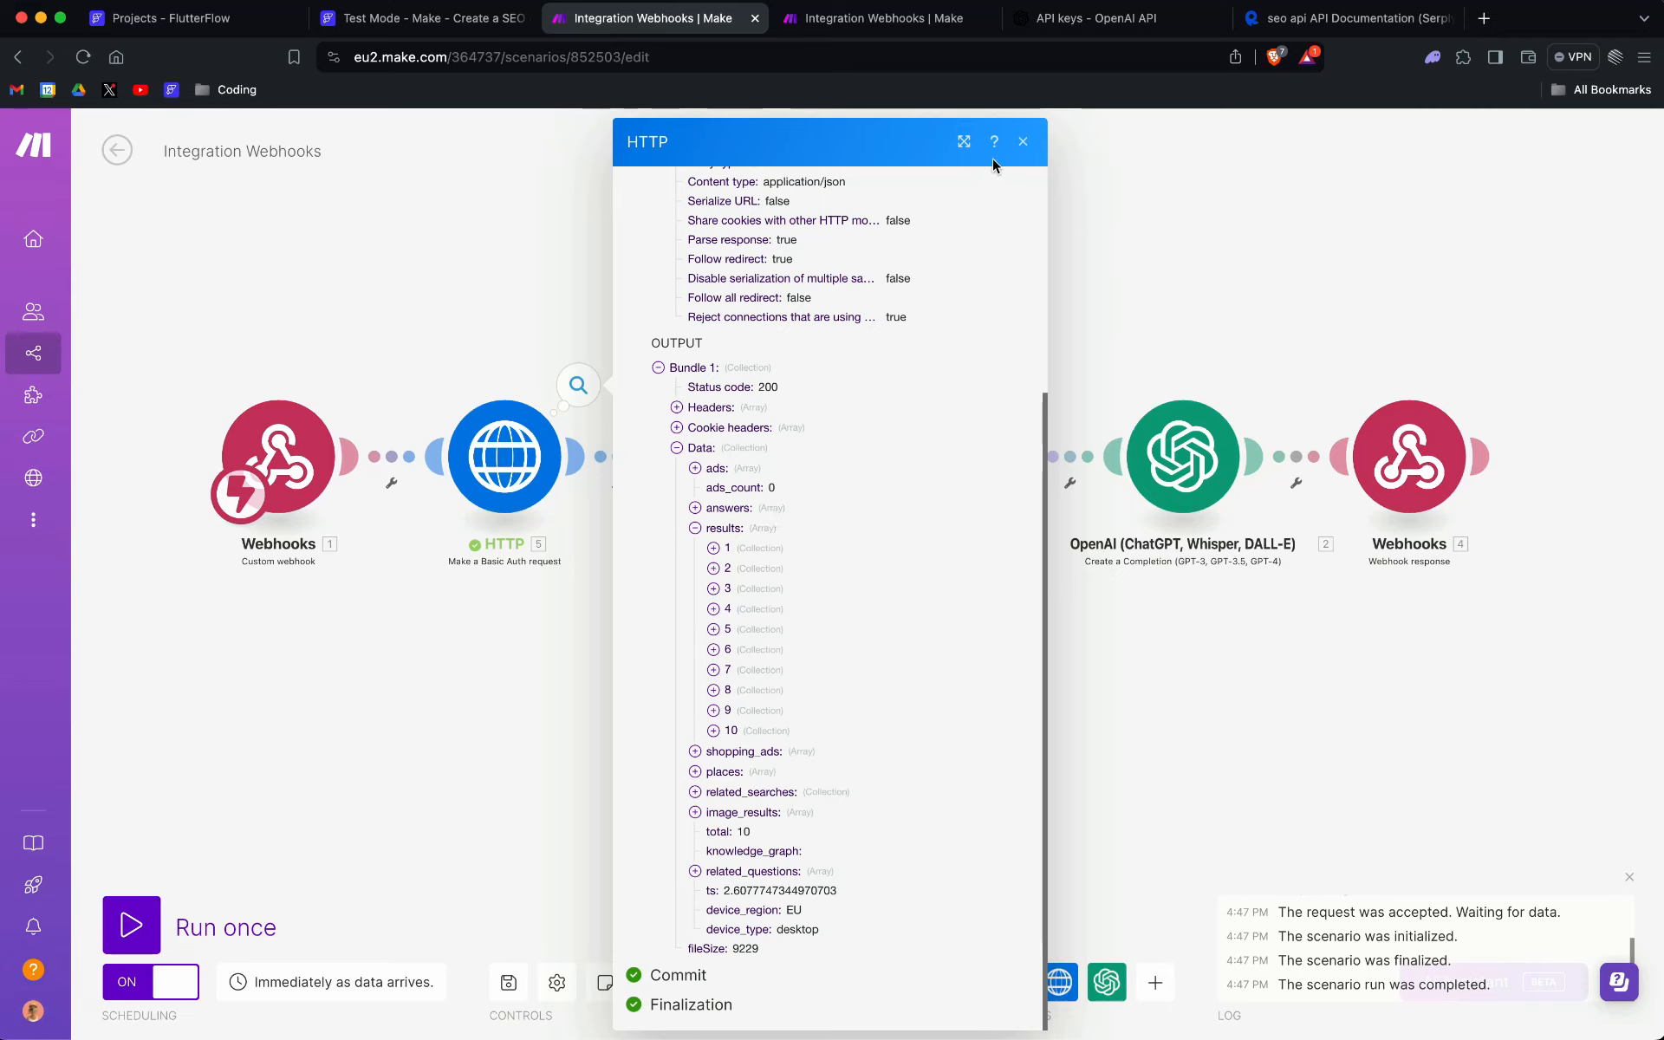
click(1023, 143)
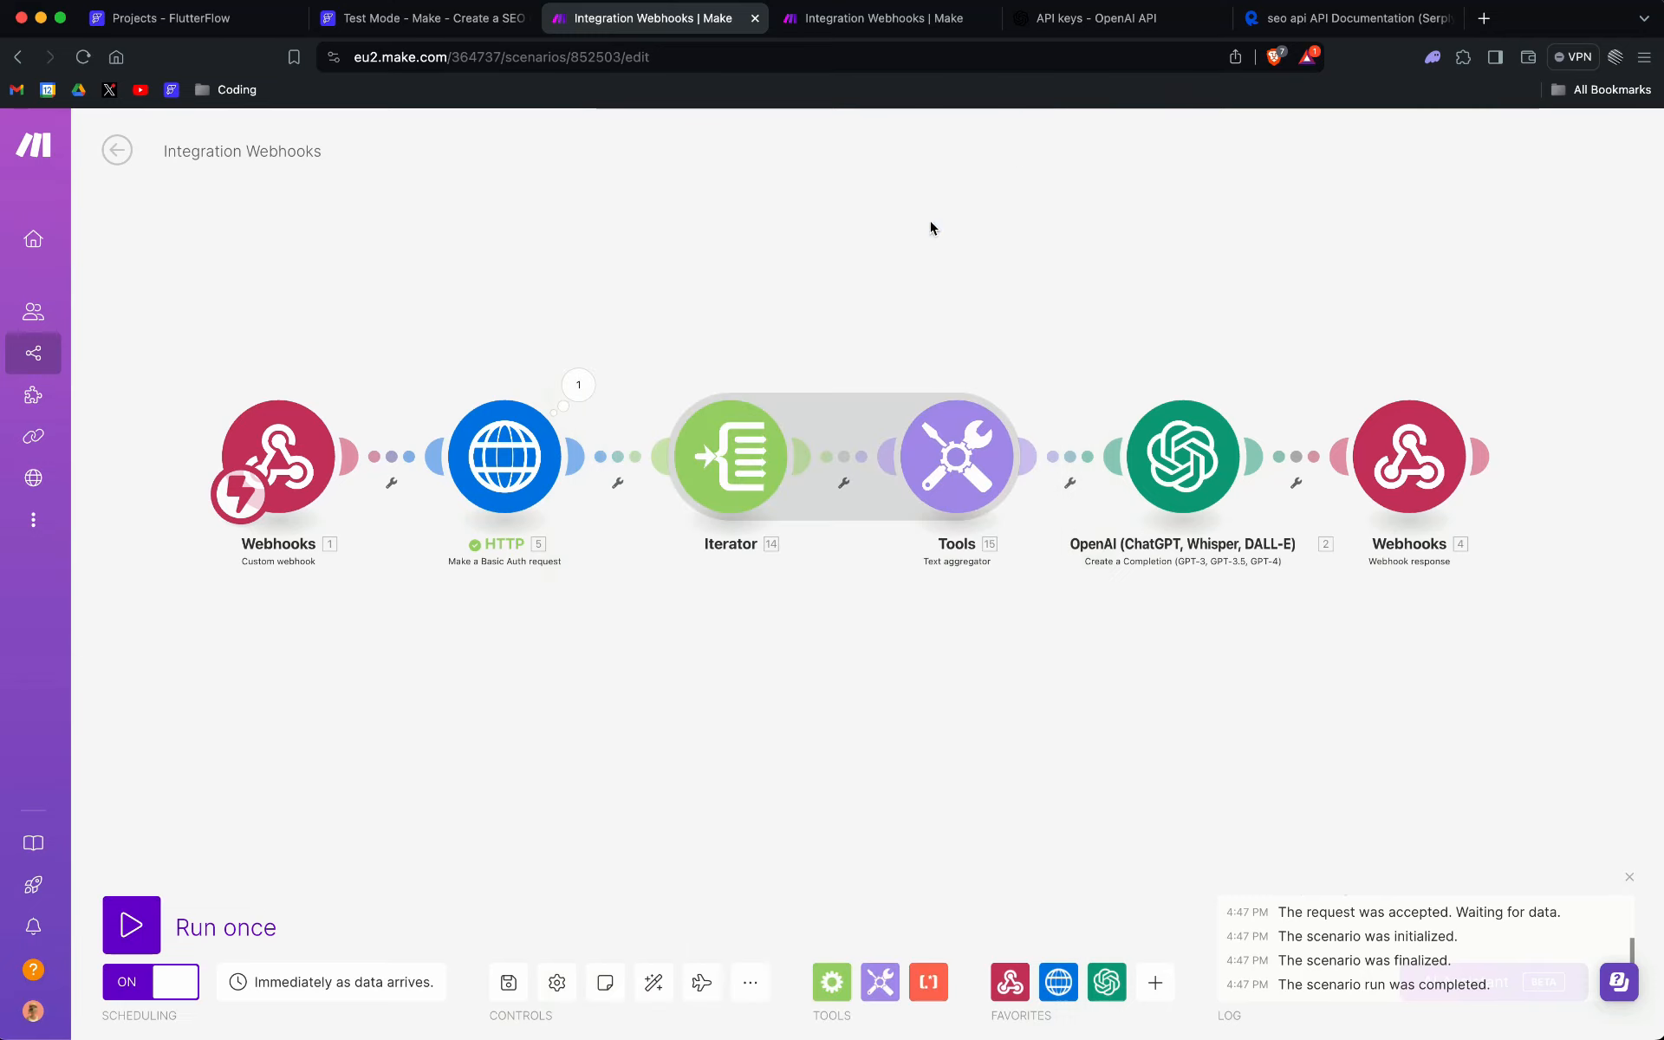
Step: Map the HTTP results[] item into the Iterator's Array a second time, remove the duplicate and confirm the settings
click(719, 446)
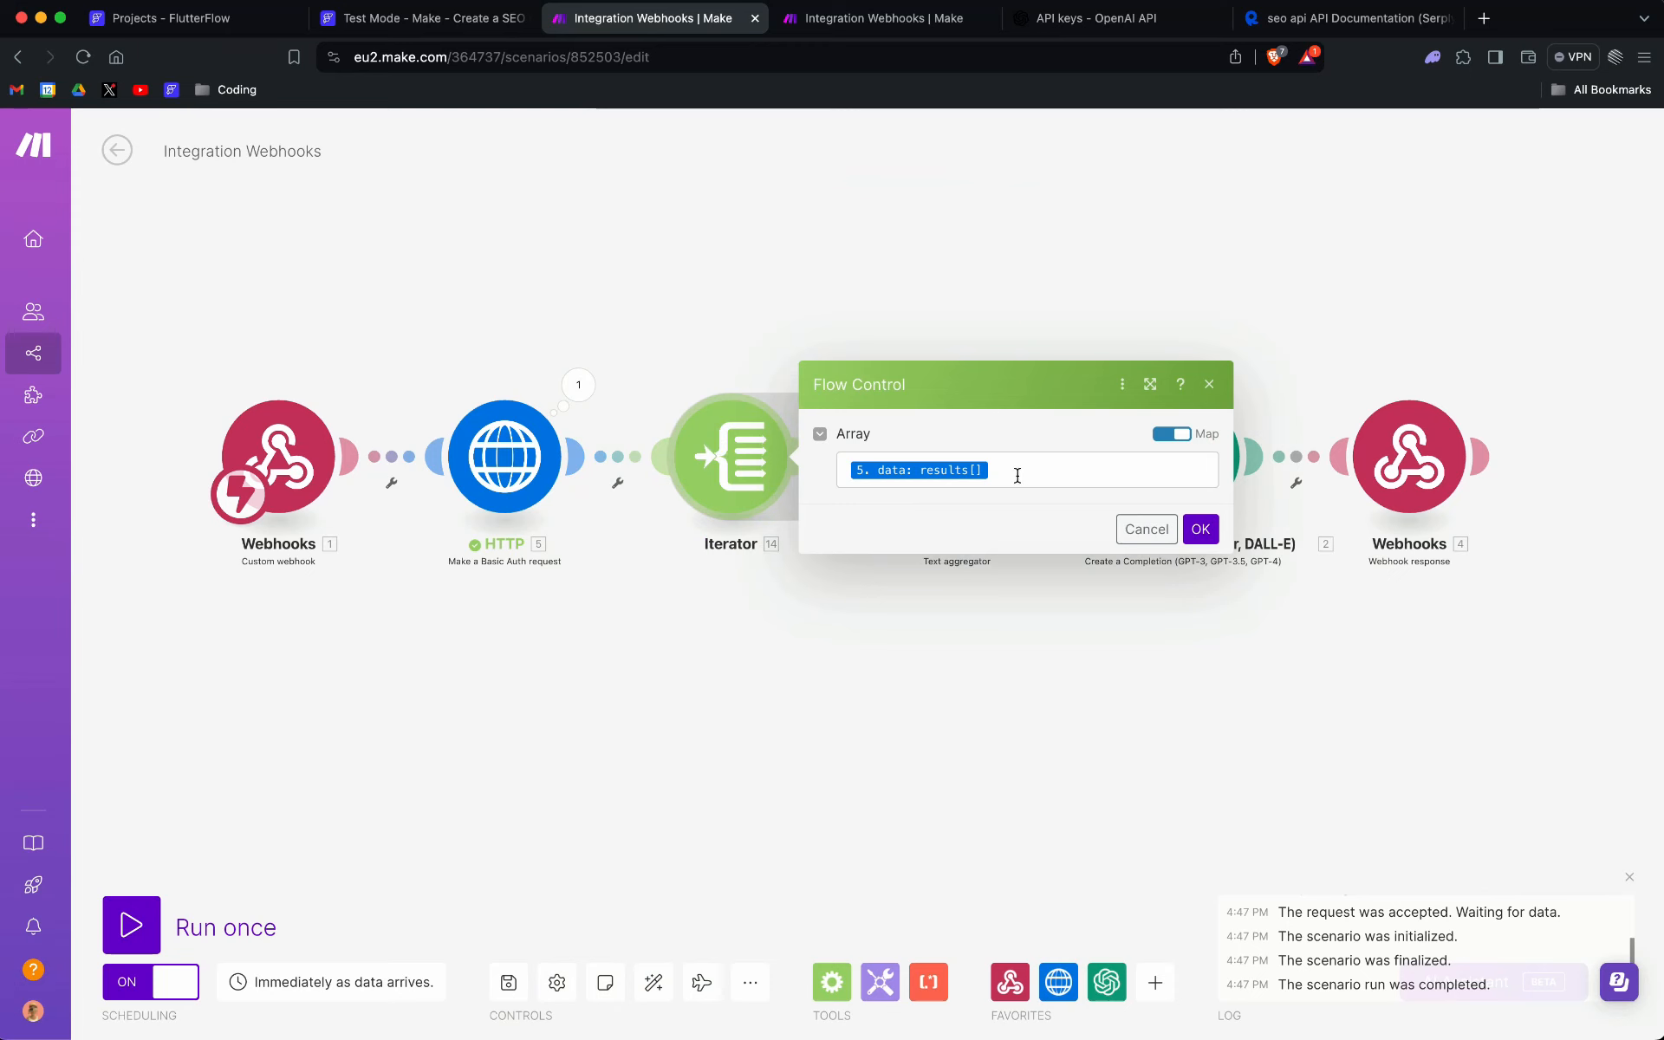
click(1018, 476)
drag(1313, 468, 1135, 470)
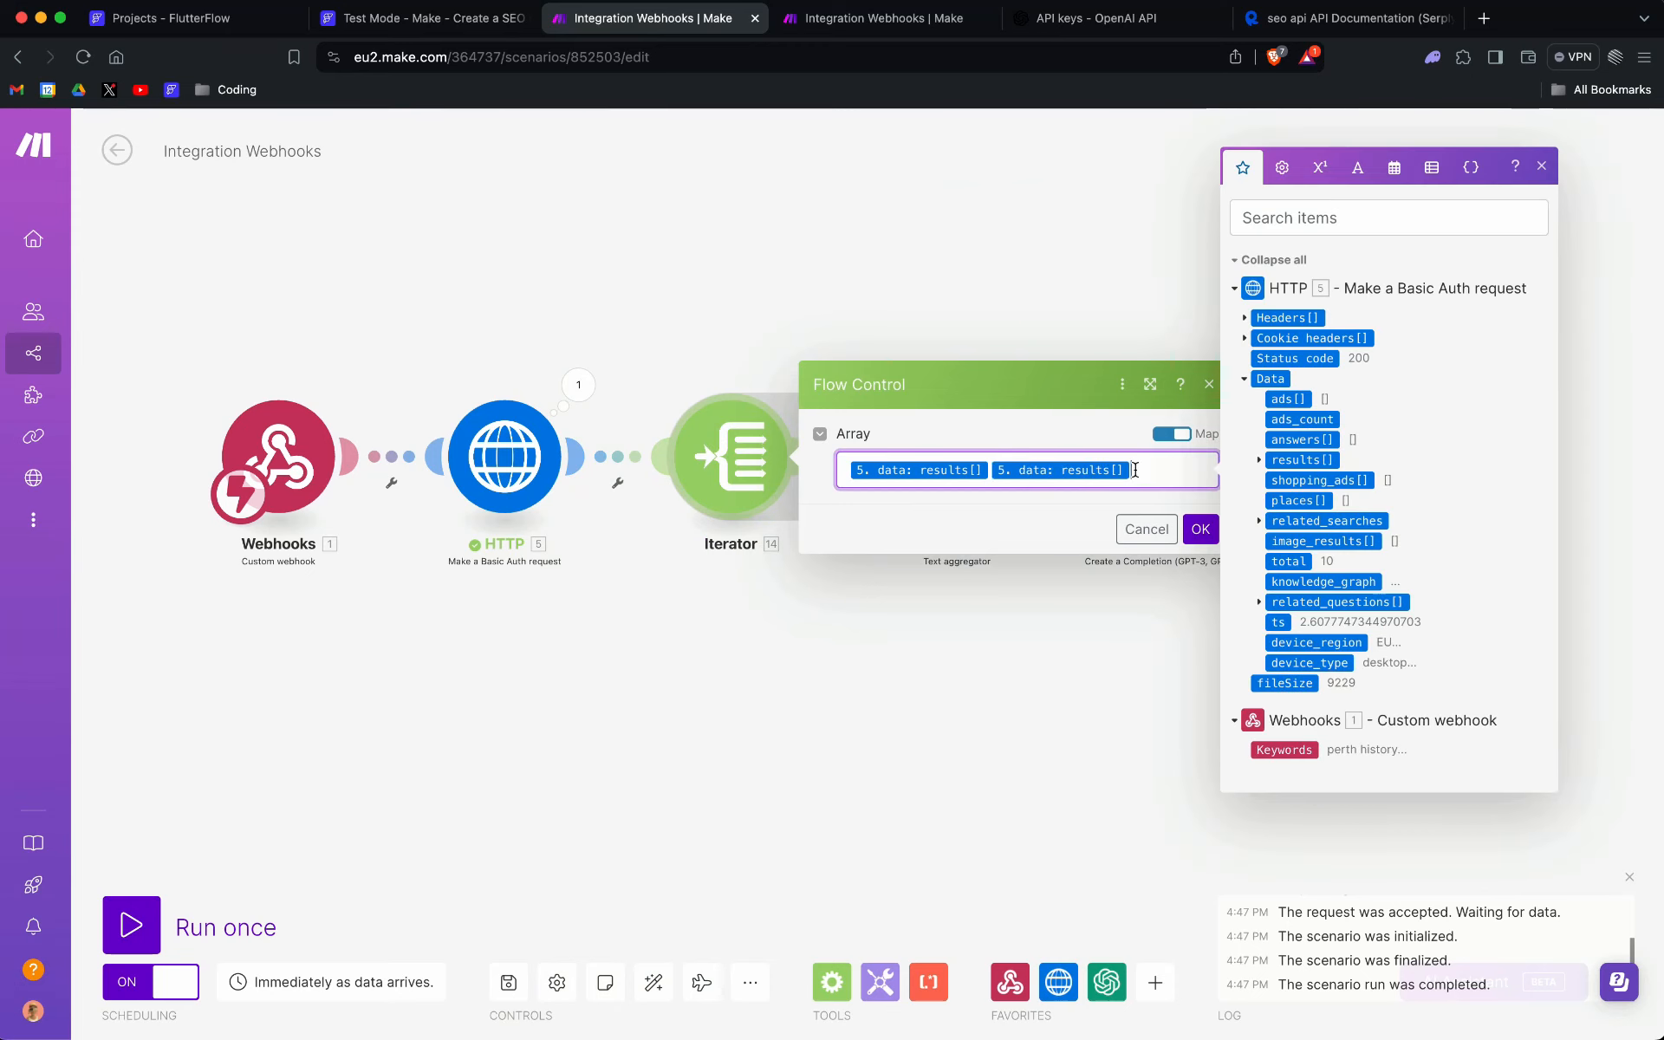
key(BackSpace)
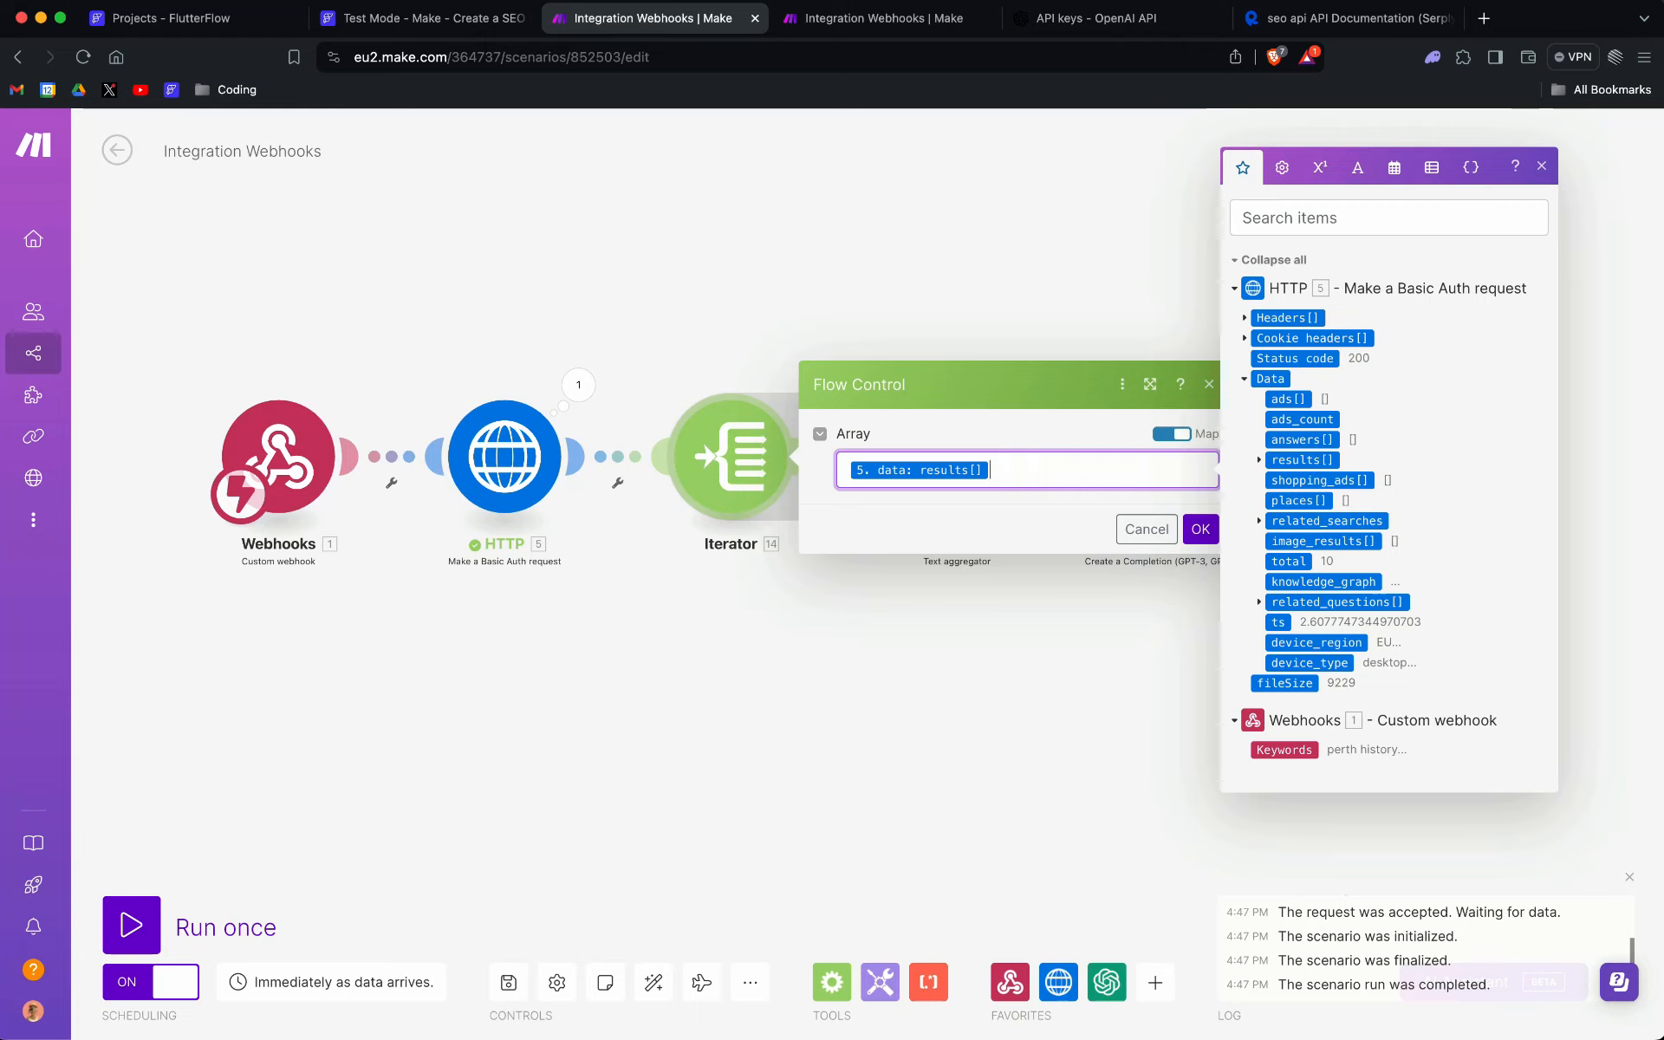
click(1199, 532)
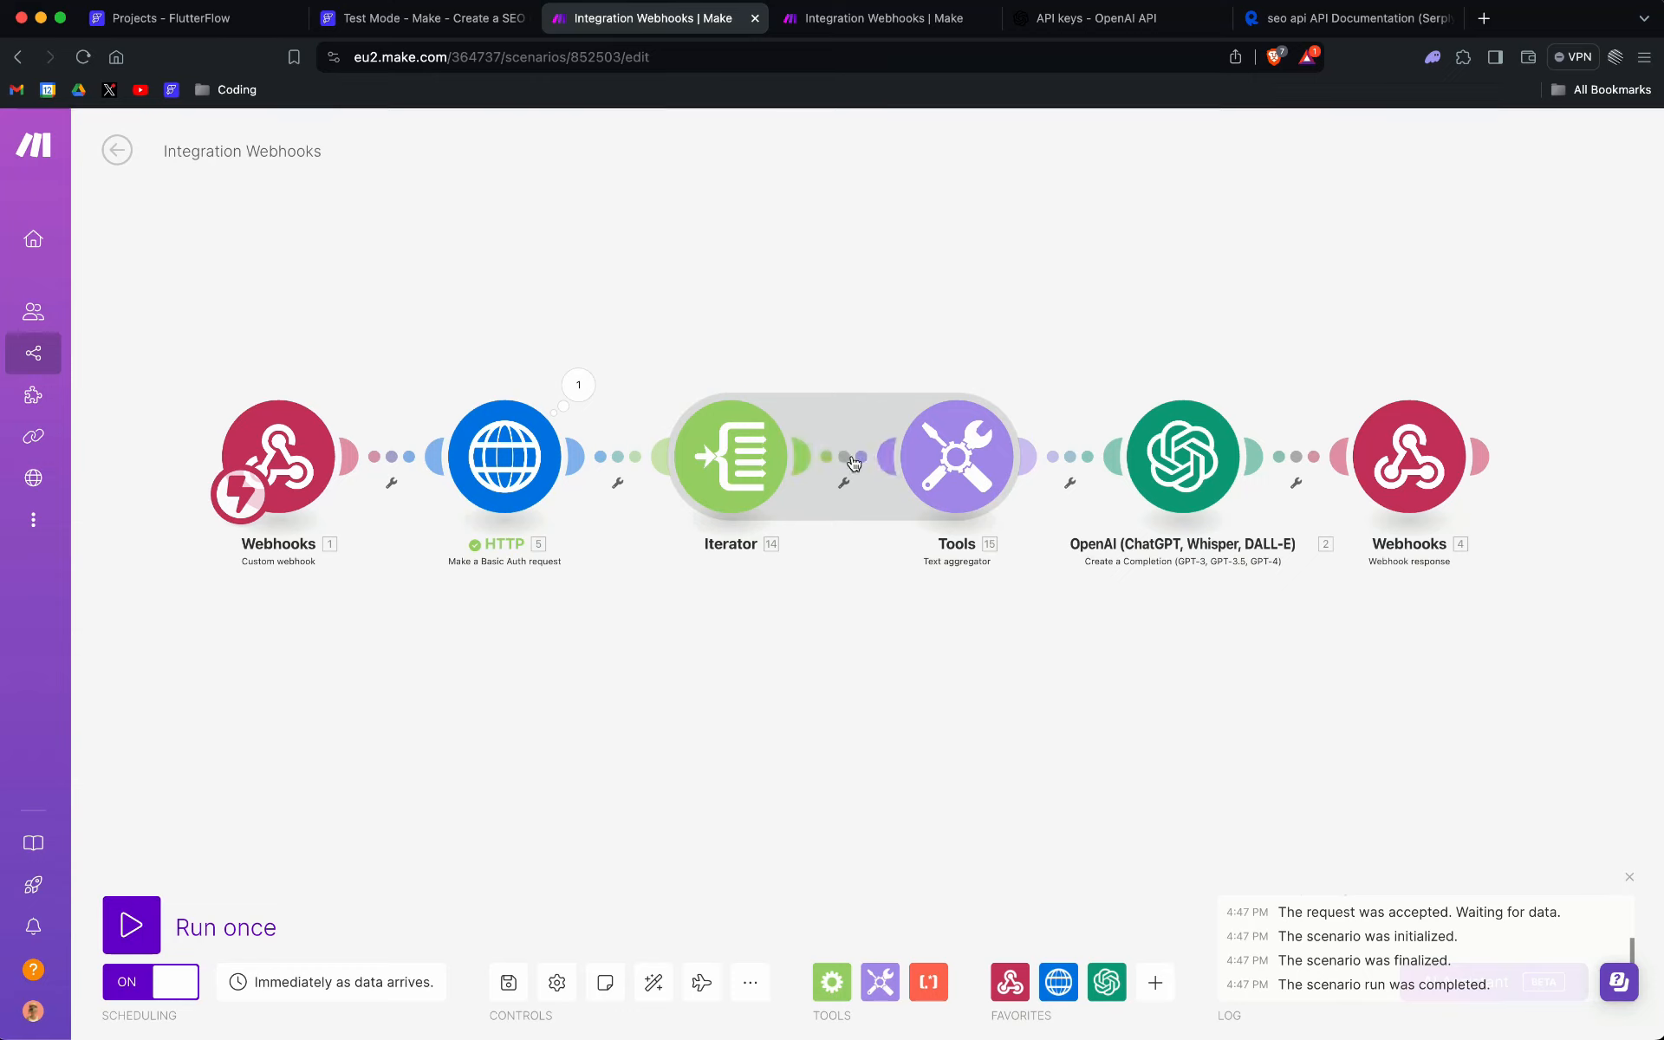
Step: Review the Text aggregator's source module options and the Iterator link item mapped in its Text, then confirm the settings
click(954, 447)
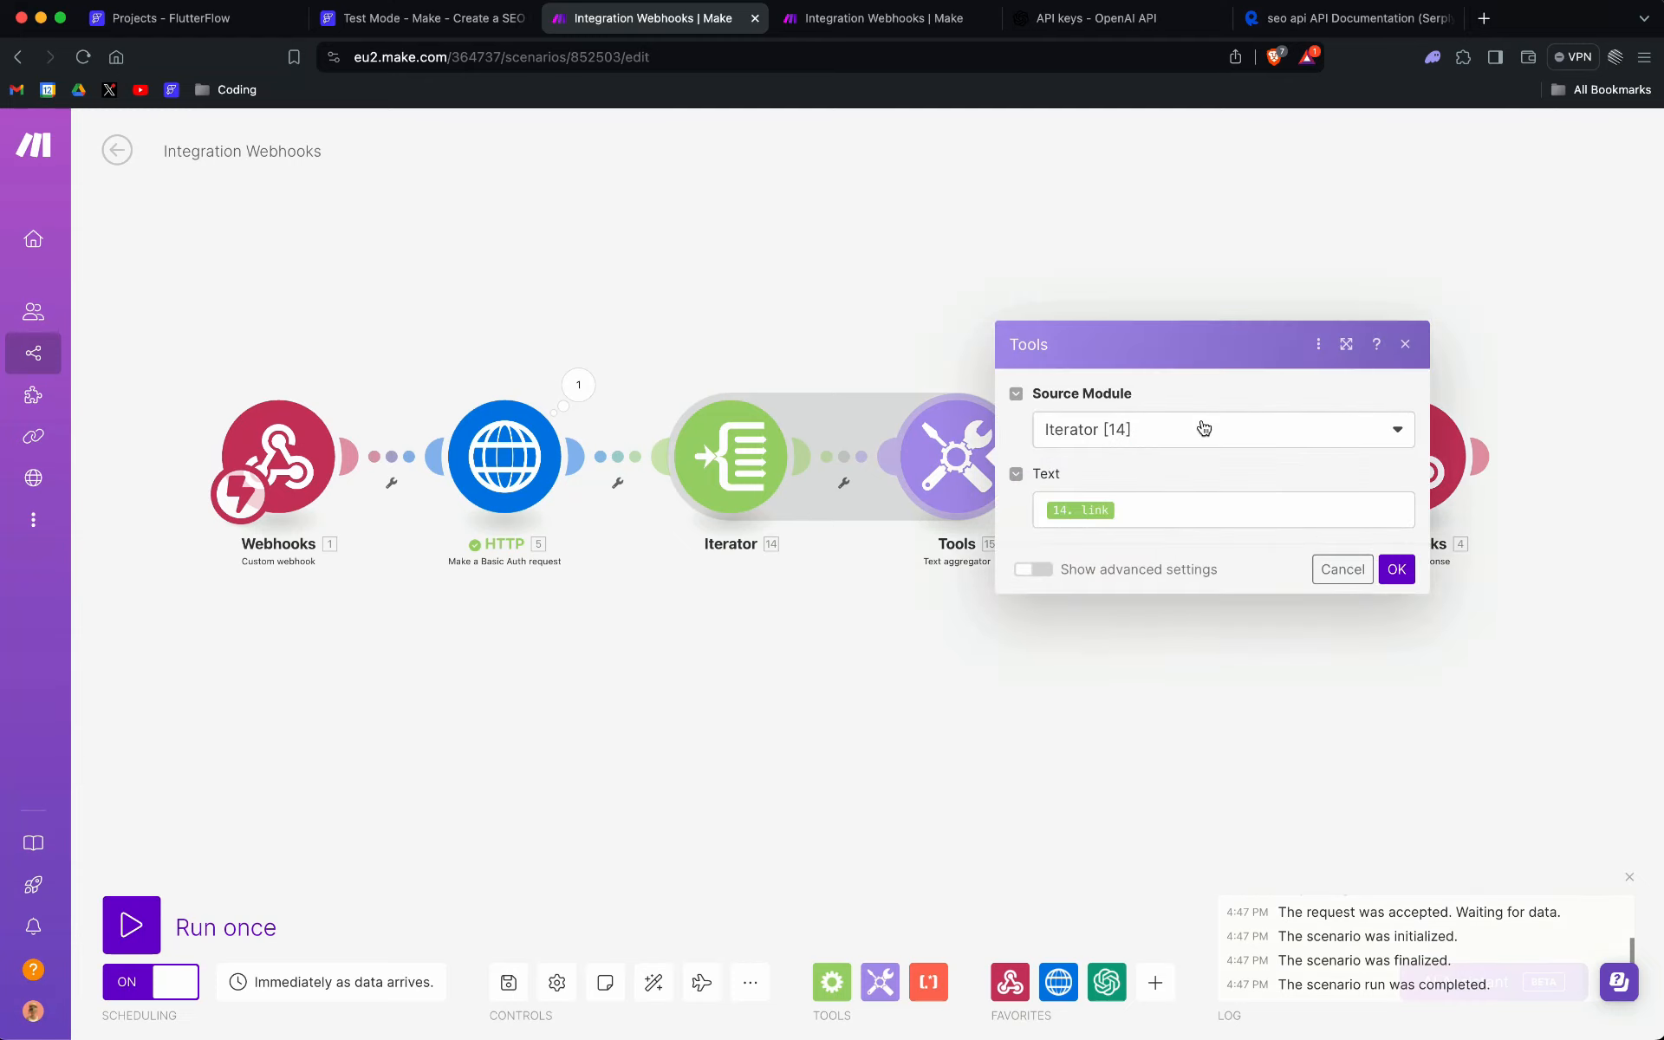
click(1204, 428)
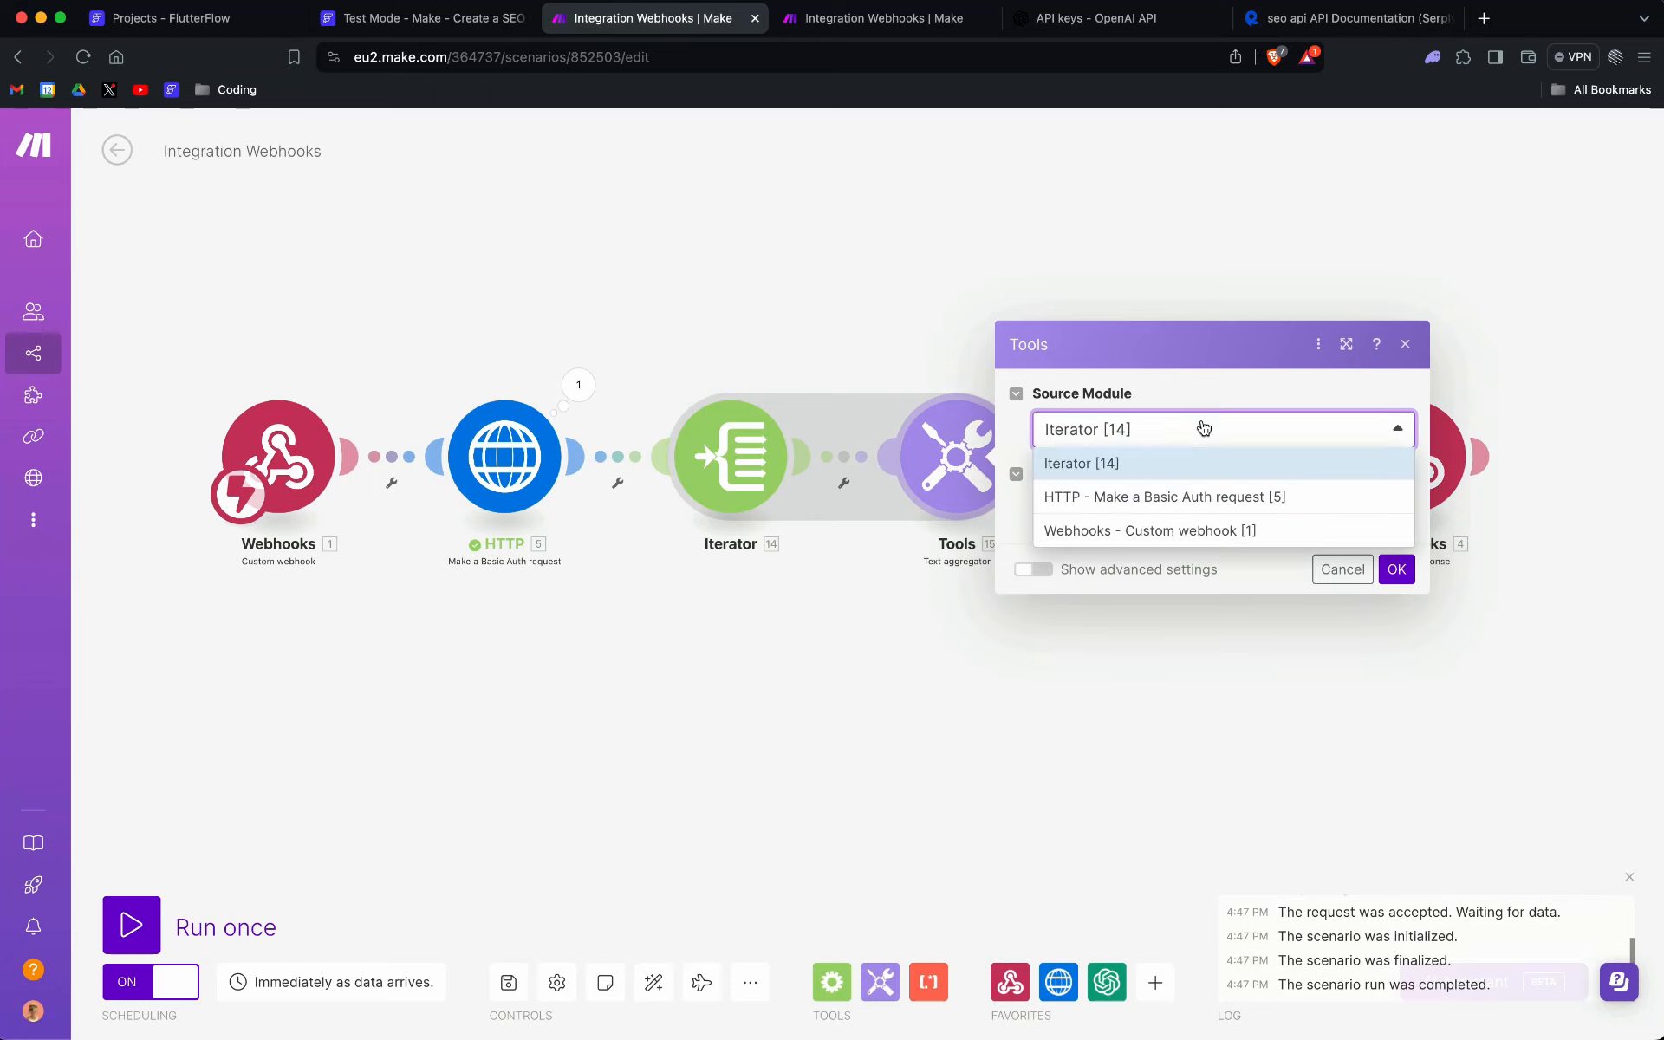
click(1204, 428)
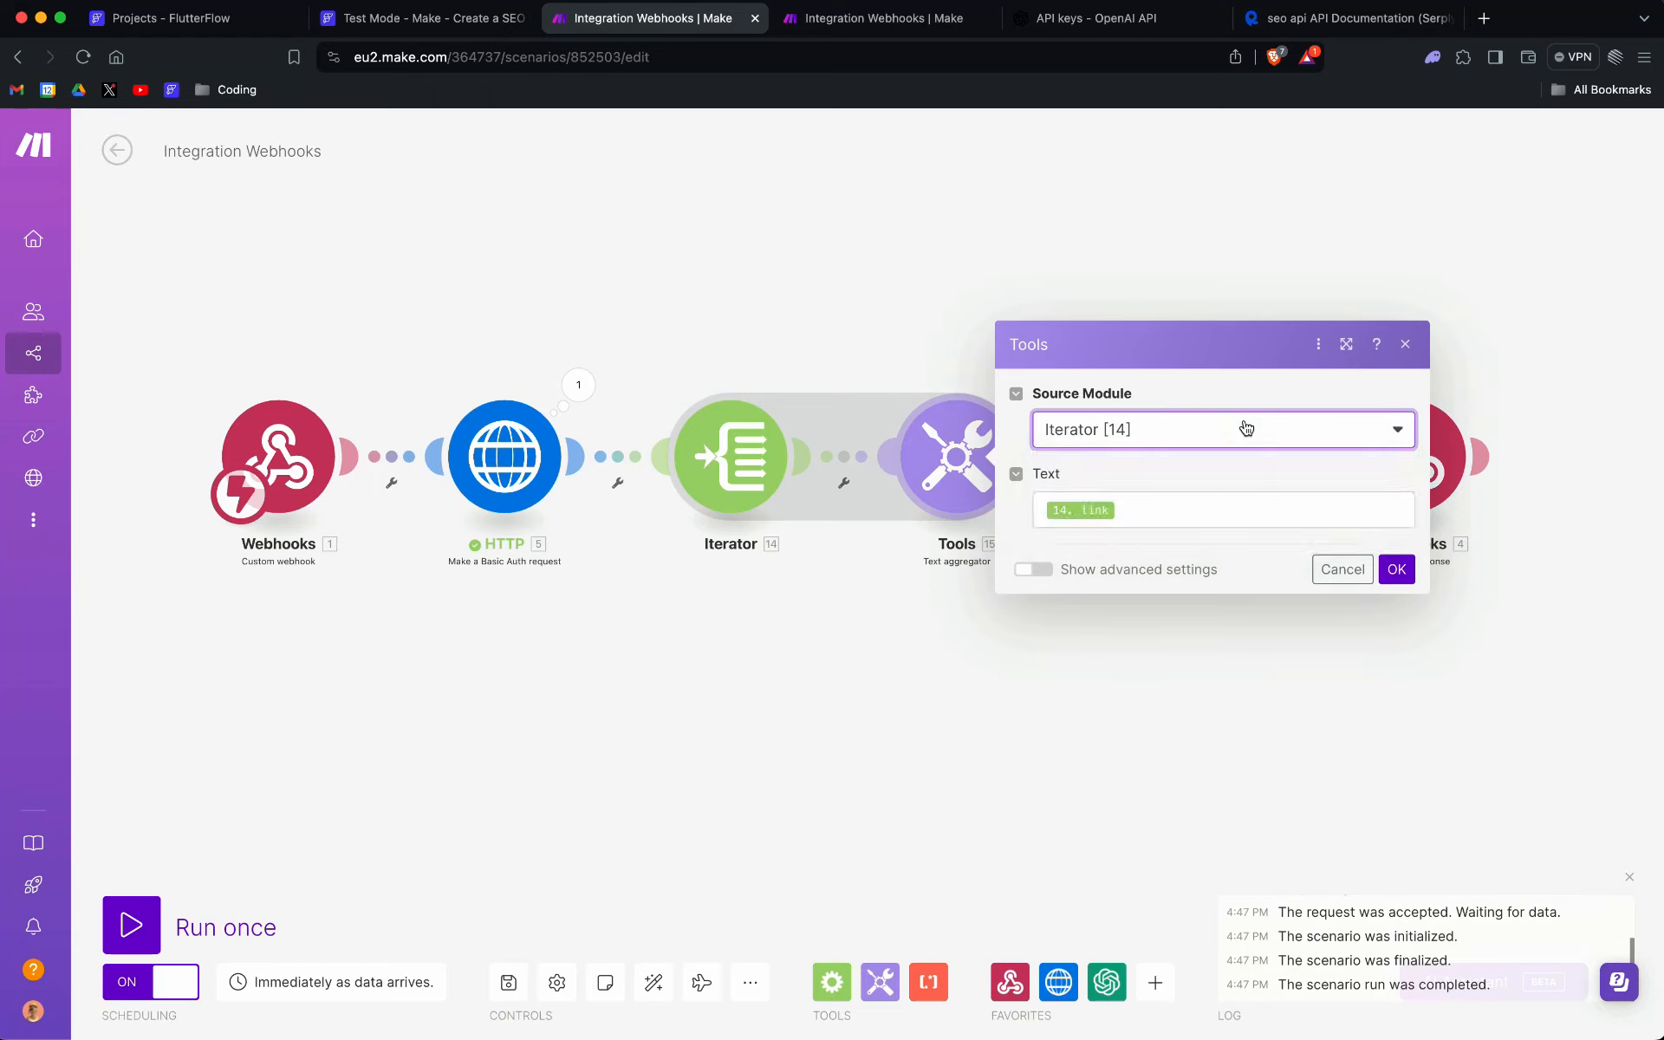
click(1192, 513)
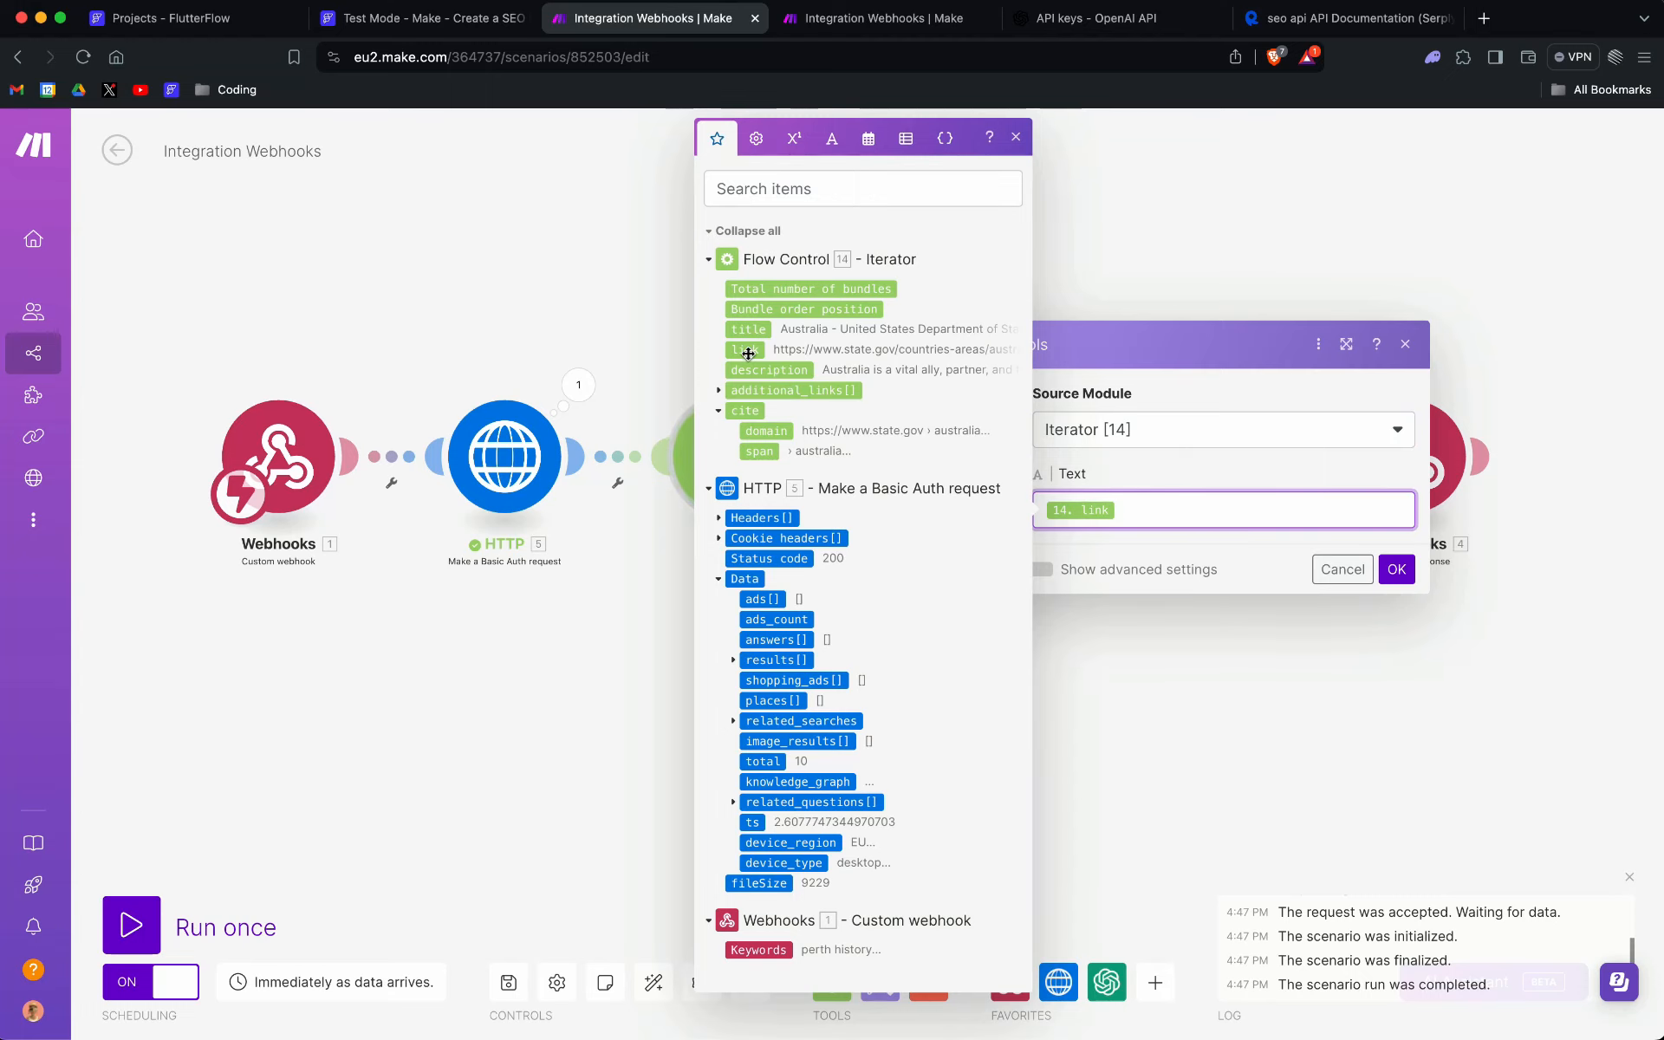
click(1015, 137)
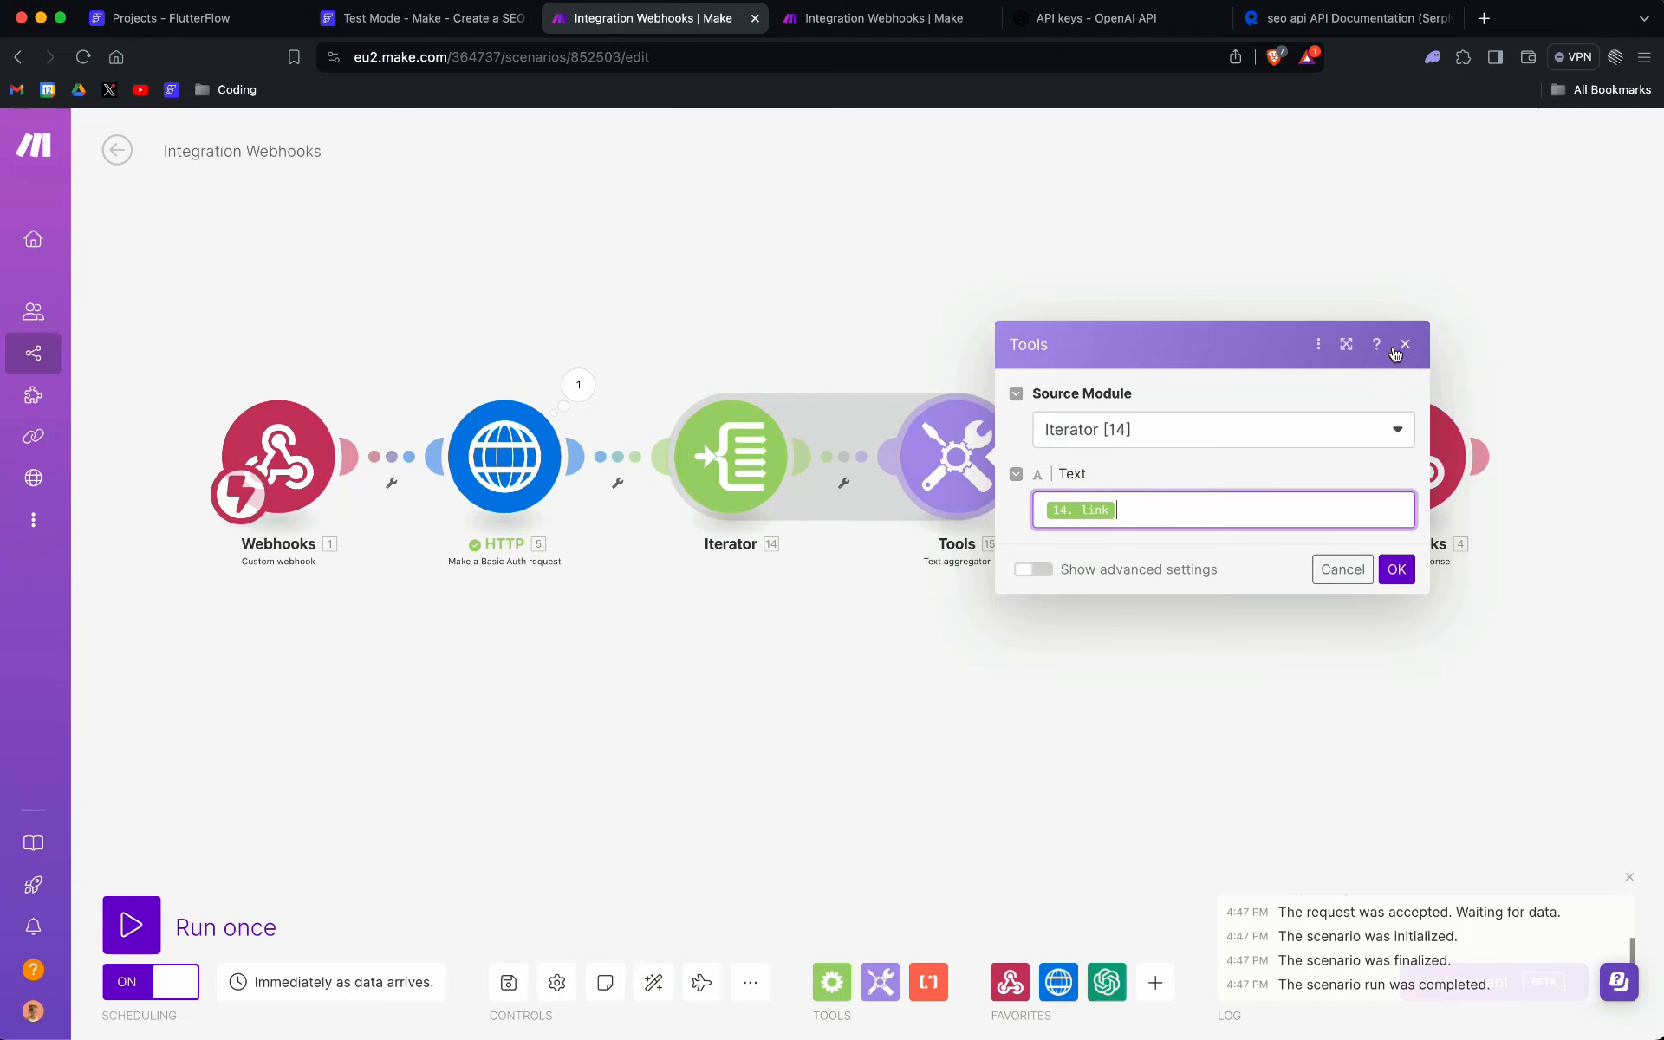
click(1131, 515)
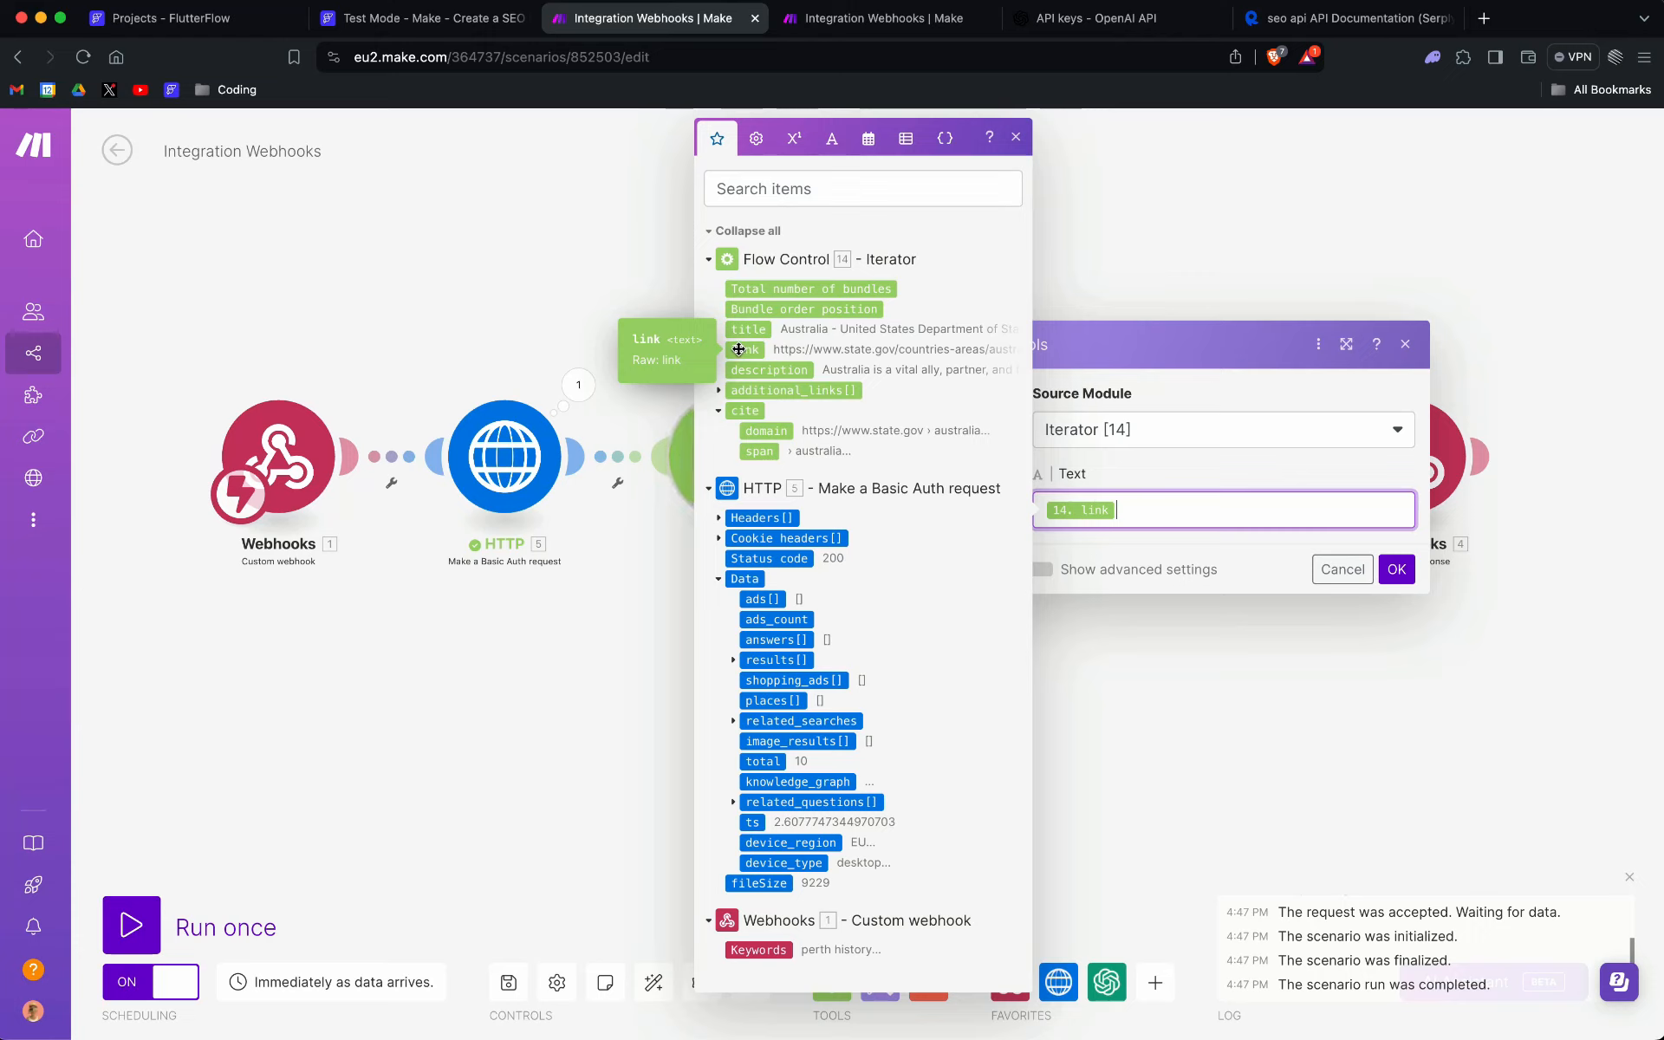
click(1015, 137)
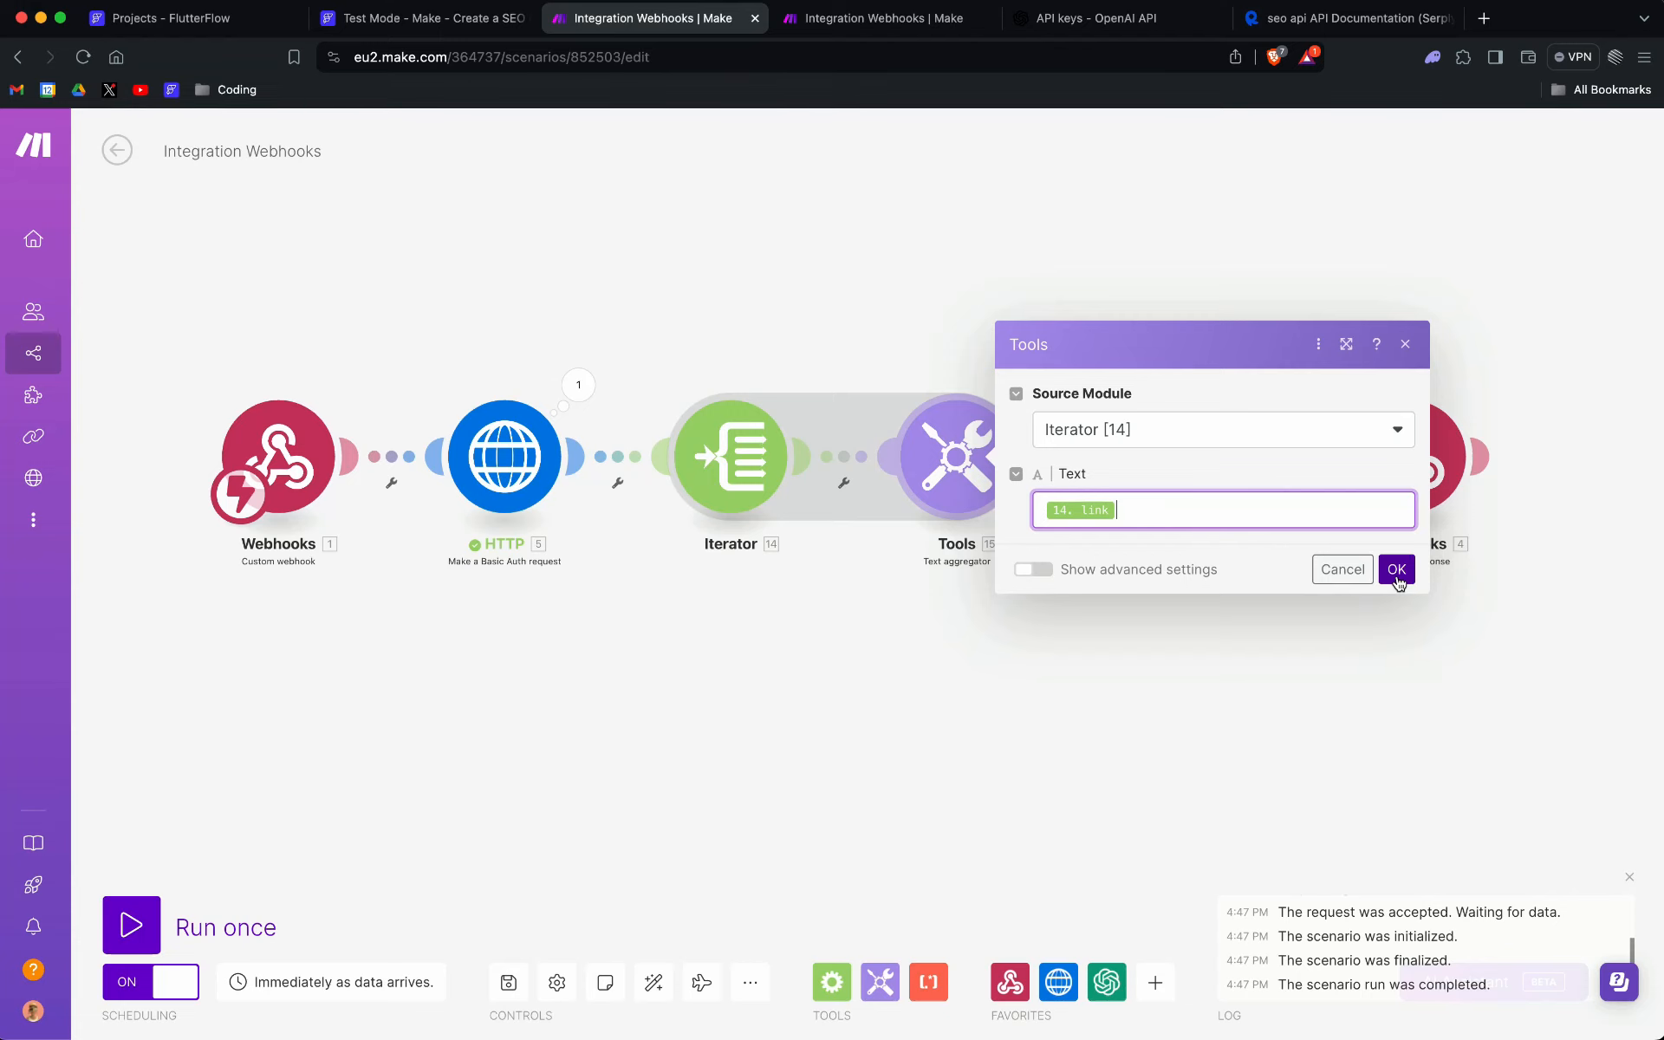
click(1396, 572)
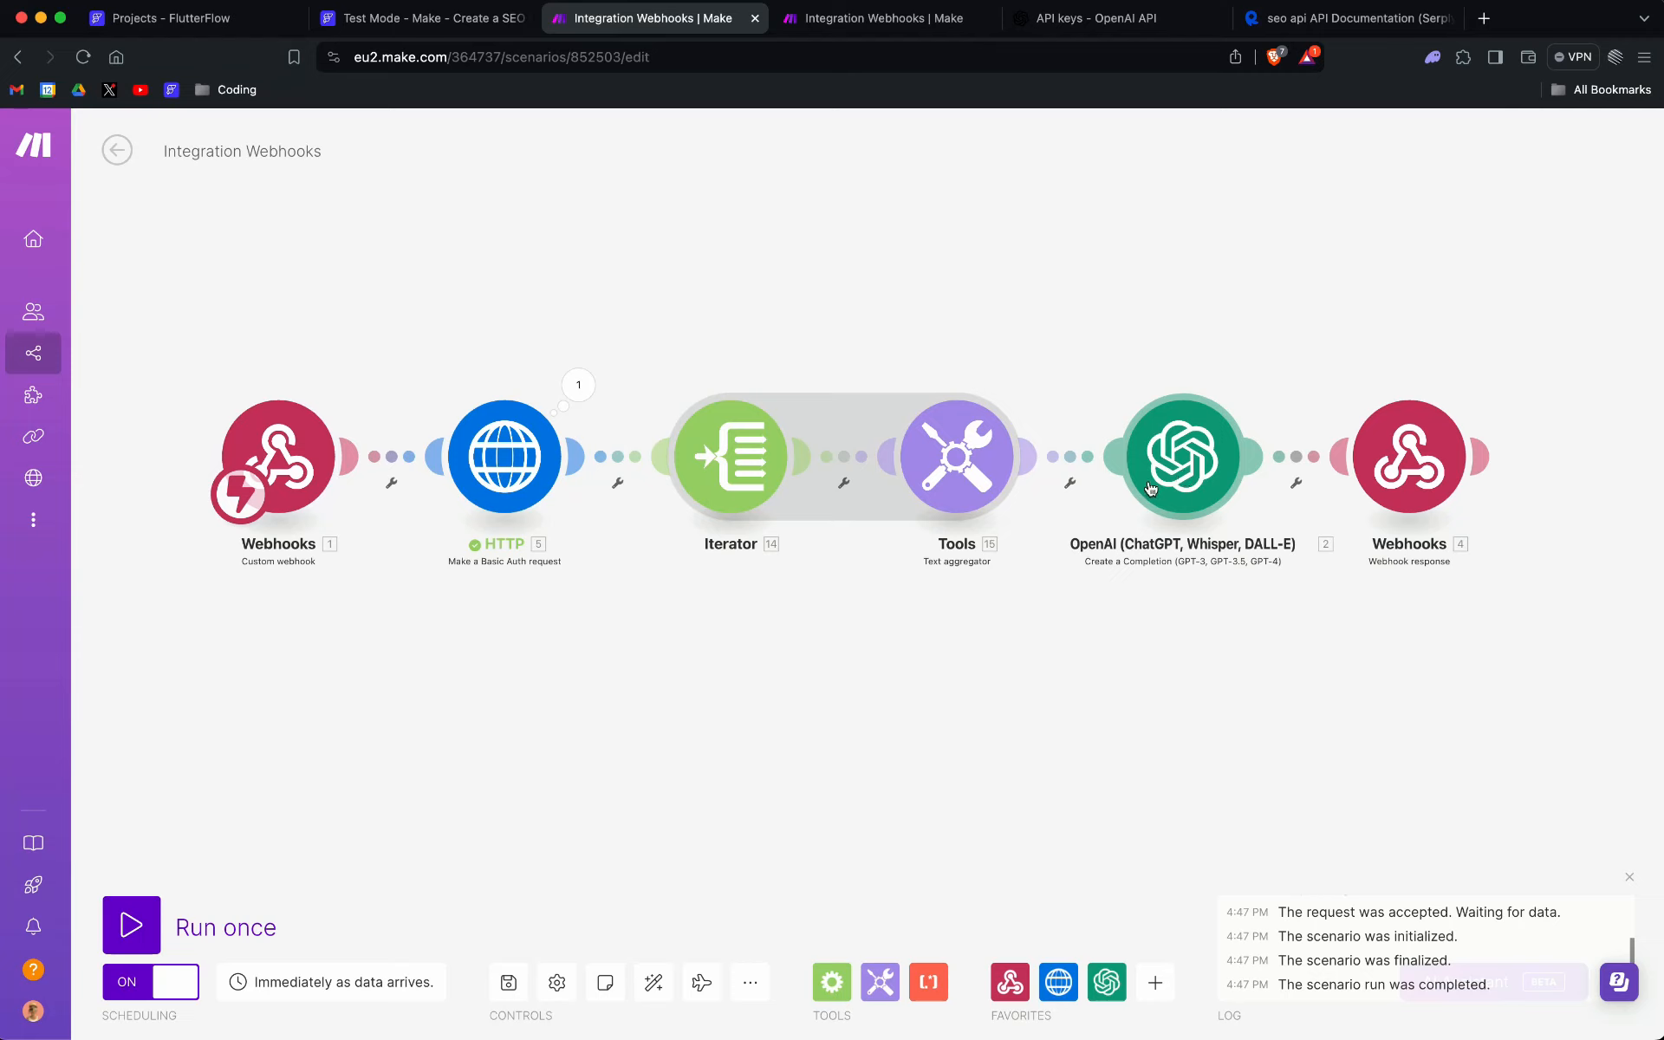
Step: Review the HTTP module's URL, method and header items once more, then close its settings without changes
click(1195, 482)
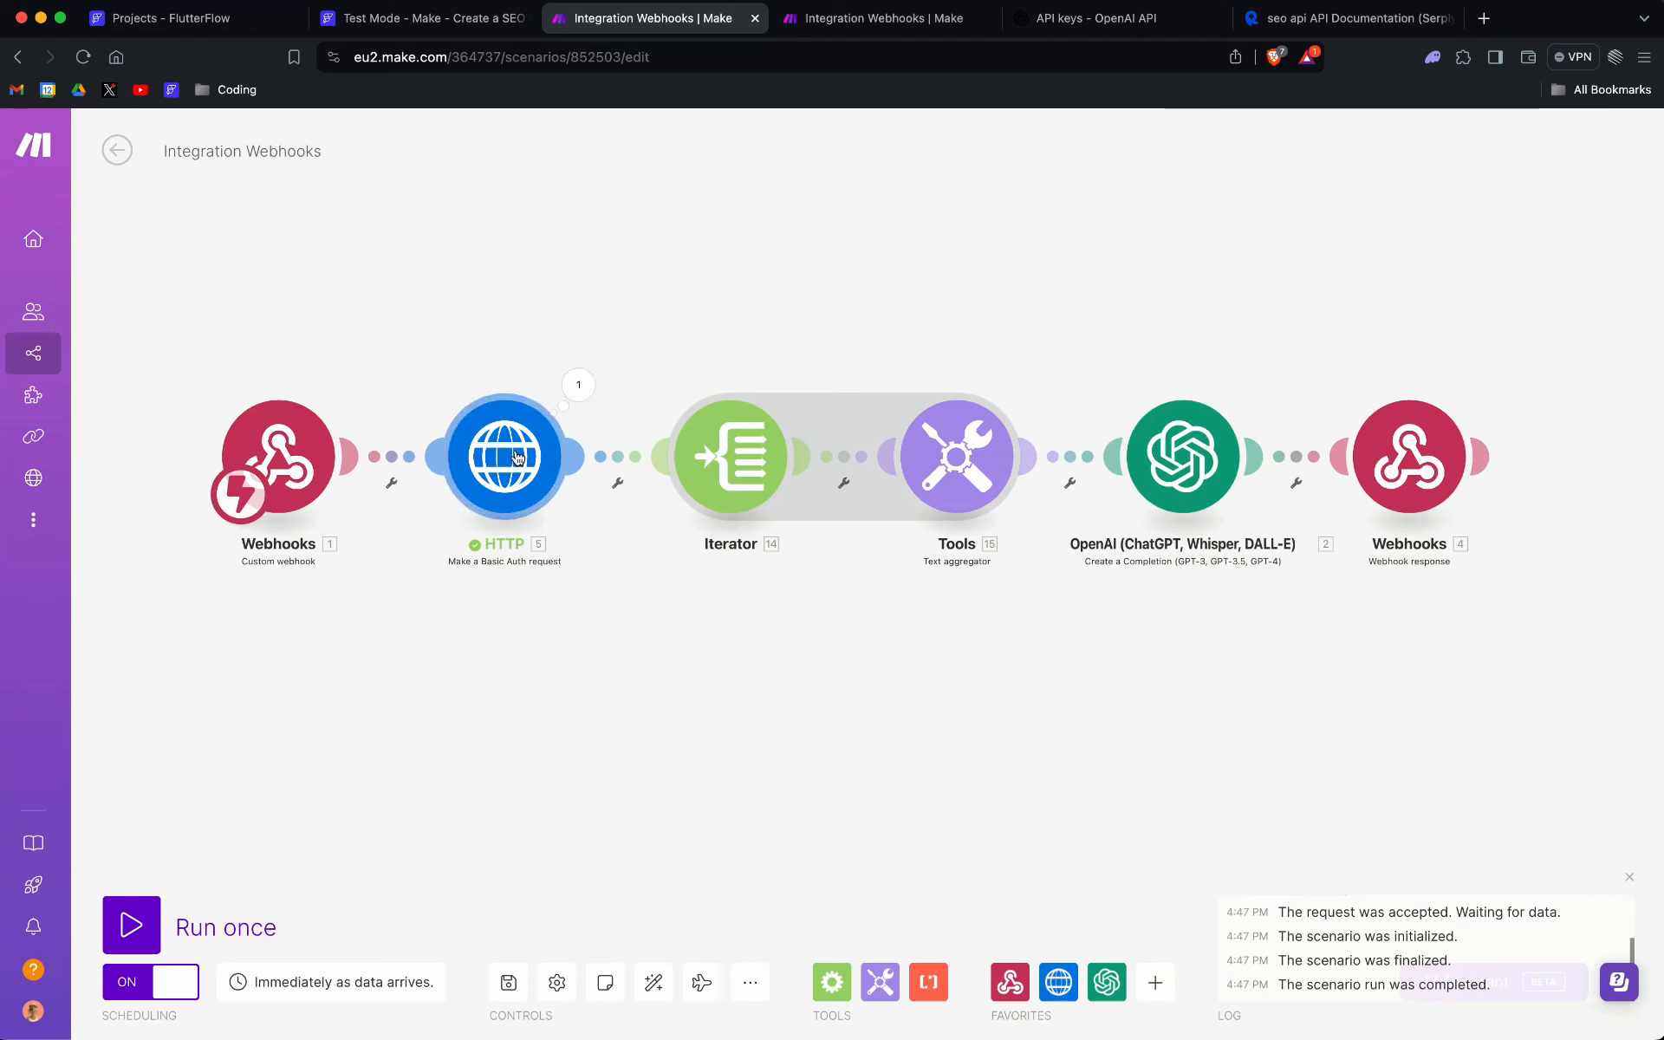
click(499, 477)
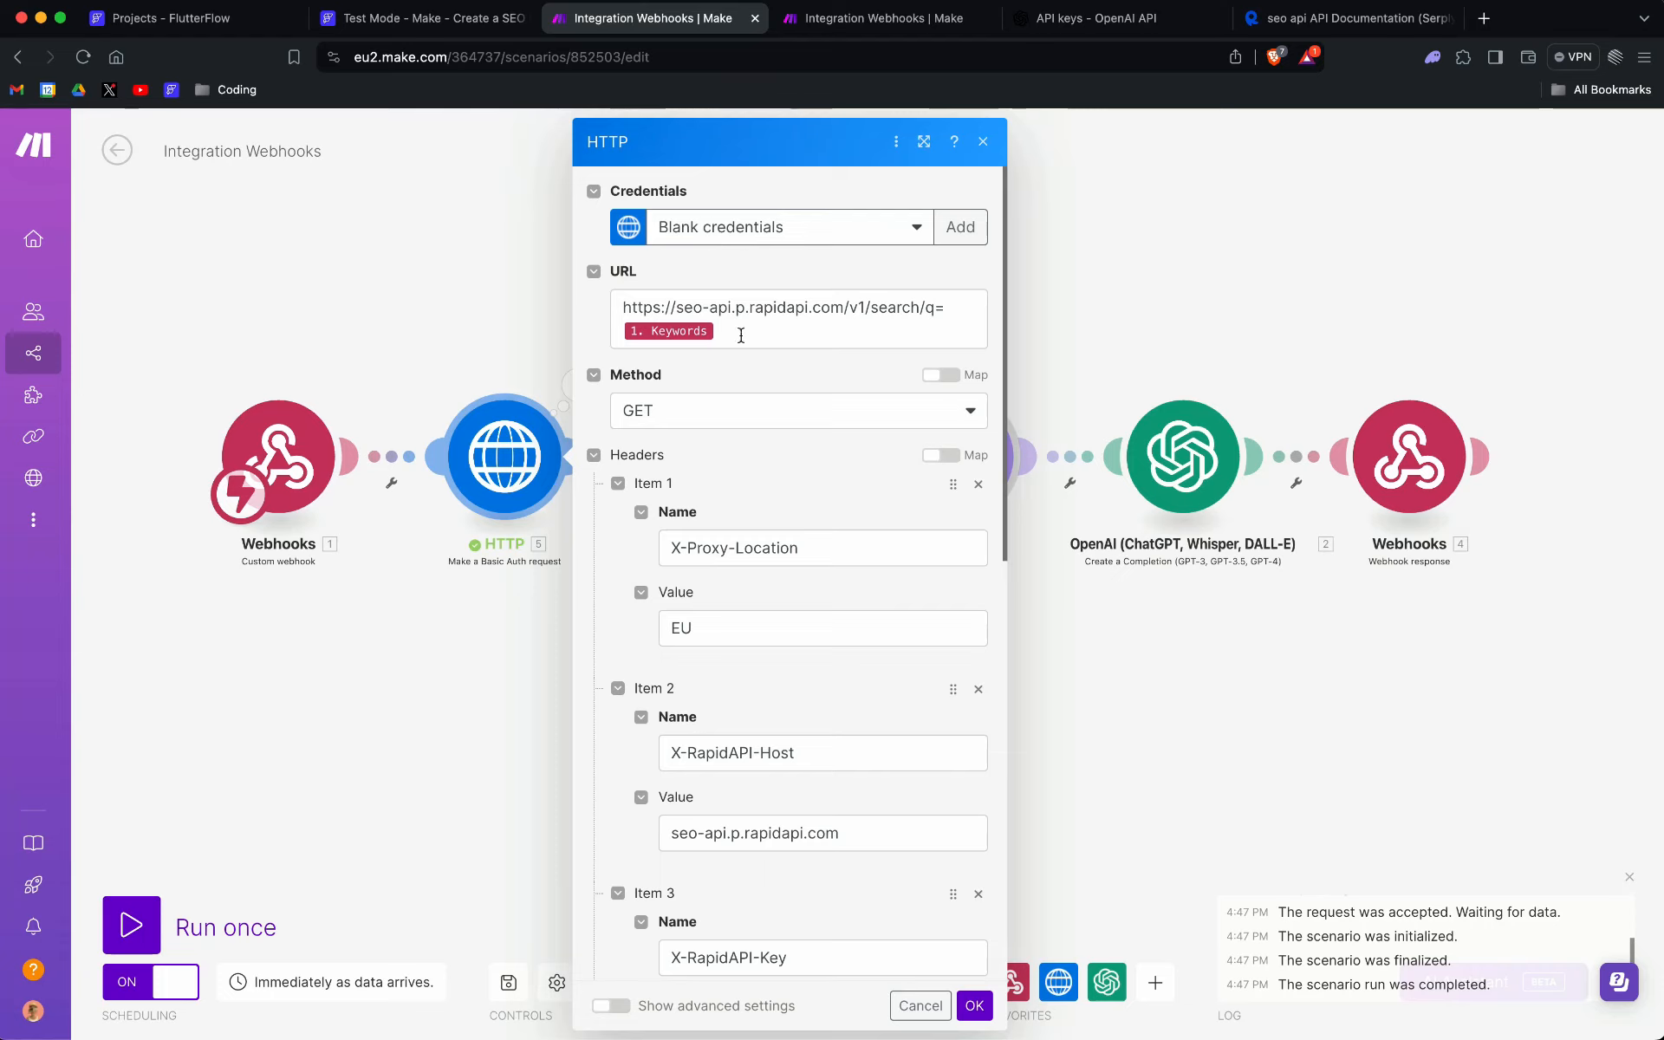
scroll(740, 334, down, 8)
scroll(740, 335, down, 2)
scroll(740, 334, up, 10)
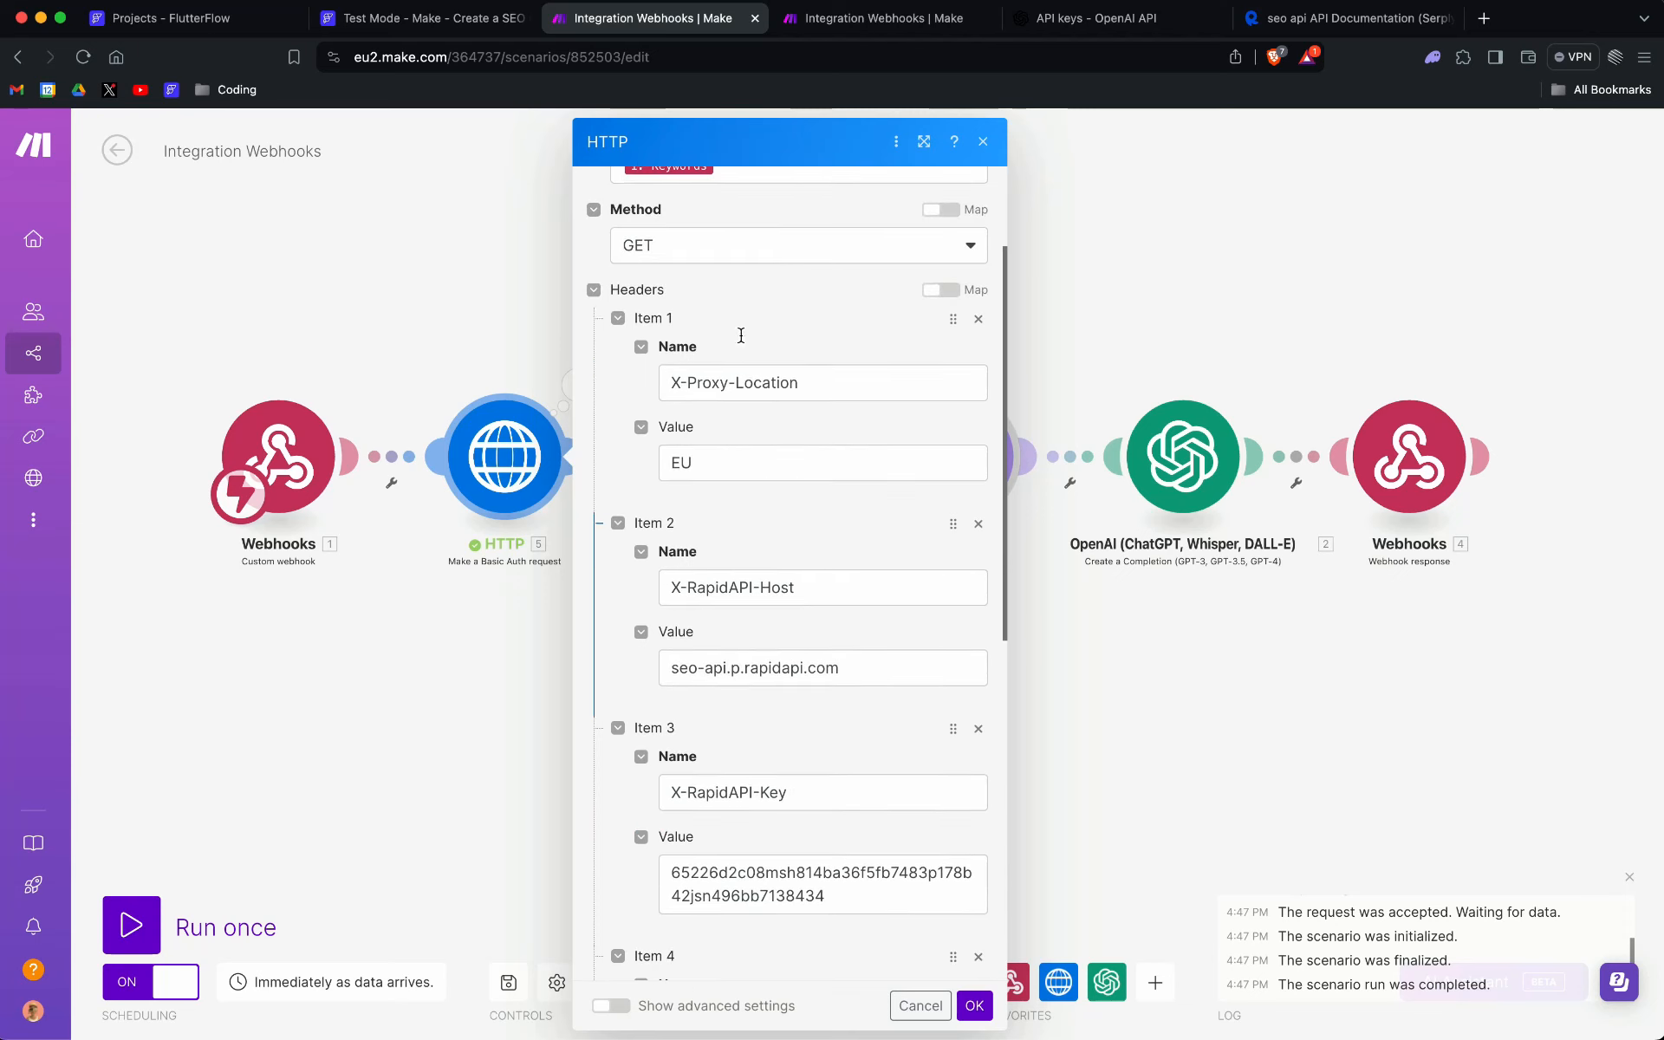
scroll(740, 335, down, 1)
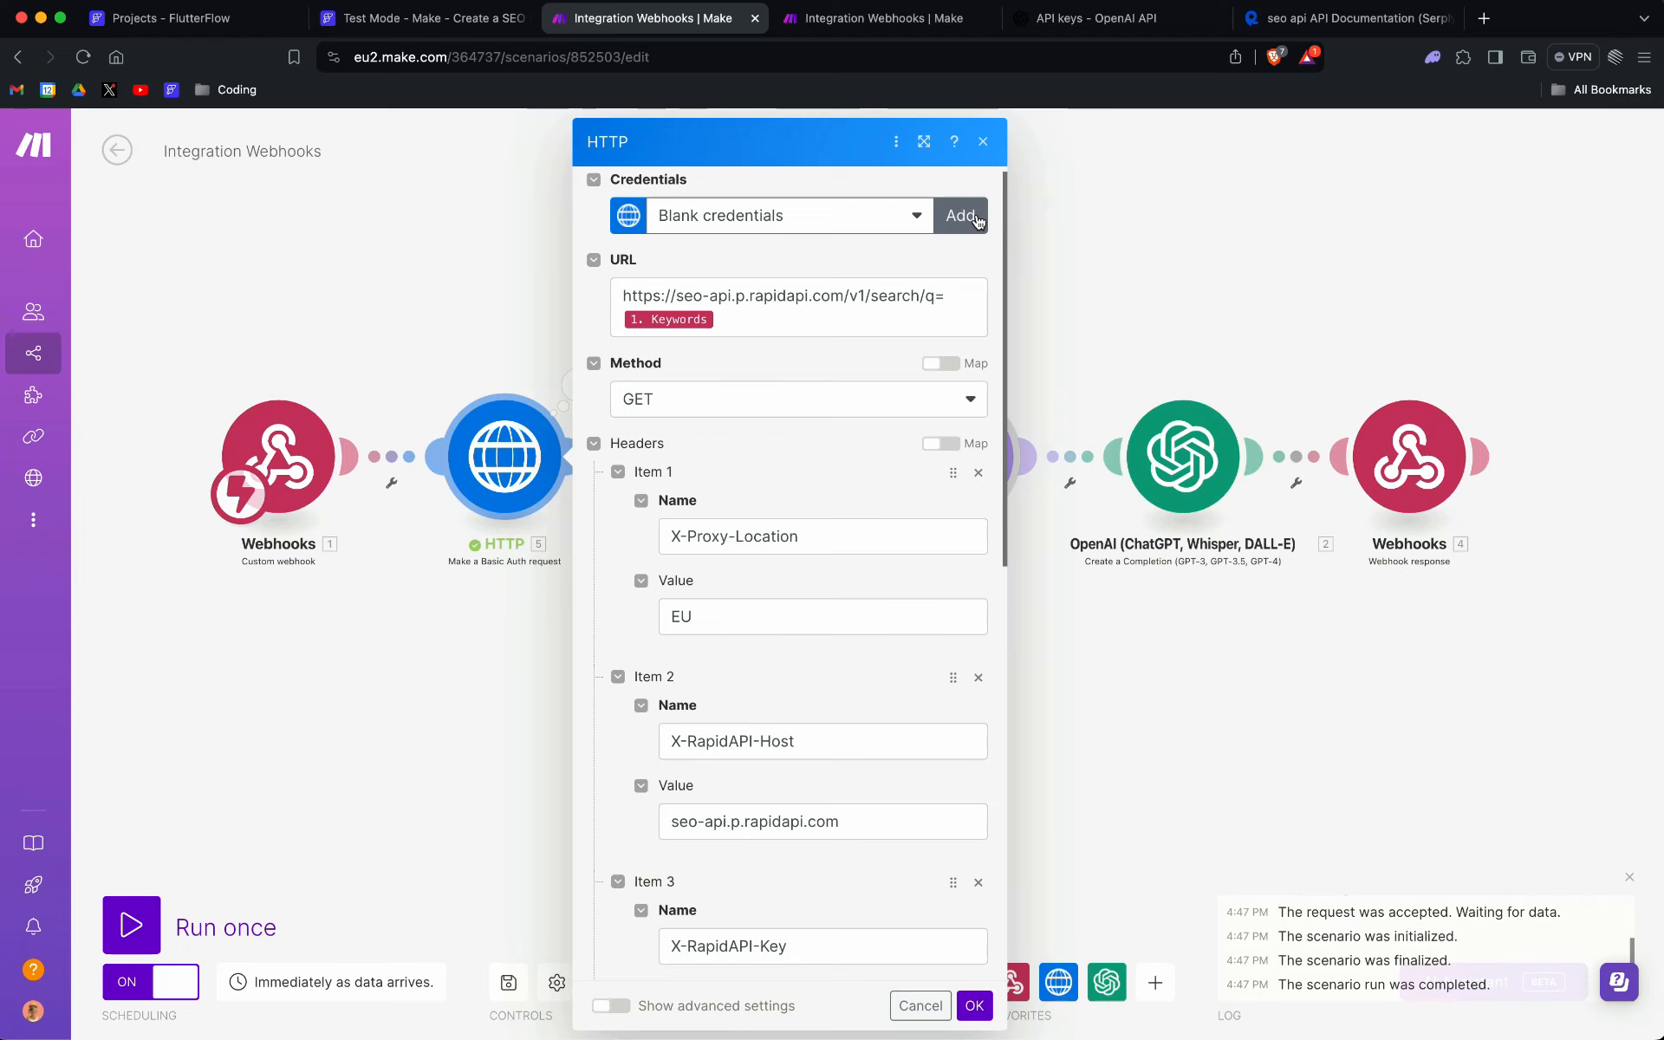
click(982, 142)
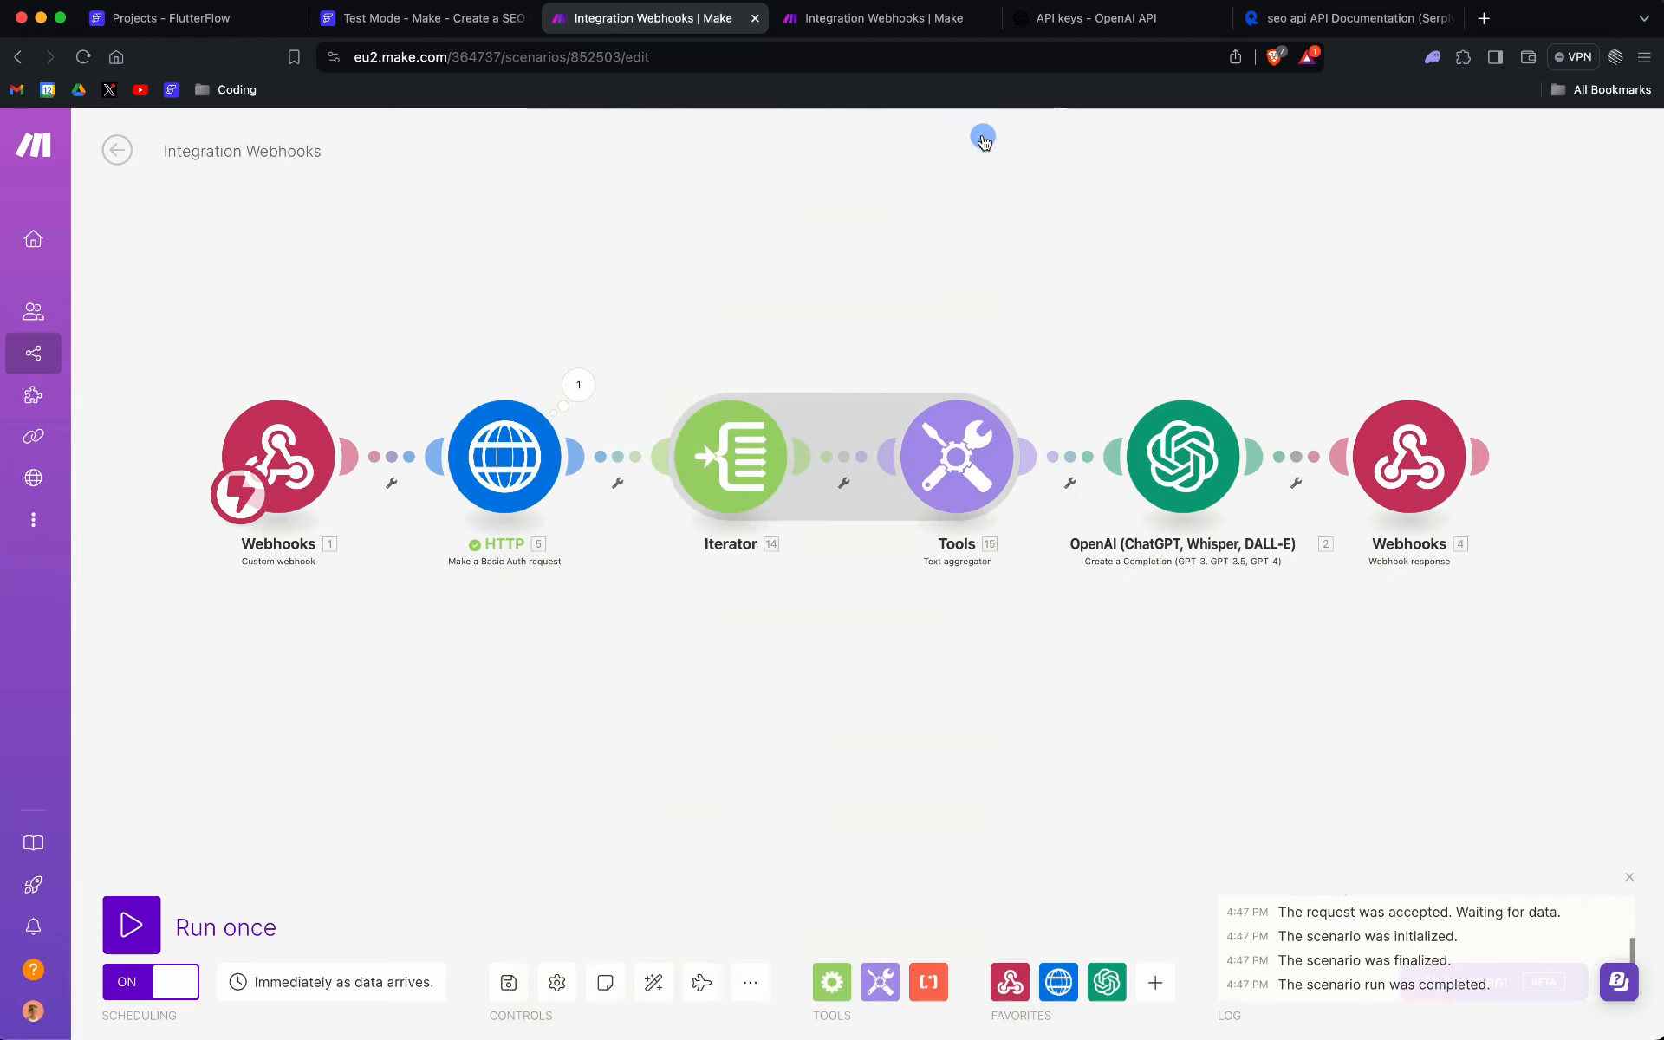
Step: Review the OpenAI module's connection choices and the form for creating a new connection, then close the form without saving
click(1184, 468)
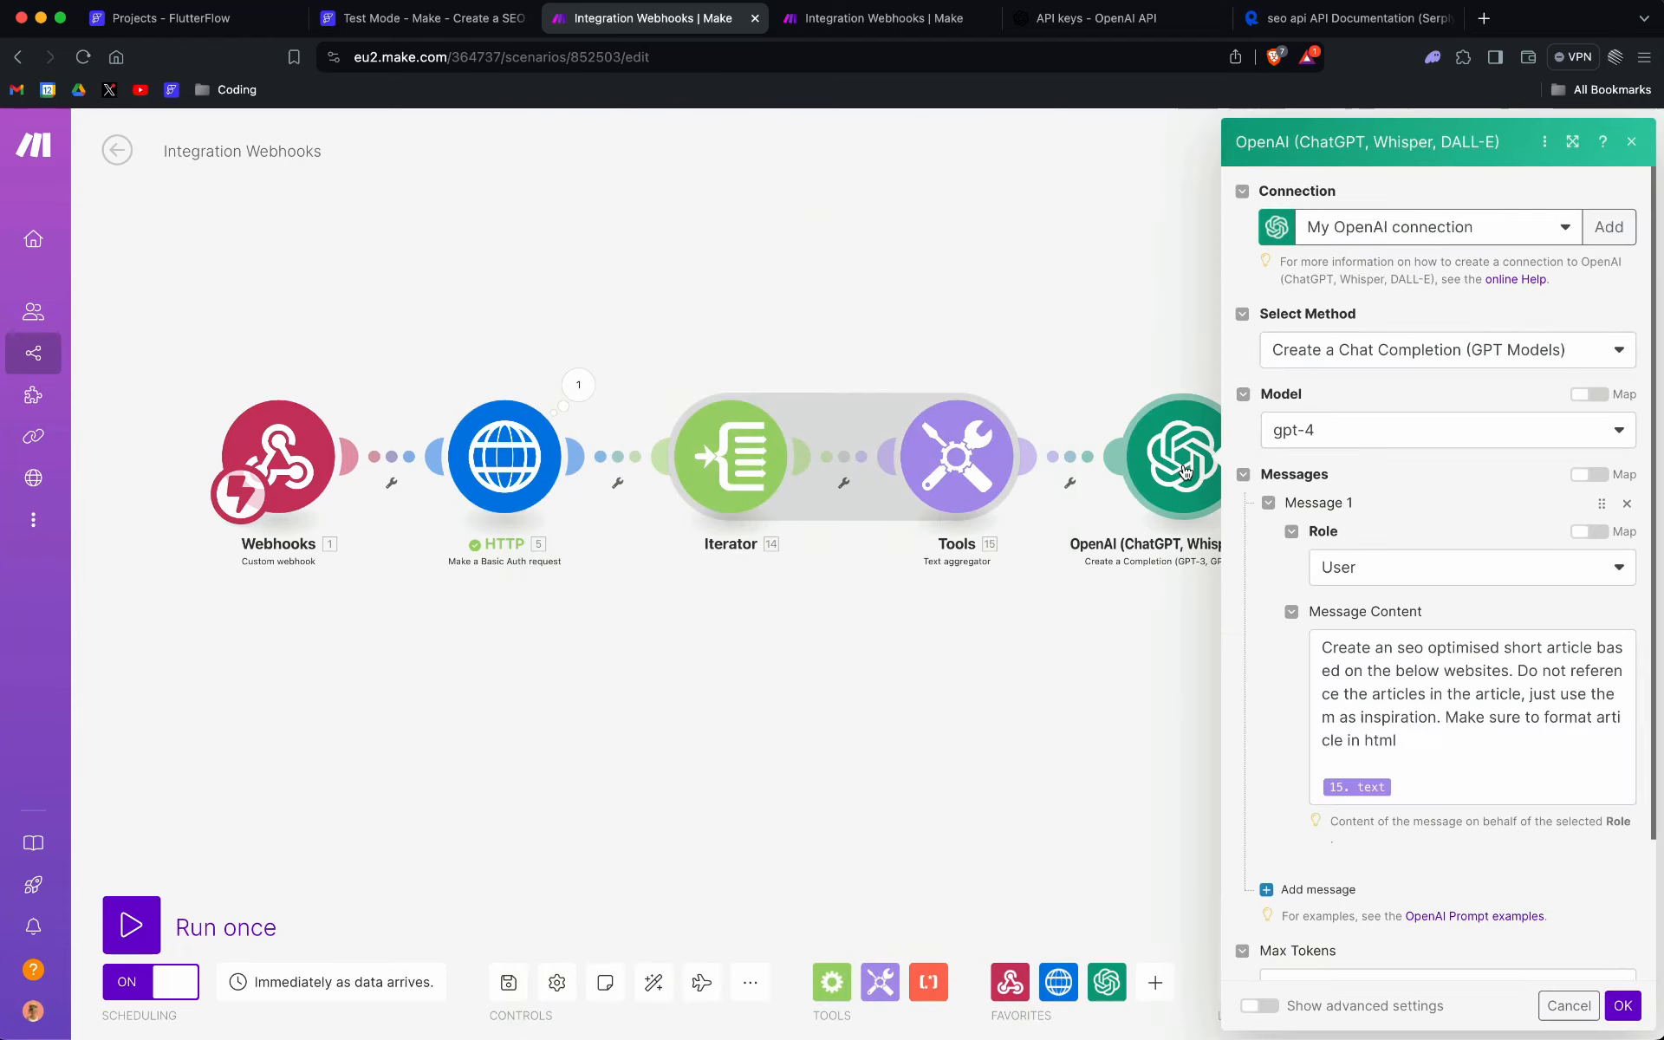
click(1560, 236)
click(1515, 184)
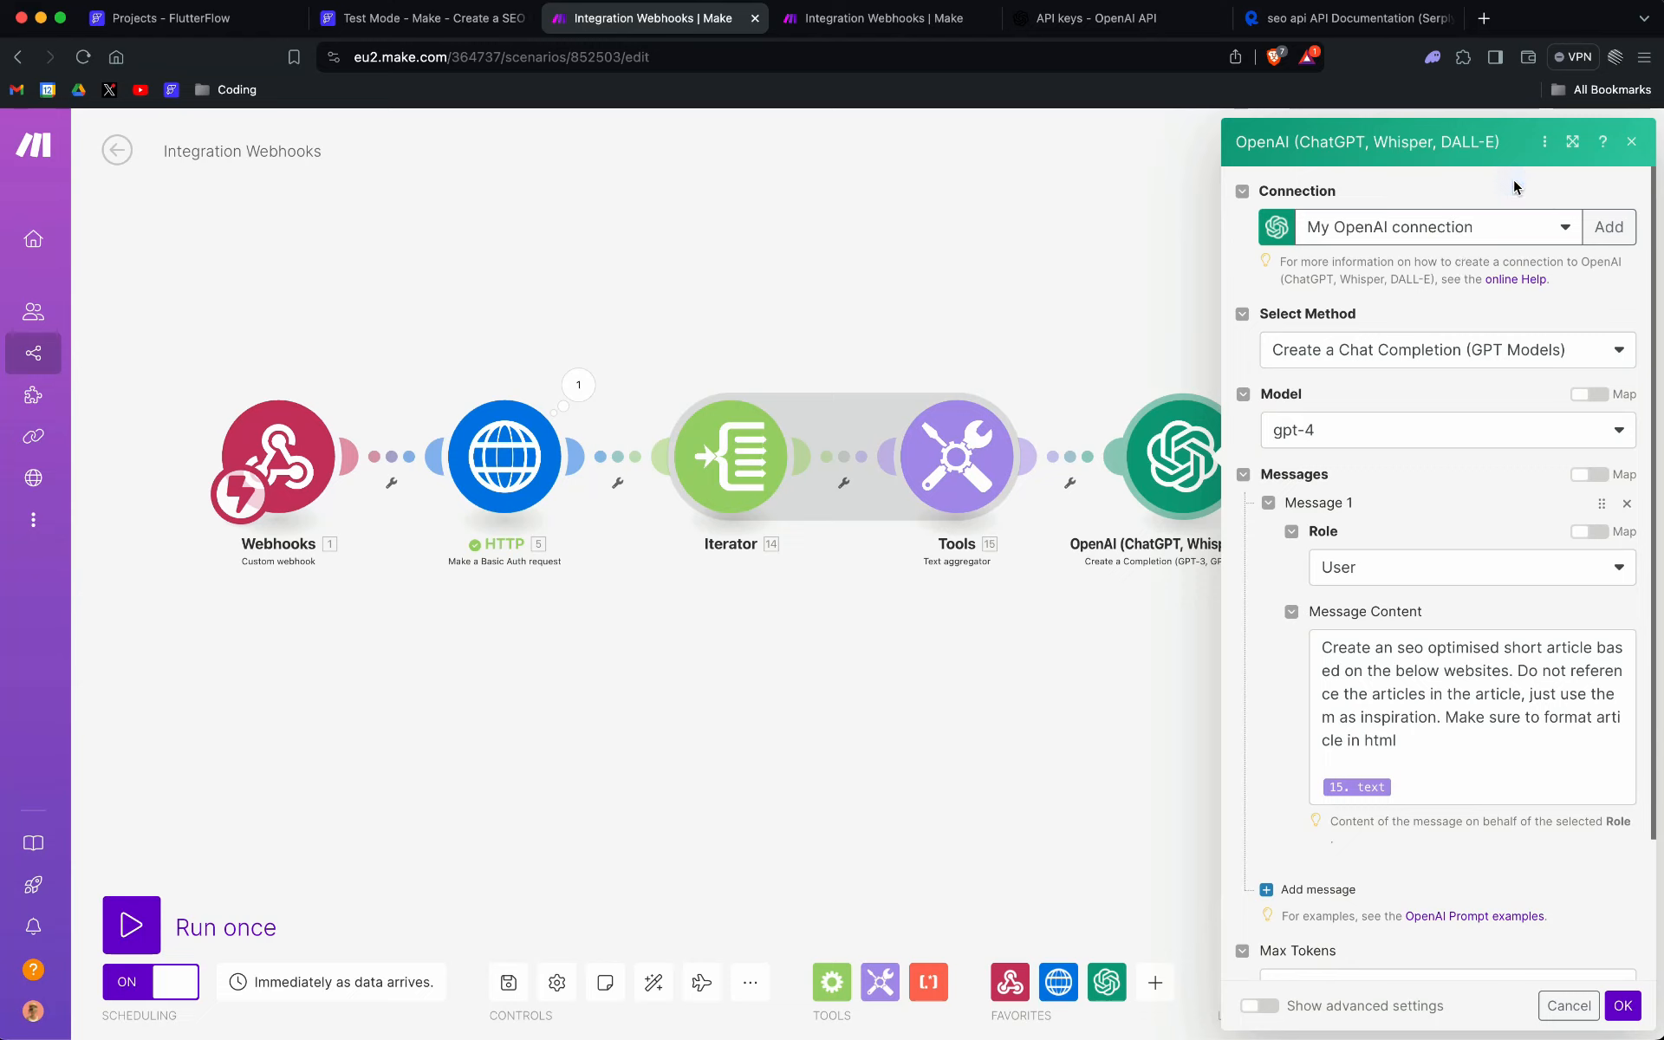
click(1607, 228)
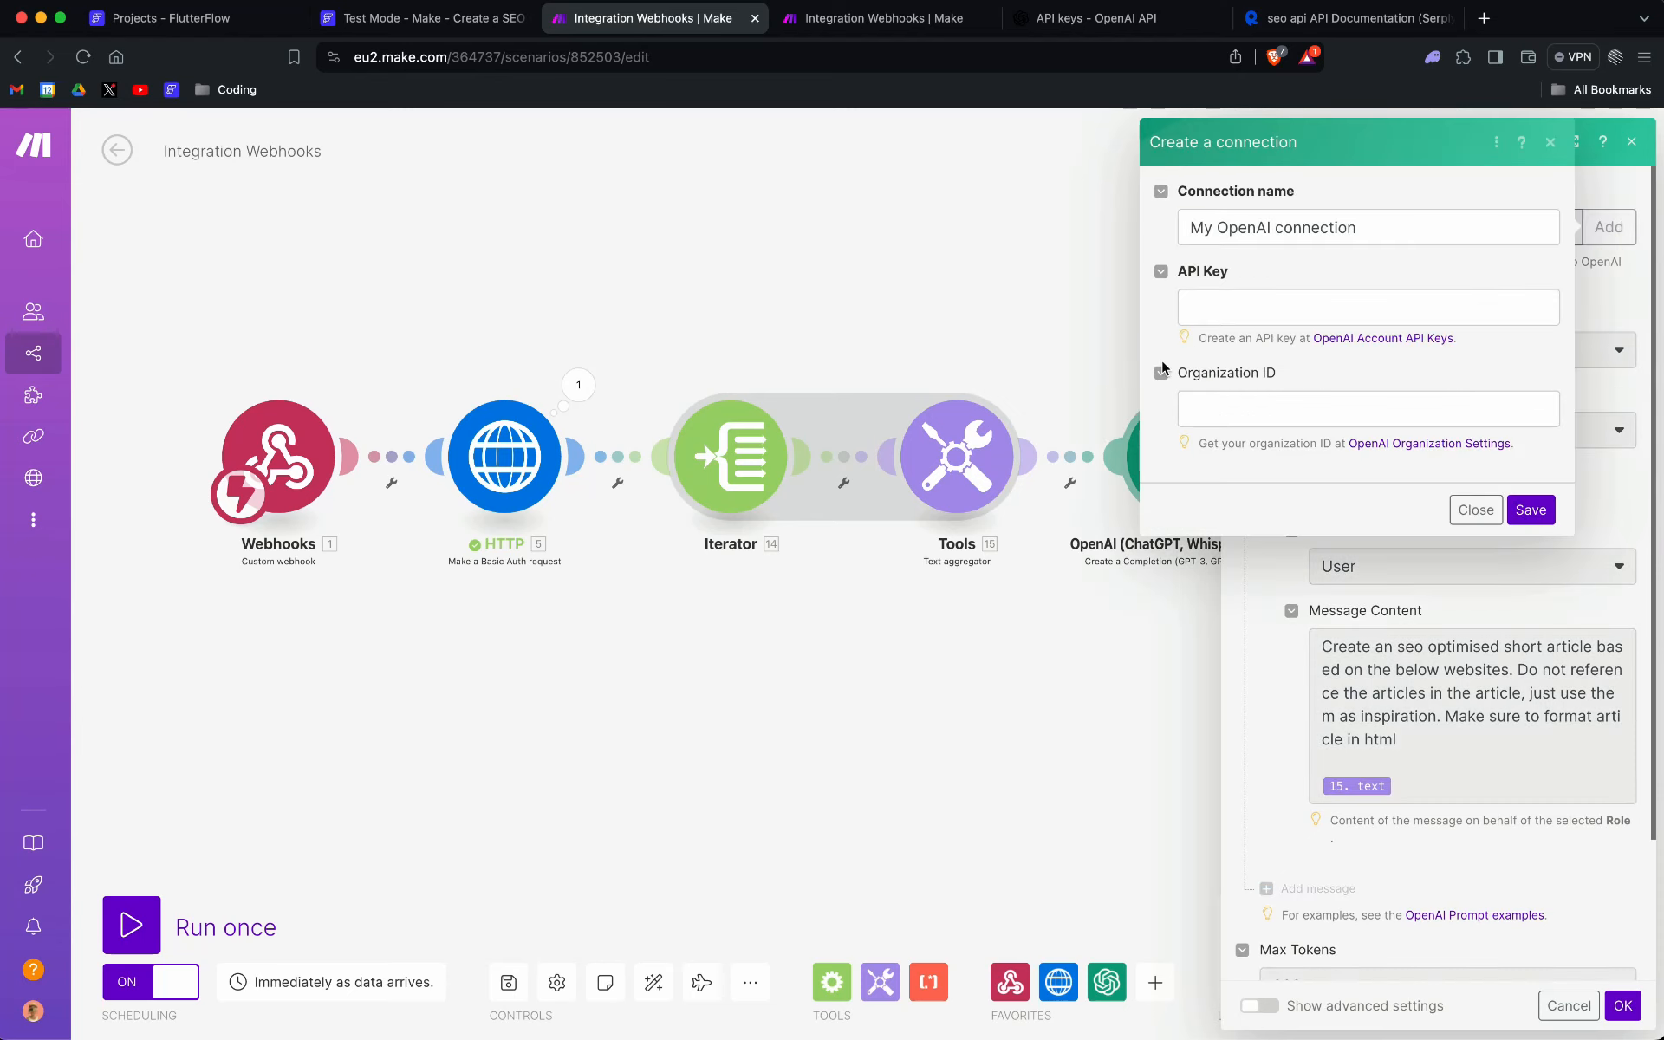
click(1475, 510)
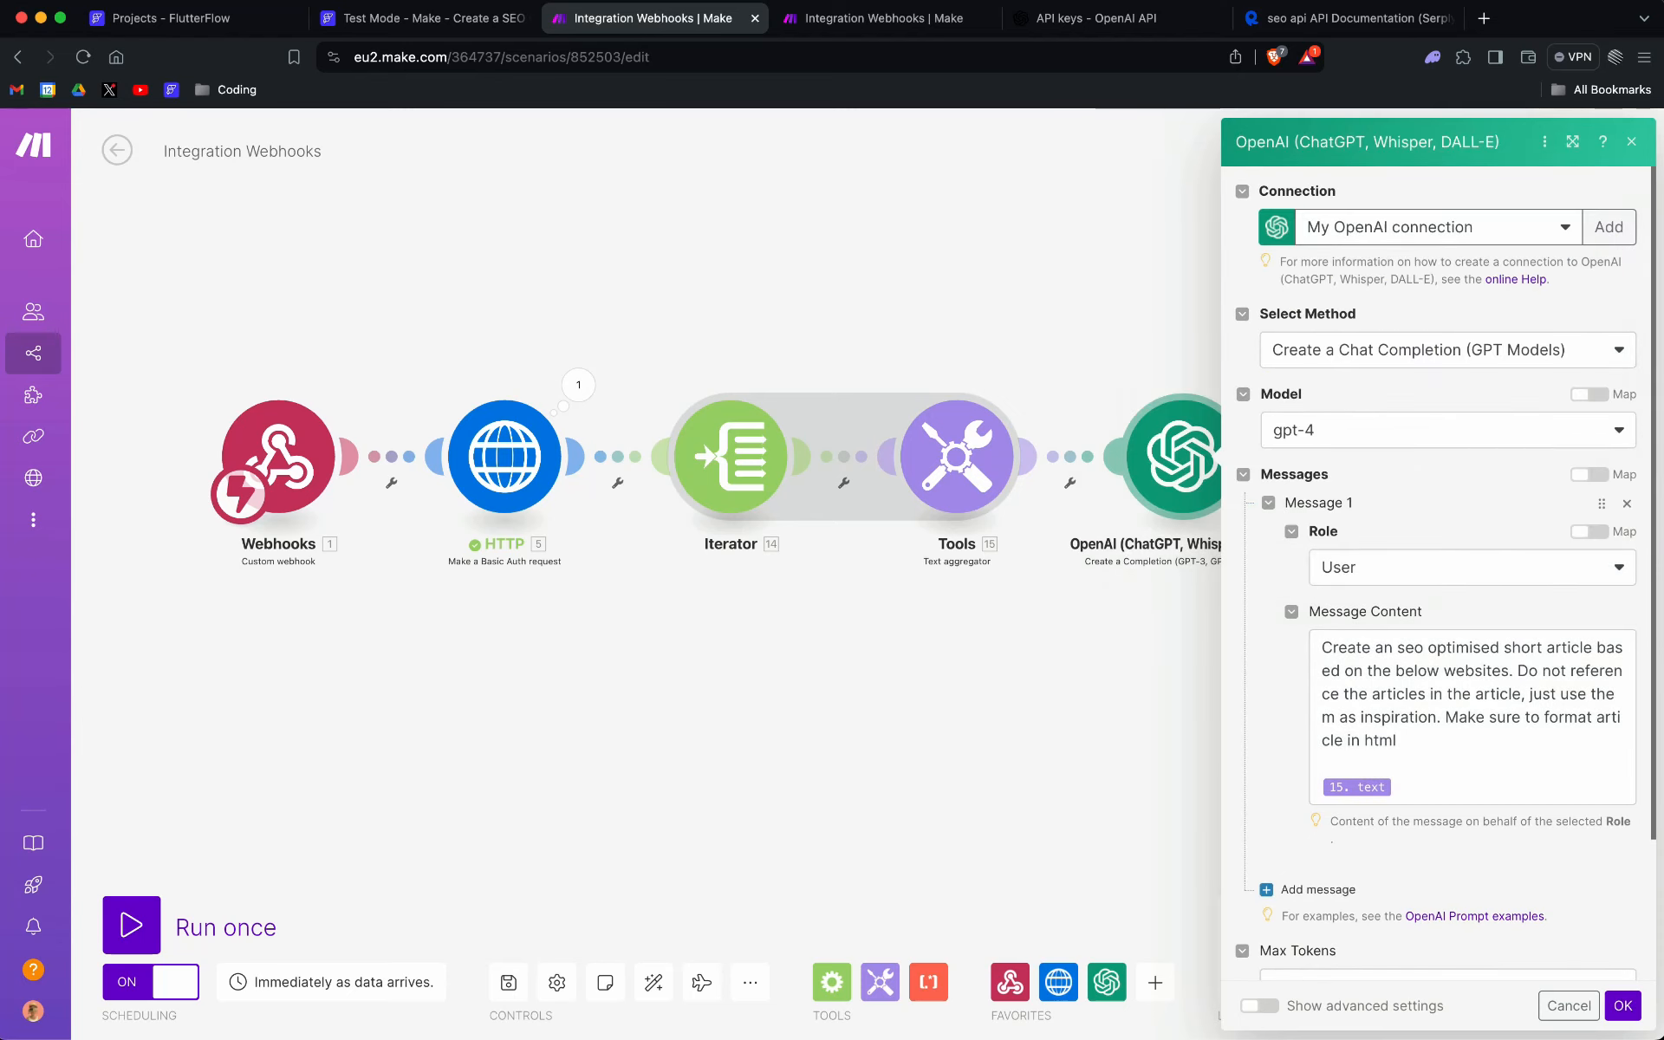
Step: Check the OpenAI platform's API keys page, return to the Make scenario and review the new connection's API Key field, then close the form unsaved
click(1145, 27)
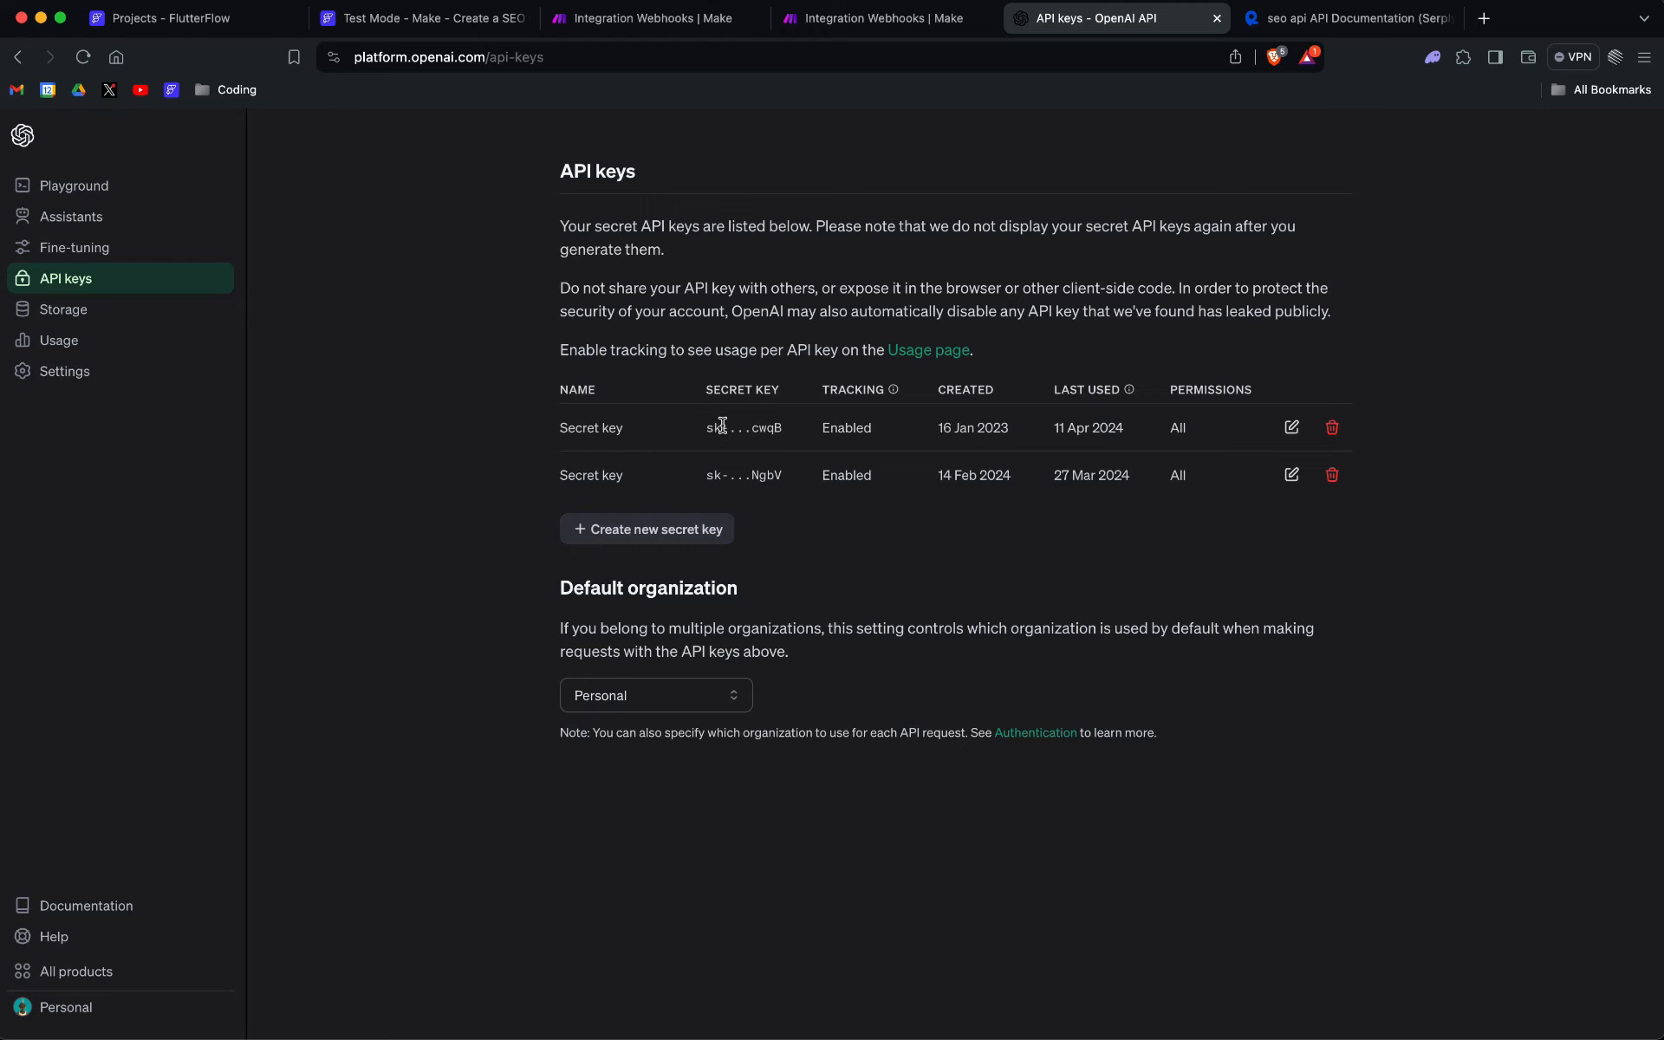
click(599, 17)
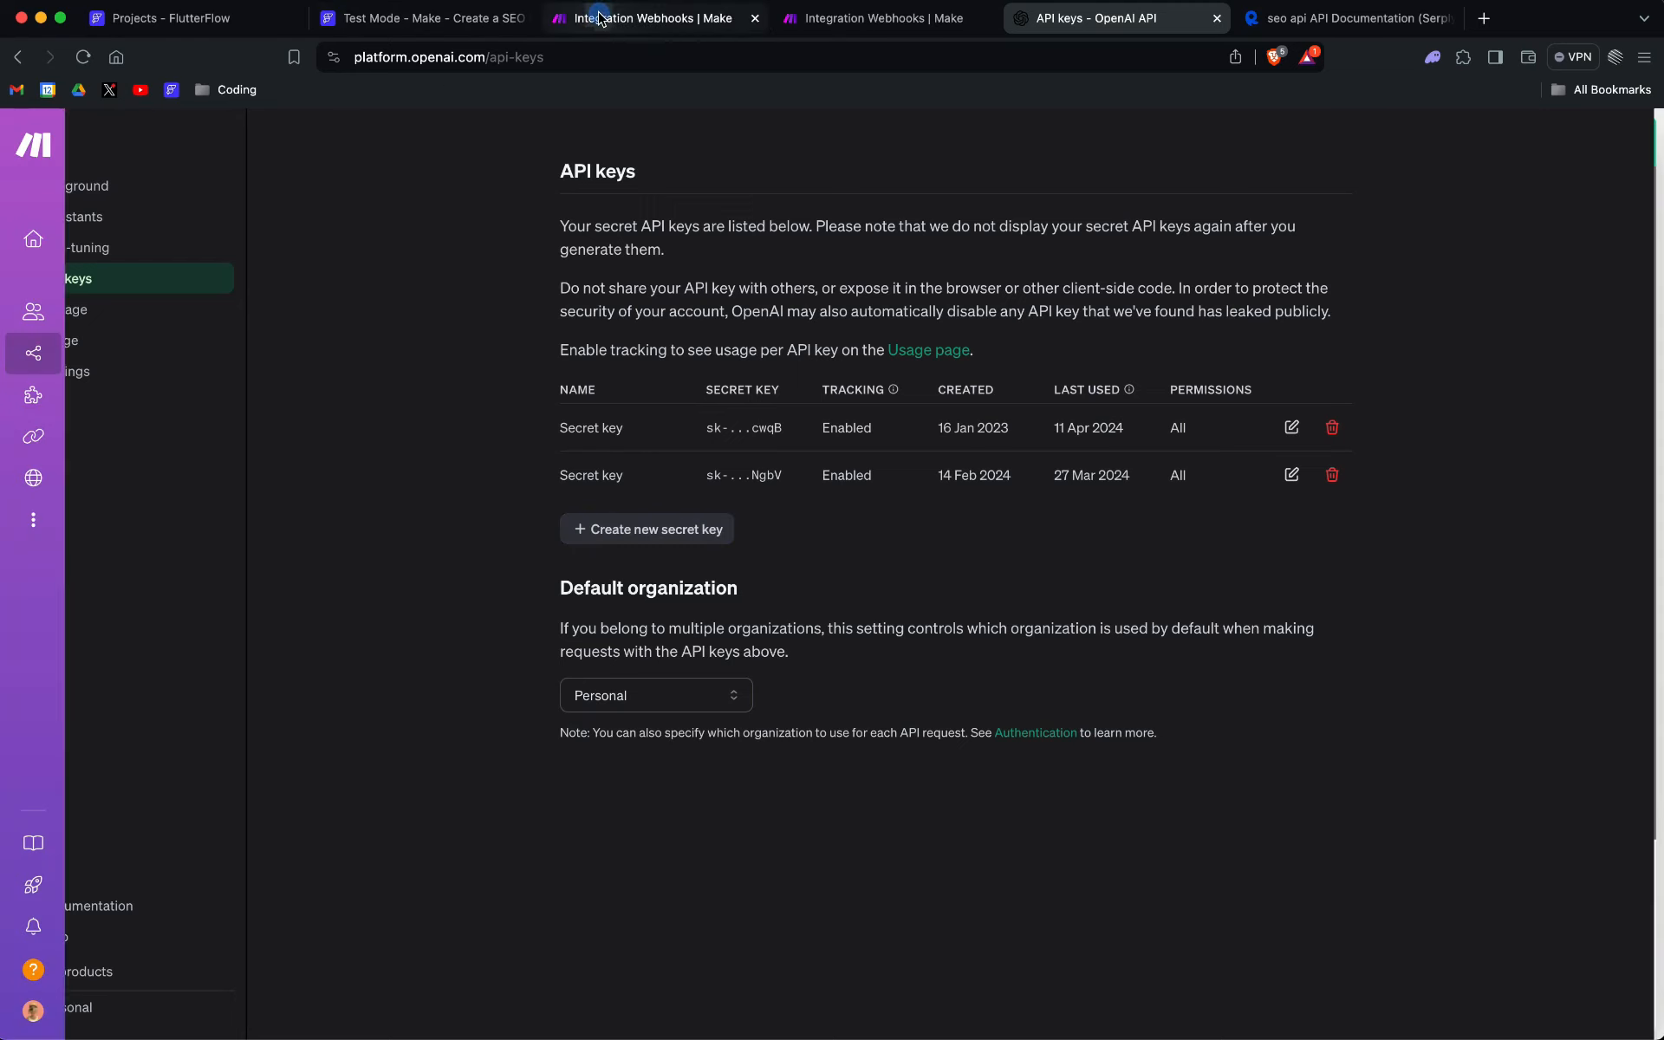
click(1612, 231)
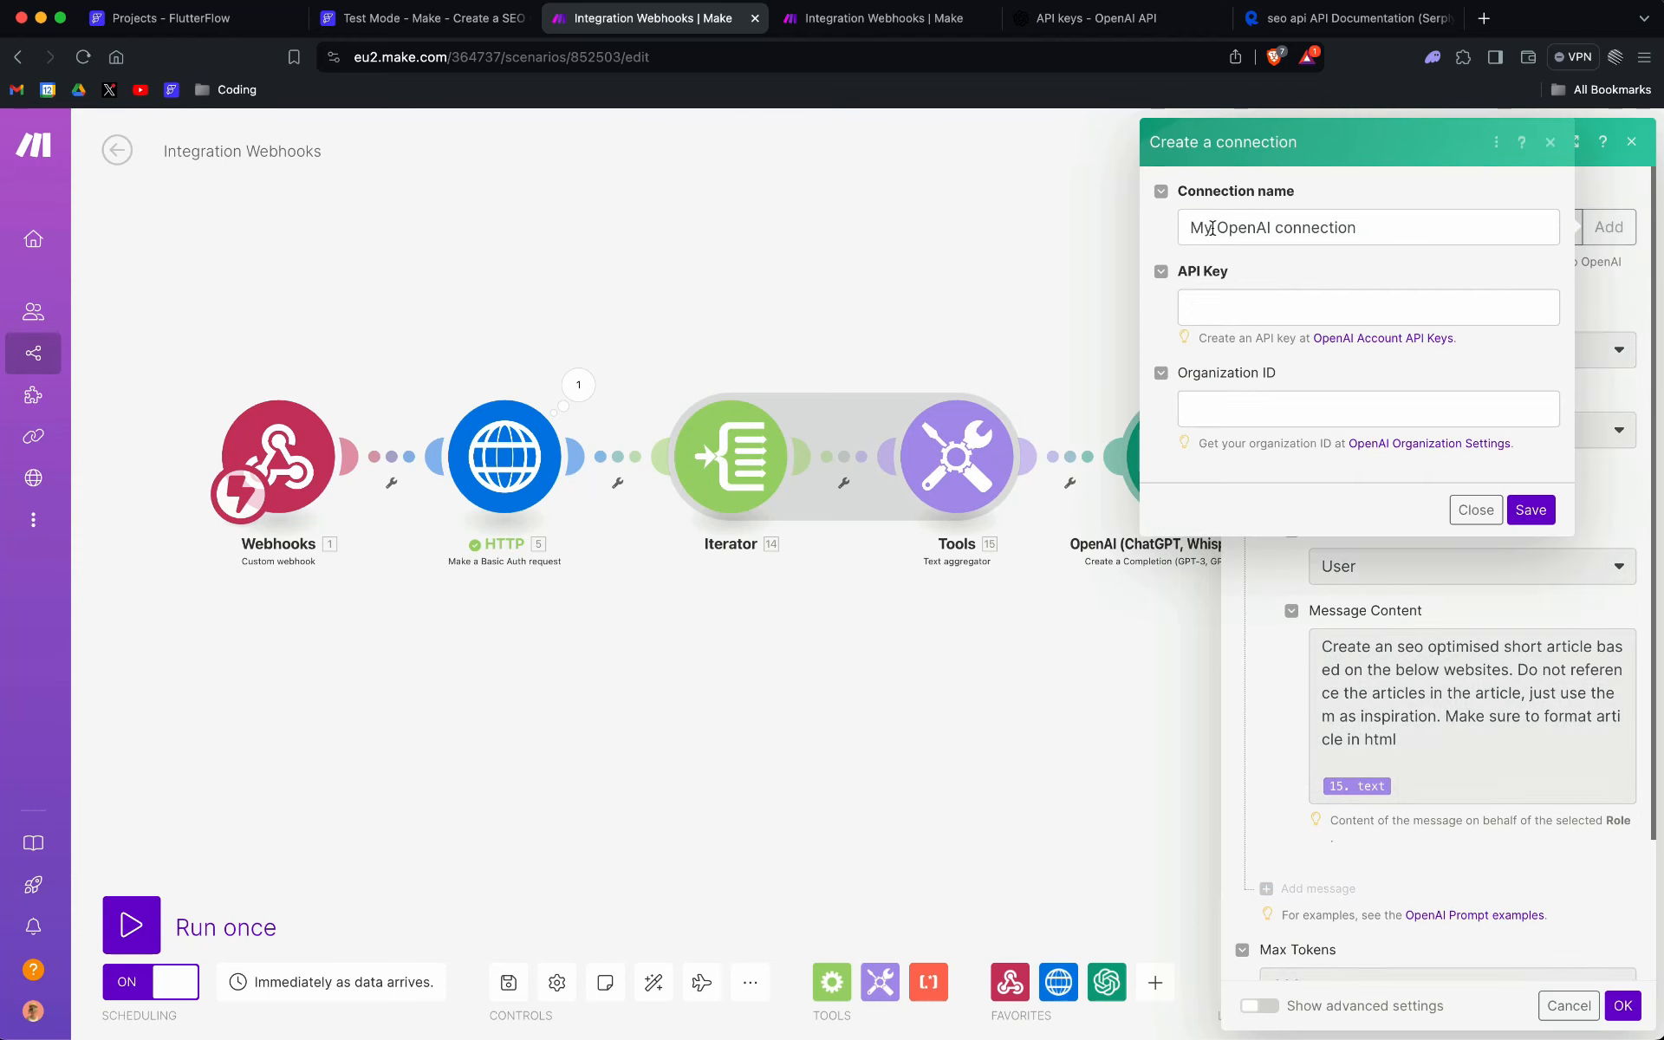
click(1246, 309)
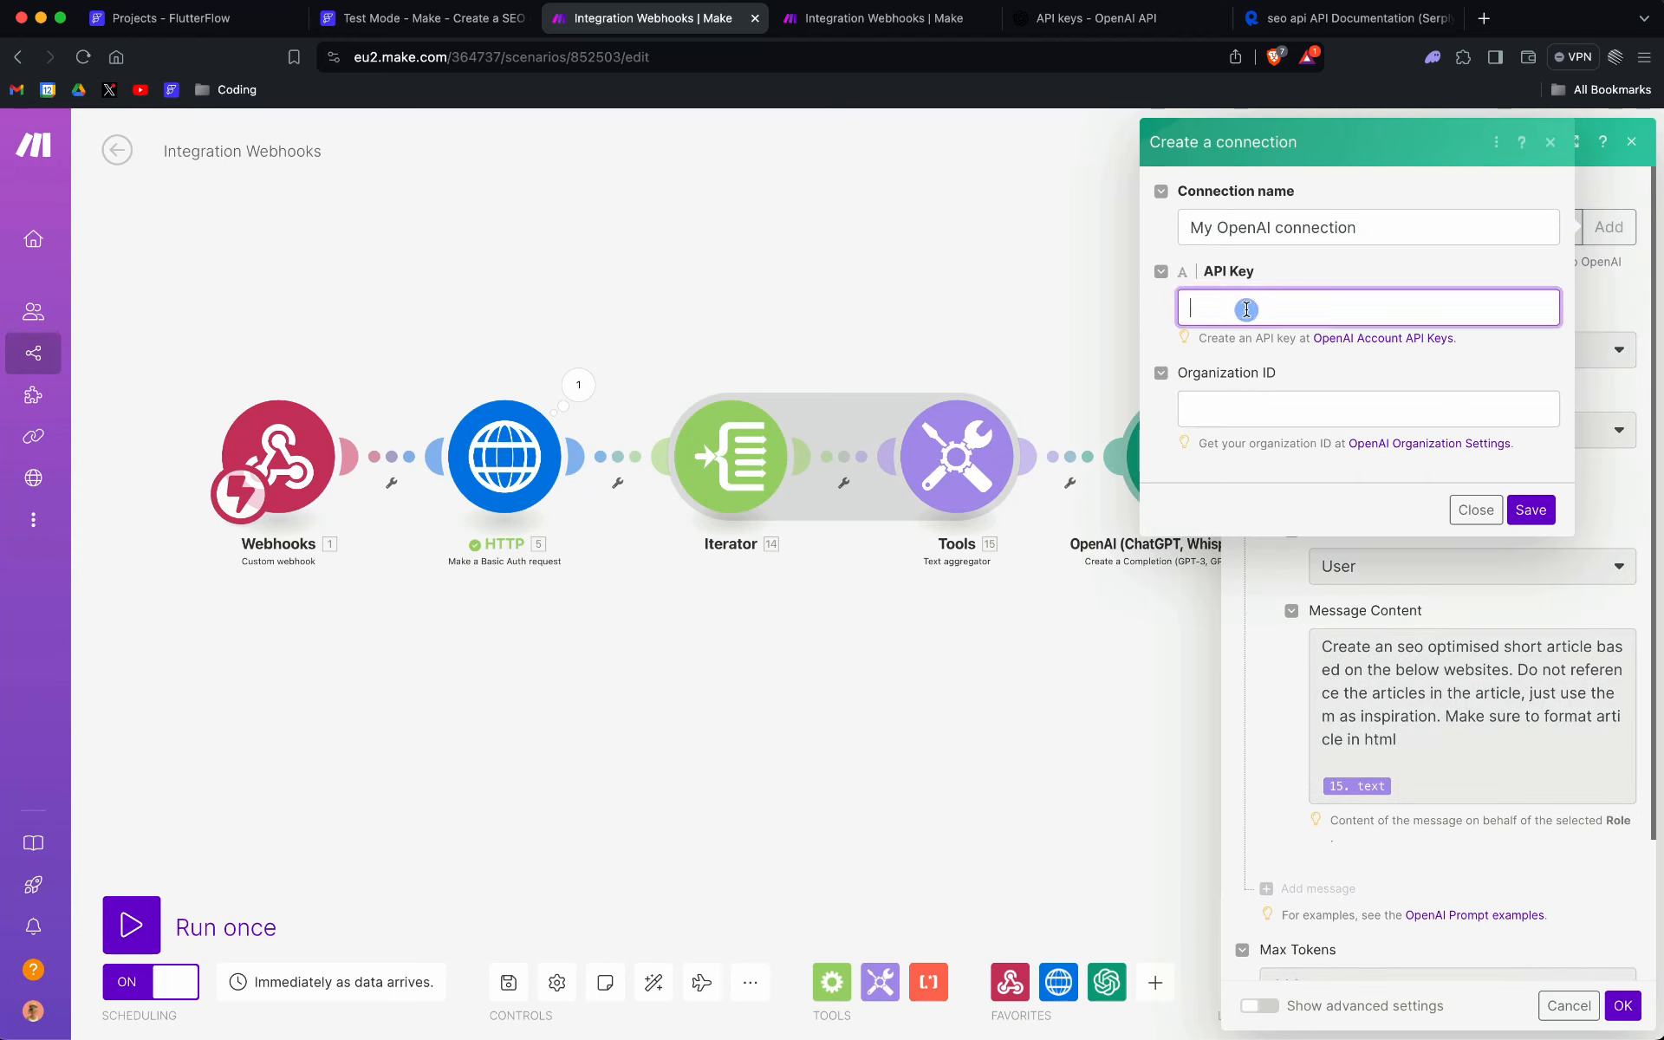
click(1483, 517)
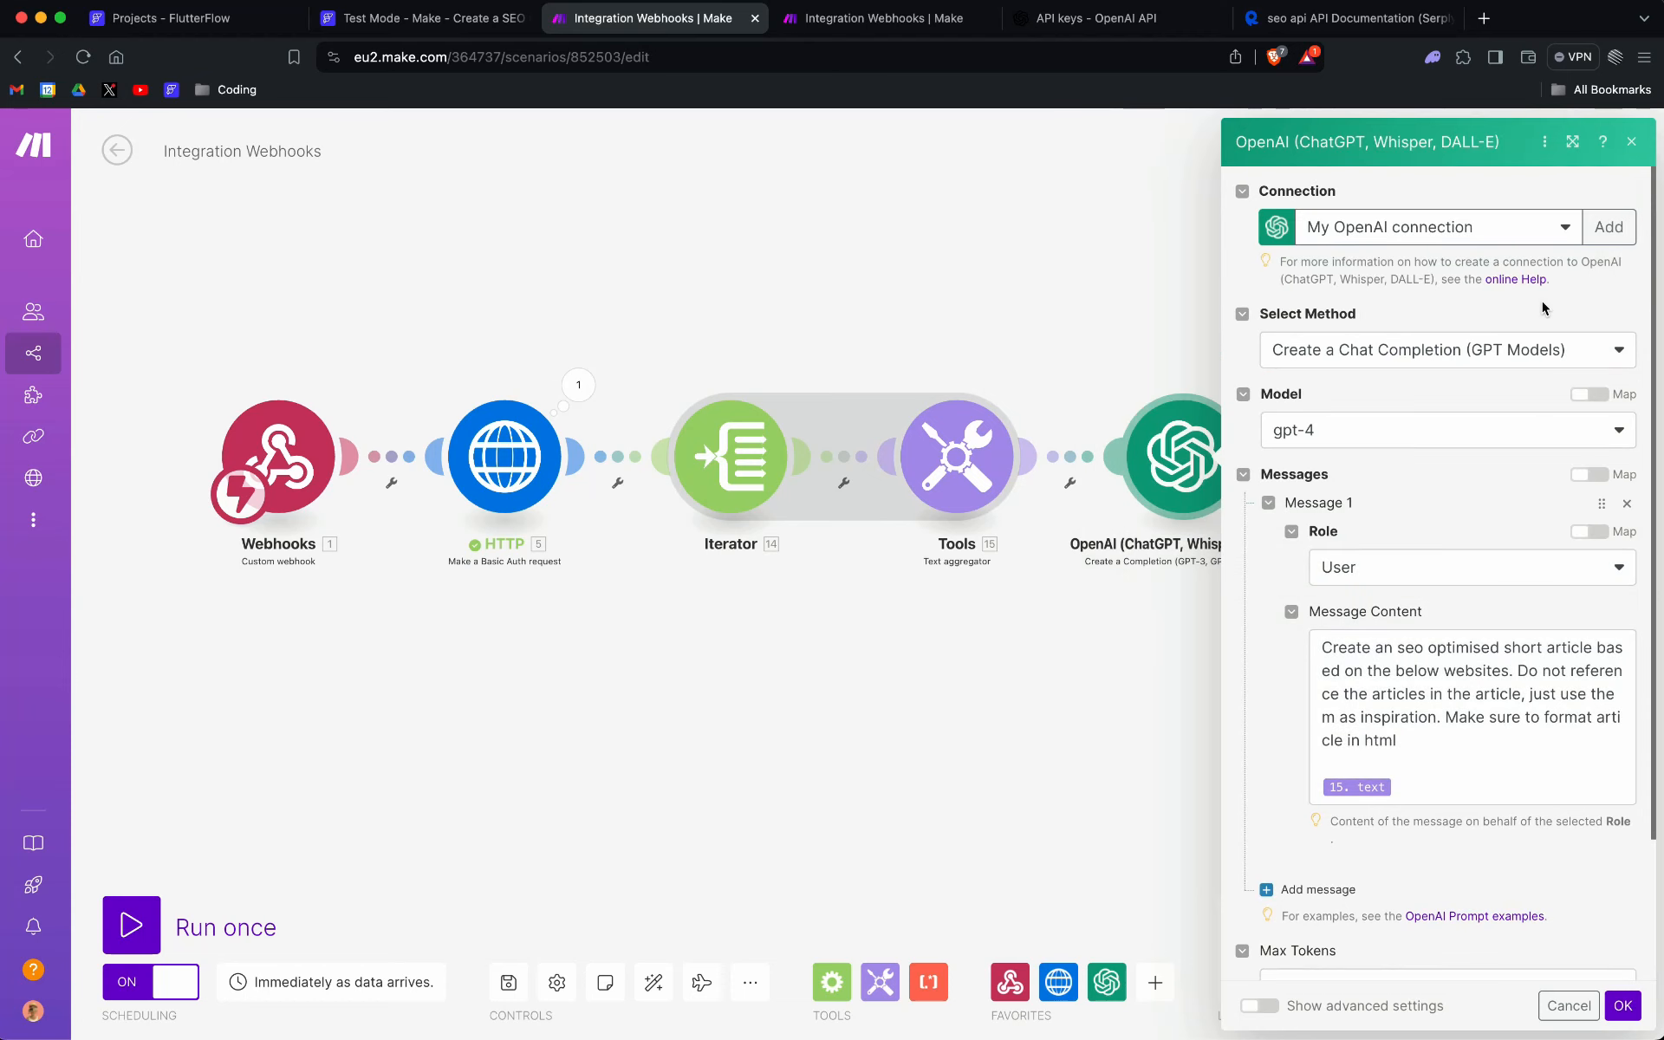
Step: Review the OpenAI module's method and model settings and the available Role options for Message 1, keeping User
scroll(1542, 300, down, 2)
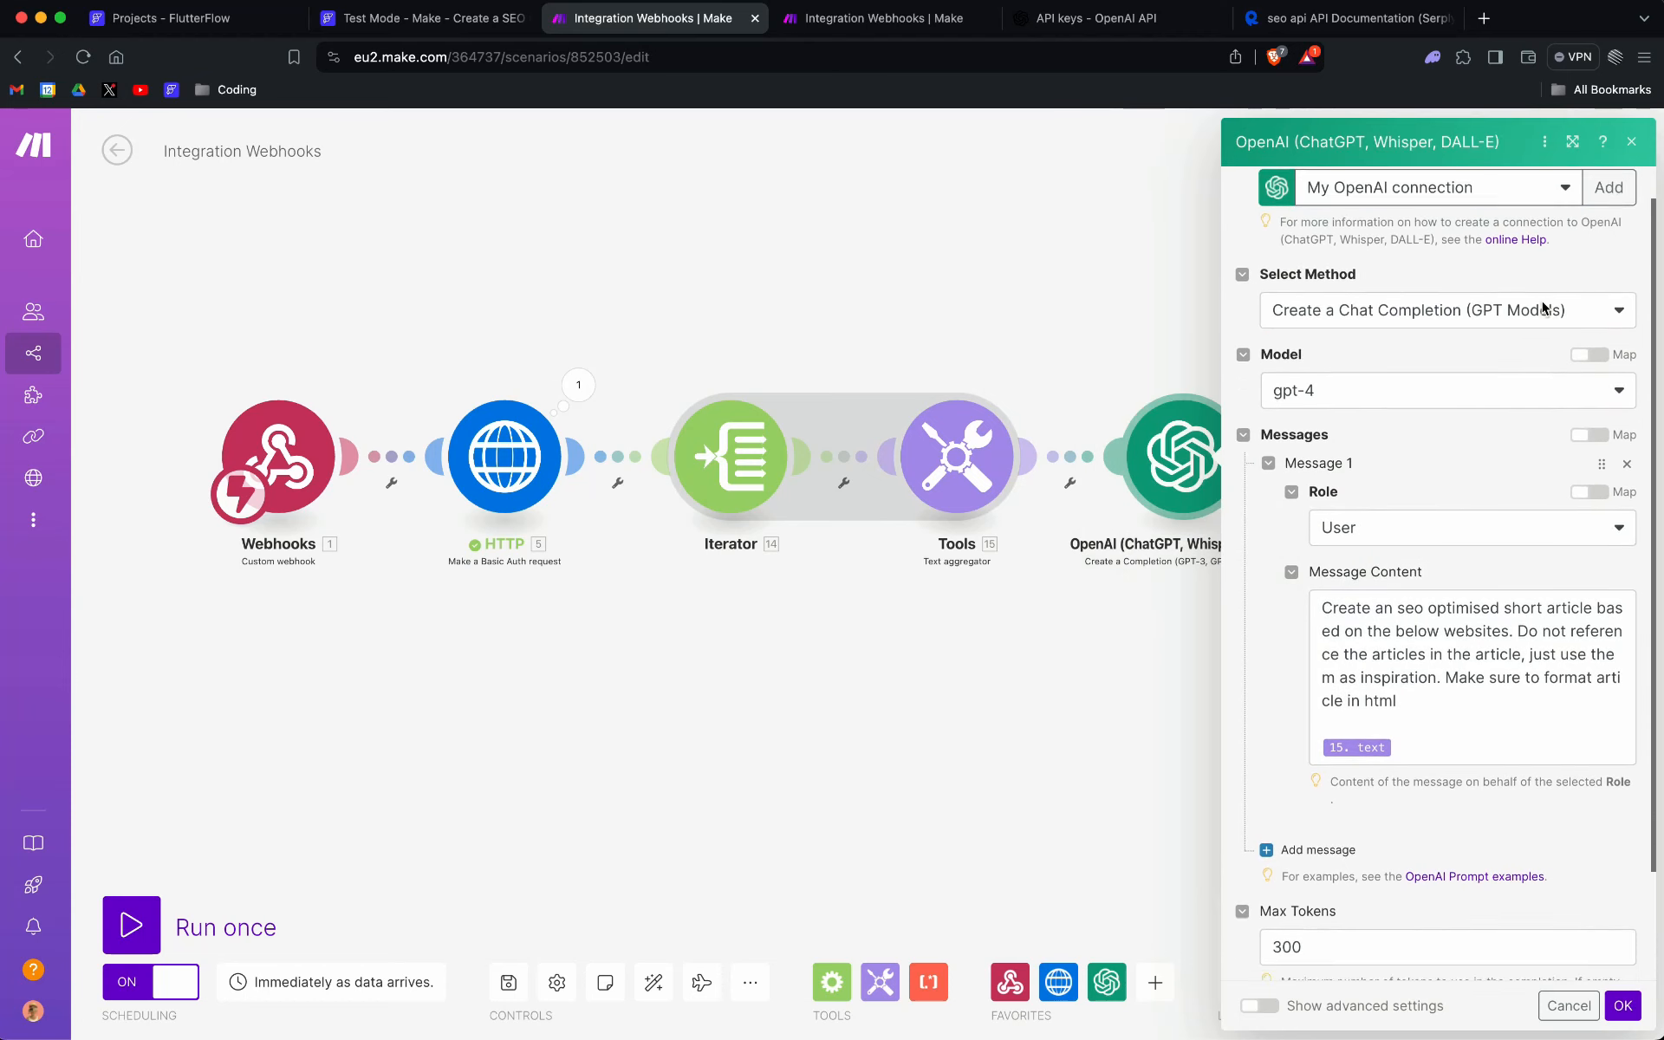
click(1409, 346)
click(1423, 347)
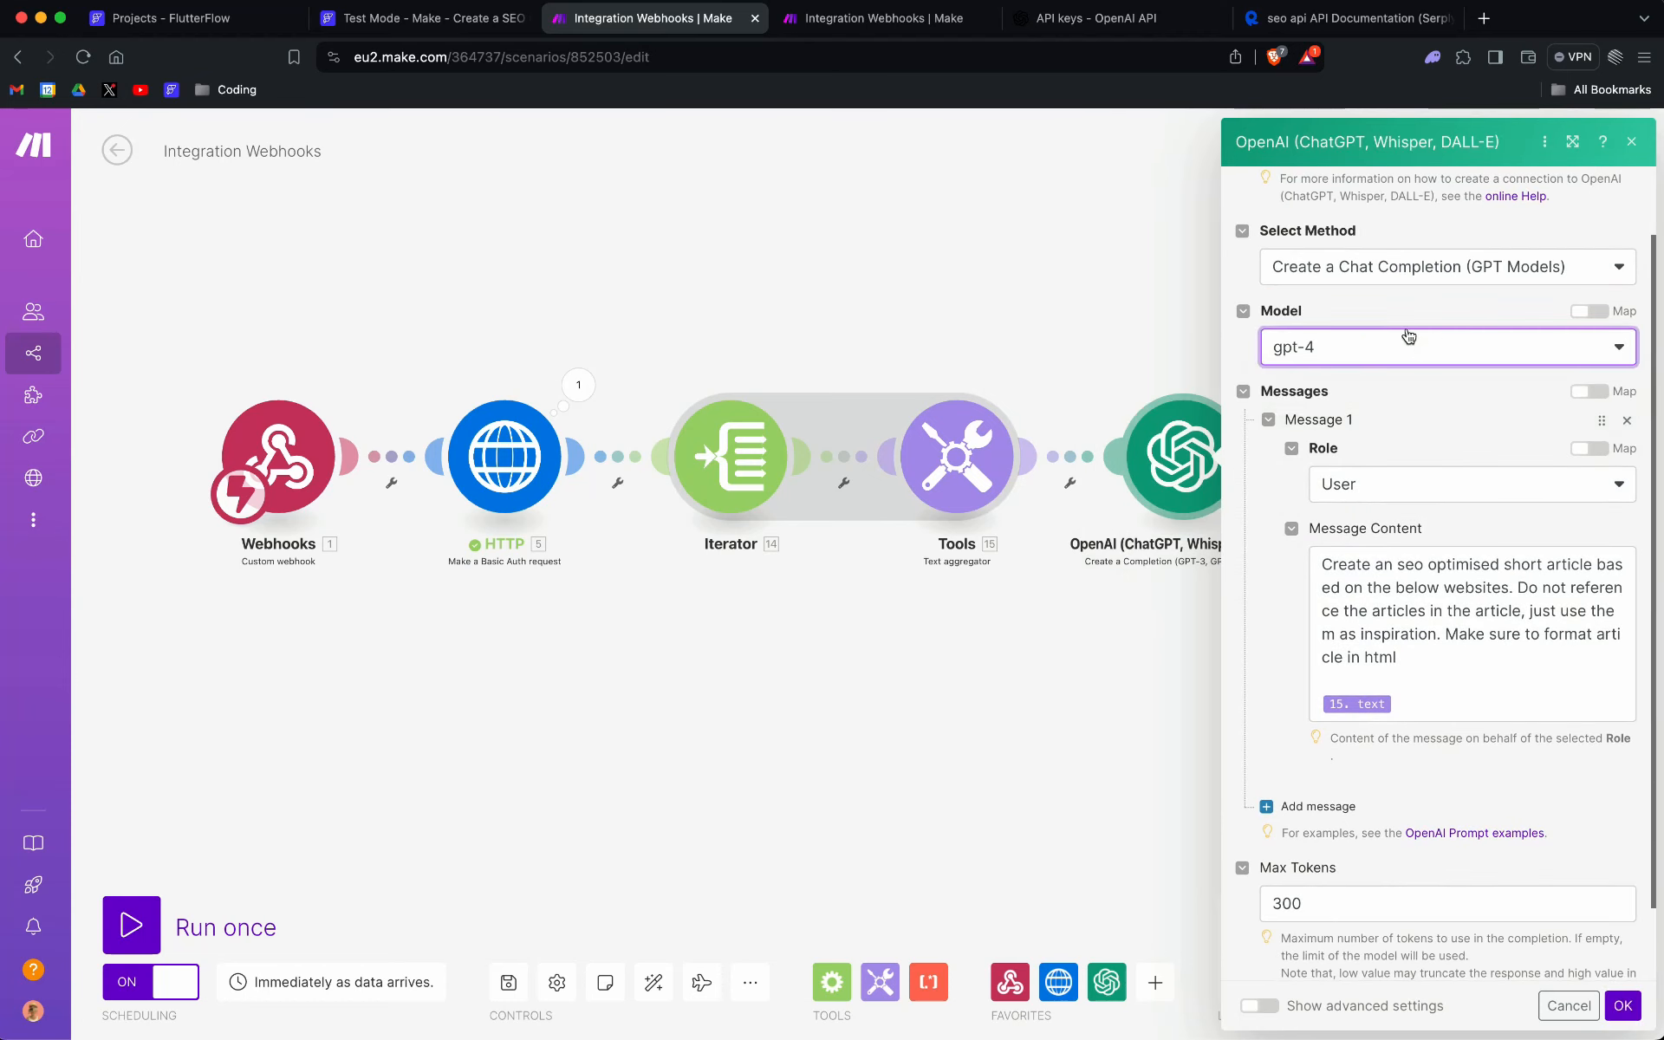
scroll(1405, 389, down, 1)
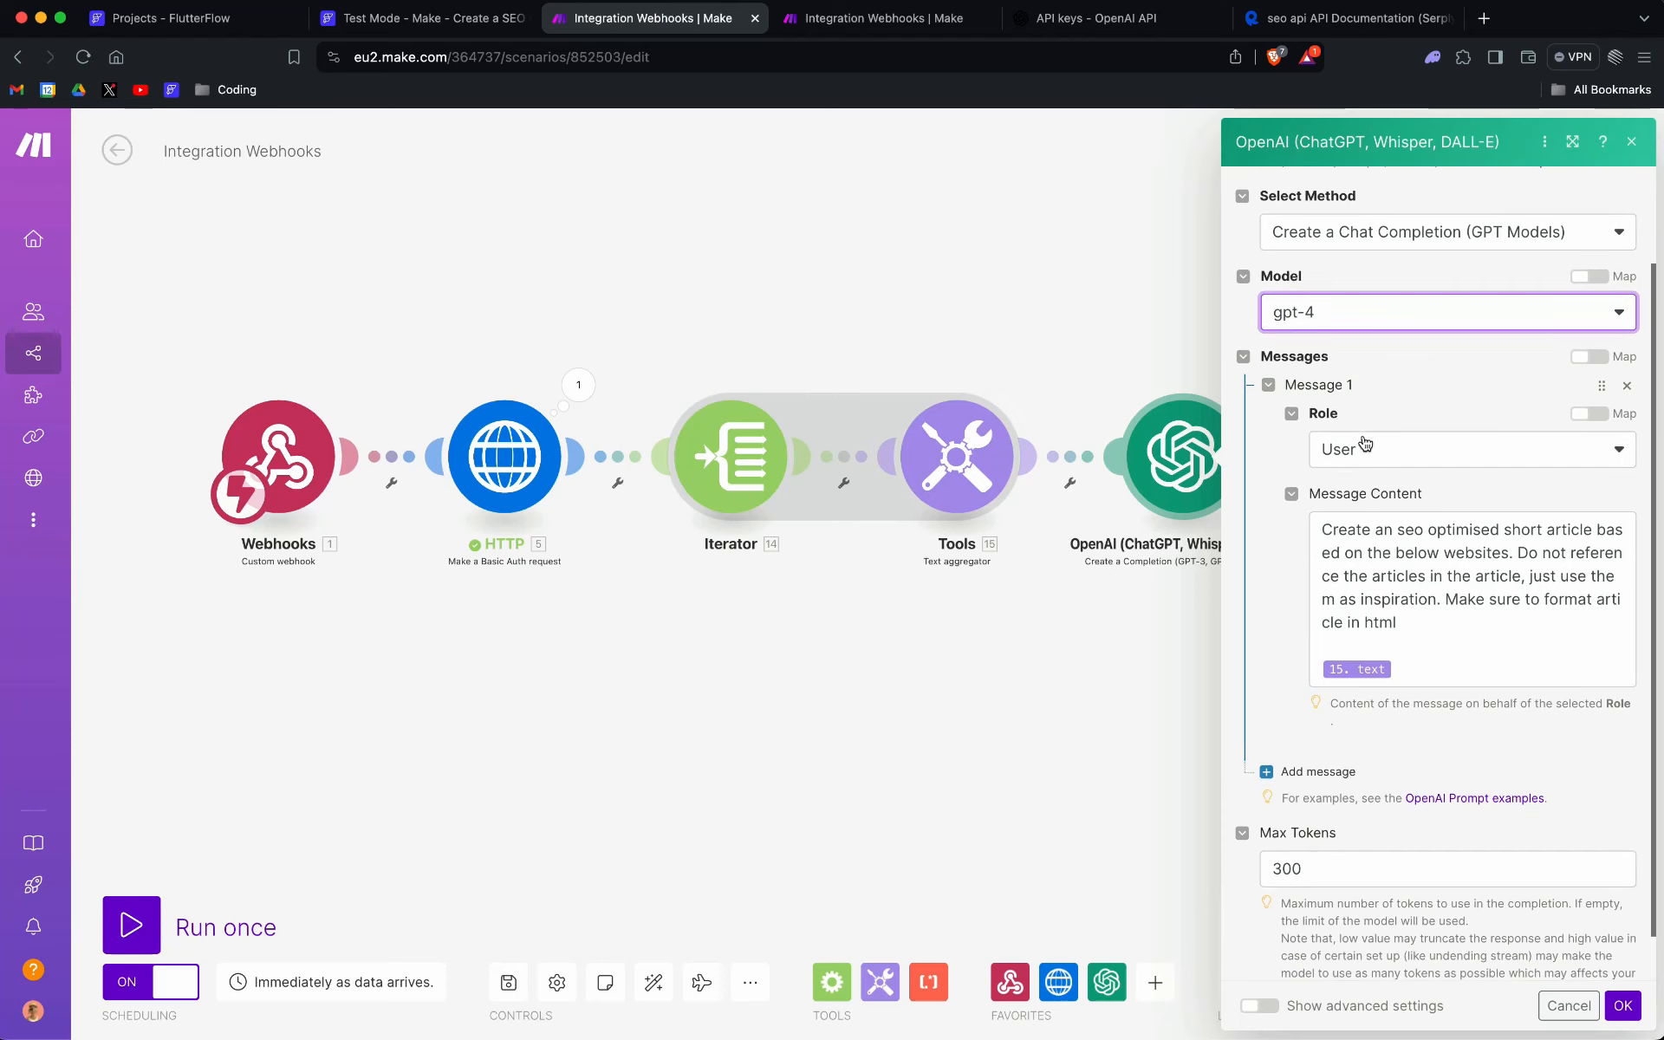
click(1390, 452)
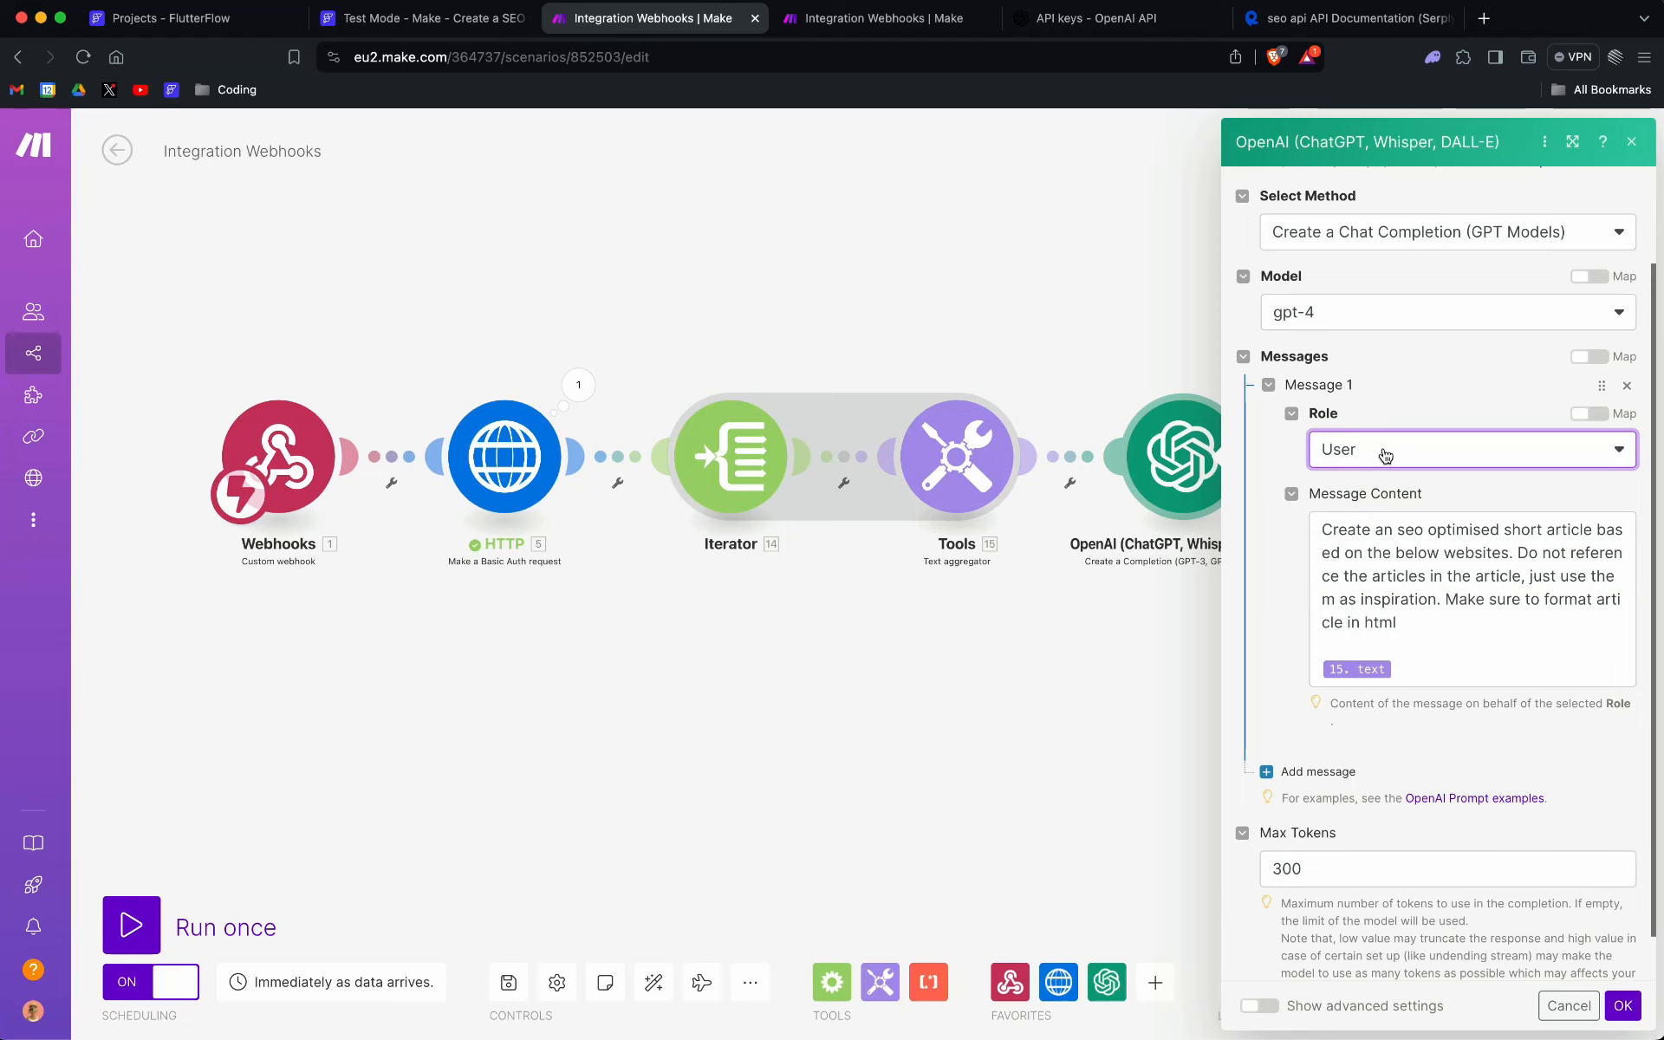
click(1385, 455)
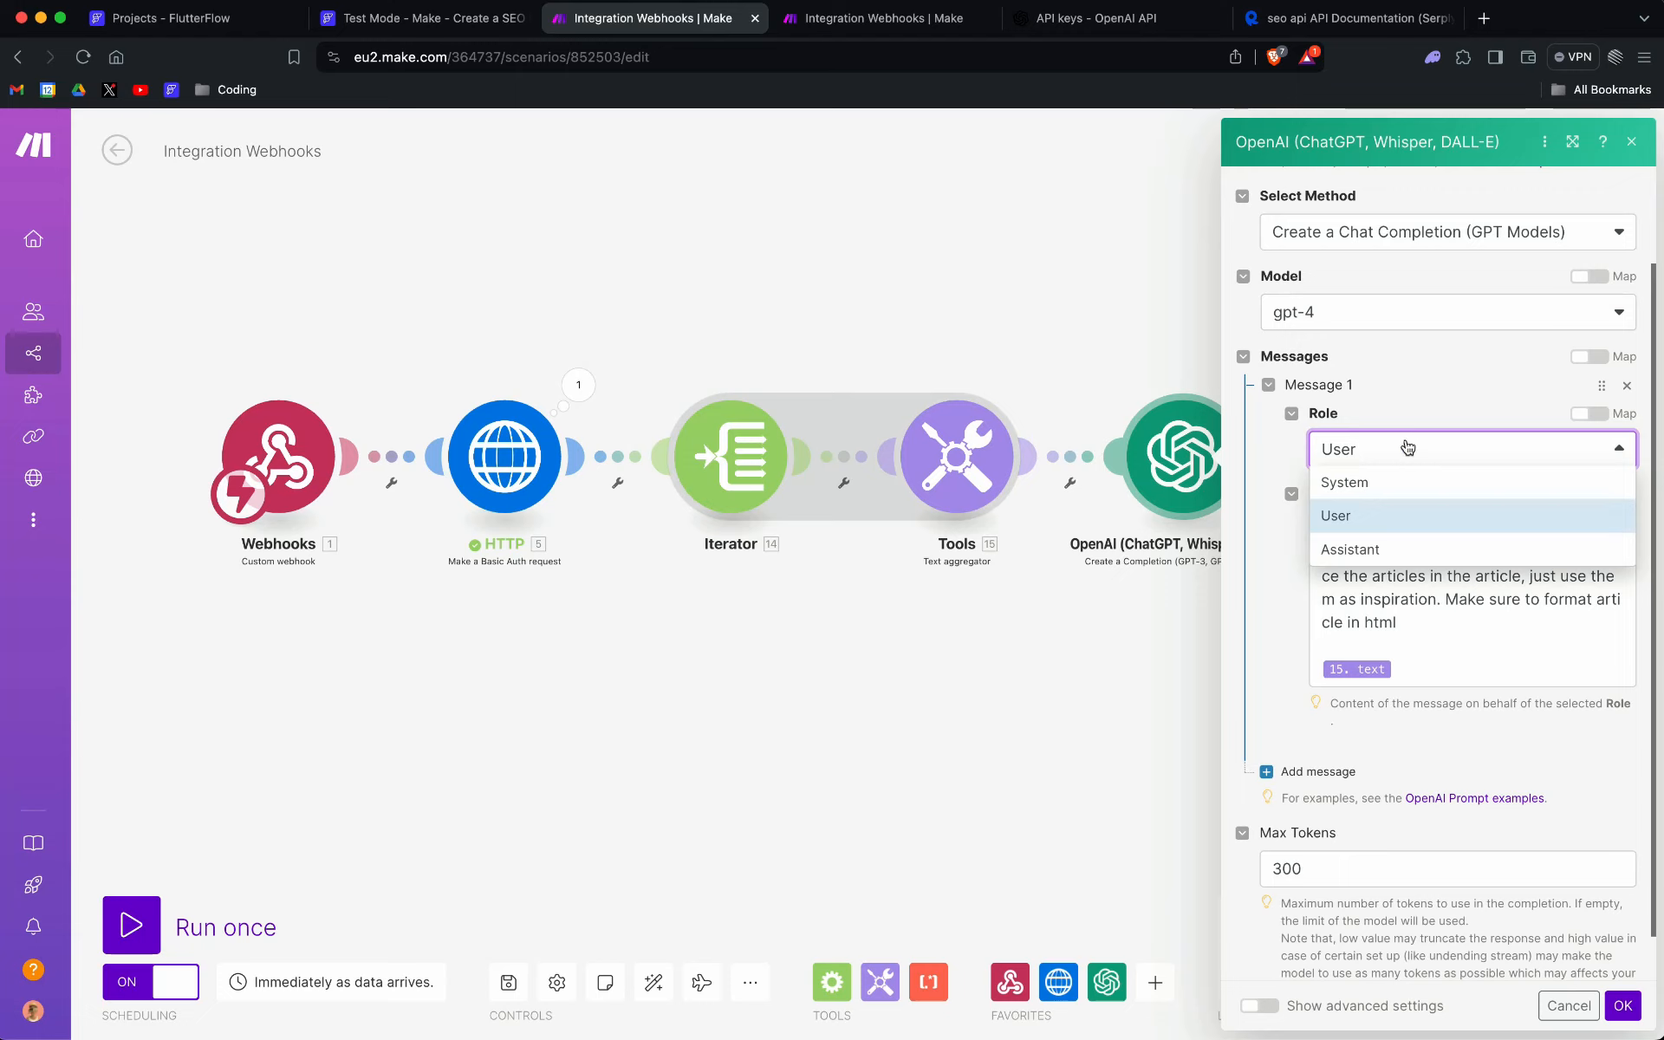
click(1401, 409)
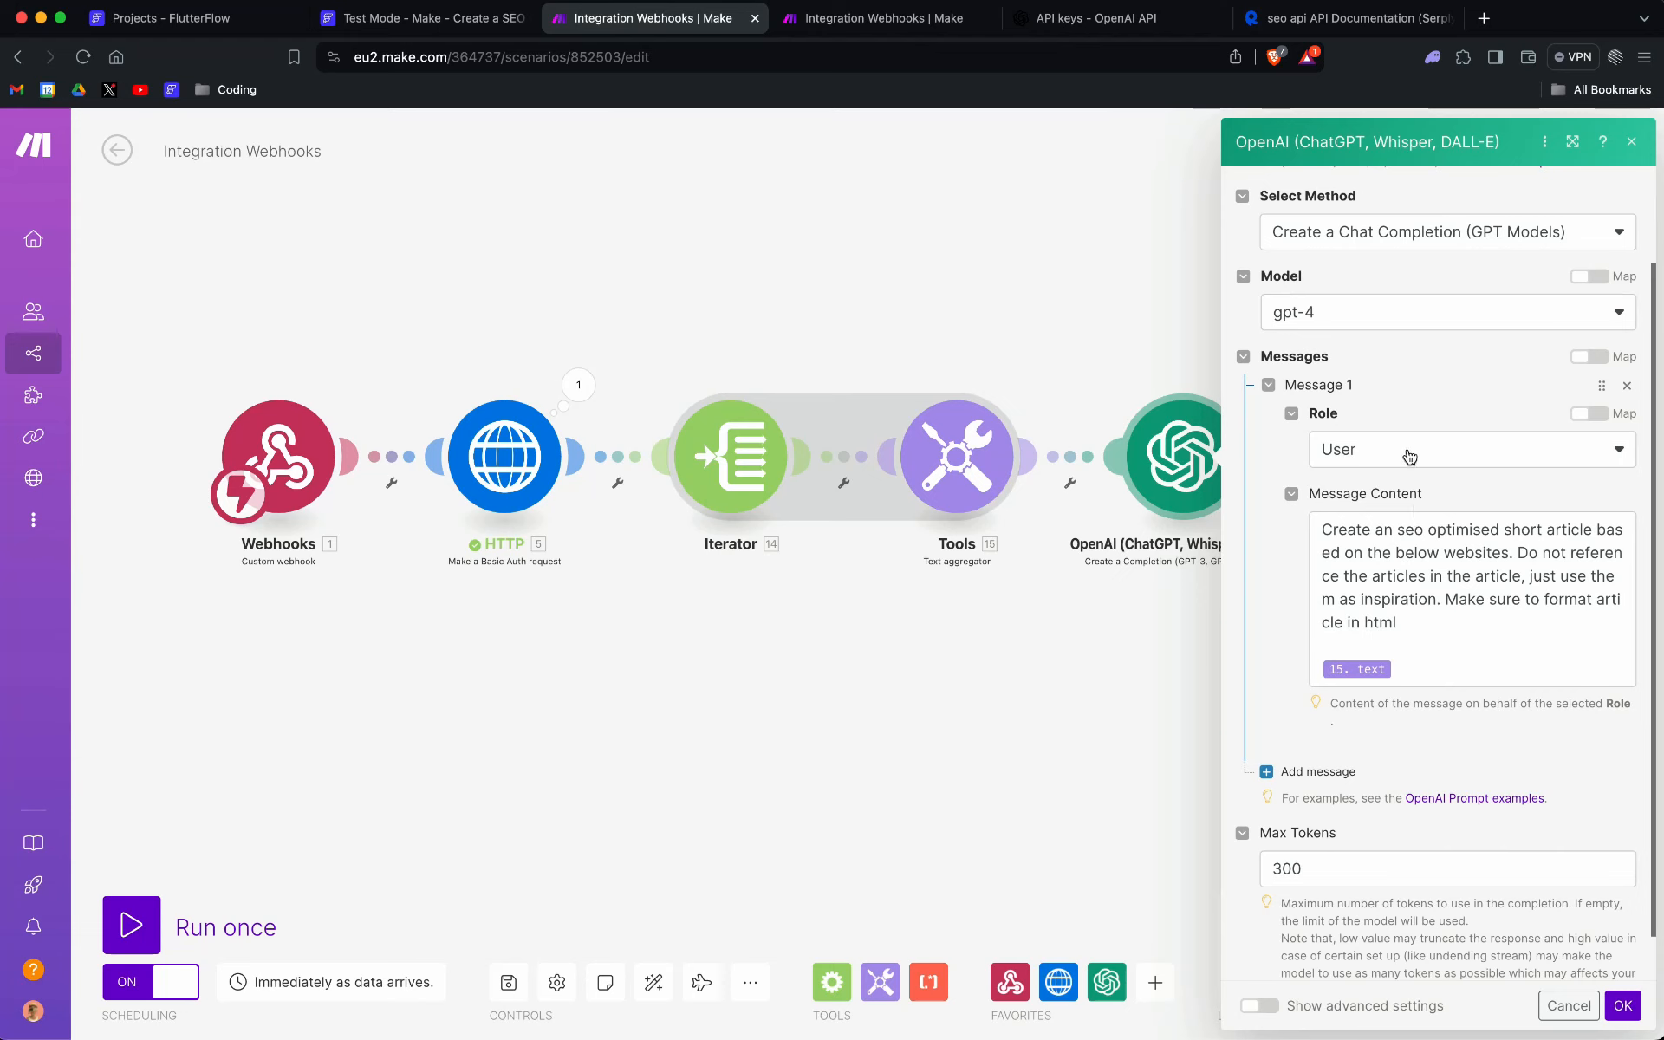
Step: Review Message 1's article prompt and the Text aggregator's text item mapped beneath it, then confirm the OpenAI settings
scroll(1409, 455, down, 1)
click(1328, 479)
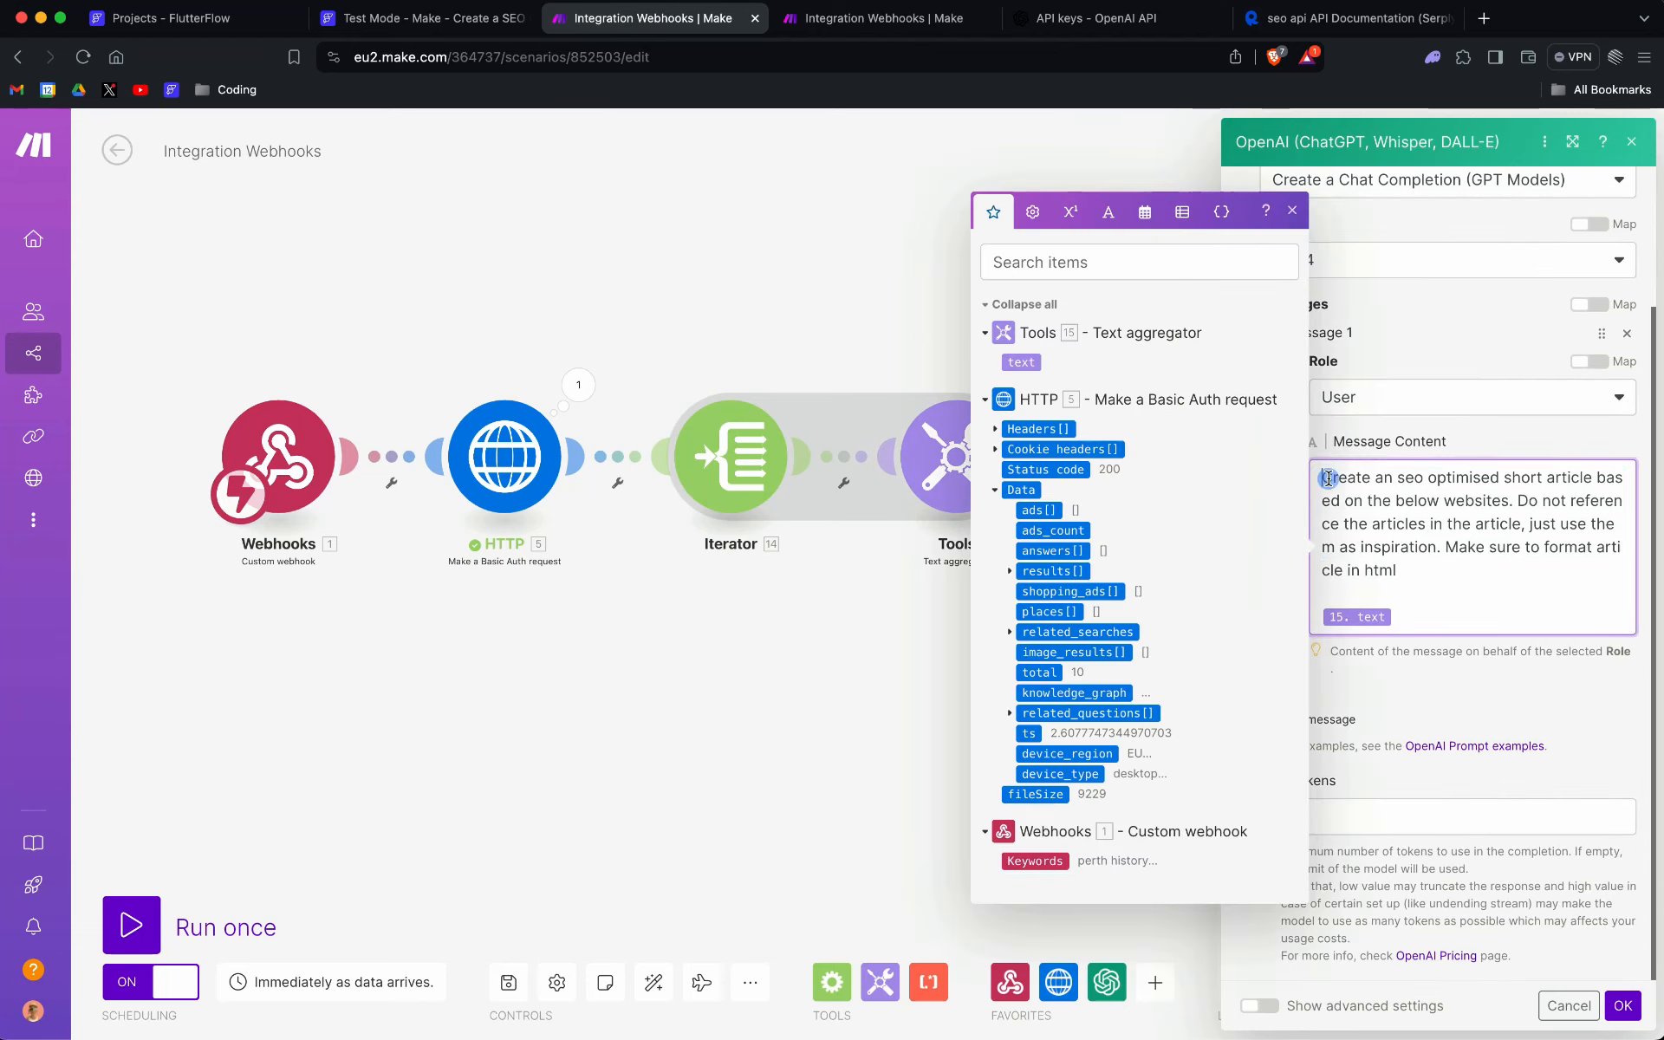
drag(1327, 478, 1434, 547)
click(1427, 547)
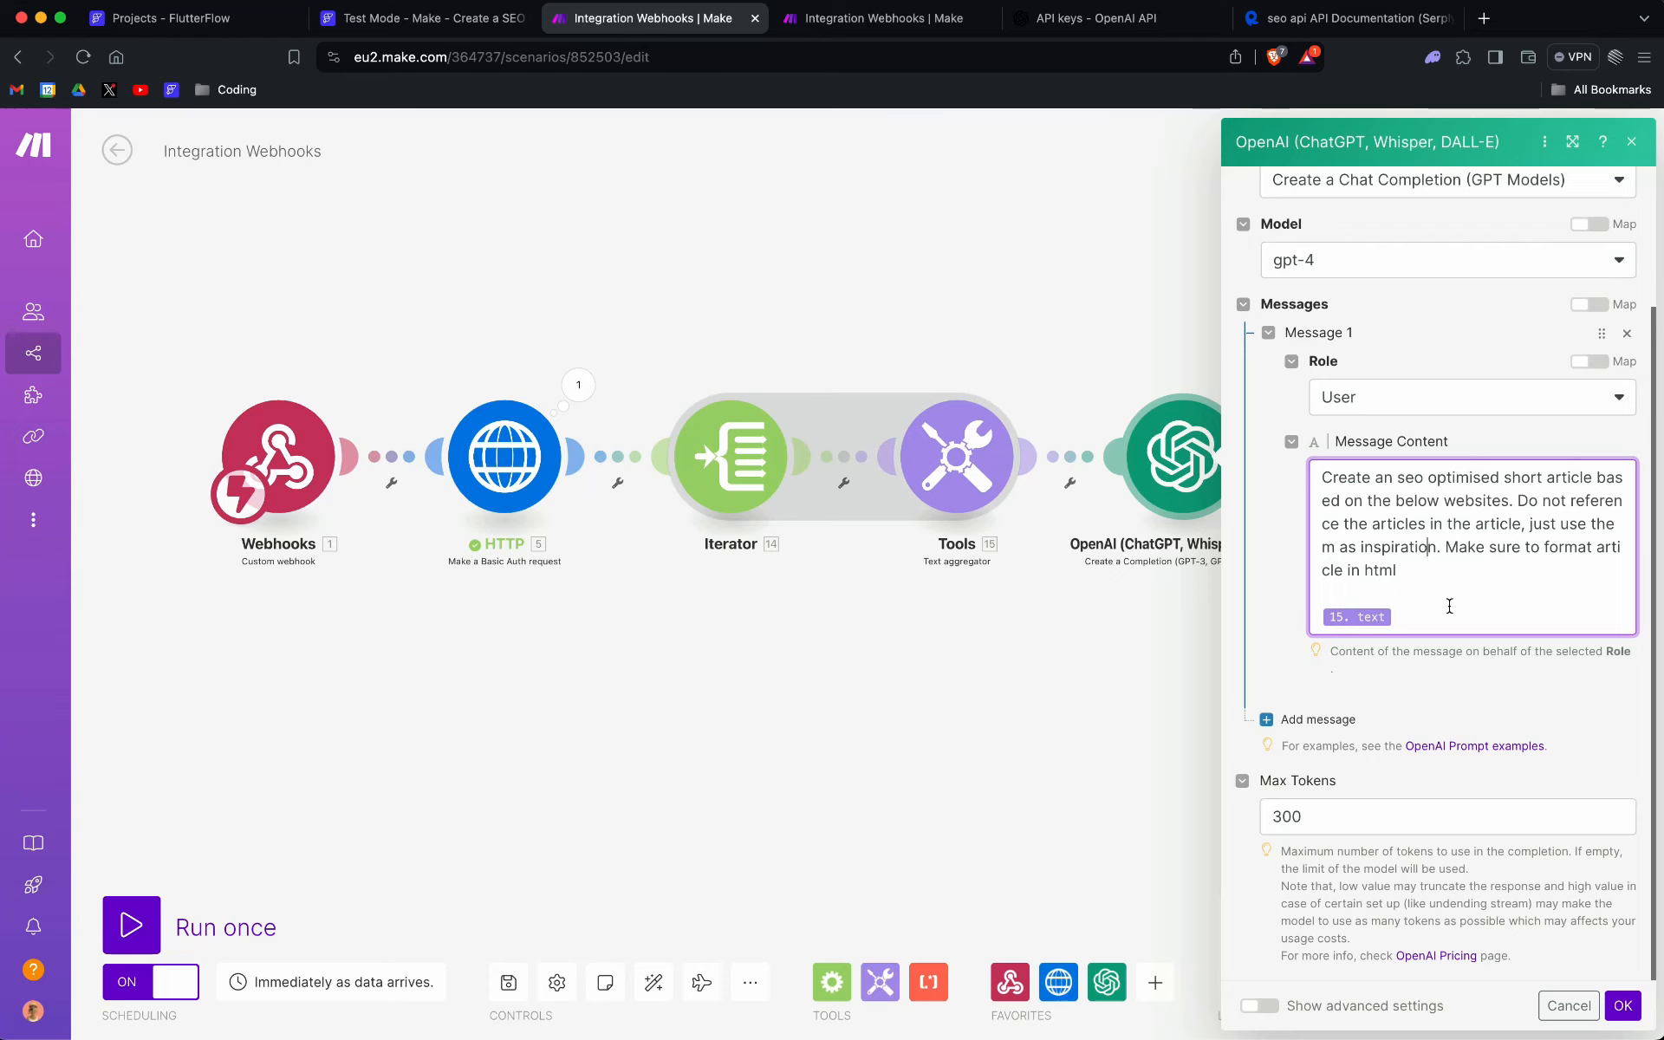
click(1402, 617)
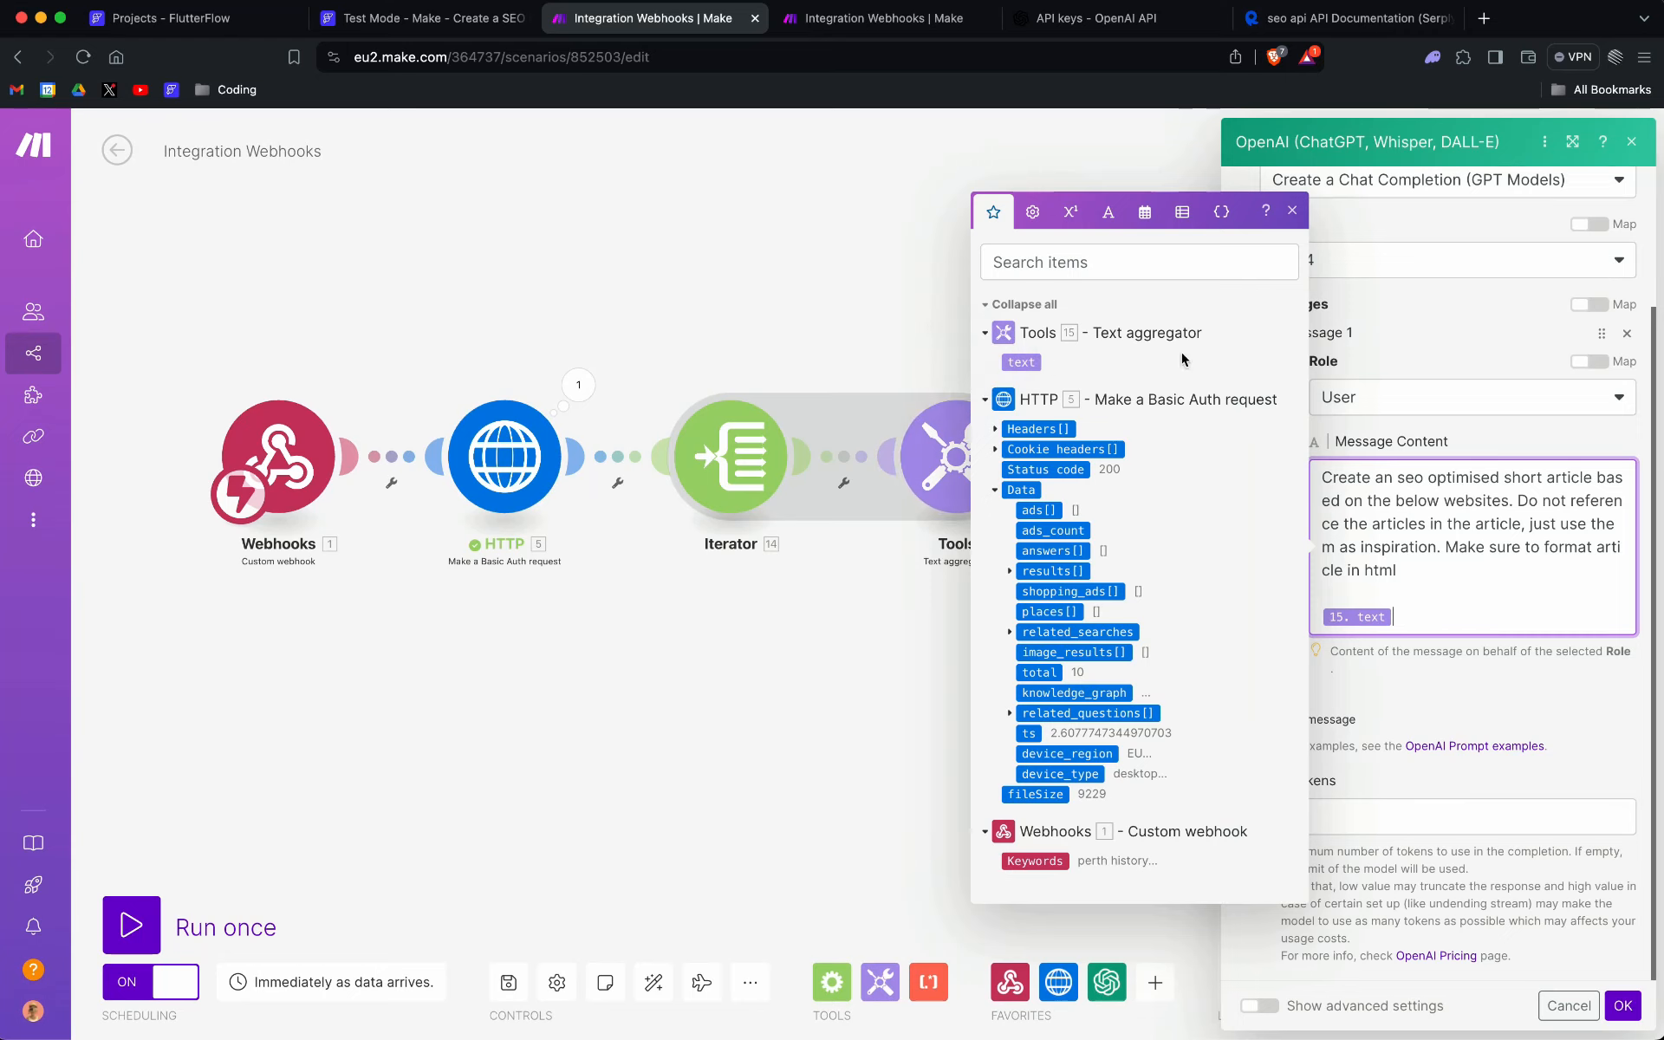
click(1292, 212)
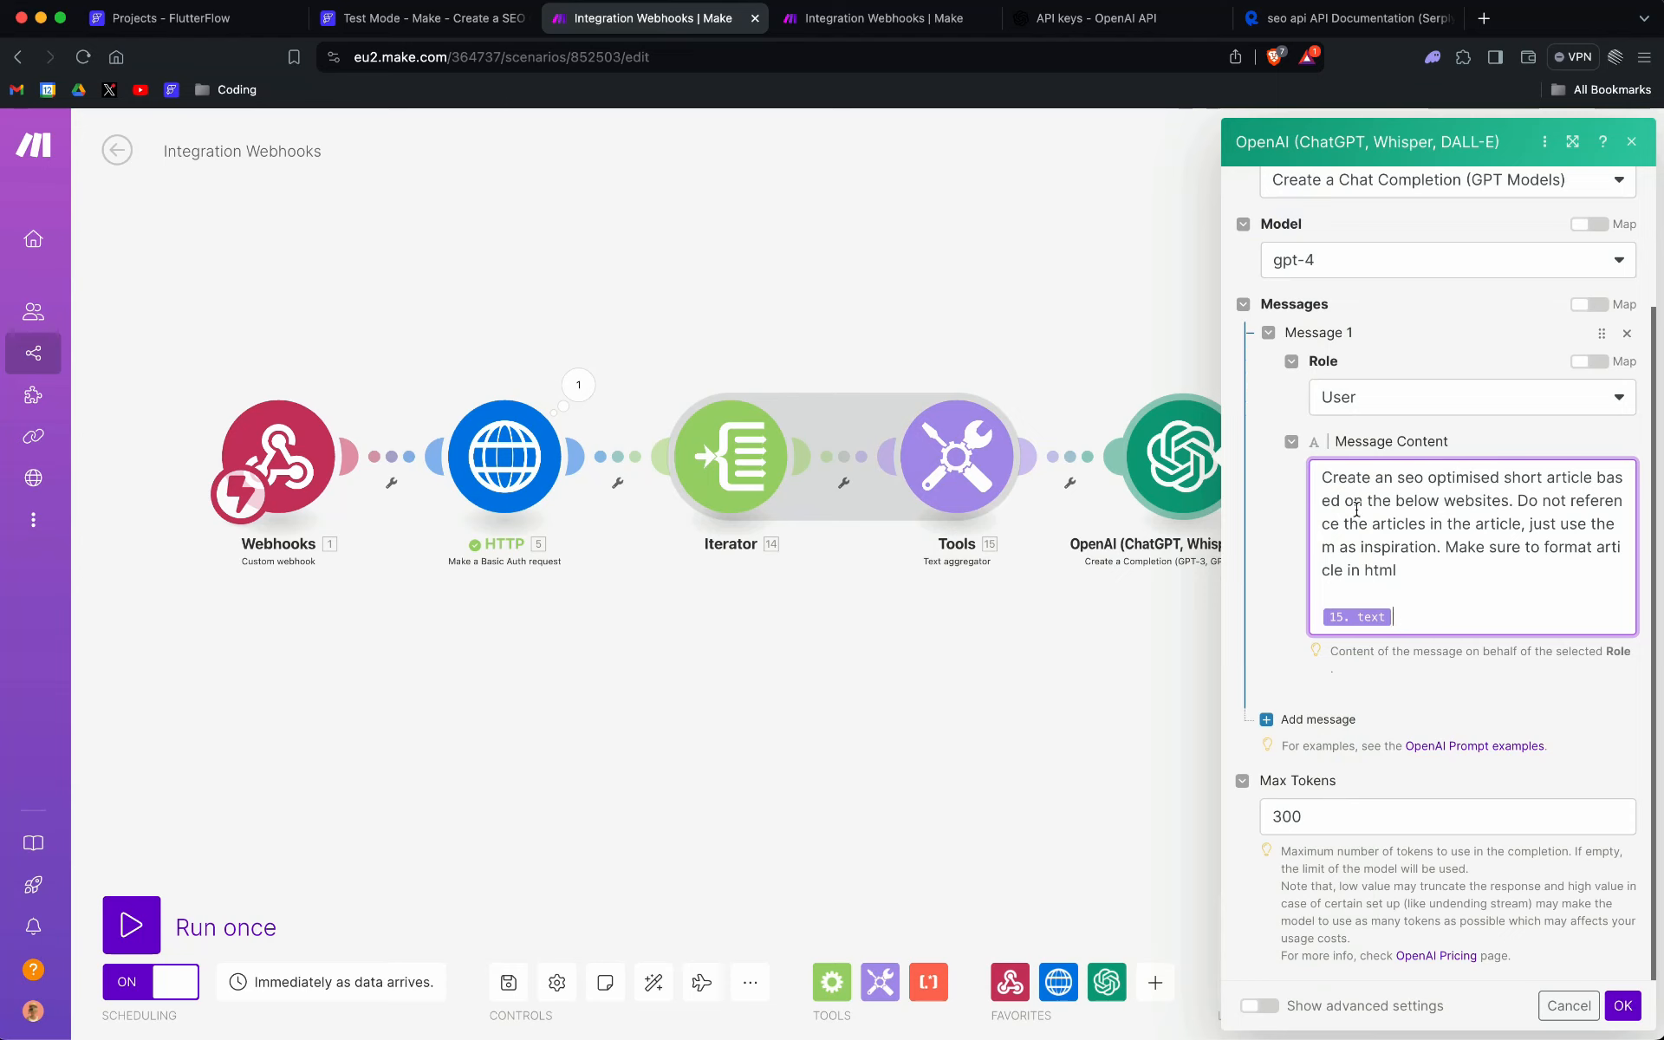
drag(1321, 475, 1429, 566)
click(1433, 556)
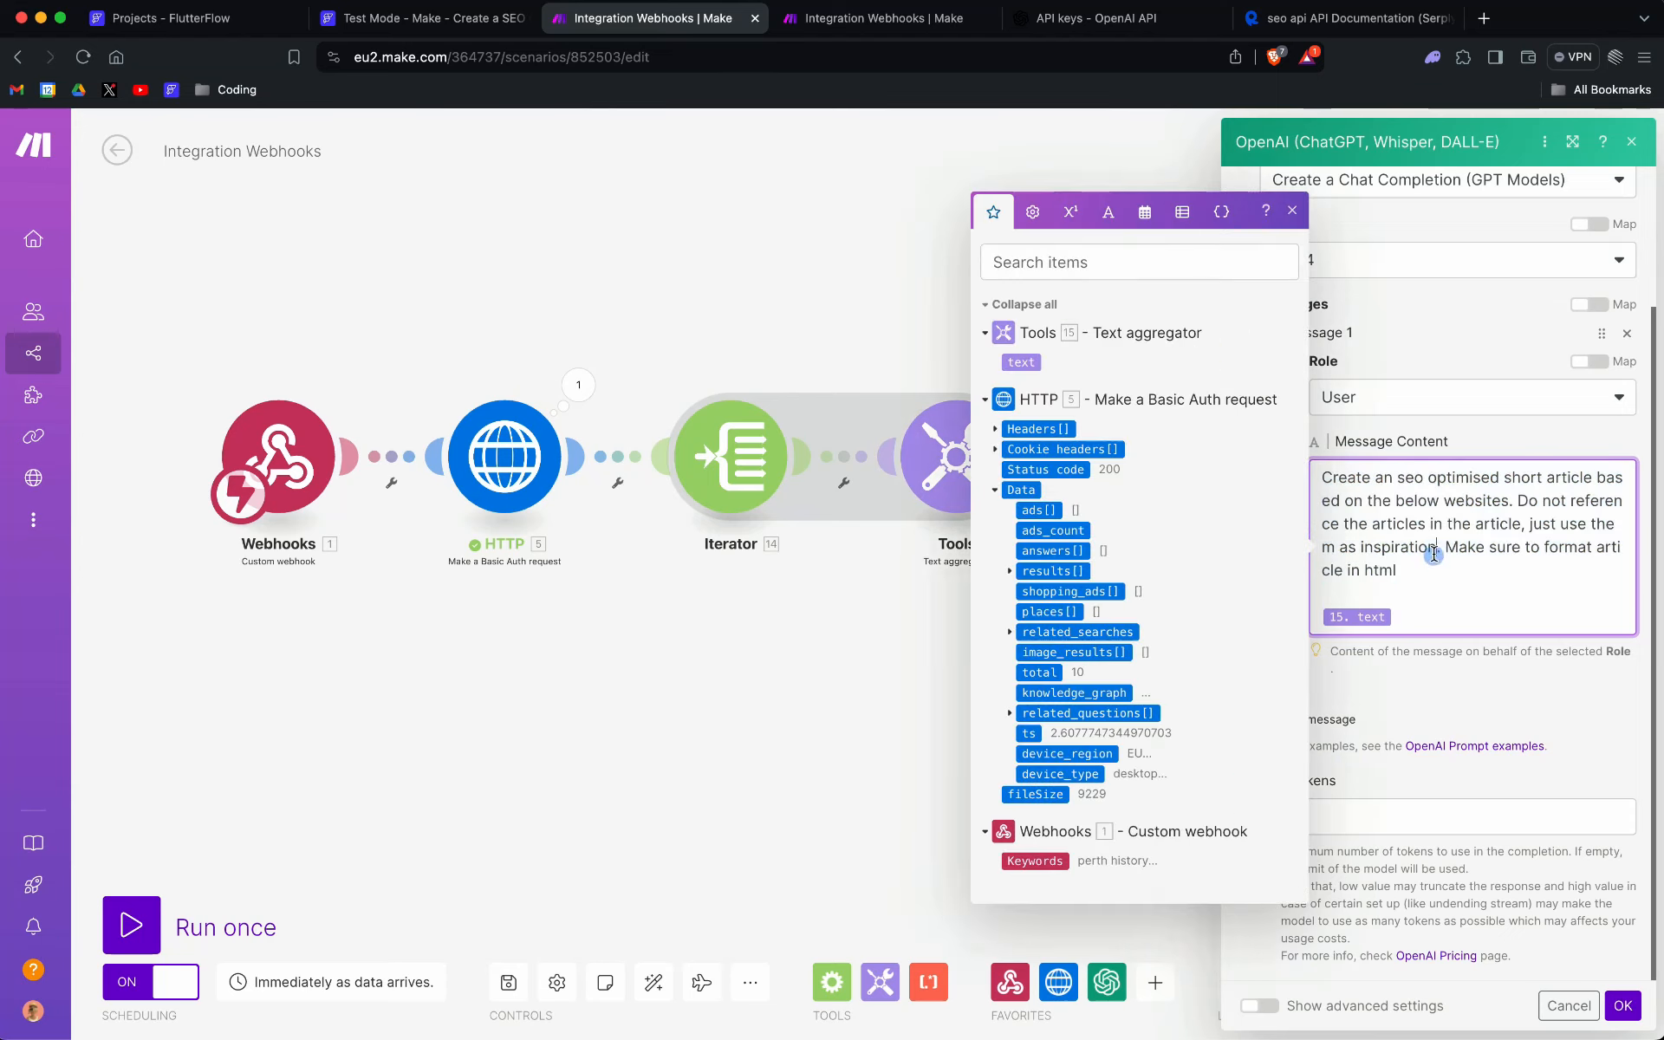
click(1426, 528)
click(1292, 211)
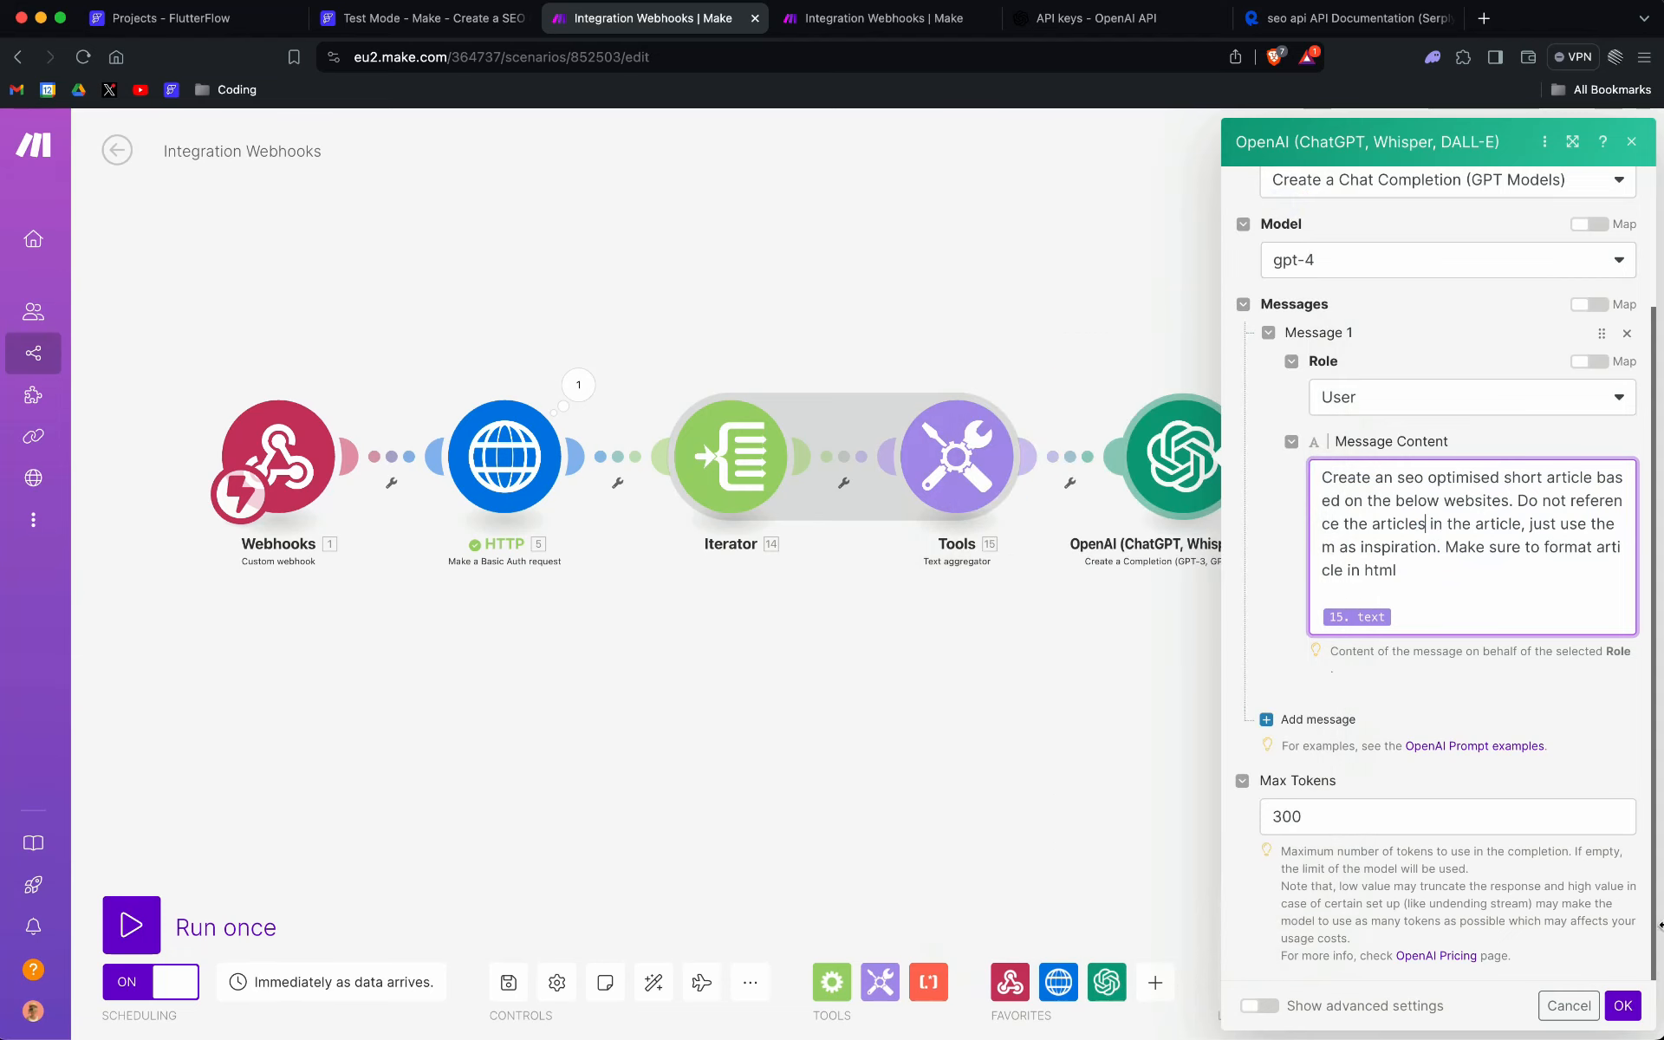
click(1622, 1005)
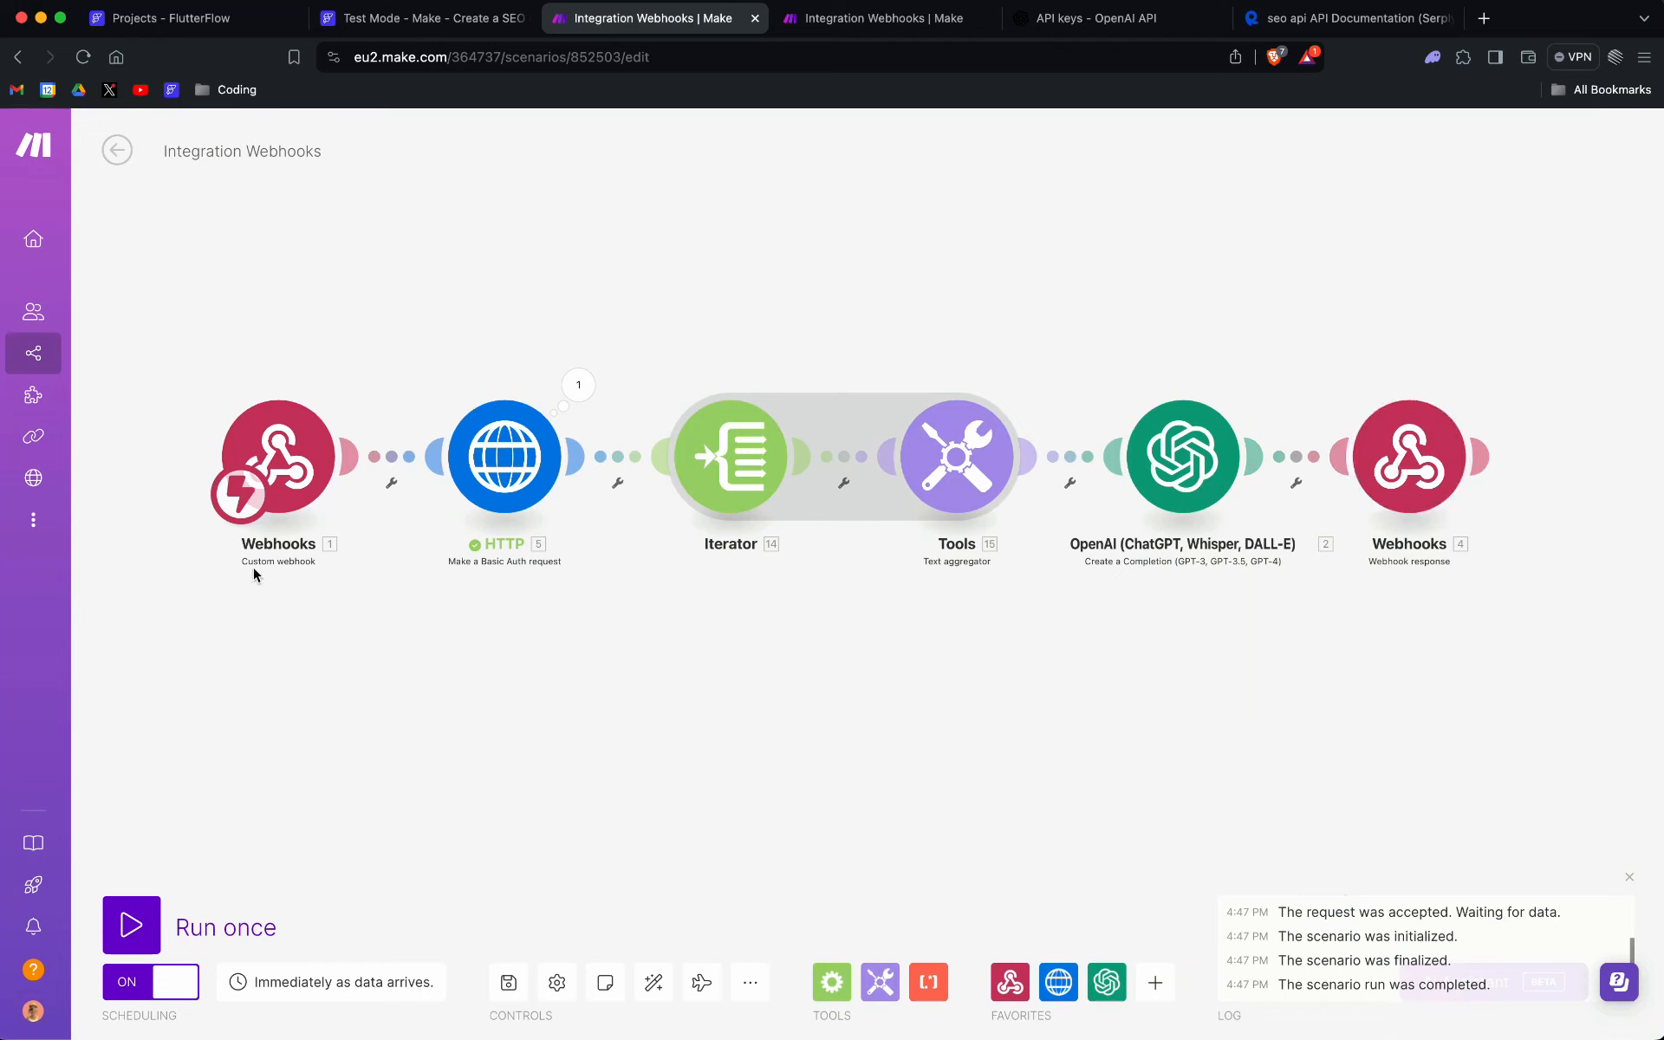
Step: Review the Webhook response's Status and the OpenAI Choices Message.Content item mapped in its Body, rechecking the OpenAI module, then cancel without changes
click(1406, 486)
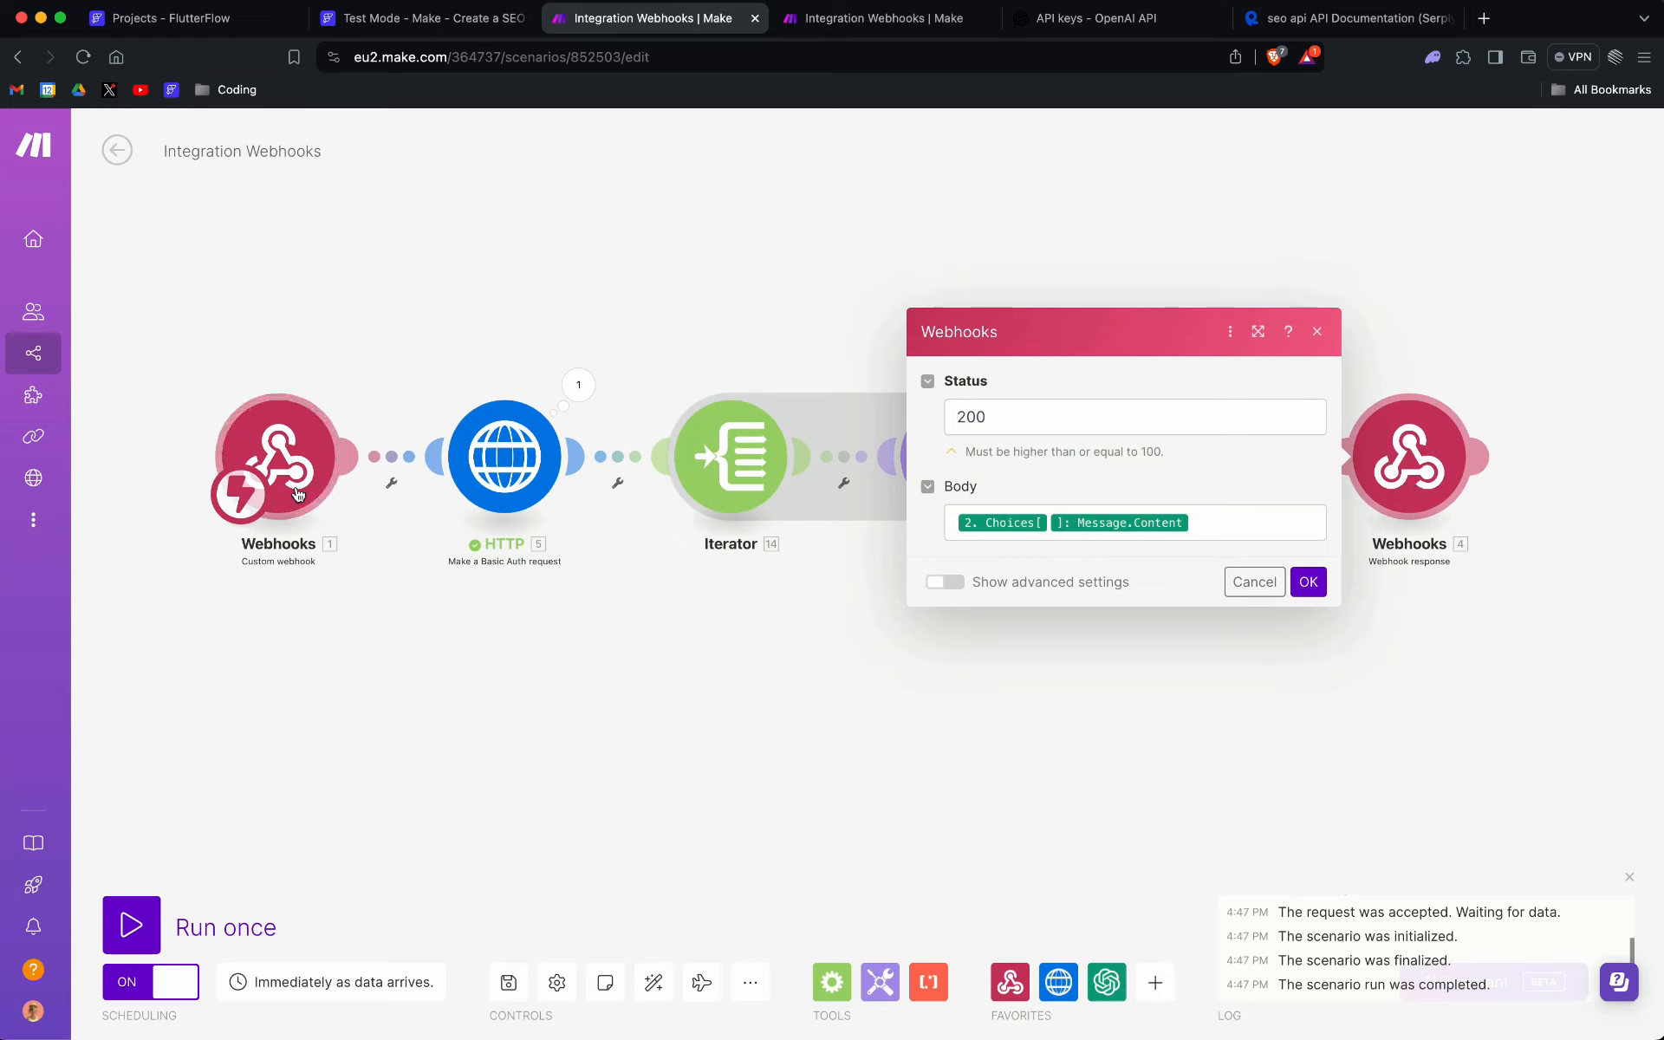
click(1214, 527)
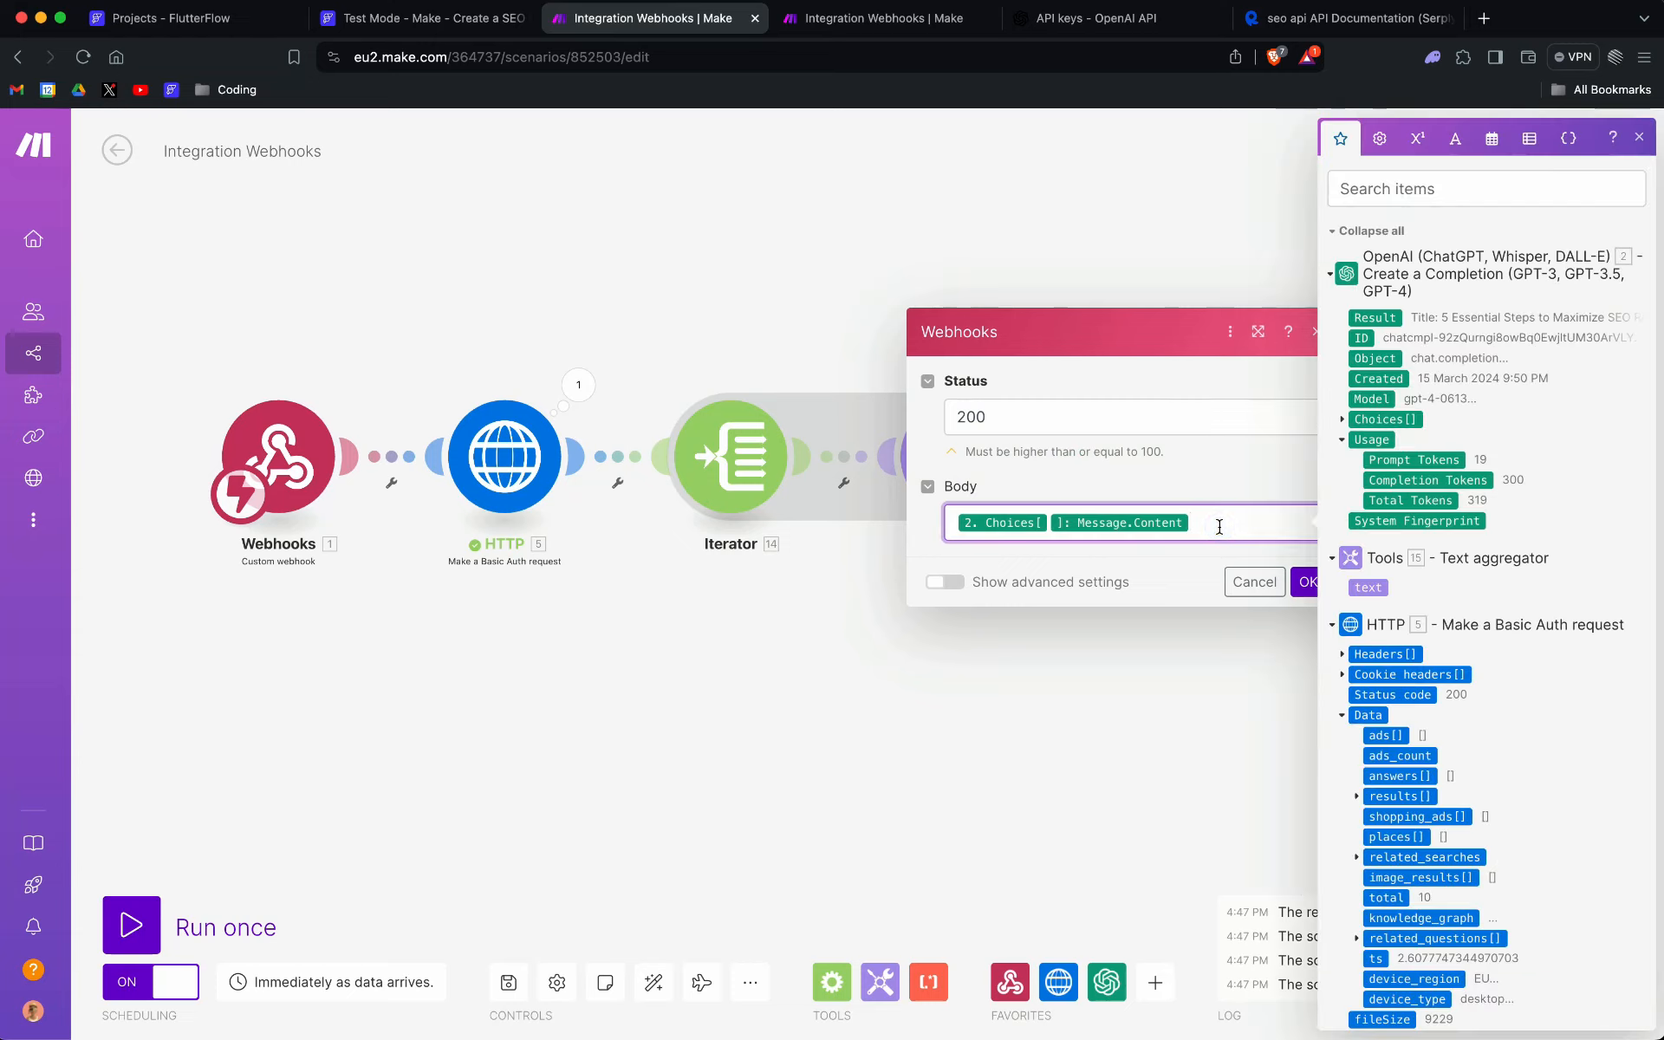
click(1639, 139)
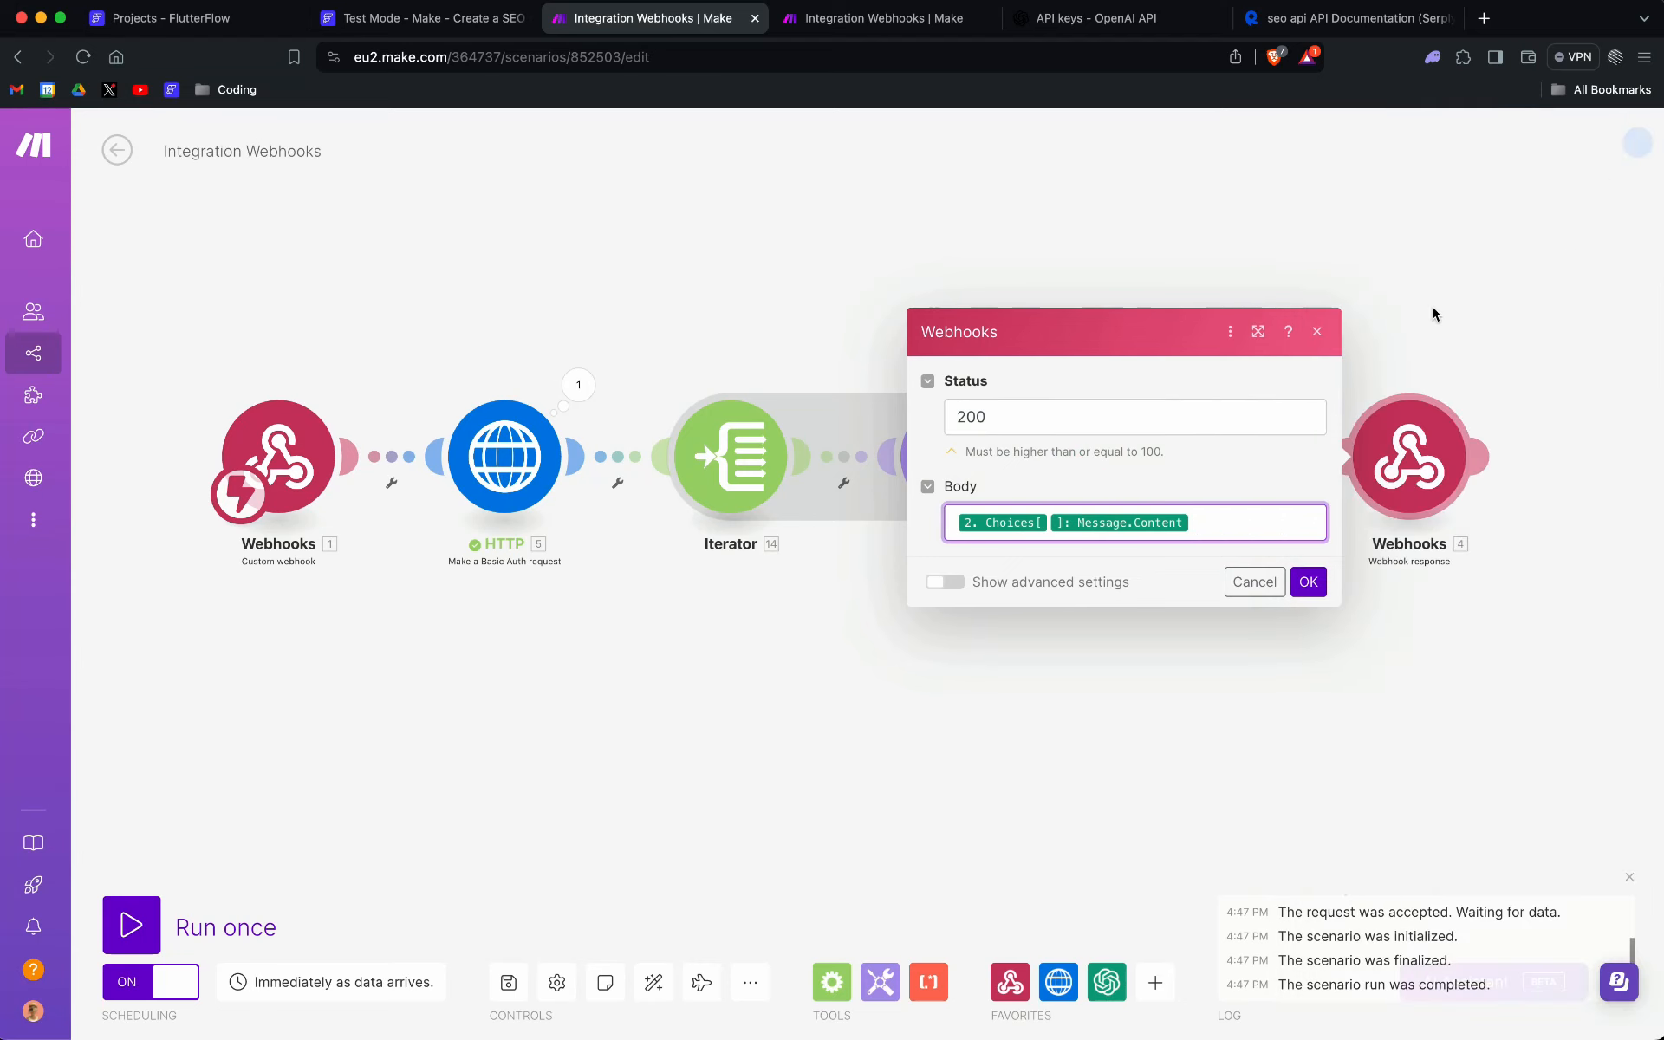
click(1314, 332)
click(1183, 489)
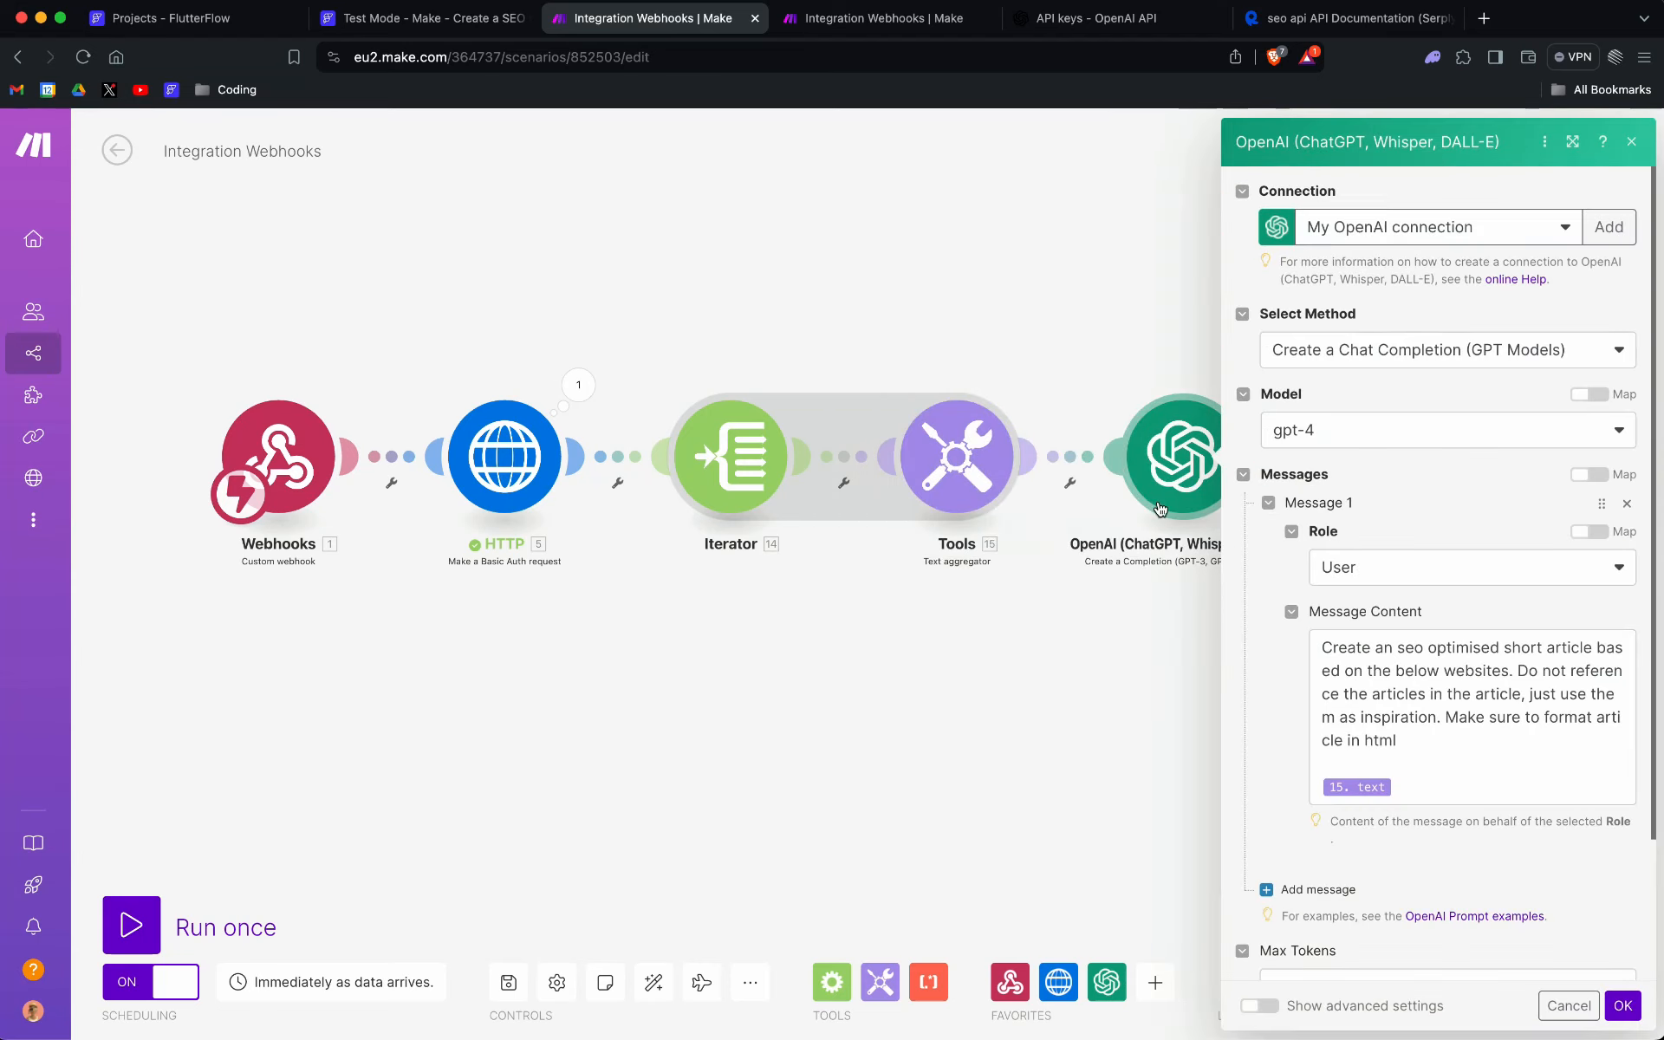
click(1637, 141)
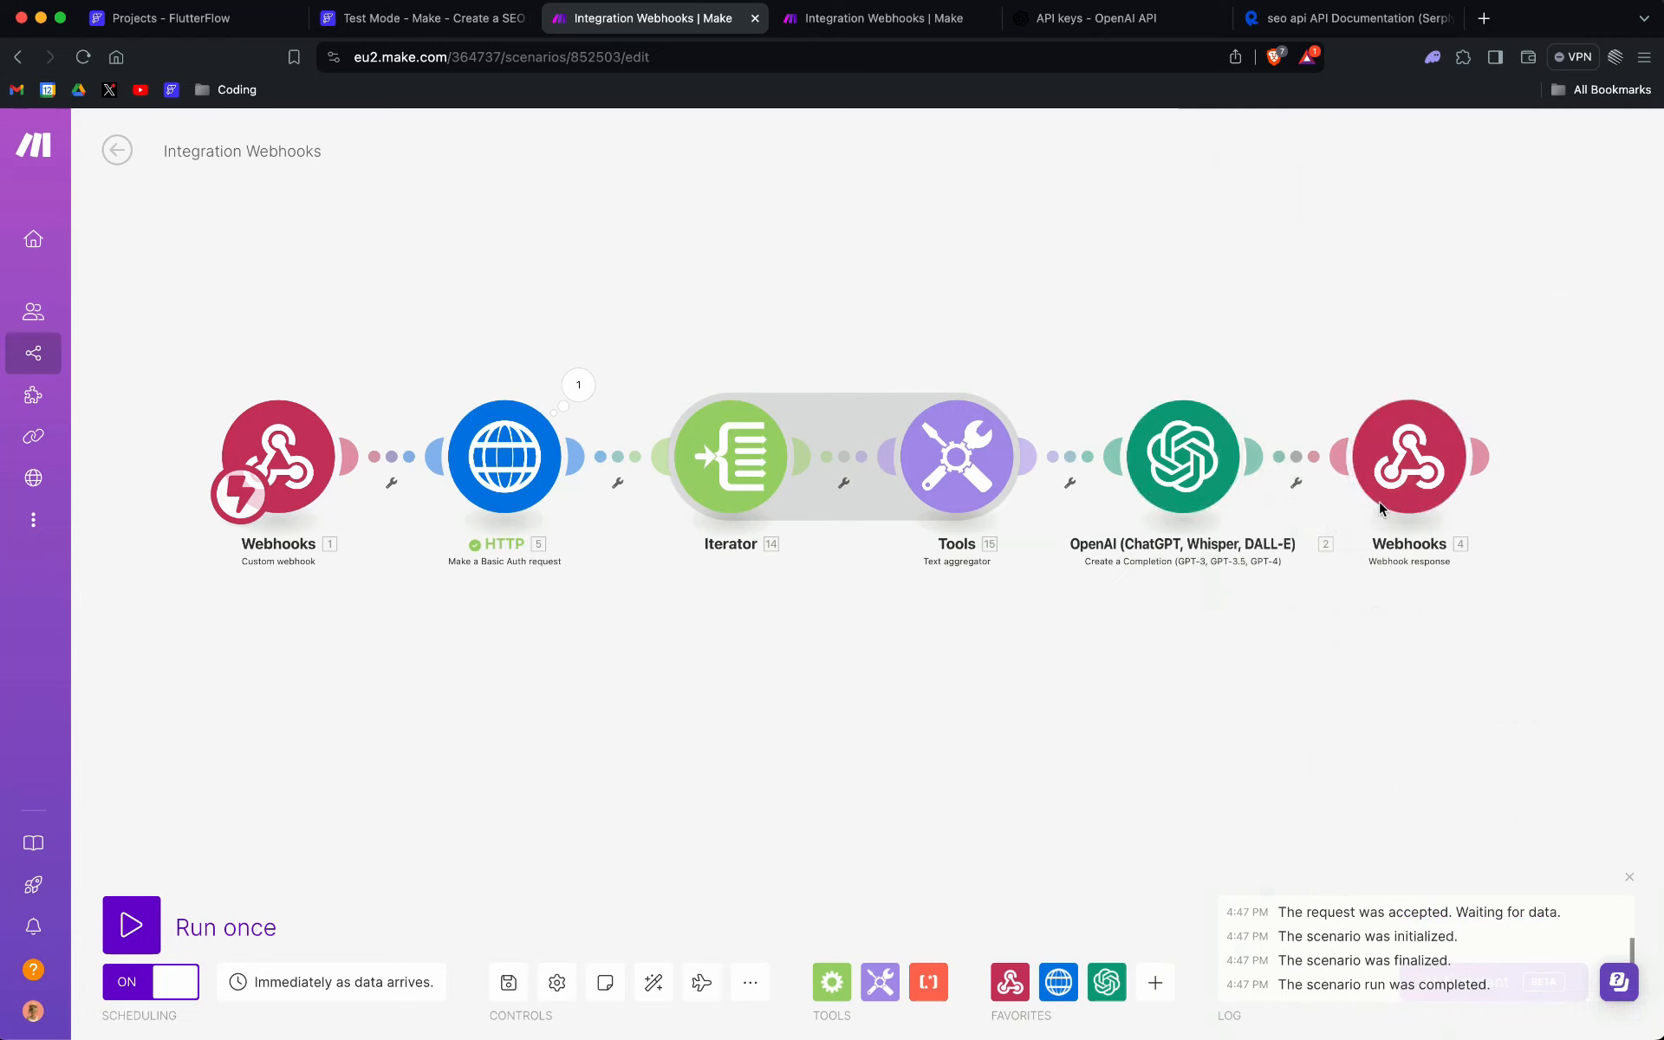
click(1409, 457)
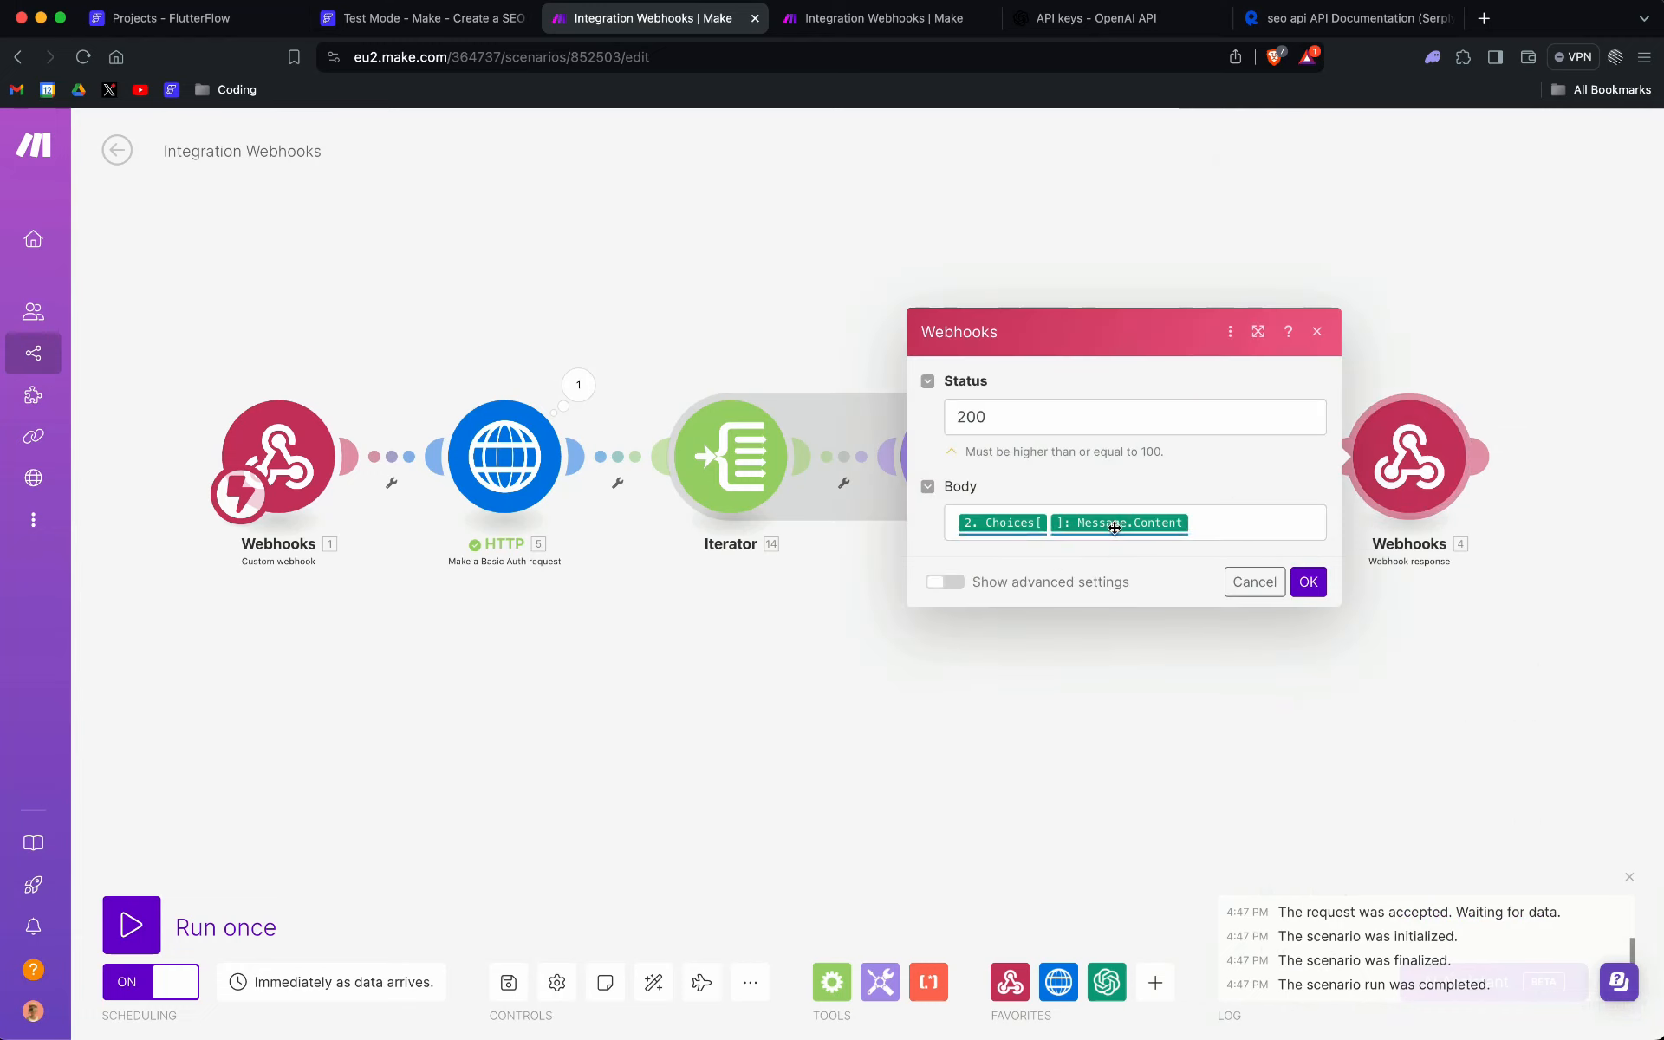
click(1239, 592)
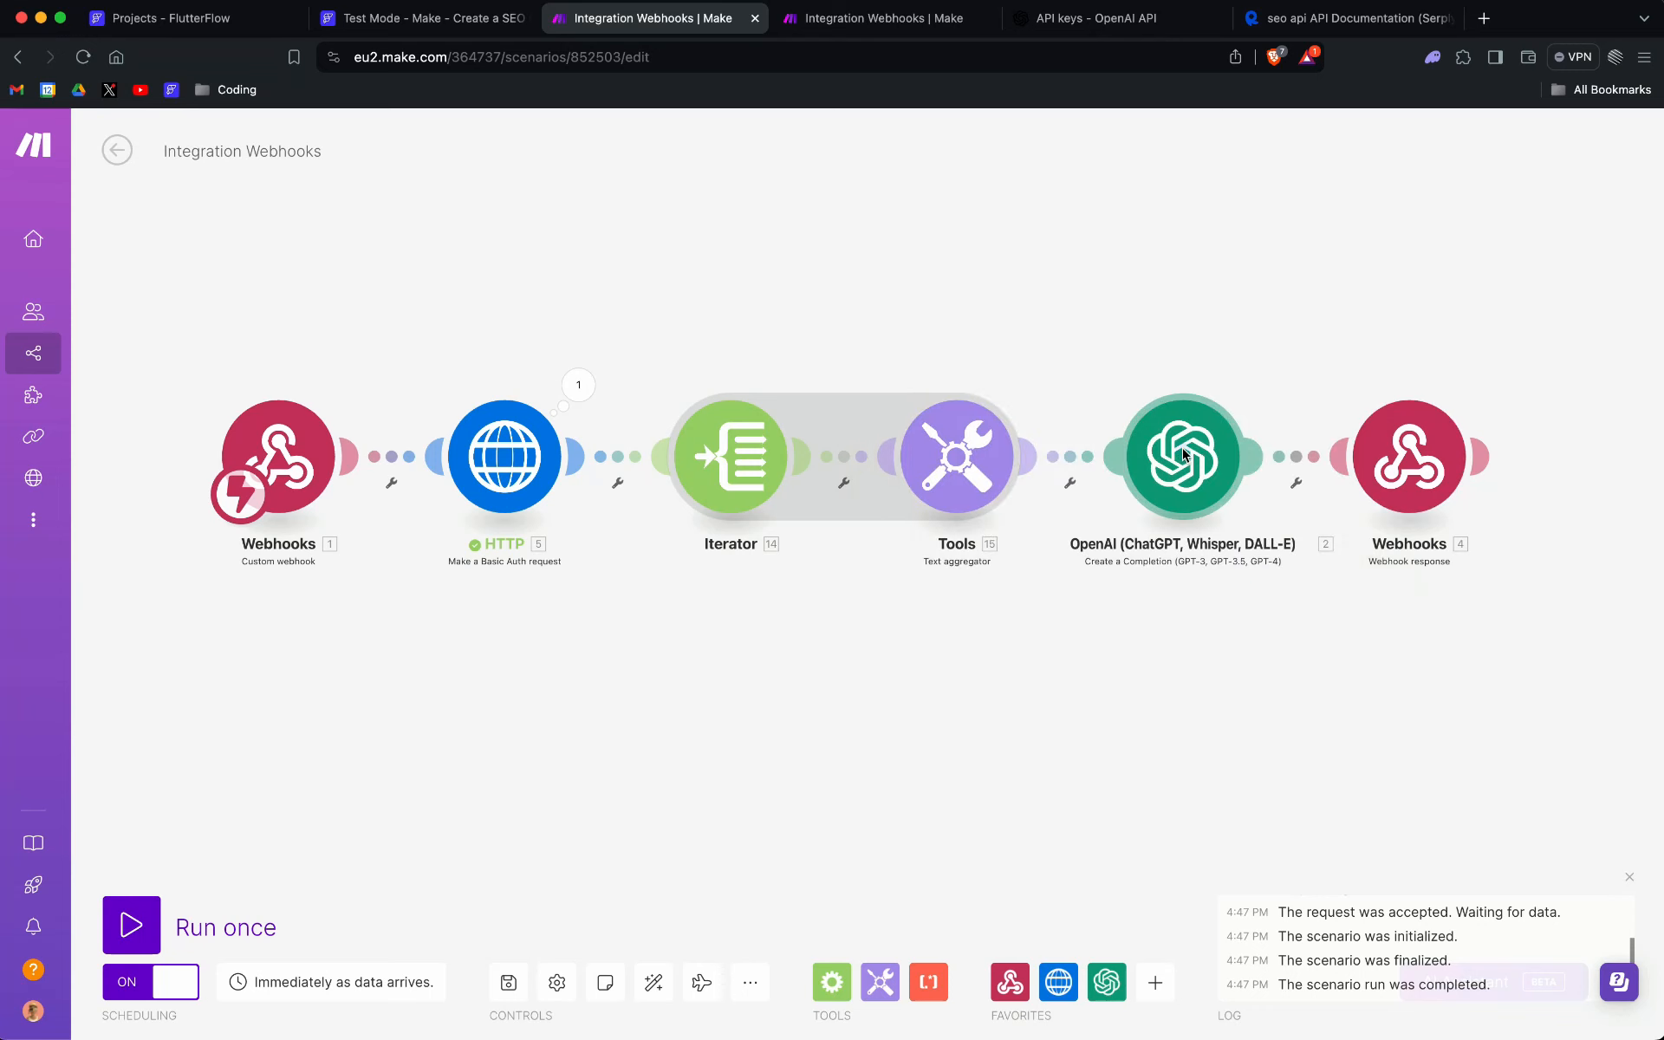
Step: Run only the OpenAI module with "chocolate history" as the Text aggregator's text value
right_click(1196, 478)
click(1246, 498)
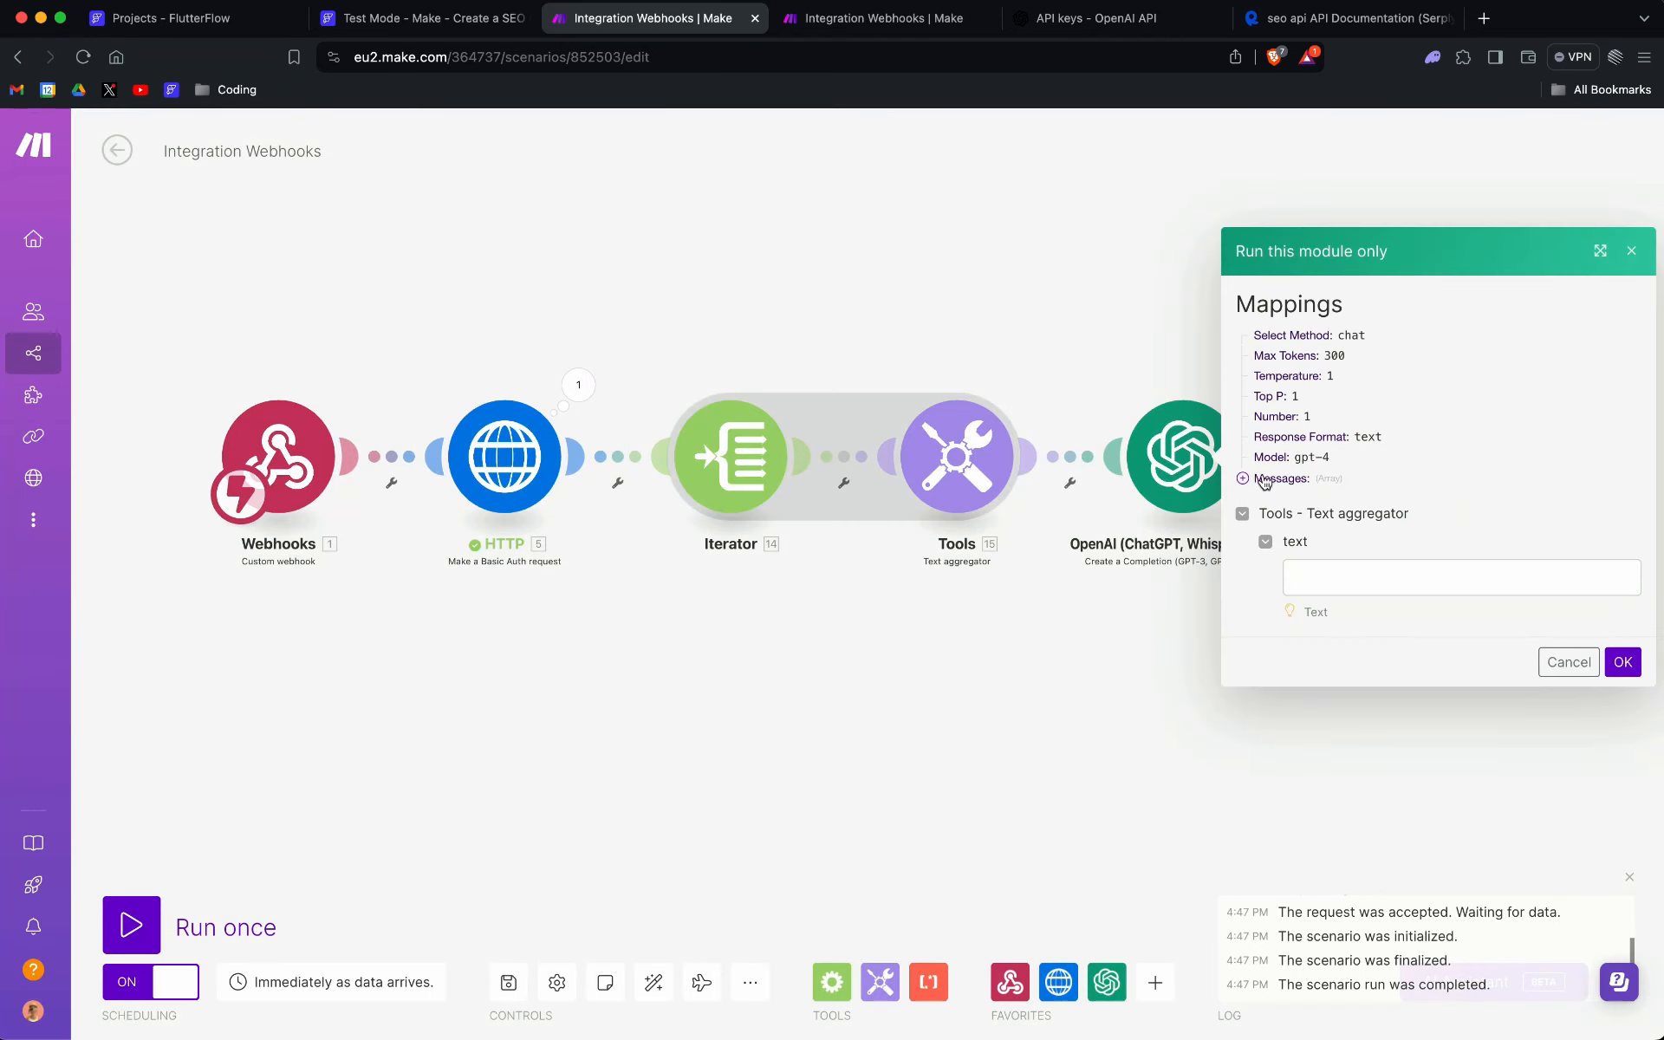
click(1373, 575)
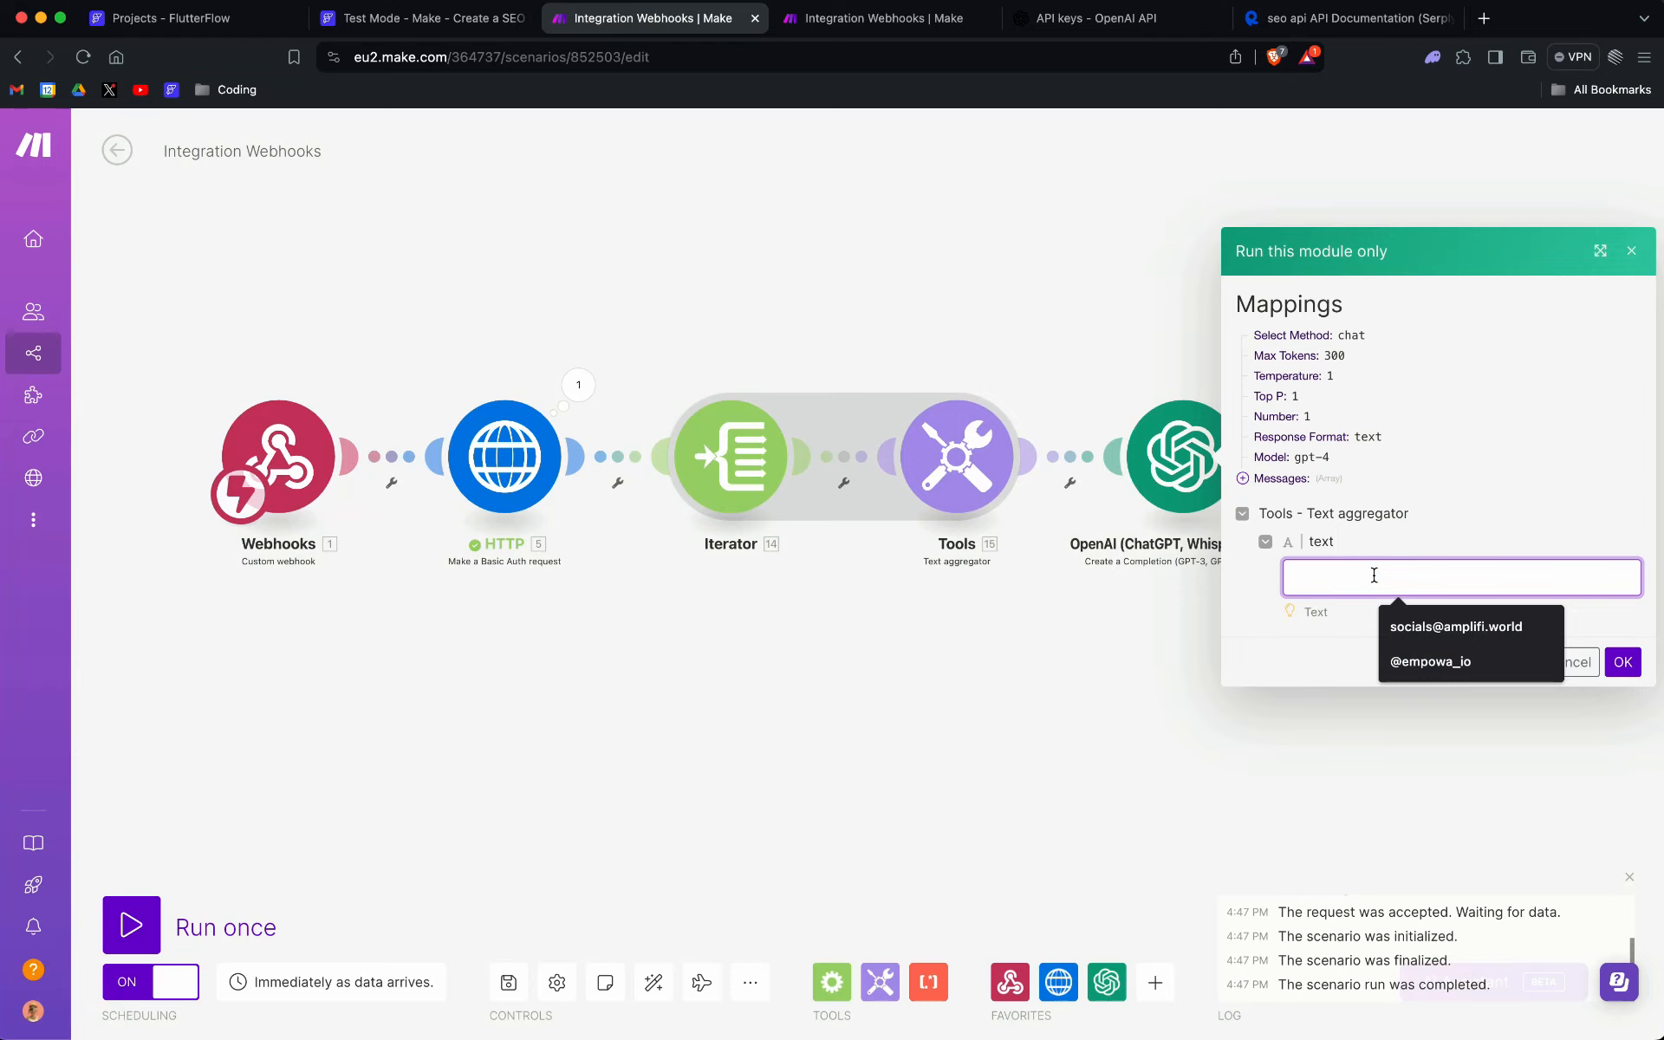
text(chocolo)
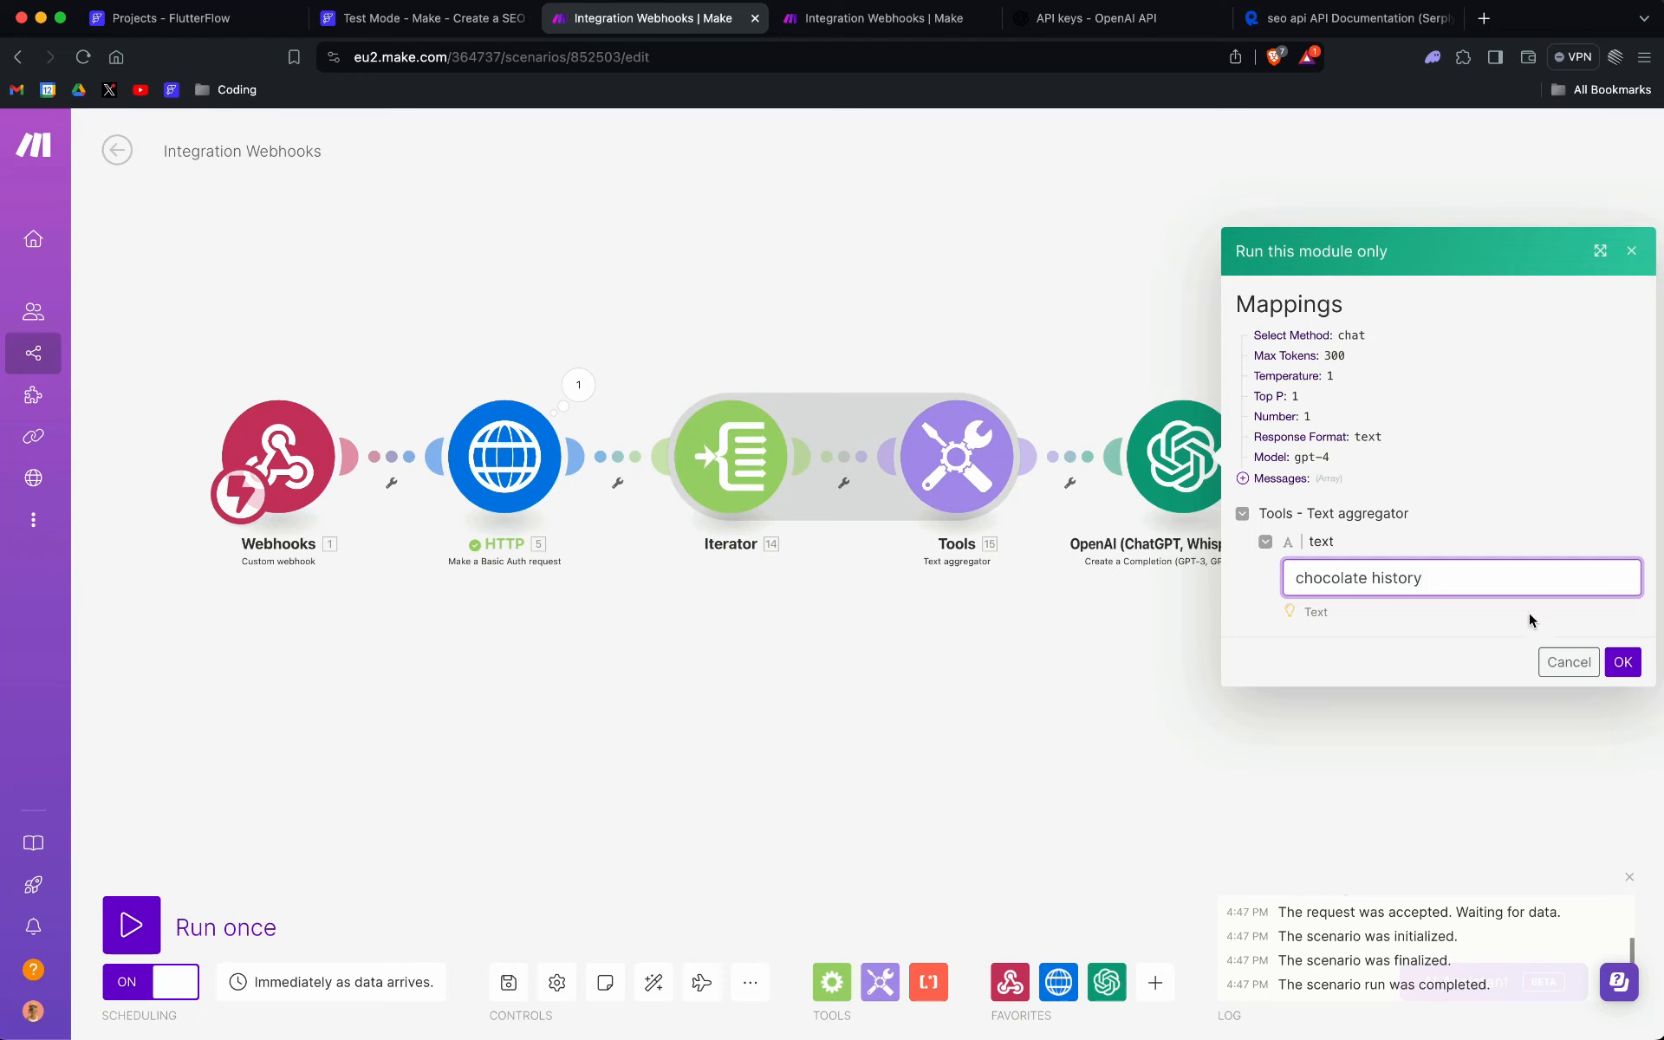
click(1622, 661)
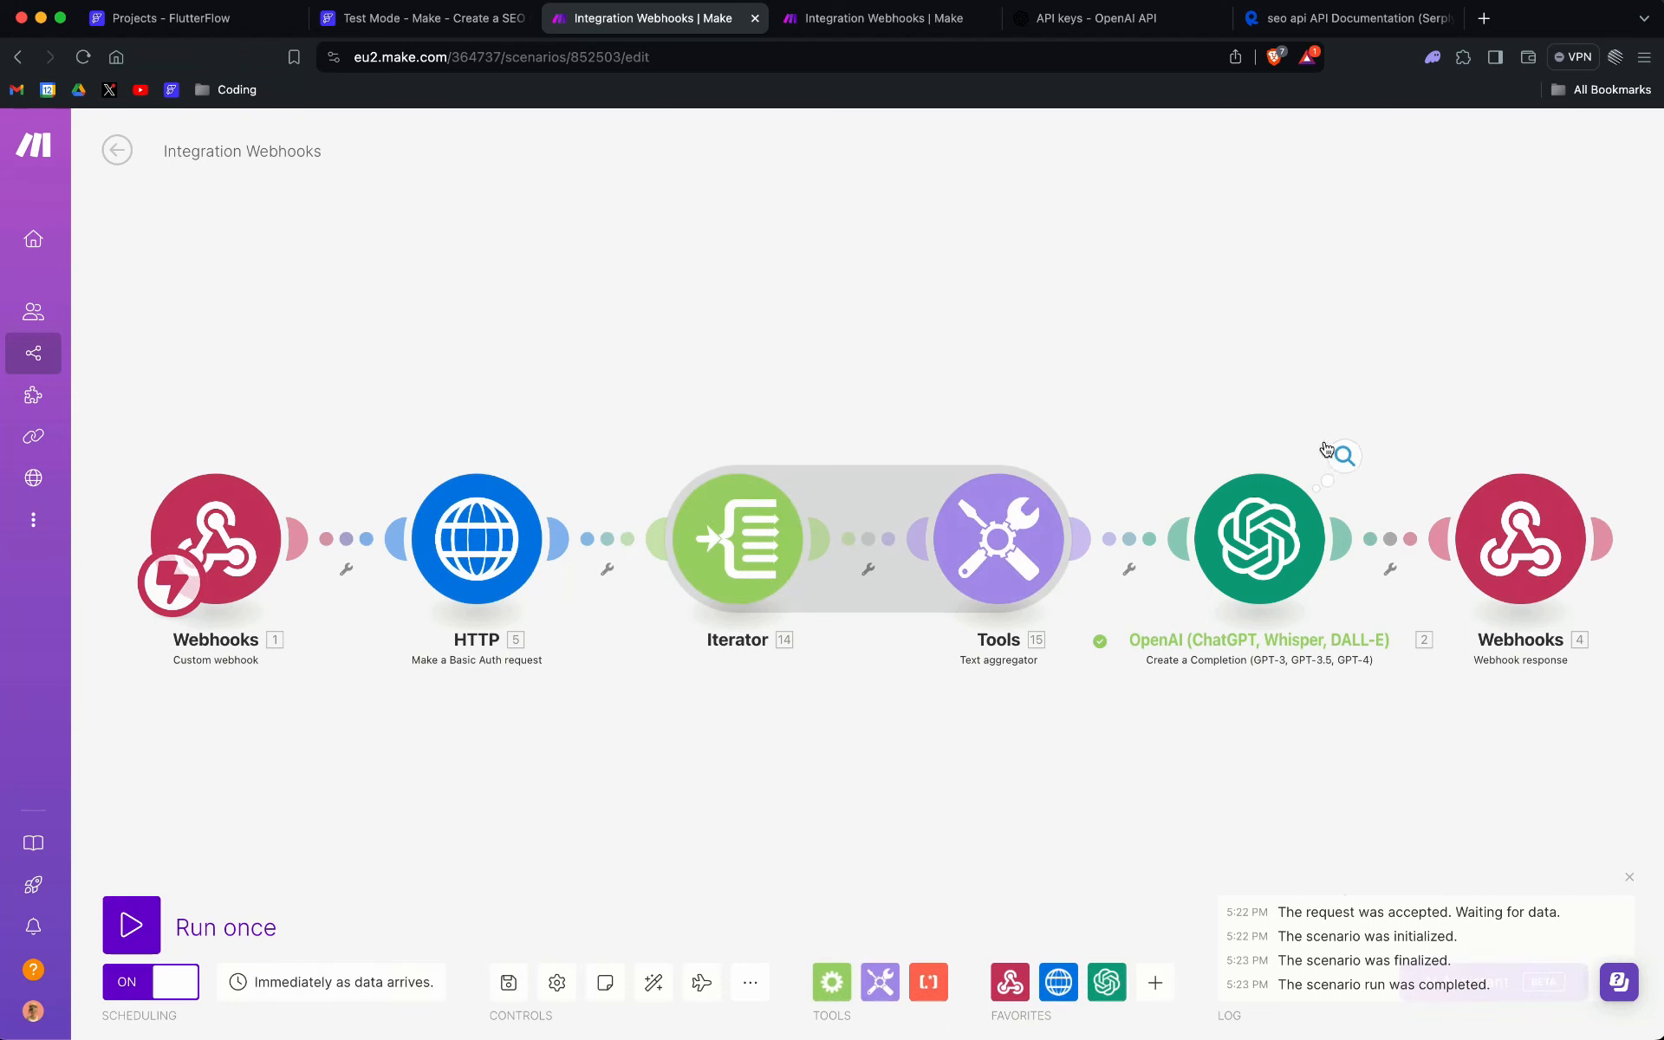
Step: Inspect the OpenAI module's run output, expanding Choices down to the message Content to read the generated article
click(1345, 457)
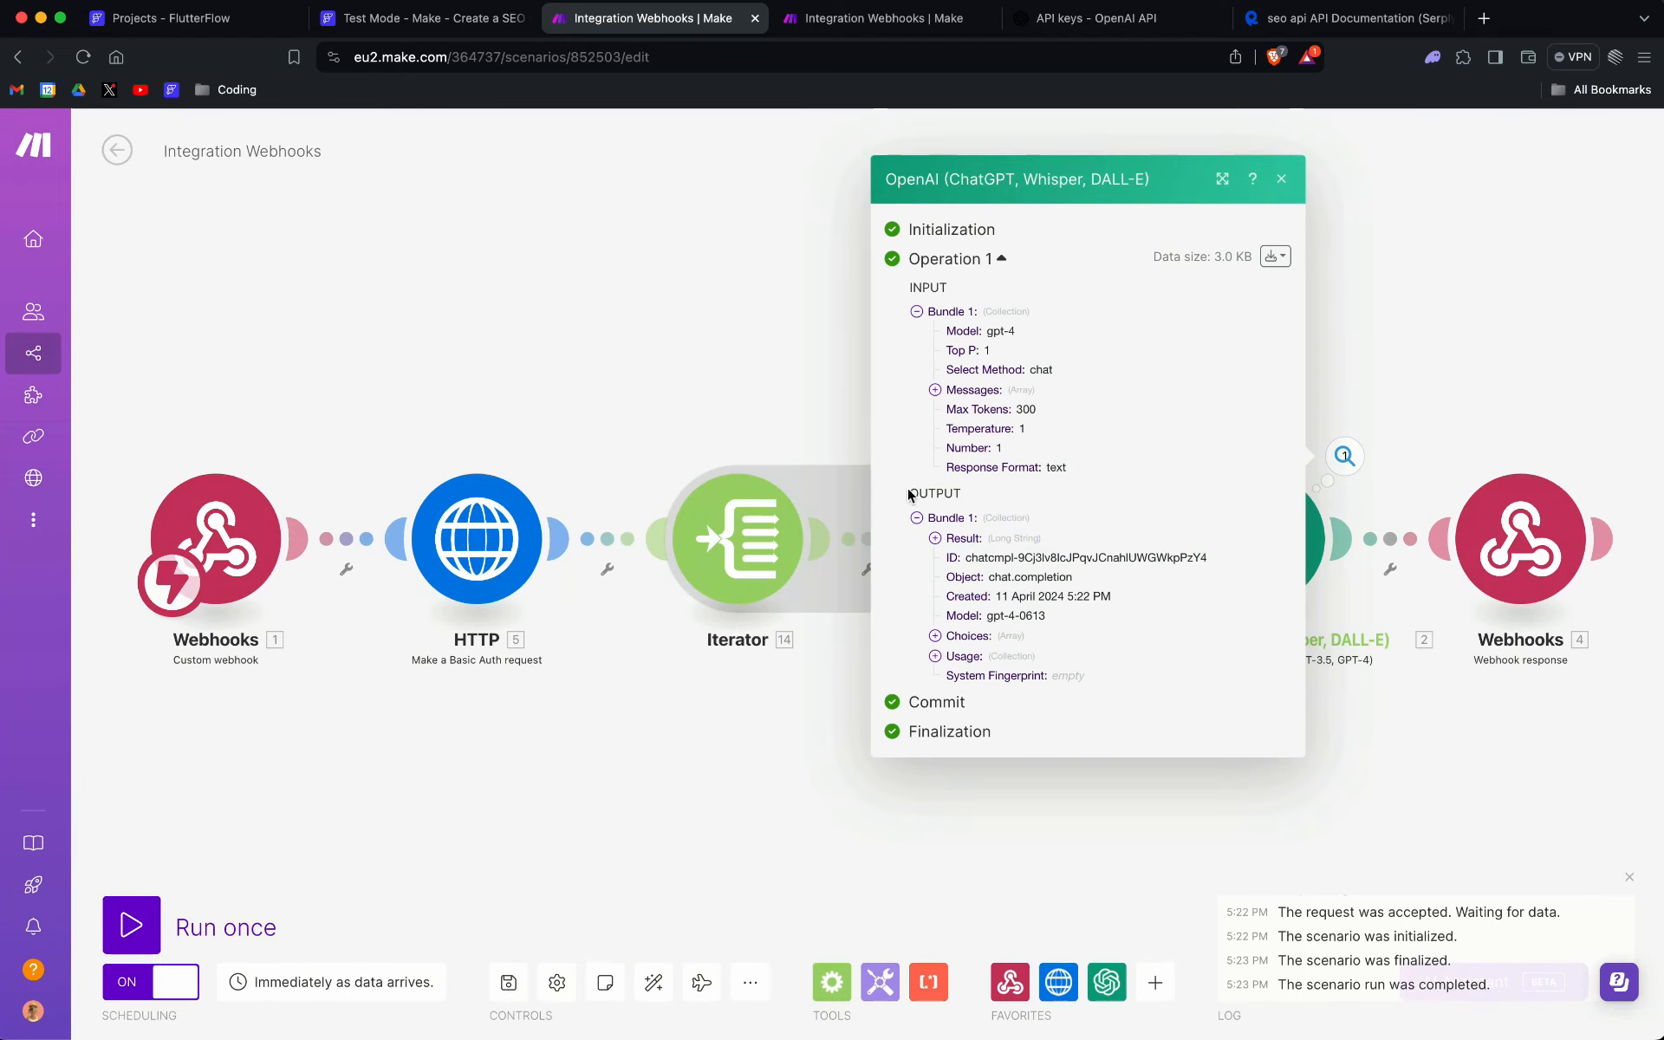
click(938, 637)
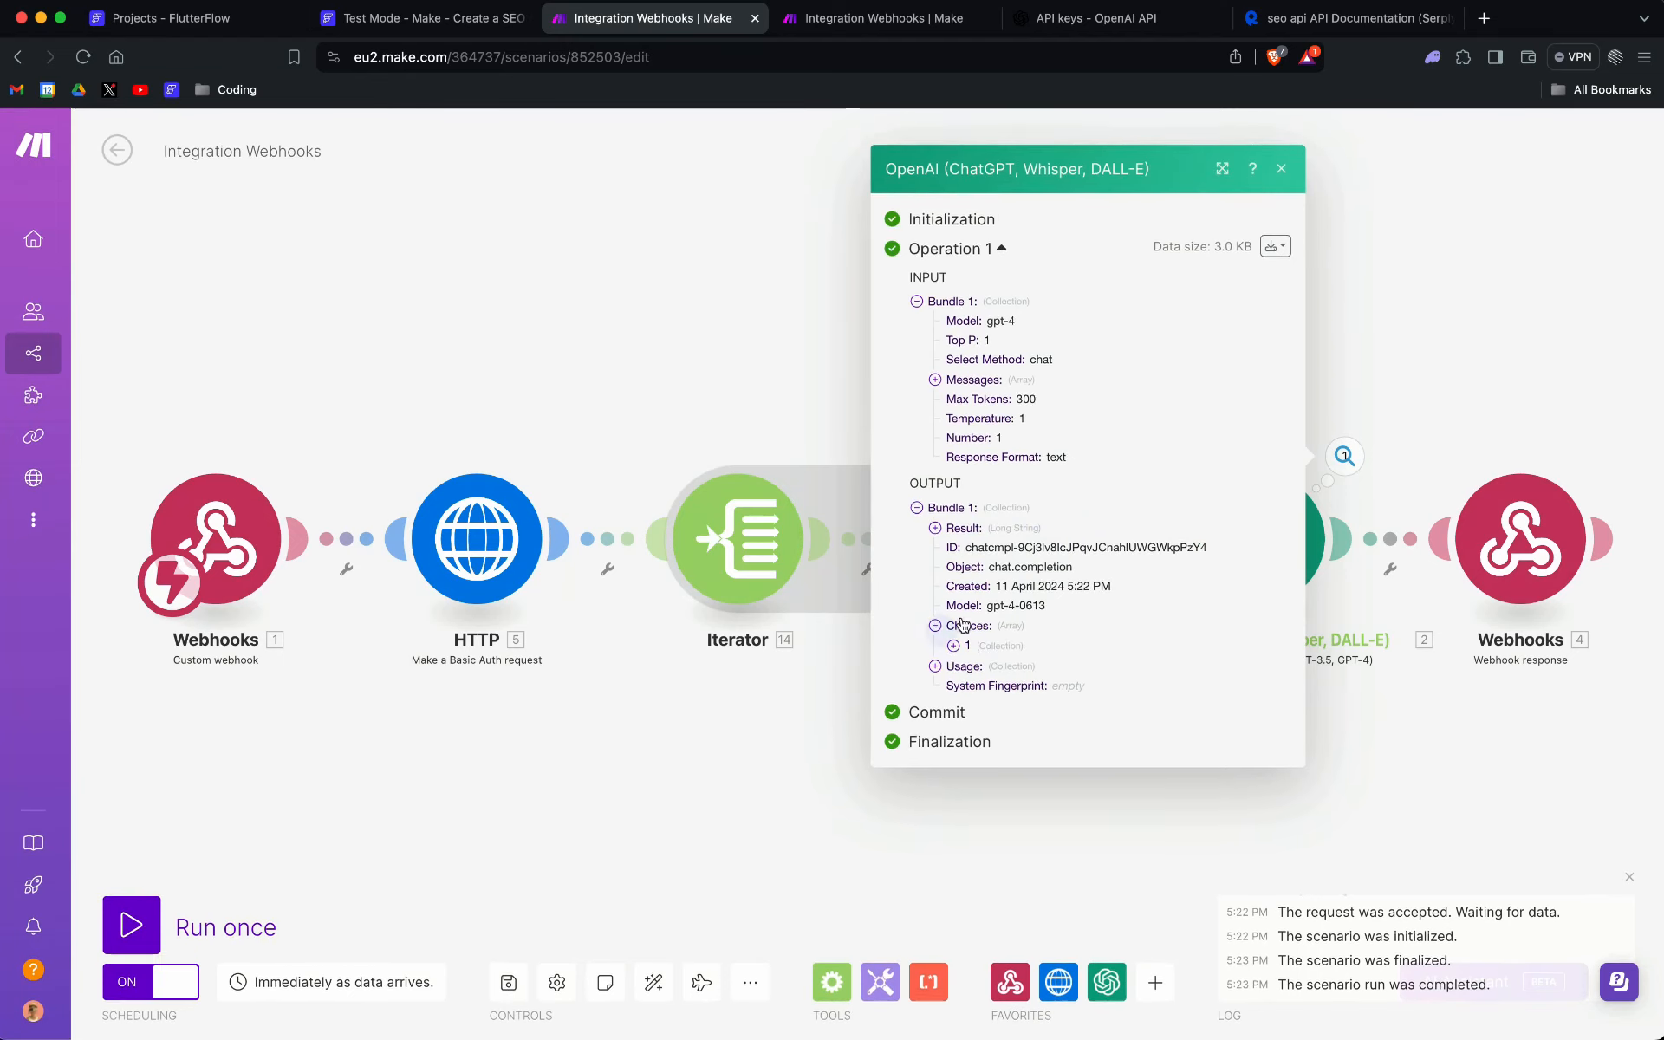
click(953, 646)
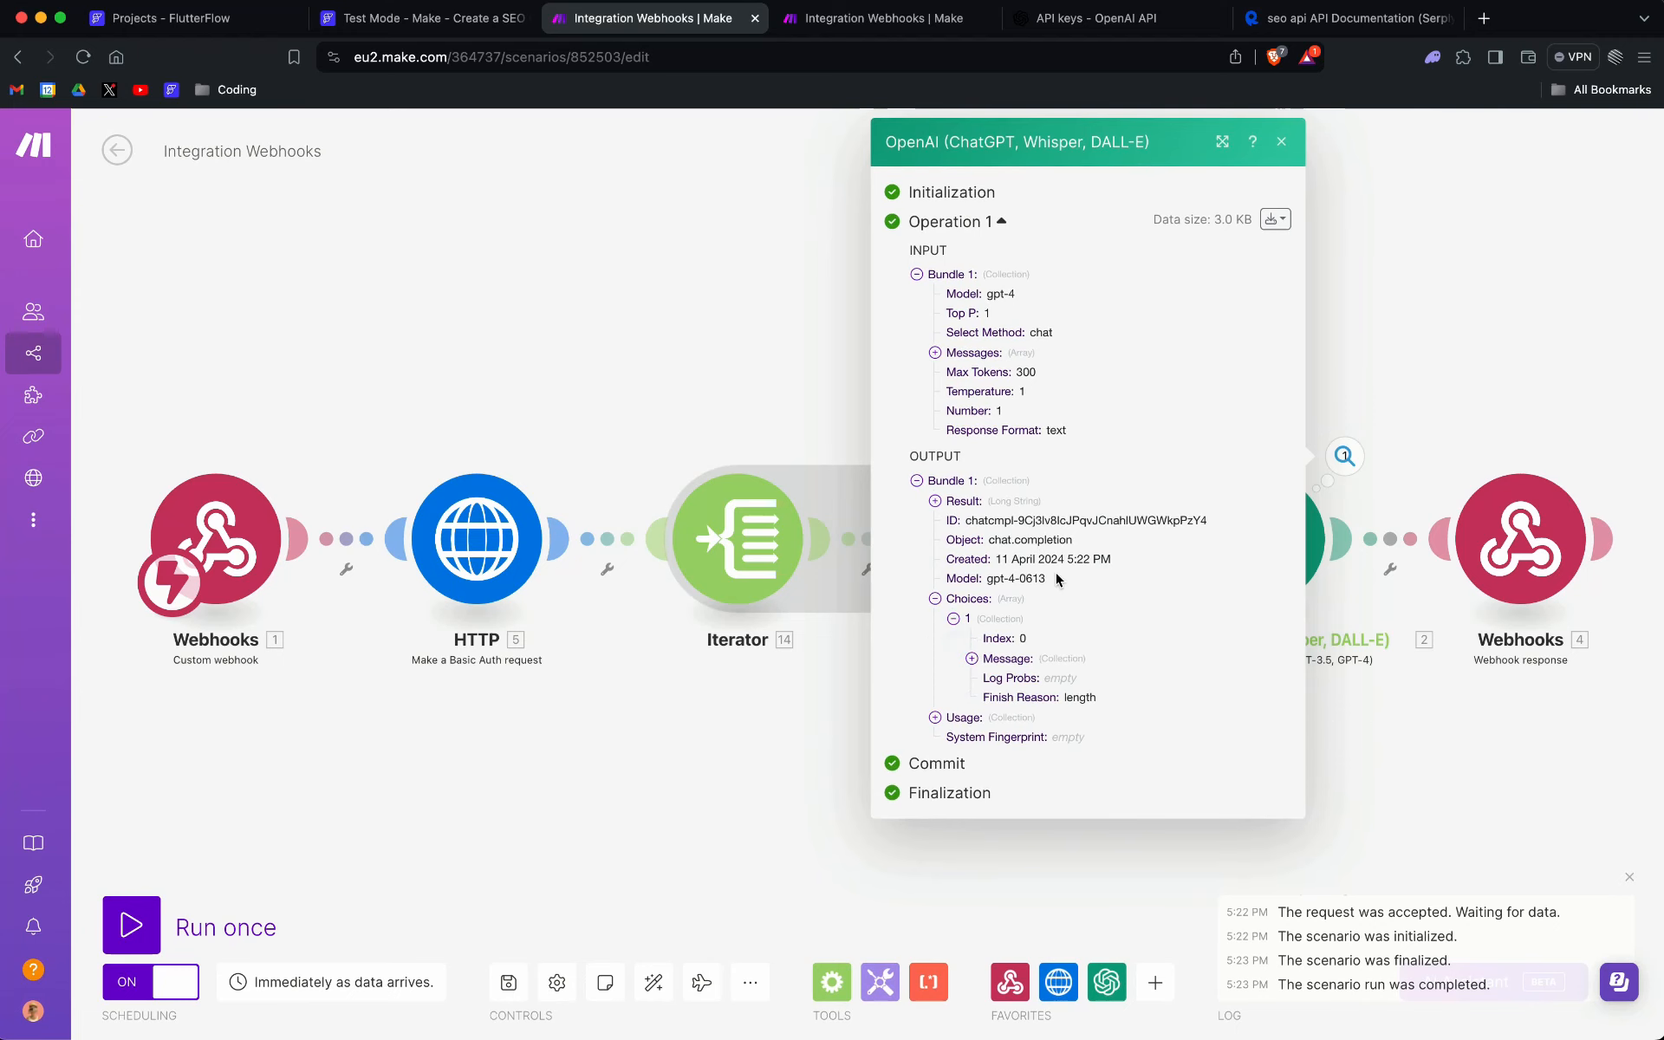
click(971, 658)
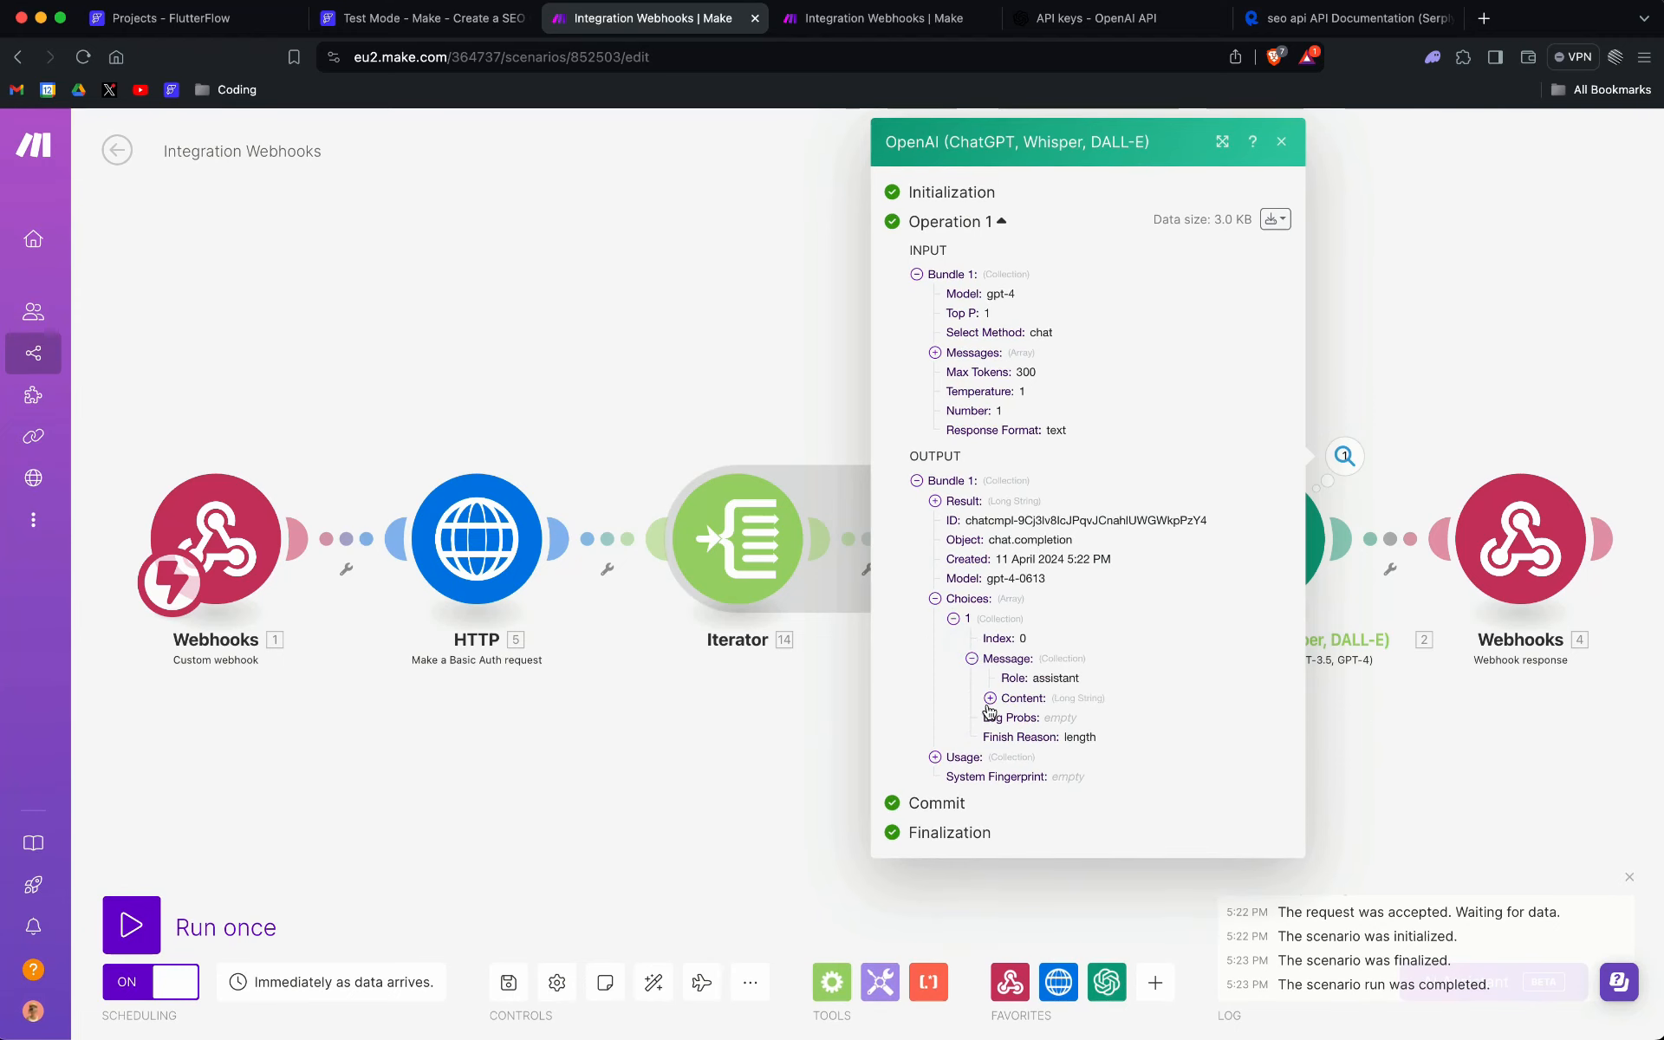
click(990, 697)
scroll(1086, 468, down, 5)
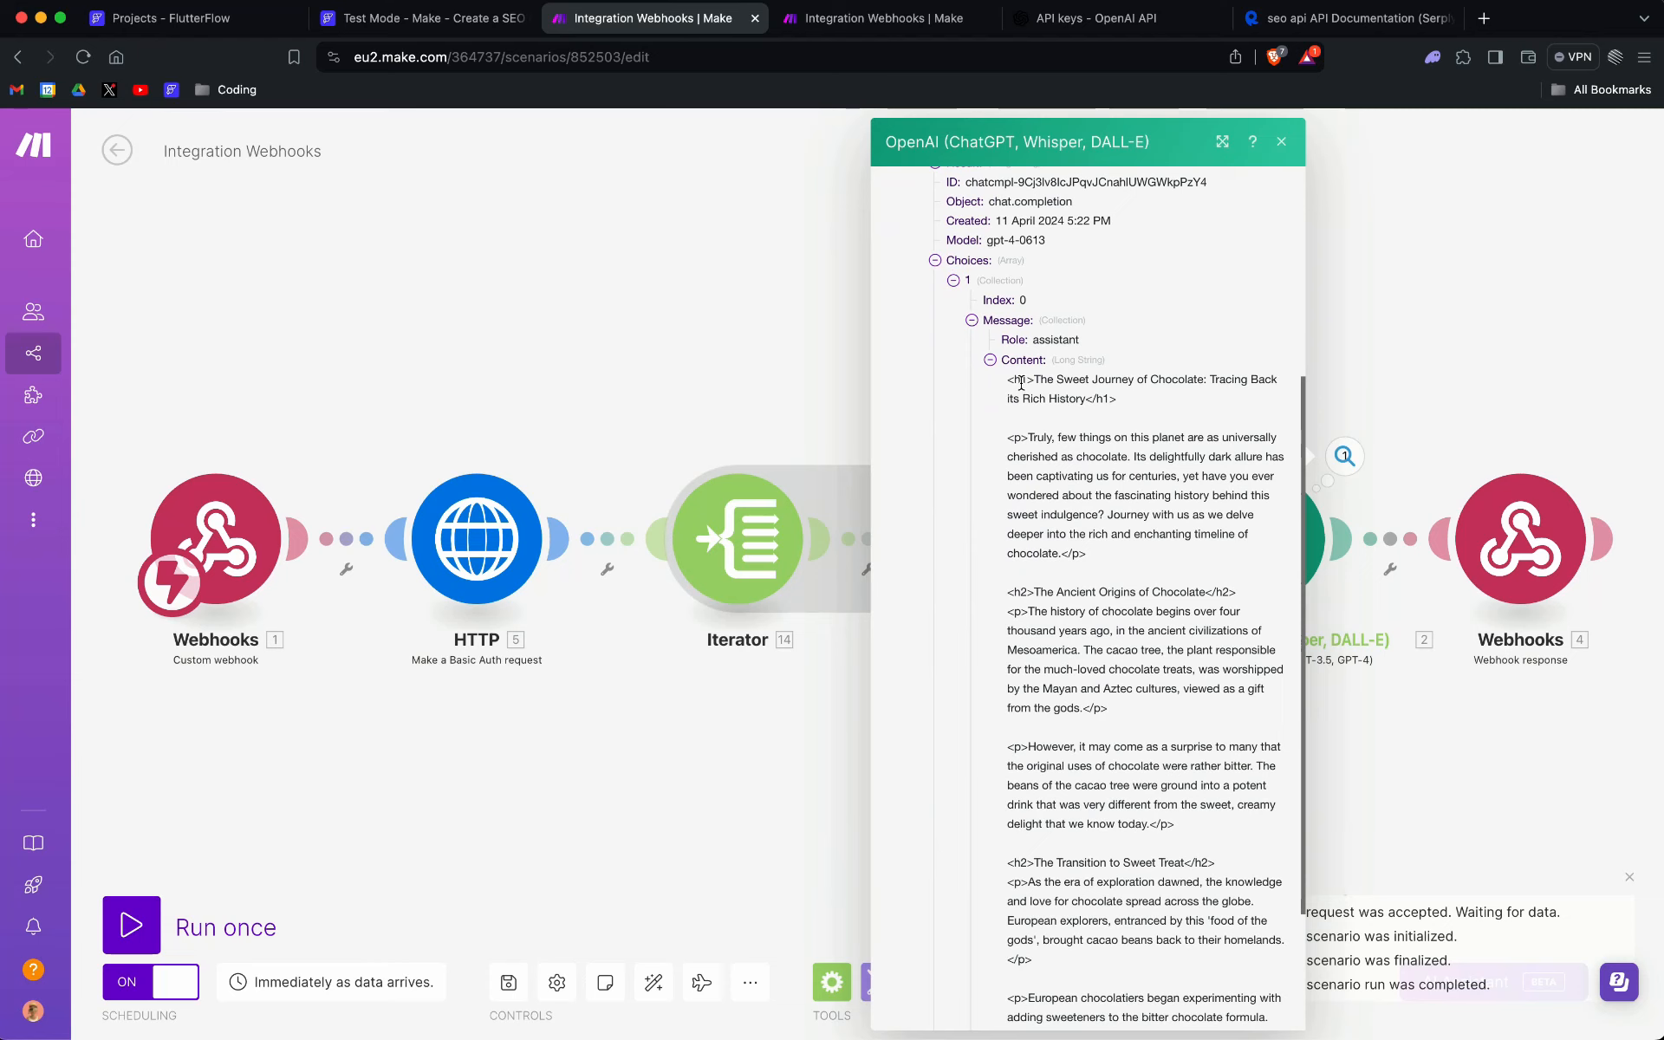
scroll(1105, 607, down, 3)
scroll(1106, 604, up, 5)
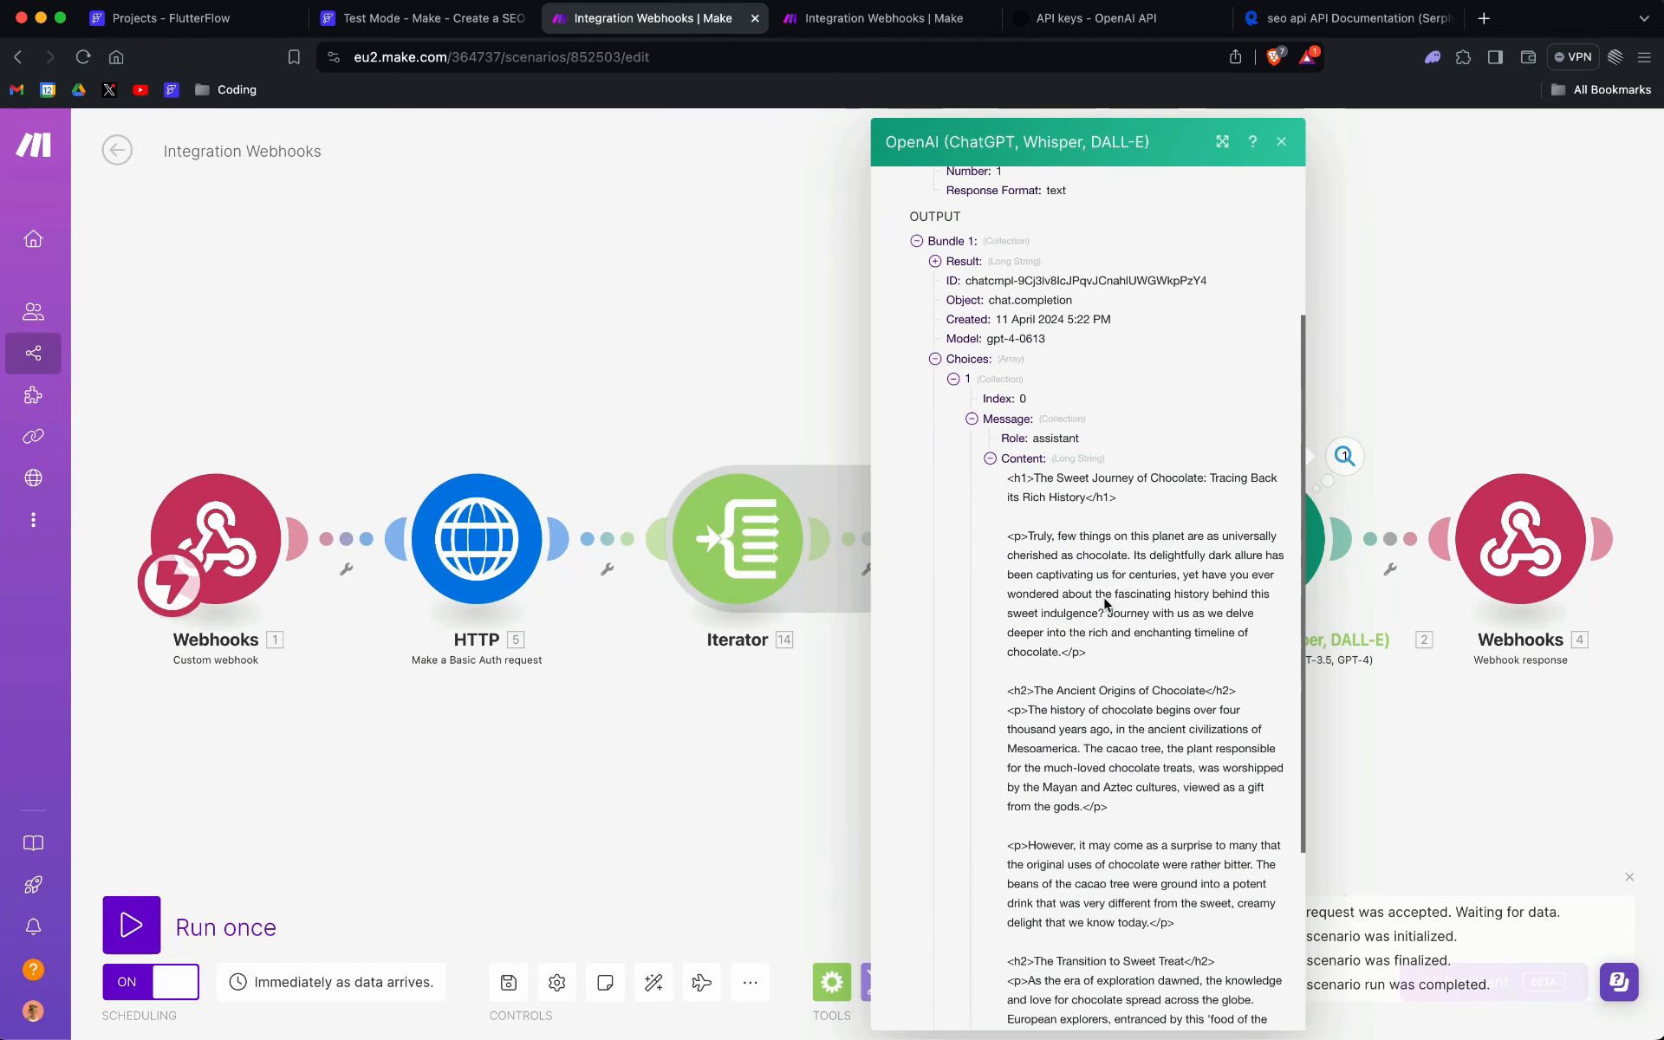
Step: Review the Webhook response's Body mapping against the OpenAI Choices, Message and Content items, leaving the module unchanged
click(1539, 548)
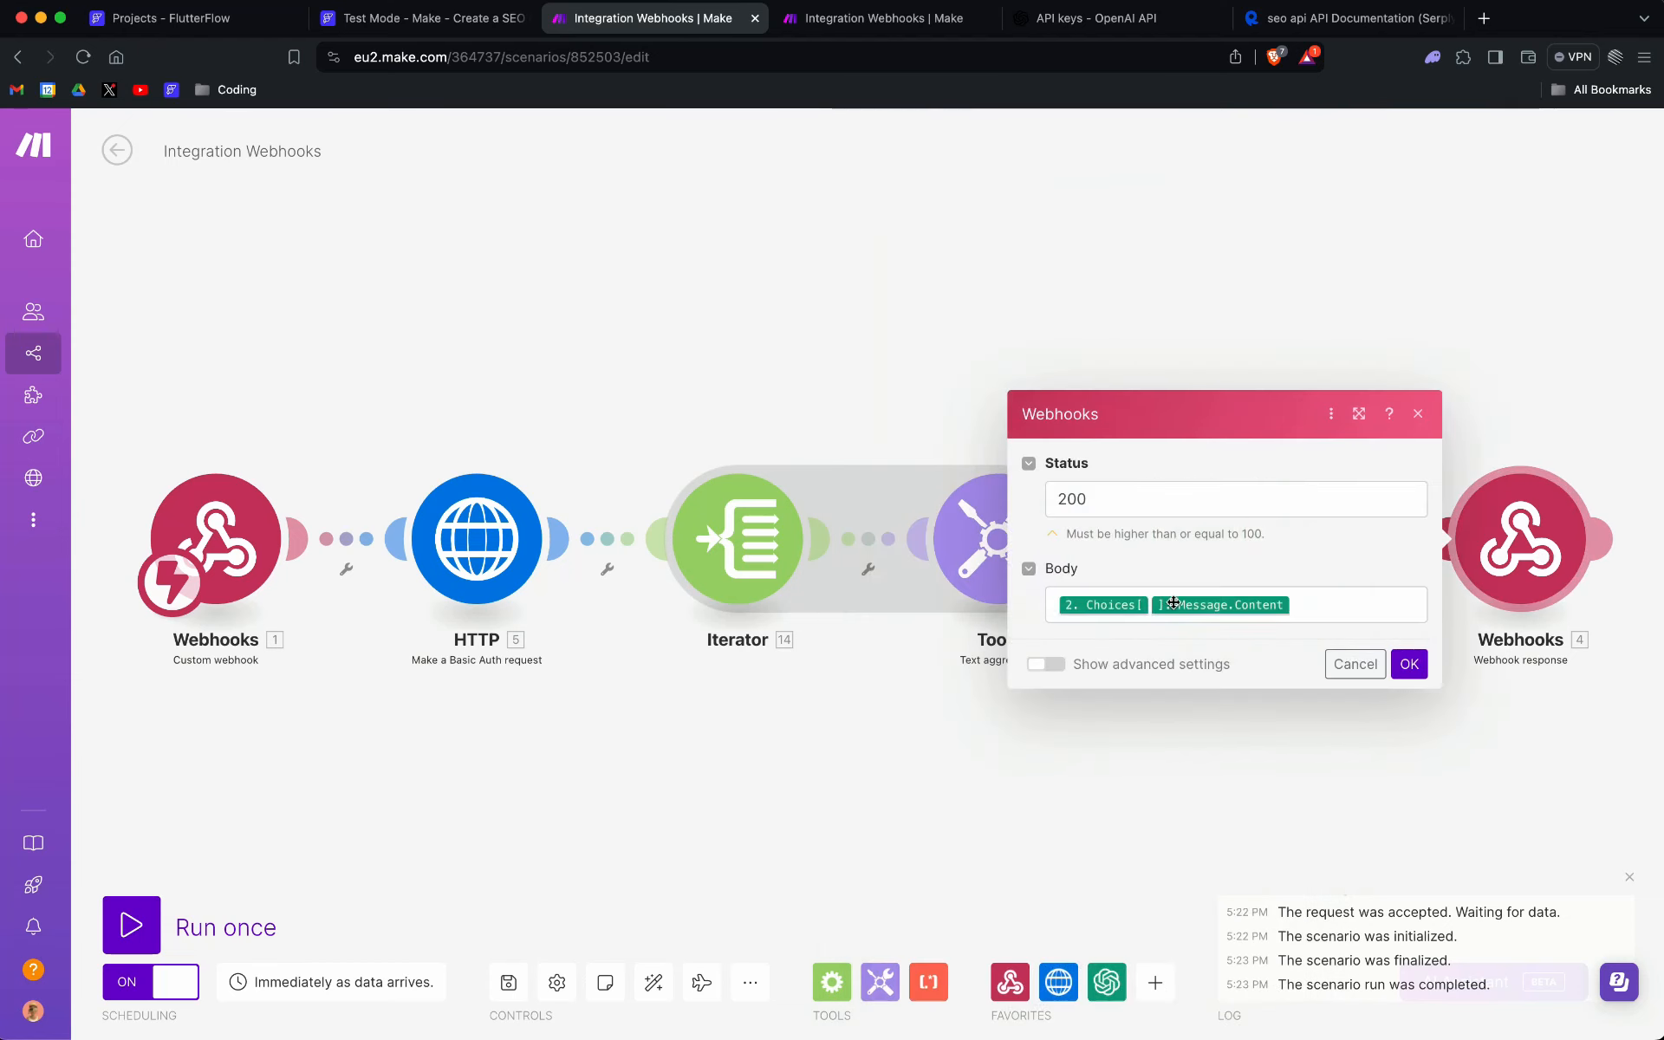
click(1299, 595)
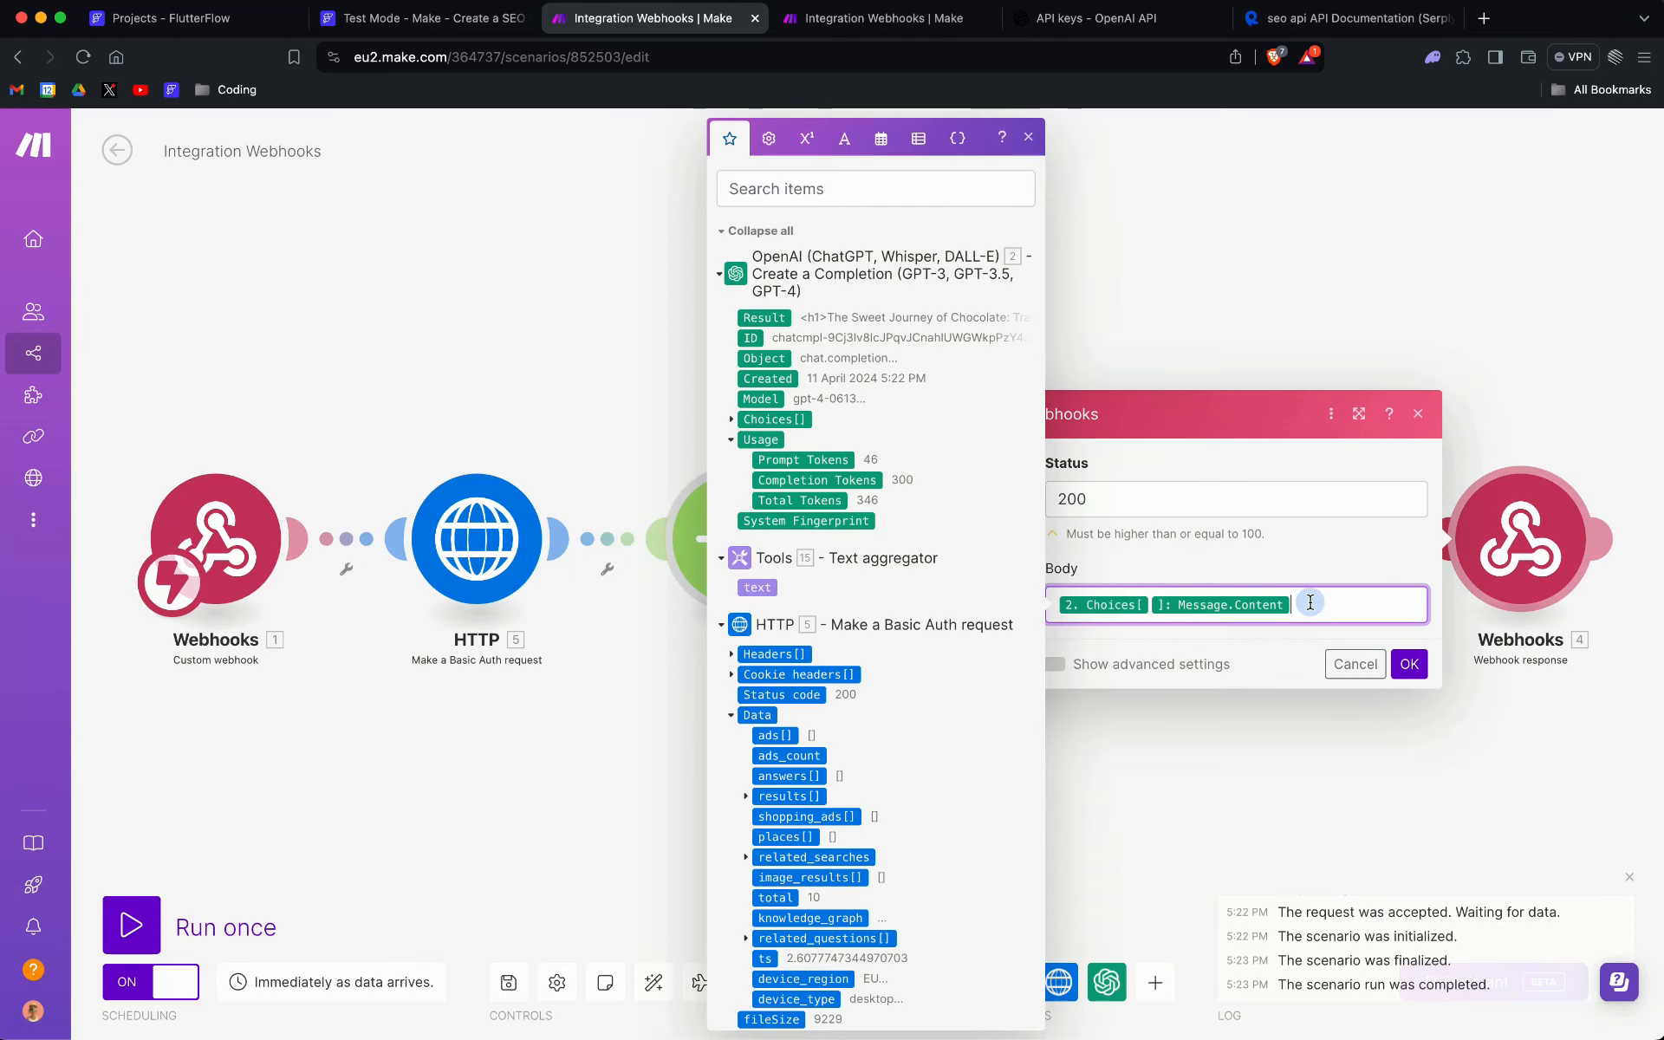
click(732, 421)
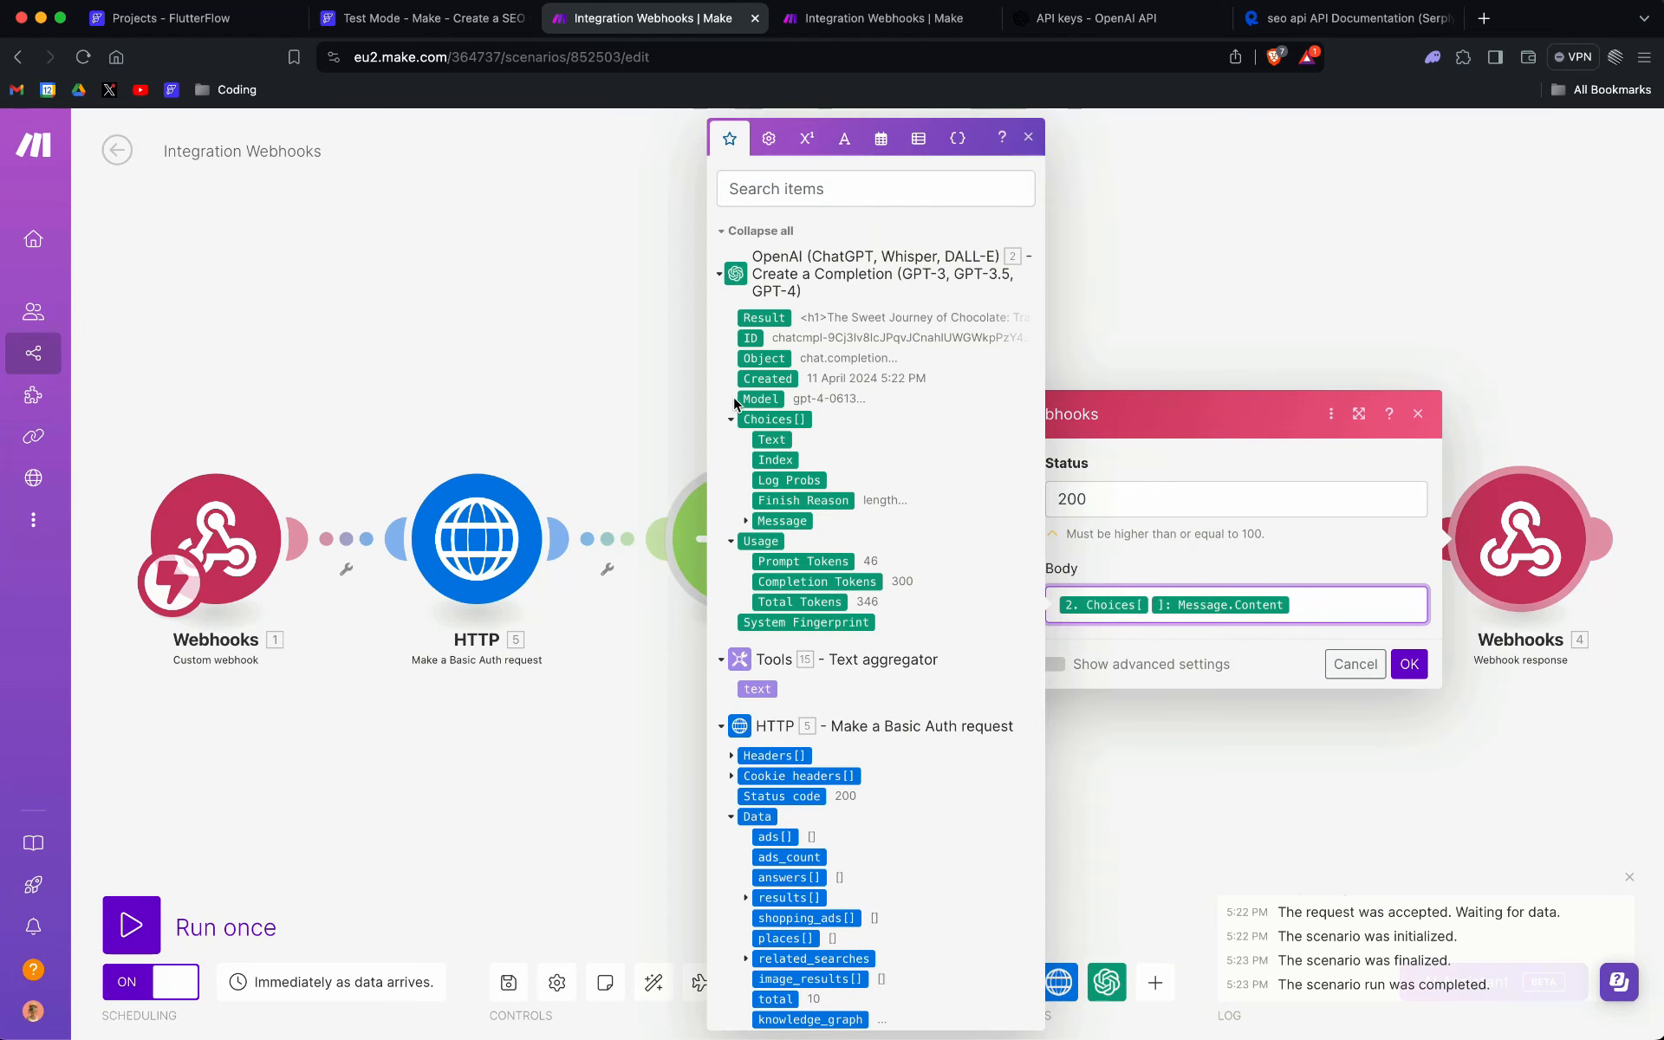
click(745, 520)
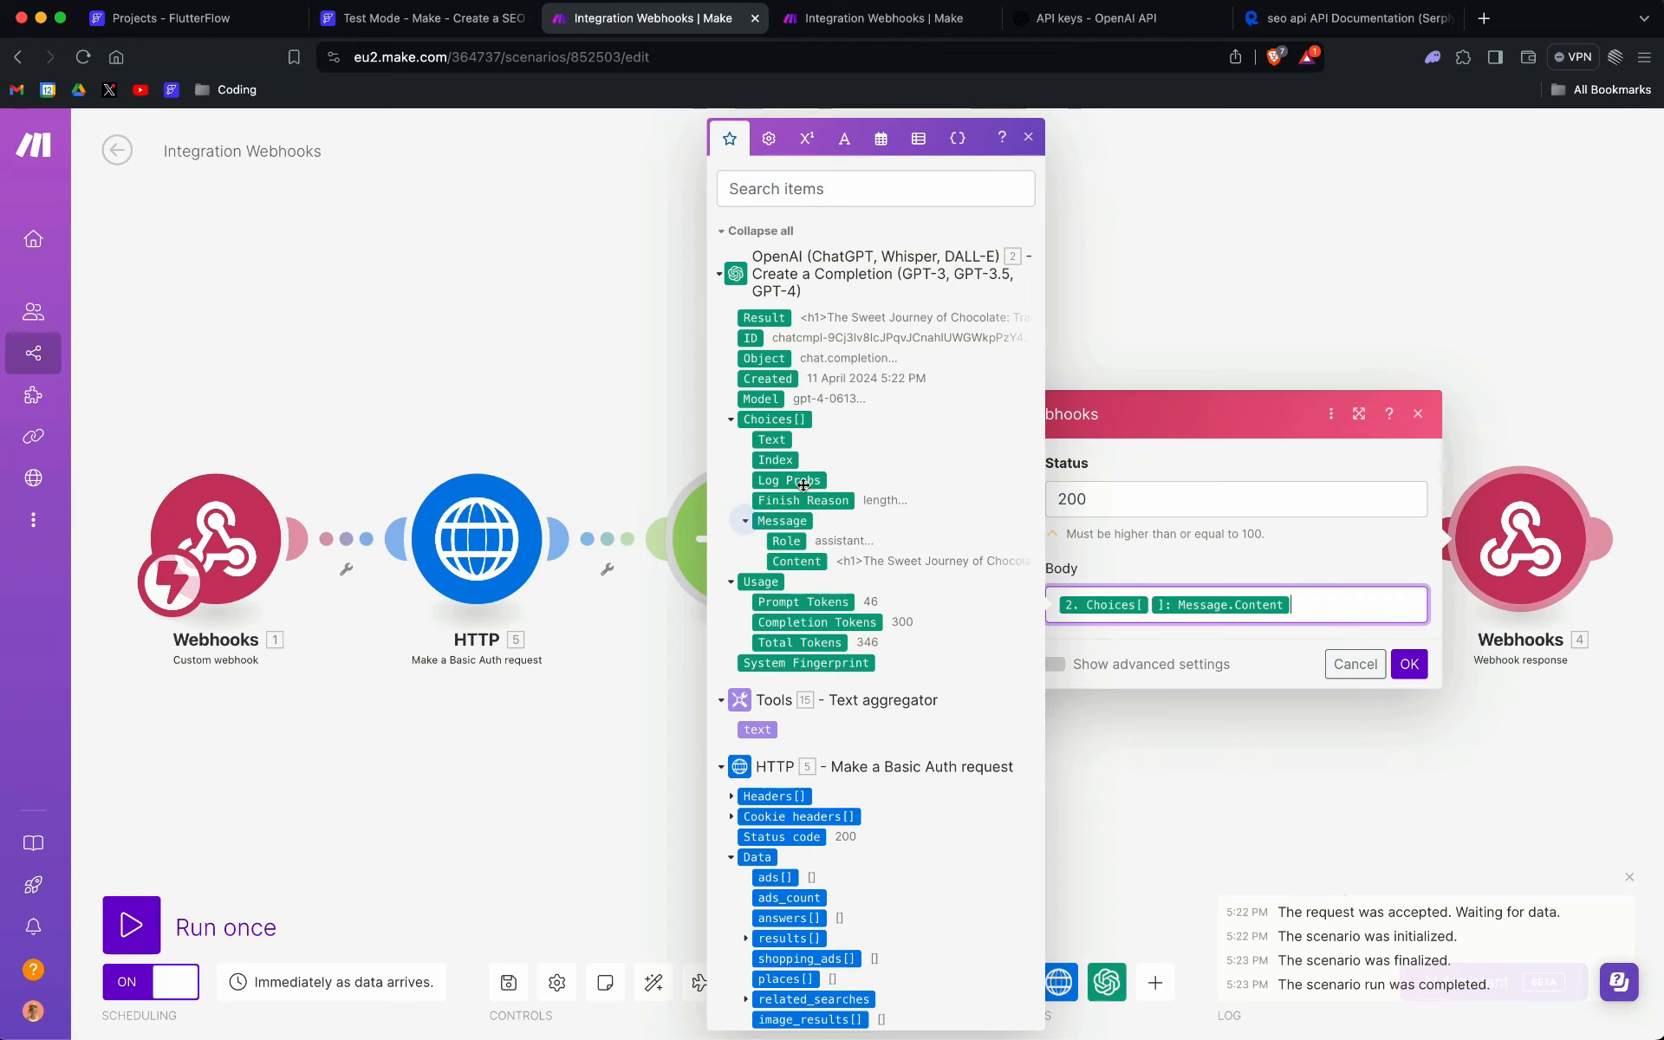
scroll(752, 516, down, 2)
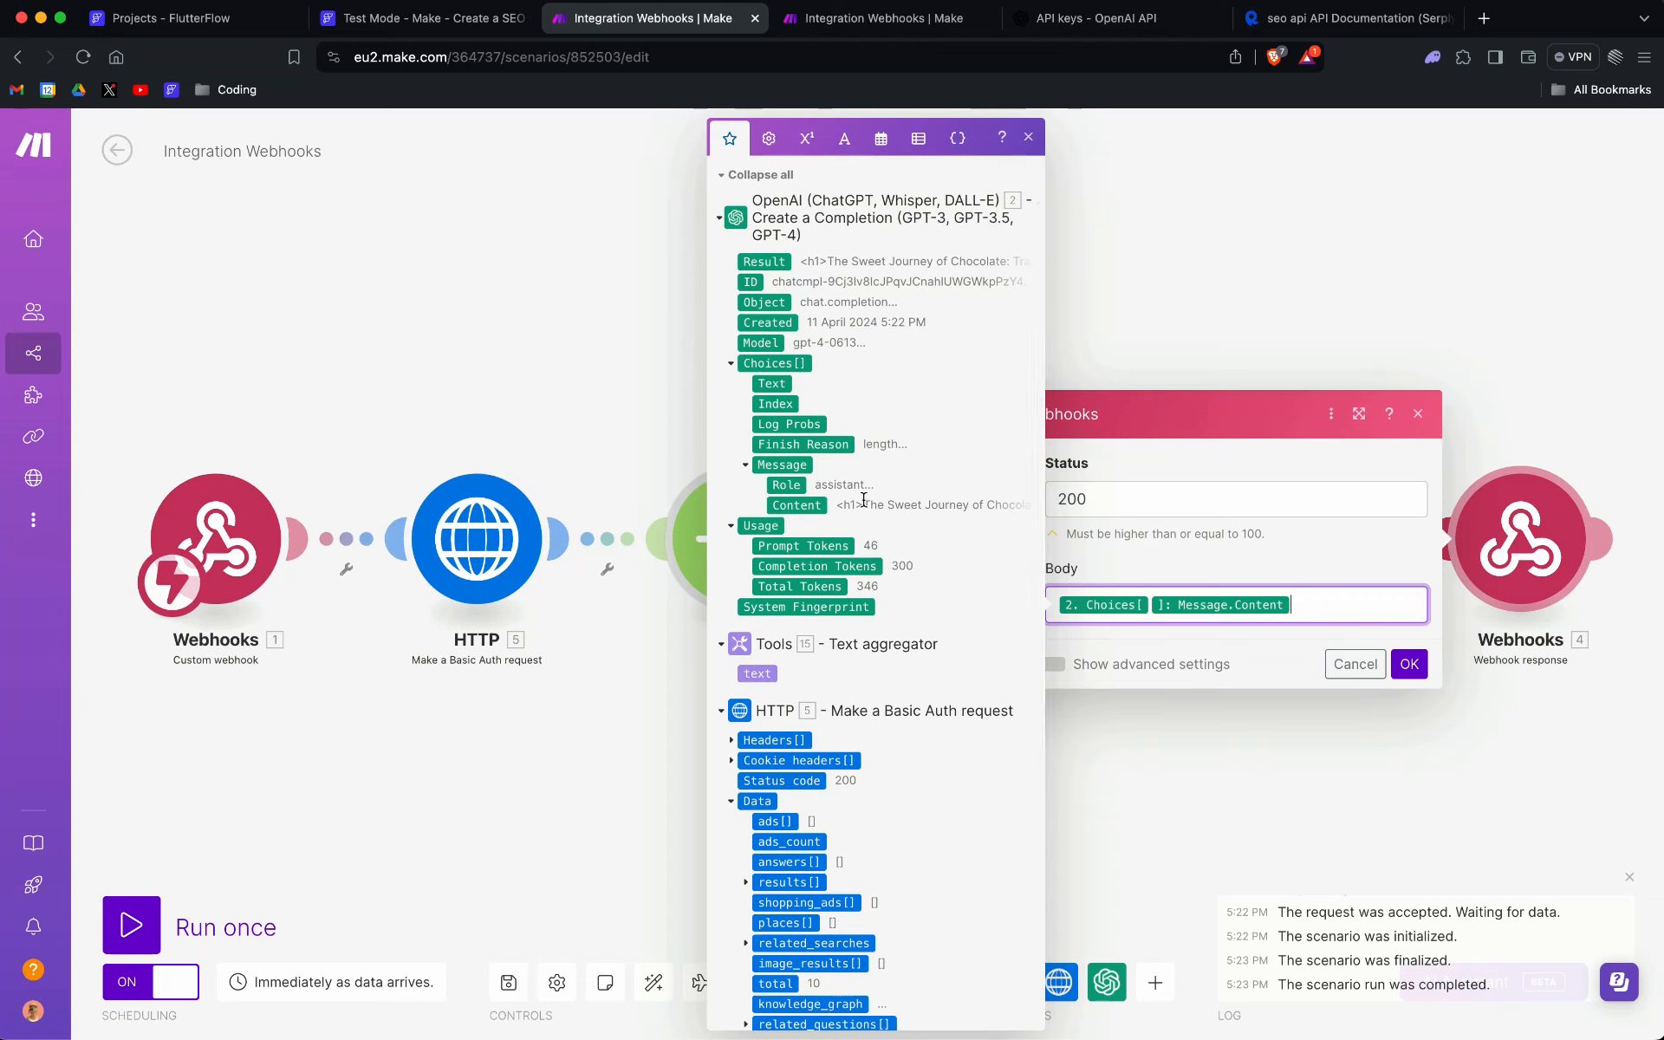
click(1344, 671)
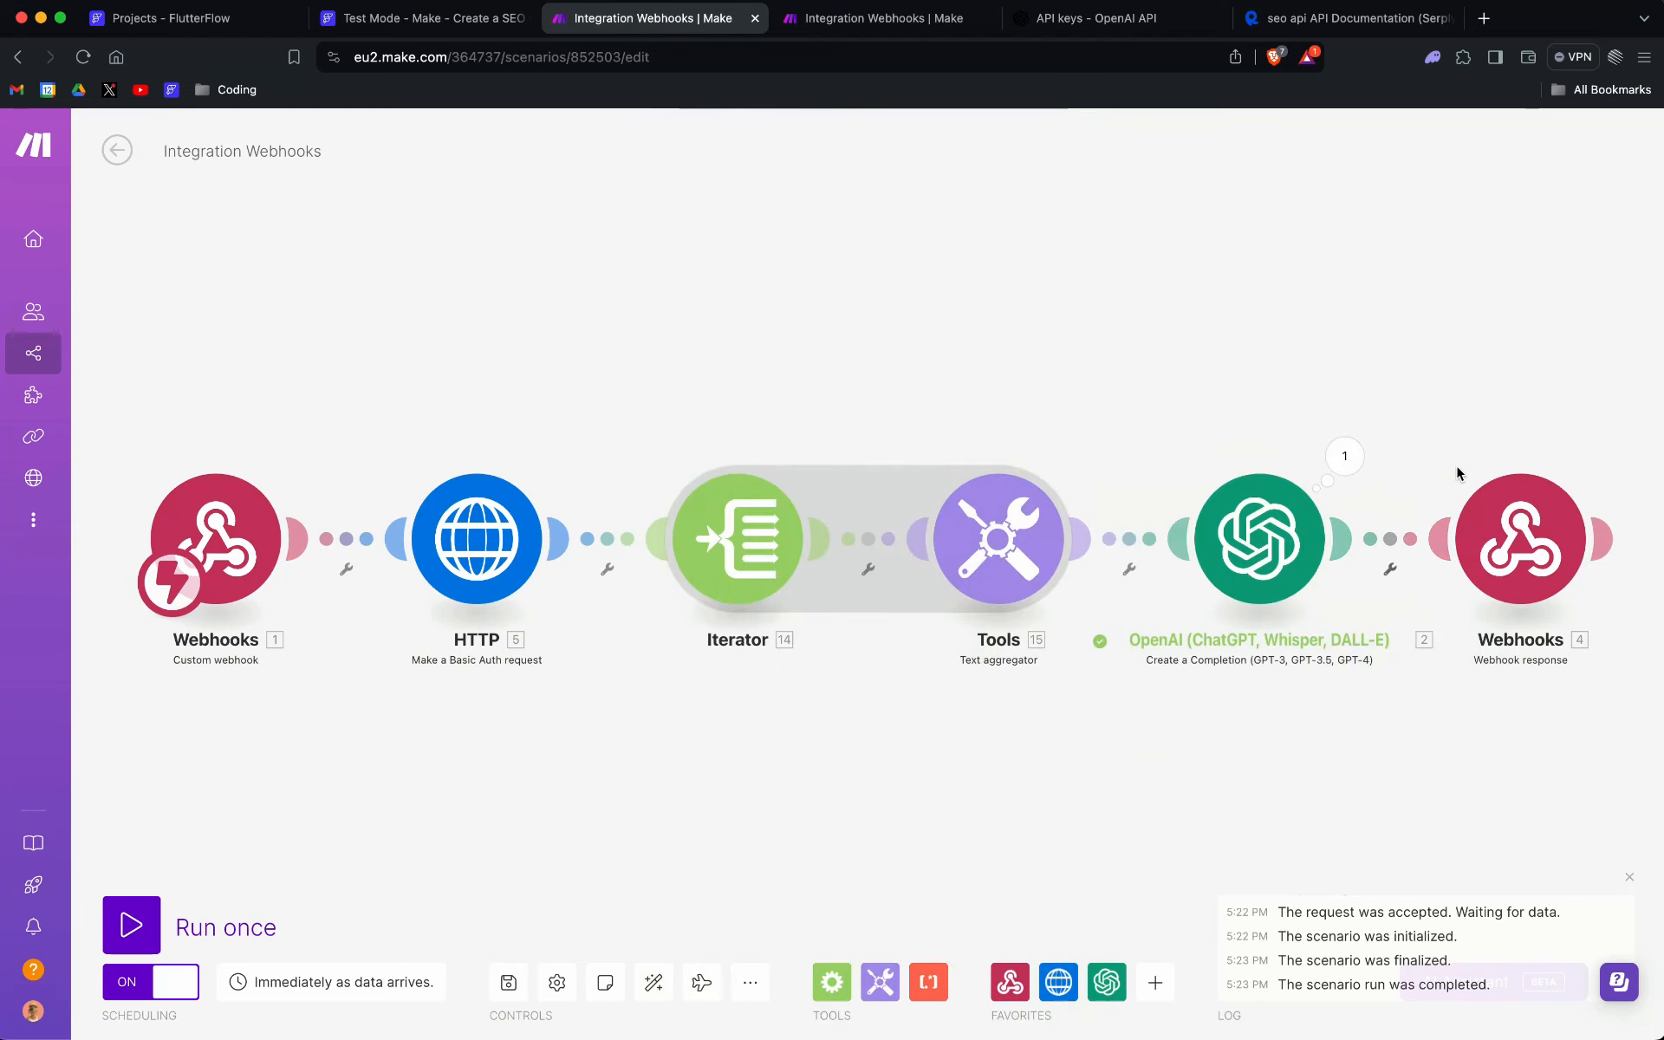
click(1504, 542)
click(1417, 413)
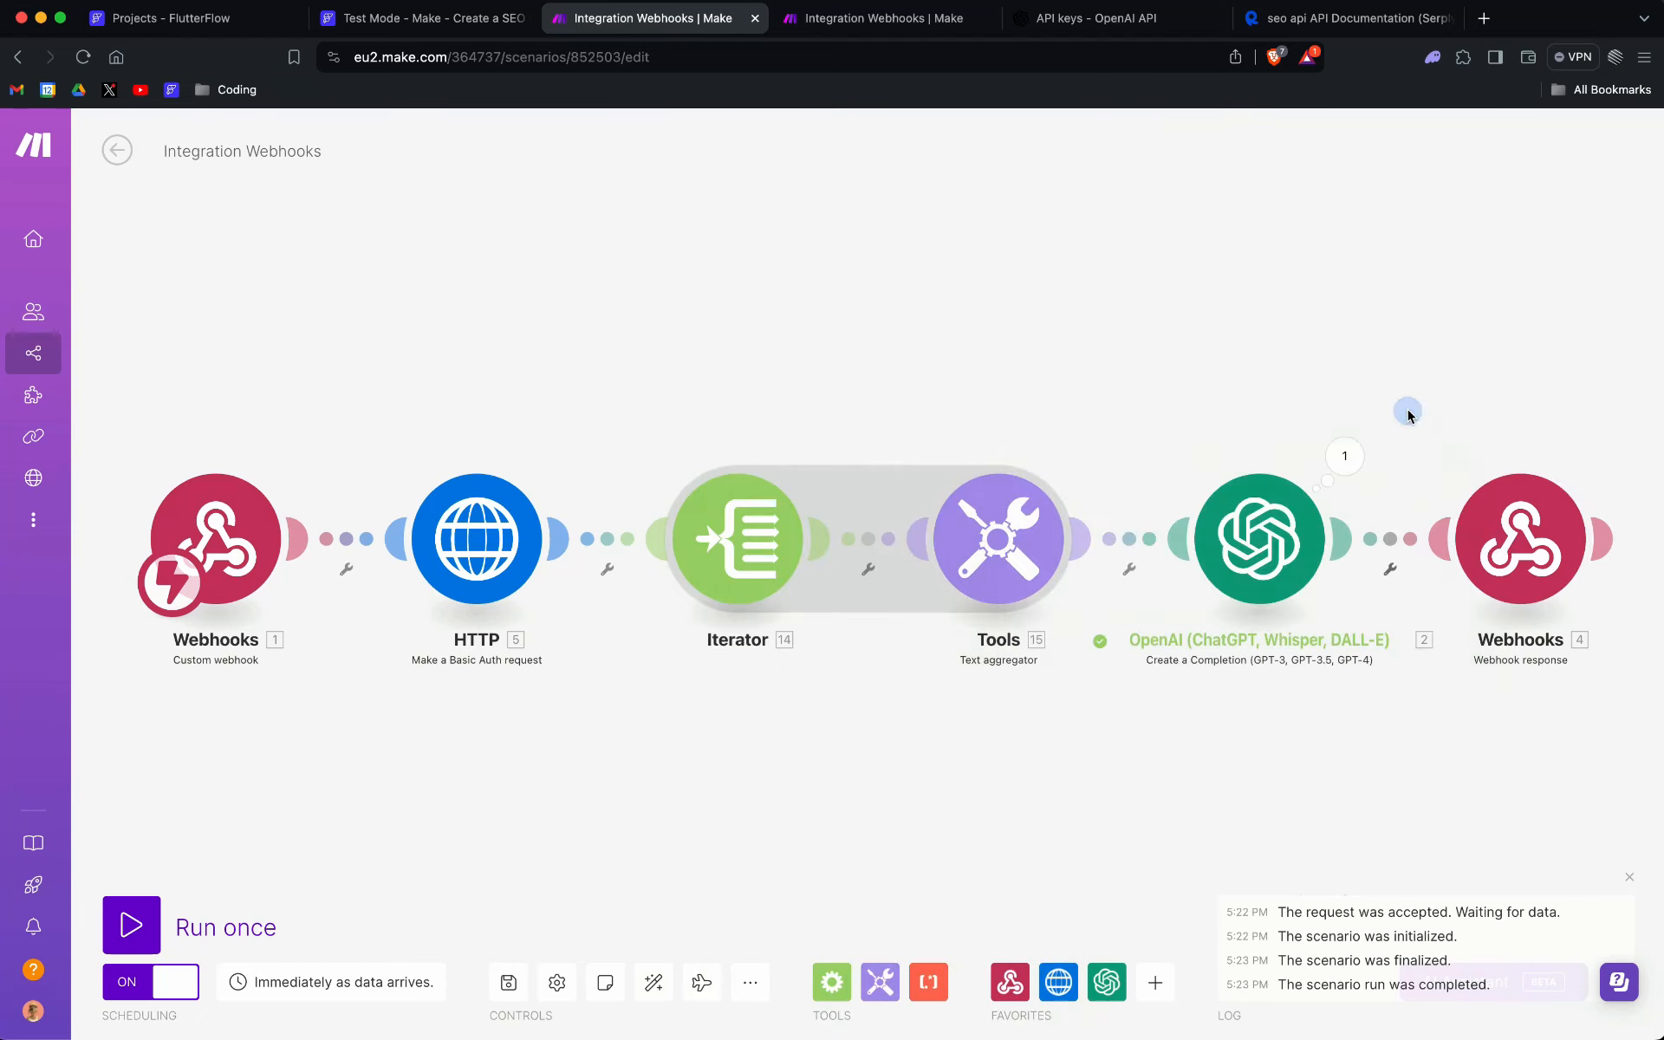
Step: Switch to the FlutterFlow project and review the make API call's raw test response and JSON path settings
click(425, 17)
key(ctrl+shift+Tab)
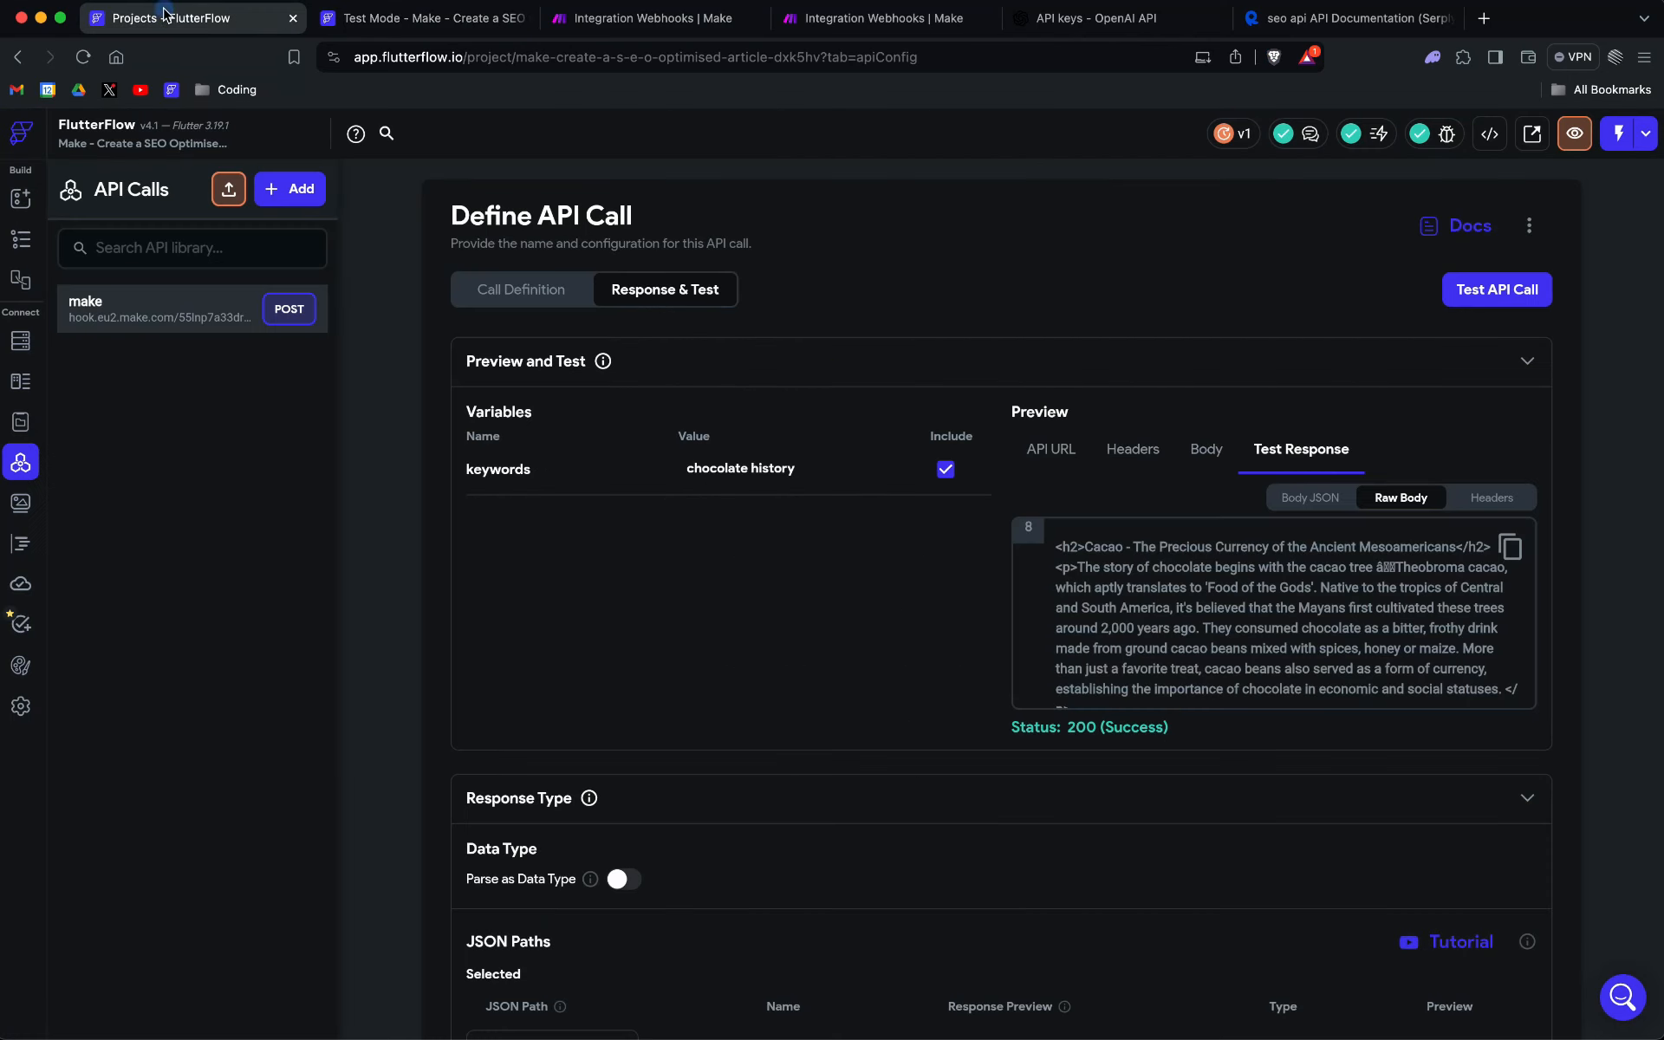
scroll(1185, 659, down, 5)
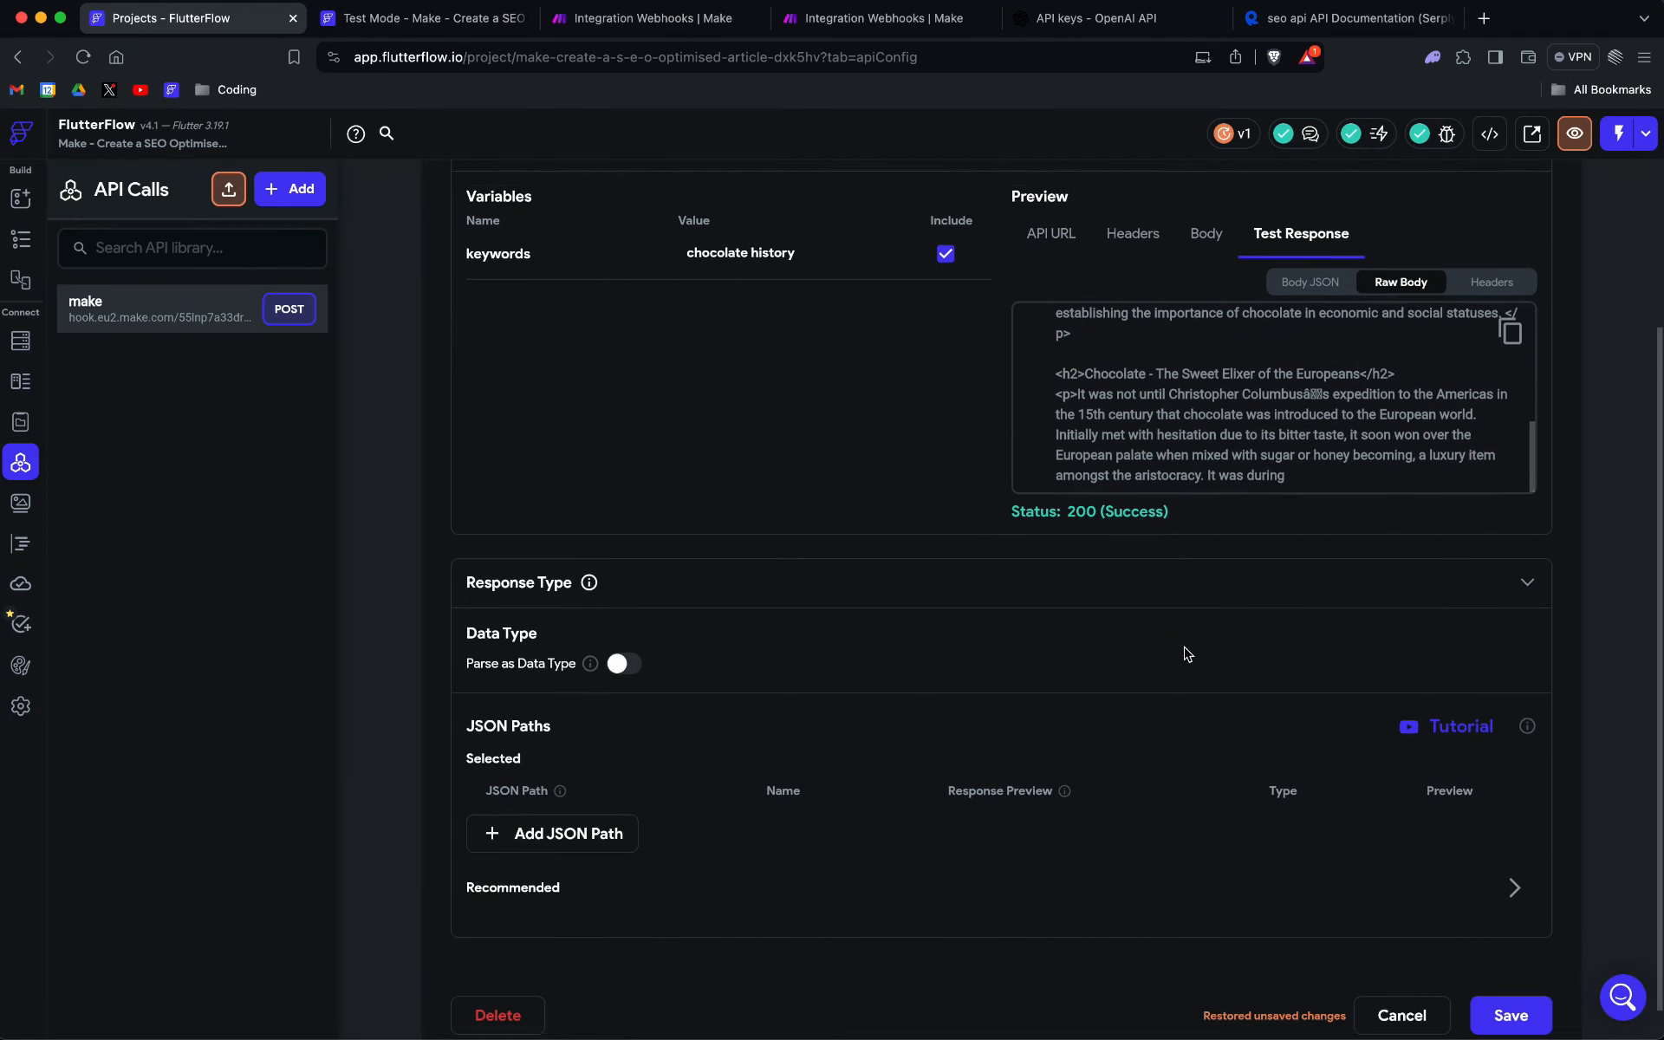
scroll(1147, 478, up, 7)
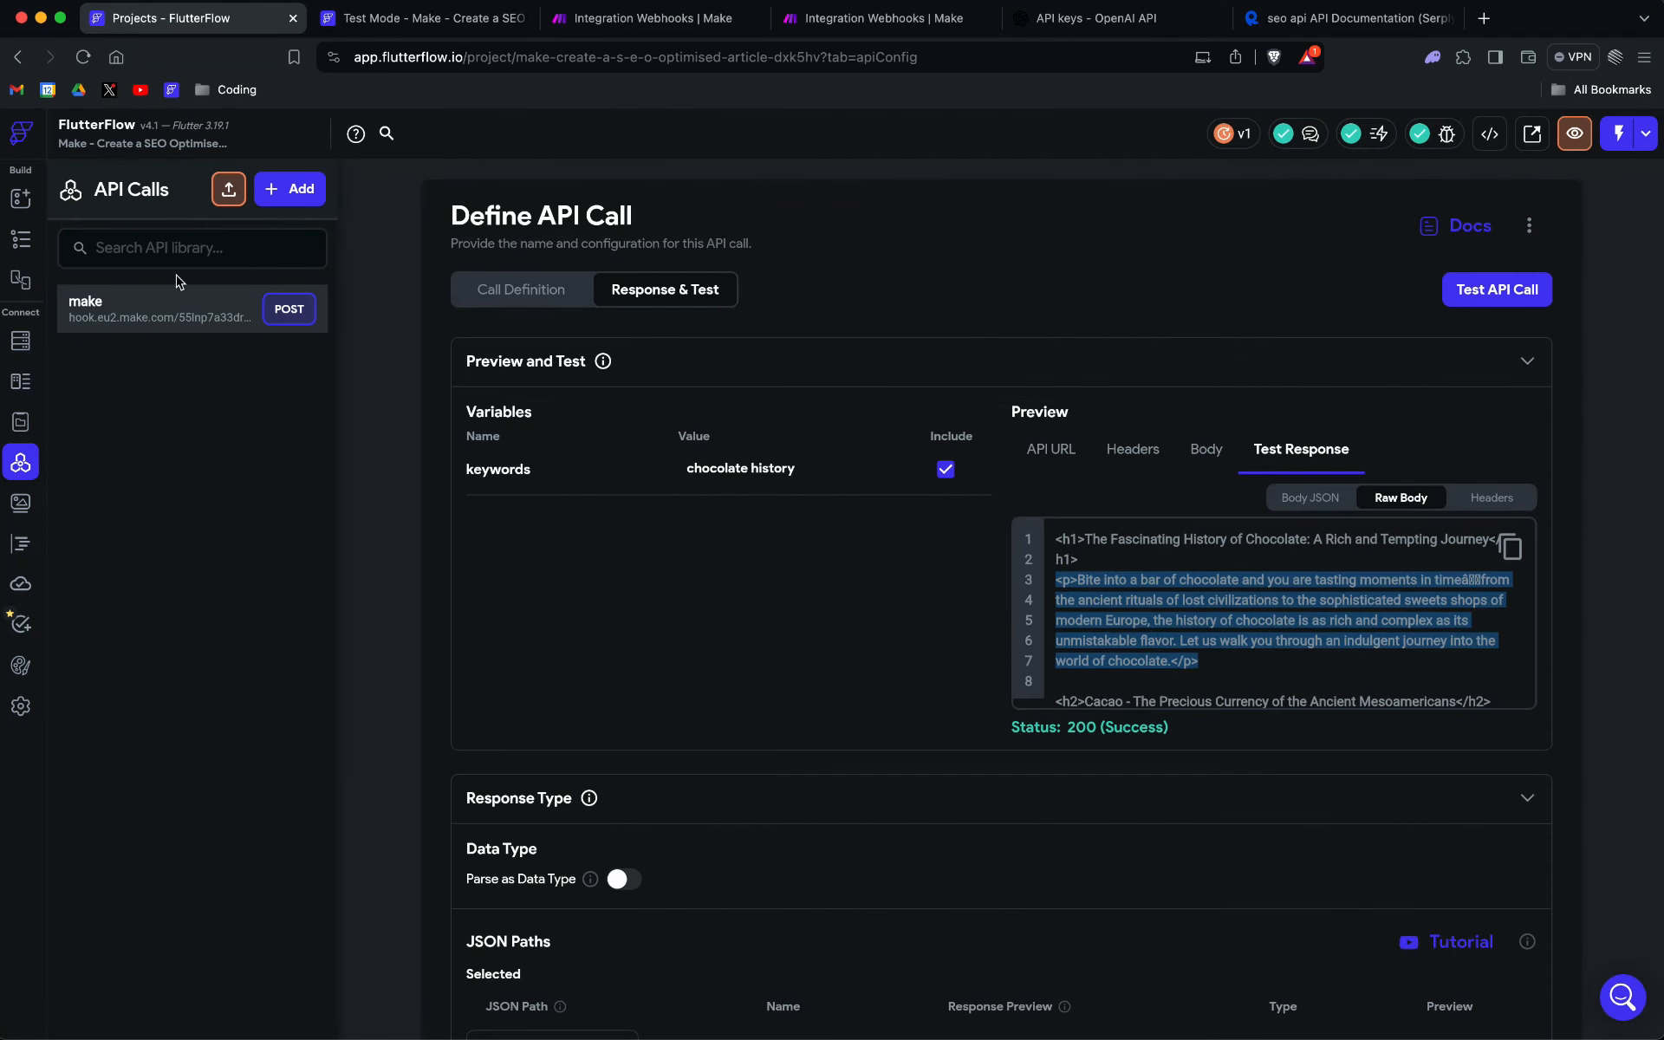
Step: Open the Generate Article button's action flow on HomePage and examine its Backend Call action for the make API
click(22, 244)
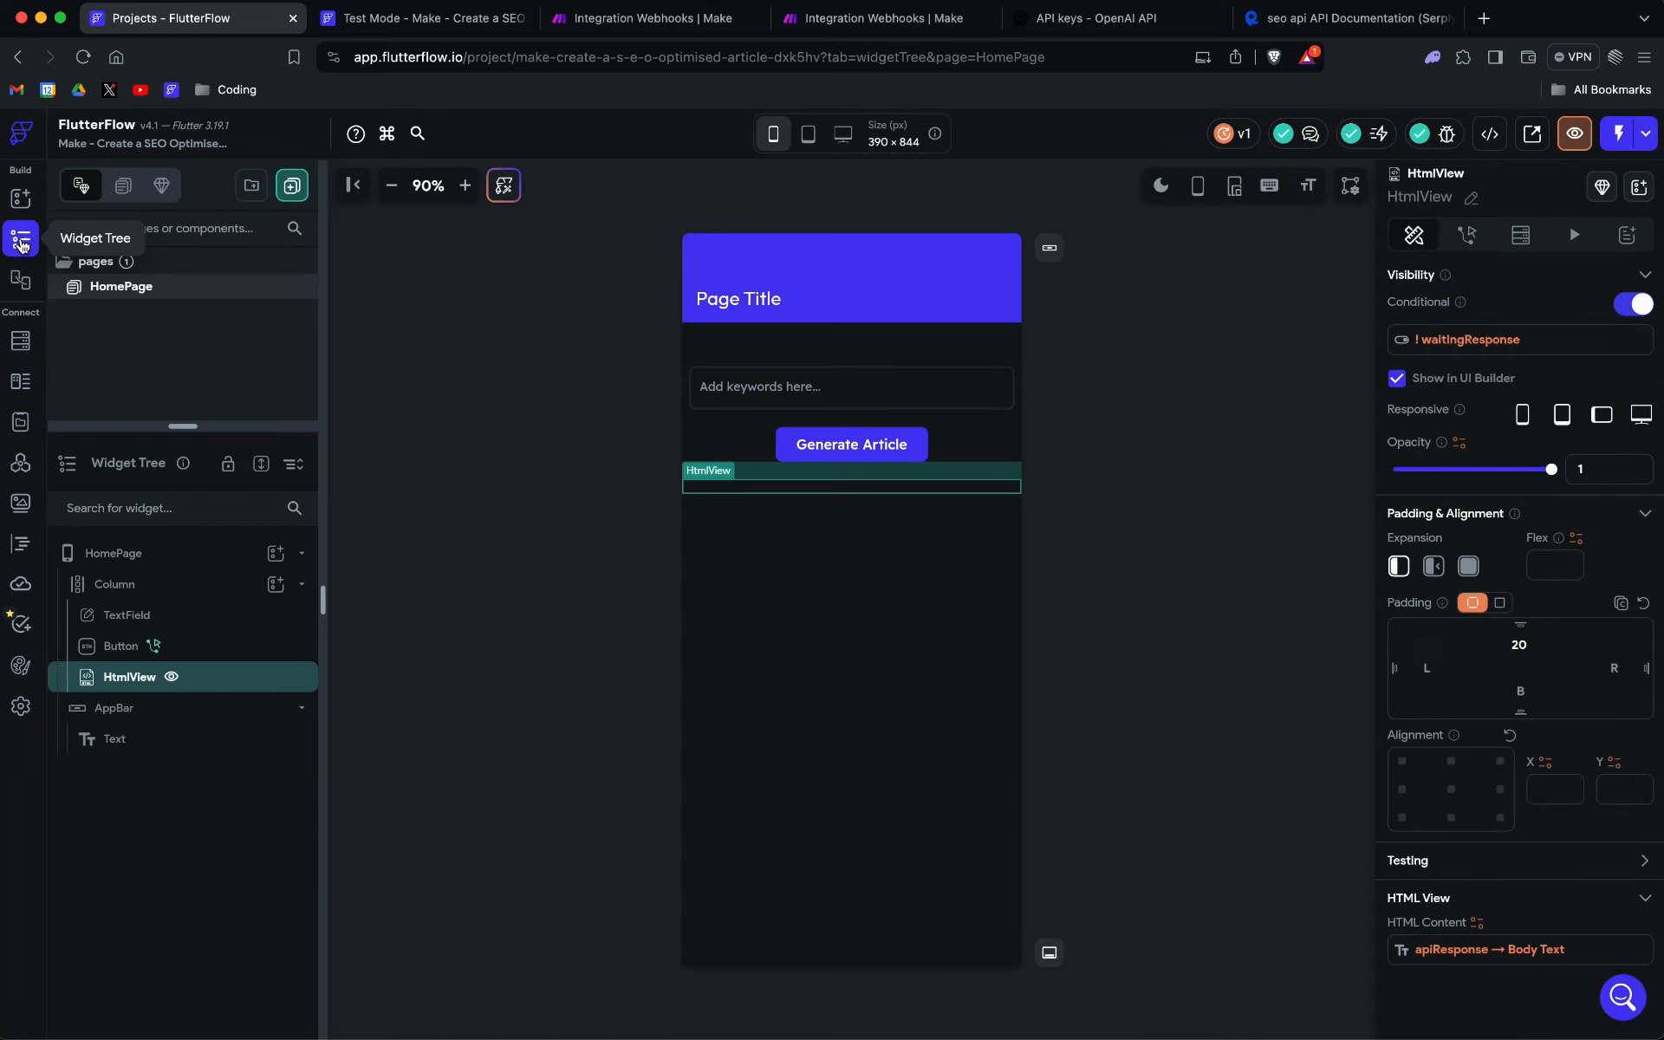
click(1131, 449)
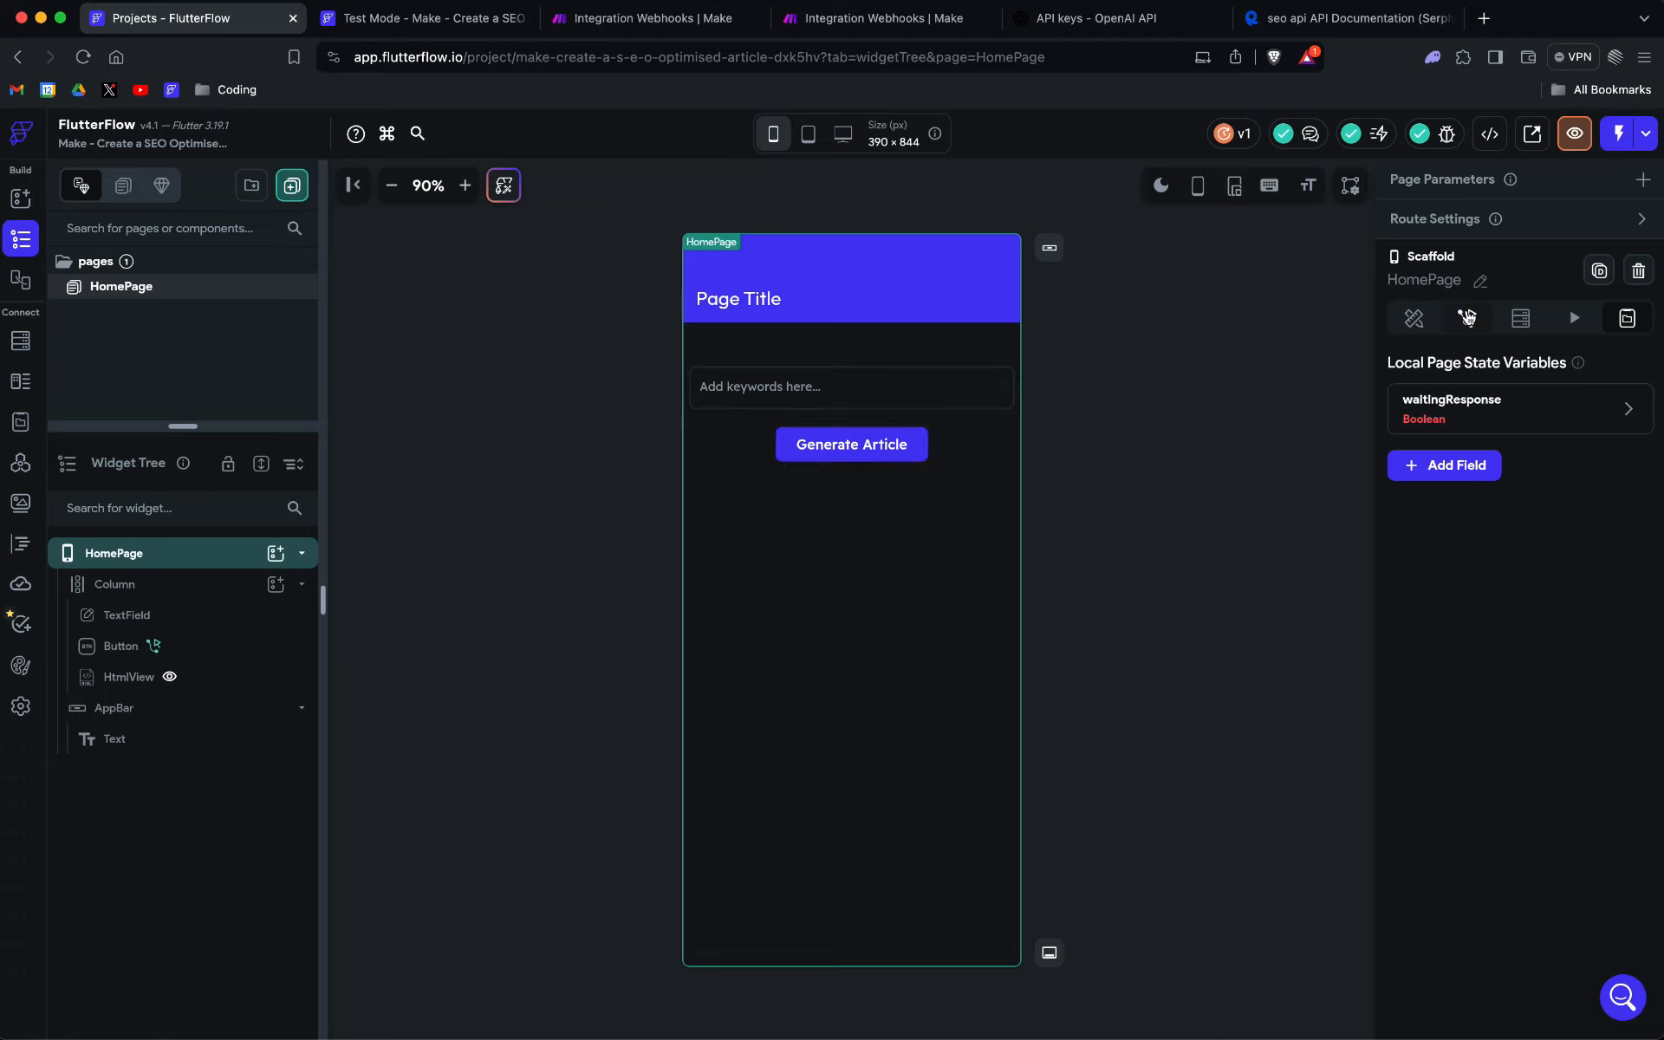
click(890, 450)
click(1467, 236)
click(1619, 339)
click(680, 356)
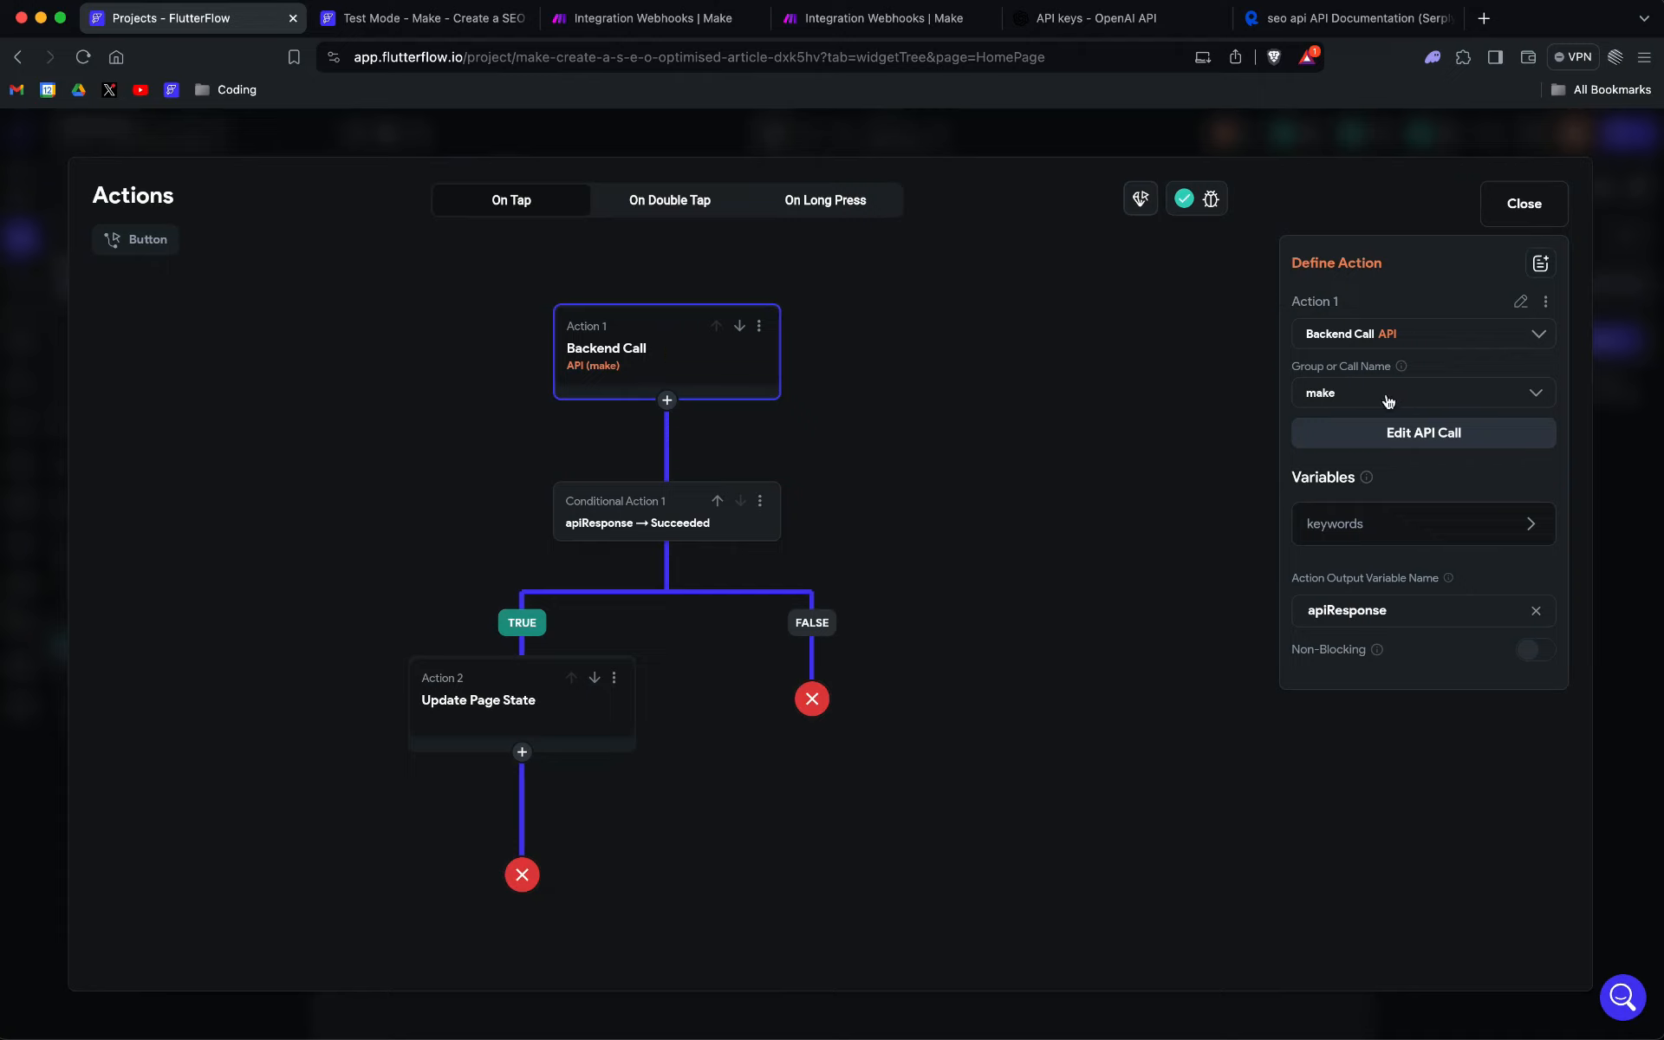
Step: Review the keywords variable's TextField widget state source without changing it, leave the action flow, and view the HtmlView's settings
click(1388, 539)
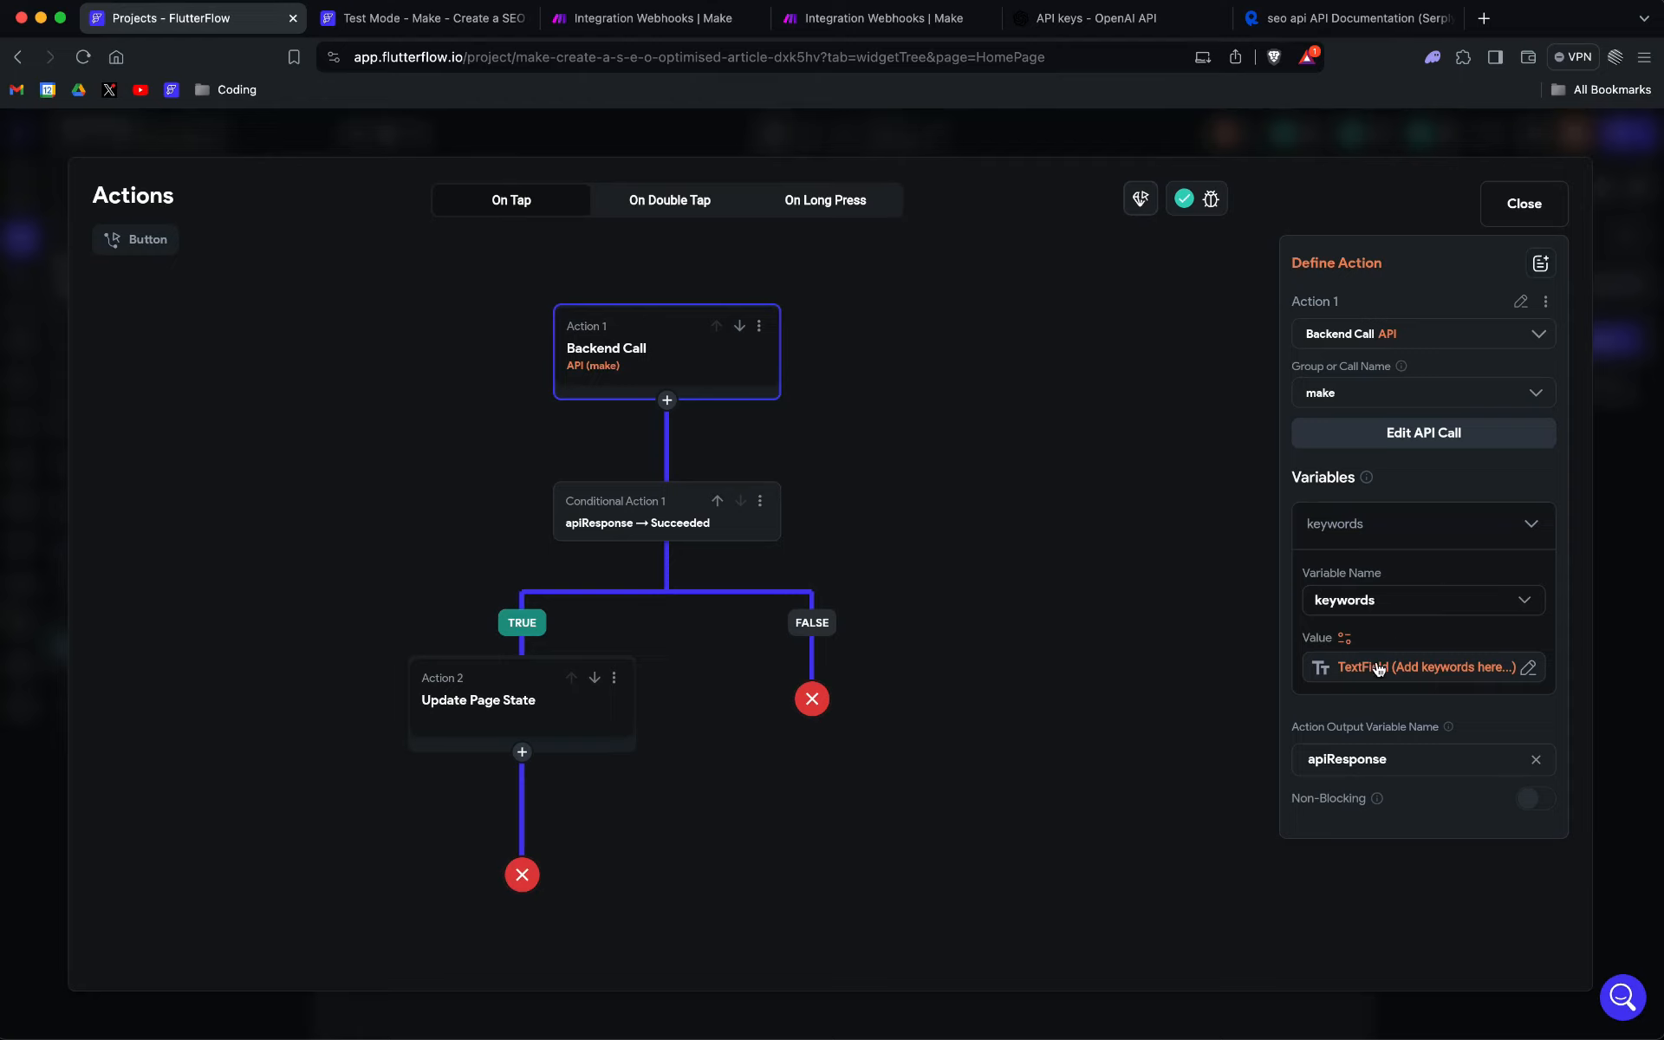
click(1344, 638)
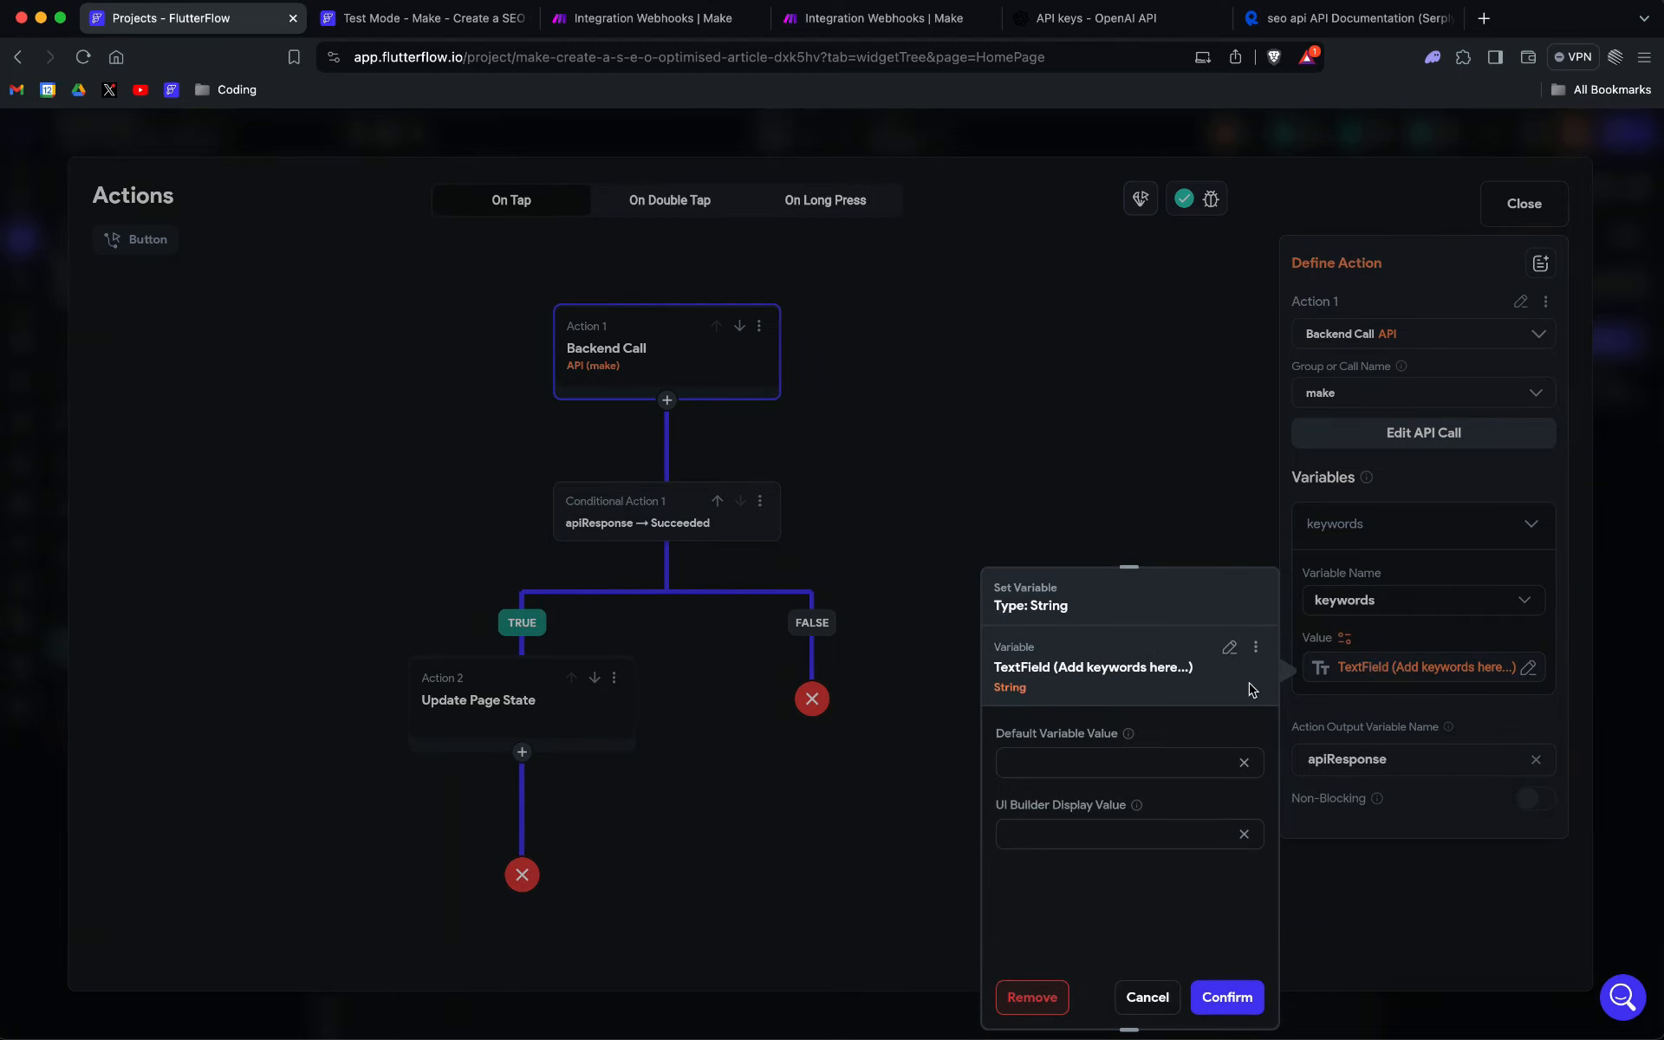
click(1229, 647)
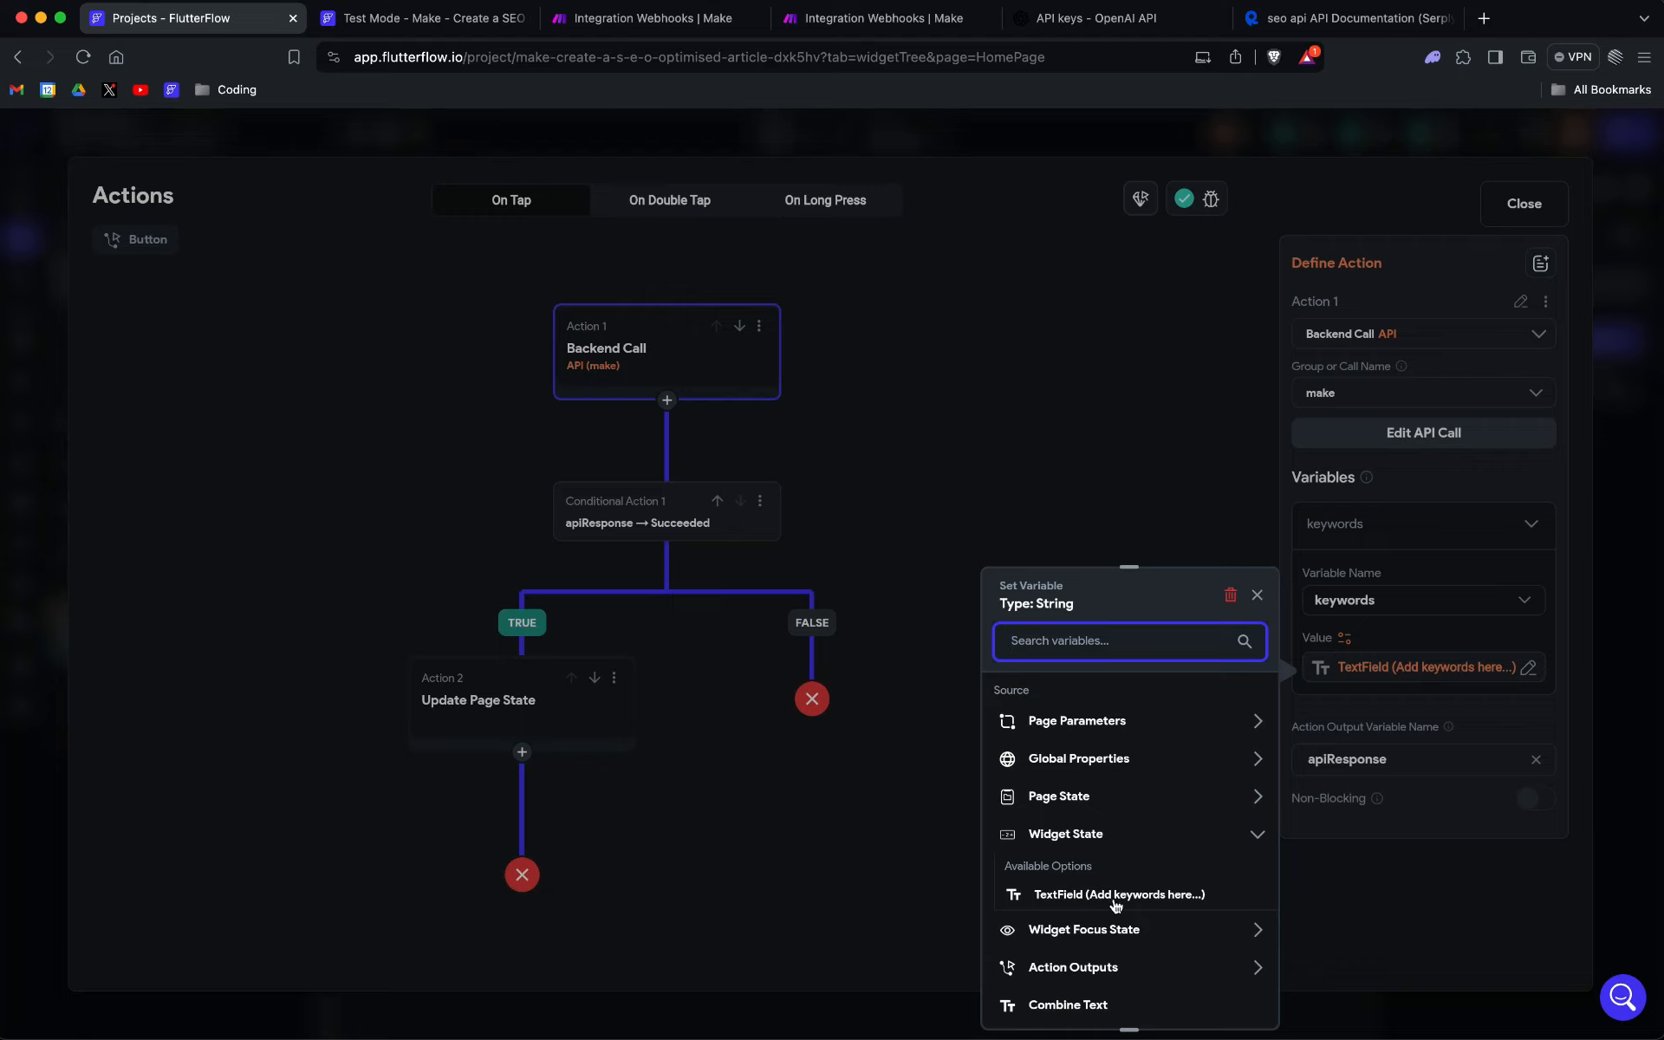
click(1258, 597)
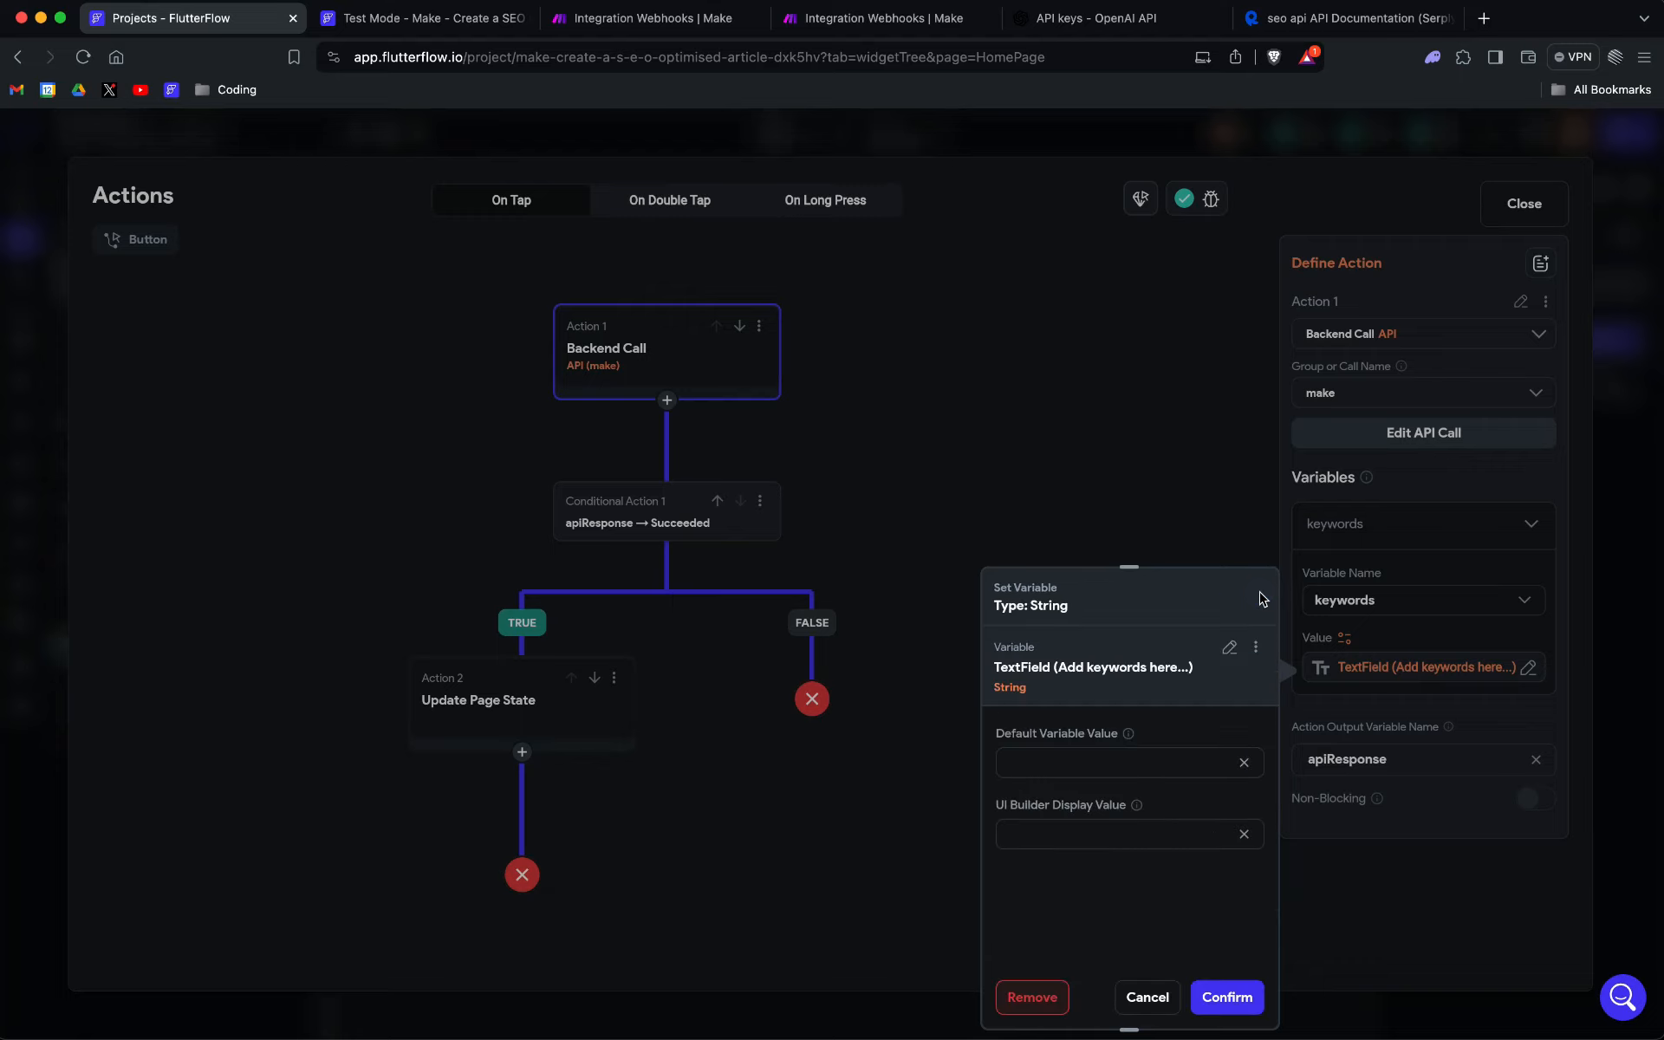
click(1149, 997)
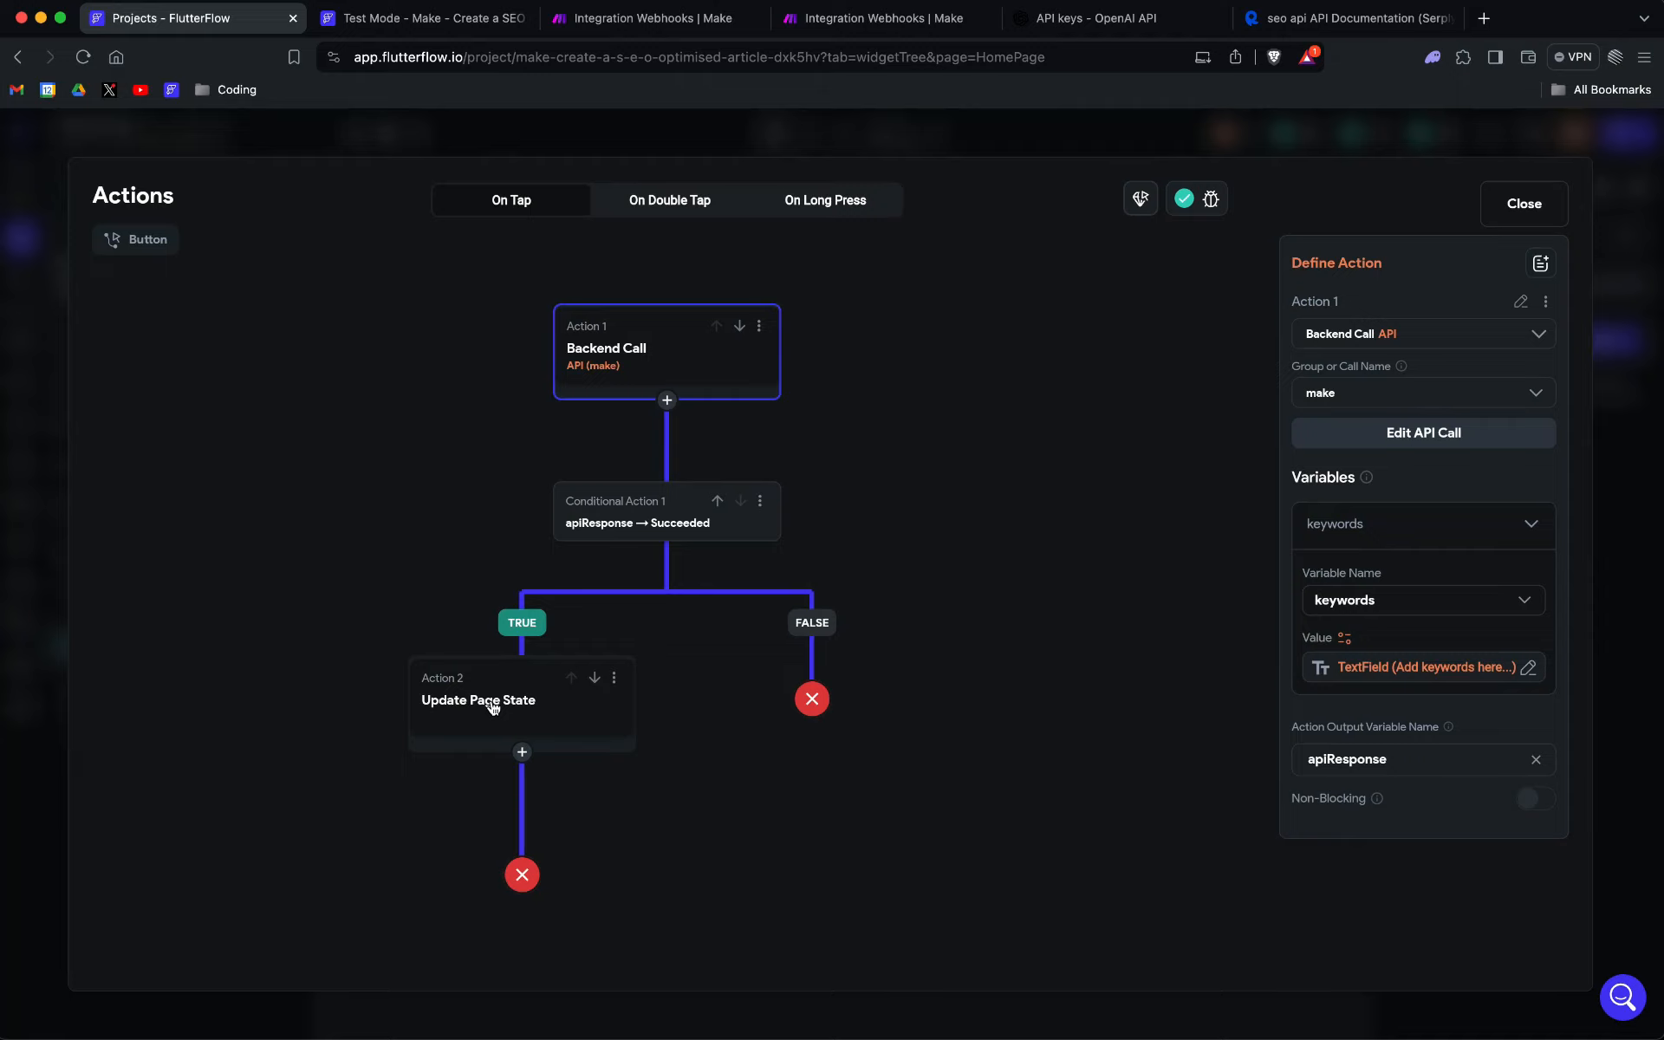
click(1523, 203)
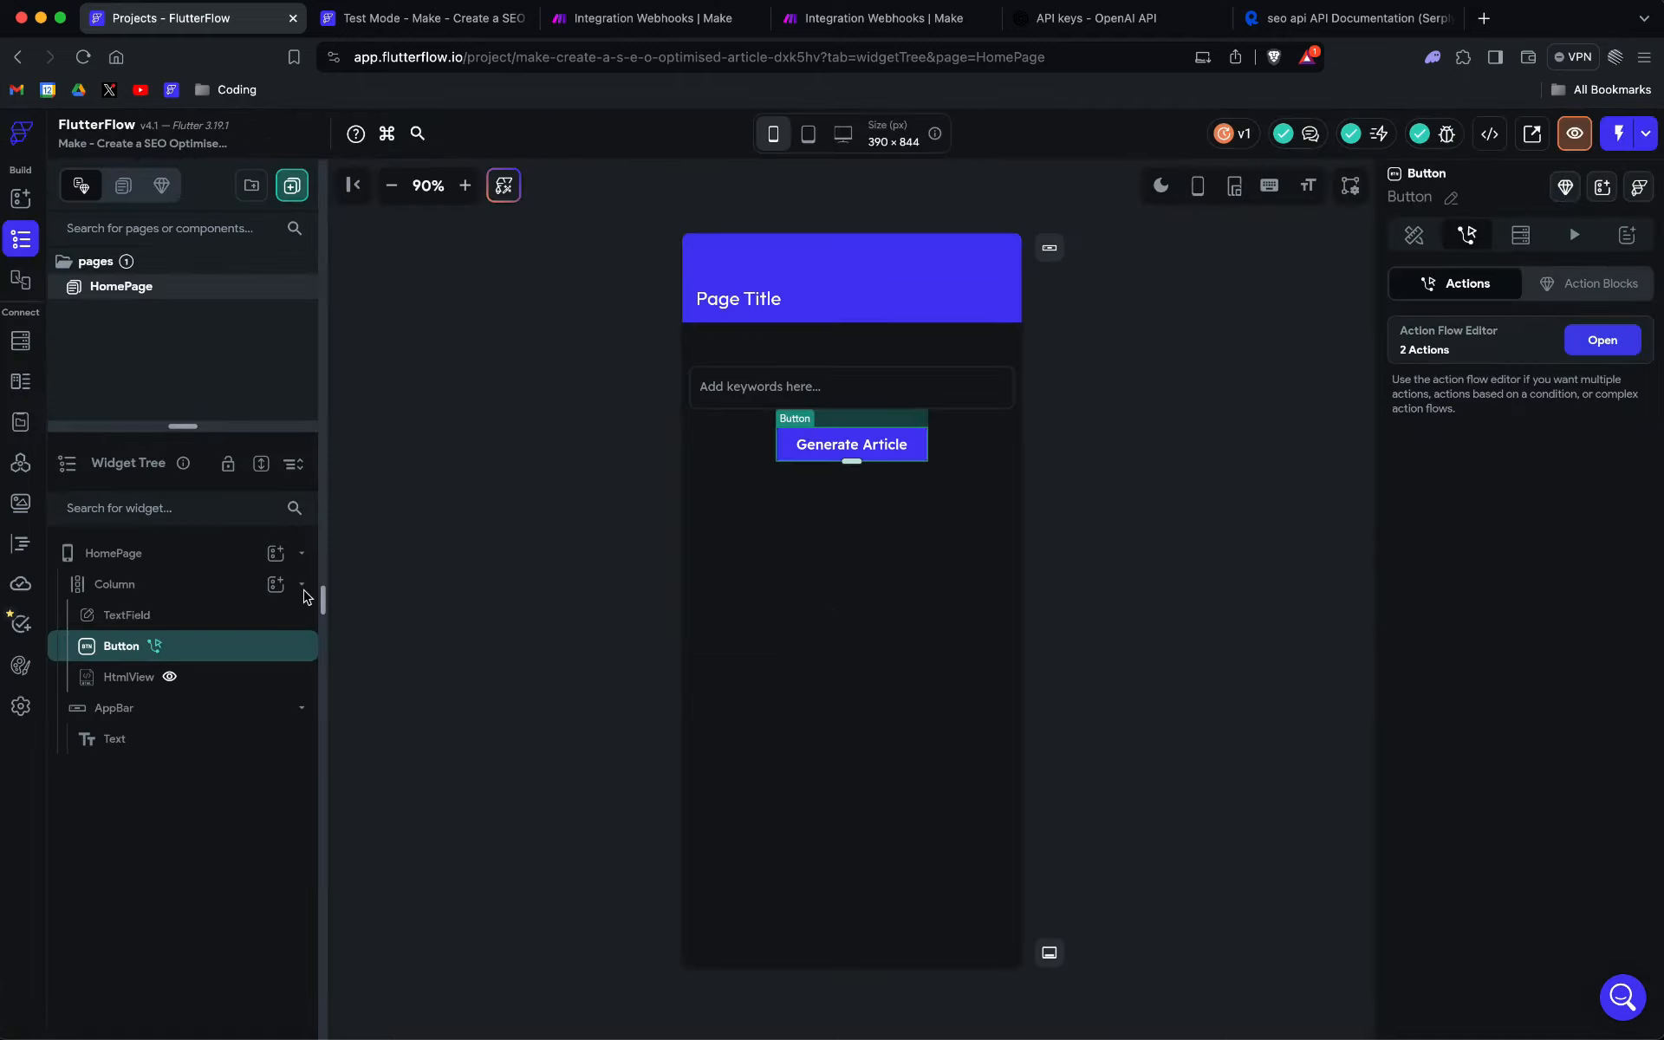
click(139, 677)
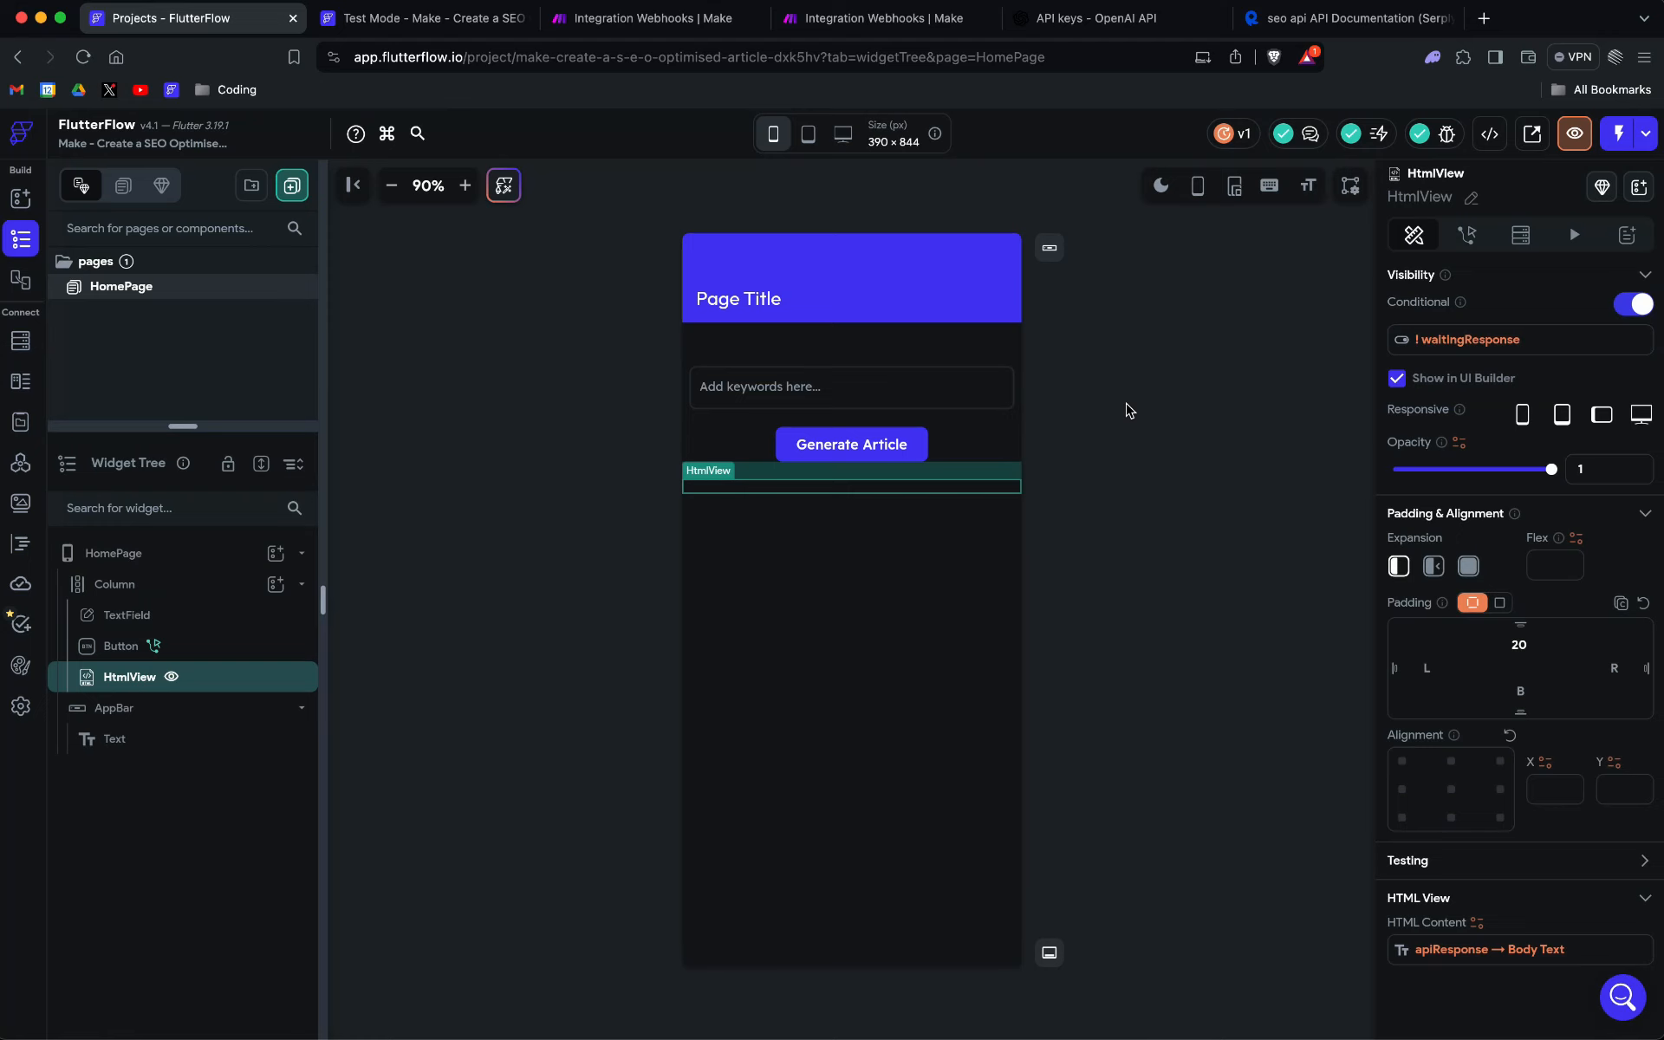
Step: Start a new test session for the app, close the expired session's page, and return to the FlutterFlow project
click(433, 18)
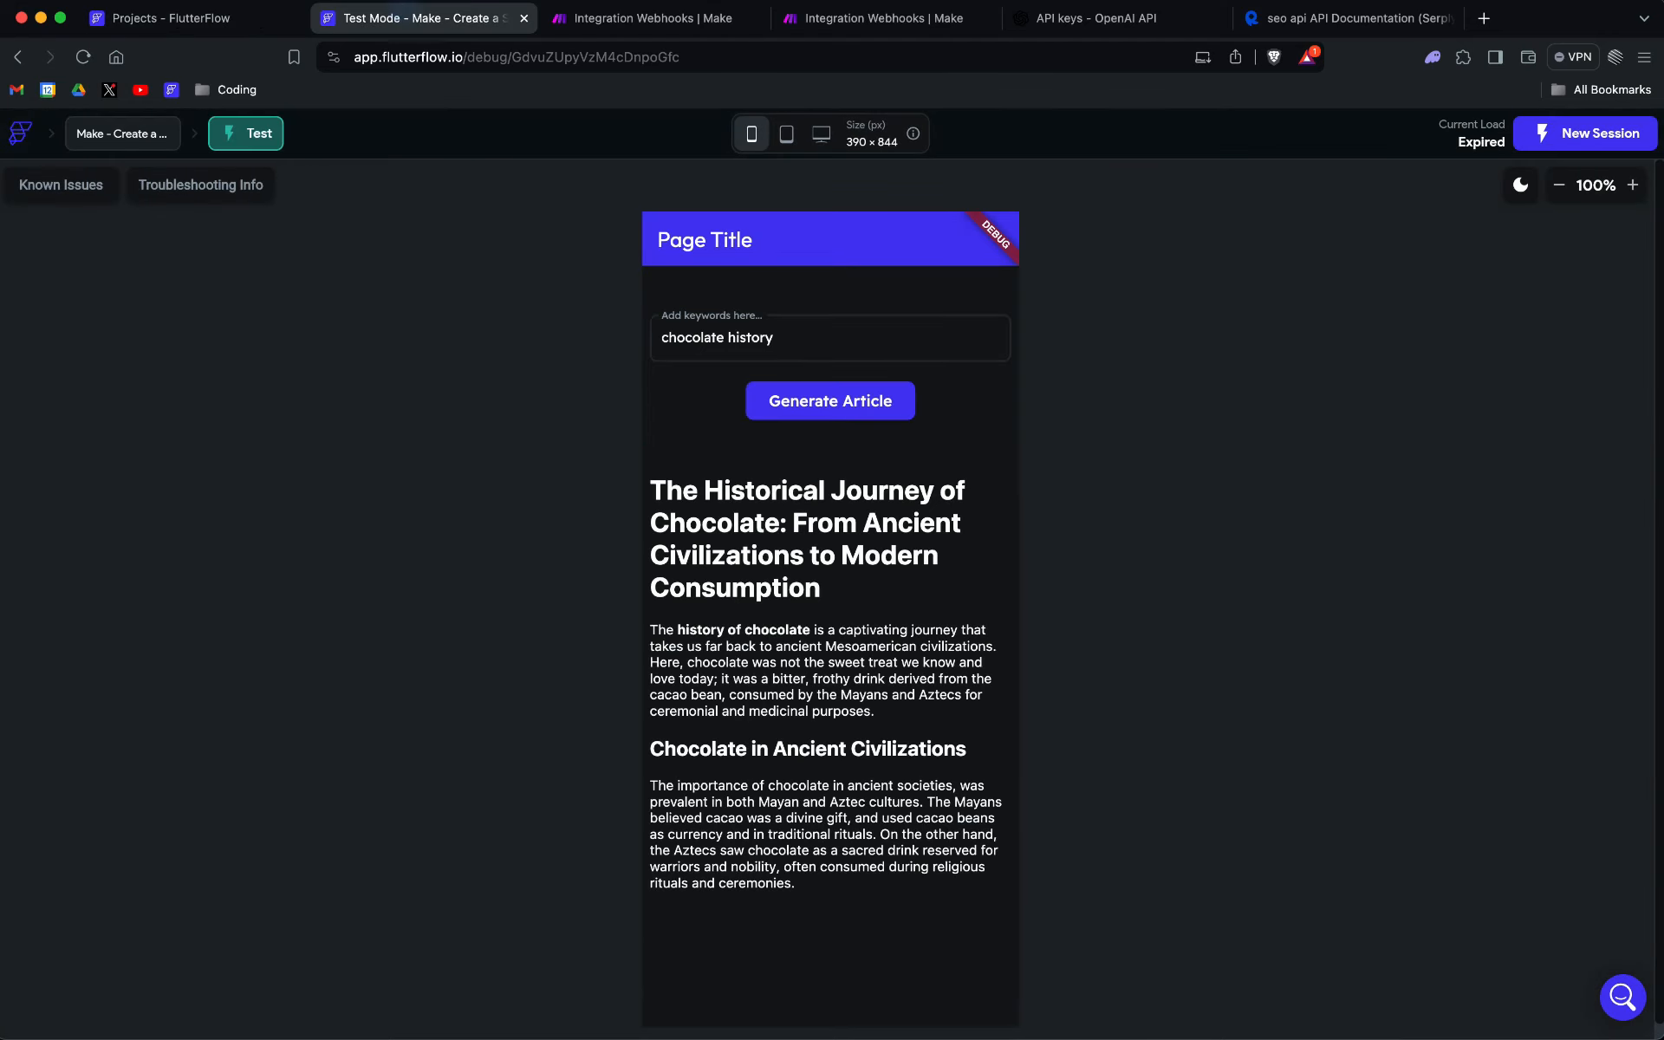
click(1565, 152)
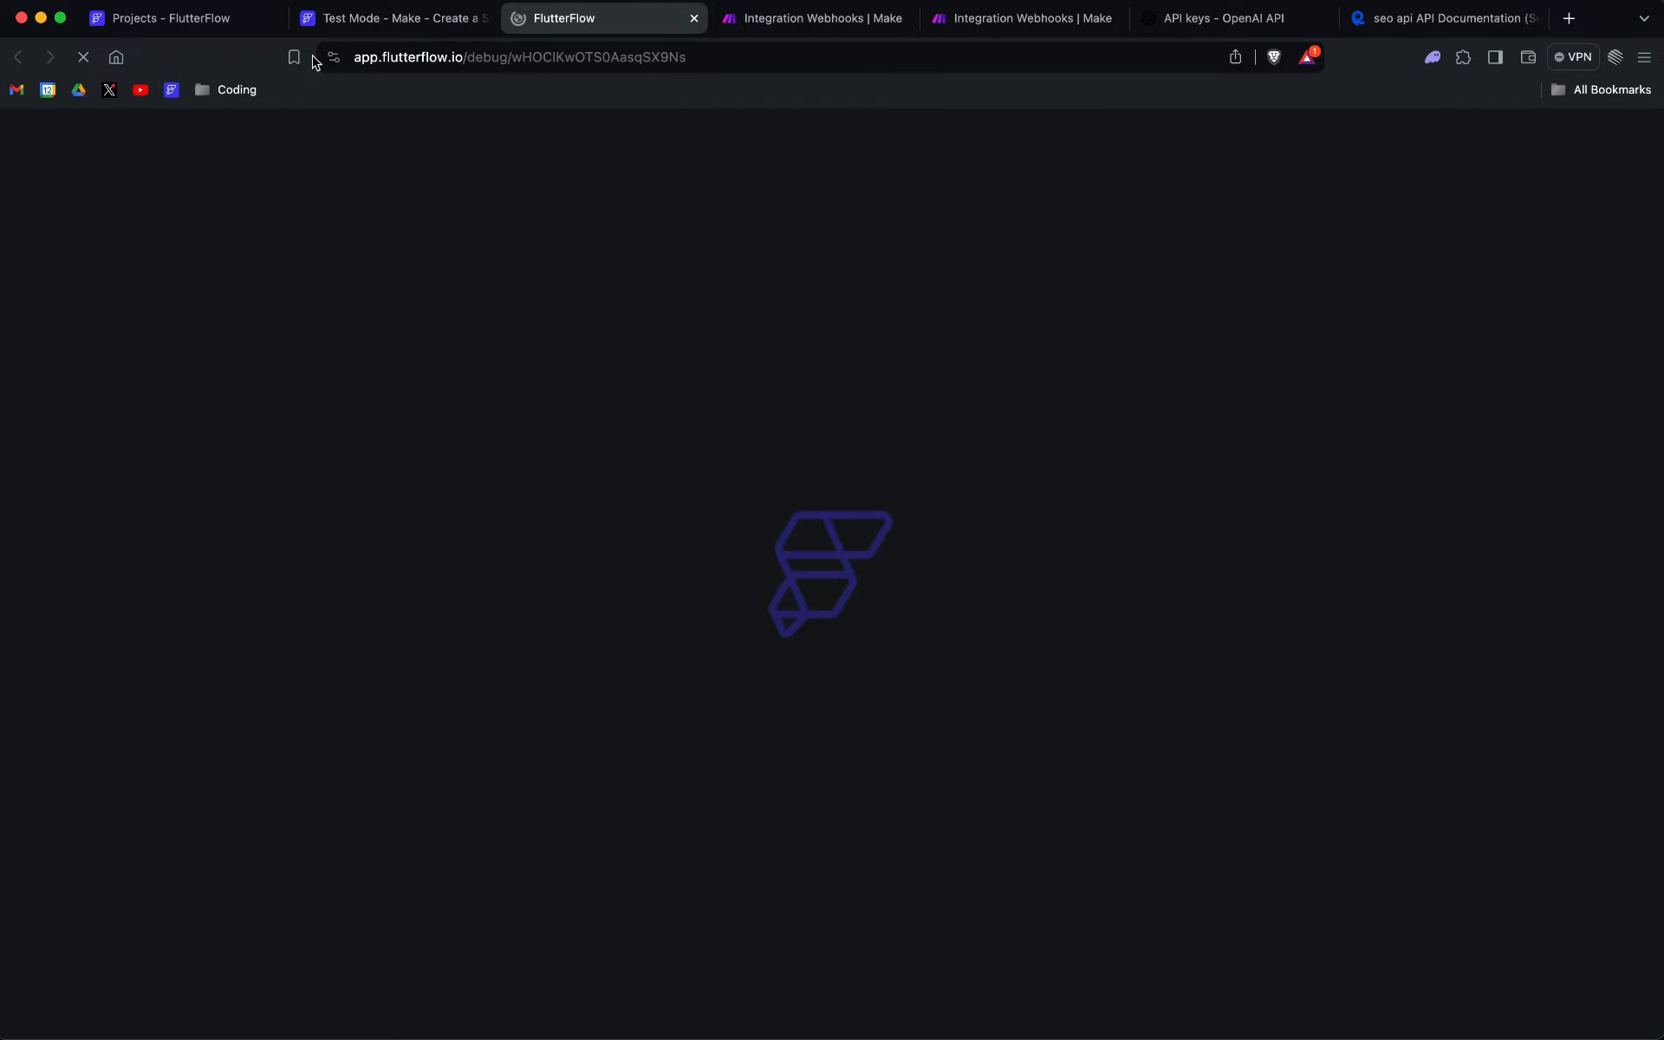
click(357, 18)
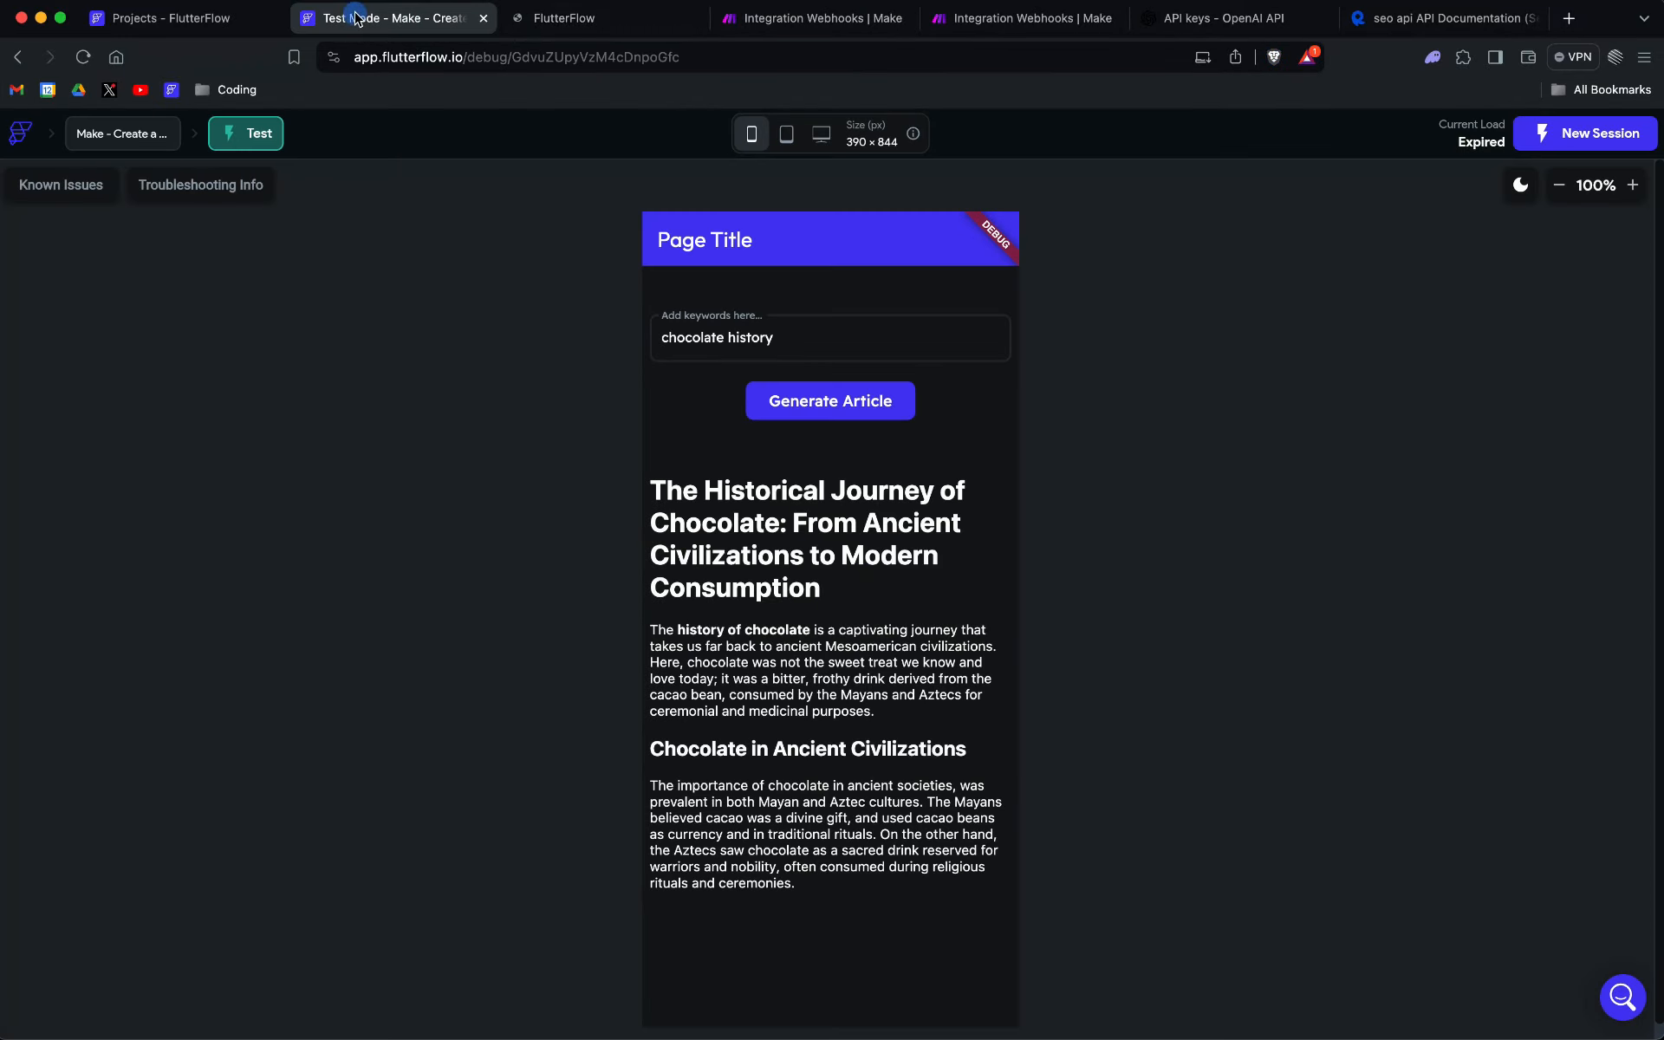
click(482, 18)
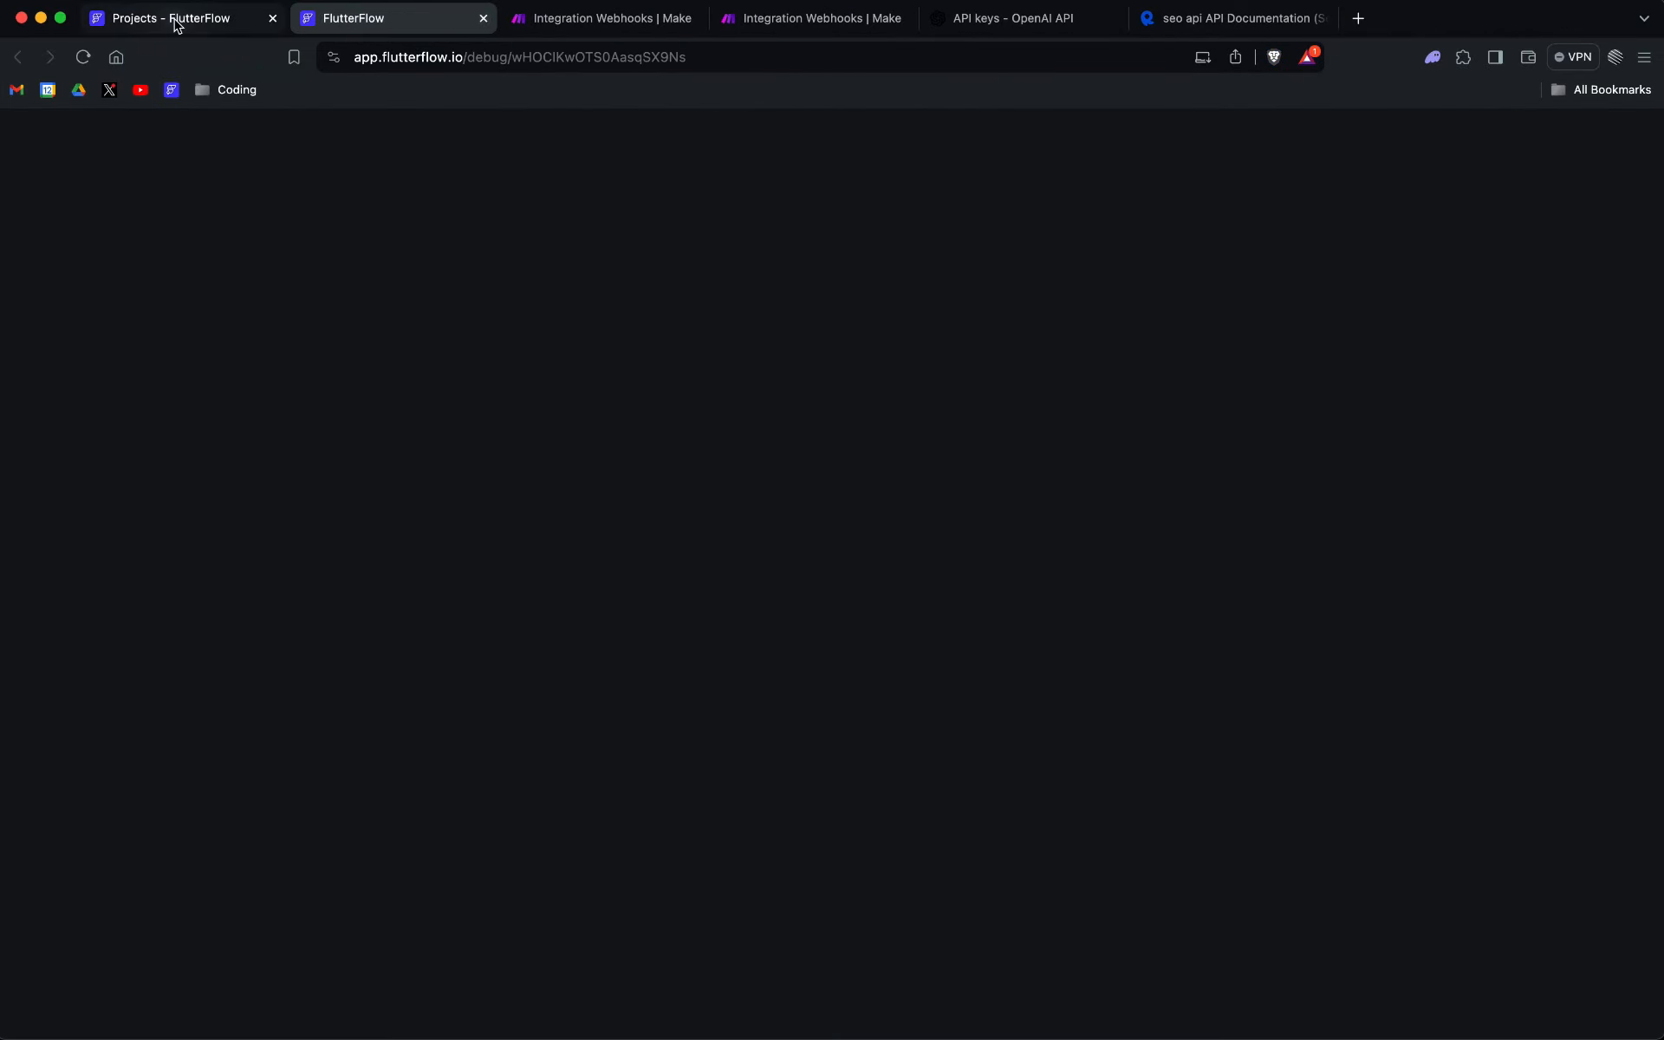
click(176, 24)
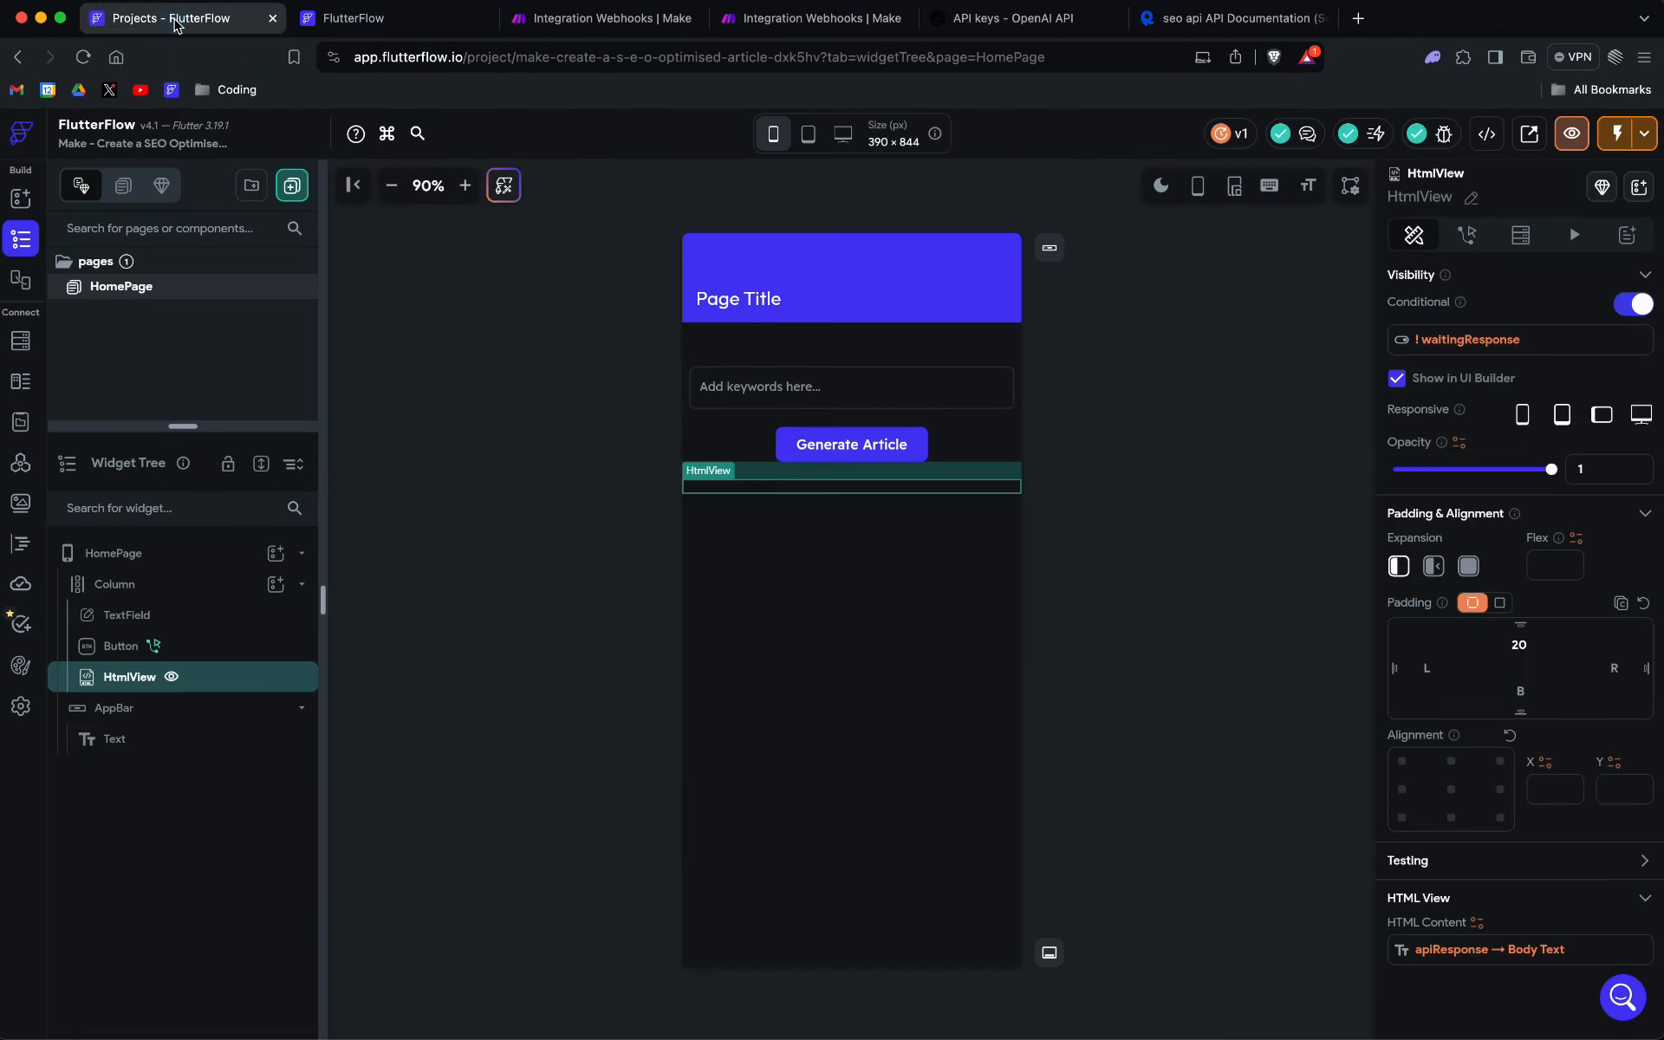
Step: Check the new test session's loading progress, viewing the Make scenario in between, and return to the test session
click(433, 32)
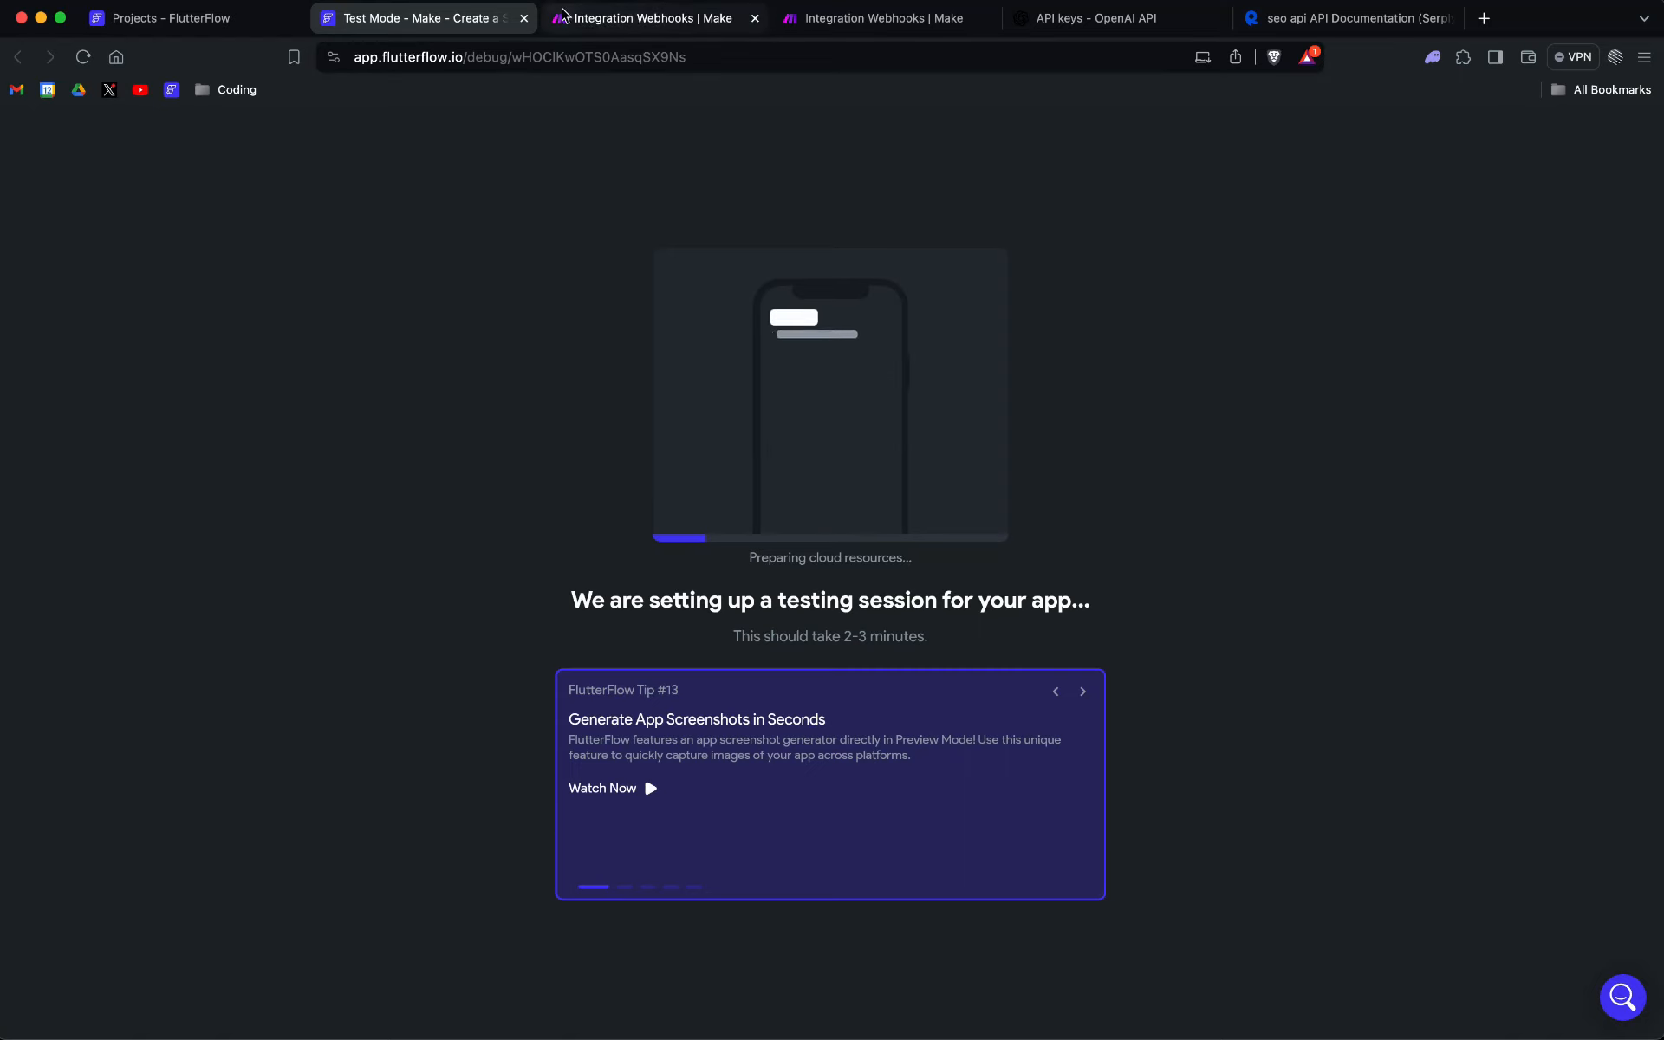
click(598, 13)
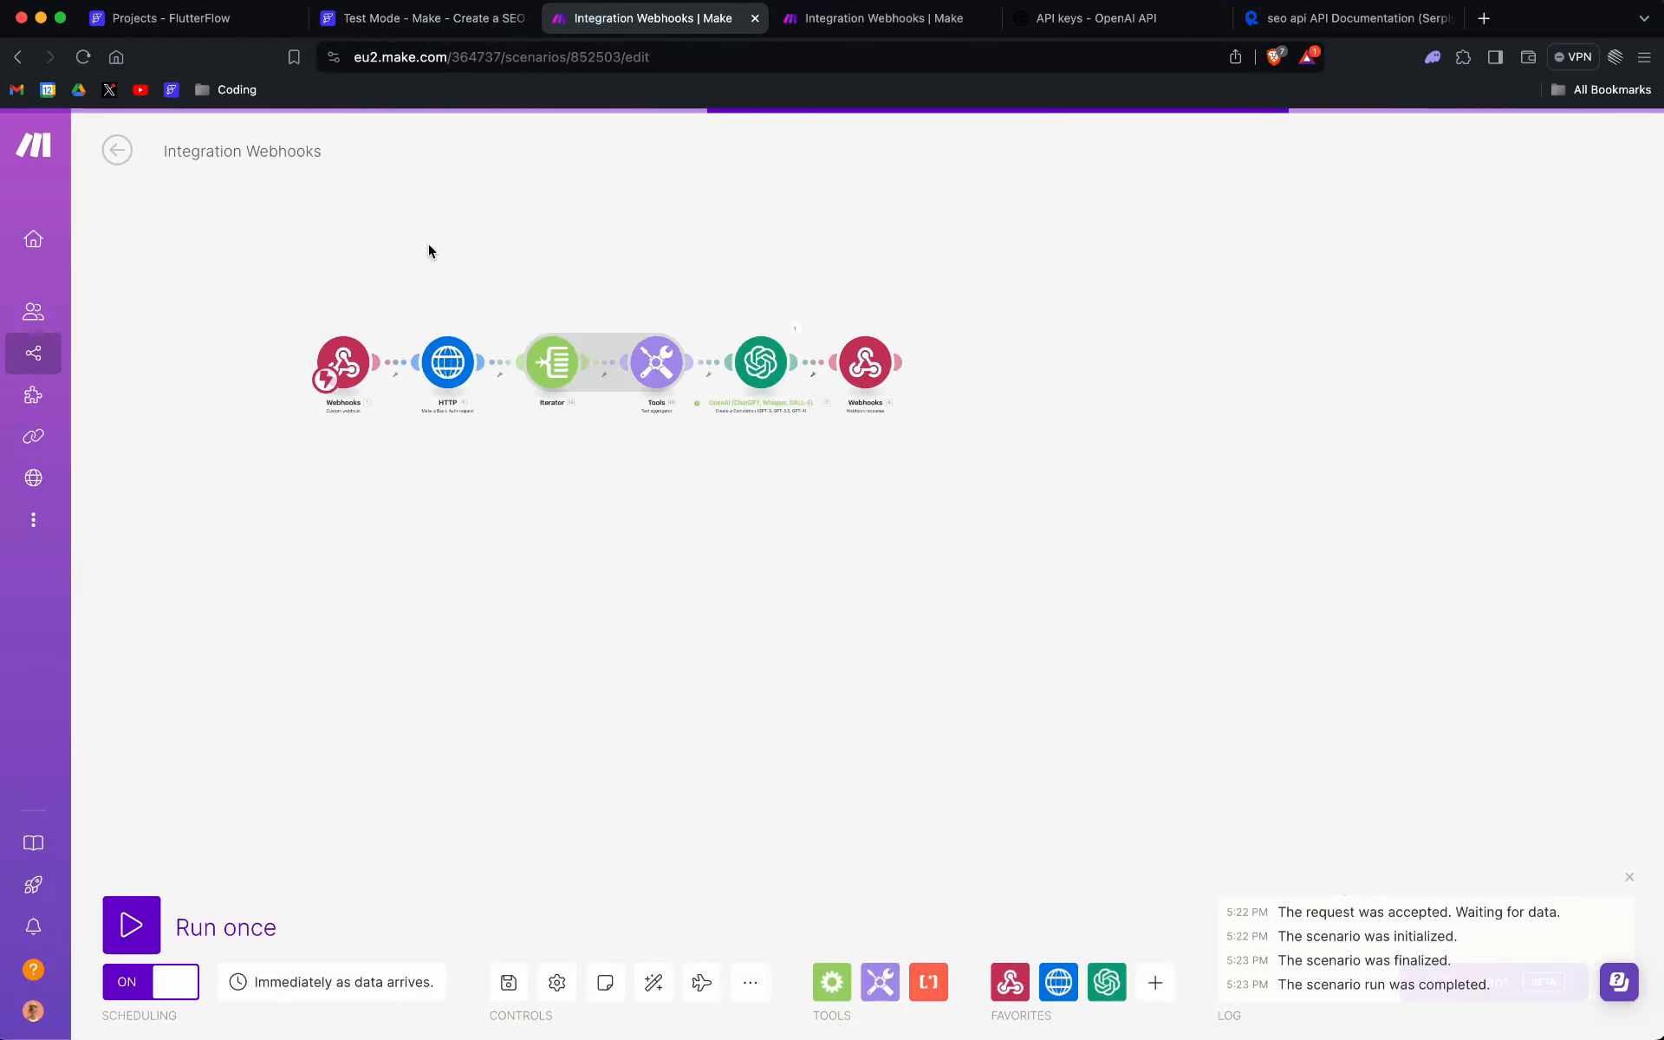
click(423, 16)
click(626, 23)
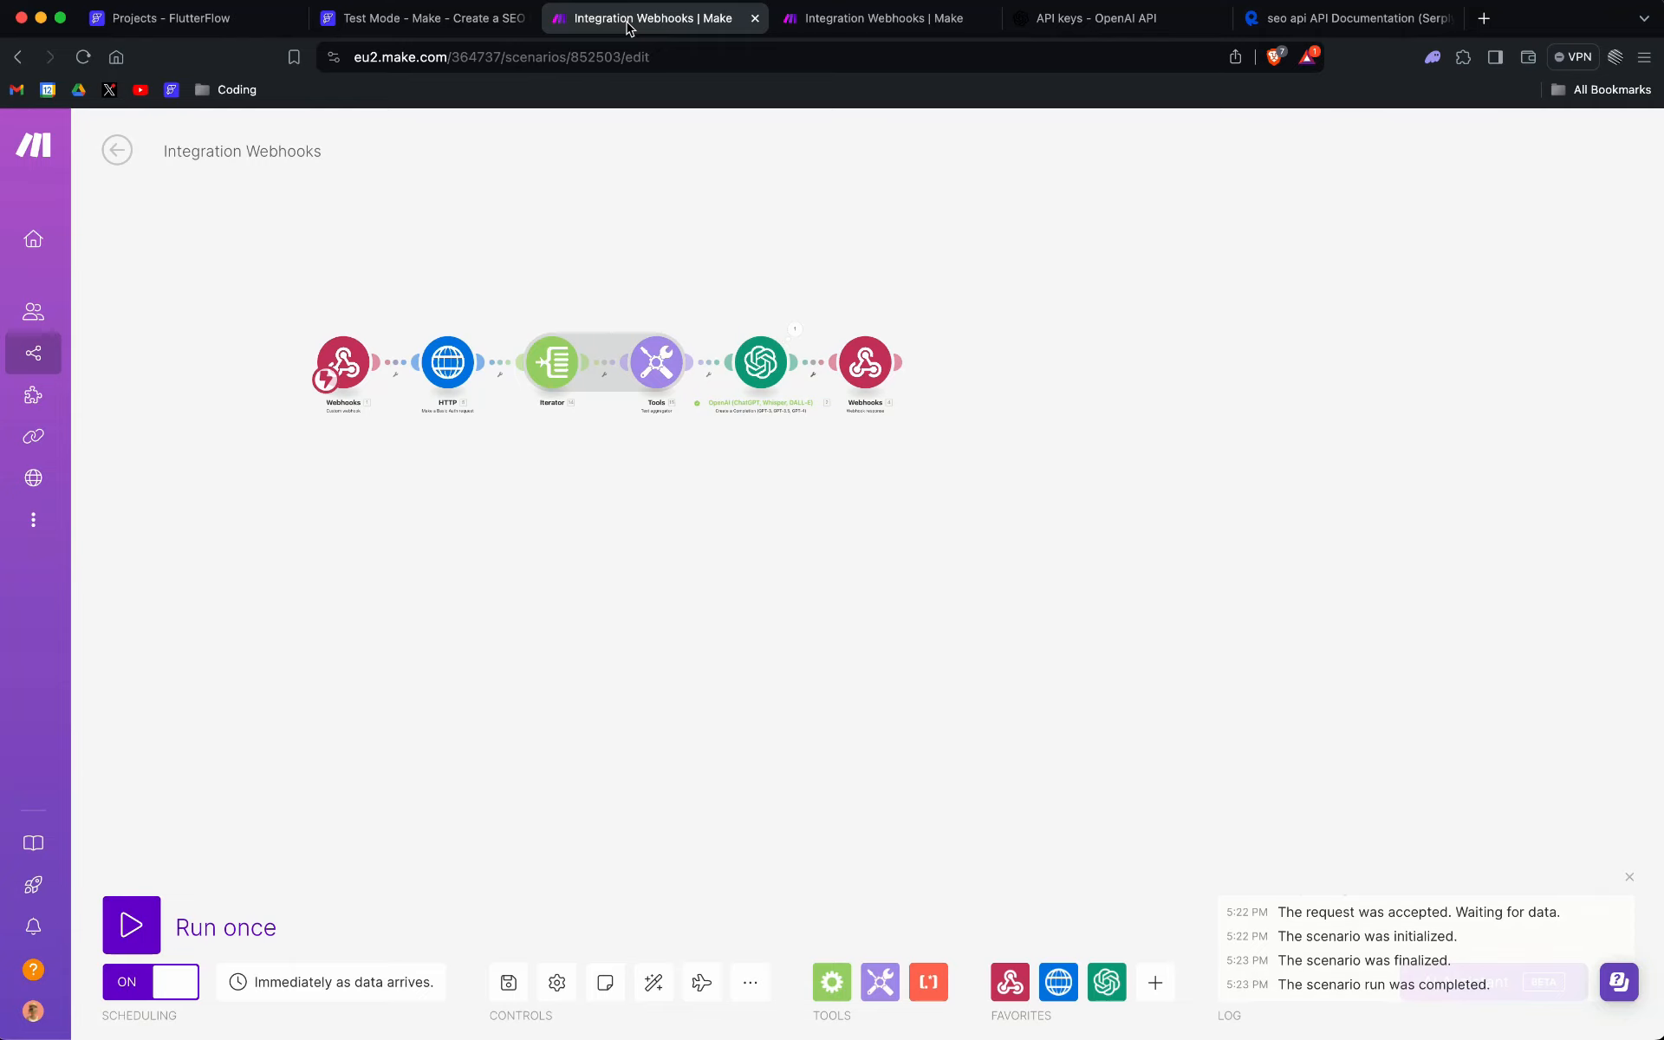
click(434, 18)
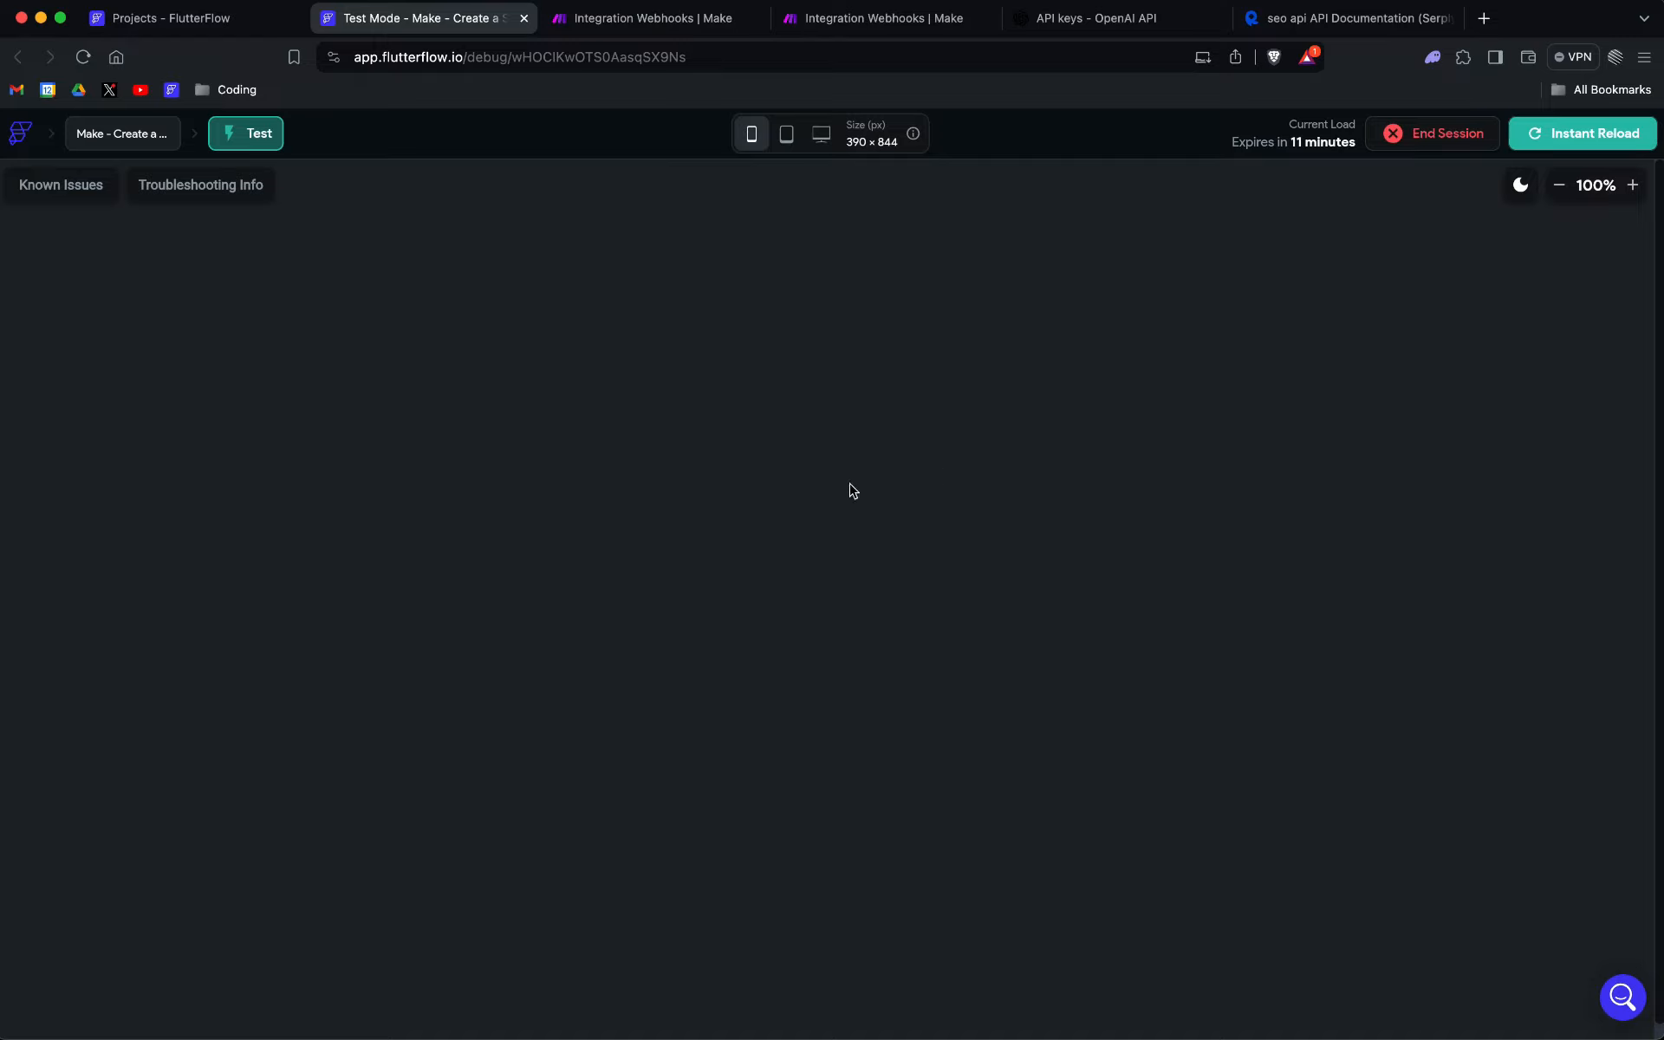
click(619, 17)
click(499, 19)
click(687, 18)
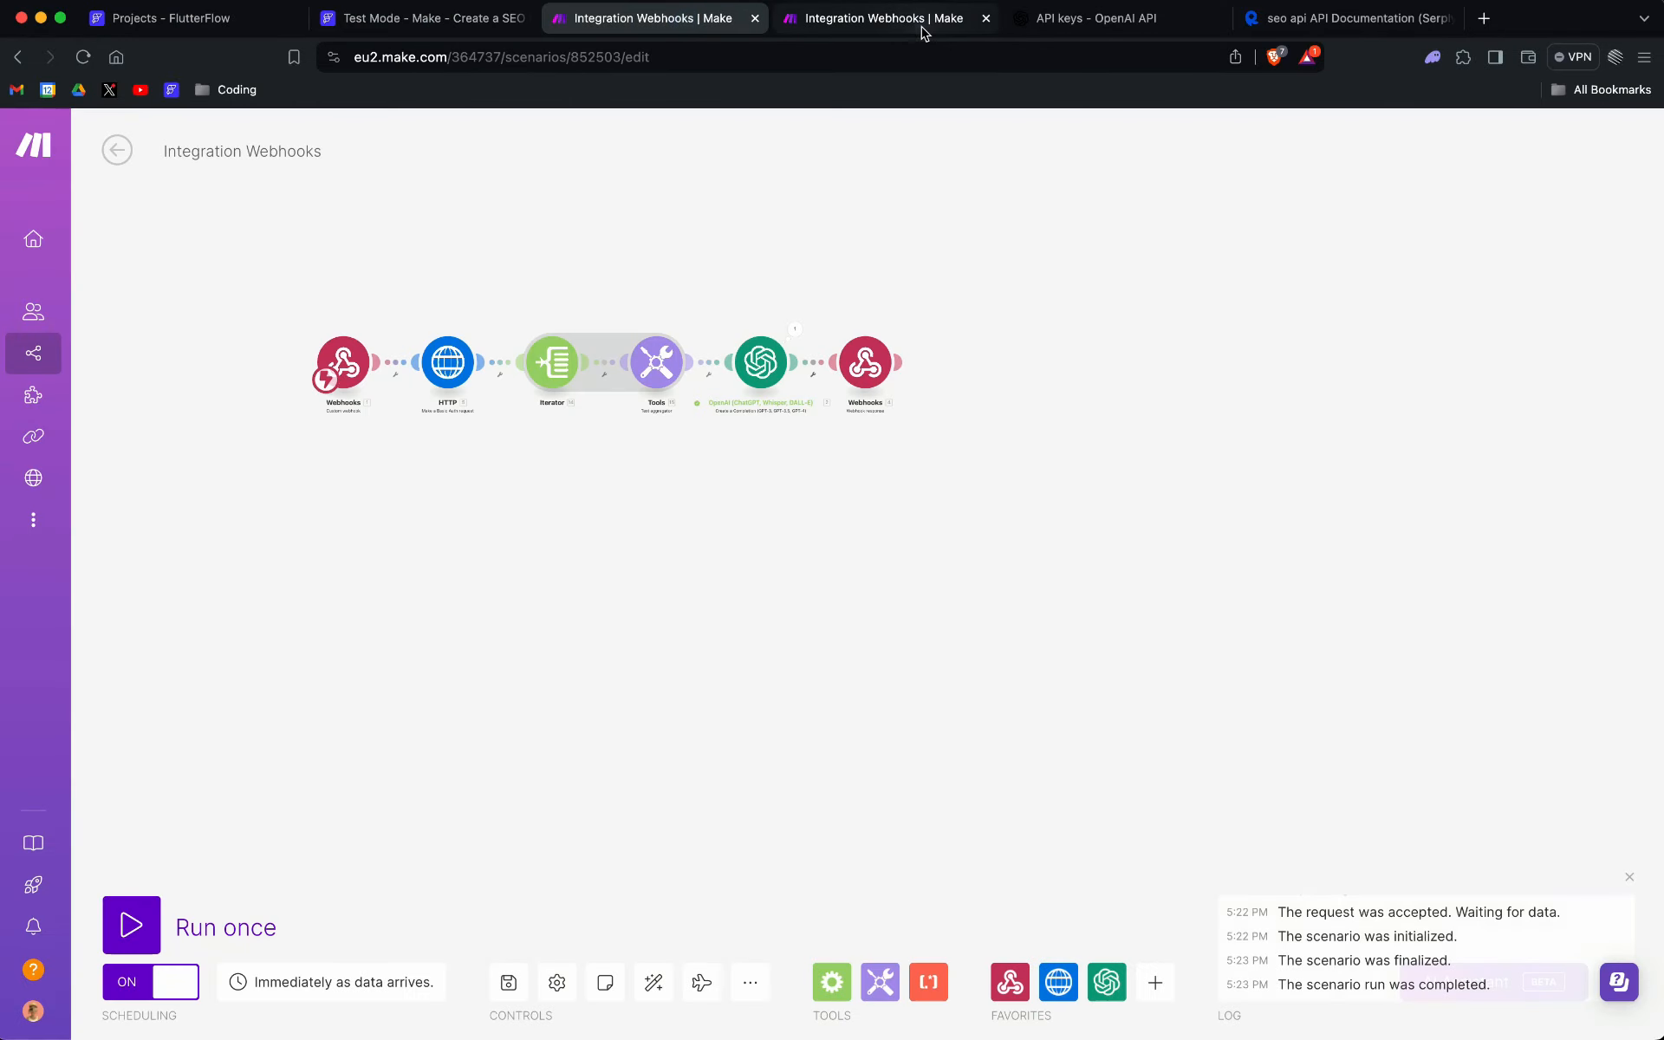
click(921, 24)
click(1118, 21)
click(1329, 19)
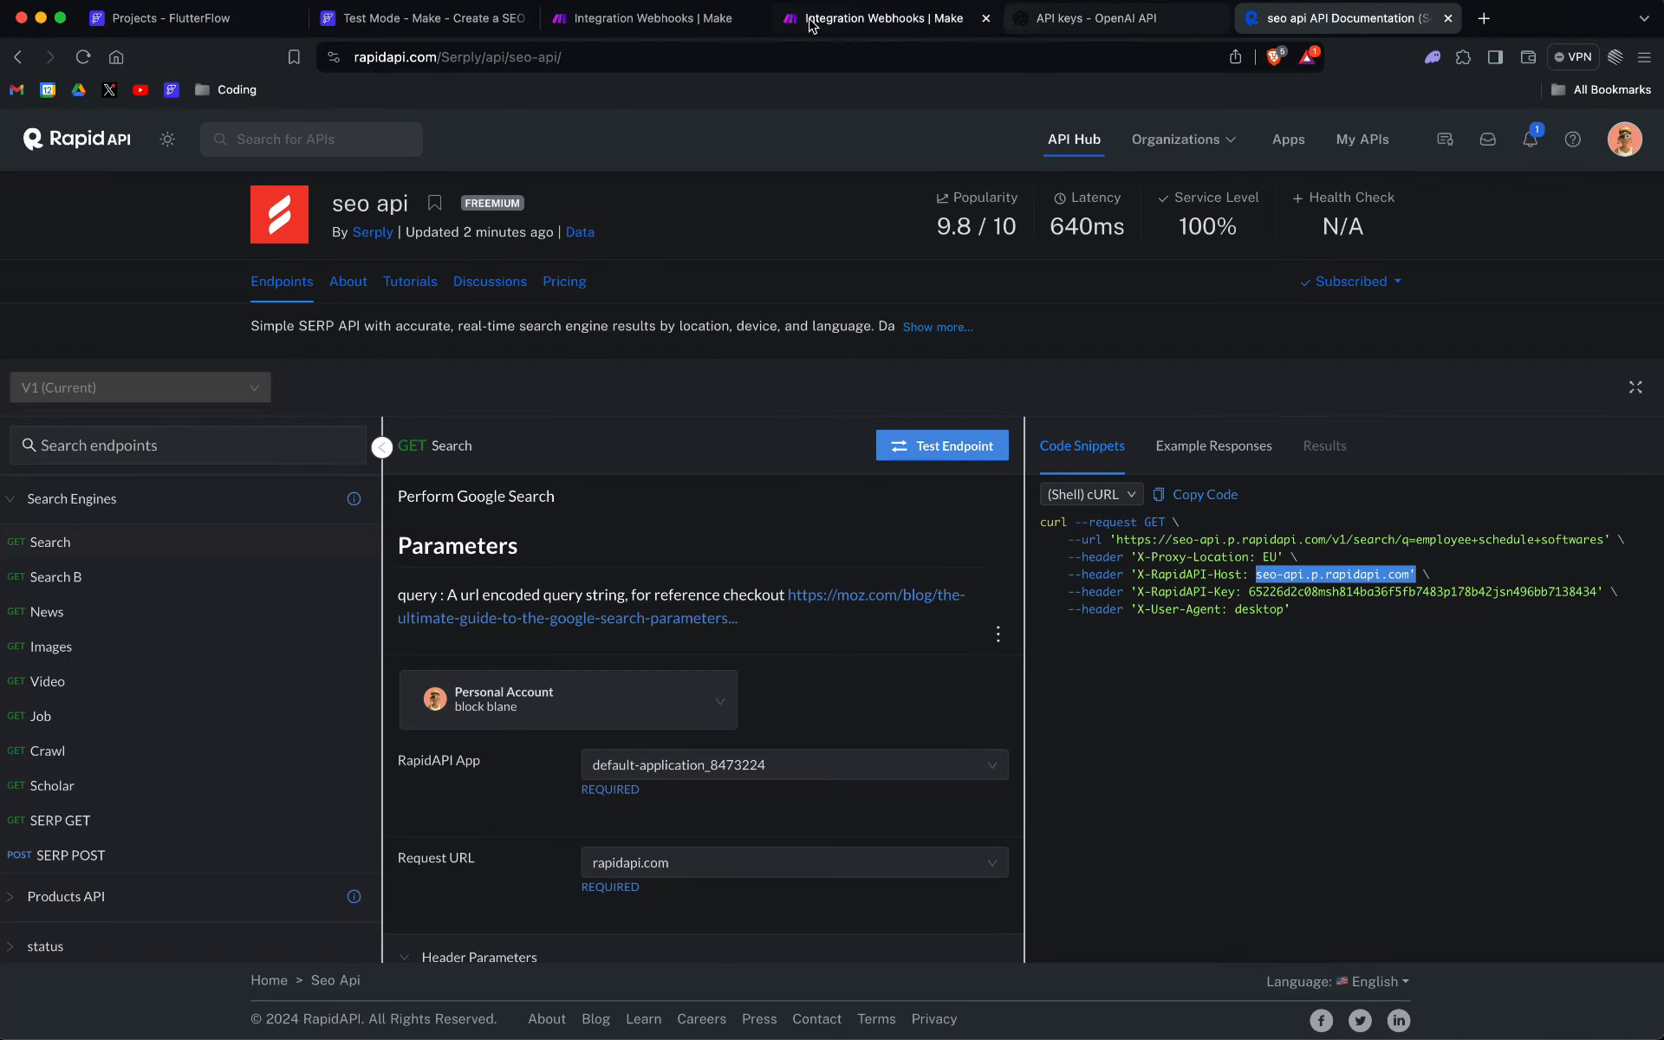
Step: Return to the FlutterFlow test session and generate an article from the keywords "when fire was invented"
click(365, 15)
click(698, 340)
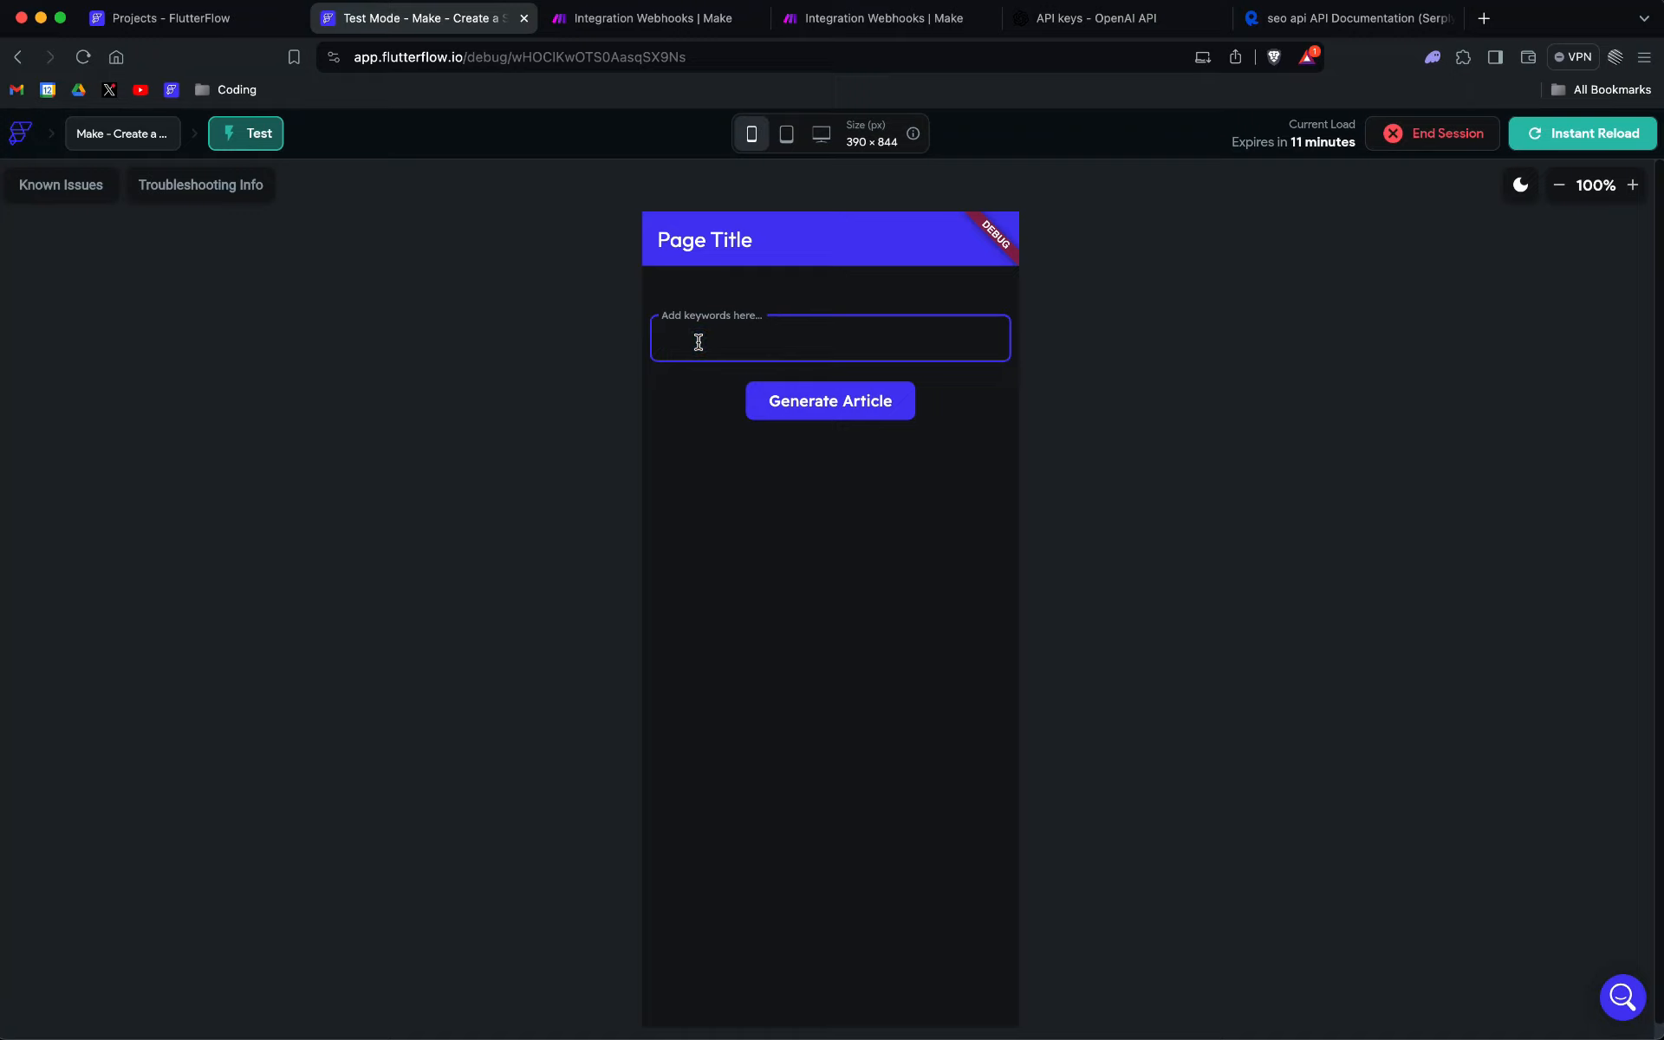
text(when fire was invented)
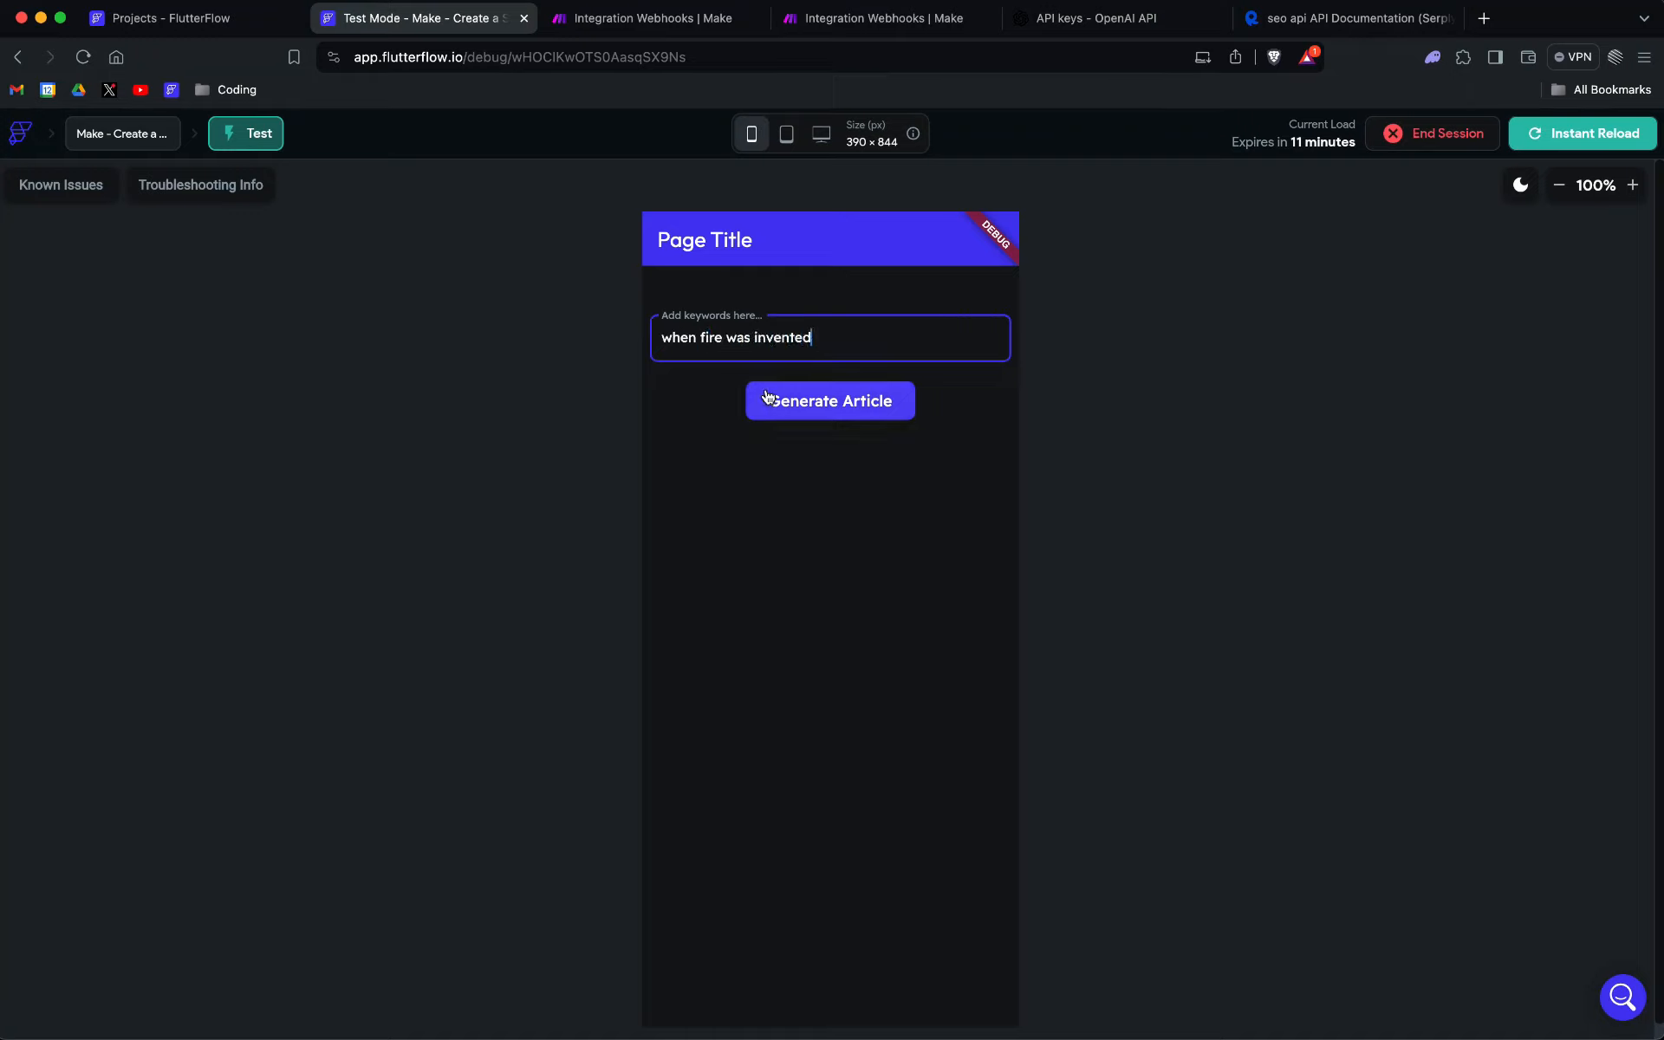
click(830, 412)
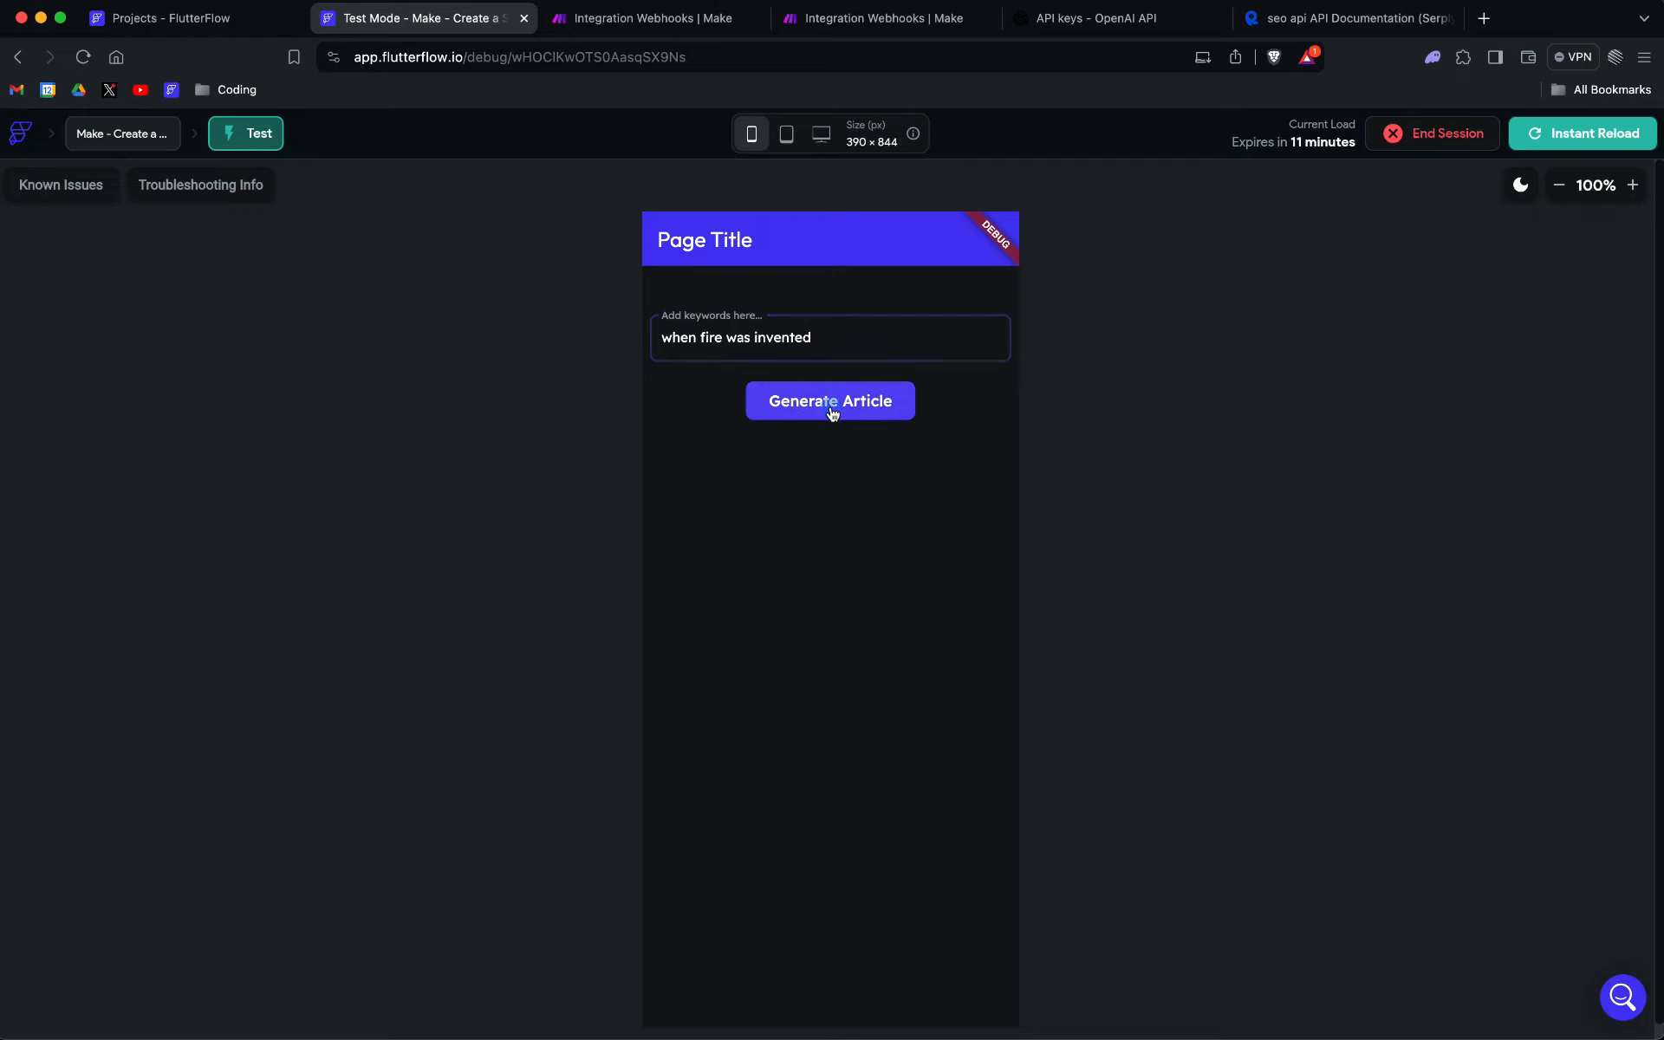
Step: Check the scenario run's progress in the Make diagram, and return to the FlutterFlow test session to review the generated article
click(832, 24)
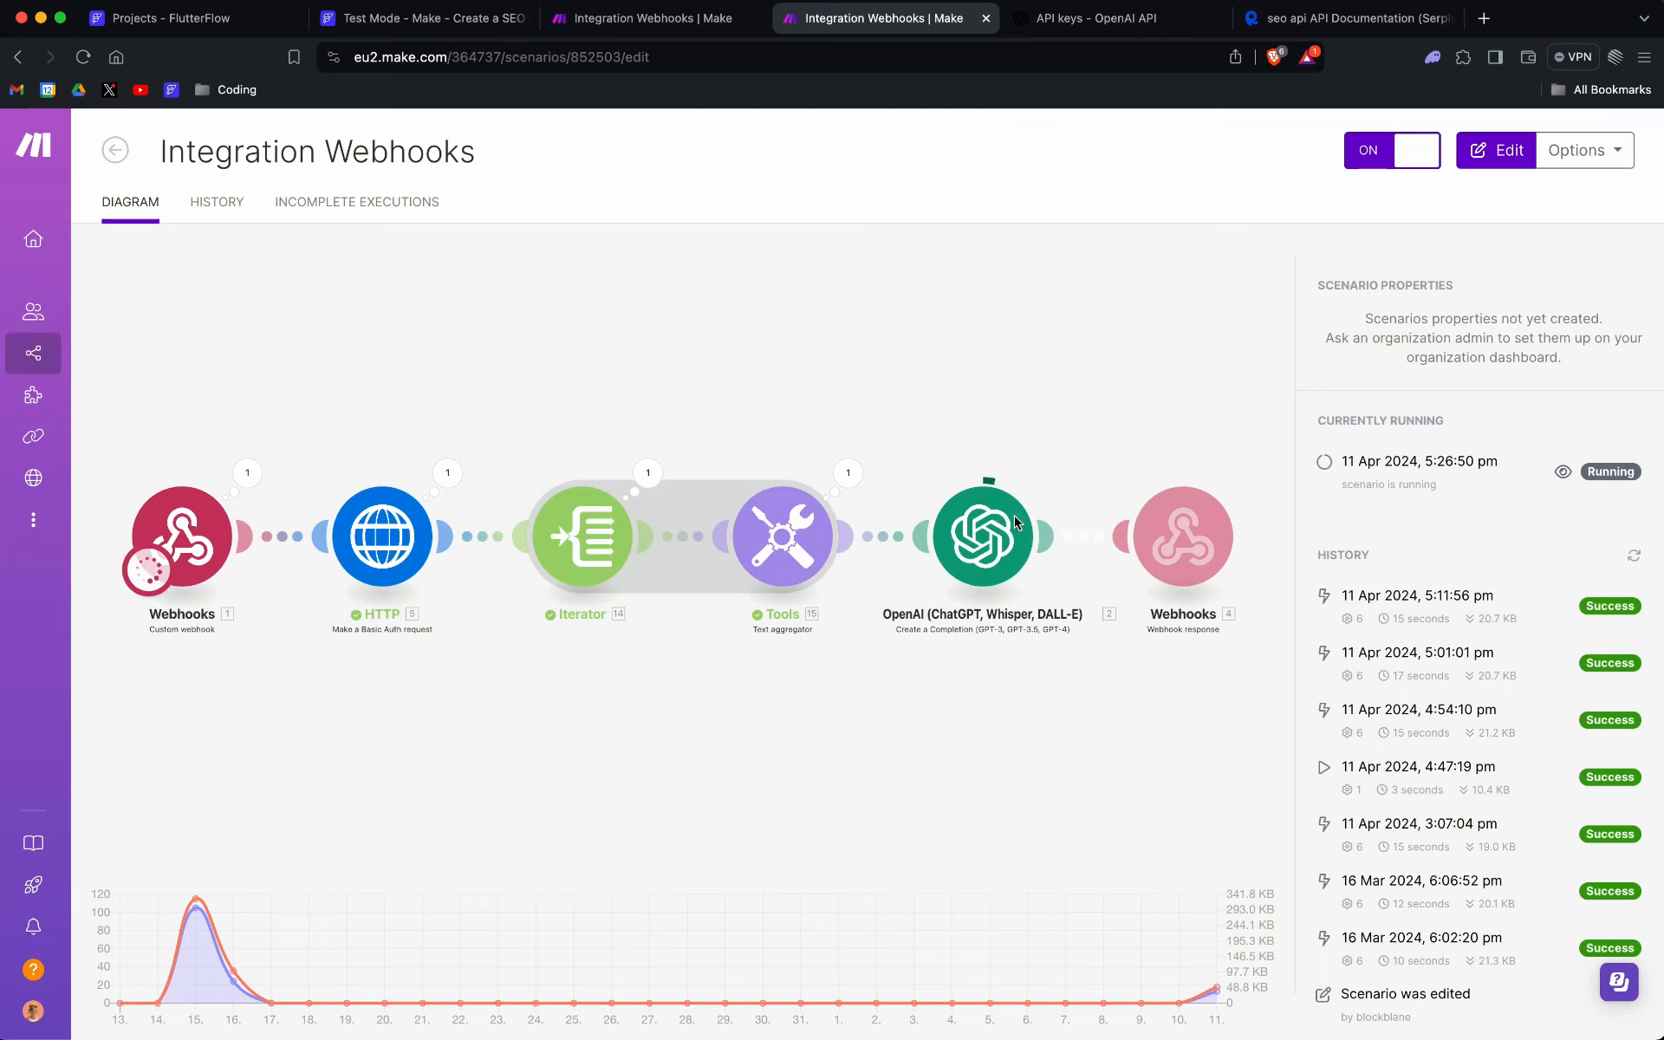
click(424, 41)
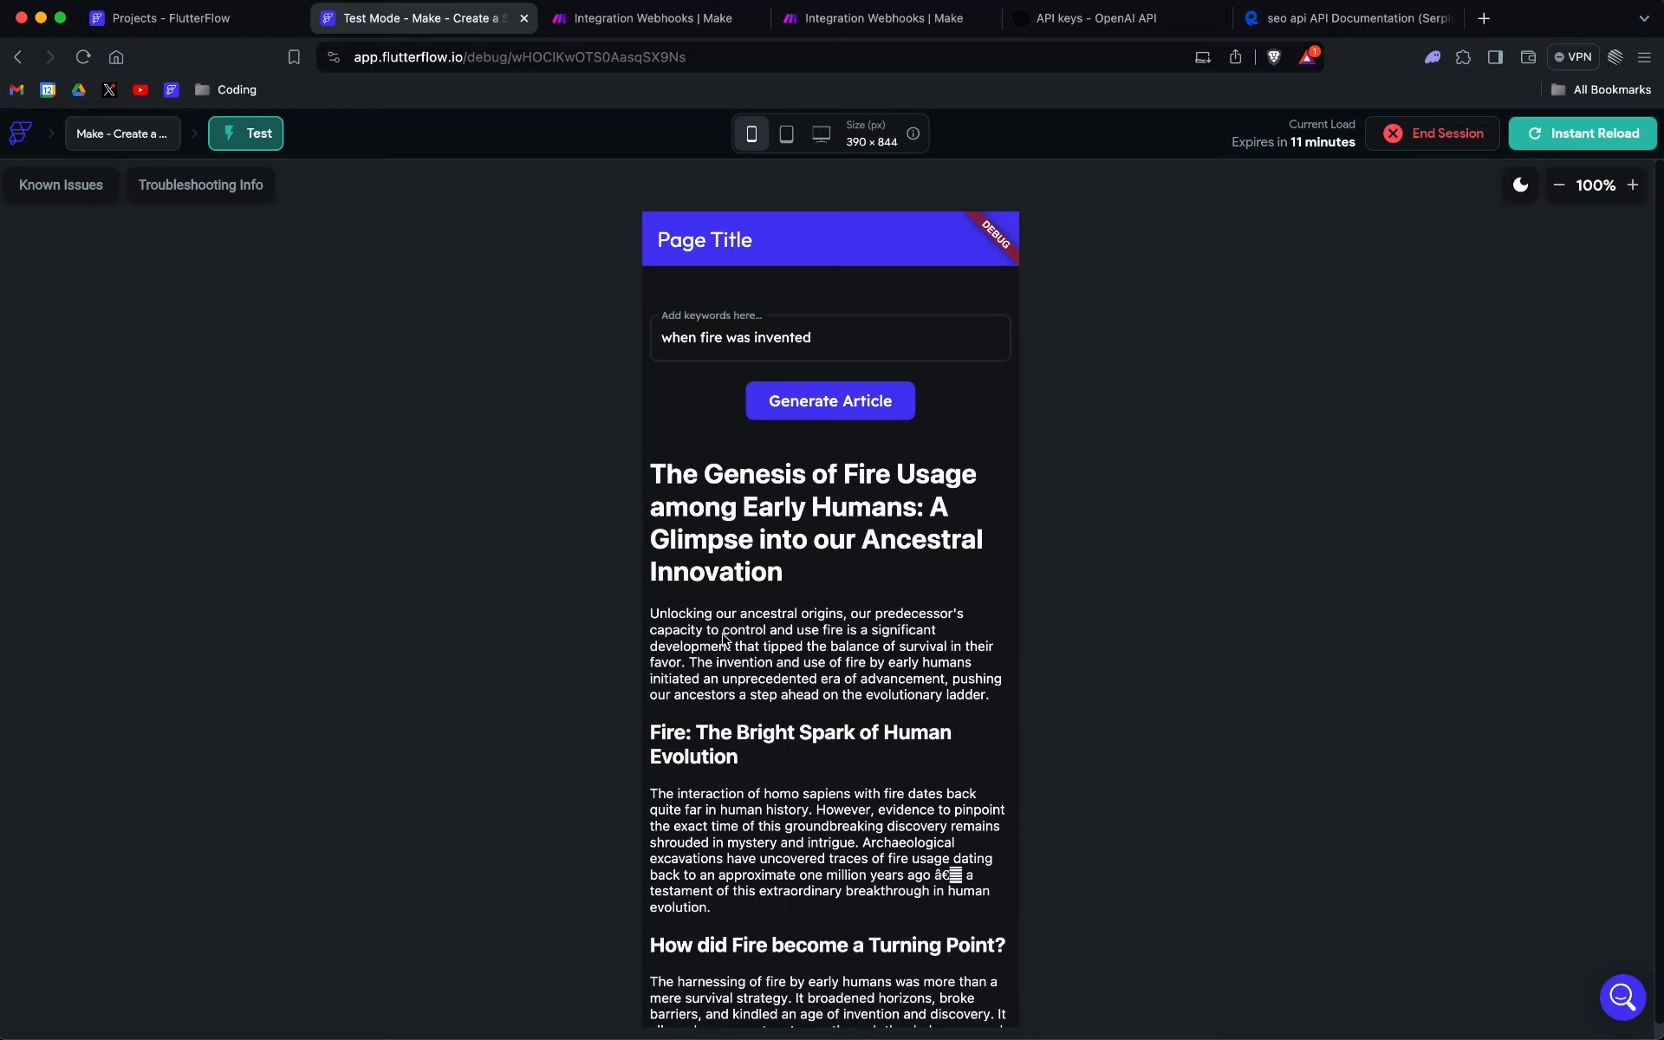
scroll(724, 641, down, 2)
scroll(724, 641, up, 2)
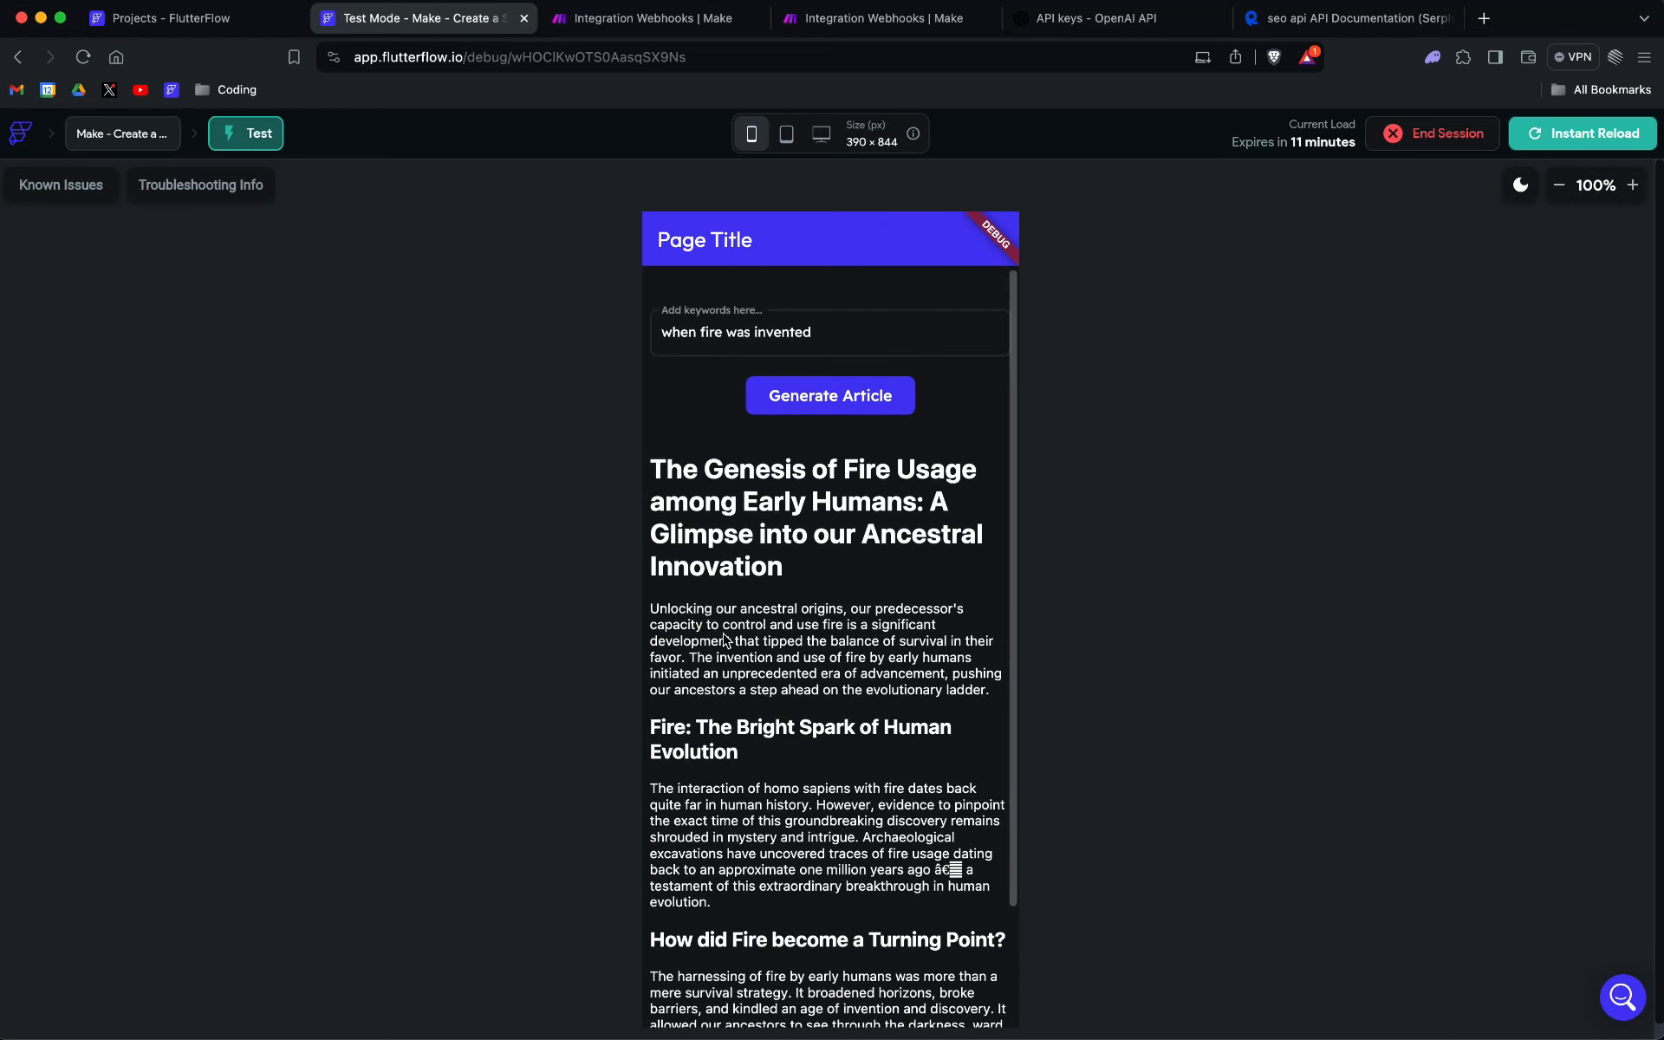